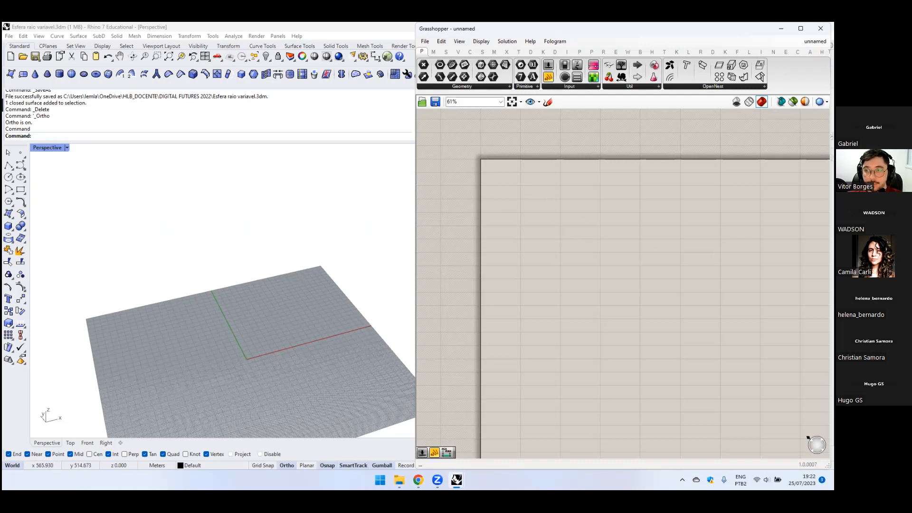
# - Examine the Birdnest Parte 1 reference definition, including its FORMA INICIAL and CRIAÇÃO DE PLANOS sections
pyautogui.scroll(-1, 518, 260)
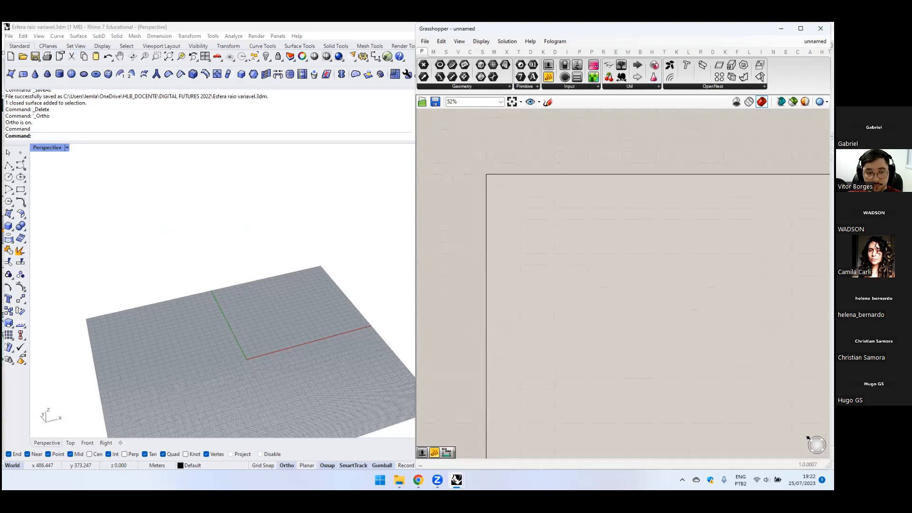
pyautogui.moveTo(442, 23); pyautogui.dragTo(504, 109)
pyautogui.scroll(-3, 557, 259)
pyautogui.scroll(-5, 532, 321)
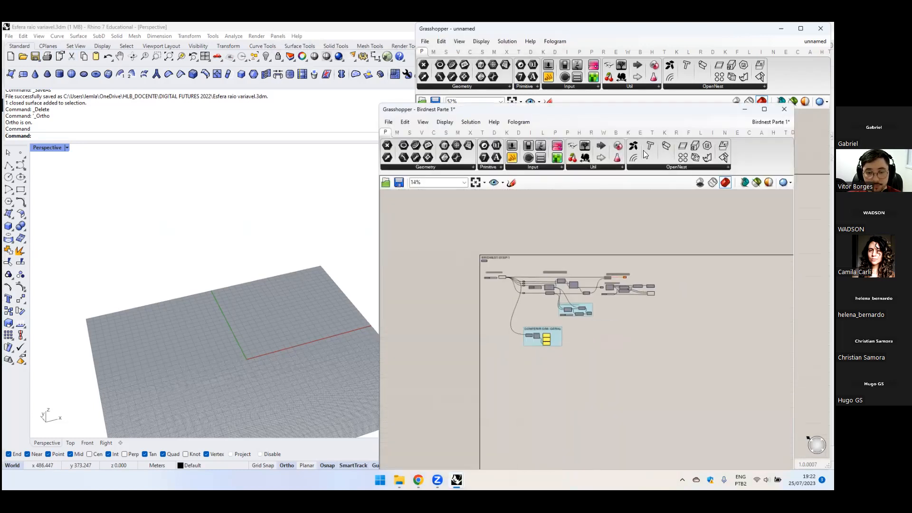
pyautogui.scroll(3, 520, 290)
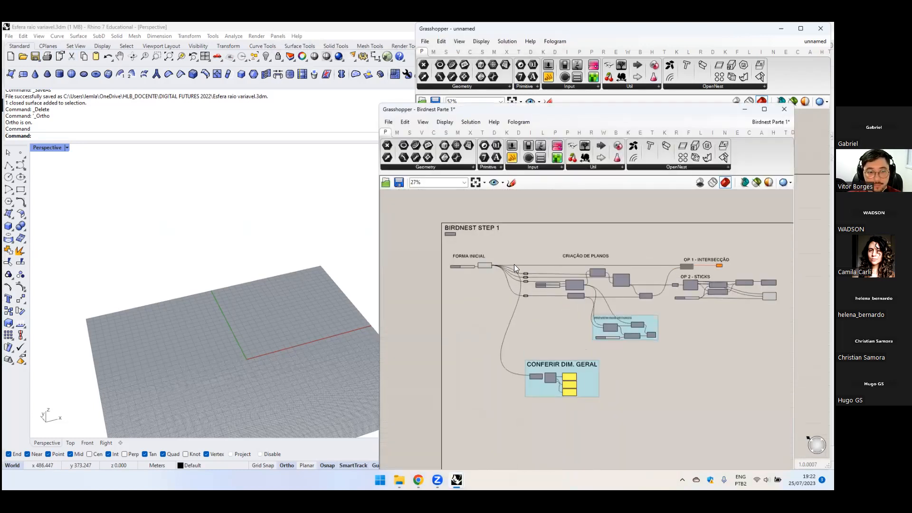
pyautogui.scroll(5, 483, 265)
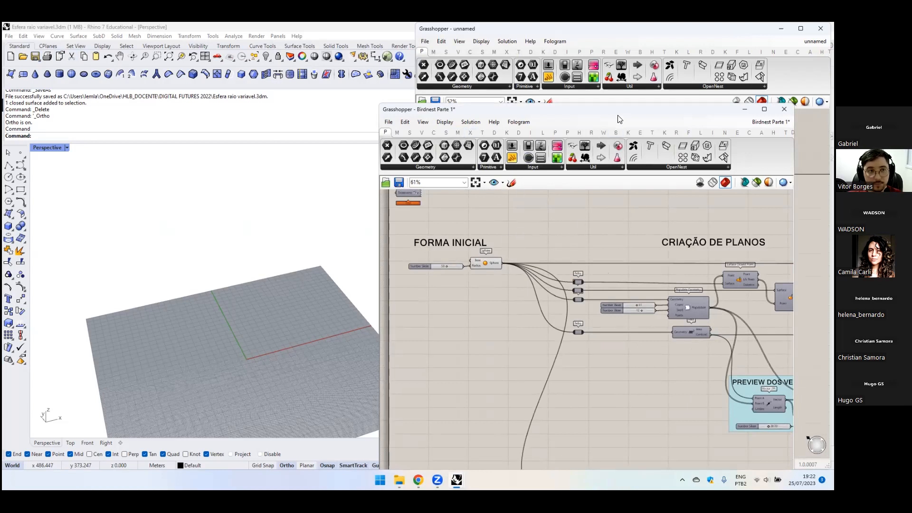
pyautogui.moveTo(619, 119); pyautogui.dragTo(726, 188)
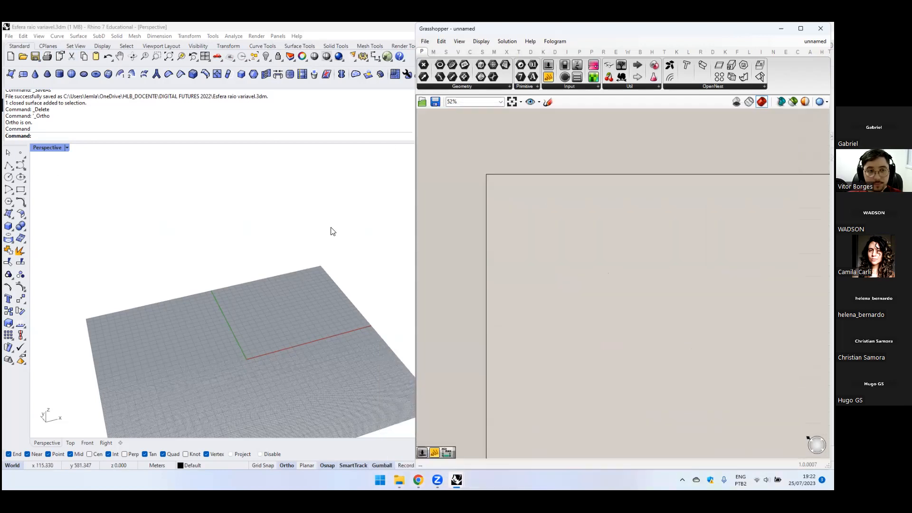
# - Add a Bifocals component near the corner of the blank unnamed definition
pyautogui.scroll(5, 544, 218)
pyautogui.rightClick(533, 236)
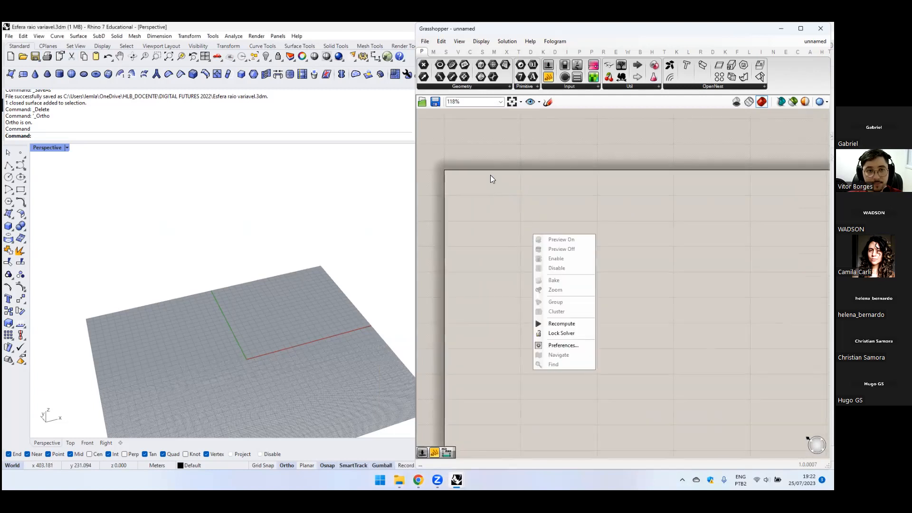
pyautogui.click(481, 41)
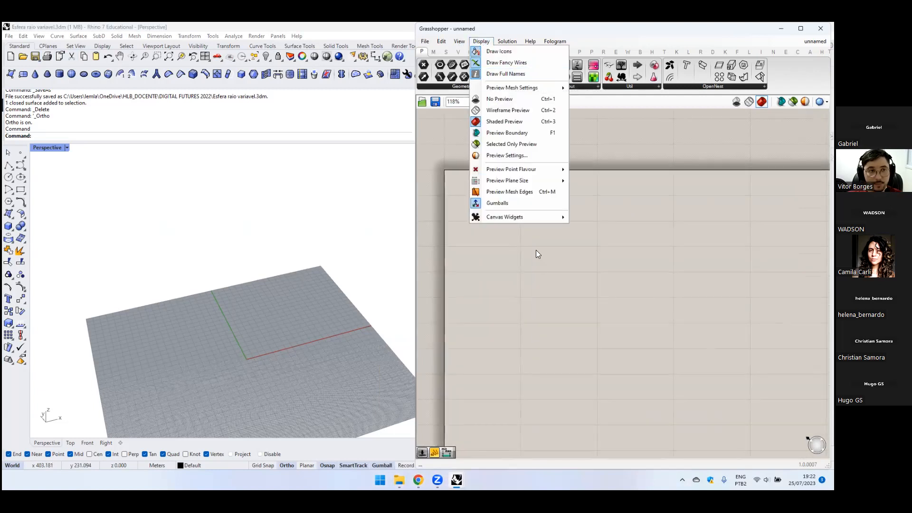
pyautogui.click(513, 238)
pyautogui.doubleClick(513, 238)
pyautogui.write('bif')
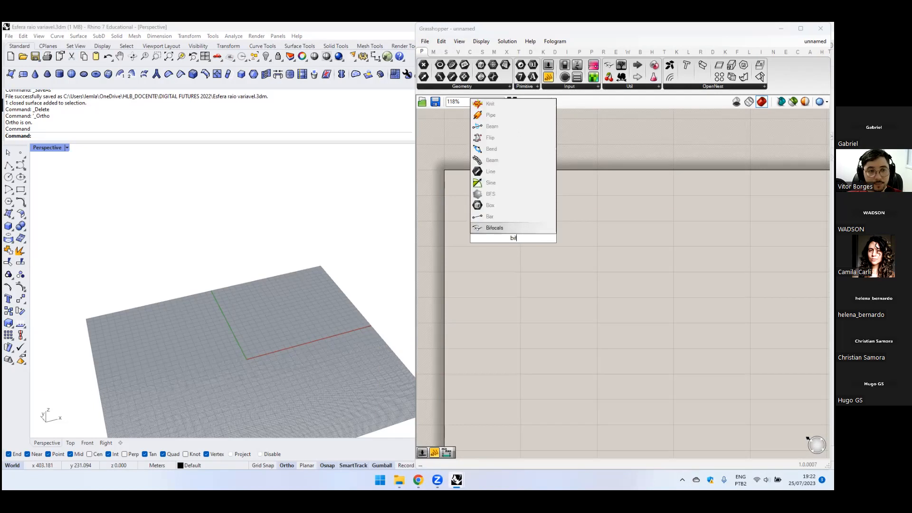
pyautogui.press('Return')
pyautogui.moveTo(513, 237); pyautogui.dragTo(510, 195)
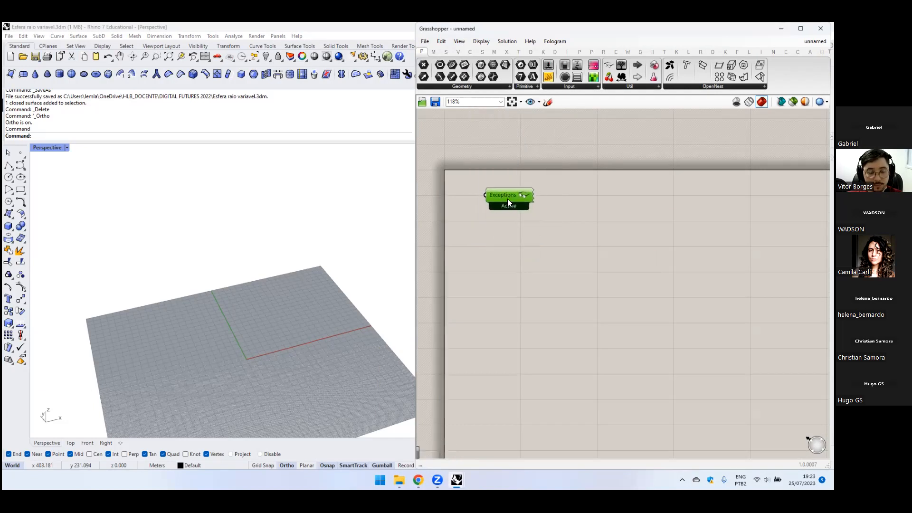
pyautogui.scroll(-2, 535, 215)
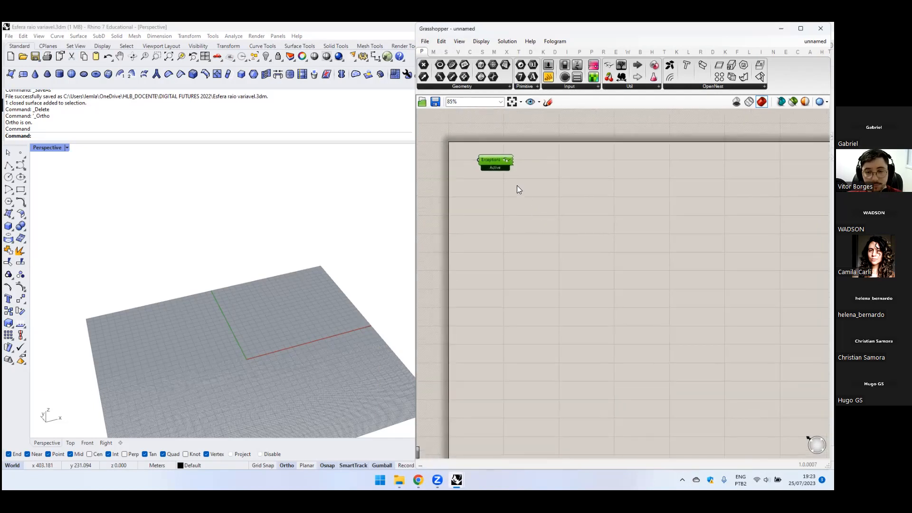
pyautogui.scroll(1, 493, 164)
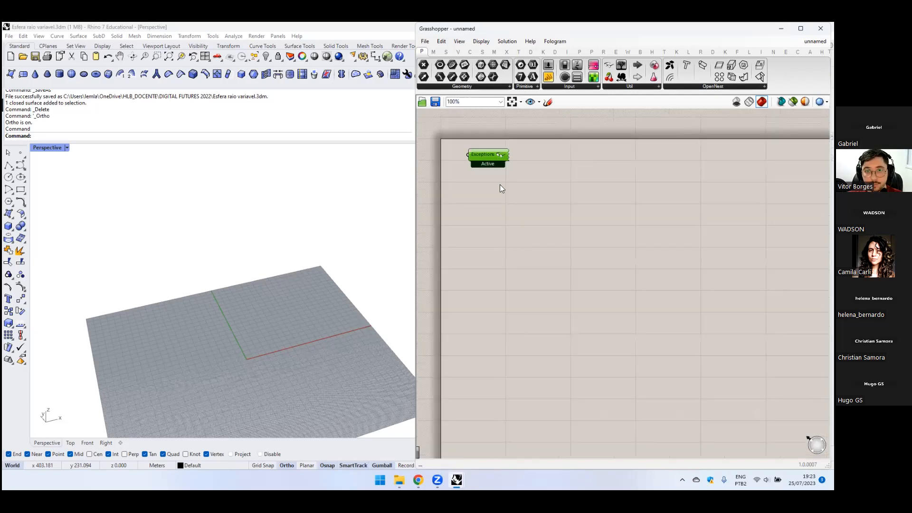
pyautogui.doubleClick(529, 298)
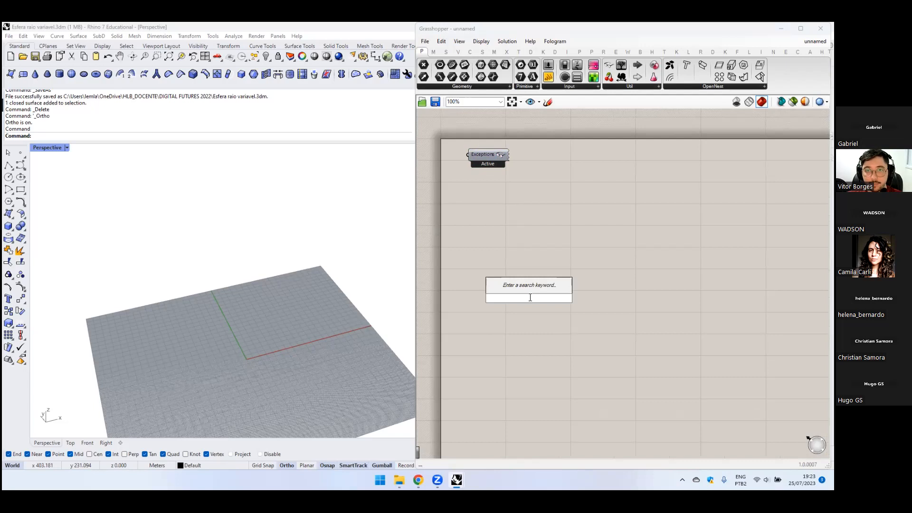
pyautogui.write('sphere')
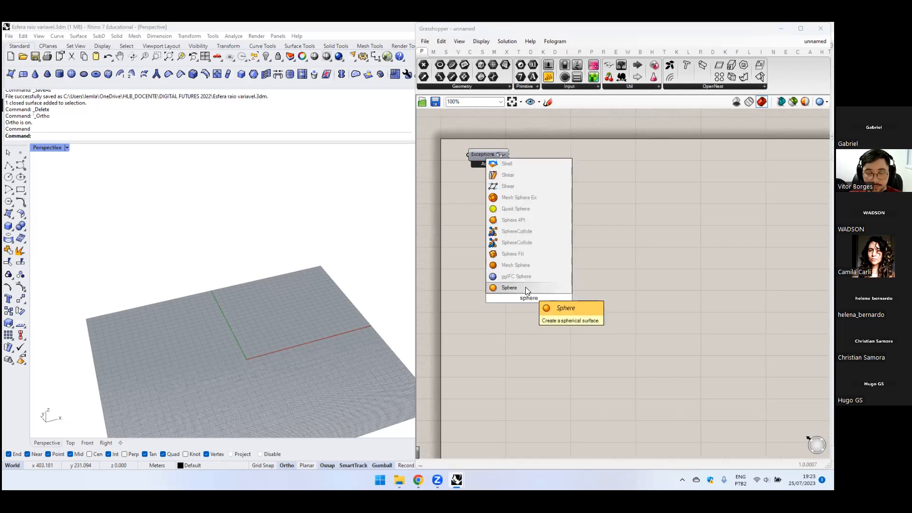
pyautogui.click(637, 247)
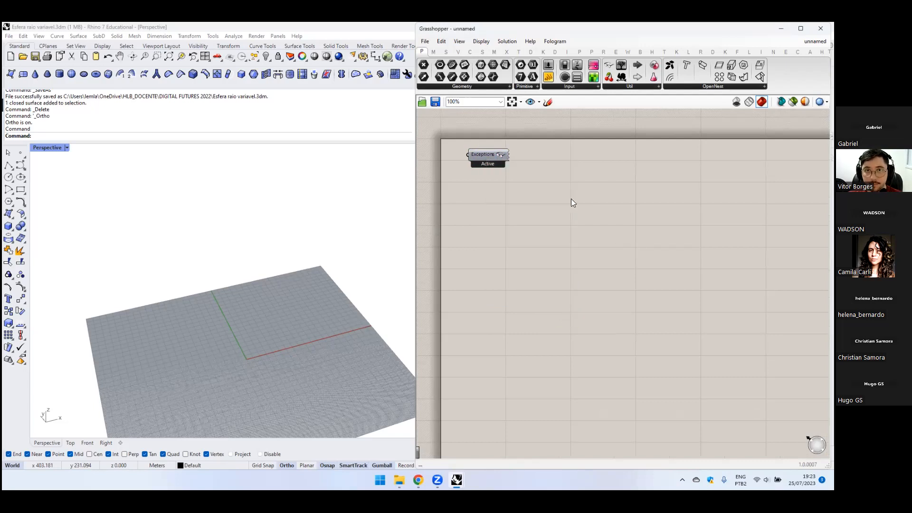
# - Add a Sphere component to the canvas and get a closer view of its preview in Rhino
pyautogui.doubleClick(522, 262)
pyautogui.write('sphere')
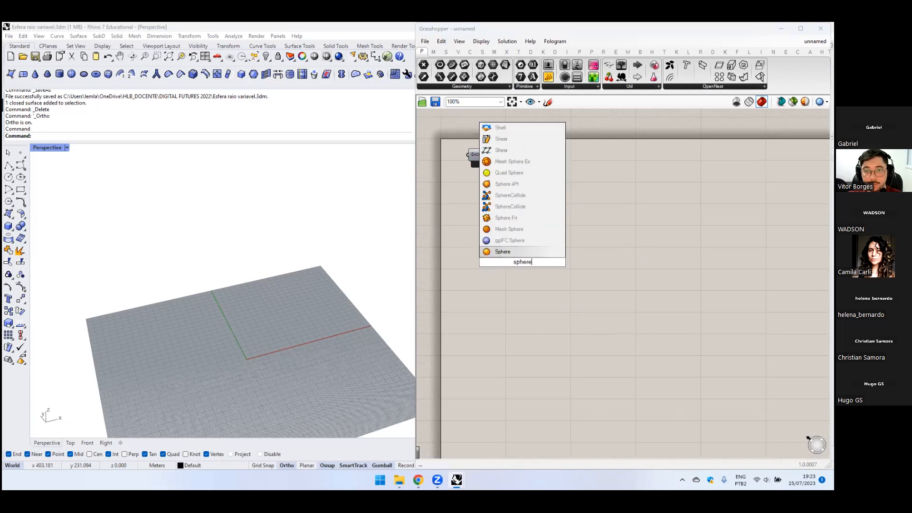
pyautogui.click(514, 251)
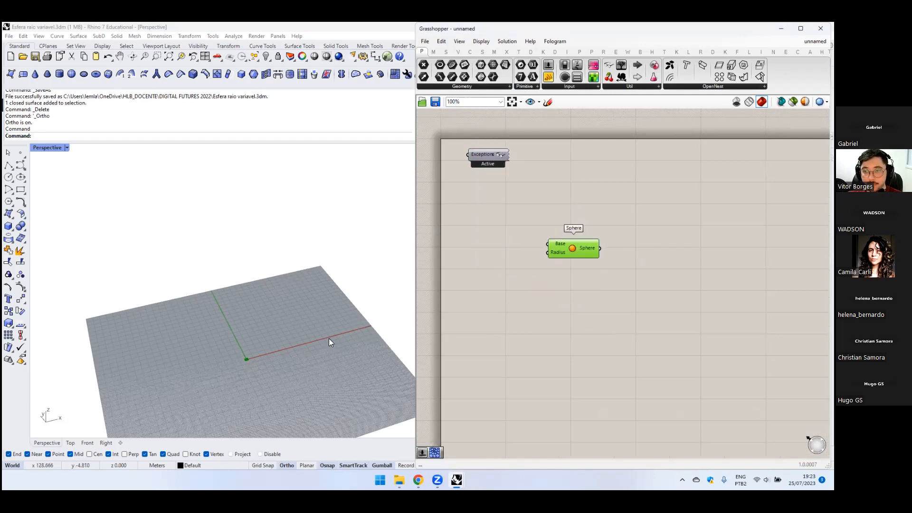
pyautogui.scroll(10, 251, 364)
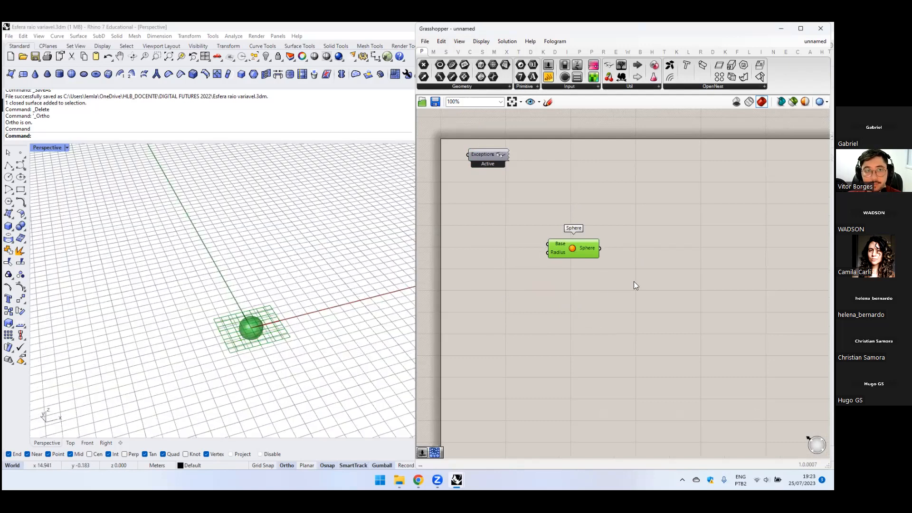
# - Add a number slider set to 50 and connect it to the Sphere component's Radius input
pyautogui.doubleClick(520, 258)
pyautogui.write('50')
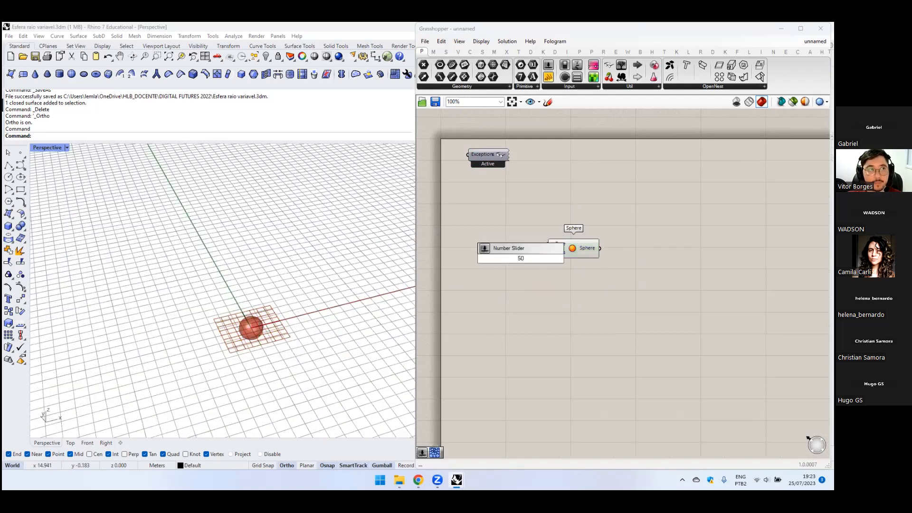
pyautogui.press('Return')
pyautogui.moveTo(549, 258); pyautogui.dragTo(587, 248)
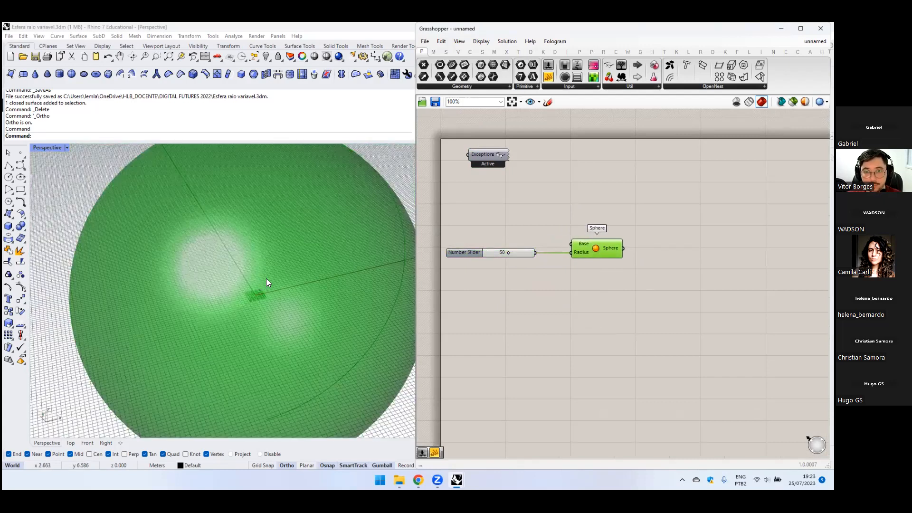
pyautogui.scroll(-3, 266, 283)
pyautogui.click(554, 253)
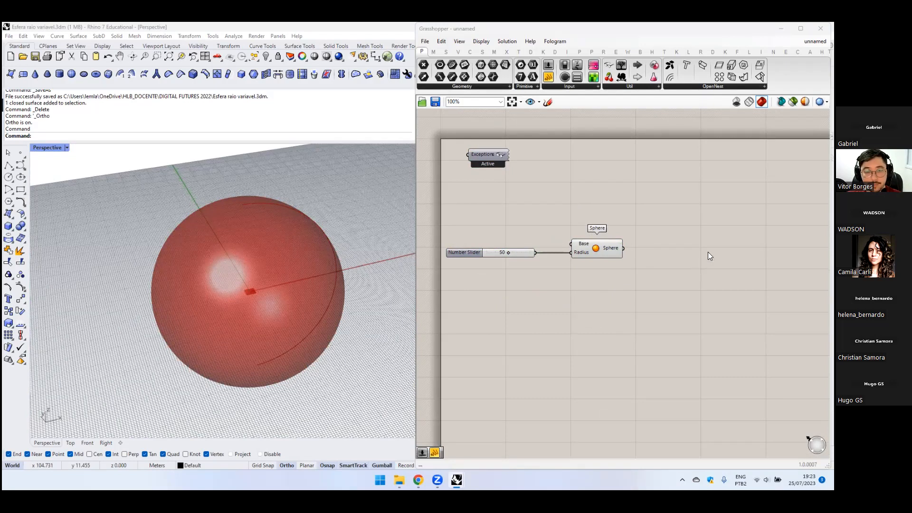
# - Add a Brep | Plane intersection component and place it beside the Sphere component
pyautogui.moveTo(708, 252); pyautogui.dragTo(680, 253, button='right')
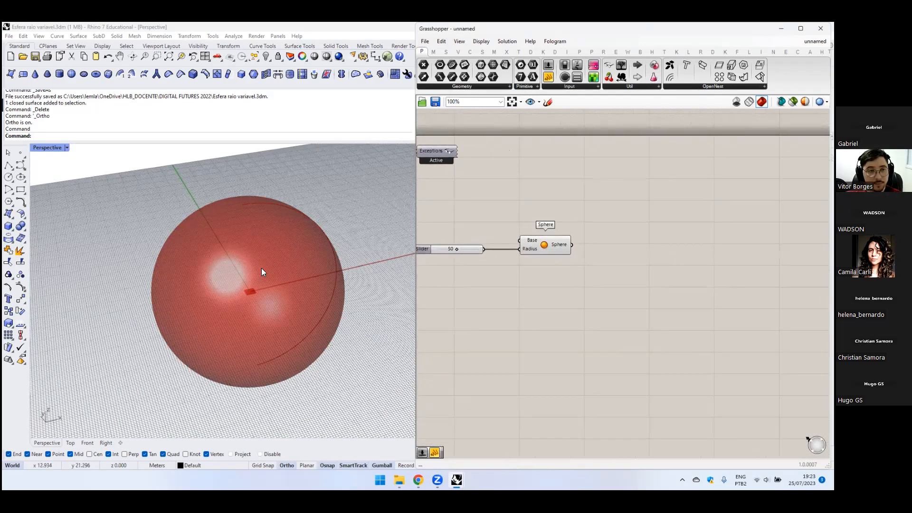
pyautogui.doubleClick(668, 251)
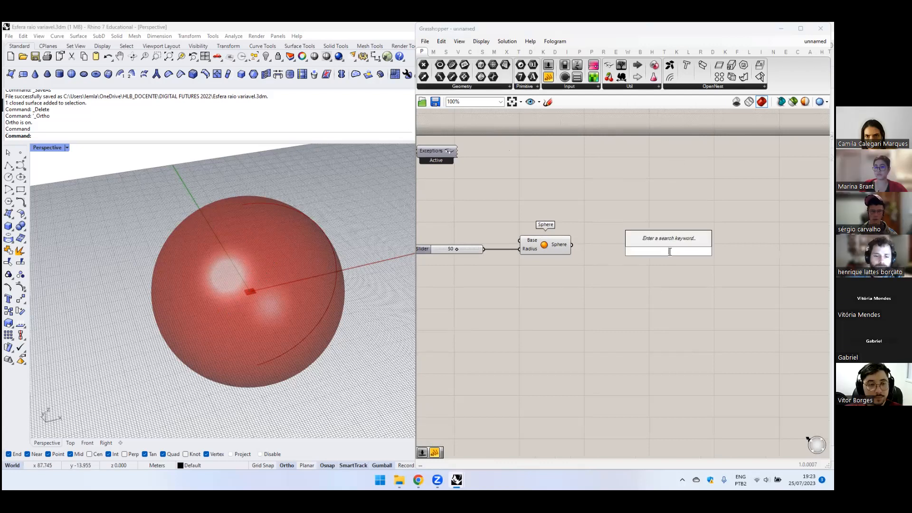
pyautogui.write('brep ´ça')
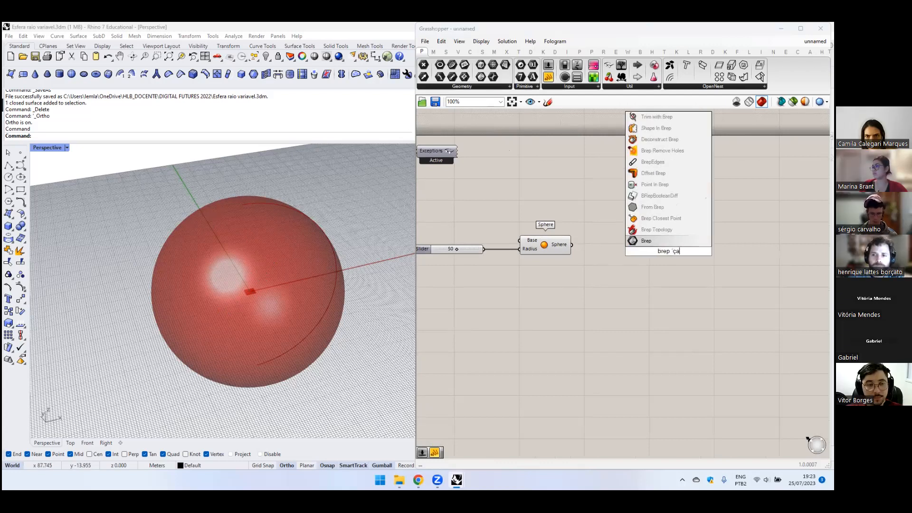
pyautogui.press('BackSpace')
pyautogui.press('BackSpace')
pyautogui.press('BackSpace')
pyautogui.write('plane')
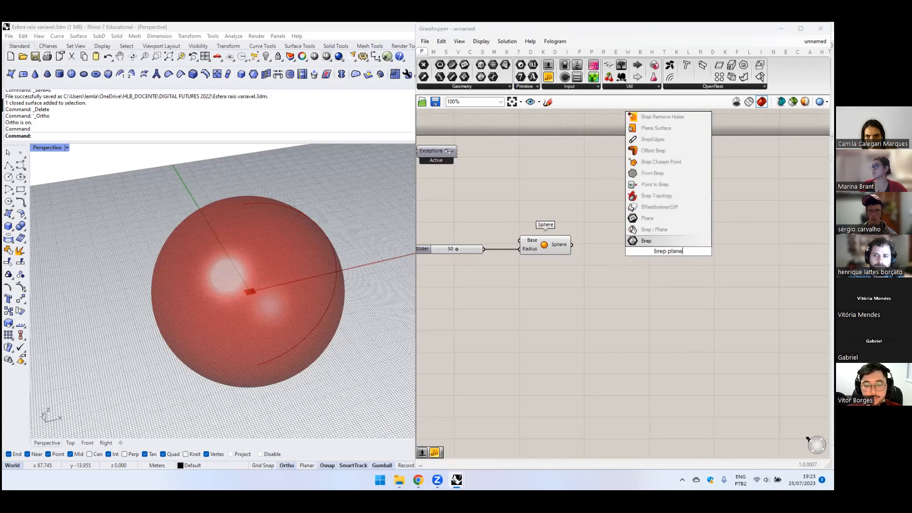
pyautogui.click(652, 230)
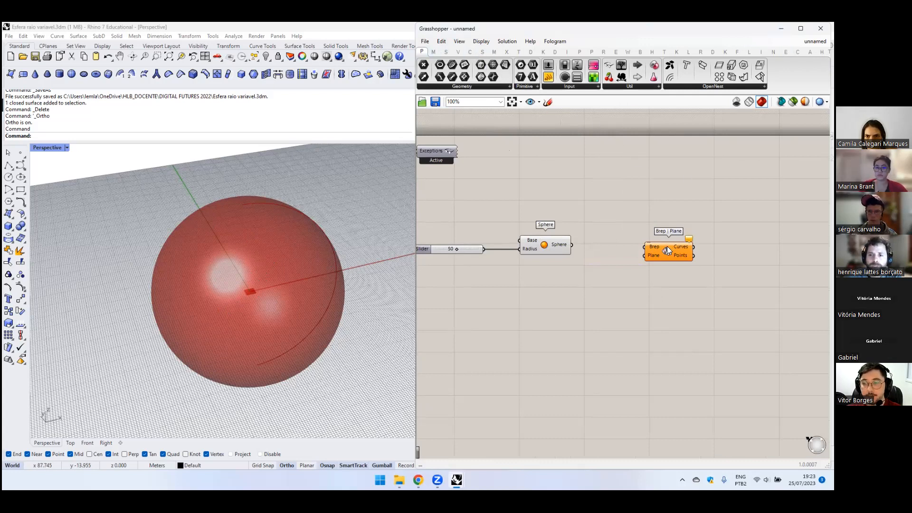
pyautogui.moveTo(667, 246); pyautogui.dragTo(661, 236)
pyautogui.doubleClick(557, 308)
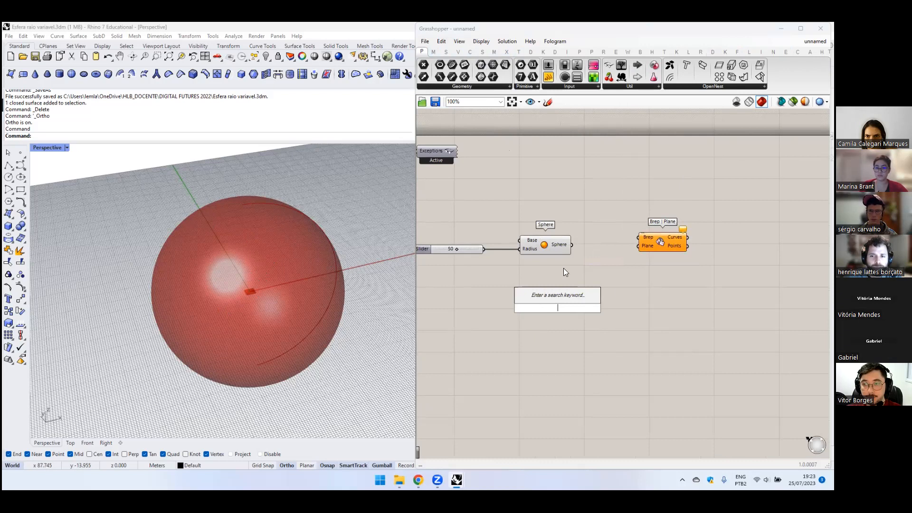
pyautogui.click(641, 212)
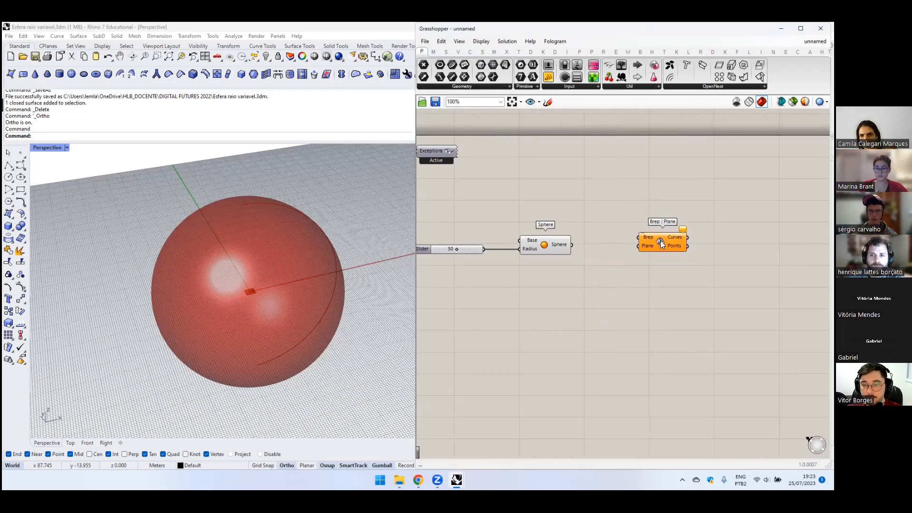
pyautogui.moveTo(660, 240); pyautogui.dragTo(653, 242)
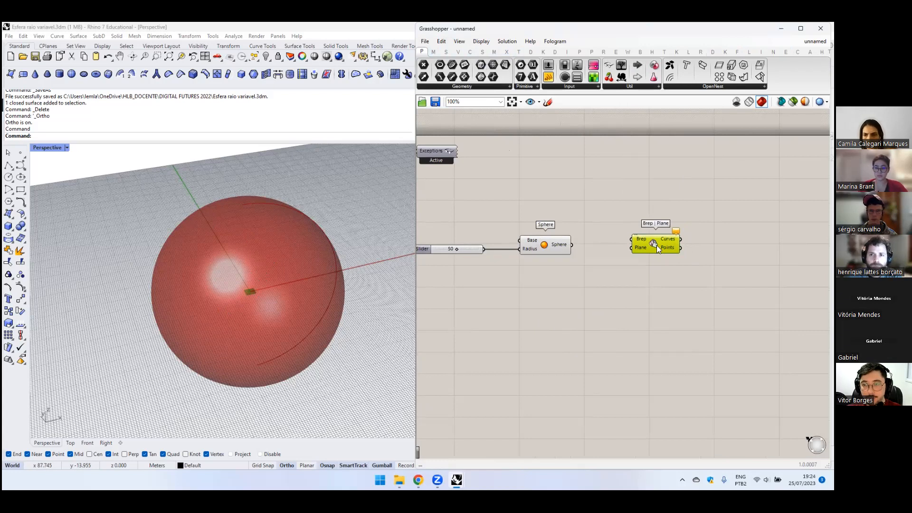
# - Reveal where the Brep | Plane component is found among the component palettes
pyautogui.keyDown('ctrl'); pyautogui.keyDown('alt'); pyautogui.click(656, 237); pyautogui.keyUp('alt'); pyautogui.keyUp('ctrl')
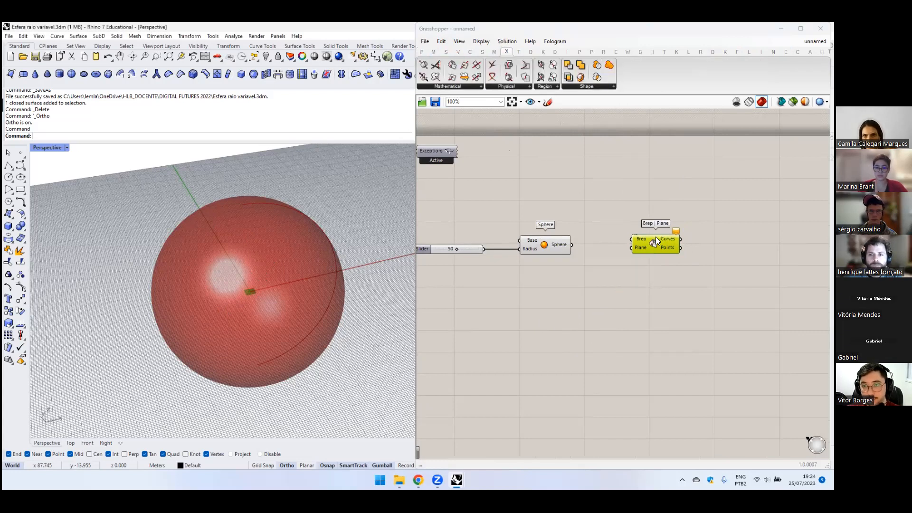
pyautogui.click(651, 244)
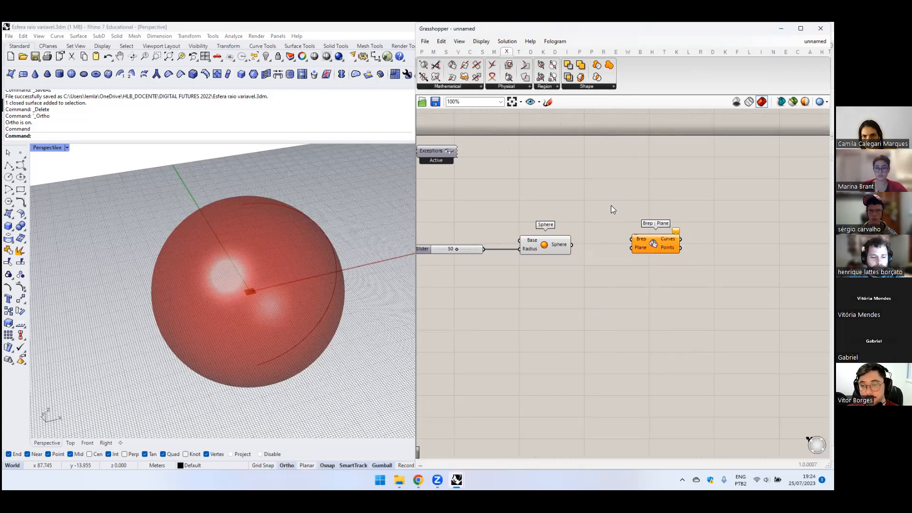
pyautogui.keyDown('ctrl'); pyautogui.keyDown('alt'); pyautogui.click(654, 243); pyautogui.keyUp('alt'); pyautogui.keyUp('ctrl')
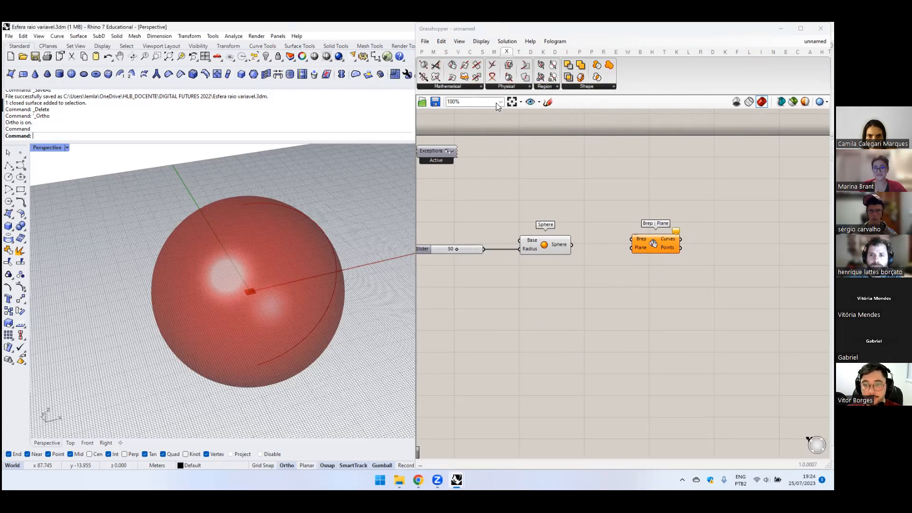
# - Turn on the Profiler canvas widget so that components show their computation times
pyautogui.moveTo(571, 246); pyautogui.dragTo(609, 214)
pyautogui.scroll(-2, 580, 212)
pyautogui.moveTo(578, 209); pyautogui.dragTo(549, 204, button='right')
pyautogui.click(602, 230)
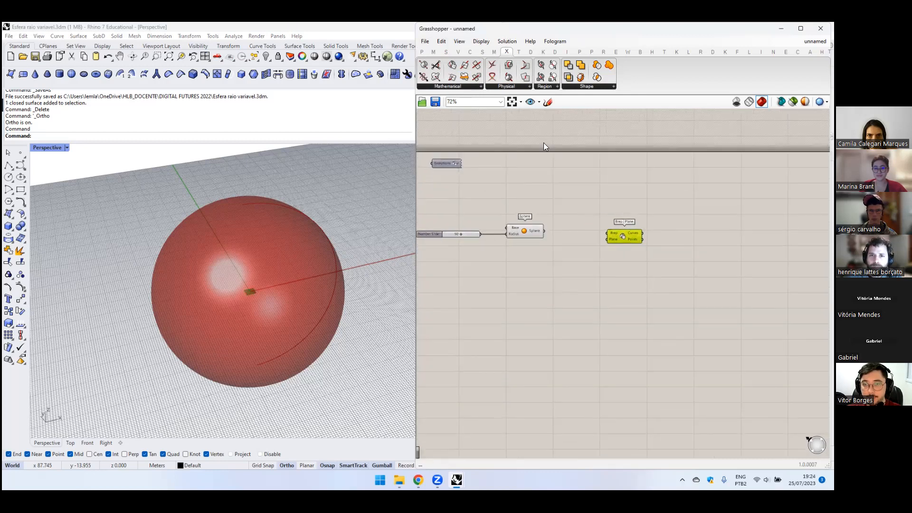
pyautogui.click(482, 42)
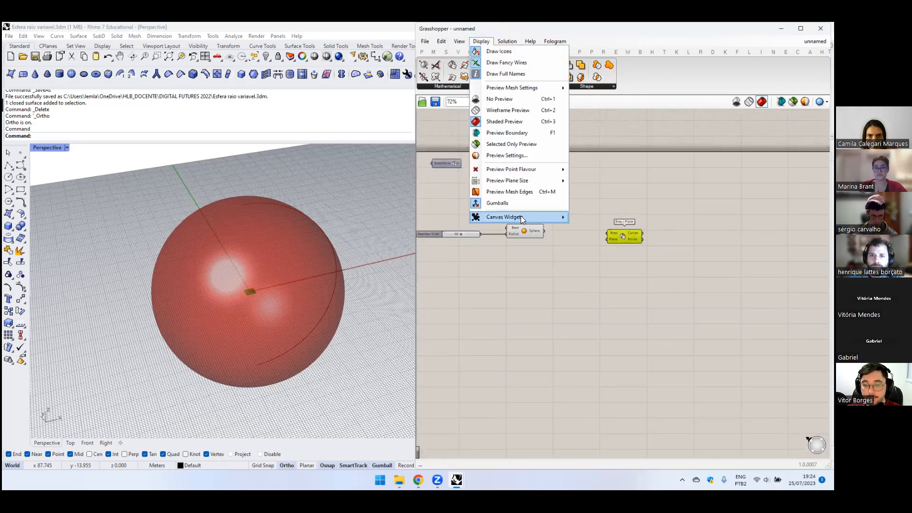
pyautogui.click(574, 291)
# - Connect the Sphere output to the Brep input of Brep | Plane and shift the Sphere component closer to it
pyautogui.scroll(3, 556, 237)
pyautogui.moveTo(536, 227); pyautogui.dragTo(660, 231)
pyautogui.scroll(-2, 638, 229)
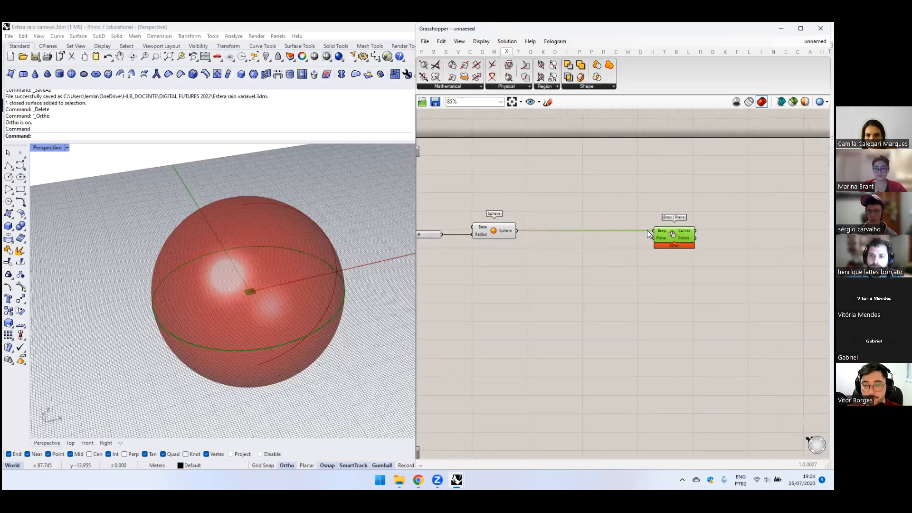
pyautogui.moveTo(499, 233); pyautogui.dragTo(521, 232)
pyautogui.click(626, 256)
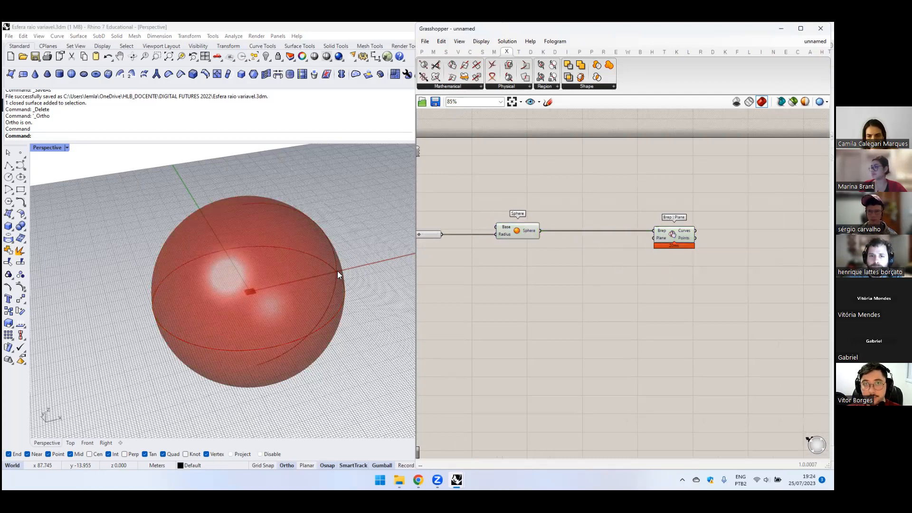
# - Highlight the Brep | Plane component and examine its intersection curve on the sphere in the viewport
pyautogui.click(668, 241)
pyautogui.scroll(5, 267, 337)
pyautogui.moveTo(268, 335); pyautogui.dragTo(277, 325, button='right')
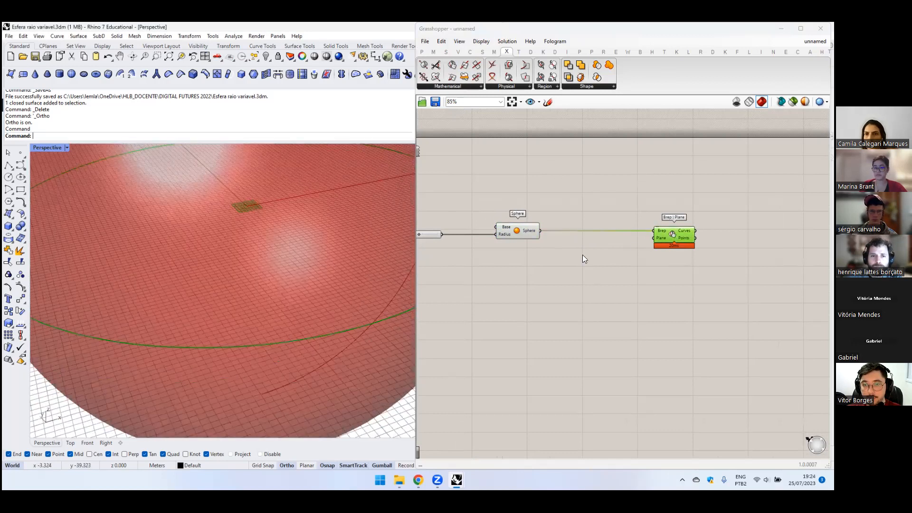
pyautogui.scroll(2, 657, 236)
pyautogui.moveTo(657, 237)
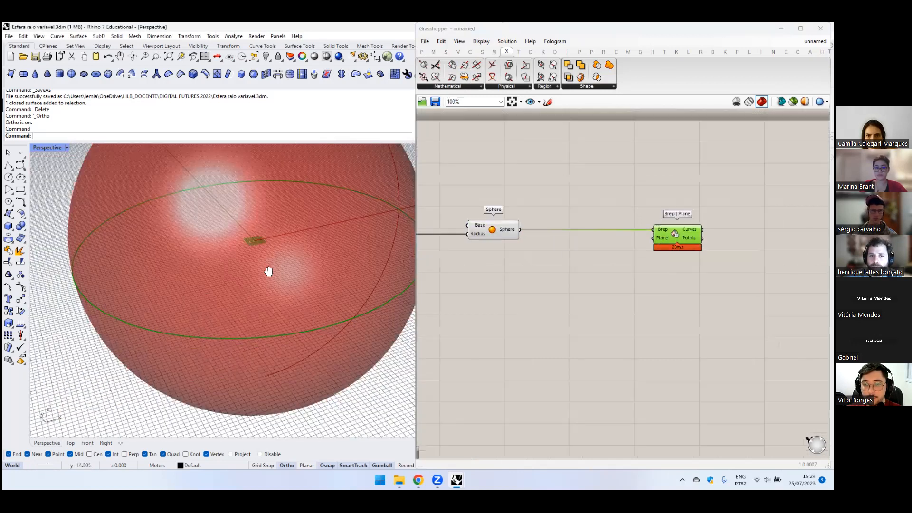
pyautogui.scroll(-5, 313, 240)
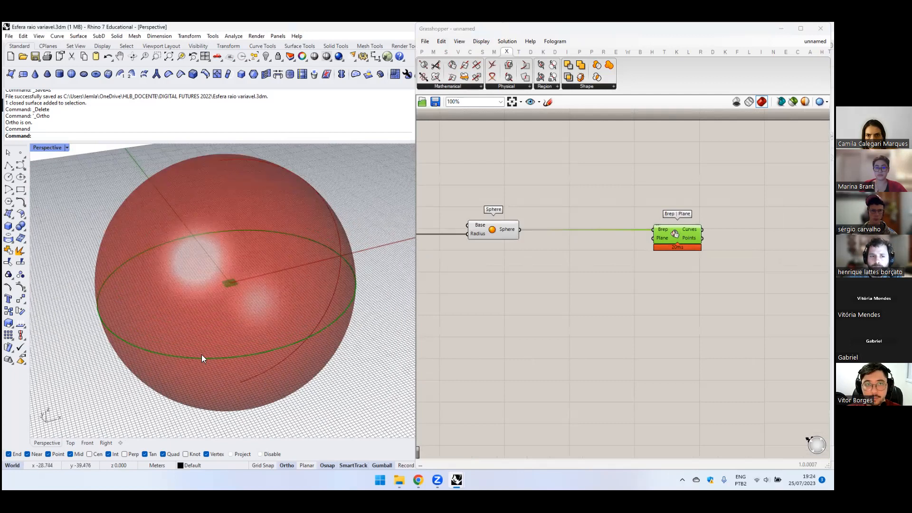
pyautogui.click(499, 291)
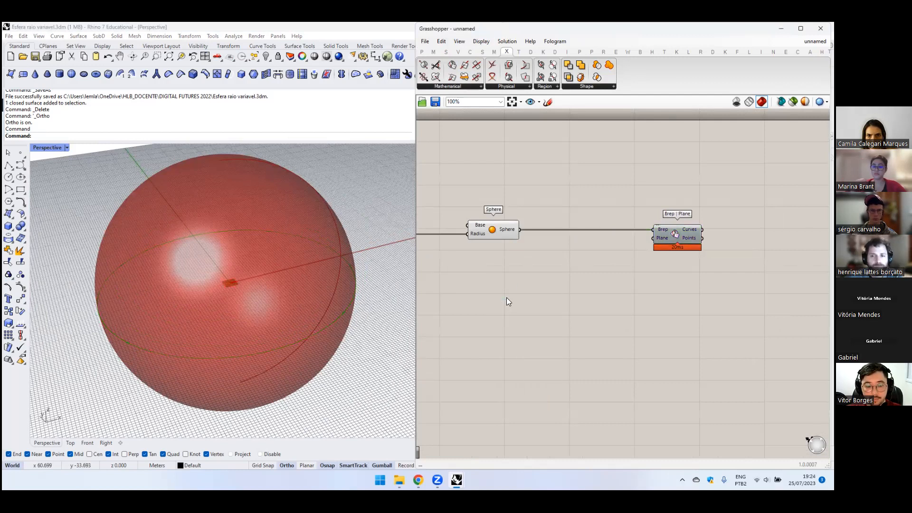
# - Add a Populate Geometry component and place it below the wire between Sphere and Brep | Plane
pyautogui.doubleClick(556, 305)
pyautogui.write('popu')
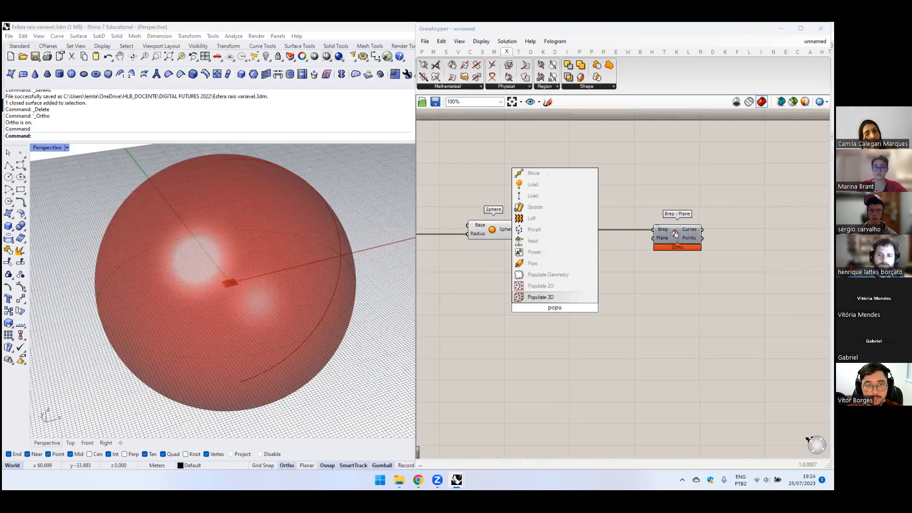
pyautogui.click(552, 274)
pyautogui.scroll(-2, 592, 276)
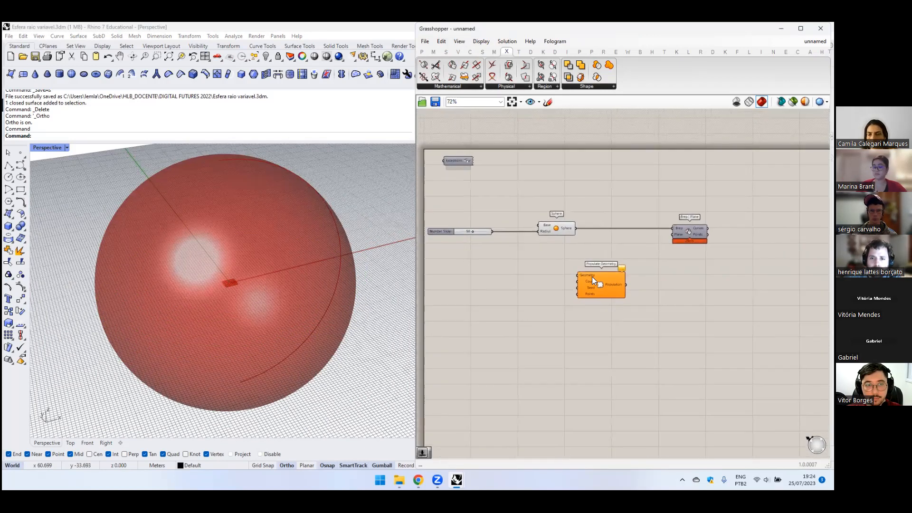
pyautogui.moveTo(590, 297); pyautogui.dragTo(591, 316)
# - Add a Populate 3D component, feed the Sphere output into its Region input, and examine the point distribution around the sphere
pyautogui.doubleClick(591, 284)
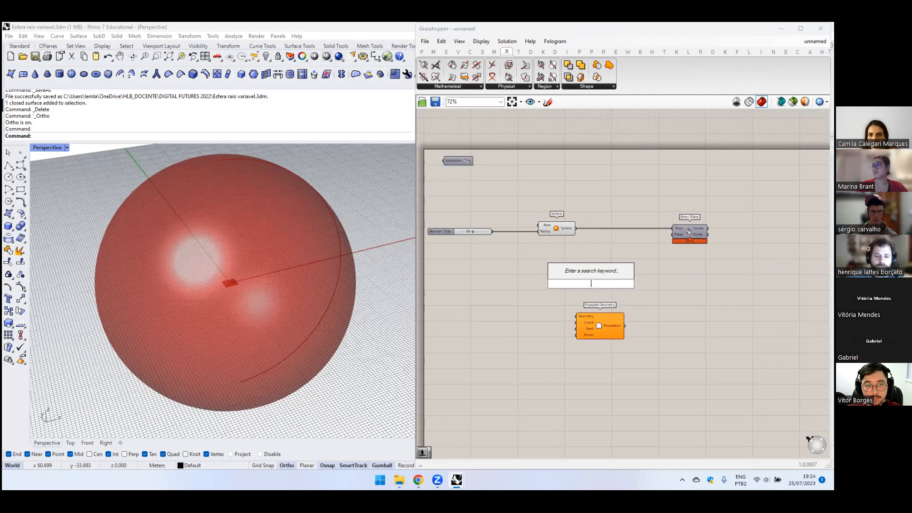
pyautogui.write('popu')
pyautogui.click(589, 273)
pyautogui.moveTo(597, 289); pyautogui.dragTo(589, 253)
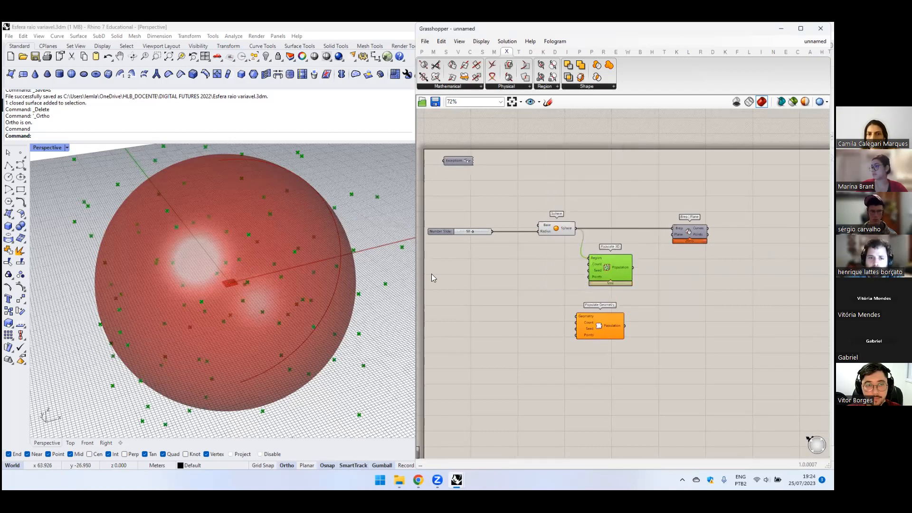
pyautogui.scroll(-5, 271, 290)
pyautogui.moveTo(288, 283)
pyautogui.mouseDown(button='right')
pyautogui.moveTo(270, 279)
pyautogui.moveTo(291, 279)
pyautogui.mouseUp(button='right')
pyautogui.moveTo(232, 307); pyautogui.dragTo(209, 339, button='right')
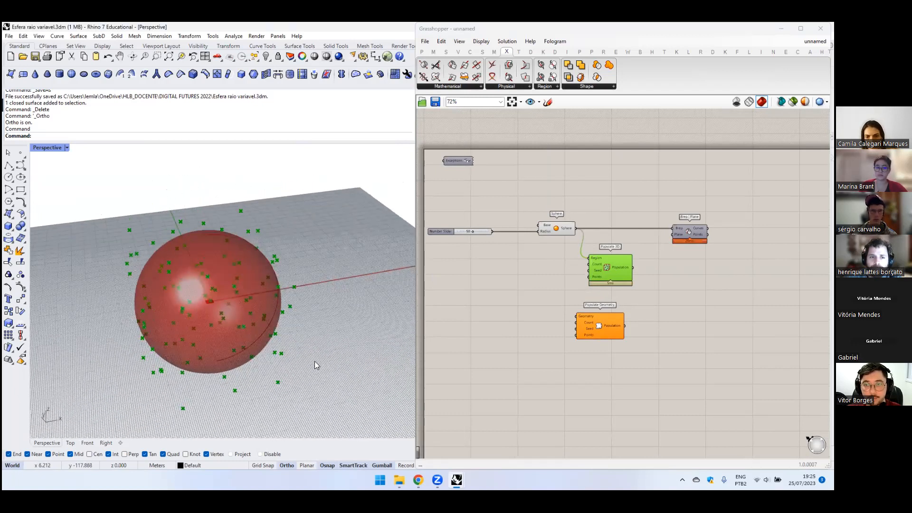
pyautogui.scroll(2, 599, 270)
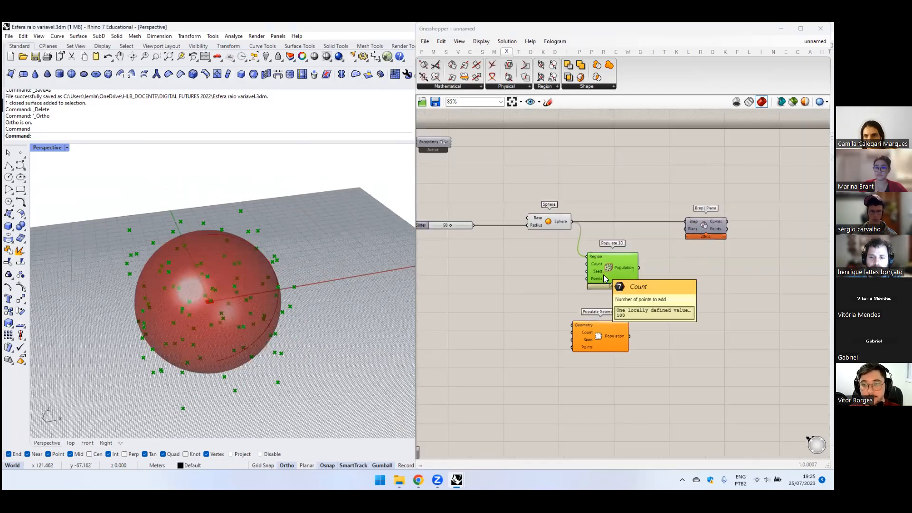
# - Connect the Sphere output to the Geometry input of Populate Geometry and delete the Populate 3D component
pyautogui.moveTo(592, 328); pyautogui.dragTo(608, 316)
pyautogui.moveTo(572, 221); pyautogui.dragTo(622, 287)
pyautogui.click(605, 276)
pyautogui.press('Delete')
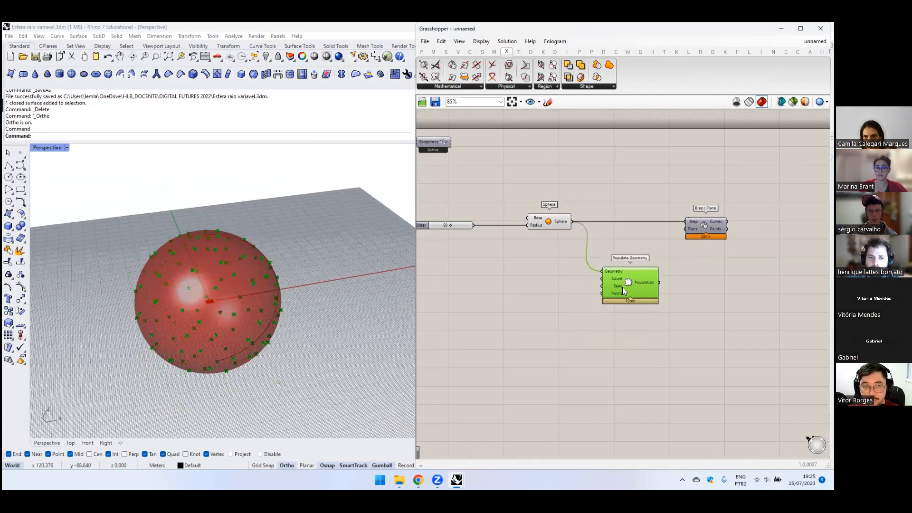
# - Add a number slider with value 50 and connect it to the Count input of Populate Geometry
pyautogui.doubleClick(533, 282)
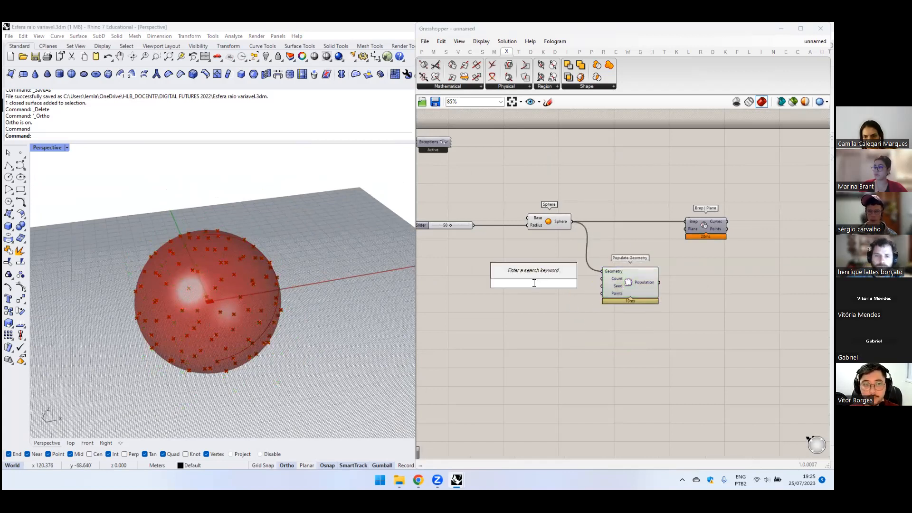
pyautogui.write('50')
pyautogui.press('Return')
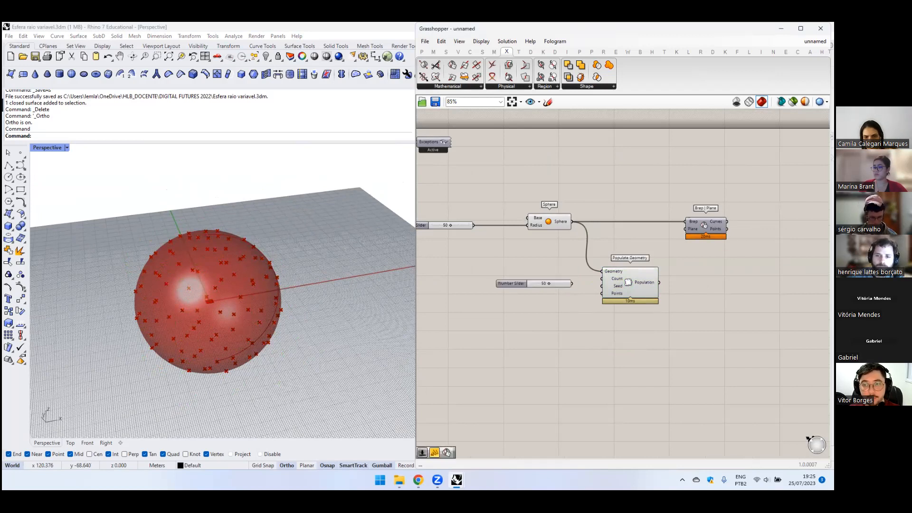
pyautogui.scroll(2, 605, 291)
pyautogui.moveTo(597, 272); pyautogui.dragTo(555, 274)
pyautogui.moveTo(655, 288); pyautogui.dragTo(556, 291, button='right')
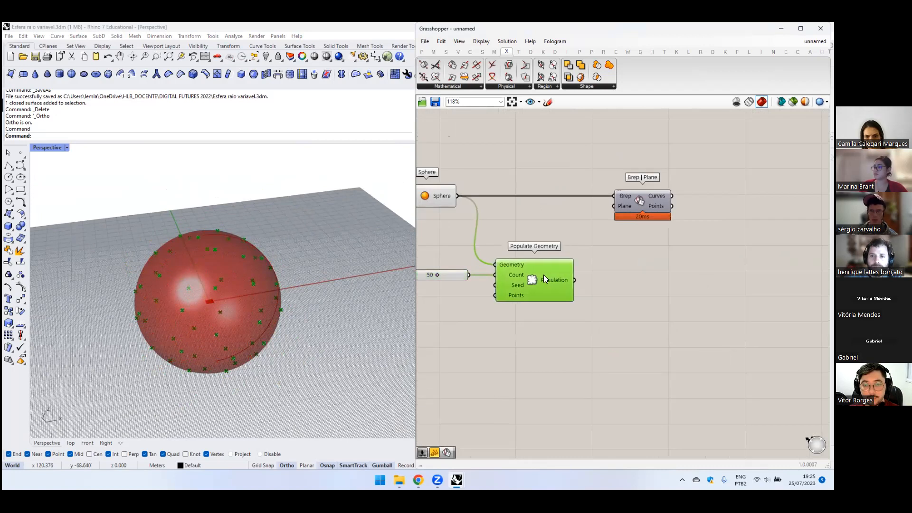
# - Set the Count slider of Populate Geometry to 20
pyautogui.doubleClick(651, 267)
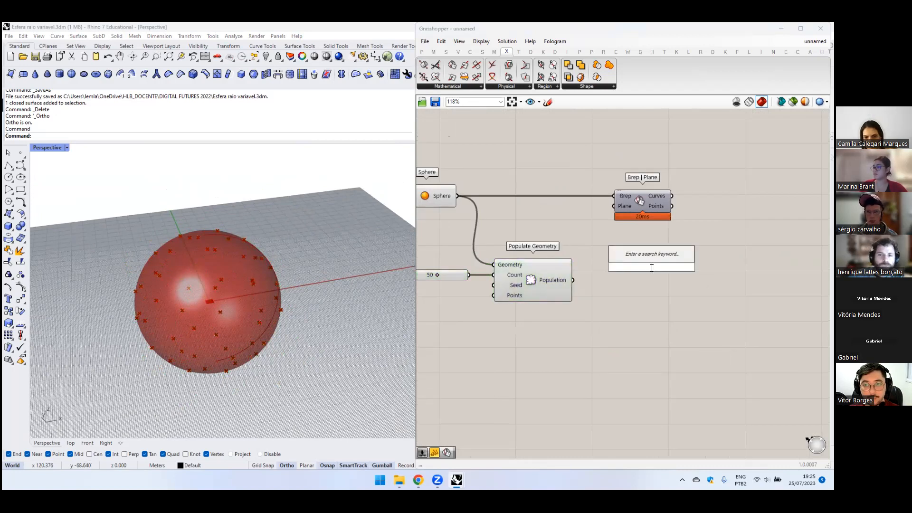
pyautogui.click(622, 323)
pyautogui.moveTo(436, 275); pyautogui.dragTo(491, 278, button='right')
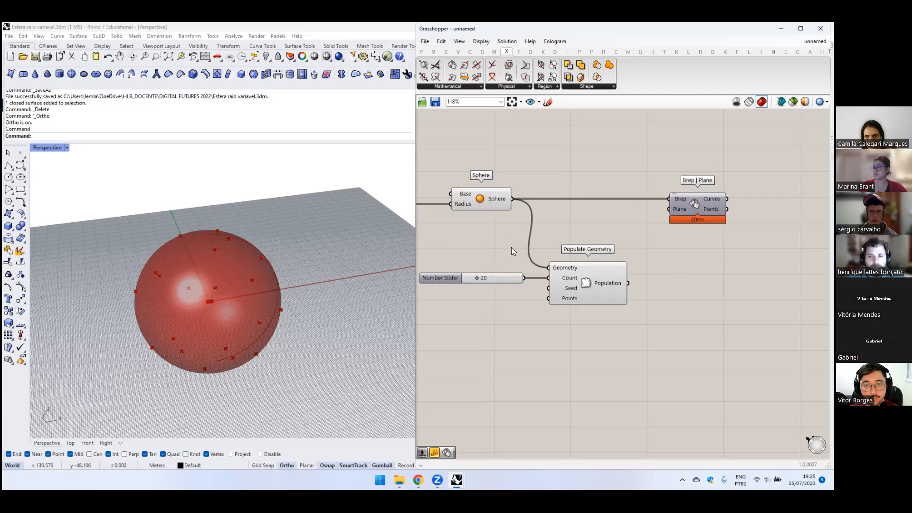
# - Shift Populate Geometry with its slider away from Sphere, and move Brep | Plane farther along to free up space
pyautogui.moveTo(597, 223); pyautogui.dragTo(561, 229, button='right')
pyautogui.scroll(-1, 560, 230)
pyautogui.moveTo(566, 235); pyautogui.dragTo(490, 293)
pyautogui.moveTo(543, 282); pyautogui.dragTo(572, 280)
pyautogui.click(639, 277)
pyautogui.scroll(2, 640, 277)
pyautogui.click(577, 225)
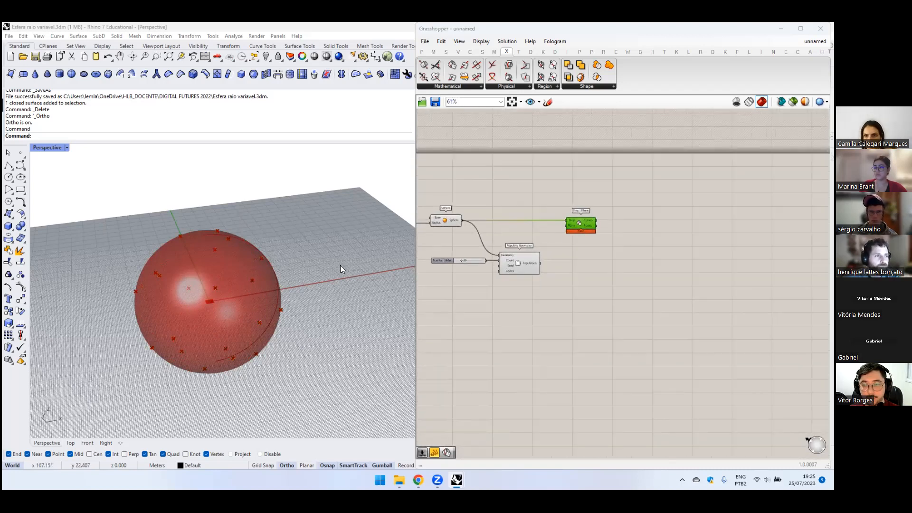
# - Add an Evaluate Surface component before Brep | Plane and connect the Sphere output to its Surface input
pyautogui.moveTo(340, 265); pyautogui.dragTo(327, 293, button='right')
pyautogui.moveTo(227, 286); pyautogui.dragTo(328, 247, button='right')
pyautogui.scroll(3, 568, 253)
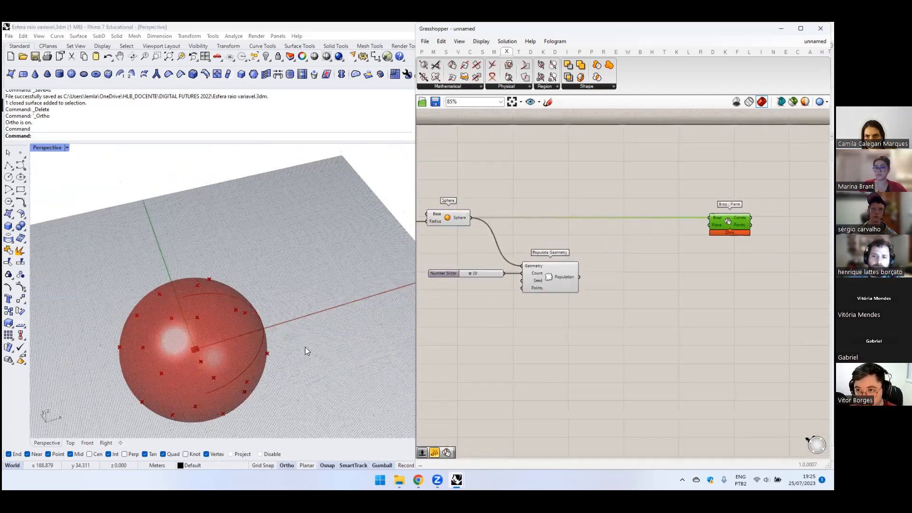
pyautogui.scroll(2, 224, 336)
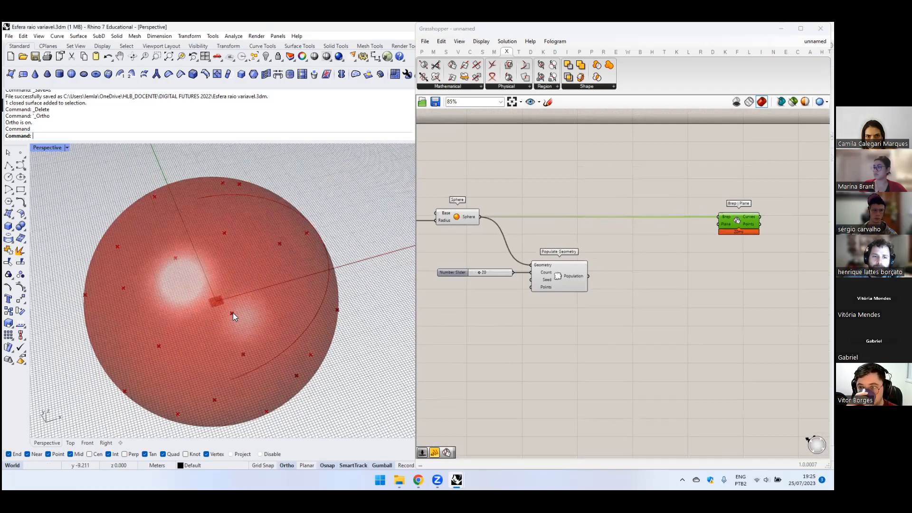
pyautogui.moveTo(234, 309); pyautogui.dragTo(247, 304, button='right')
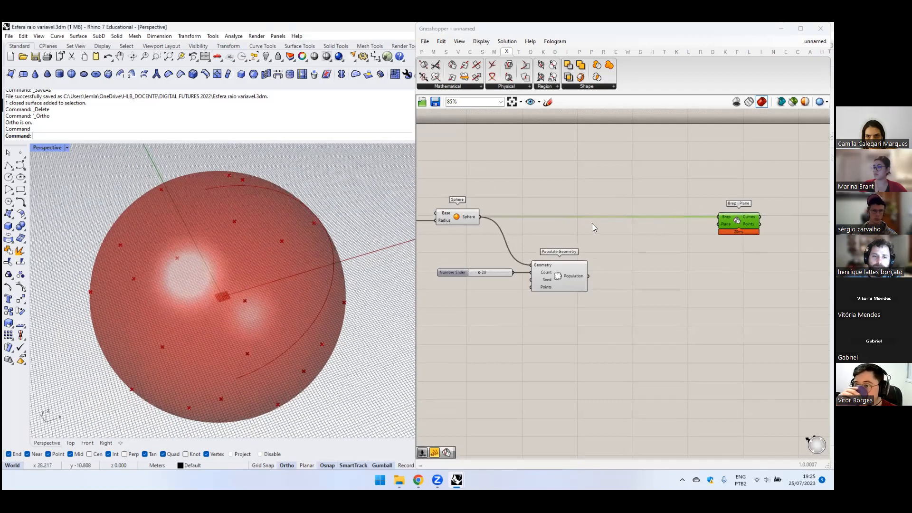
pyautogui.doubleClick(623, 257)
pyautogui.write('eva')
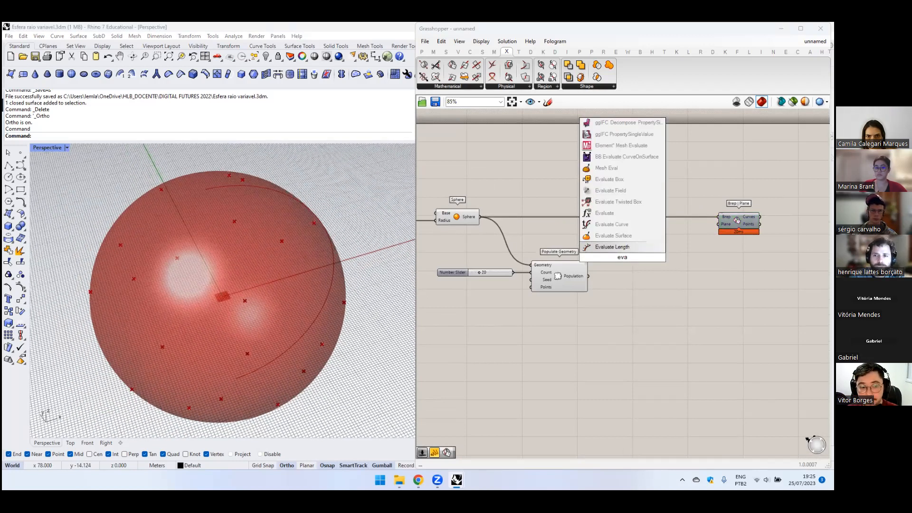
pyautogui.click(618, 237)
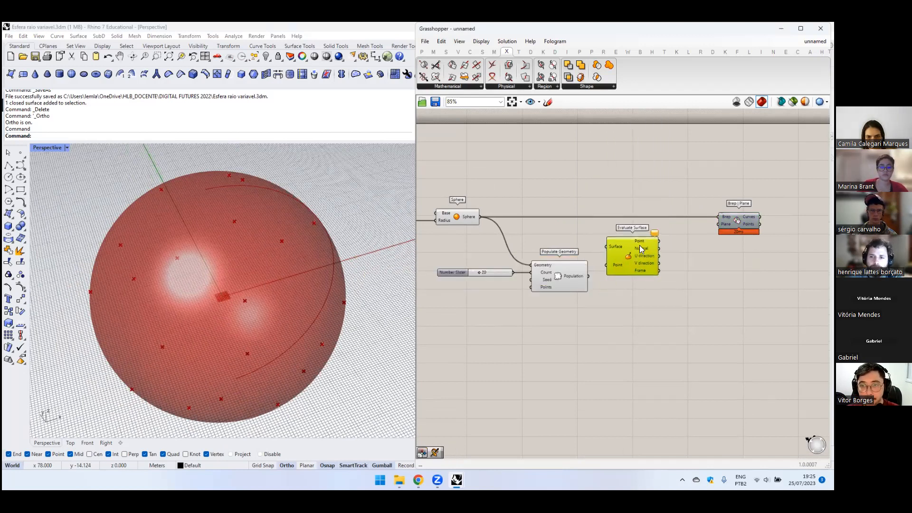
pyautogui.moveTo(480, 217); pyautogui.dragTo(629, 240)
pyautogui.click(629, 303)
# - Connect the Population output to the Point input of Evaluate Surface and nudge that component slightly away from Populate Geometry
pyautogui.doubleClick(599, 367)
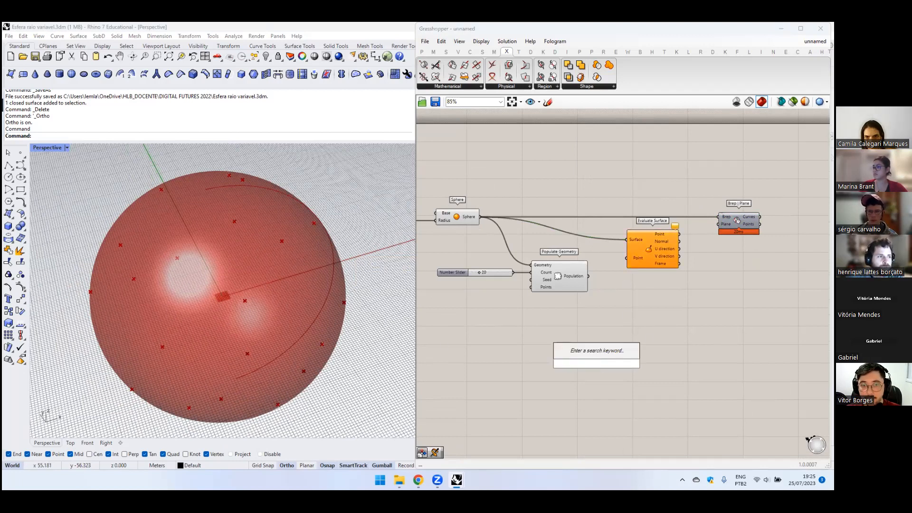
pyautogui.moveTo(589, 276); pyautogui.dragTo(634, 244)
pyautogui.moveTo(234, 292); pyautogui.dragTo(304, 264, button='right')
pyautogui.click(639, 281)
pyautogui.moveTo(639, 281); pyautogui.dragTo(629, 285, button='right')
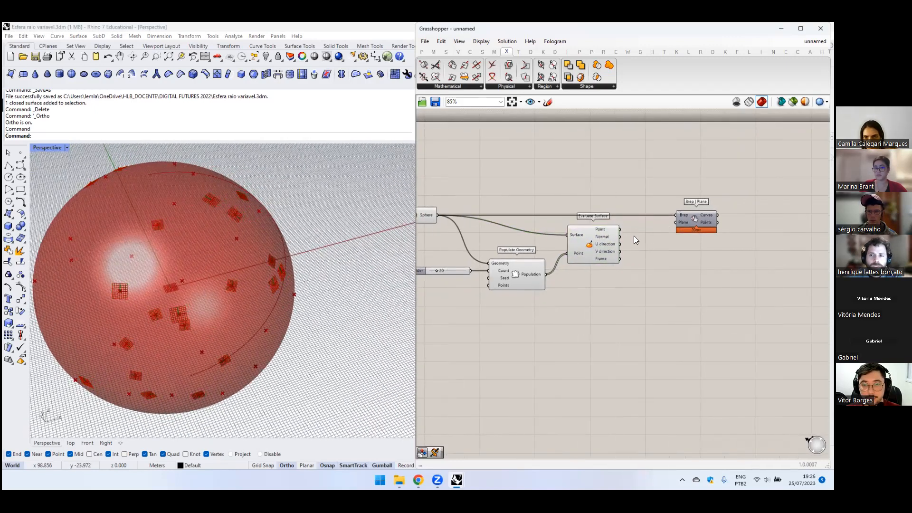
pyautogui.moveTo(595, 244); pyautogui.dragTo(609, 245)
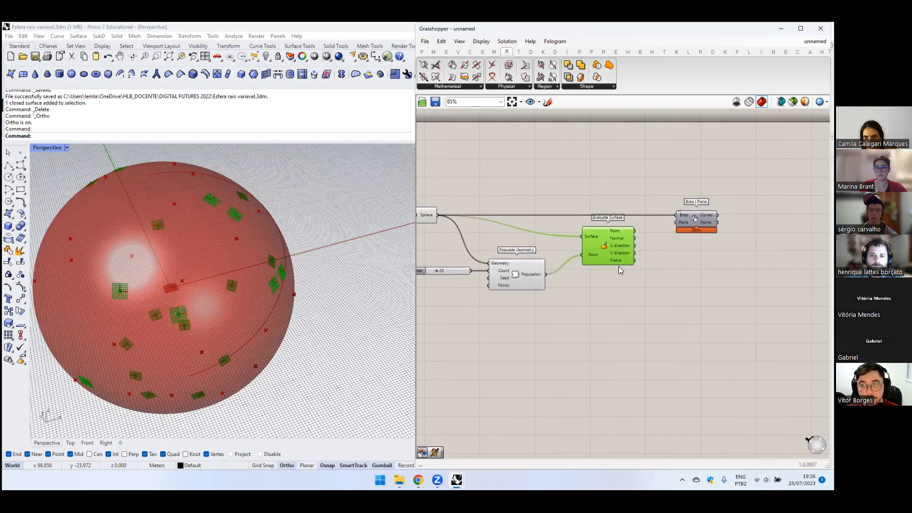
pyautogui.moveTo(558, 272); pyautogui.dragTo(520, 270, button='right')
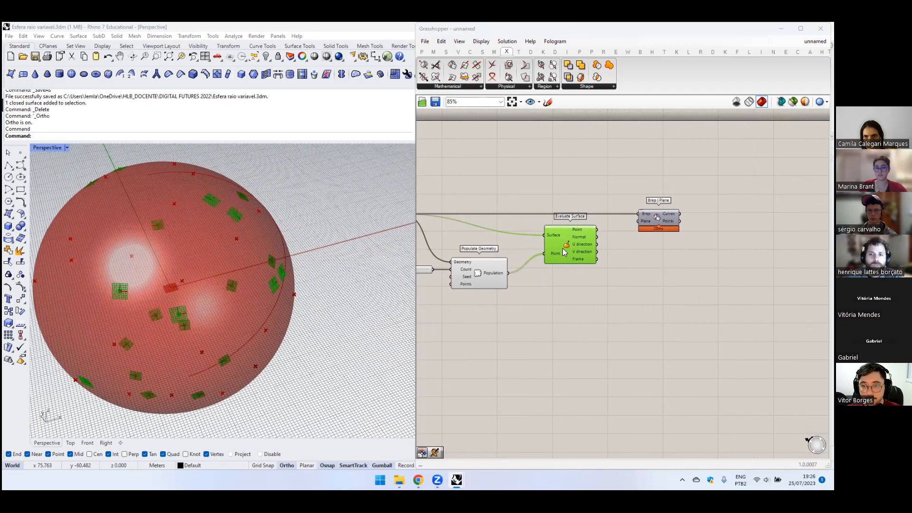
pyautogui.moveTo(562, 248); pyautogui.dragTo(562, 250)
pyautogui.moveTo(546, 313); pyautogui.dragTo(571, 312, button='right')
pyautogui.doubleClick(551, 327)
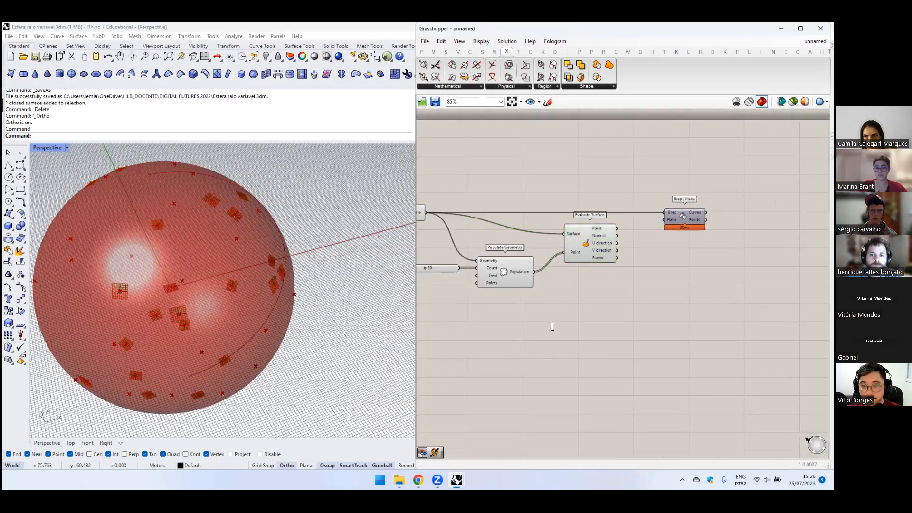
pyautogui.write('area')
pyautogui.press('Return')
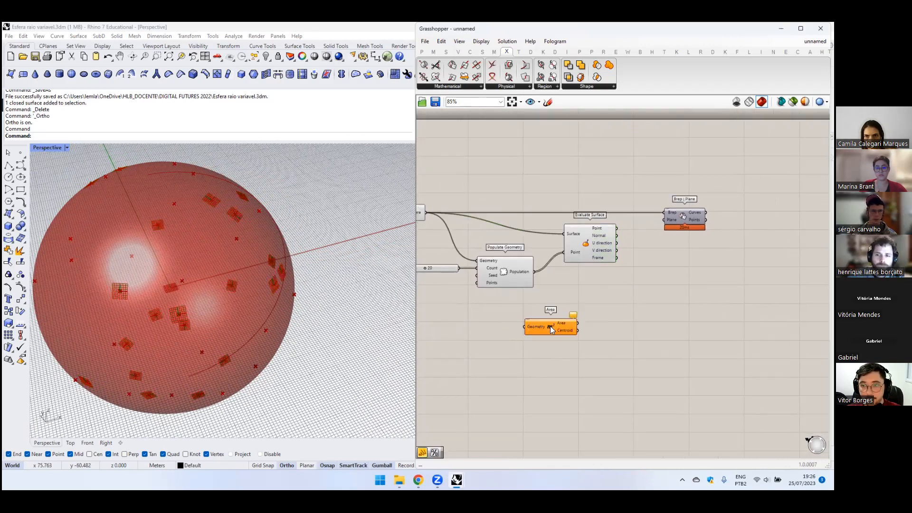
pyautogui.moveTo(550, 327); pyautogui.dragTo(585, 330, button='right')
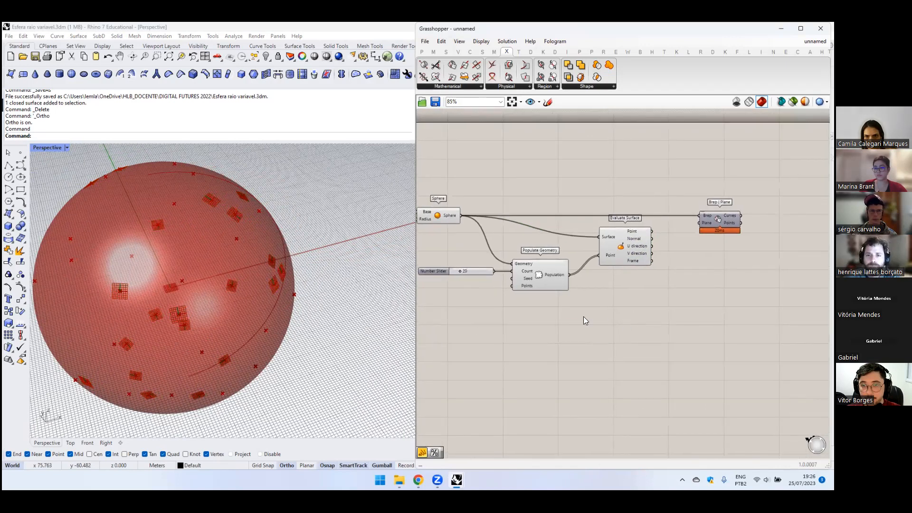
# - Add the solid-geometry Volume component below Populate Geometry and connect the Sphere output to its Geometry input
pyautogui.doubleClick(577, 318)
pyautogui.write('volume')
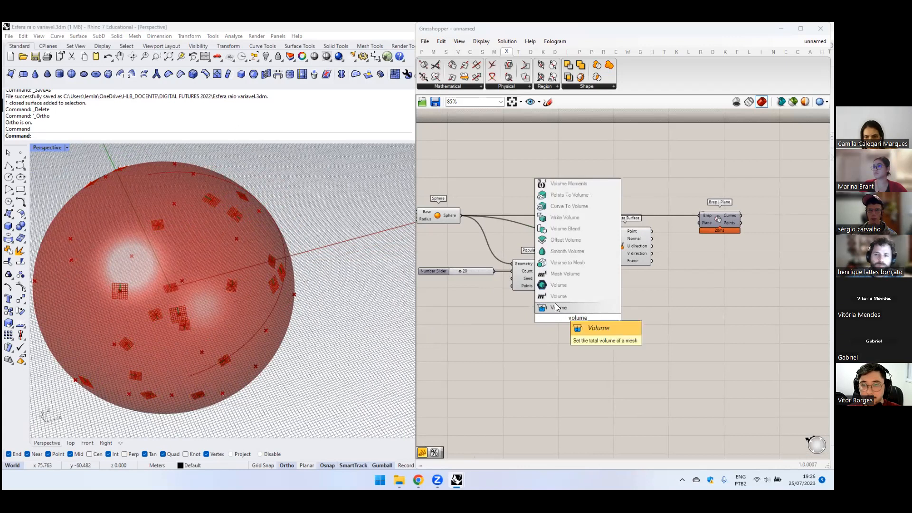
pyautogui.click(556, 296)
pyautogui.keyDown('shift'); pyautogui.moveTo(257, 247); pyautogui.dragTo(279, 252, button='right'); pyautogui.keyUp('shift')
pyautogui.moveTo(543, 243); pyautogui.dragTo(580, 237, button='right')
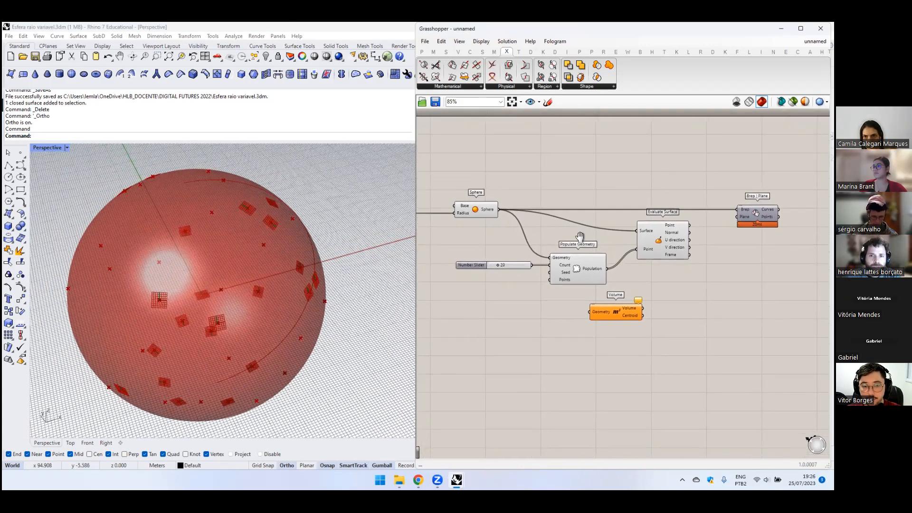
pyautogui.scroll(-1, 700, 256)
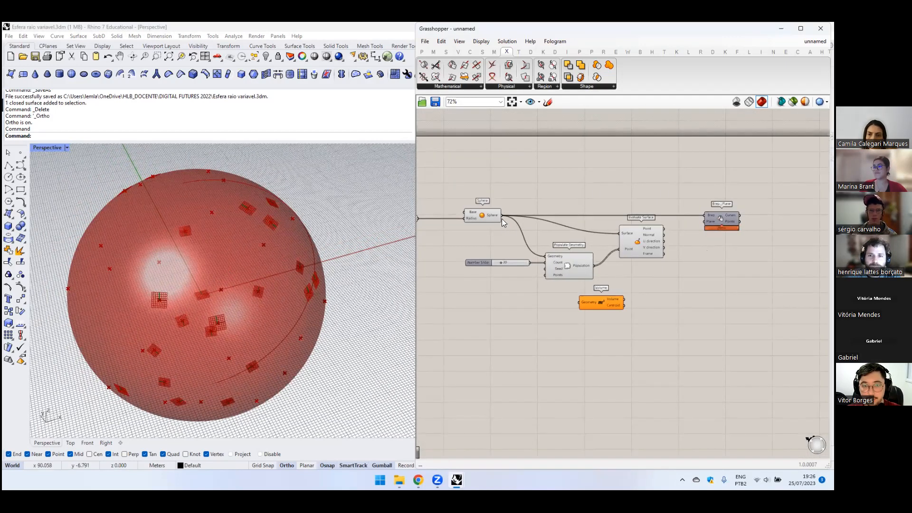
pyautogui.moveTo(585, 298); pyautogui.dragTo(569, 311)
pyautogui.click(673, 276)
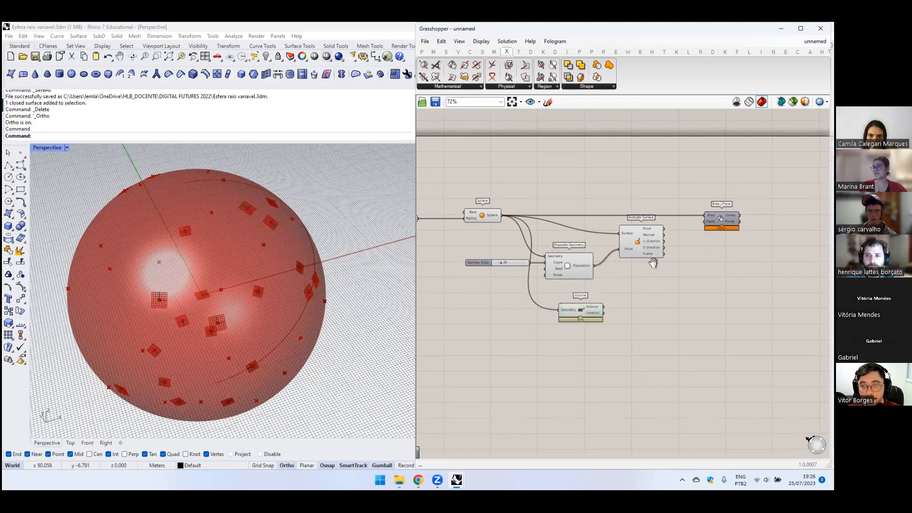
# - Connect the Frame output of Evaluate Surface to the Plane input of Brep | Plane
pyautogui.moveTo(654, 260); pyautogui.dragTo(583, 265, button='right')
pyautogui.scroll(3, 623, 258)
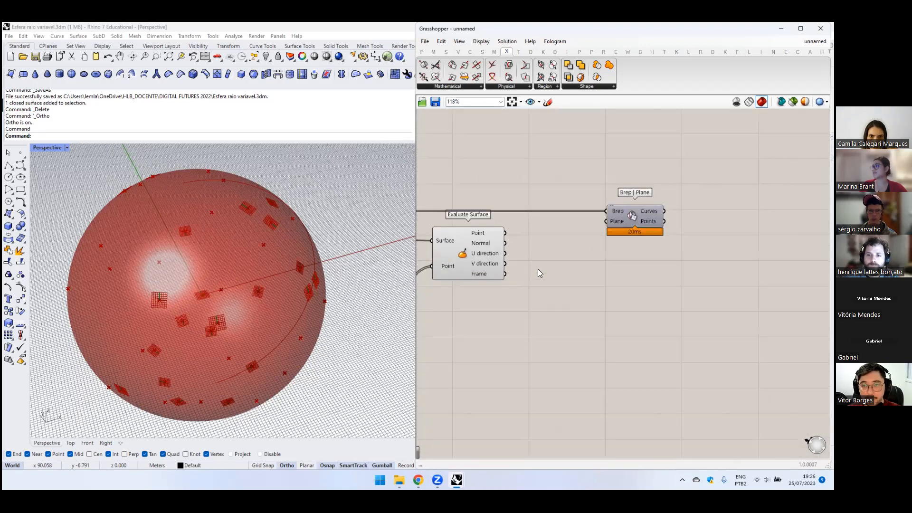
pyautogui.moveTo(505, 274); pyautogui.dragTo(612, 222)
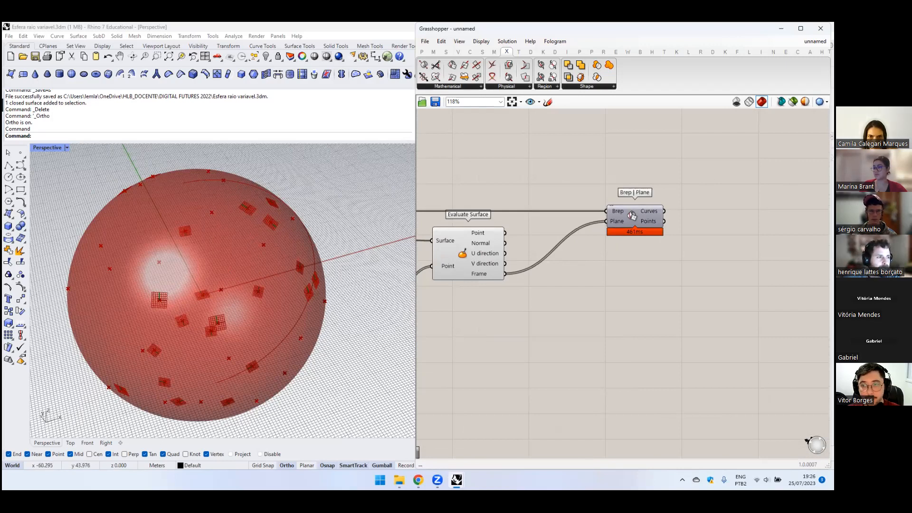
# - Add a Plane Origin component to the canvas below Evaluate Surface
pyautogui.doubleClick(528, 318)
pyautogui.write('po')
pyautogui.press('BackSpace')
pyautogui.write('lane ')
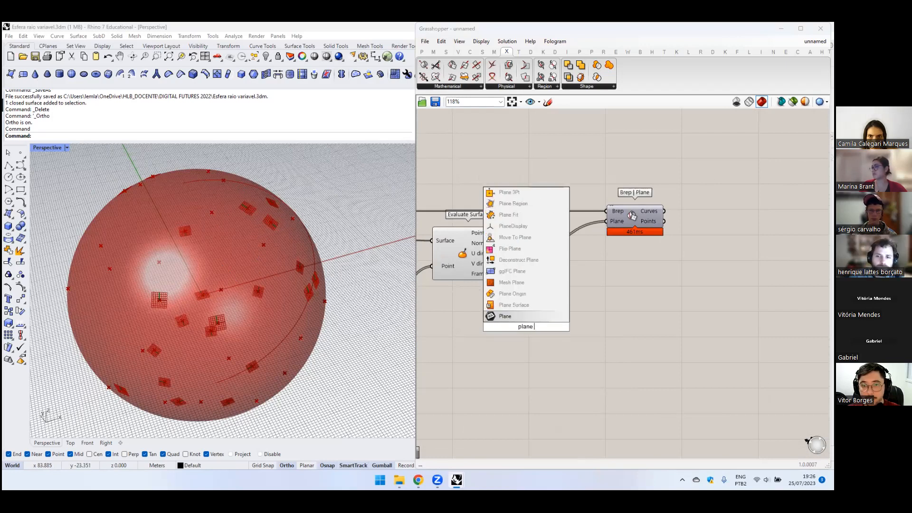
pyautogui.write('origin')
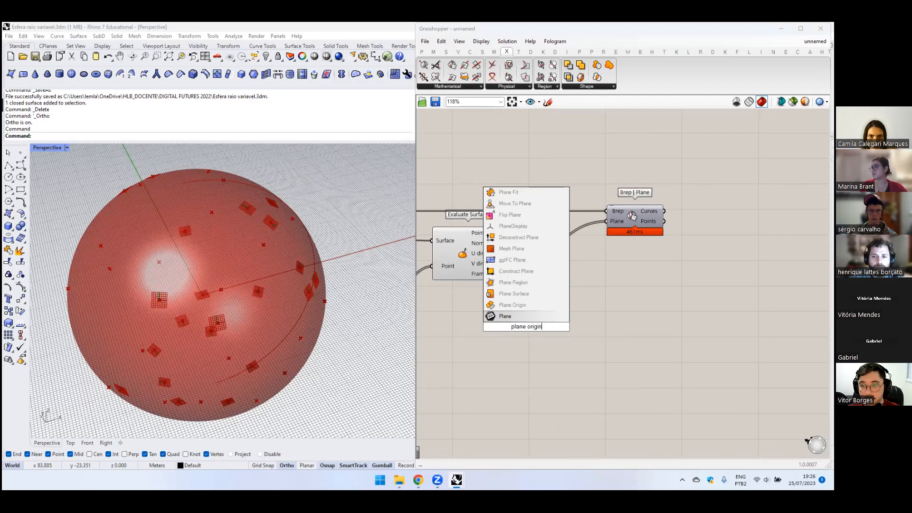
pyautogui.press('Return')
# - Move the Plane Origin component so that it sits below Evaluate Surface, roughly level with Volume
pyautogui.moveTo(218, 316); pyautogui.dragTo(261, 285, button='right')
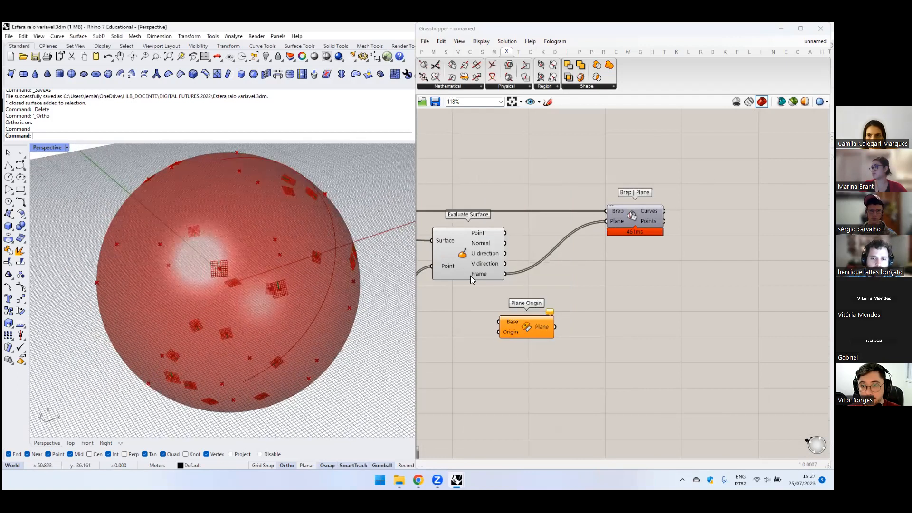
pyautogui.moveTo(422, 279); pyautogui.dragTo(450, 275, button='right')
pyautogui.moveTo(263, 275); pyautogui.dragTo(261, 309, button='right')
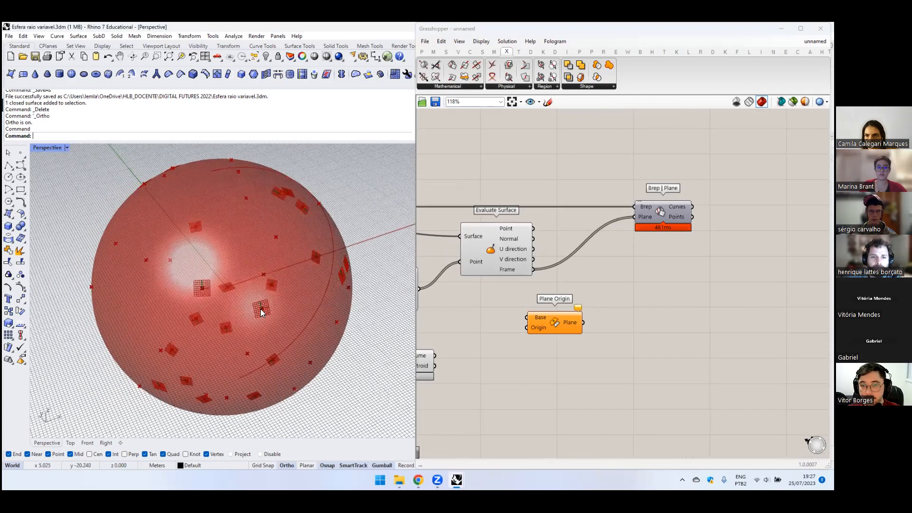
pyautogui.scroll(5, 260, 310)
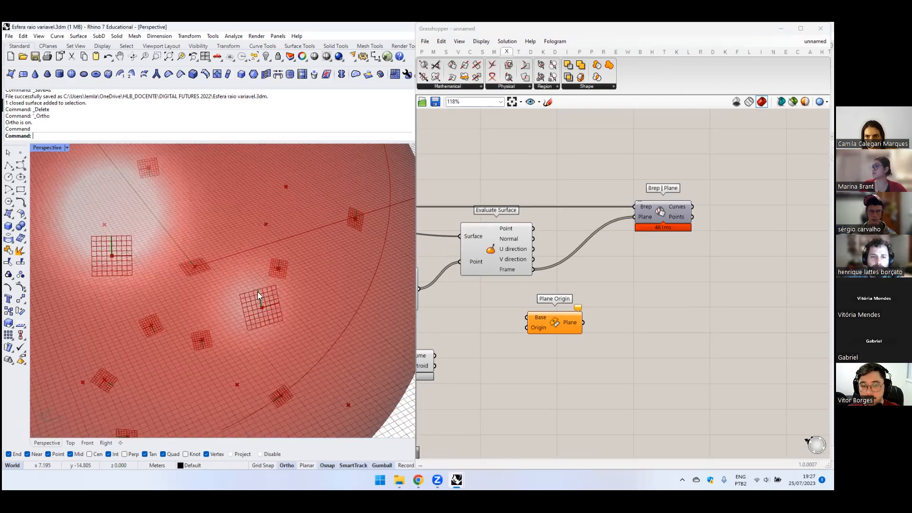
pyautogui.scroll(-4, 257, 291)
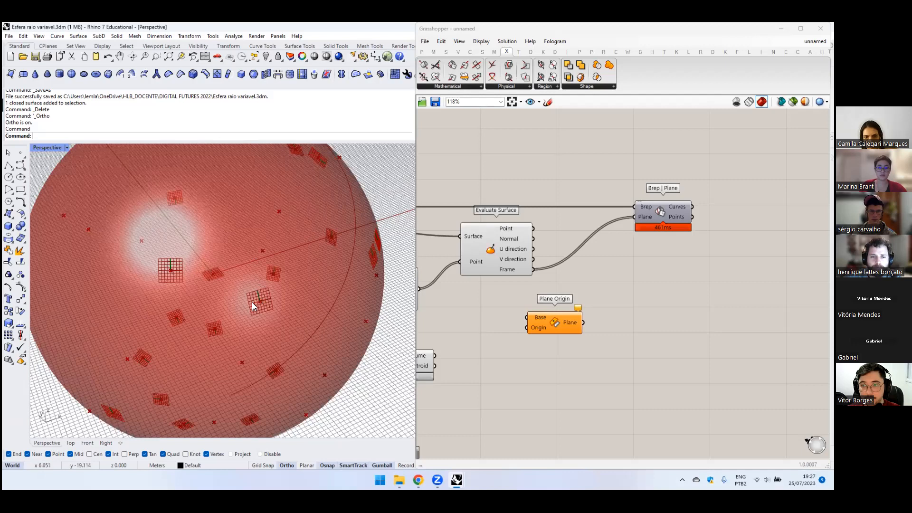
pyautogui.scroll(-3, 568, 311)
pyautogui.moveTo(554, 317); pyautogui.dragTo(660, 301, button='right')
pyautogui.moveTo(660, 302); pyautogui.dragTo(648, 301)
pyautogui.moveTo(588, 320); pyautogui.dragTo(581, 316)
pyautogui.moveTo(657, 302); pyautogui.dragTo(660, 312)
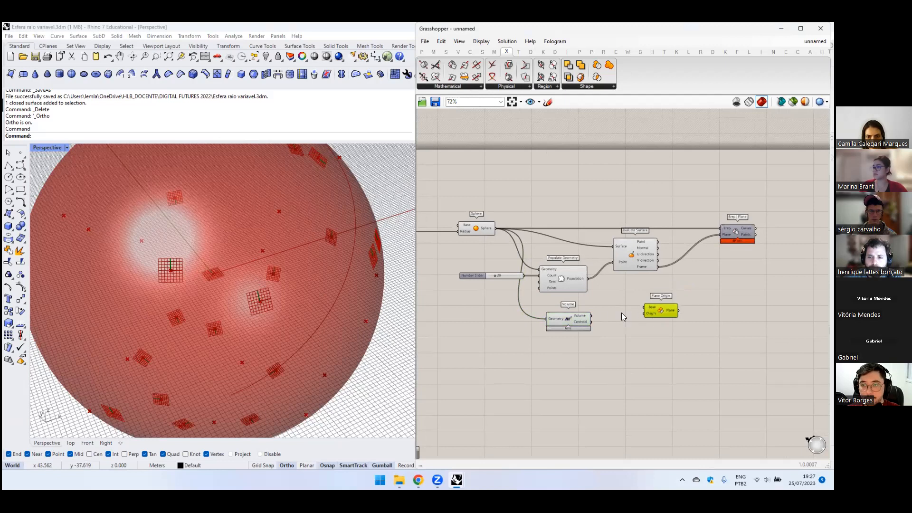
# - Reposition the Volume component directly beneath Populate Geometry, leaving space before Plane Origin
pyautogui.scroll(2, 621, 314)
pyautogui.moveTo(550, 322); pyautogui.dragTo(578, 309)
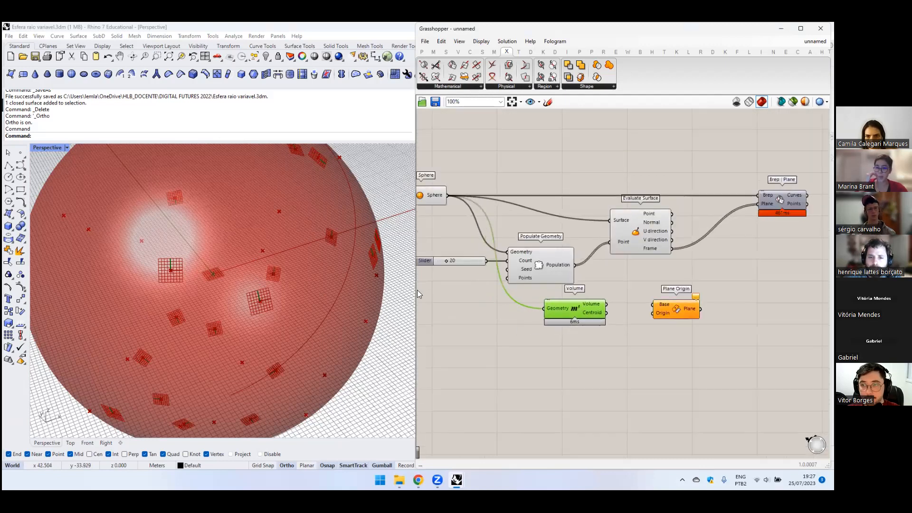
pyautogui.scroll(-3, 234, 178)
pyautogui.moveTo(234, 179); pyautogui.dragTo(241, 186, button='right')
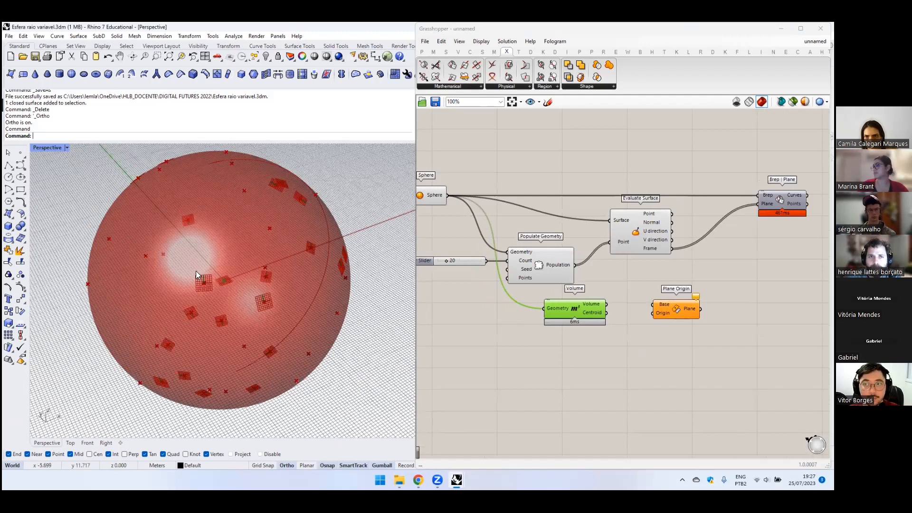
pyautogui.moveTo(623, 305); pyautogui.dragTo(565, 313, button='right')
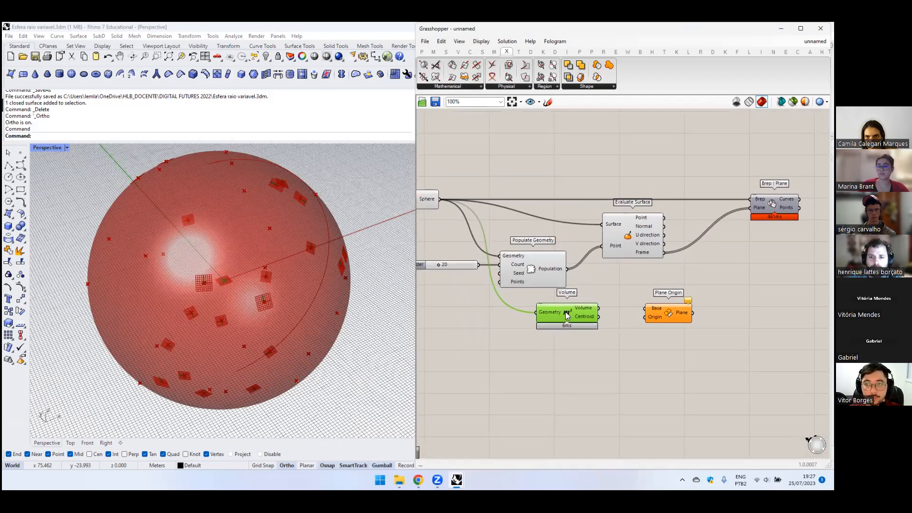
pyautogui.moveTo(536, 326); pyautogui.dragTo(532, 328)
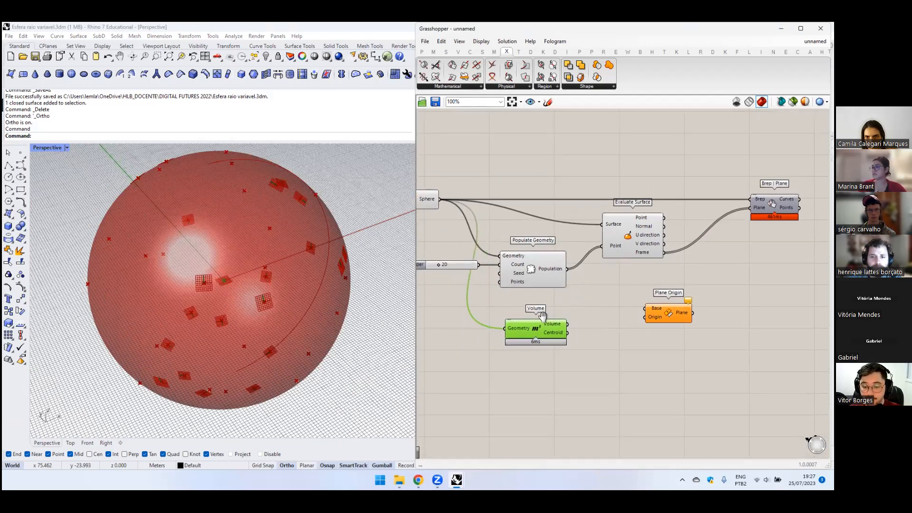
# - Connect Volume's Centroid to the Origin input and Evaluate Surface's Frame to the Base input of Plane Origin, lining that component up with Volume
pyautogui.moveTo(542, 315); pyautogui.dragTo(563, 315, button='right')
pyautogui.moveTo(586, 334); pyautogui.dragTo(665, 325)
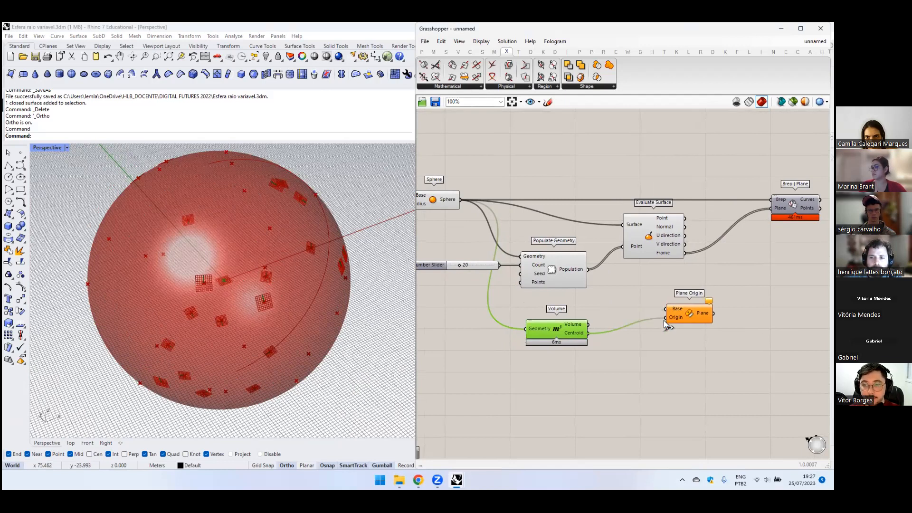
pyautogui.moveTo(631, 340); pyautogui.dragTo(571, 341, button='right')
pyautogui.moveTo(626, 315); pyautogui.dragTo(678, 333)
pyautogui.moveTo(625, 256); pyautogui.dragTo(665, 327)
pyautogui.click(697, 336)
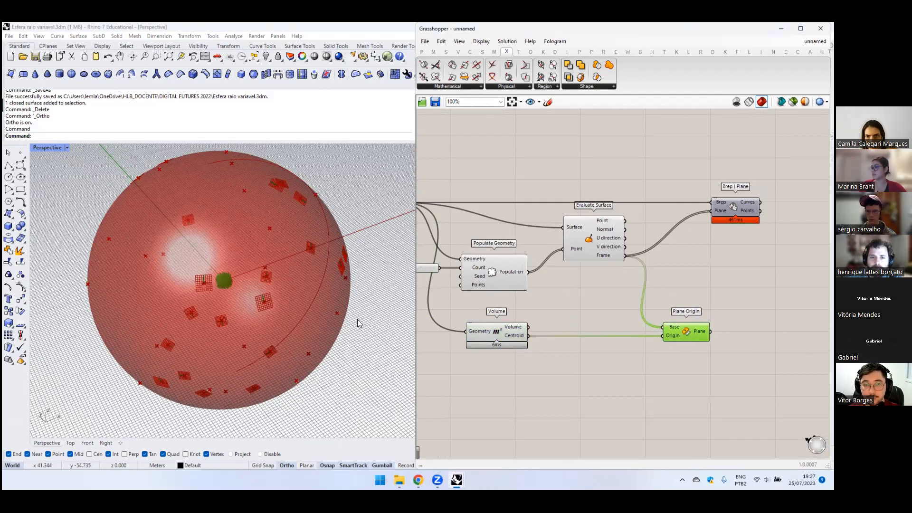
# - Connect the Plane output of Plane Origin to the Plane input of Brep | Plane, replacing the Frame connection
pyautogui.scroll(5, 237, 267)
pyautogui.scroll(10, 240, 278)
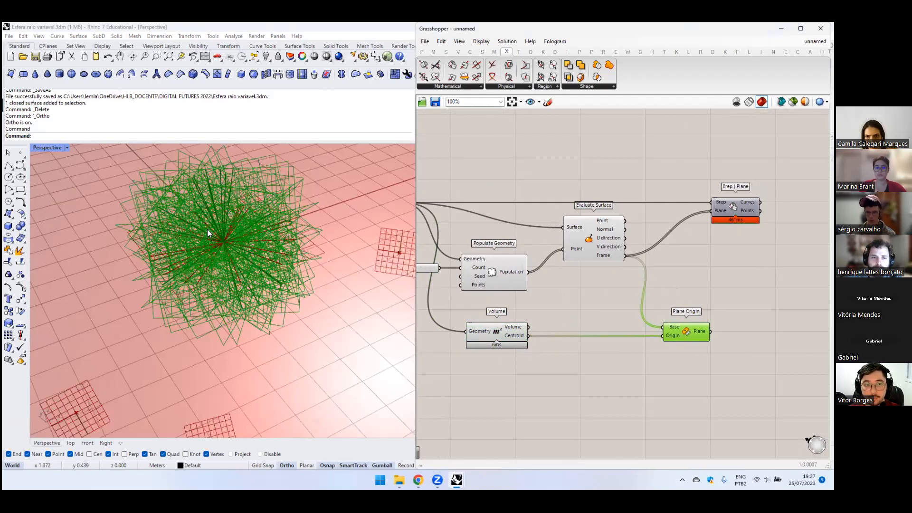
pyautogui.scroll(-1, 631, 259)
pyautogui.moveTo(632, 269); pyautogui.dragTo(586, 284, button='right')
pyautogui.click(644, 320)
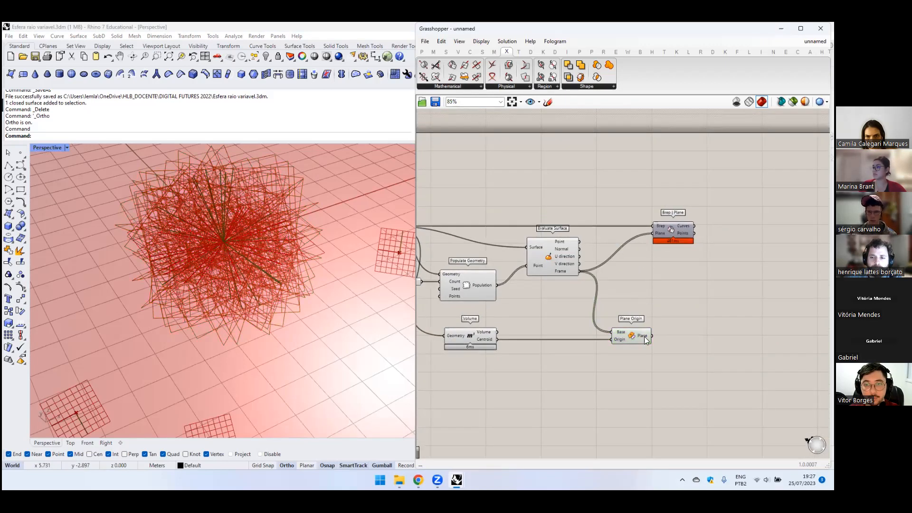
pyautogui.moveTo(643, 336)
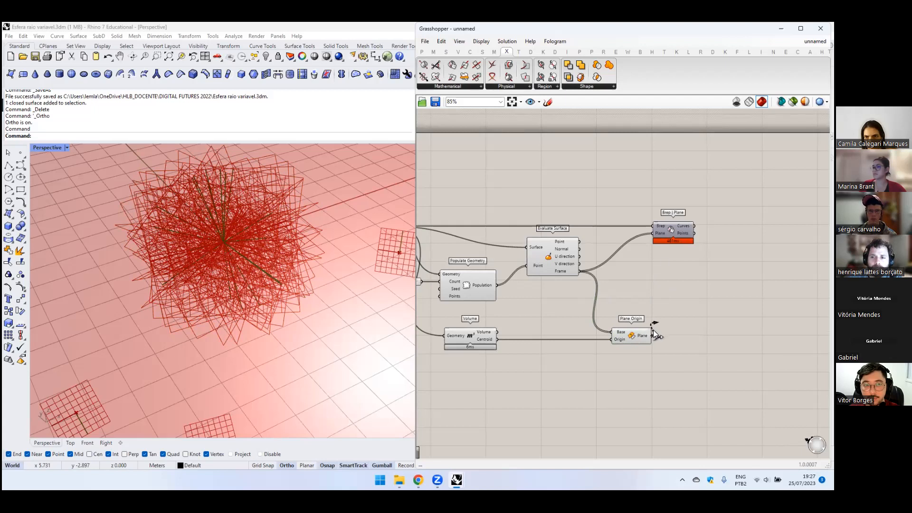
pyautogui.scroll(-5, 272, 241)
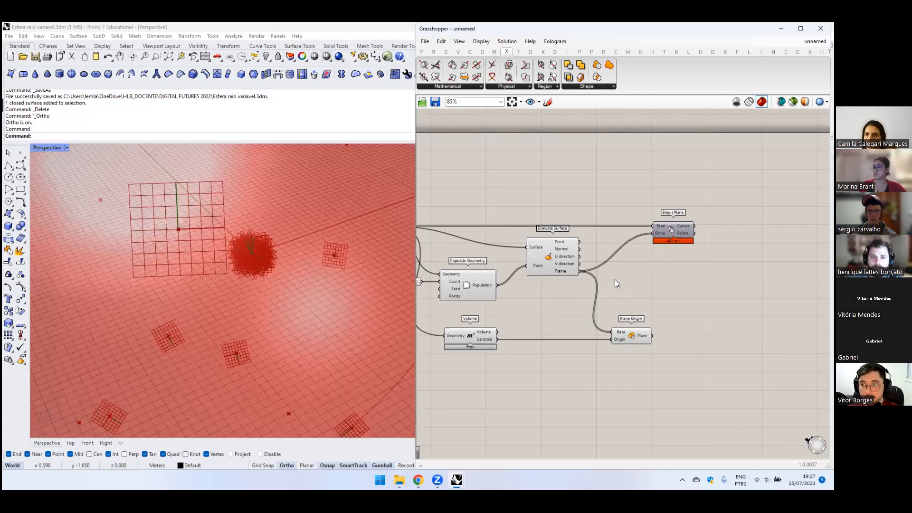
pyautogui.scroll(-2, 573, 270)
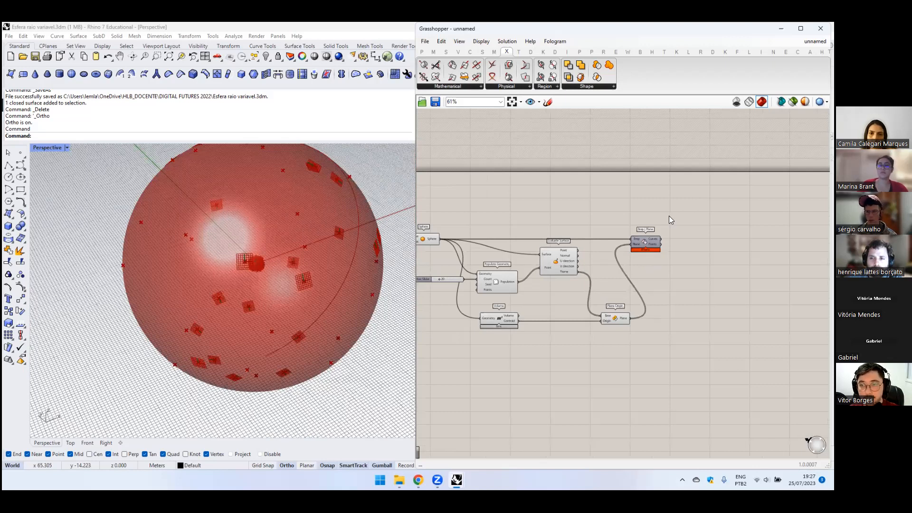
# - Turn on the preview of Brep | Plane and move that component slightly farther away from Evaluate Surface
pyautogui.click(649, 237)
pyautogui.click(666, 188)
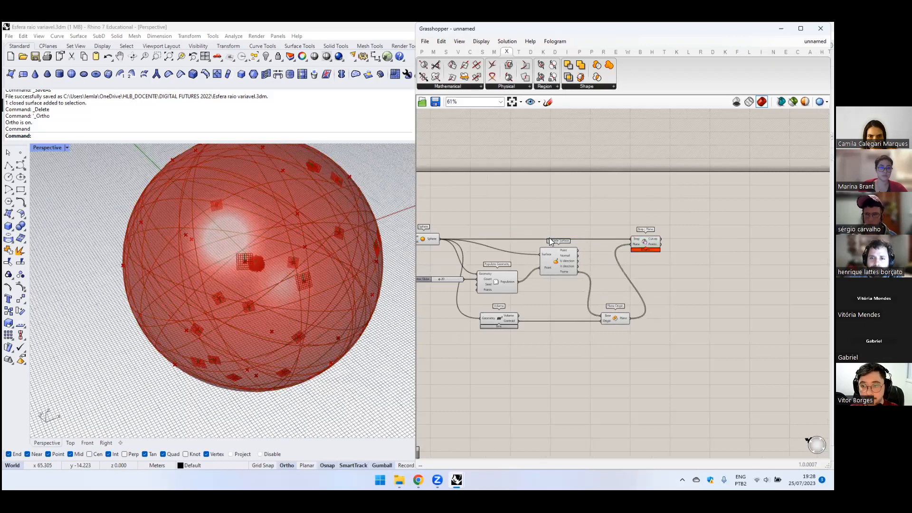
pyautogui.moveTo(645, 238); pyautogui.dragTo(667, 237)
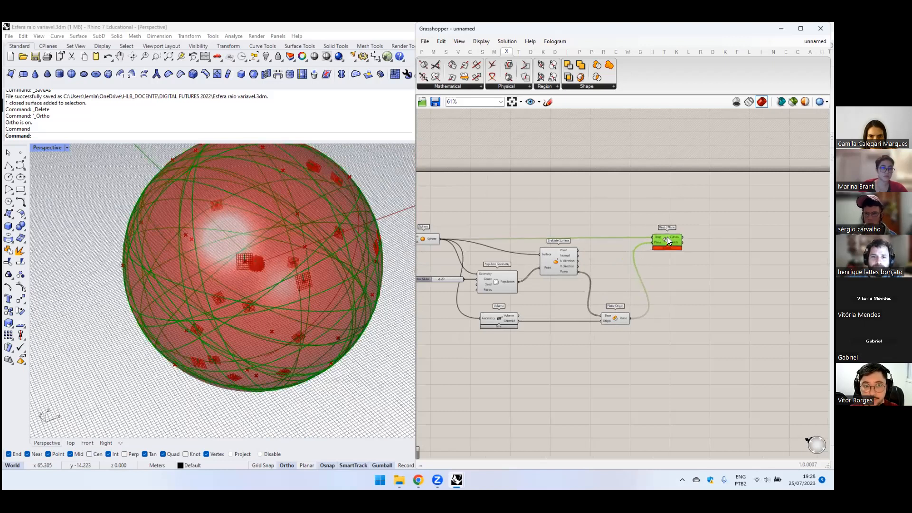
pyautogui.keyDown('shift'); pyautogui.moveTo(216, 239); pyautogui.dragTo(202, 260, button='right'); pyautogui.keyUp('shift')
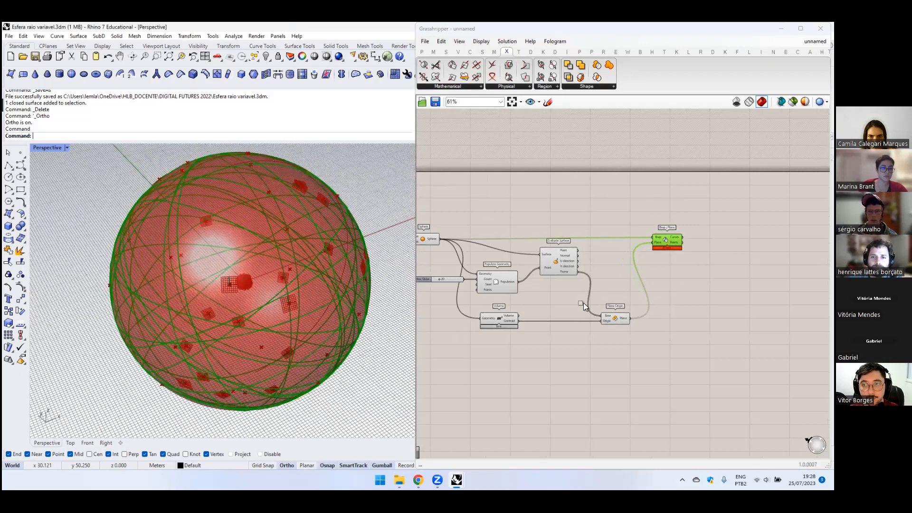
# - Turn off the preview of Populate Geometry, Evaluate Surface, Volume and Plane Origin
pyautogui.scroll(-1, 583, 303)
pyautogui.moveTo(602, 312); pyautogui.dragTo(621, 298, button='right')
pyautogui.click(620, 295)
pyautogui.moveTo(651, 259); pyautogui.dragTo(532, 311)
pyautogui.middleClick(620, 295)
pyautogui.click(589, 274)
pyautogui.click(515, 237)
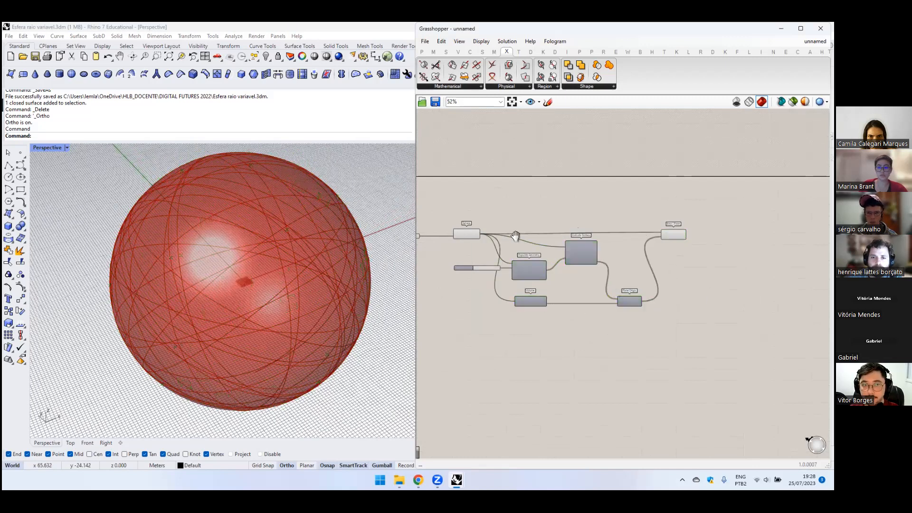
# - Turn off the preview of the Sphere component so only the intersection curves are displayed
pyautogui.scroll(3, 515, 236)
pyautogui.click(543, 235)
pyautogui.middleClick(542, 235)
pyautogui.click(573, 211)
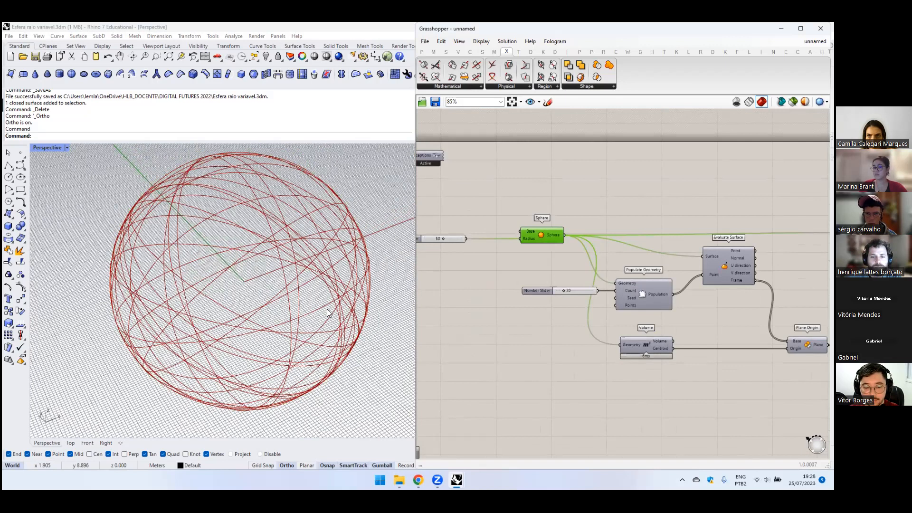
# - Set the number slider feeding the Count input of Populate Geometry to 25
pyautogui.moveTo(284, 290)
pyautogui.keyDown('shift'); pyautogui.mouseDown(button='right')
pyautogui.moveTo(270, 308)
pyautogui.moveTo(279, 296)
pyautogui.mouseUp(button='right'); pyautogui.keyUp('shift')
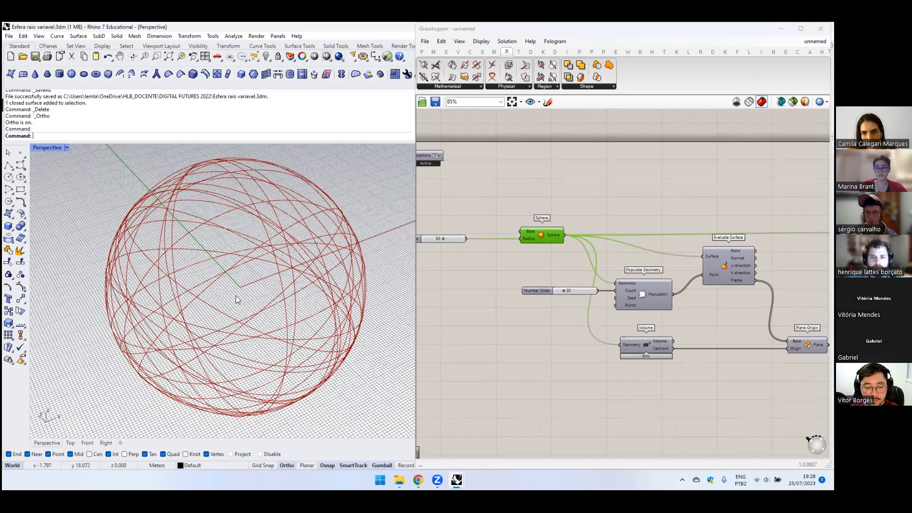
pyautogui.scroll(-2, 236, 276)
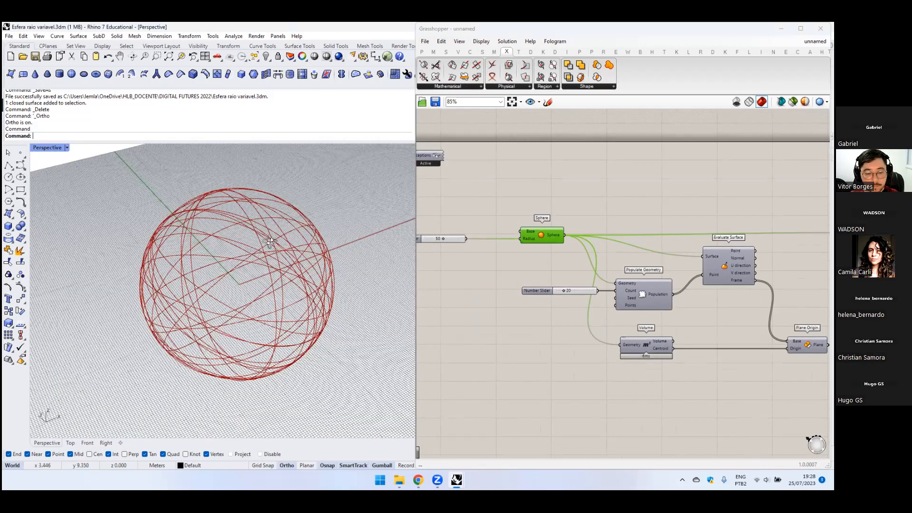
pyautogui.moveTo(239, 267); pyautogui.dragTo(625, 258, button='right')
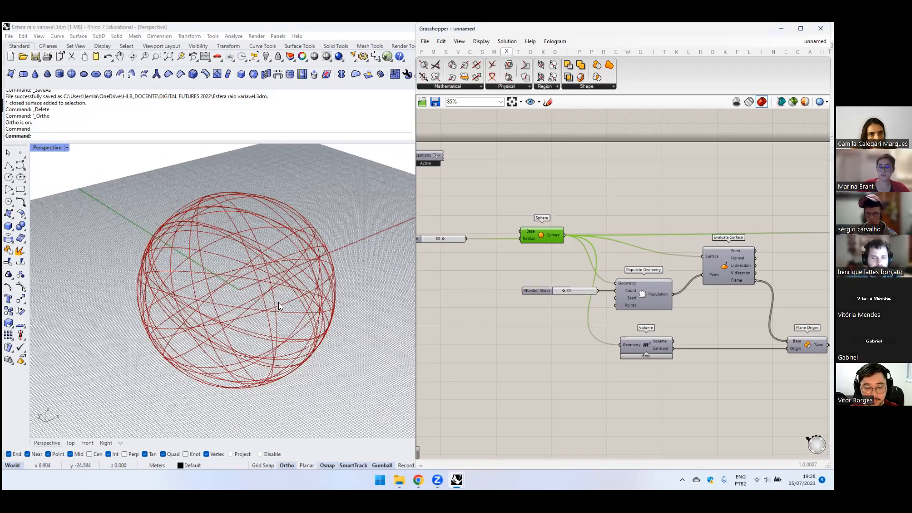
pyautogui.scroll(2, 577, 323)
pyautogui.scroll(2, 523, 289)
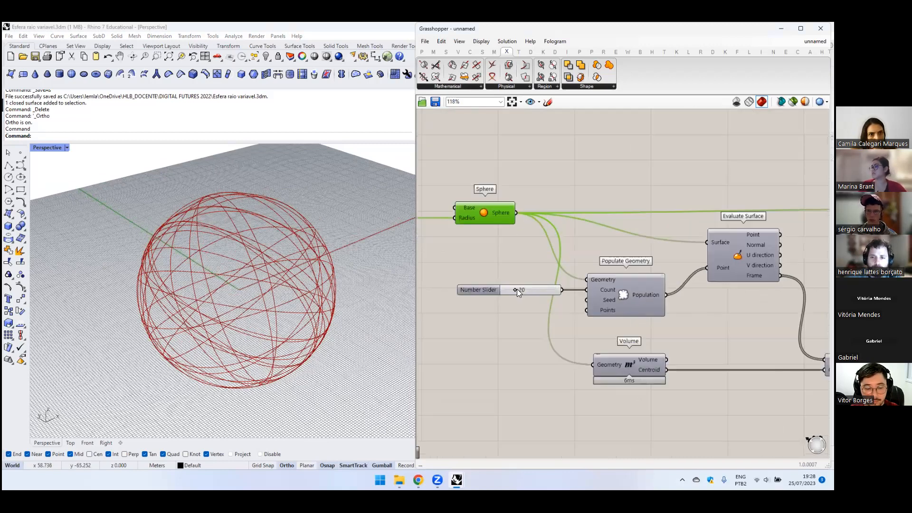
pyautogui.moveTo(512, 289)
pyautogui.mouseDown()
pyautogui.moveTo(529, 291)
pyautogui.moveTo(517, 286)
pyautogui.mouseUp()
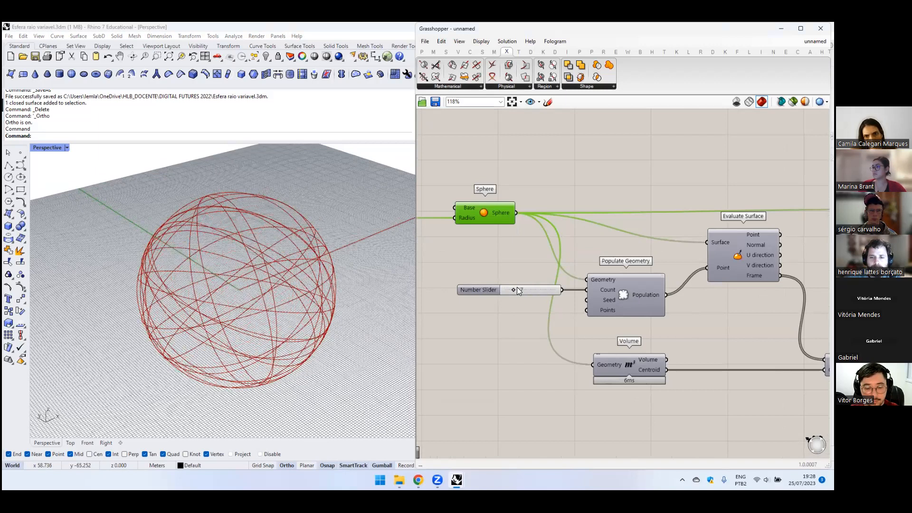
pyautogui.scroll(1, 516, 290)
pyautogui.doubleClick(516, 290)
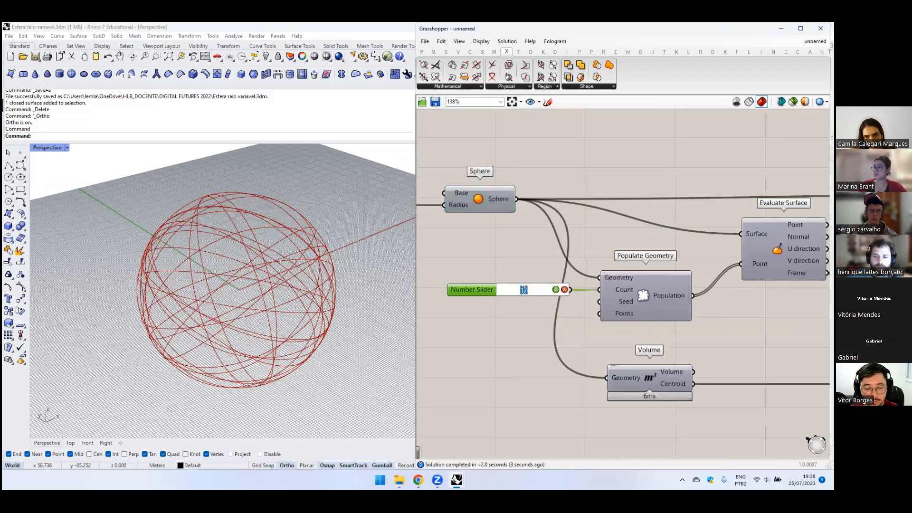
pyautogui.write('25')
pyautogui.press('Return')
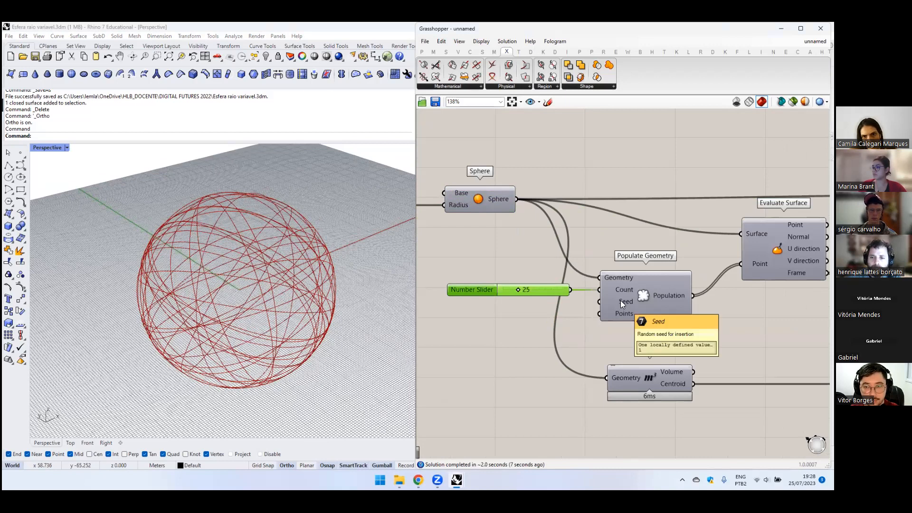
# - Add a number slider with value 100 below the Count slider and connect it to the Seed input of Populate Geometry
pyautogui.scroll(-2, 620, 300)
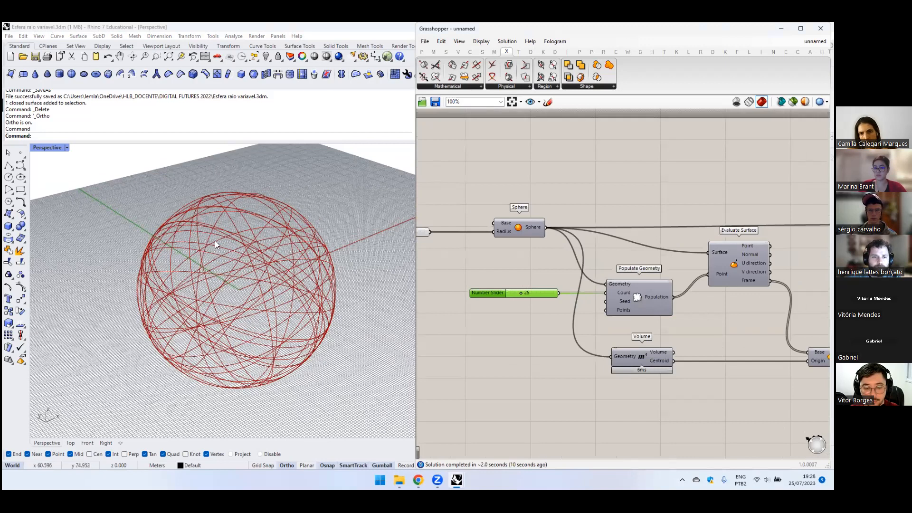
pyautogui.doubleClick(479, 321)
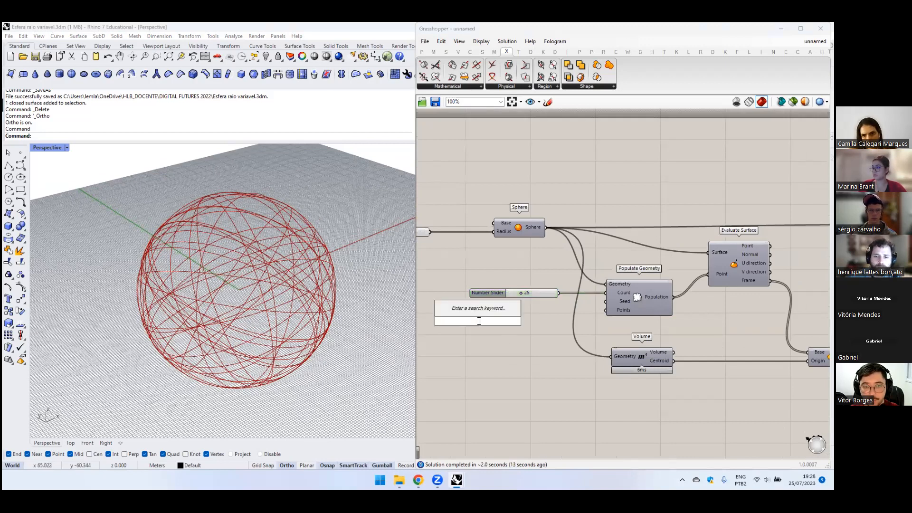
pyautogui.write('100')
pyautogui.press('Return')
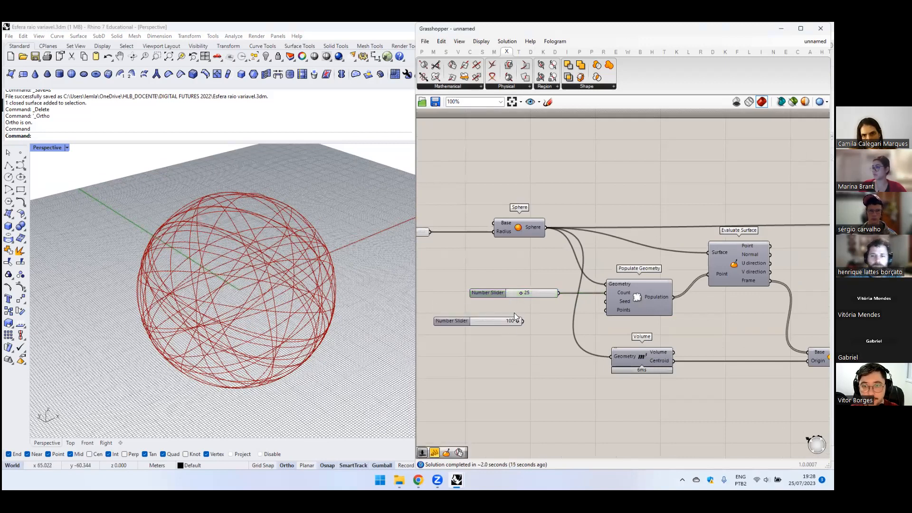
pyautogui.moveTo(451, 321); pyautogui.dragTo(479, 310)
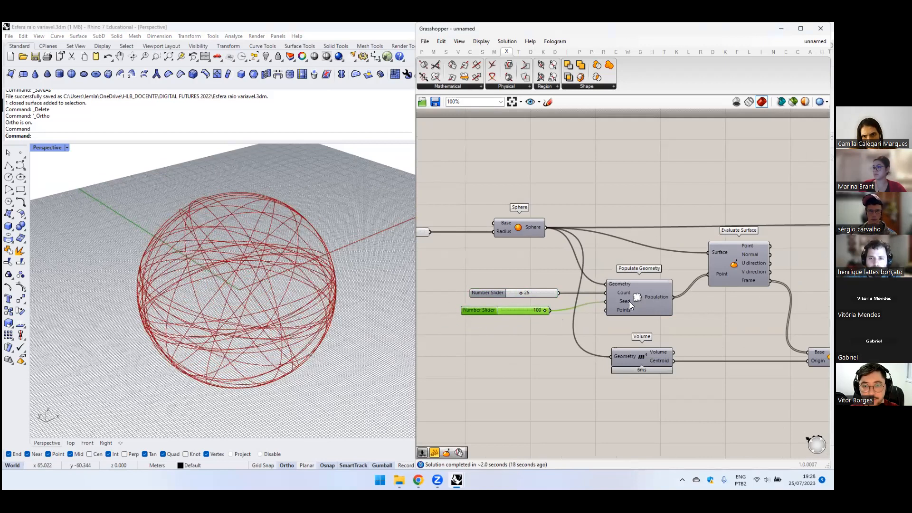
pyautogui.moveTo(625, 300)
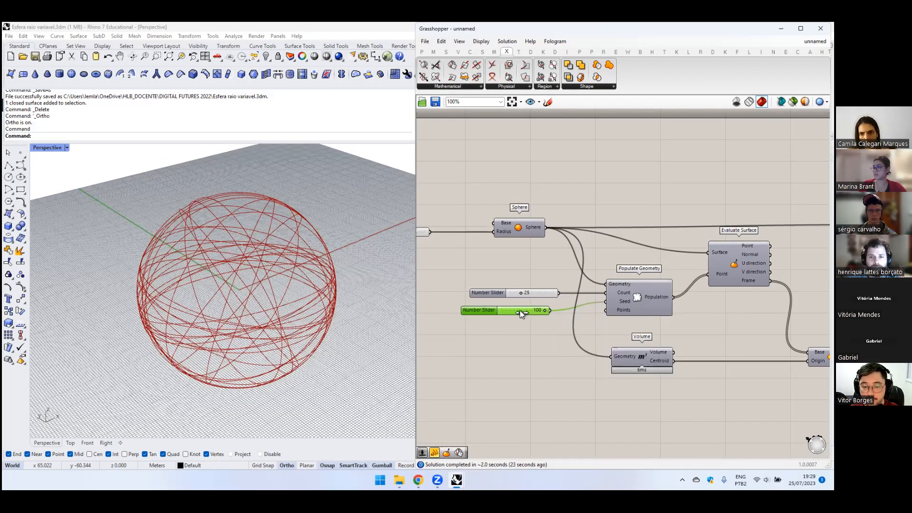
# - Set the slider feeding the Seed input of Populate Geometry to 29 and line it up beneath the Count slider
pyautogui.moveTo(520, 310); pyautogui.dragTo(525, 315)
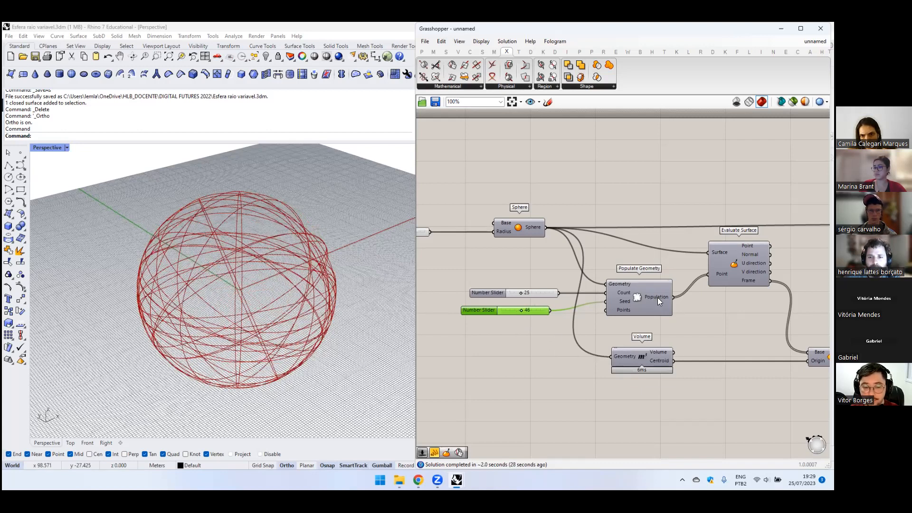
pyautogui.moveTo(539, 311); pyautogui.dragTo(545, 307)
pyautogui.click(538, 329)
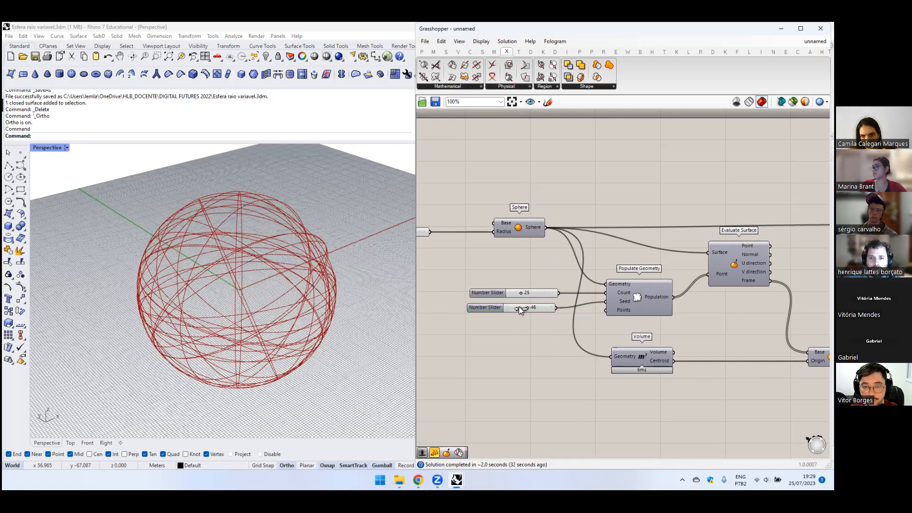
pyautogui.moveTo(527, 307); pyautogui.dragTo(520, 308)
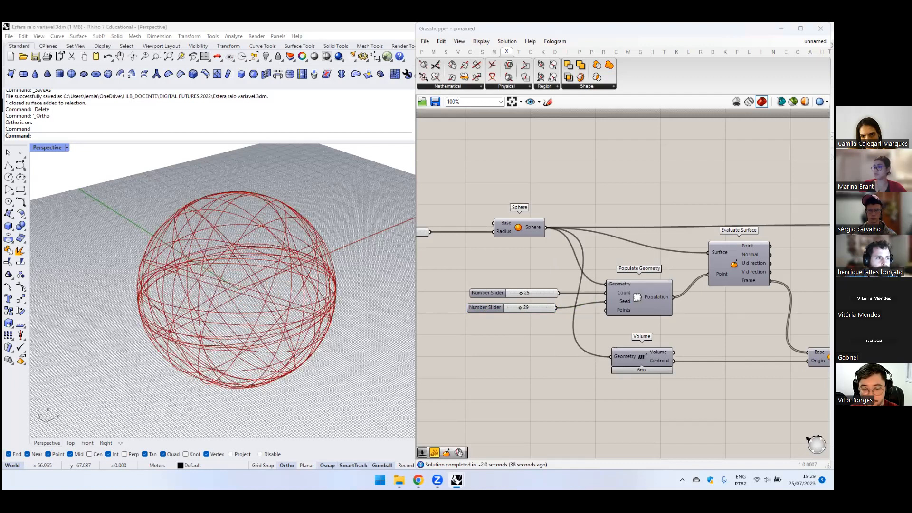
# - Shift the components downstream of Sphere together, farther away from it, to widen the spacing in the definition
pyautogui.moveTo(638, 269); pyautogui.dragTo(592, 260, button='right')
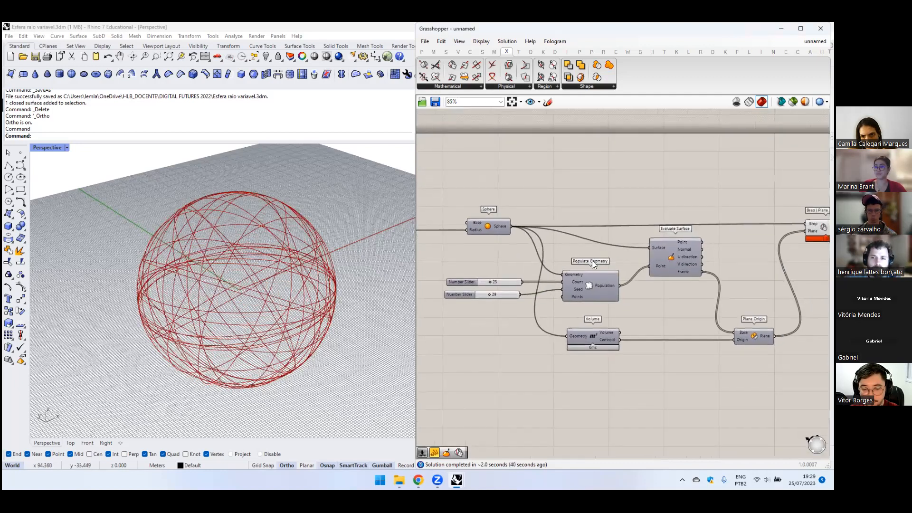
pyautogui.scroll(-3, 681, 240)
pyautogui.scroll(3, 688, 236)
pyautogui.moveTo(688, 237); pyautogui.dragTo(691, 240)
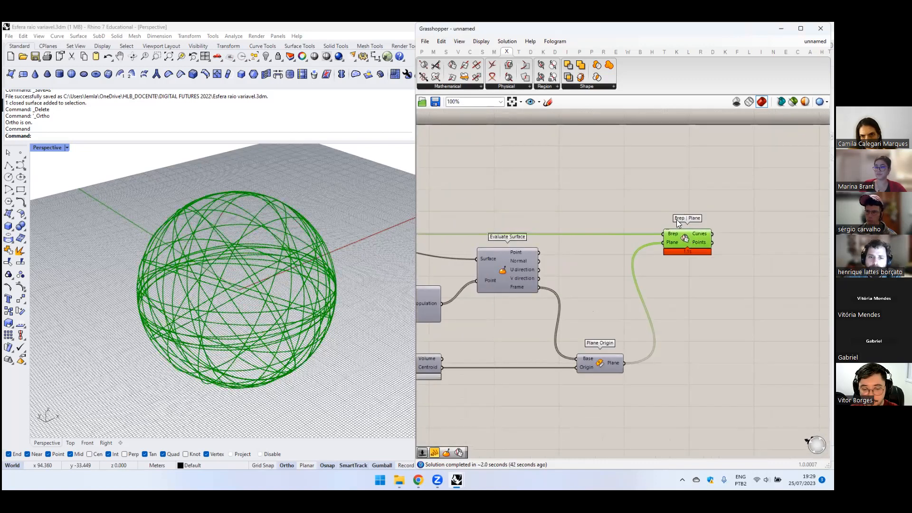
pyautogui.click(576, 248)
pyautogui.scroll(-3, 577, 248)
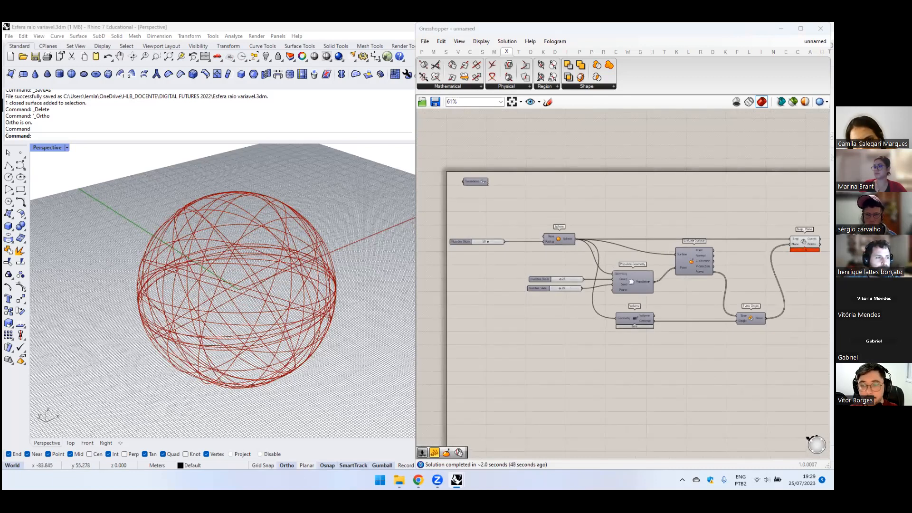
pyautogui.moveTo(769, 244); pyautogui.dragTo(692, 237, button='right')
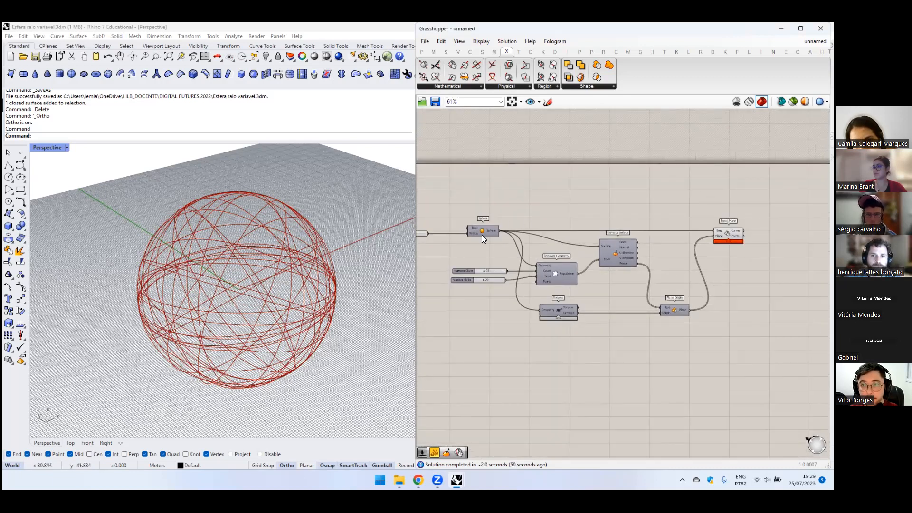
pyautogui.moveTo(453, 250); pyautogui.dragTo(595, 338)
pyautogui.keyDown('shift'); pyautogui.moveTo(582, 205); pyautogui.dragTo(791, 346); pyautogui.keyUp('shift')
pyautogui.moveTo(665, 275); pyautogui.dragTo(604, 275, button='right')
pyautogui.moveTo(553, 252); pyautogui.dragTo(585, 251)
pyautogui.click(528, 195)
# - Duplicate the Sphere component and its radius slider into the empty space below the definition
pyautogui.moveTo(528, 202); pyautogui.dragTo(681, 166, button='right')
pyautogui.moveTo(455, 178); pyautogui.dragTo(456, 177)
pyautogui.moveTo(583, 193); pyautogui.dragTo(594, 205)
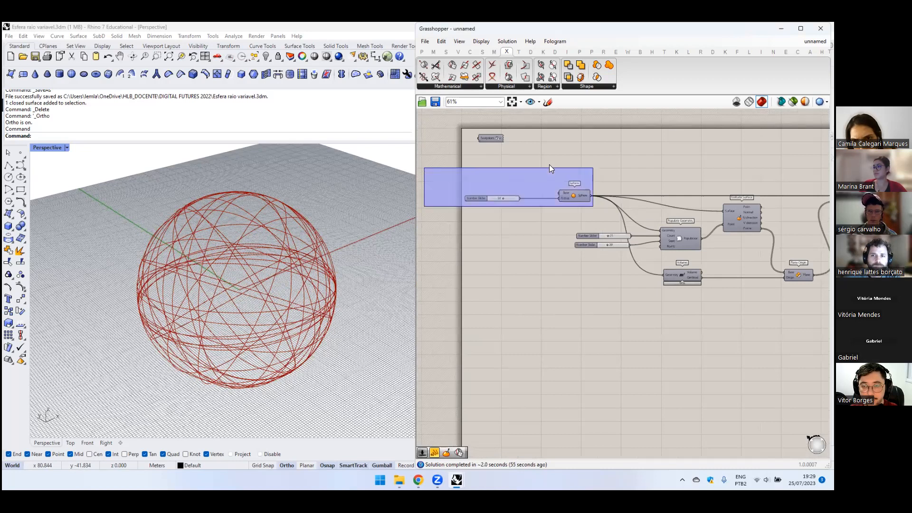
pyautogui.scroll(-3, 549, 164)
pyautogui.keyDown('alt'); pyautogui.moveTo(541, 164); pyautogui.dragTo(541, 255); pyautogui.keyUp('alt')
# - Turn off the preview of the Brep | Plane intersection component
pyautogui.moveTo(647, 178); pyautogui.dragTo(648, 177)
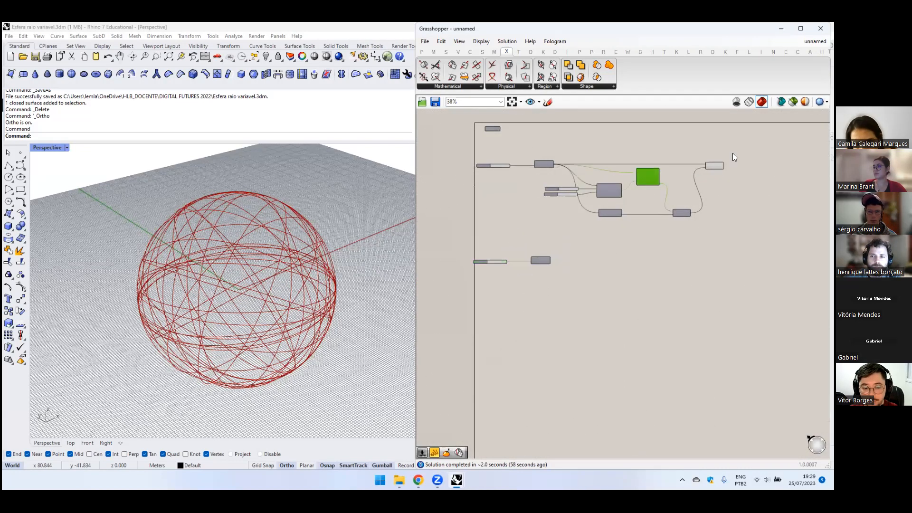
pyautogui.click(716, 165)
pyautogui.middleClick(714, 162)
pyautogui.click(688, 184)
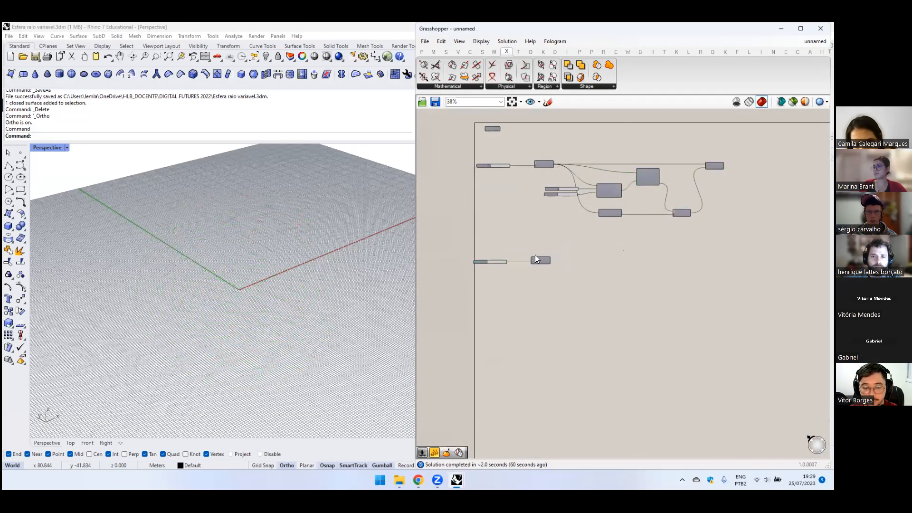
# - Turn on the preview of the duplicated Sphere and shift it together with its radius slider
pyautogui.scroll(4, 533, 257)
pyautogui.click(543, 264)
pyautogui.middleClick(543, 263)
pyautogui.click(559, 245)
pyautogui.click(561, 223)
pyautogui.moveTo(561, 223); pyautogui.dragTo(469, 281)
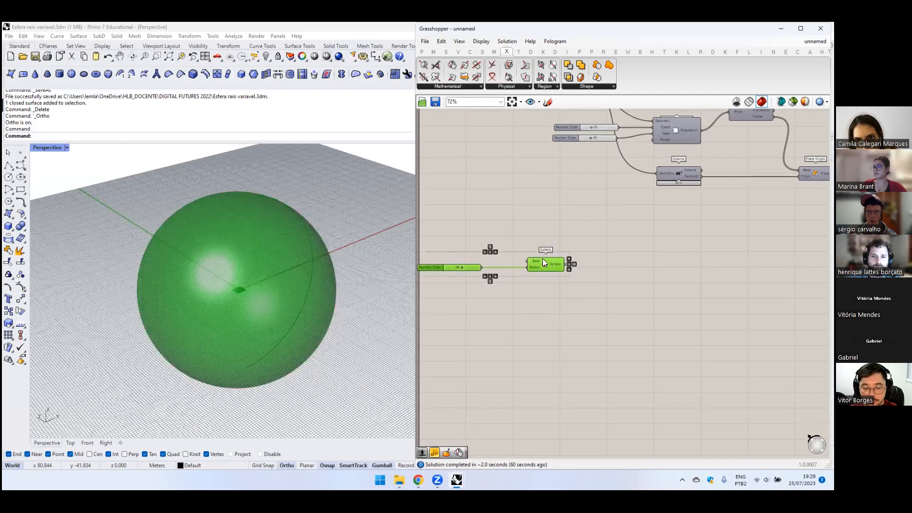
pyautogui.moveTo(545, 260); pyautogui.dragTo(567, 260)
pyautogui.click(560, 233)
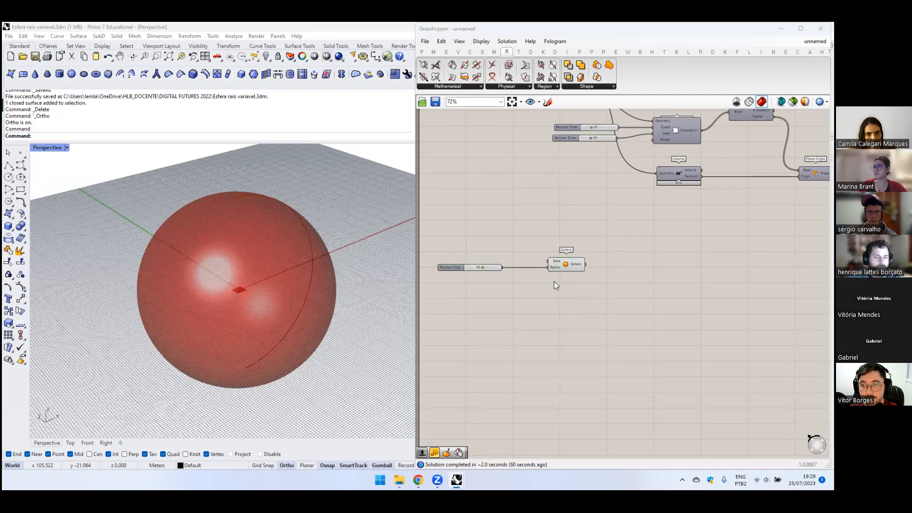
# - Delete the duplicated Sphere component and its radius slider
pyautogui.scroll(-2, 595, 242)
pyautogui.moveTo(759, 219); pyautogui.dragTo(609, 262, button='right')
pyautogui.scroll(3, 568, 194)
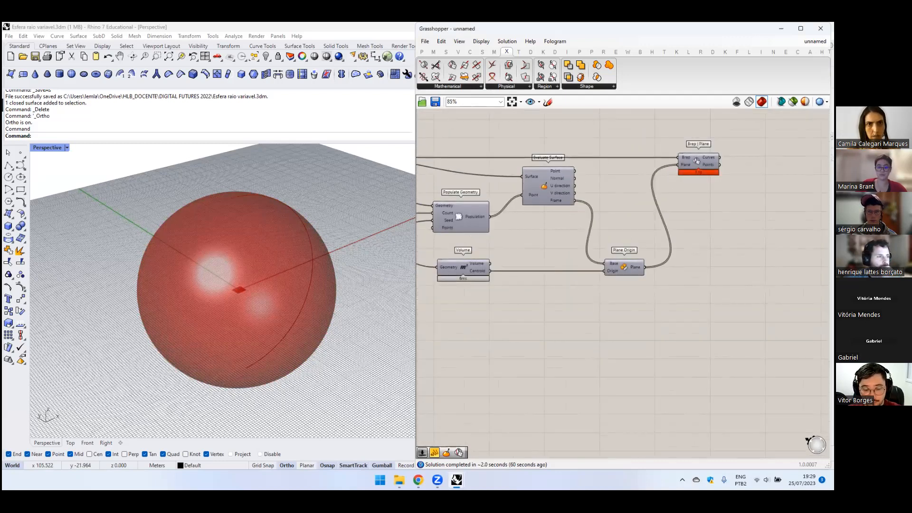
pyautogui.scroll(-4, 471, 301)
pyautogui.moveTo(471, 308); pyautogui.dragTo(613, 291, button='right')
pyautogui.scroll(3, 607, 292)
pyautogui.moveTo(614, 289); pyautogui.dragTo(449, 368)
pyautogui.moveTo(671, 298); pyautogui.dragTo(618, 318, button='right')
pyautogui.press('Delete')
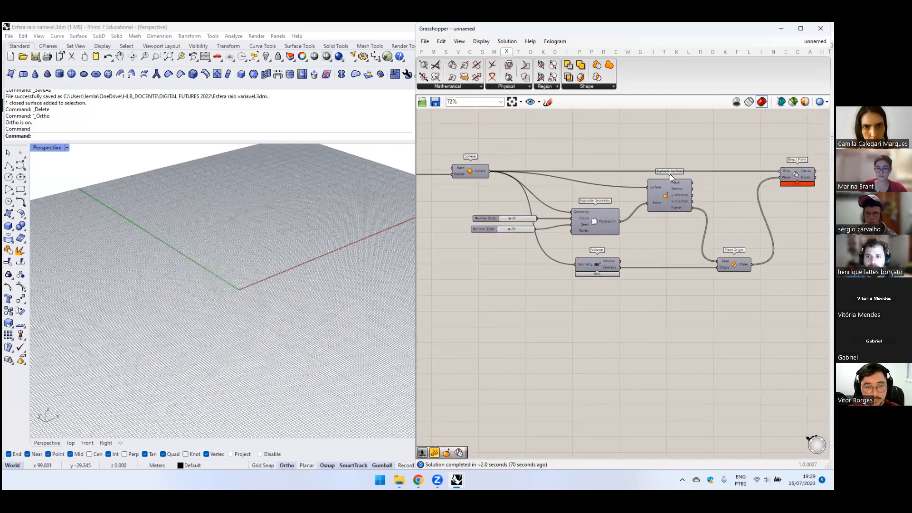
# - Copy the Sphere, Populate Geometry and Evaluate Surface components with their sliders and paste the set below the original definition
pyautogui.scroll(-3, 474, 177)
pyautogui.moveTo(428, 174); pyautogui.dragTo(705, 252)
pyautogui.scroll(4, 689, 228)
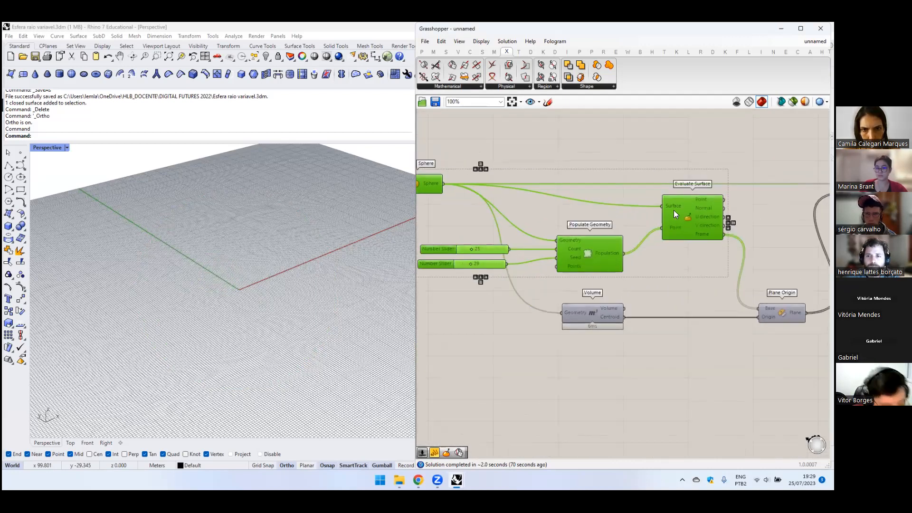
pyautogui.scroll(-4, 691, 212)
pyautogui.moveTo(691, 212); pyautogui.dragTo(667, 177, button='right')
pyautogui.hotkey('ctrl', 'c')
pyautogui.hotkey('ctrl', 'v')
pyautogui.moveTo(670, 298); pyautogui.dragTo(677, 303)
pyautogui.click(695, 316)
# - Turn on the preview of the copied Evaluate Surface component
pyautogui.scroll(5, 688, 307)
pyautogui.click(667, 297)
pyautogui.middleClick(667, 296)
pyautogui.click(683, 281)
pyautogui.scroll(-3, 592, 273)
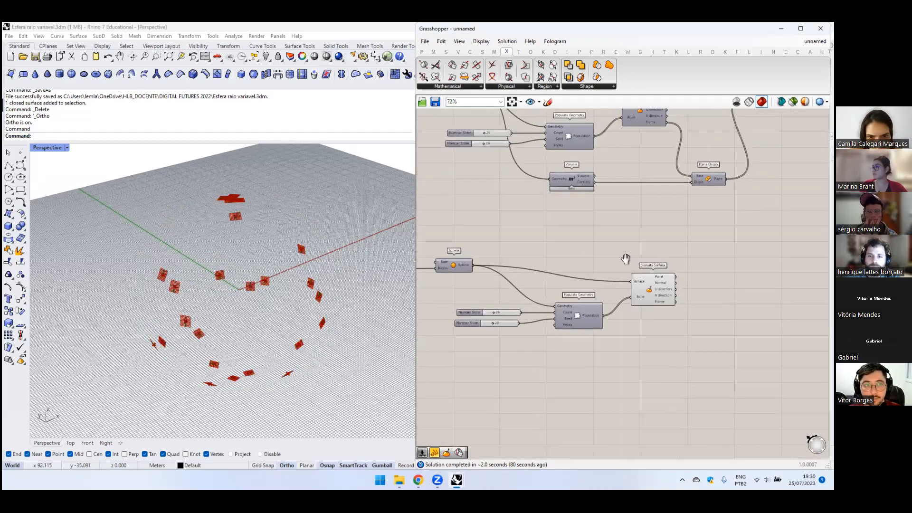
# - Set the copied Count slider to 100 and align the copied Evaluate Surface with the Sphere output
pyautogui.scroll(2, 659, 287)
pyautogui.moveTo(473, 311); pyautogui.dragTo(511, 312)
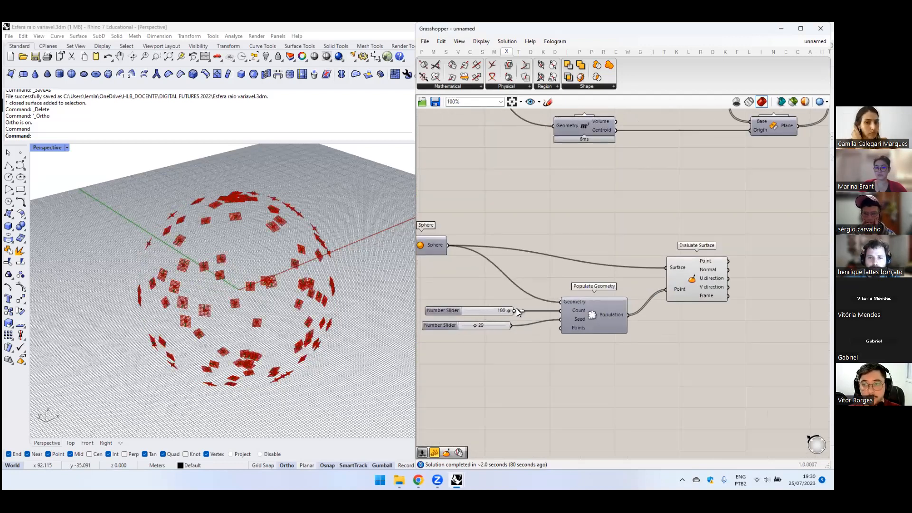
pyautogui.scroll(-2, 612, 257)
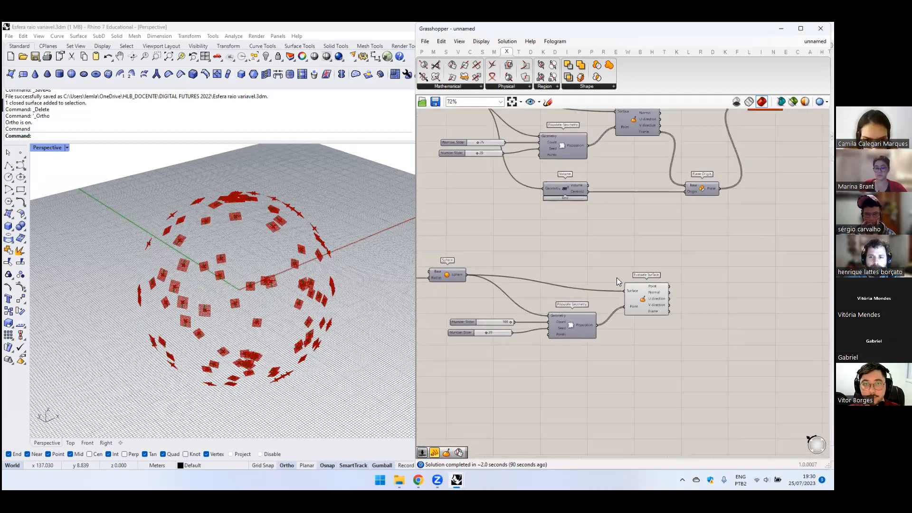
pyautogui.click(623, 284)
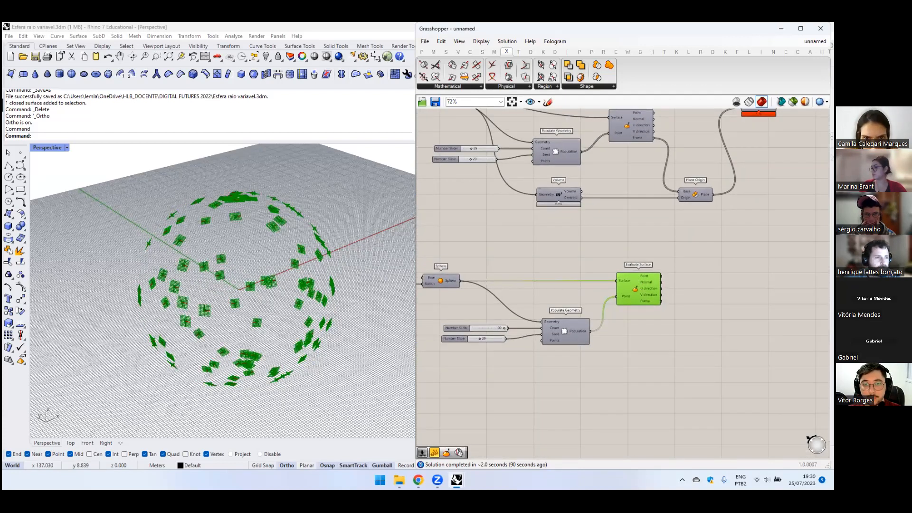
# - Set the preview plane size to 10
pyautogui.moveTo(720, 293); pyautogui.dragTo(656, 294, button='right')
pyautogui.scroll(3, 625, 302)
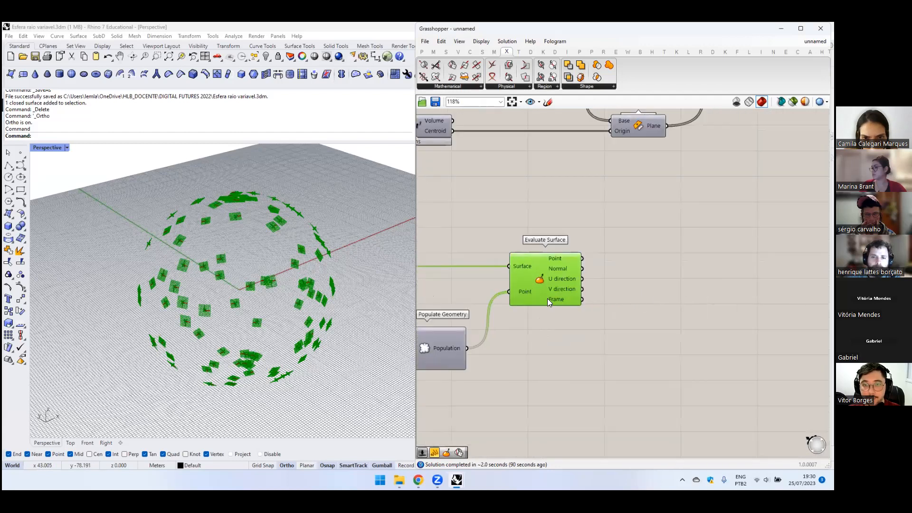
pyautogui.click(481, 43)
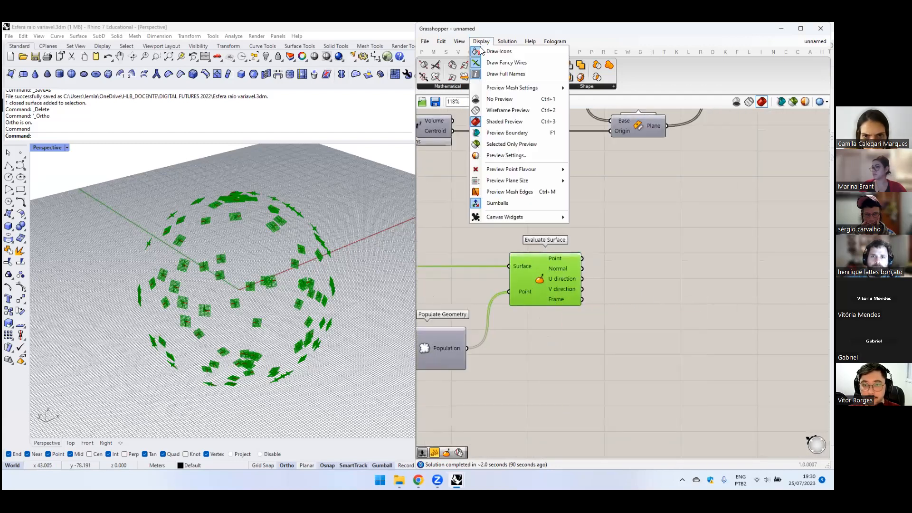
pyautogui.moveTo(567, 182)
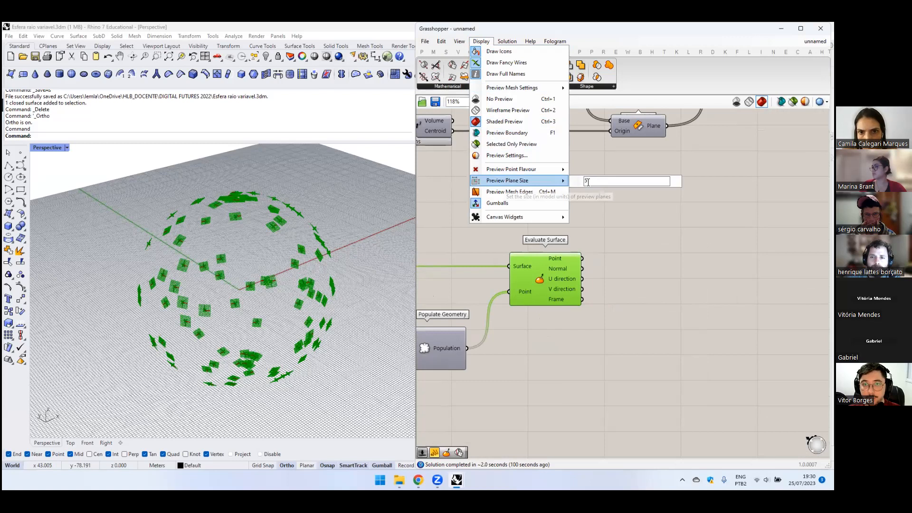
pyautogui.write('10')
pyautogui.click(642, 280)
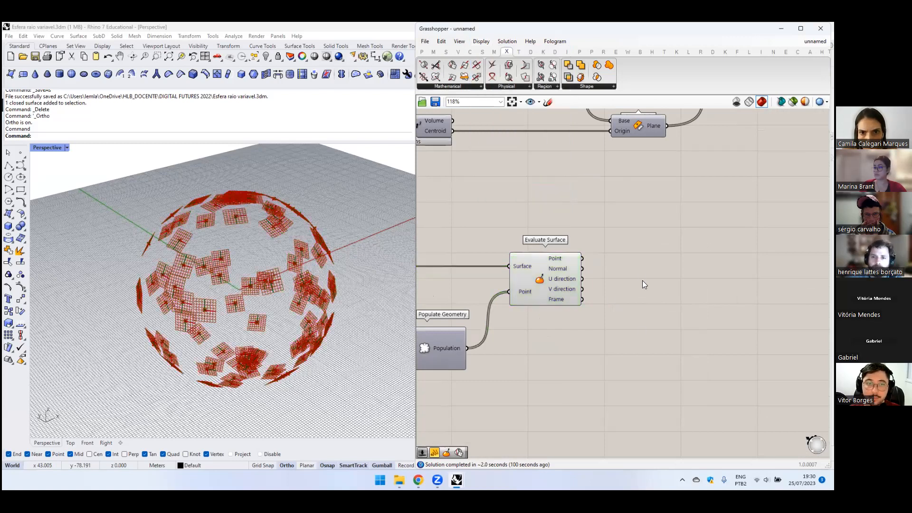
# - Add a Deconstruct Plane component, connect the copied Evaluate Surface's Frame output to its Plane input, and align it with that output
pyautogui.doubleClick(639, 273)
pyautogui.write('dec')
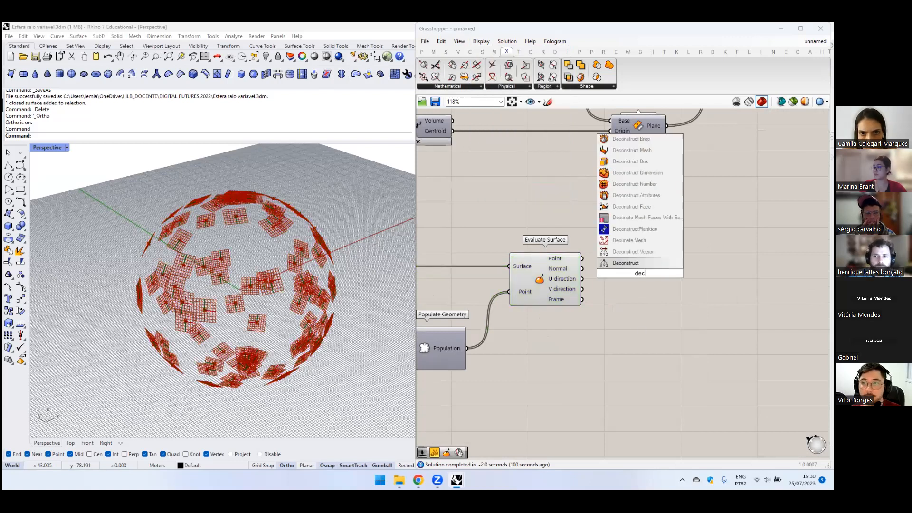
pyautogui.write('onstruct')
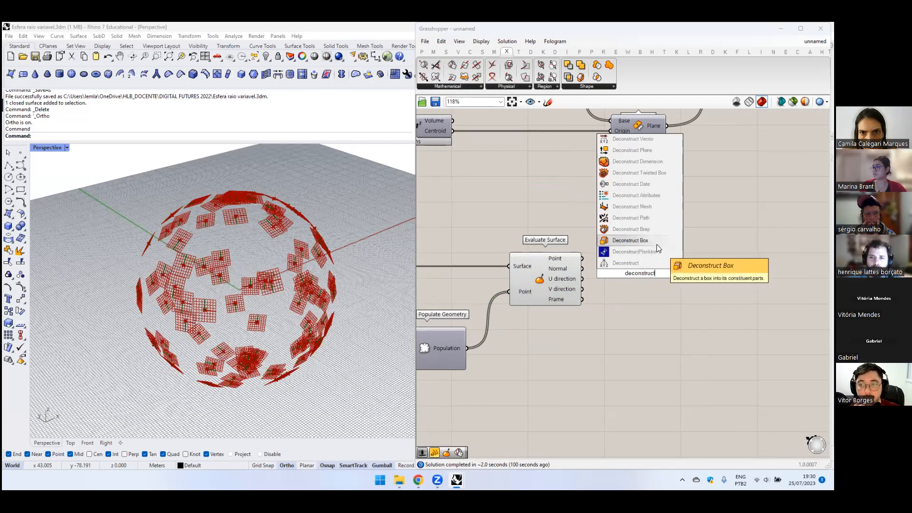
pyautogui.write(' plane')
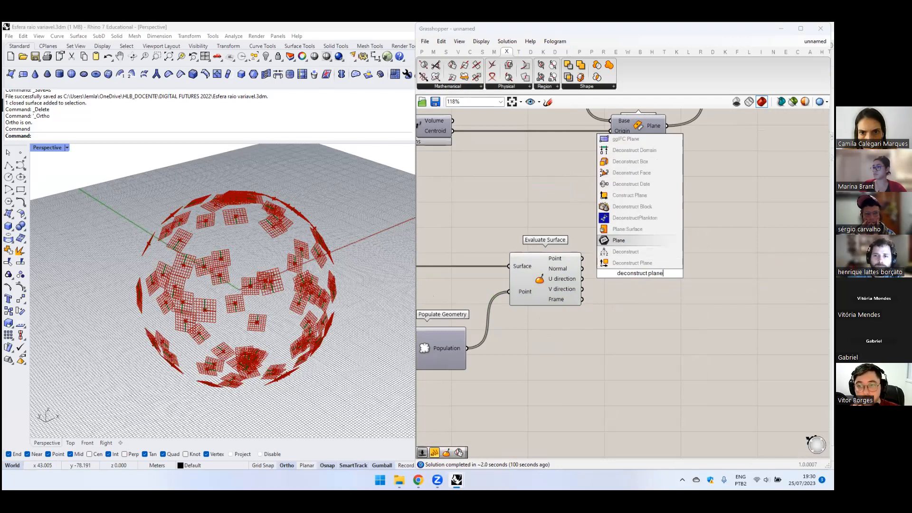
pyautogui.press('Return')
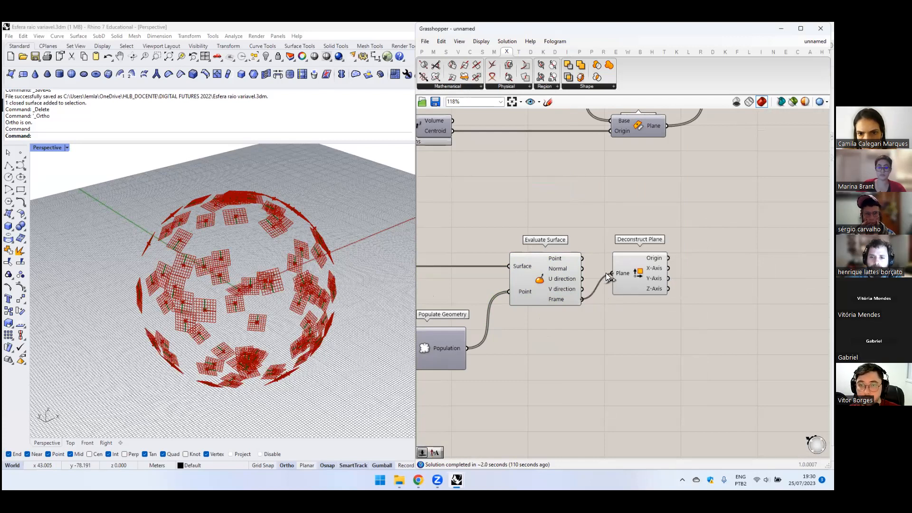
pyautogui.moveTo(626, 276); pyautogui.dragTo(612, 304)
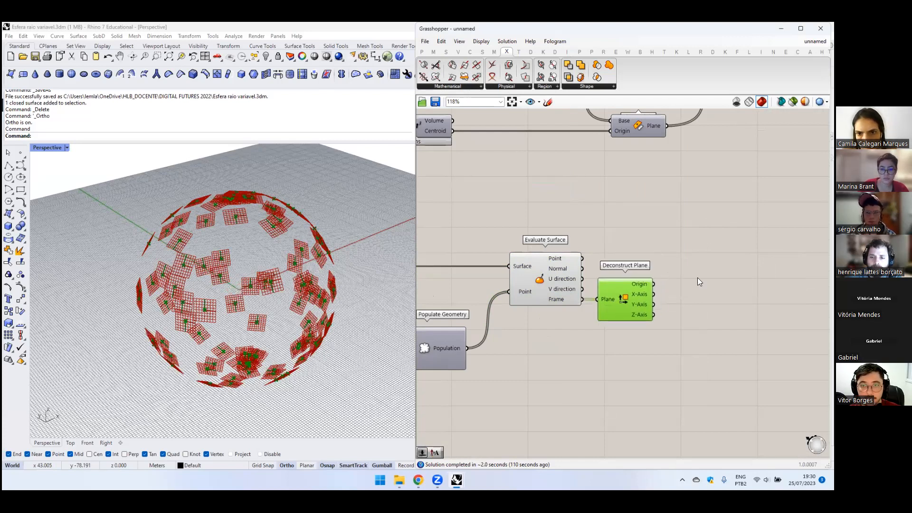
# - Examine the origins and axis directions of the surface frames up close in the Rhino viewport
pyautogui.moveTo(697, 282); pyautogui.dragTo(608, 271, button='right')
pyautogui.click(609, 266)
pyautogui.click(536, 273)
pyautogui.moveTo(567, 250); pyautogui.dragTo(613, 255, button='right')
pyautogui.scroll(-2, 614, 255)
pyautogui.moveTo(556, 244); pyautogui.dragTo(486, 241, button='right')
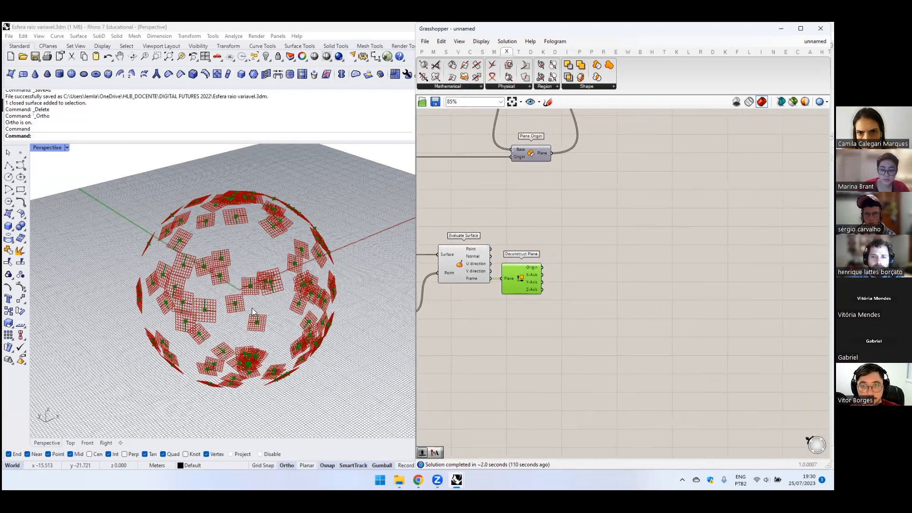
pyautogui.scroll(5, 242, 286)
pyautogui.scroll(2, 154, 285)
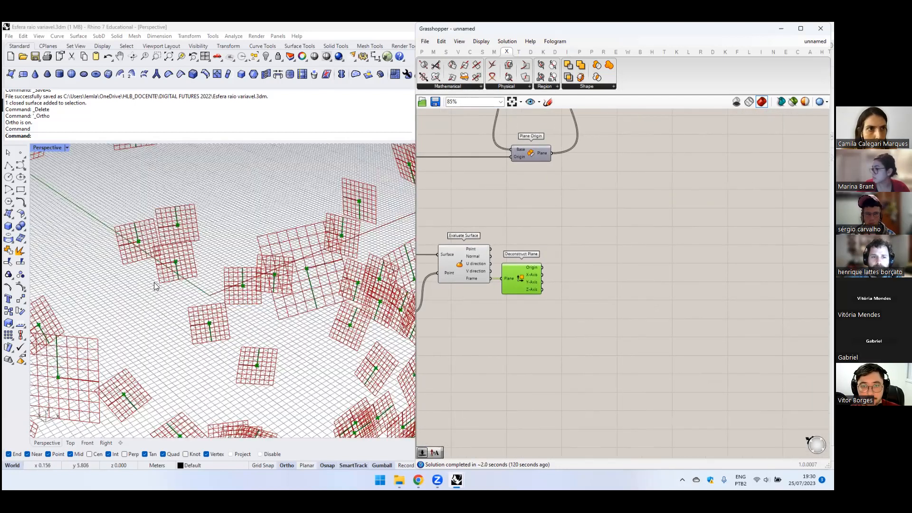
# - Add an Amplitude component and connect the X-Axis output of Deconstruct Plane to its Vector input
pyautogui.click(570, 237)
pyautogui.moveTo(536, 284); pyautogui.dragTo(548, 284)
pyautogui.doubleClick(643, 257)
pyautogui.write('ampli')
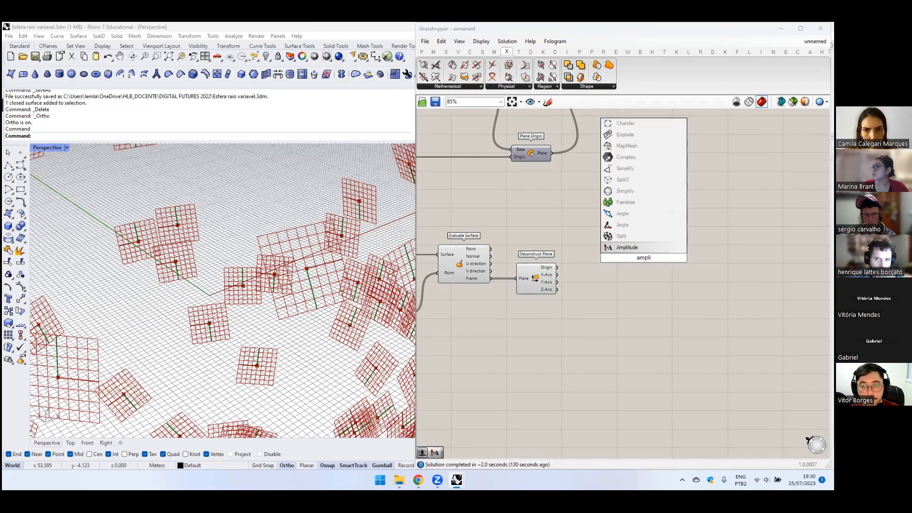
pyautogui.click(633, 247)
pyautogui.moveTo(556, 277); pyautogui.dragTo(540, 279, button='right')
pyautogui.scroll(1, 540, 279)
pyautogui.moveTo(541, 276); pyautogui.dragTo(620, 283)
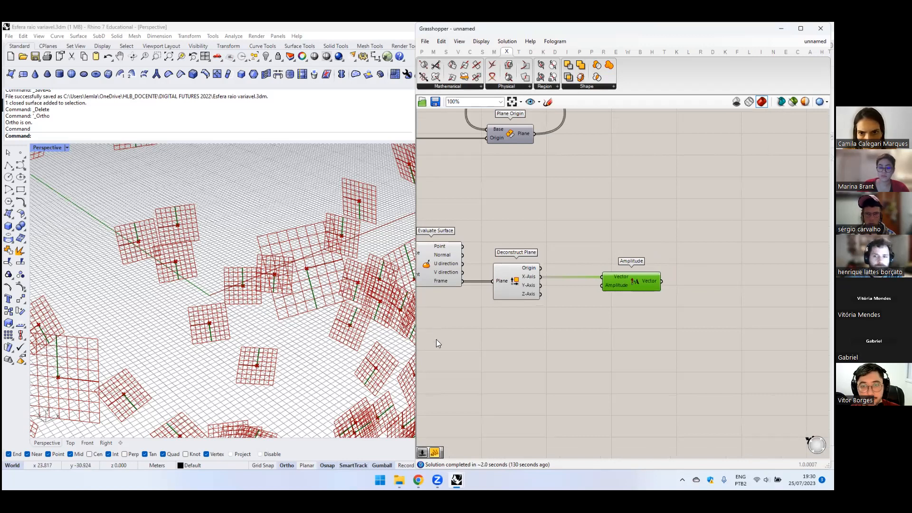
# - Add a number slider with value 20.00 below Deconstruct Plane and connect it to the Amplitude input of the Amplitude component
pyautogui.scroll(-10, 260, 300)
pyautogui.keyDown('shift'); pyautogui.moveTo(260, 300); pyautogui.dragTo(233, 294, button='right'); pyautogui.keyUp('shift')
pyautogui.scroll(5, 233, 295)
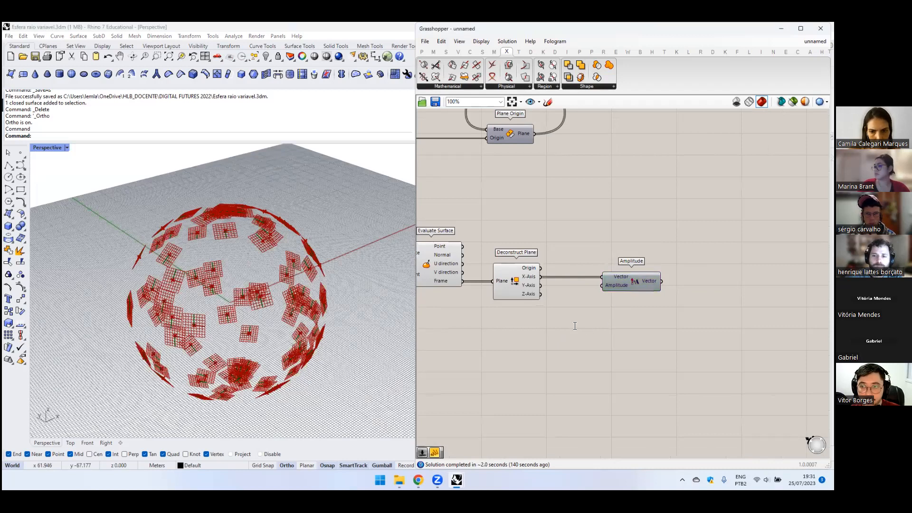
pyautogui.doubleClick(573, 319)
pyautogui.write('20')
pyautogui.press('Return')
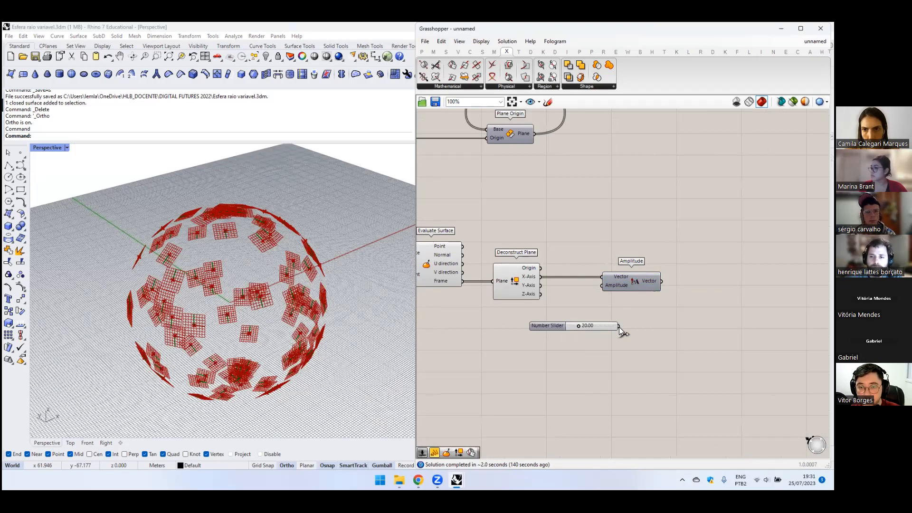
pyautogui.moveTo(568, 327); pyautogui.dragTo(526, 327)
pyautogui.click(622, 312)
pyautogui.moveTo(654, 300); pyautogui.dragTo(604, 293, button='right')
pyautogui.click(600, 278)
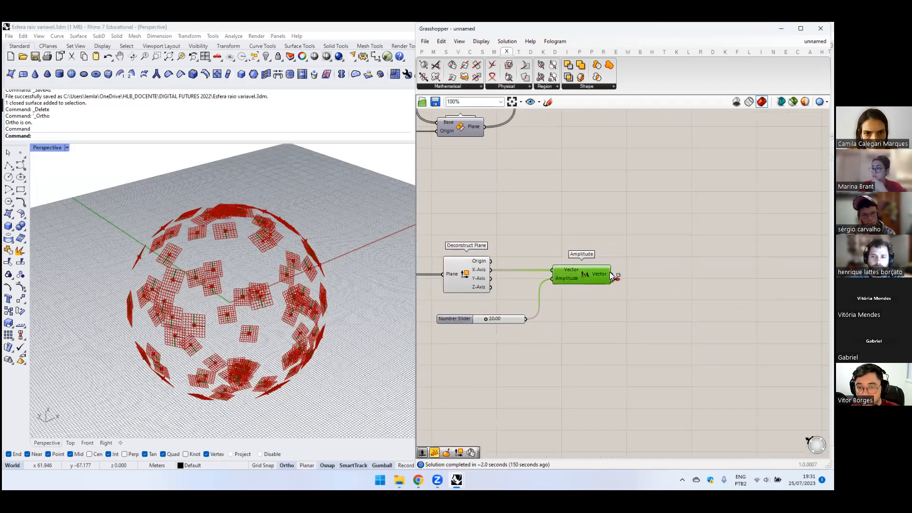
# - Duplicate the Amplitude component below the original and apply the expression -x to the copy's Amplitude input
pyautogui.keyDown('alt'); pyautogui.moveTo(581, 276); pyautogui.dragTo(577, 298); pyautogui.keyUp('alt')
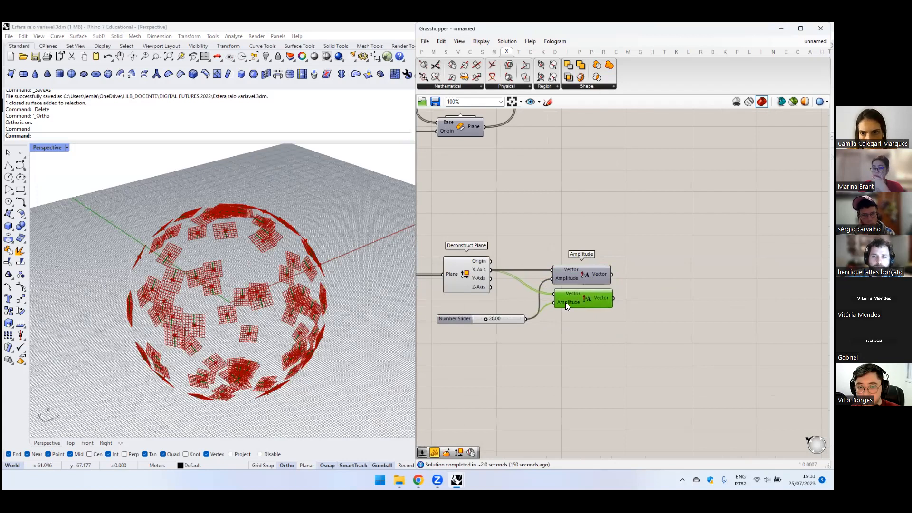
pyautogui.rightClick(562, 302)
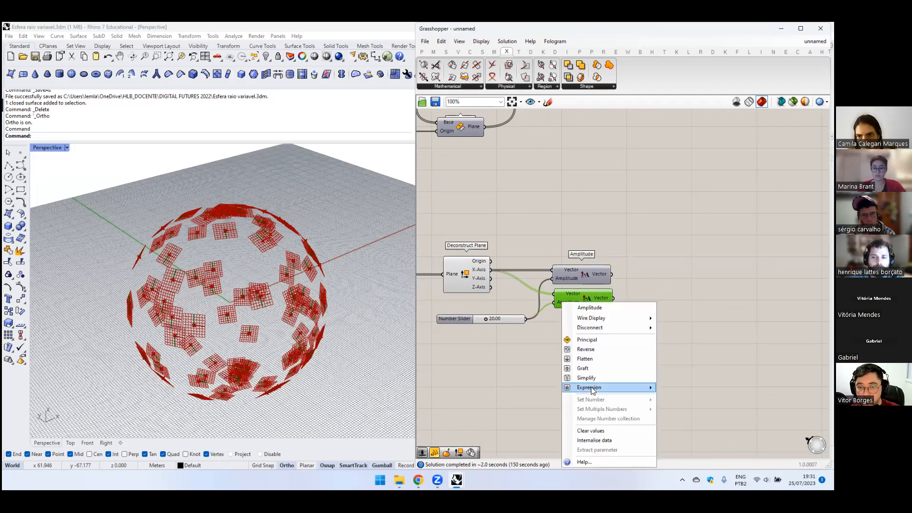
pyautogui.moveTo(593, 390)
pyautogui.click(682, 397)
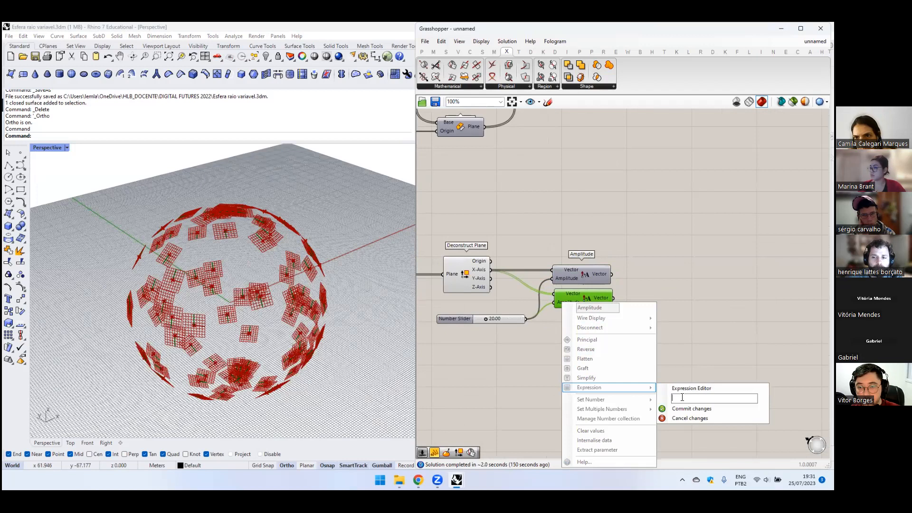
pyautogui.write('-x')
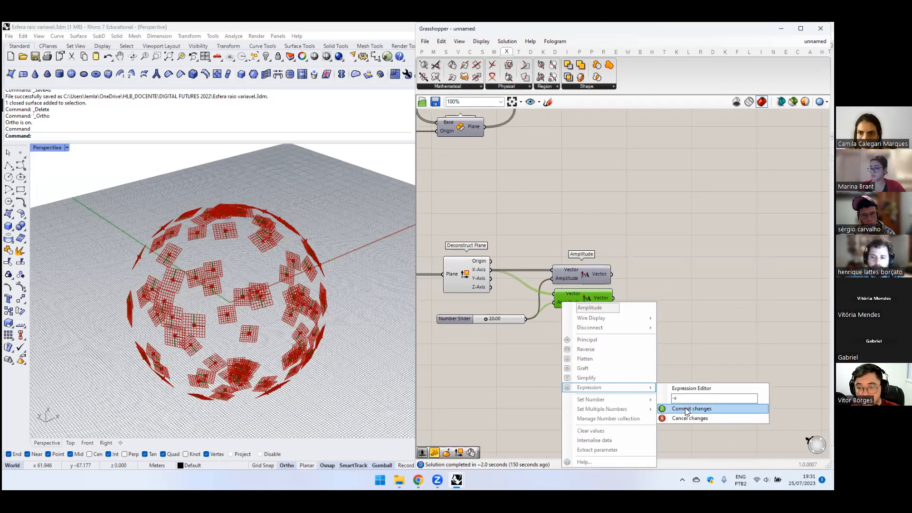
pyautogui.click(689, 409)
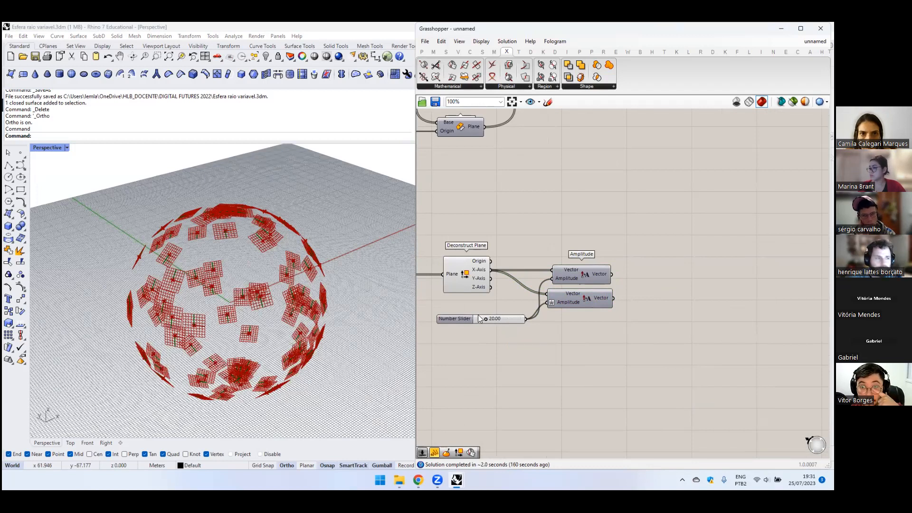
# - Add a Move component and connect Deconstruct Plane's Origin output to its Geometry input
pyautogui.moveTo(613, 244)
pyautogui.mouseDown(button='right')
pyautogui.moveTo(560, 243)
pyautogui.moveTo(596, 247)
pyautogui.mouseUp(button='right')
pyautogui.scroll(-1, 560, 243)
pyautogui.moveTo(592, 240); pyautogui.dragTo(507, 317)
pyautogui.doubleClick(641, 260)
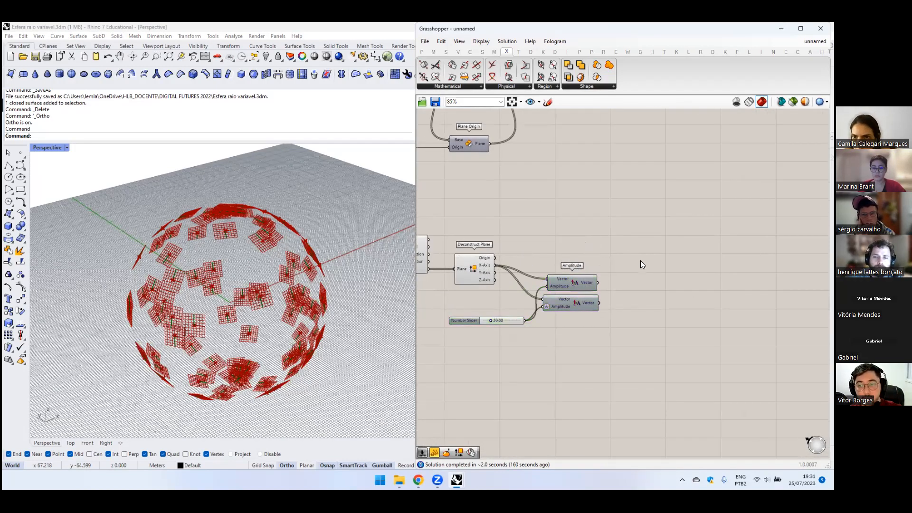
pyautogui.write('move')
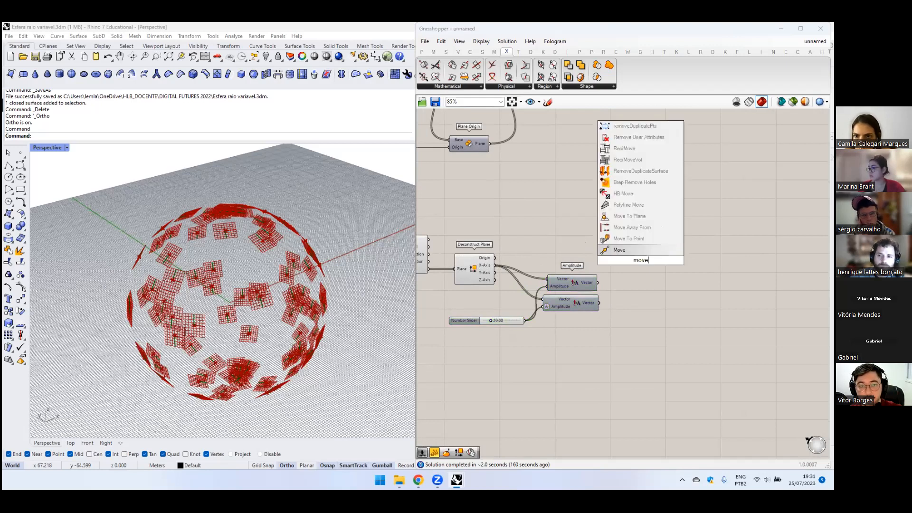
pyautogui.press('Return')
pyautogui.moveTo(508, 261); pyautogui.dragTo(533, 245, button='right')
pyautogui.click(514, 242)
pyautogui.moveTo(520, 240); pyautogui.dragTo(672, 241)
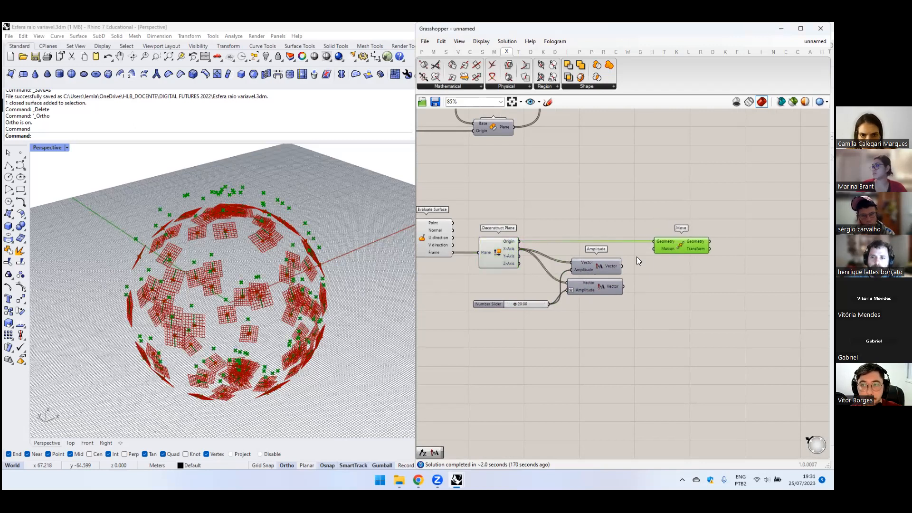
# - Connect the upper Amplitude component's Vector output to the Motion input of Move
pyautogui.moveTo(635, 259); pyautogui.dragTo(601, 259, button='right')
pyautogui.scroll(1, 600, 260)
pyautogui.click(600, 261)
pyautogui.moveTo(587, 267); pyautogui.dragTo(627, 248)
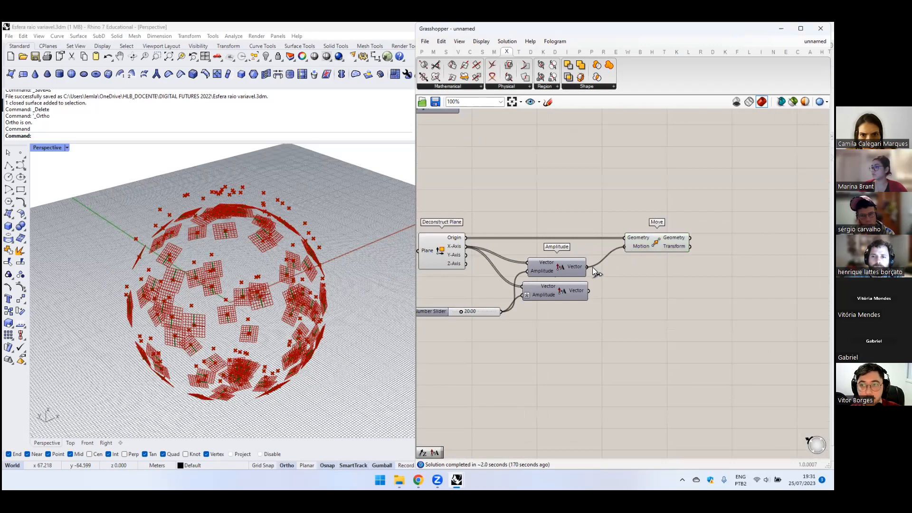
# - Lower the shared amplitude slider to 0.00
pyautogui.moveTo(468, 304); pyautogui.dragTo(506, 303, button='right')
pyautogui.moveTo(499, 310)
pyautogui.mouseDown()
pyautogui.moveTo(534, 306)
pyautogui.moveTo(484, 309)
pyautogui.mouseUp()
pyautogui.moveTo(566, 327); pyautogui.dragTo(491, 333, button='right')
pyautogui.scroll(1, 577, 294)
pyautogui.moveTo(551, 288); pyautogui.dragTo(609, 280, button='right')
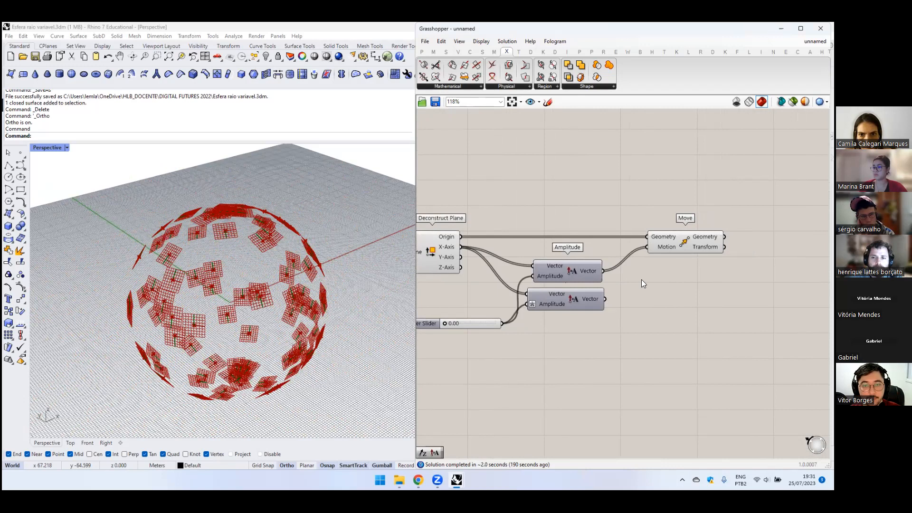
# - Duplicate the Move component with the negated Amplitude's Vector feeding its Motion input, and raise the shared amplitude slider above zero
pyautogui.click(672, 246)
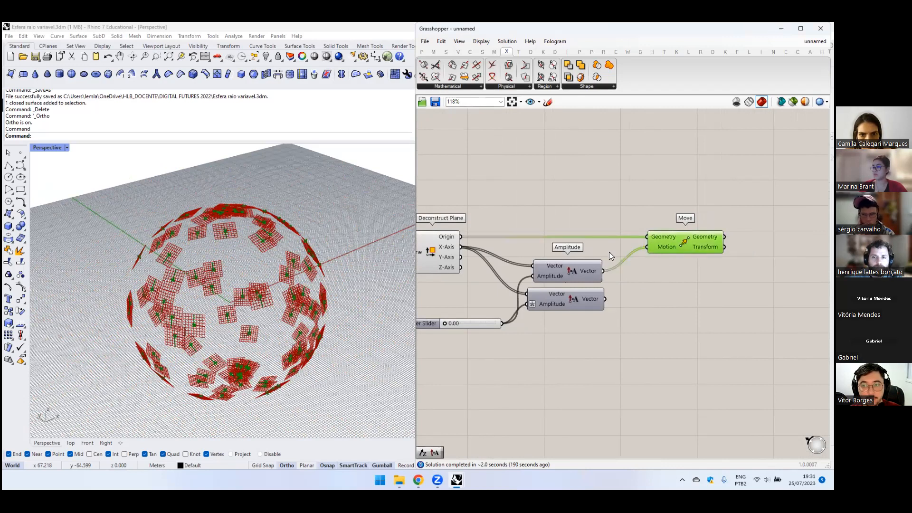
pyautogui.moveTo(689, 245); pyautogui.dragTo(664, 240, button='right')
pyautogui.hotkey('ctrl', 'c')
pyautogui.hotkey('ctrl', 'v')
pyautogui.moveTo(662, 245); pyautogui.dragTo(646, 265)
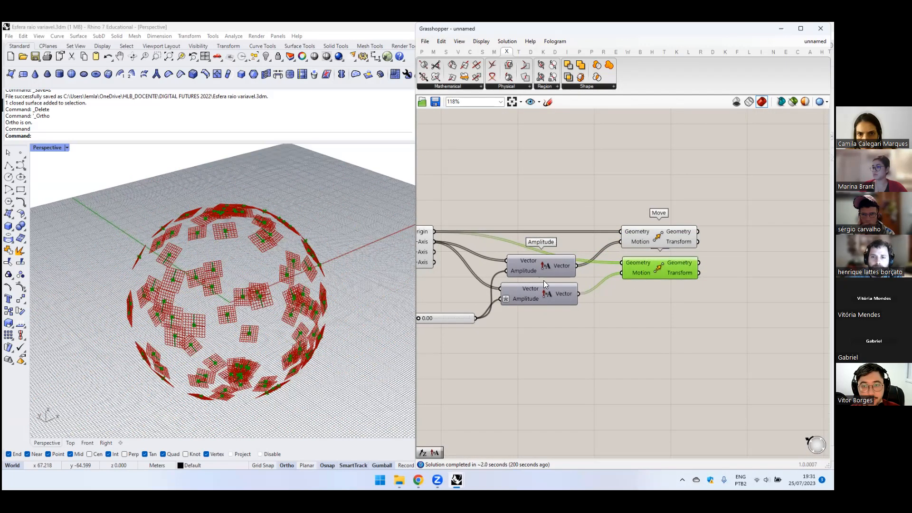
pyautogui.moveTo(492, 315); pyautogui.dragTo(532, 311, button='right')
pyautogui.moveTo(460, 315)
pyautogui.mouseDown()
pyautogui.moveTo(505, 315)
pyautogui.moveTo(464, 322)
pyautogui.mouseUp()
# - Add a Line component and connect the upper Move's Geometry output to Start Point and the lower Move's Geometry output to End Point
pyautogui.moveTo(513, 298); pyautogui.dragTo(381, 312, button='right')
pyautogui.doubleClick(662, 247)
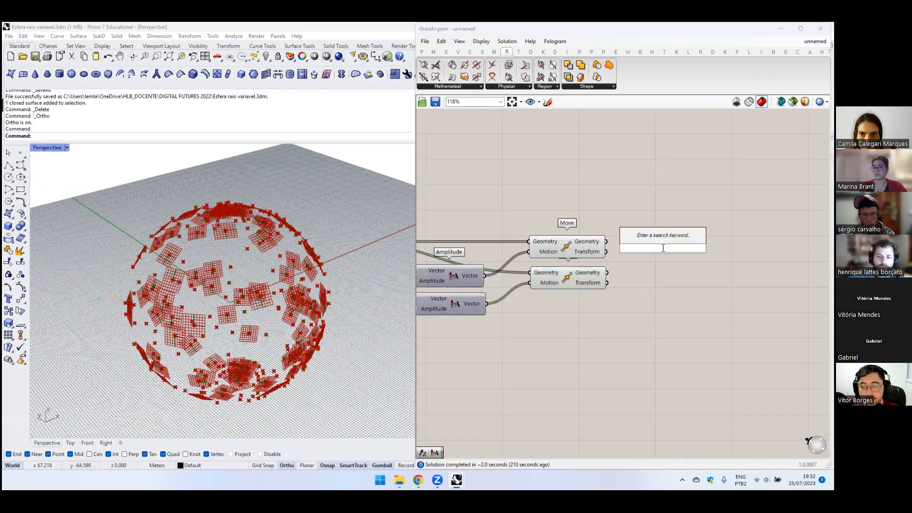
pyautogui.write('line')
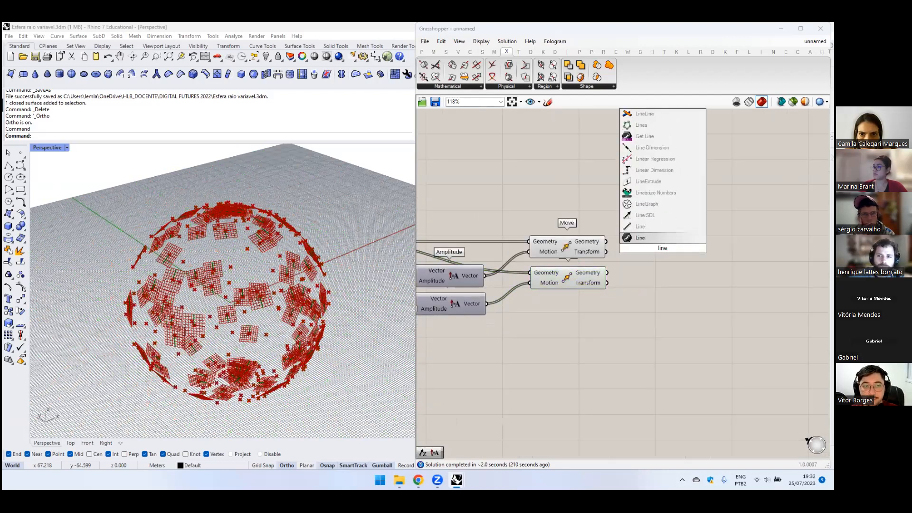
pyautogui.click(643, 228)
pyautogui.moveTo(649, 250); pyautogui.dragTo(665, 262)
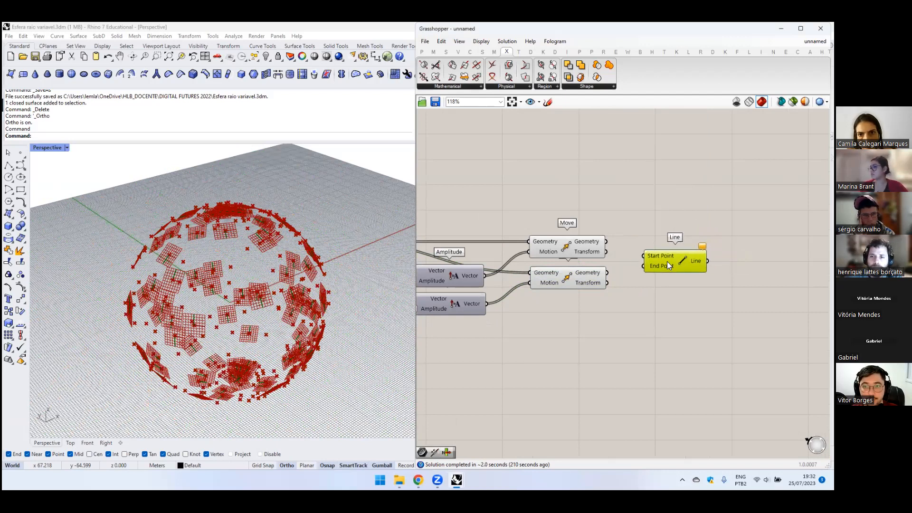
pyautogui.moveTo(637, 236); pyautogui.dragTo(582, 232, button='right')
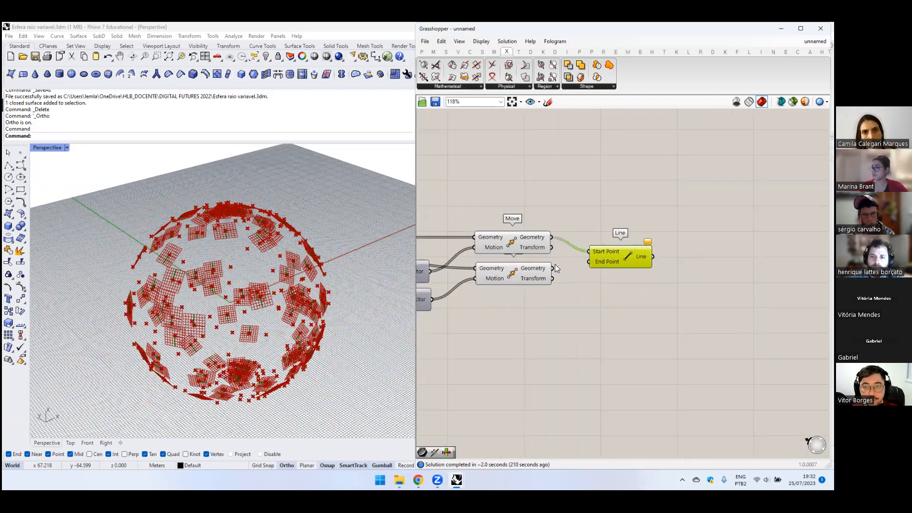
pyautogui.moveTo(588, 263); pyautogui.dragTo(600, 258)
# - Turn off the previews of both Move components, Evaluate Surface and Deconstruct Plane so that only the lines display
pyautogui.moveTo(570, 178); pyautogui.dragTo(608, 187, button='right')
pyautogui.moveTo(492, 208); pyautogui.dragTo(609, 315)
pyautogui.middleClick(548, 262)
pyautogui.click(533, 225)
pyautogui.scroll(-2, 533, 224)
pyautogui.moveTo(424, 221); pyautogui.dragTo(648, 238, button='right')
pyautogui.scroll(-3, 648, 239)
pyautogui.moveTo(540, 227); pyautogui.dragTo(657, 305)
pyautogui.middleClick(573, 244)
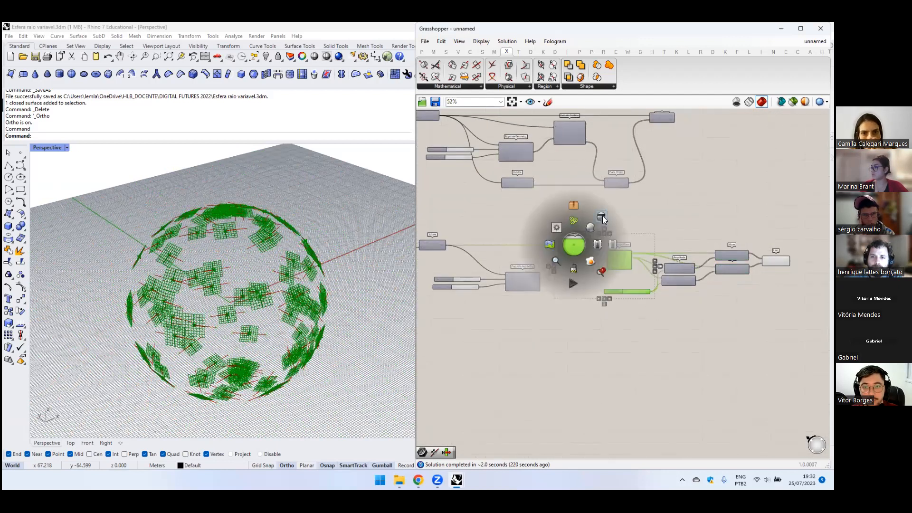
pyautogui.click(602, 216)
# - Set the maximum of Populate Geometry's Count slider to 1100 and its value to 680
pyautogui.moveTo(316, 257); pyautogui.dragTo(308, 278, button='right')
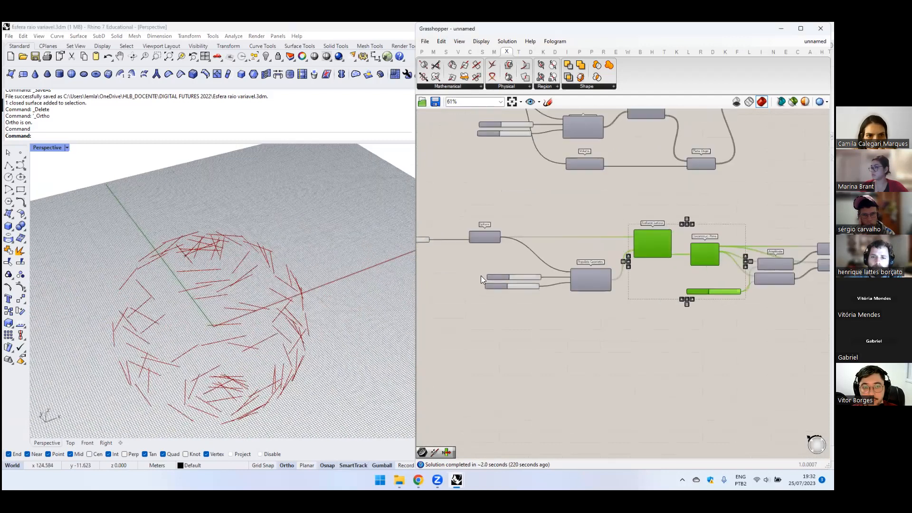
pyautogui.scroll(4, 475, 275)
pyautogui.doubleClick(468, 276)
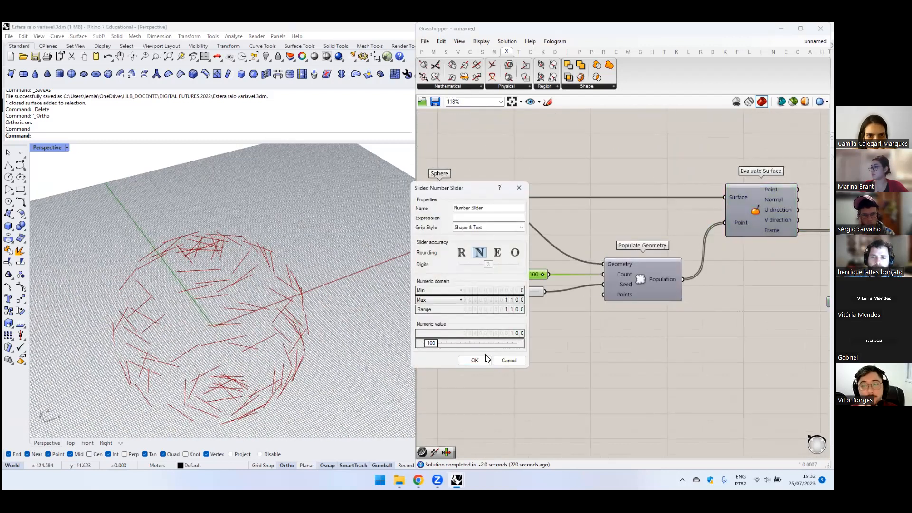
pyautogui.click(474, 360)
pyautogui.scroll(-5, 528, 297)
pyautogui.click(695, 216)
pyautogui.scroll(5, 470, 256)
pyautogui.moveTo(464, 255); pyautogui.dragTo(491, 255)
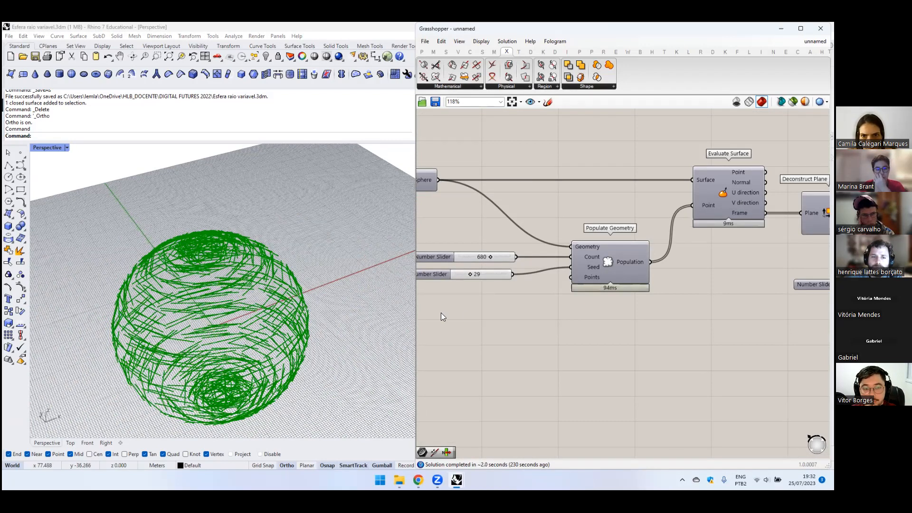
# - Examine the line-covered sphere from several angles in the Rhino viewport and review the component chain that generates it
pyautogui.click(303, 289)
pyautogui.moveTo(303, 288); pyautogui.dragTo(288, 233, button='right')
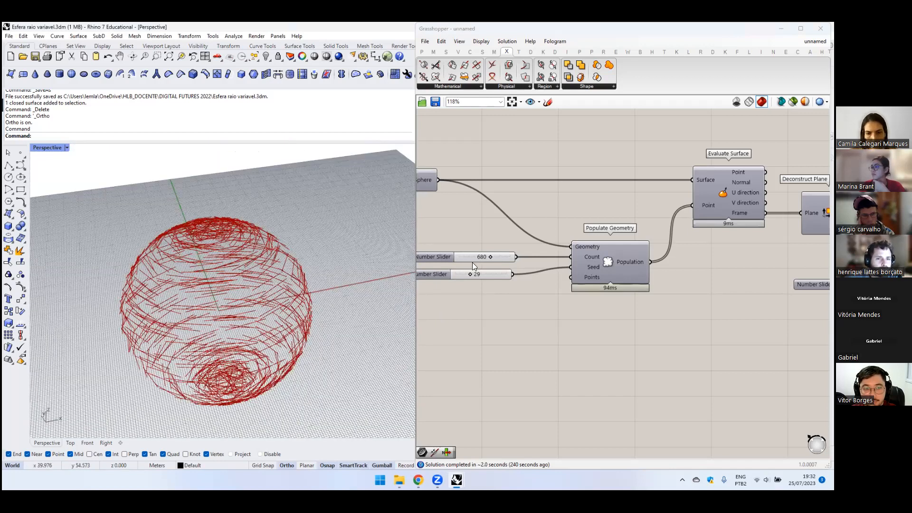
pyautogui.moveTo(260, 285); pyautogui.dragTo(245, 307, button='right')
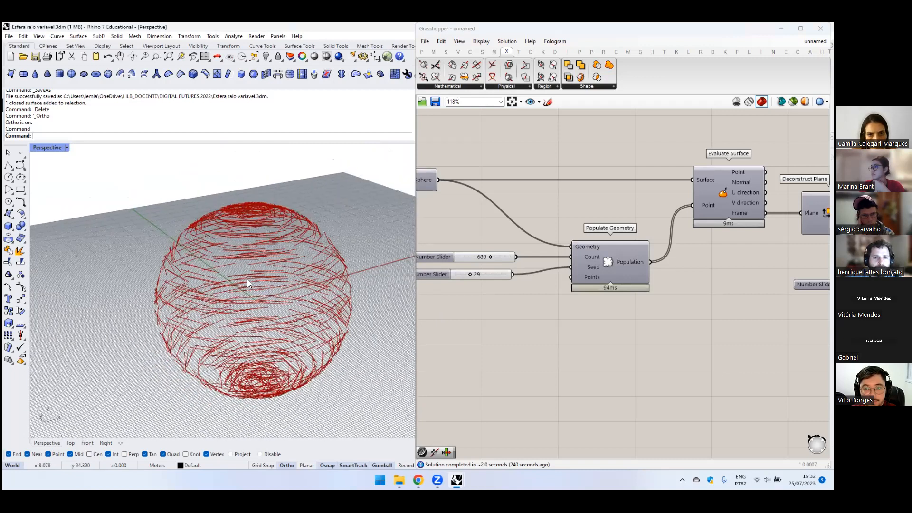
pyautogui.rightClick(516, 289)
pyautogui.scroll(-3, 676, 230)
pyautogui.moveTo(671, 248); pyautogui.dragTo(595, 265, button='right')
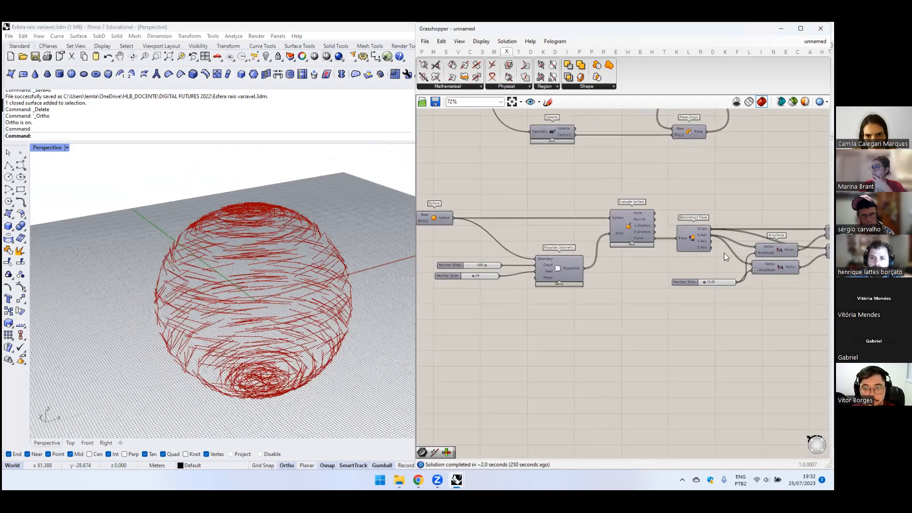
pyautogui.moveTo(777, 243); pyautogui.dragTo(660, 247, button='right')
pyautogui.moveTo(722, 218); pyautogui.dragTo(653, 226, button='right')
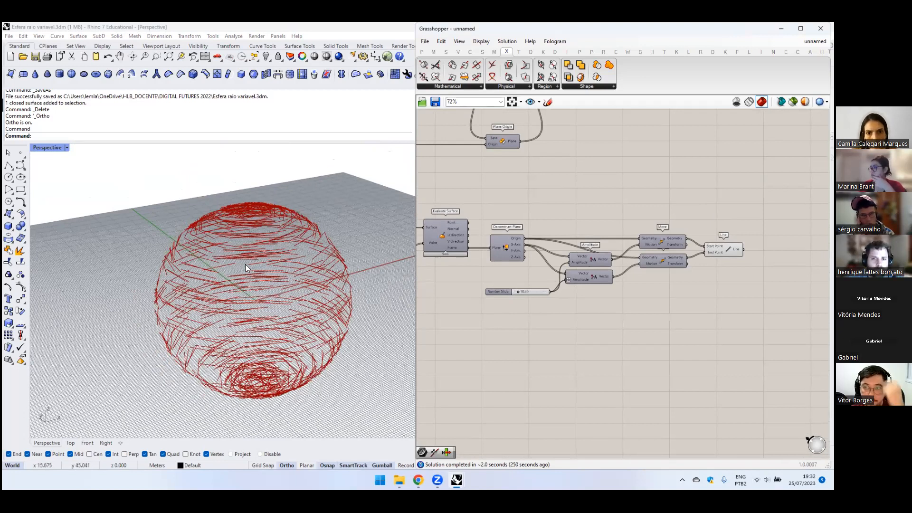
pyautogui.scroll(-3, 598, 242)
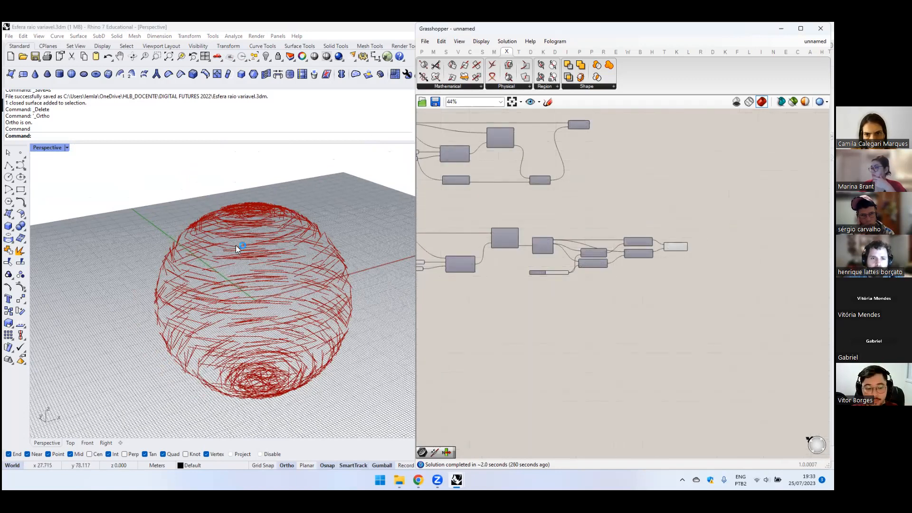
pyautogui.scroll(-3, 235, 245)
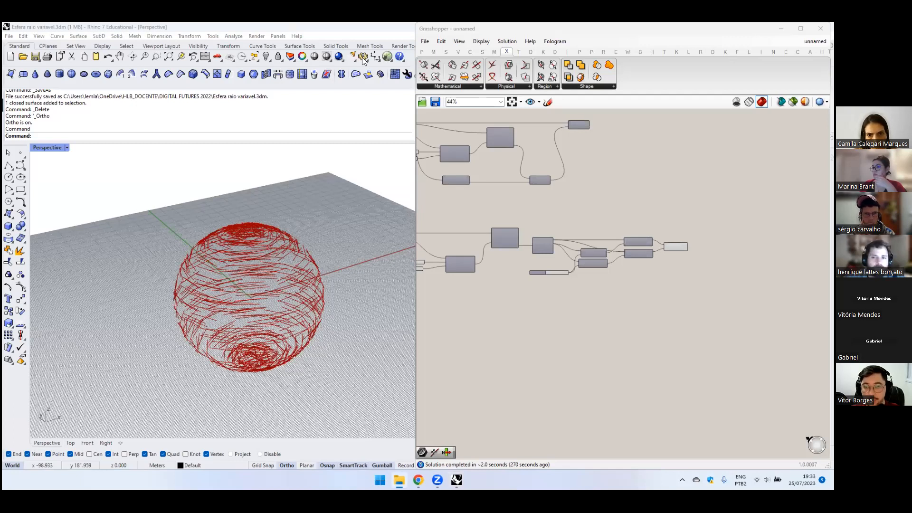
# - Switch to File Explorer, view the reference image Birdnest Parte 1.jpg and the other example renders, and return to Grasshopper
pyautogui.hotkey('alt', 'Tab')
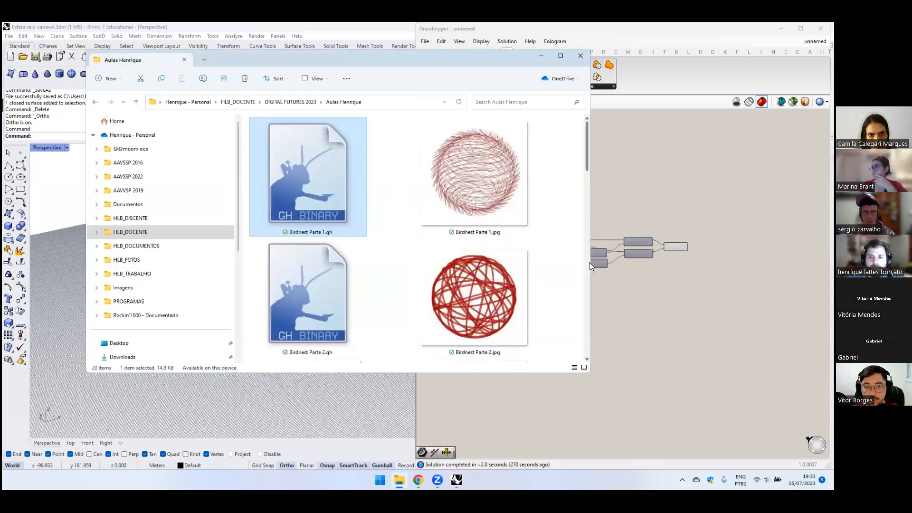
pyautogui.scroll(-3, 589, 262)
pyautogui.scroll(3, 553, 184)
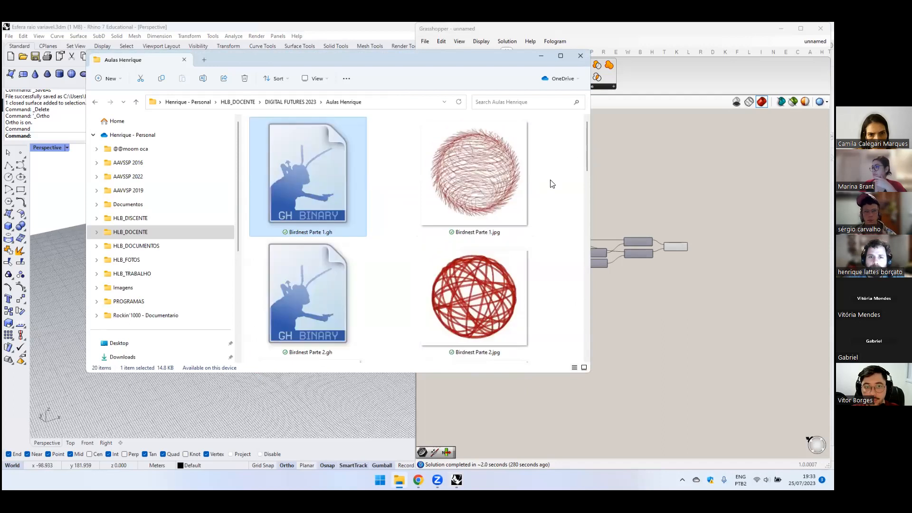
pyautogui.click(560, 56)
pyautogui.scroll(-2, 354, 147)
pyautogui.scroll(2, 347, 152)
pyautogui.doubleClick(331, 128)
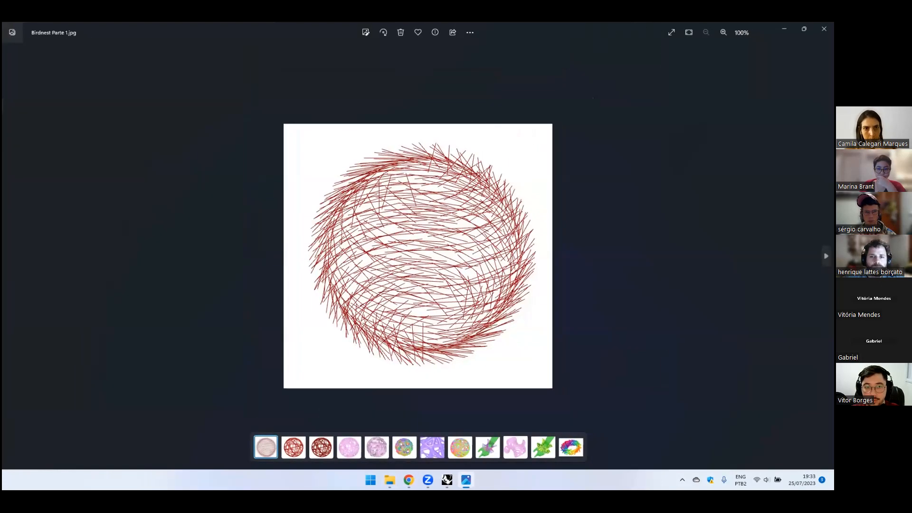
pyautogui.click(824, 27)
pyautogui.scroll(-2, 422, 166)
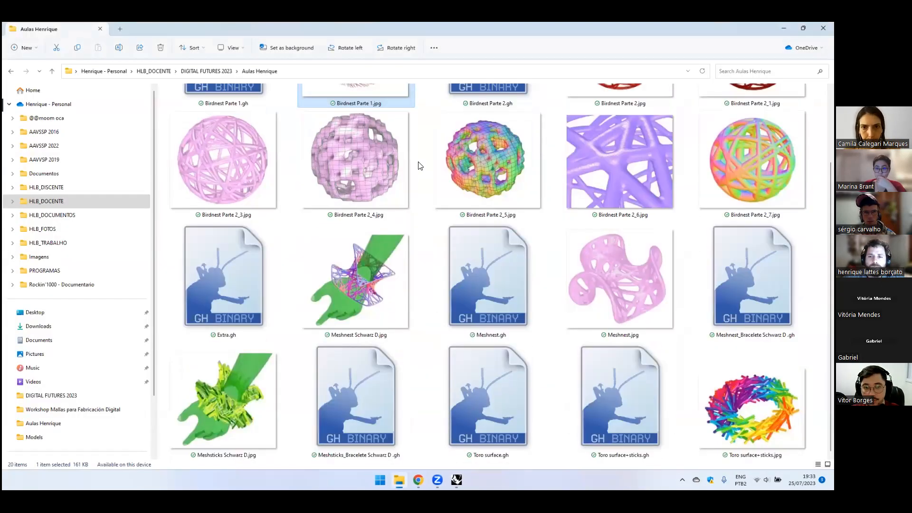
pyautogui.scroll(2, 453, 223)
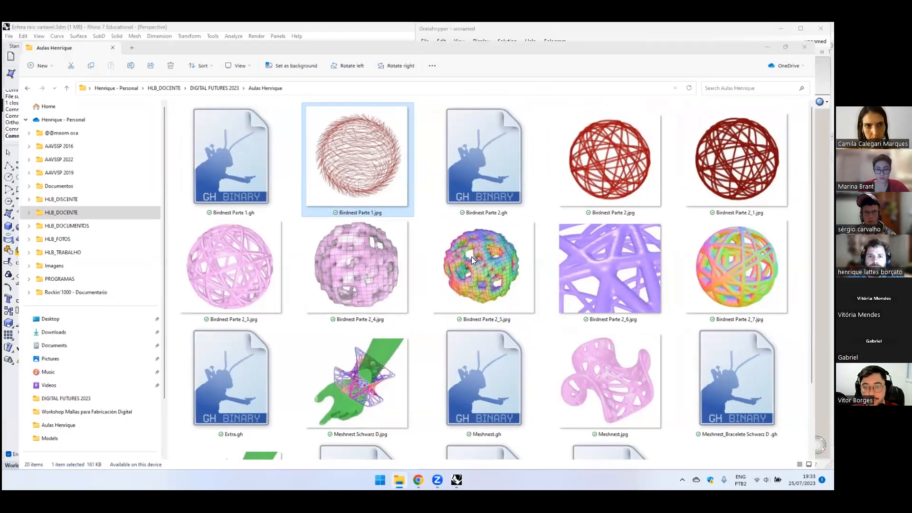
pyautogui.hotkey('alt', 'Tab')
# - Turn off the Line component's preview and turn on the preview of the Brep | Plane intersection curves
pyautogui.middleClick(678, 245)
pyautogui.click(705, 216)
pyautogui.moveTo(612, 160); pyautogui.dragTo(630, 219, button='right')
pyautogui.click(598, 185)
pyautogui.middleClick(599, 185)
pyautogui.click(616, 169)
pyautogui.click(615, 216)
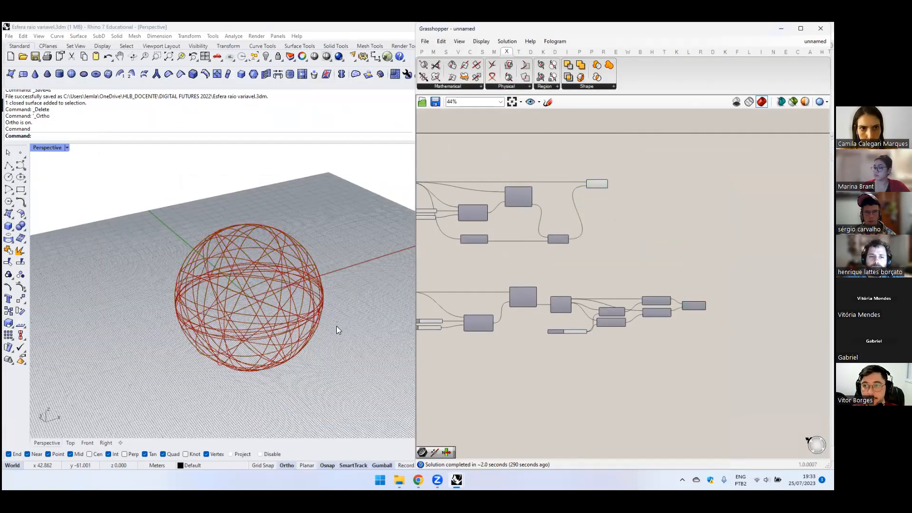
# - Turn off the preview of the Brep | Plane component
pyautogui.click(597, 184)
pyautogui.middleClick(597, 184)
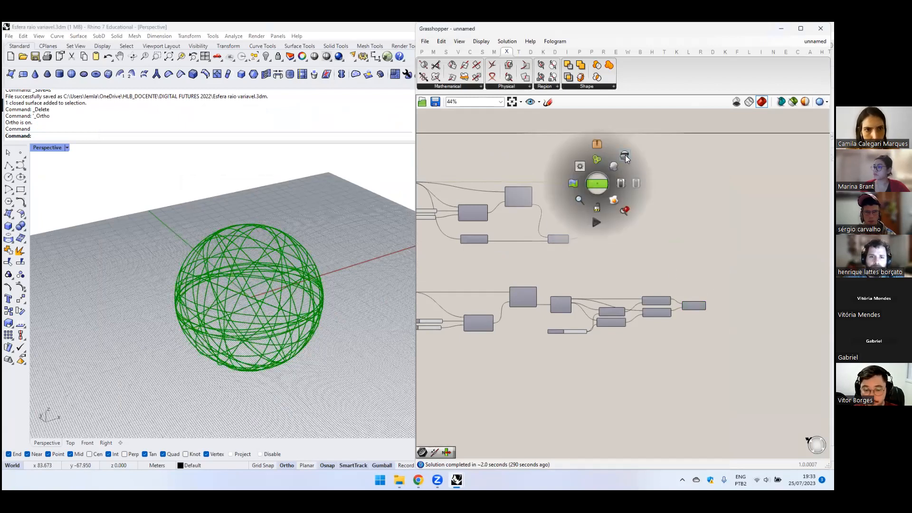
pyautogui.scroll(2, 596, 179)
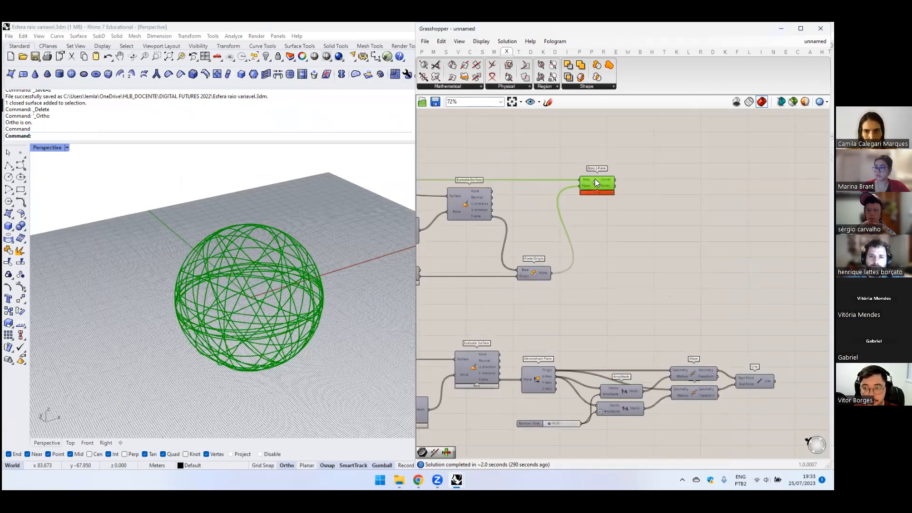
pyautogui.middleClick(595, 179)
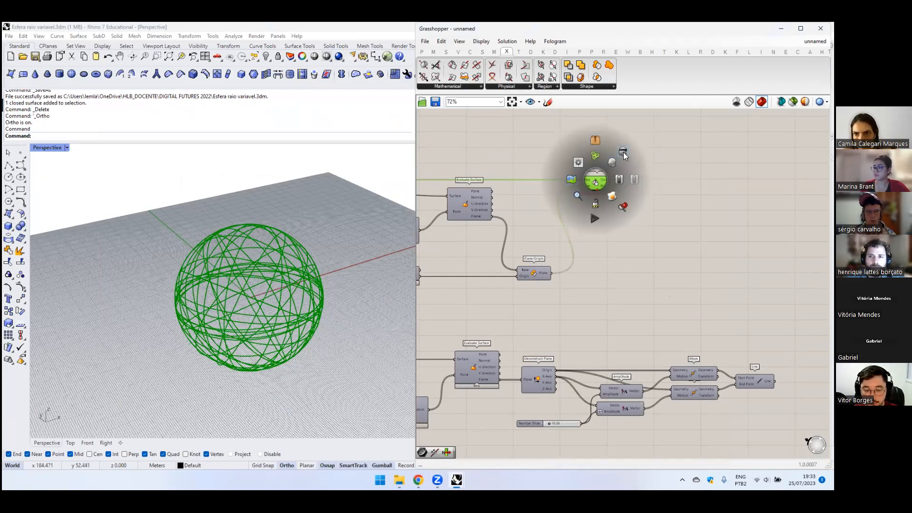
pyautogui.click(571, 179)
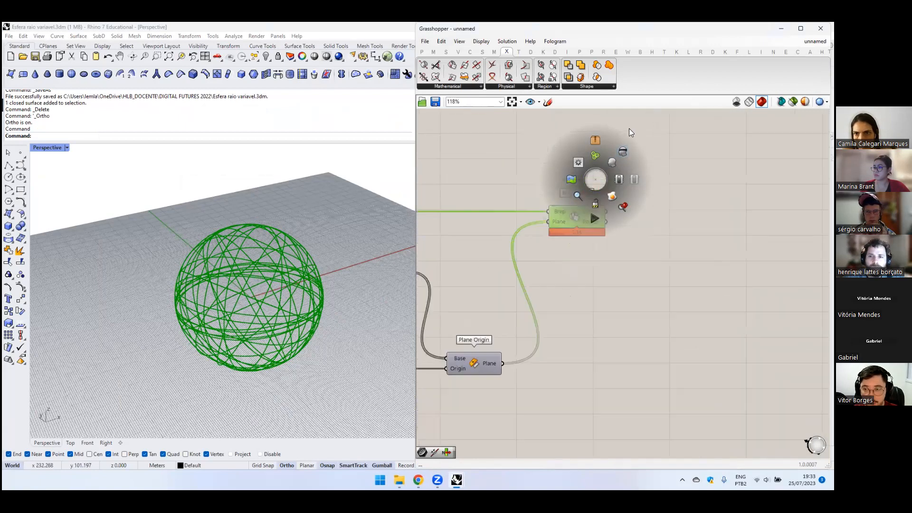
pyautogui.click(623, 151)
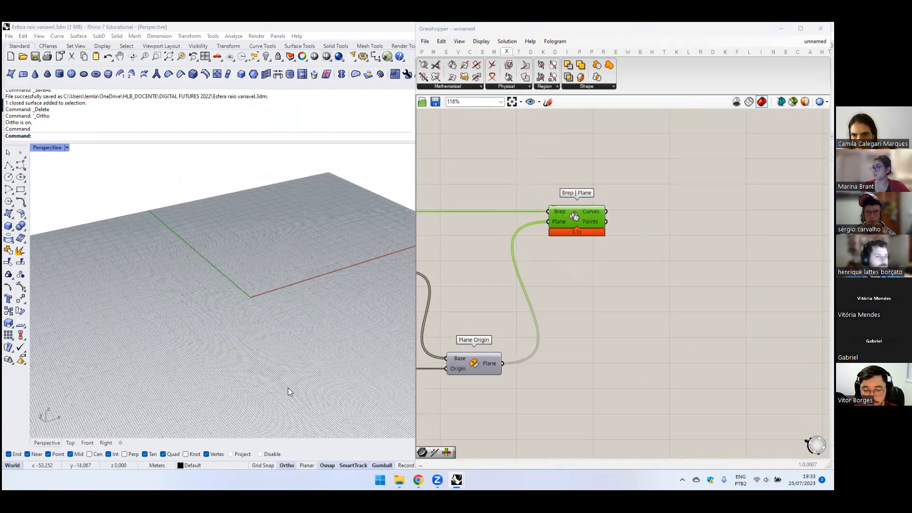
# - Switch to File Explorer, view the Birdnest Parte 2 file and its example renders, and return to the Esfera raio variavel model
pyautogui.click(404, 458)
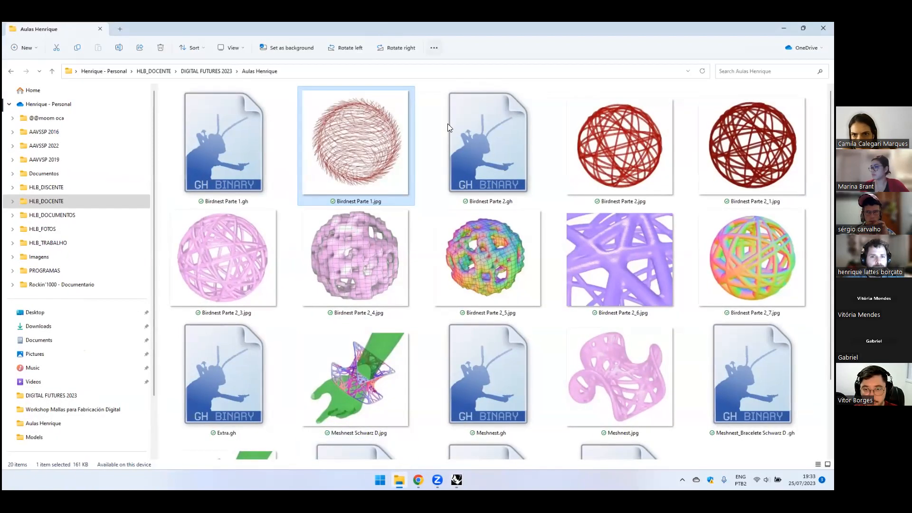
pyautogui.click(493, 159)
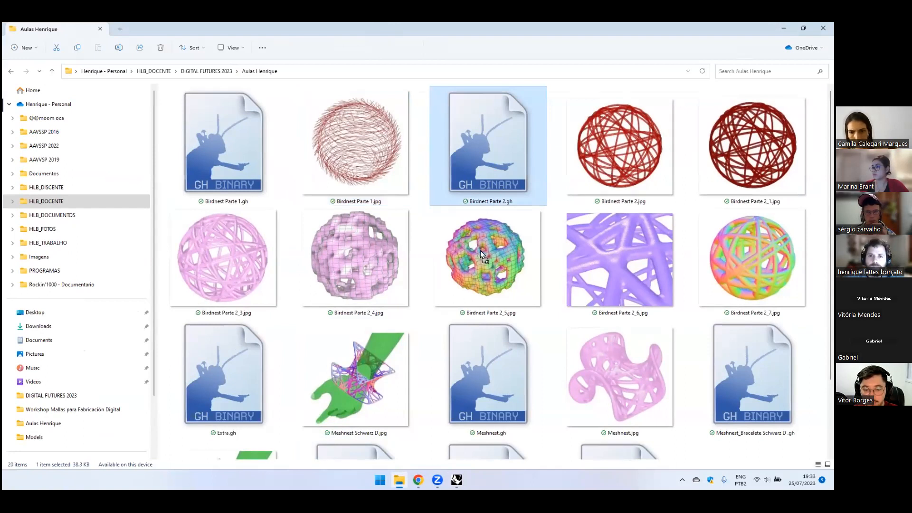
pyautogui.moveTo(457, 479)
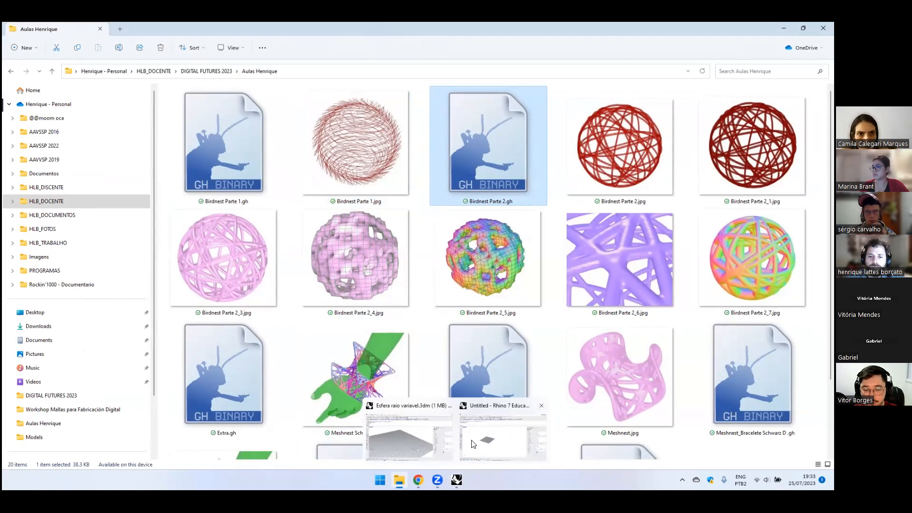
pyautogui.click(407, 438)
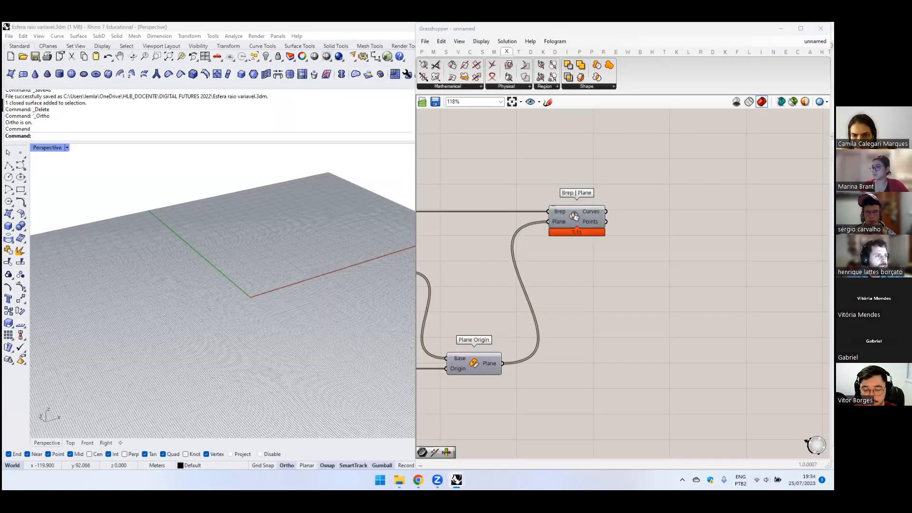
# - Turn the preview of the Brep | Plane intersection curves back on
pyautogui.click(567, 217)
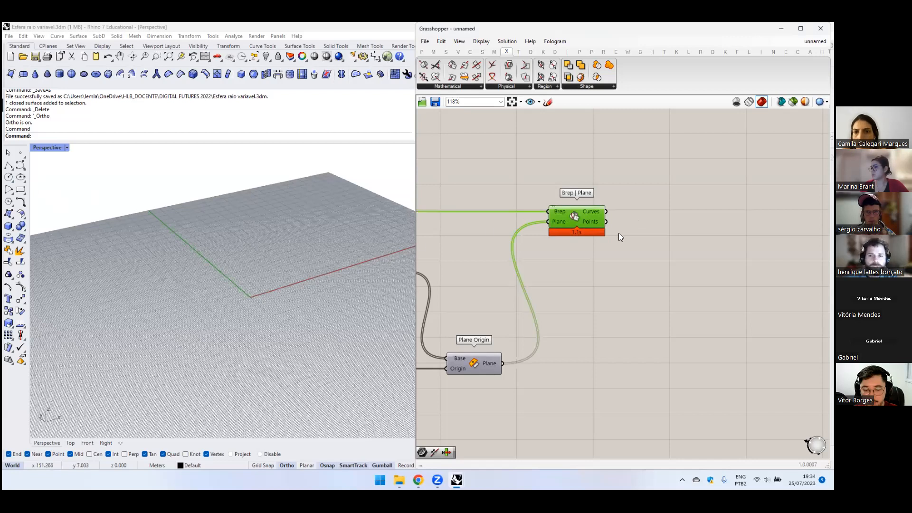
pyautogui.scroll(-4, 619, 233)
pyautogui.middleClick(649, 210)
pyautogui.click(690, 224)
pyautogui.click(691, 229)
pyautogui.moveTo(690, 229); pyautogui.dragTo(618, 228, button='right')
# - Add a Mesh Pipe component and place it beyond the output side of the Brep | Plane component
pyautogui.doubleClick(656, 204)
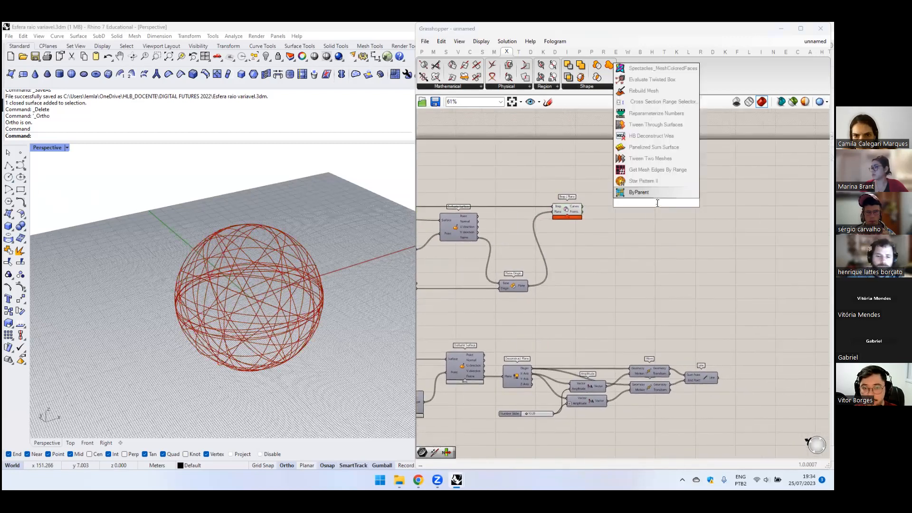
pyautogui.write('mesh')
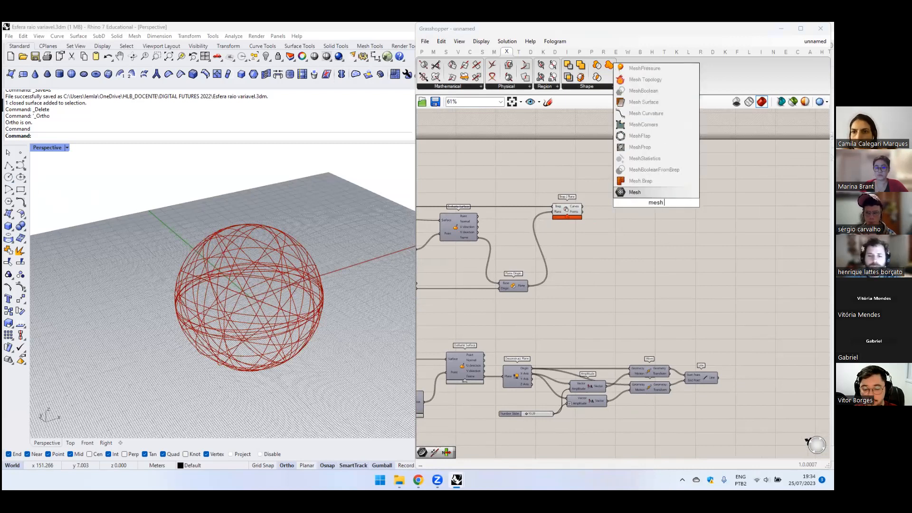
pyautogui.write(' pipe')
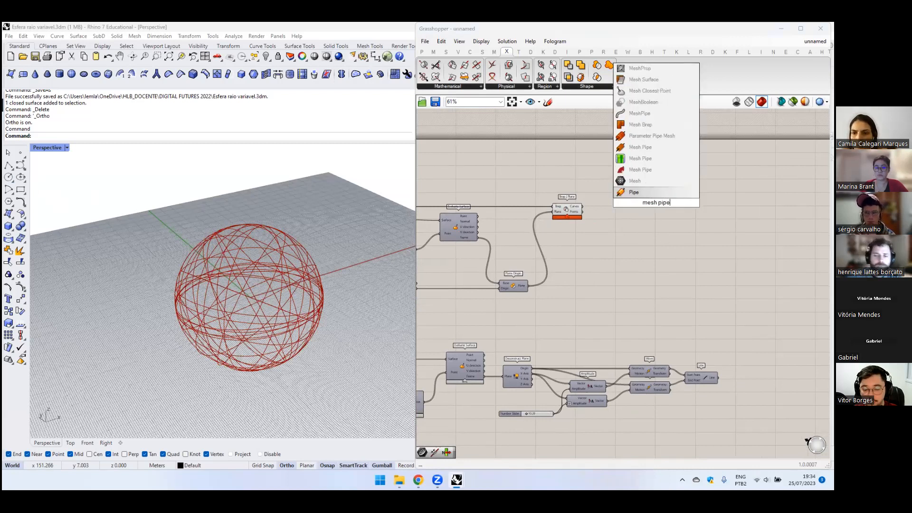
pyautogui.click(639, 169)
pyautogui.scroll(3, 583, 215)
pyautogui.moveTo(555, 205); pyautogui.dragTo(604, 202)
pyautogui.scroll(5, 262, 244)
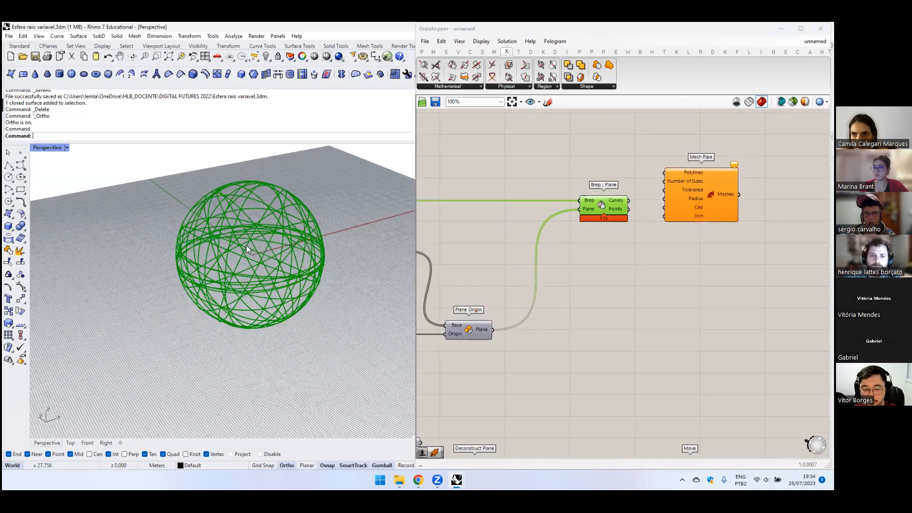
pyautogui.moveTo(729, 205); pyautogui.dragTo(763, 232)
pyautogui.click(677, 171)
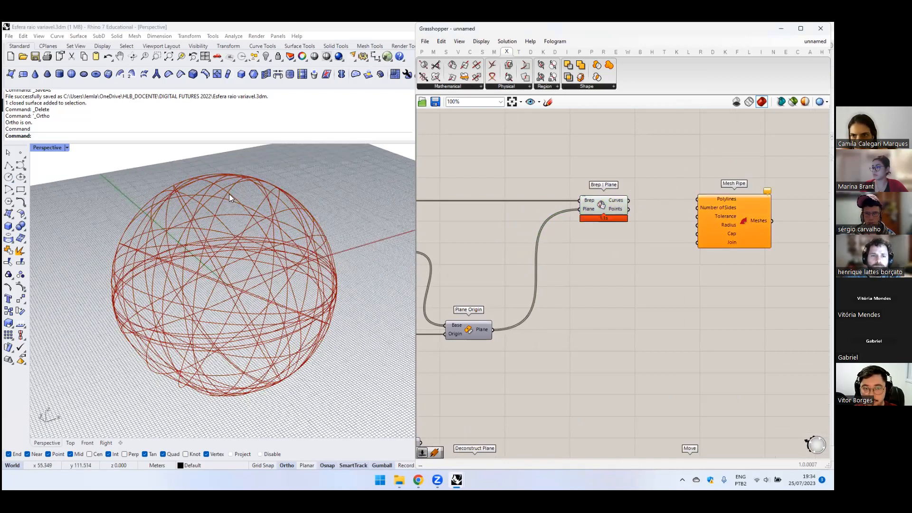
# - Connect the Brep | Plane Curves output to the Polylines input of Mesh Pipe and space the components apart
pyautogui.moveTo(604, 157); pyautogui.dragTo(521, 174, button='right')
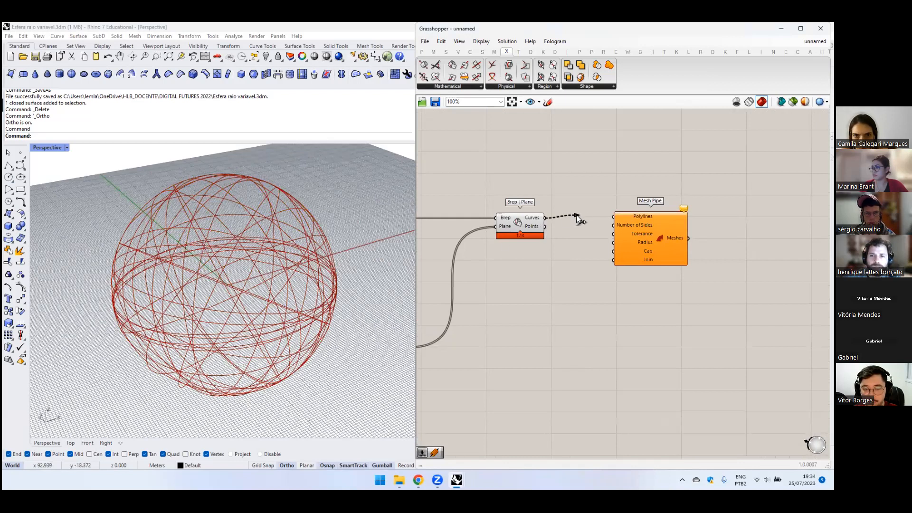
pyautogui.click(639, 220)
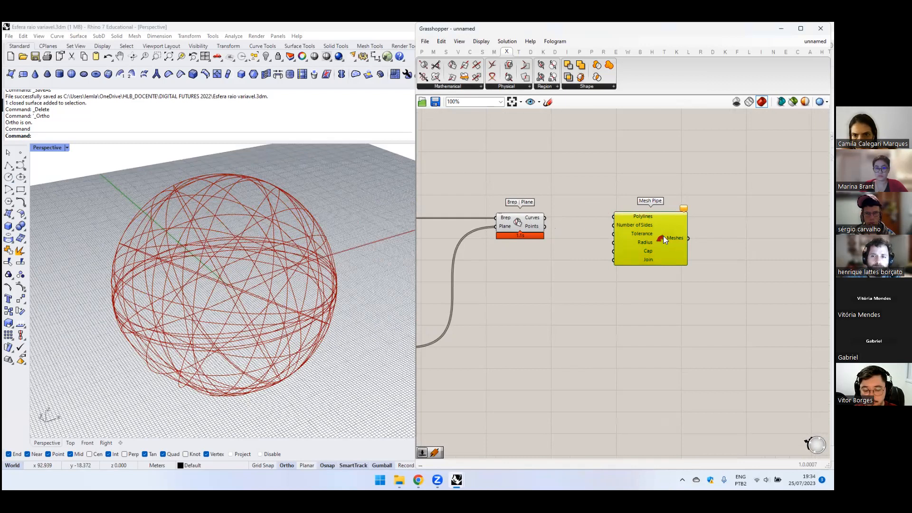
pyautogui.moveTo(544, 217); pyautogui.dragTo(725, 233)
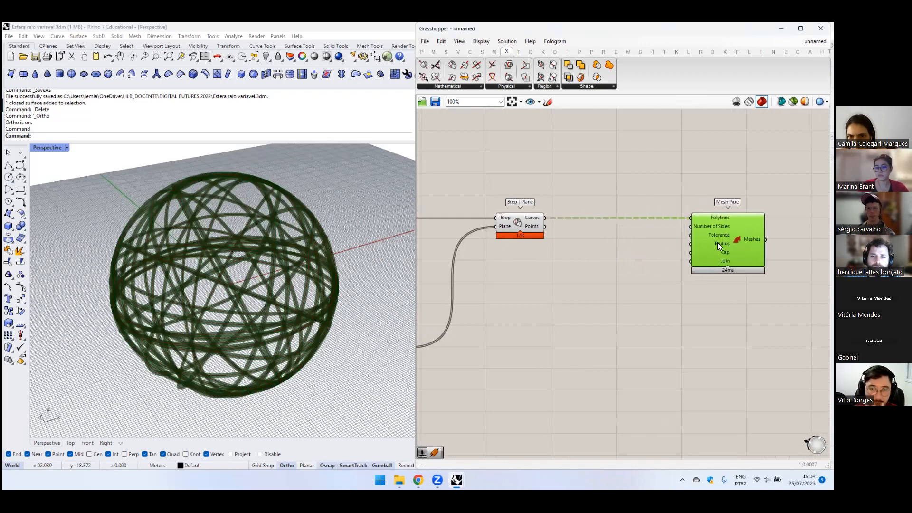
pyautogui.moveTo(263, 296); pyautogui.dragTo(294, 291, button='right')
# - Add a number slider, connect it to Mesh Pipe's Radius input and set it to 0.80
pyautogui.doubleClick(570, 262)
pyautogui.write('2.0')
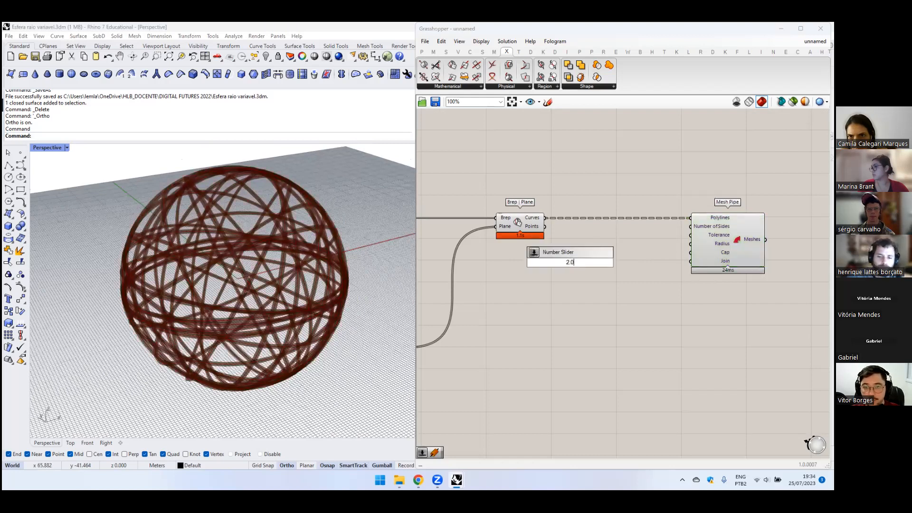
pyautogui.press('Return')
pyautogui.moveTo(615, 262); pyautogui.dragTo(692, 245)
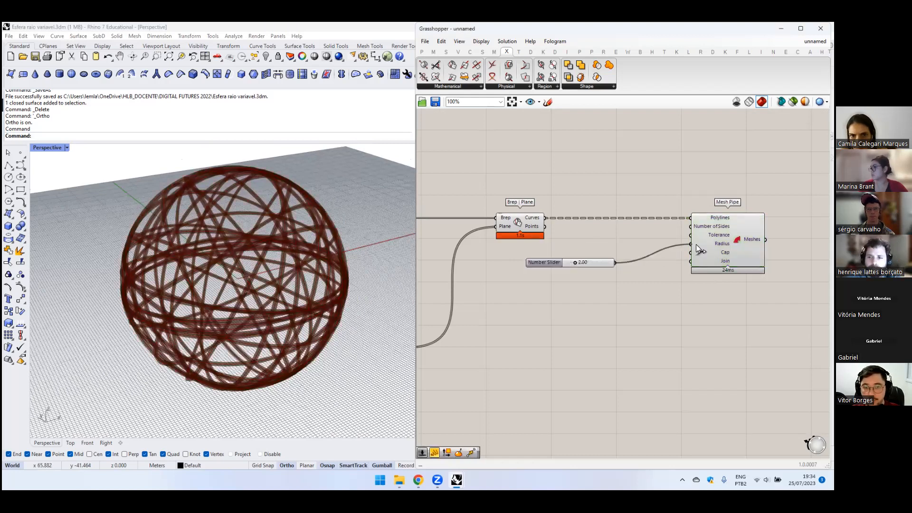
pyautogui.moveTo(601, 261)
pyautogui.mouseDown()
pyautogui.moveTo(644, 243)
pyautogui.moveTo(608, 244)
pyautogui.mouseUp()
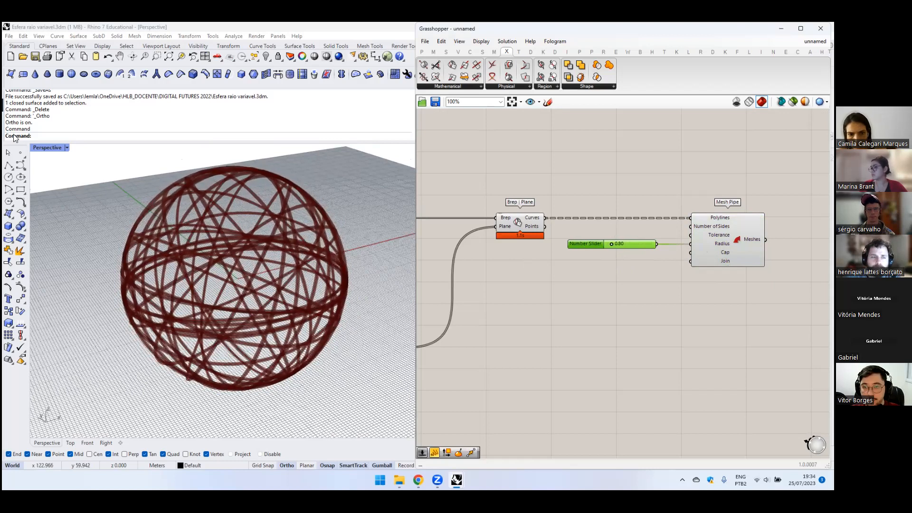
# - Set the Perspective viewport's display mode to Shaded
pyautogui.click(67, 147)
pyautogui.click(82, 167)
pyautogui.moveTo(251, 229); pyautogui.dragTo(243, 269, button='right')
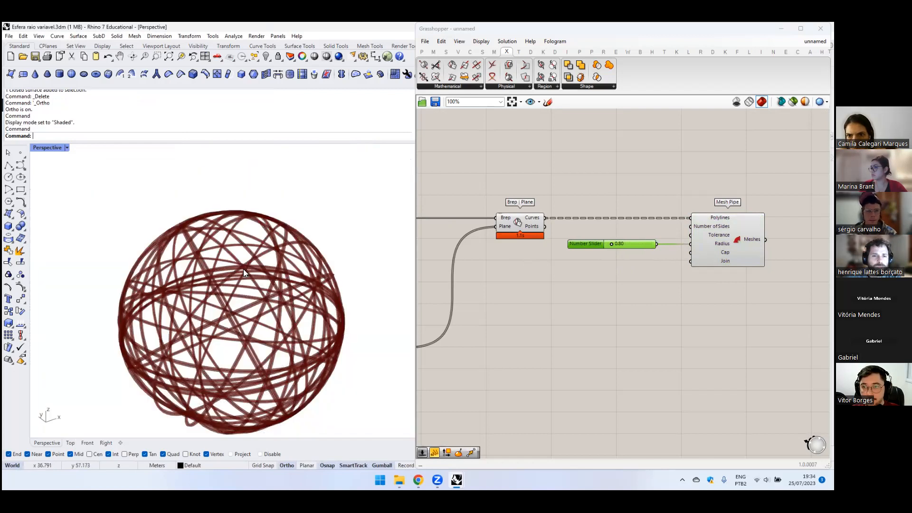
# - Examine up close how the mesh pipes cross each other on the sphere, and return to the whole sphere
pyautogui.scroll(10, 245, 267)
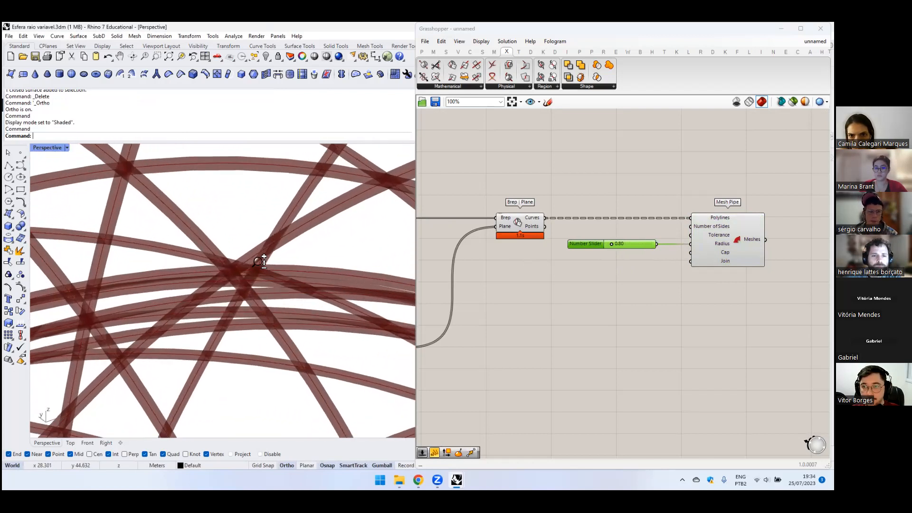
pyautogui.scroll(10, 272, 239)
pyautogui.scroll(-5, 276, 241)
pyautogui.keyDown('shift'); pyautogui.moveTo(267, 273); pyautogui.dragTo(274, 260, button='right'); pyautogui.keyUp('shift')
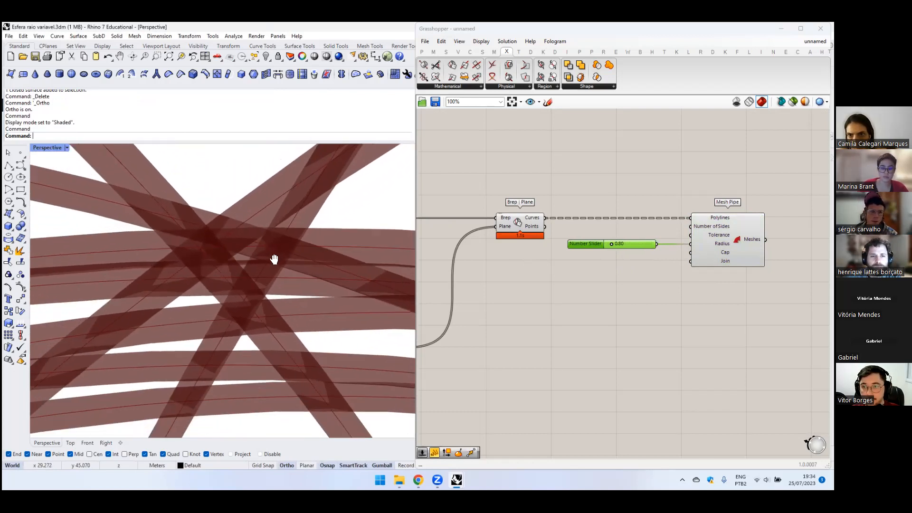
pyautogui.scroll(-6, 272, 249)
pyautogui.scroll(-4, 245, 247)
pyautogui.moveTo(243, 250); pyautogui.dragTo(267, 212, button='right')
pyautogui.scroll(-2, 268, 217)
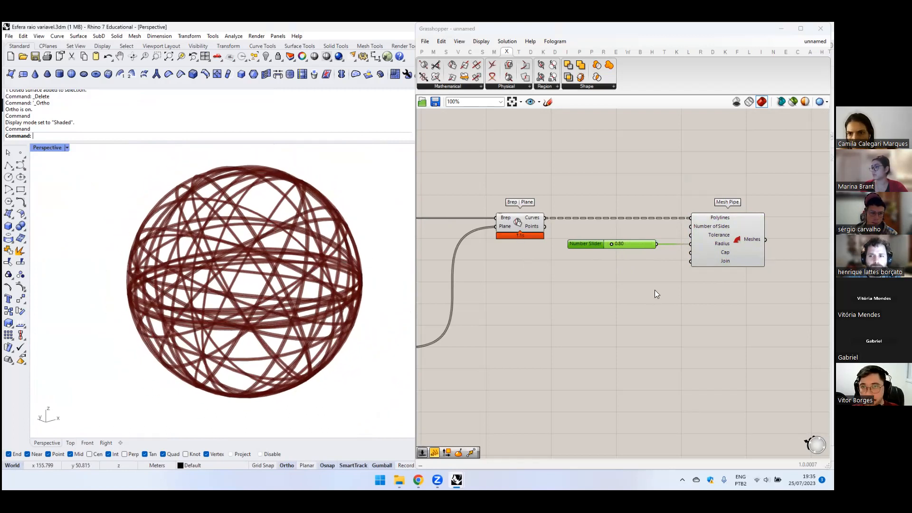
# - Add a MultiPipe component and place it below Mesh Pipe
pyautogui.doubleClick(602, 346)
pyautogui.write('multip')
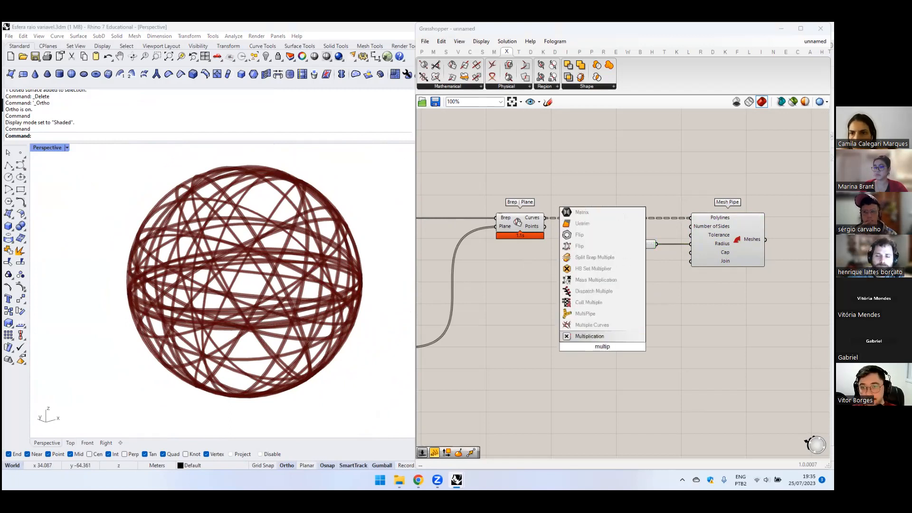
pyautogui.click(596, 315)
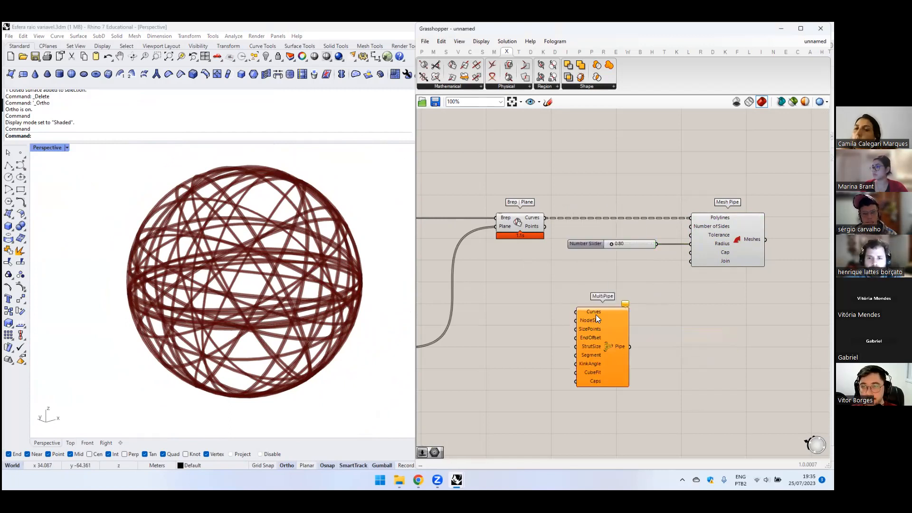
pyautogui.moveTo(606, 323); pyautogui.dragTo(703, 311)
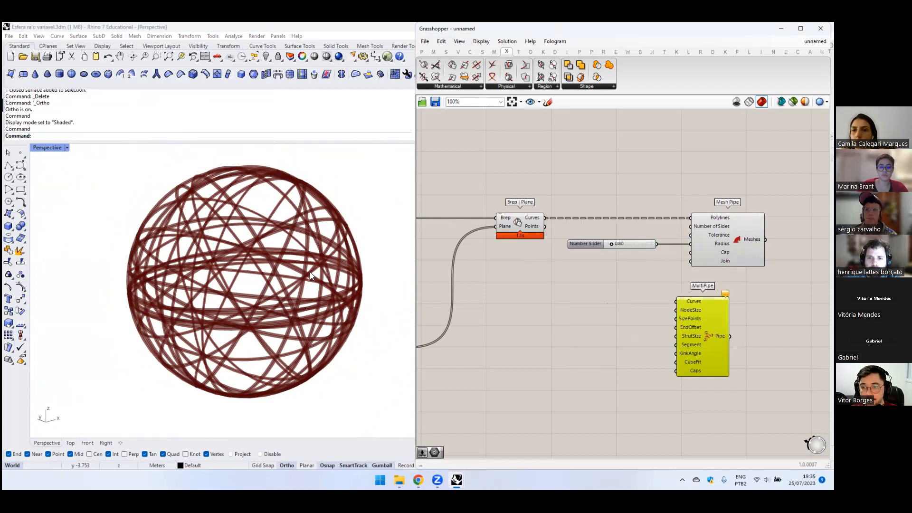
pyautogui.click(274, 207)
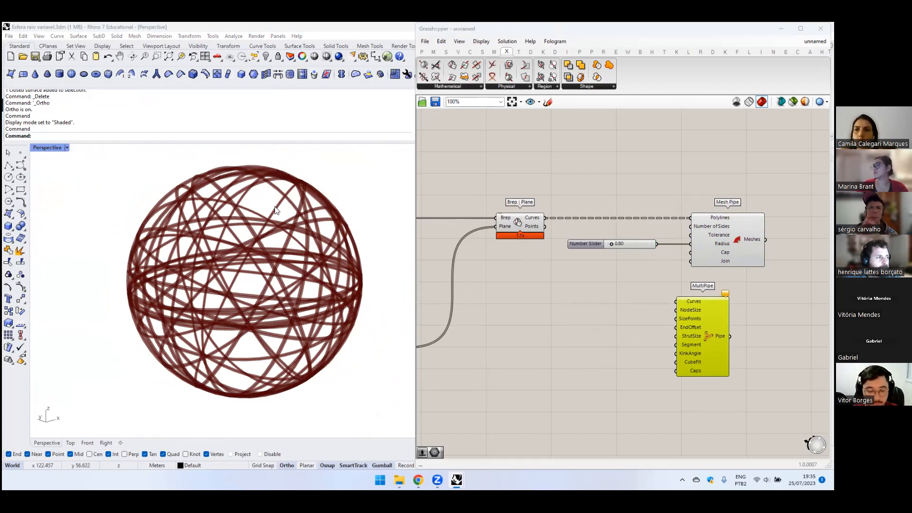
# - Flatten the Curves output of Brep | Plane and connect it to MultiPipe's Curves input
pyautogui.click(535, 221)
pyautogui.rightClick(536, 221)
pyautogui.click(572, 265)
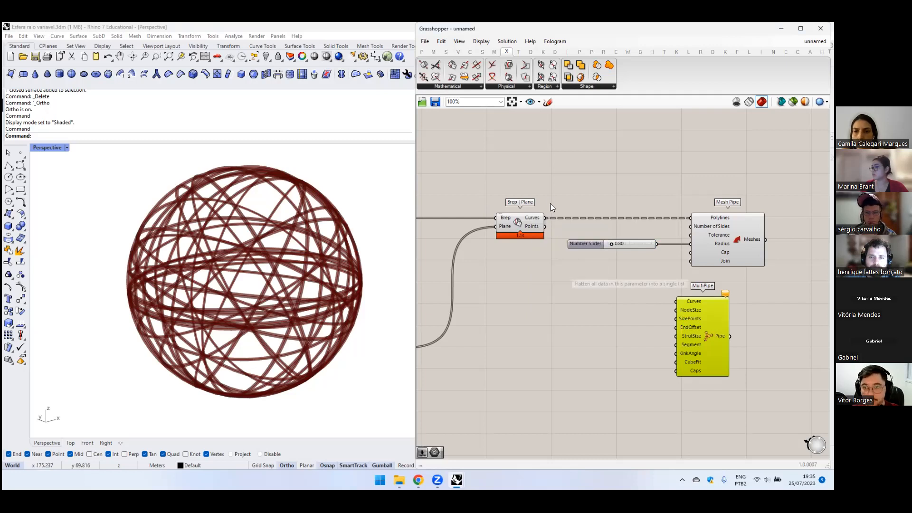
pyautogui.moveTo(551, 217); pyautogui.dragTo(676, 303)
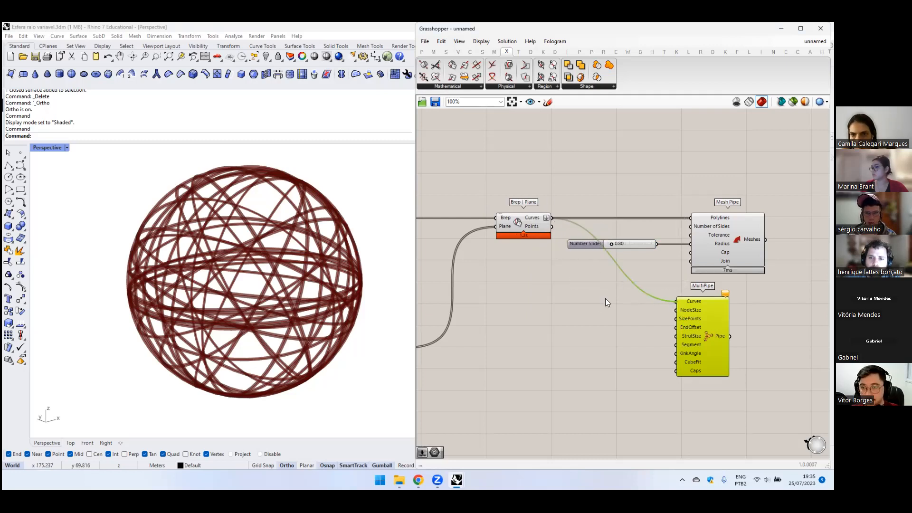
# - Turn off the preview of the Mesh Pipe component
pyautogui.click(597, 306)
pyautogui.click(722, 234)
pyautogui.middleClick(723, 235)
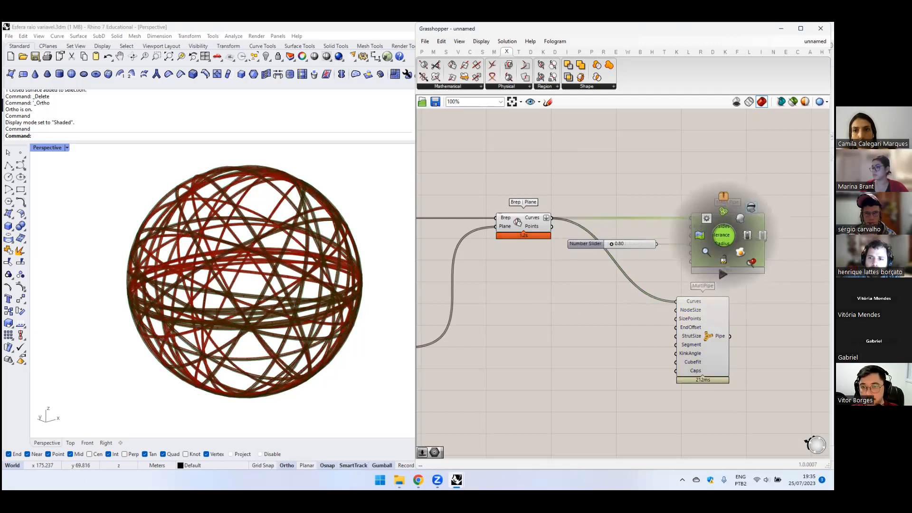
# - Duplicate the Mesh Pipe radius slider with its value of 0.80 for use with MultiPipe
pyautogui.click(636, 242)
pyautogui.hotkey('ctrl', 'c')
pyautogui.hotkey('ctrl', 'v')
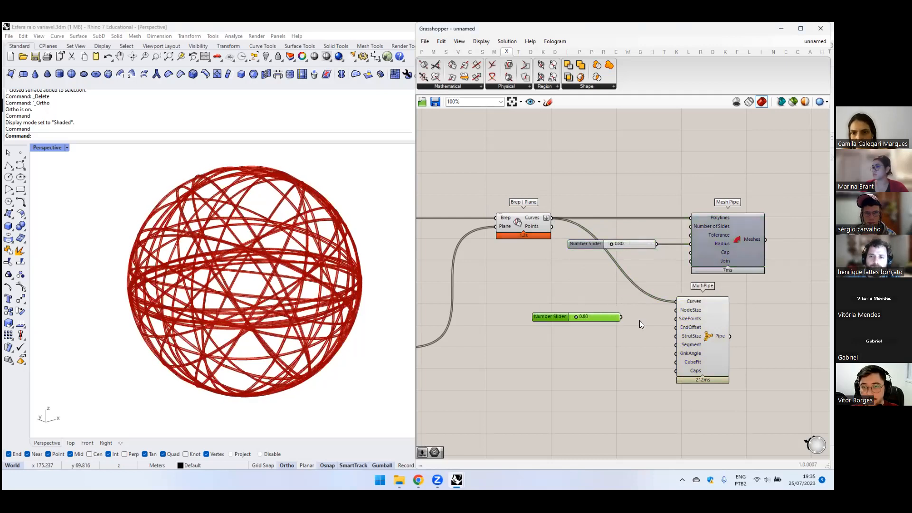
# - Connect the duplicated slider to MultiPipe's NodeSize input and set it to 1.23, checking the thicker pipes on the sphere
pyautogui.moveTo(630, 320); pyautogui.dragTo(673, 304)
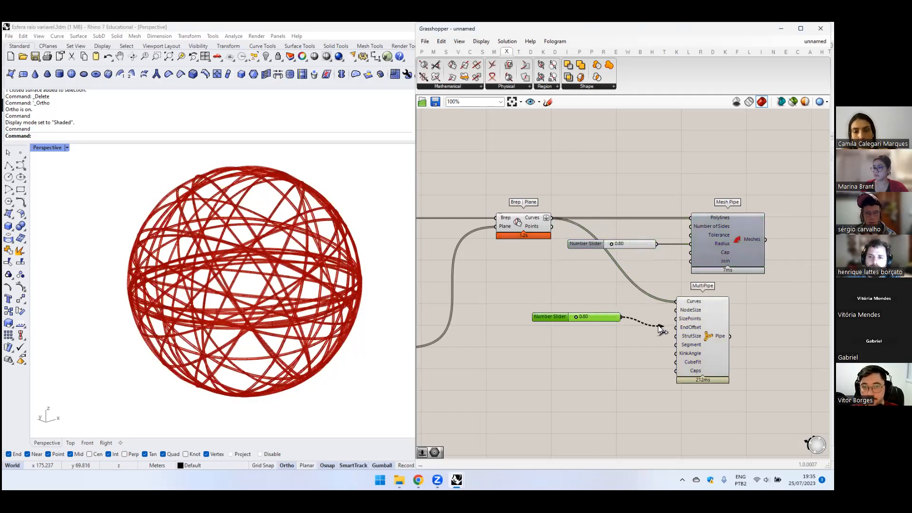
pyautogui.moveTo(656, 368); pyautogui.dragTo(649, 327)
pyautogui.moveTo(649, 327); pyautogui.dragTo(610, 313, button='right')
pyautogui.moveTo(660, 310); pyautogui.dragTo(668, 309)
pyautogui.scroll(2, 668, 308)
pyautogui.moveTo(550, 301); pyautogui.dragTo(602, 305)
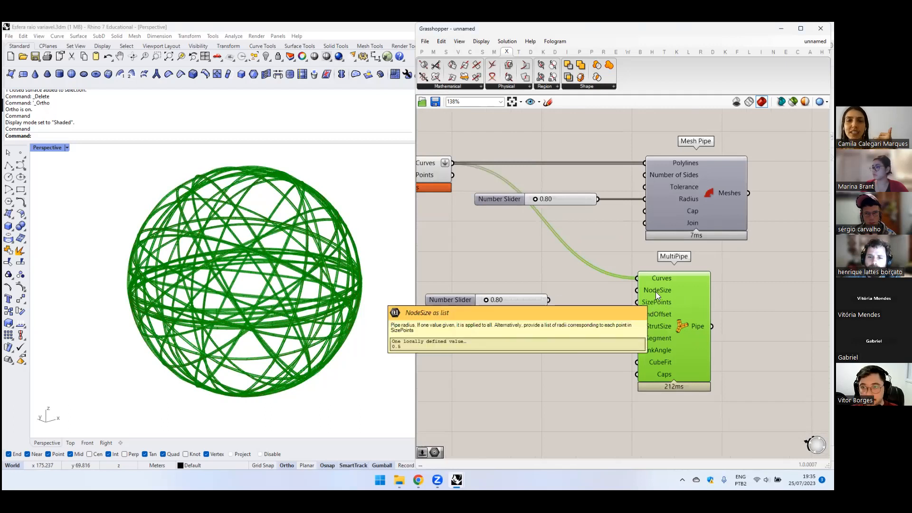
pyautogui.moveTo(513, 300)
pyautogui.mouseDown()
pyautogui.moveTo(537, 294)
pyautogui.moveTo(512, 300)
pyautogui.mouseUp()
pyautogui.scroll(8, 275, 259)
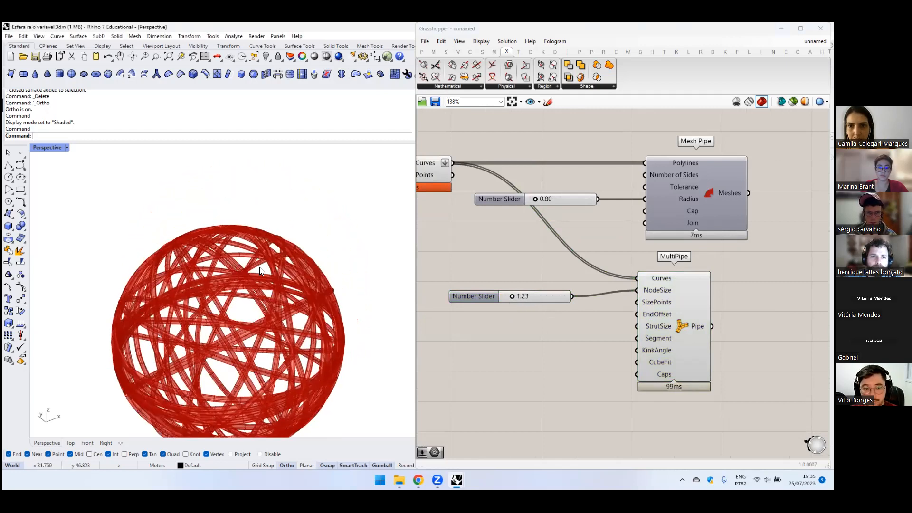
pyautogui.scroll(-10, 278, 265)
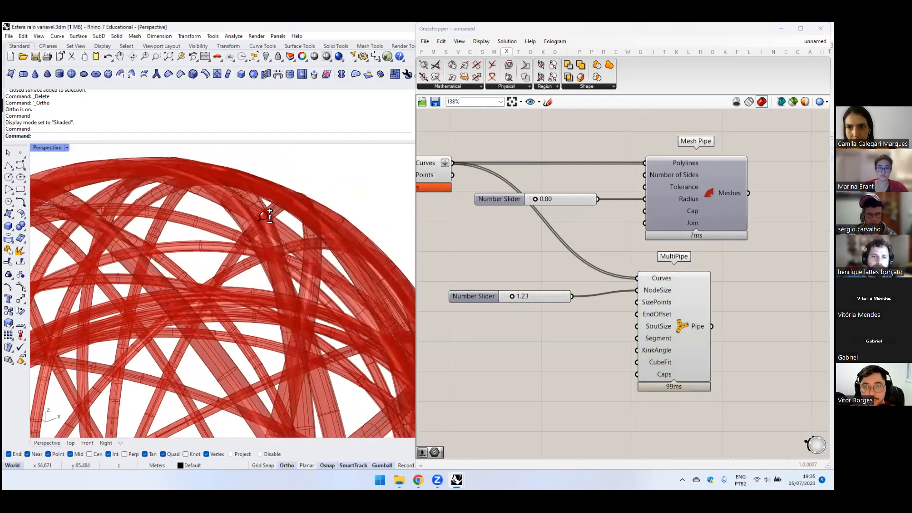
pyautogui.keyDown('shift'); pyautogui.moveTo(267, 286); pyautogui.dragTo(246, 272, button='right'); pyautogui.keyUp('shift')
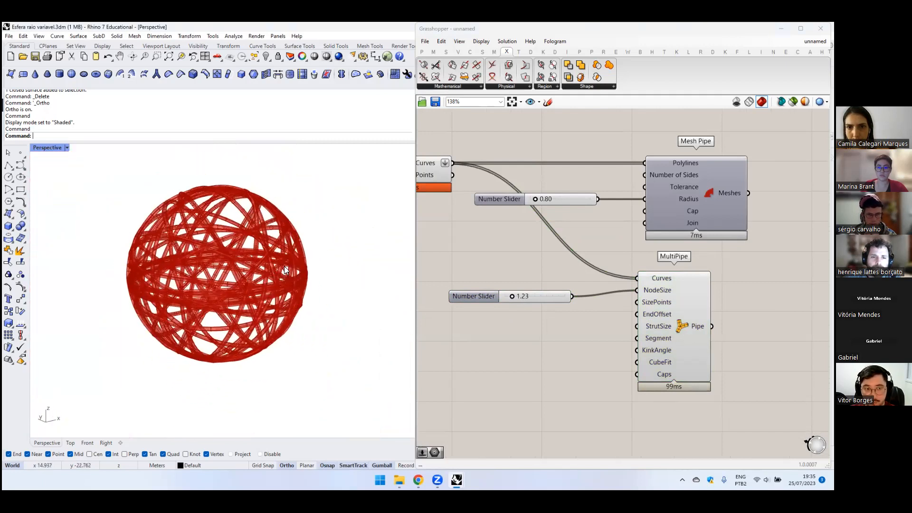
# - Move MultiPipe away from its slider, and shift Brep | Plane, both pipe components and their sliders farther from the upstream components
pyautogui.click(685, 280)
pyautogui.moveTo(684, 298); pyautogui.dragTo(703, 298)
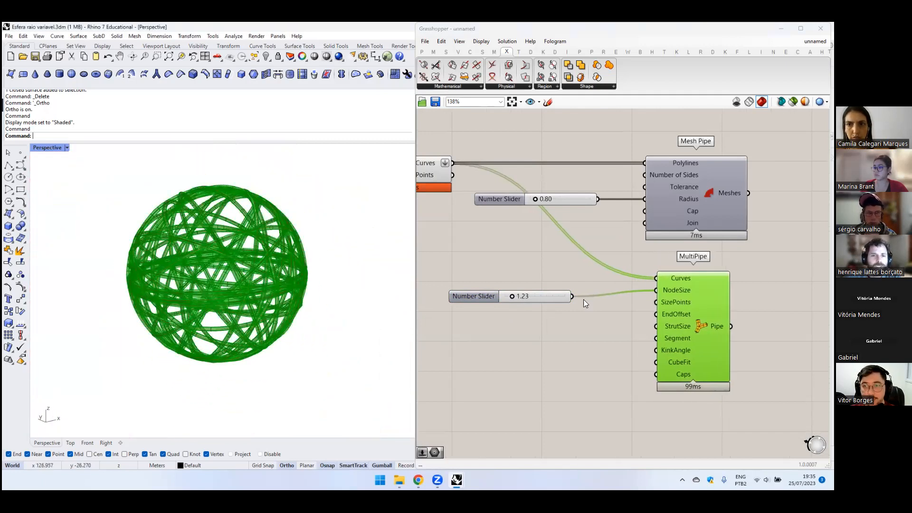
pyautogui.scroll(-4, 584, 299)
pyautogui.click(615, 299)
pyautogui.moveTo(624, 257); pyautogui.dragTo(586, 265, button='right')
pyautogui.moveTo(668, 204); pyautogui.dragTo(487, 299)
pyautogui.moveTo(638, 180); pyautogui.dragTo(484, 302)
pyautogui.moveTo(498, 231); pyautogui.dragTo(646, 231)
# - Switch to Rhino and draw an open two-segment polyline beside the sphere in the Perspective view
pyautogui.keyDown('shift'); pyautogui.moveTo(336, 339); pyautogui.dragTo(304, 315, button='right'); pyautogui.keyUp('shift')
pyautogui.click(10, 166)
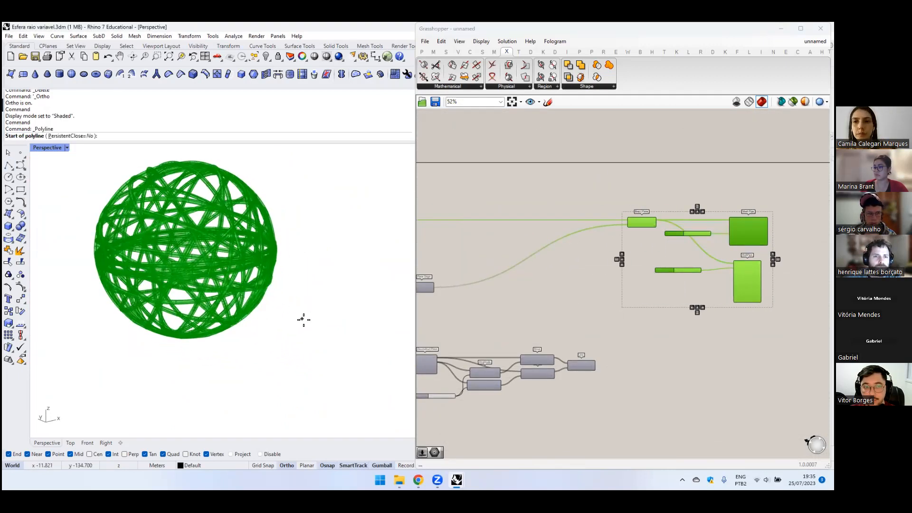
pyautogui.click(169, 335)
pyautogui.click(301, 304)
pyautogui.click(338, 242)
pyautogui.press('Return')
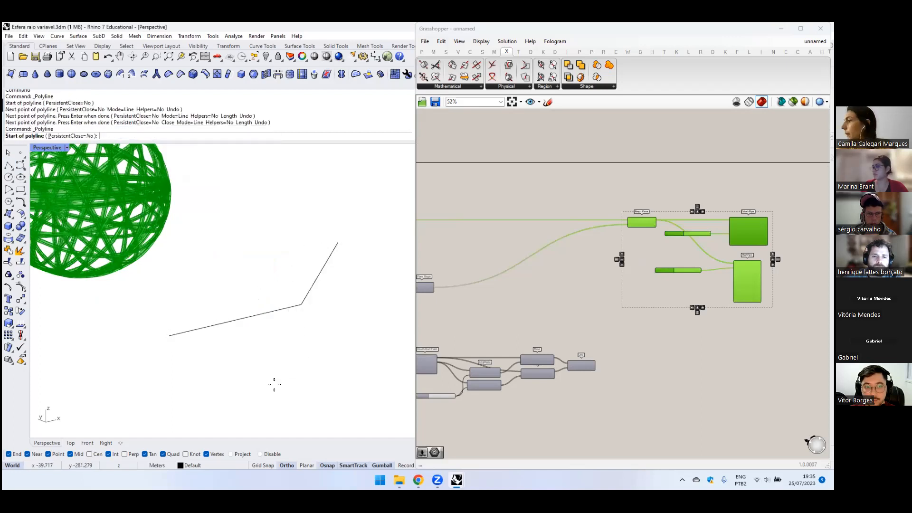
# - Draw a second open two-segment polyline that crosses the first one in the Perspective view
pyautogui.press('Return')
pyautogui.click(261, 395)
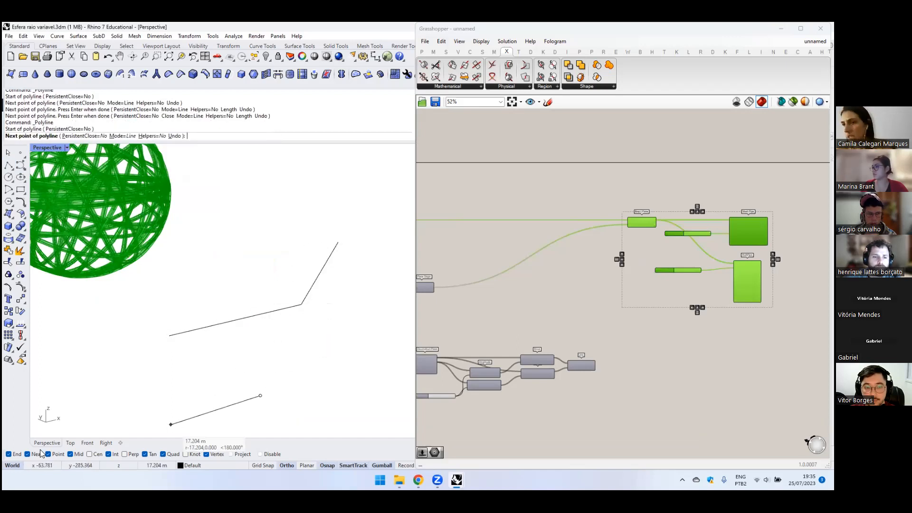
pyautogui.click(273, 288)
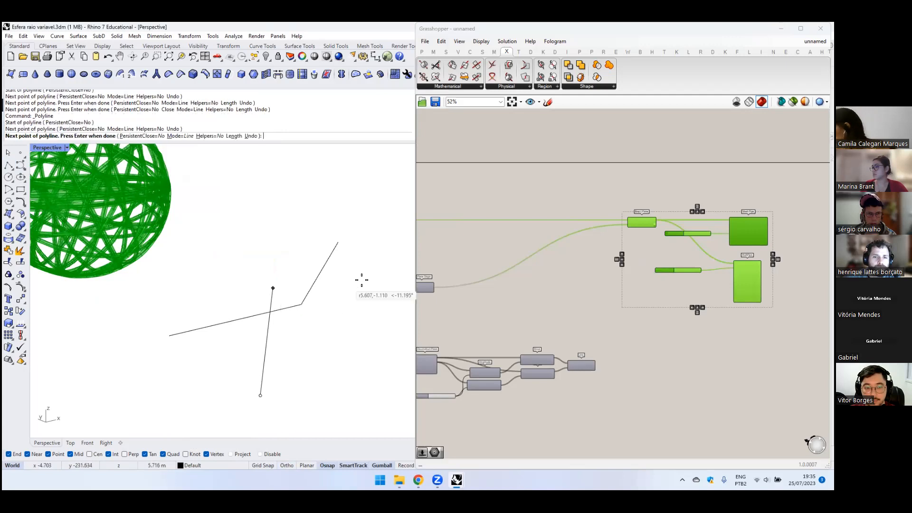
pyautogui.click(372, 277)
pyautogui.press('Return')
# - Switch to Grasshopper and add a Curve parameter in the empty space below MultiPipe
pyautogui.moveTo(700, 364); pyautogui.dragTo(609, 341, button='right')
pyautogui.scroll(4, 609, 344)
pyautogui.doubleClick(588, 340)
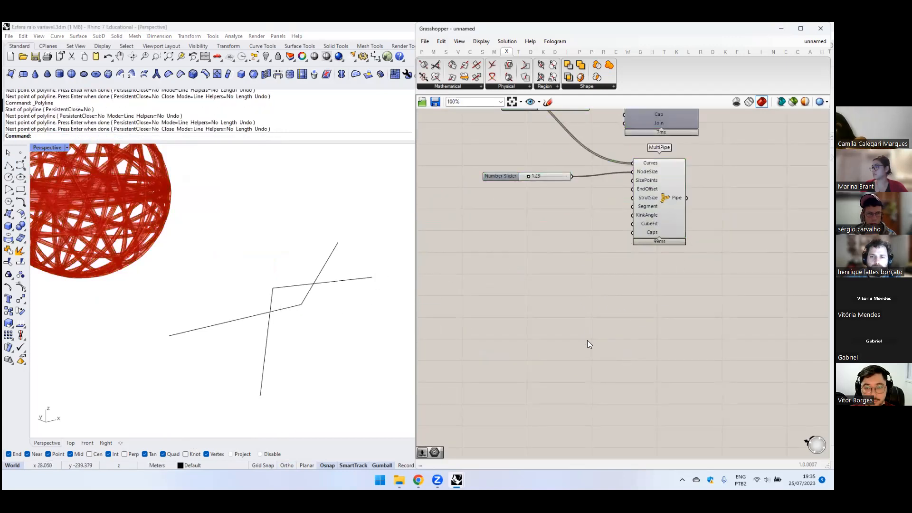
pyautogui.write('curve')
pyautogui.press('Return')
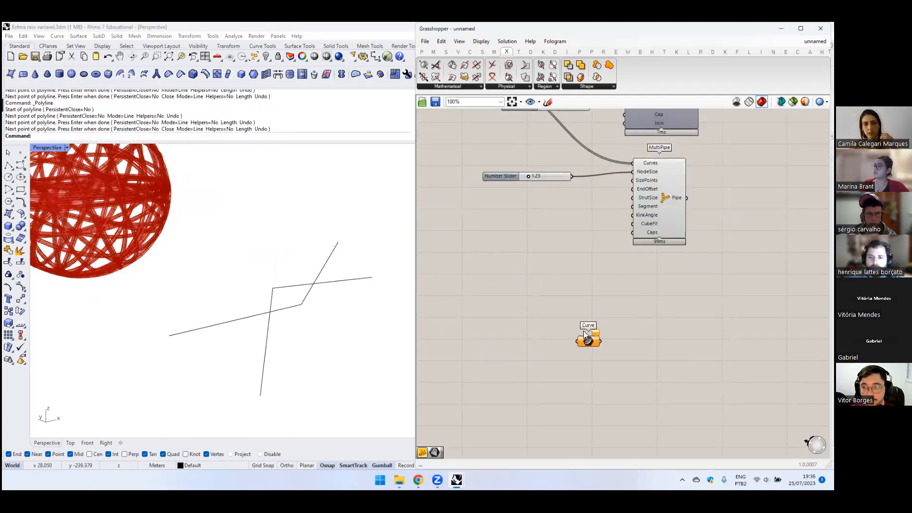
# - Reference the two crossing Rhino polylines in the Curve parameter
pyautogui.moveTo(328, 333); pyautogui.dragTo(314, 240, button='right')
pyautogui.scroll(-5, 315, 240)
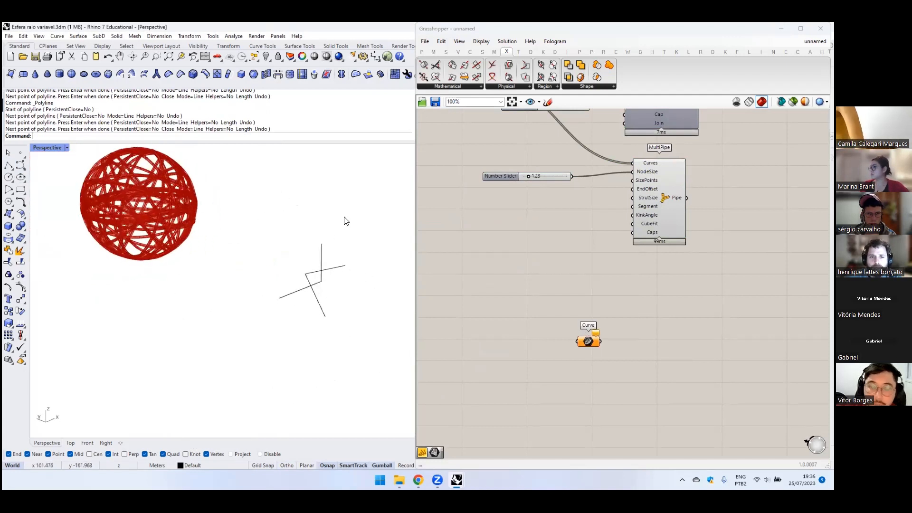
pyautogui.moveTo(347, 220); pyautogui.dragTo(300, 307)
pyautogui.write('z')
pyautogui.press('Return')
pyautogui.write('s')
pyautogui.press('Return')
pyautogui.press('Escape')
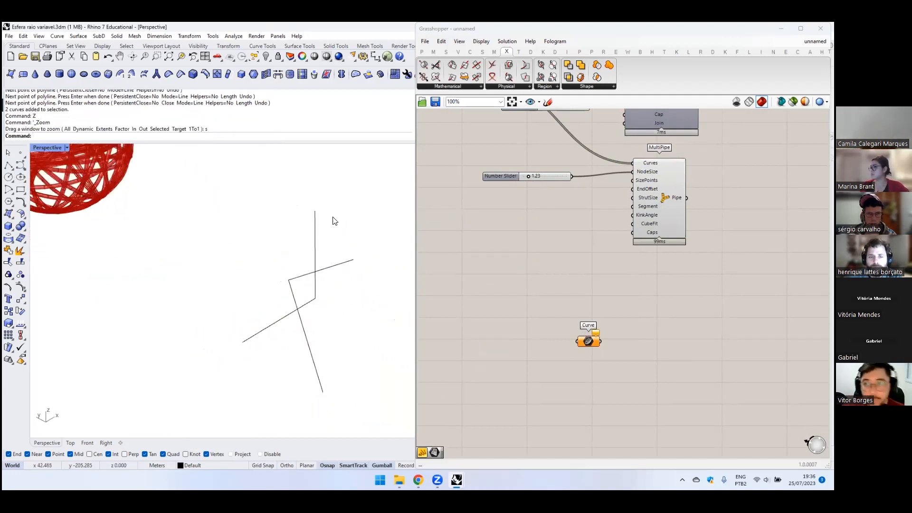
pyautogui.moveTo(331, 267); pyautogui.dragTo(267, 304, button='right')
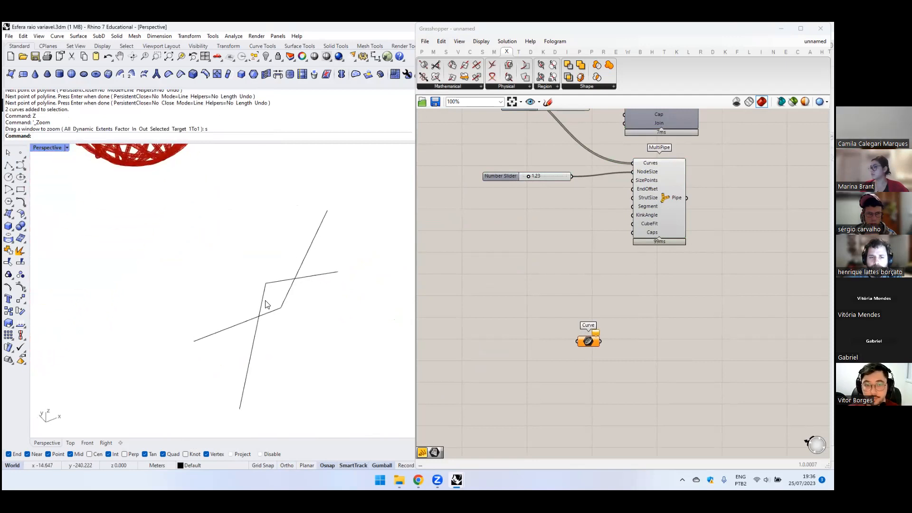
pyautogui.rightClick(584, 342)
pyautogui.click(633, 408)
pyautogui.press('Return')
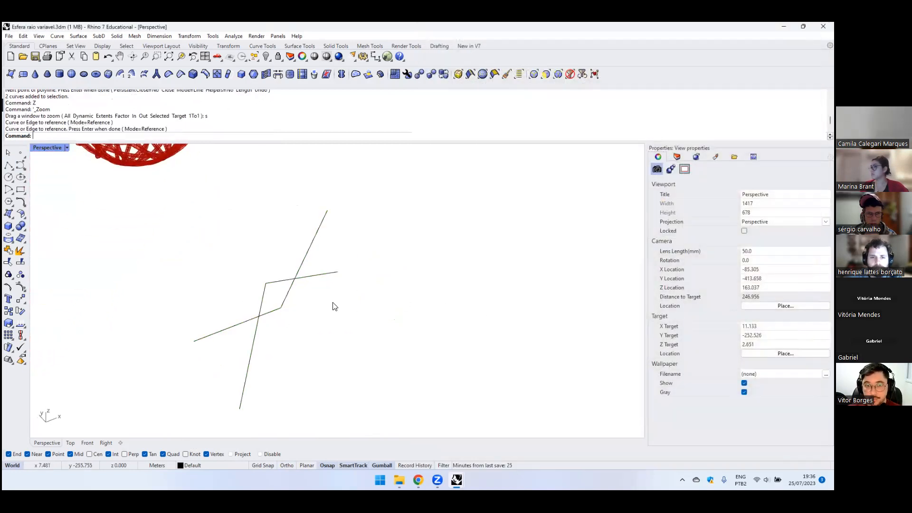
# - Add a second MultiPipe below the first, connect the Curve parameter to its Curves input, and align Curve beside it
pyautogui.click(654, 212)
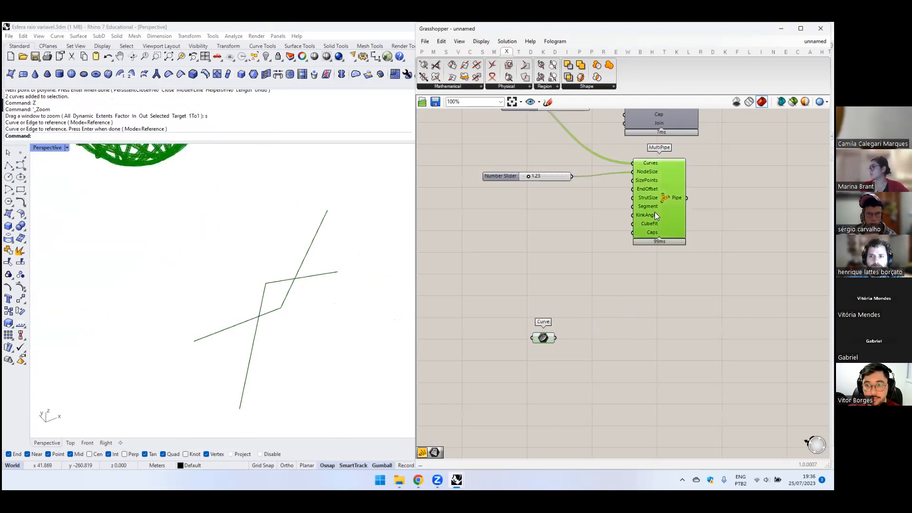
pyautogui.doubleClick(639, 313)
pyautogui.write('multipipe')
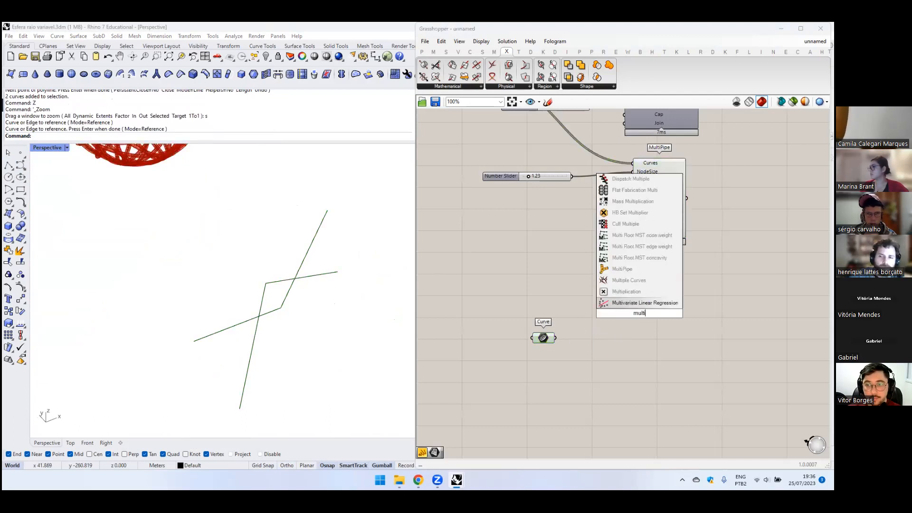
pyautogui.click(638, 293)
pyautogui.moveTo(556, 338); pyautogui.dragTo(612, 278)
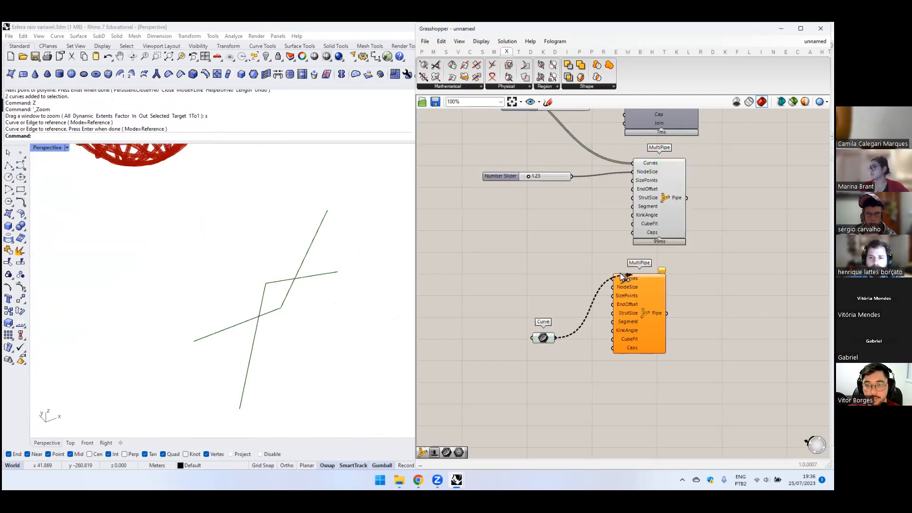
pyautogui.moveTo(543, 338); pyautogui.dragTo(542, 299)
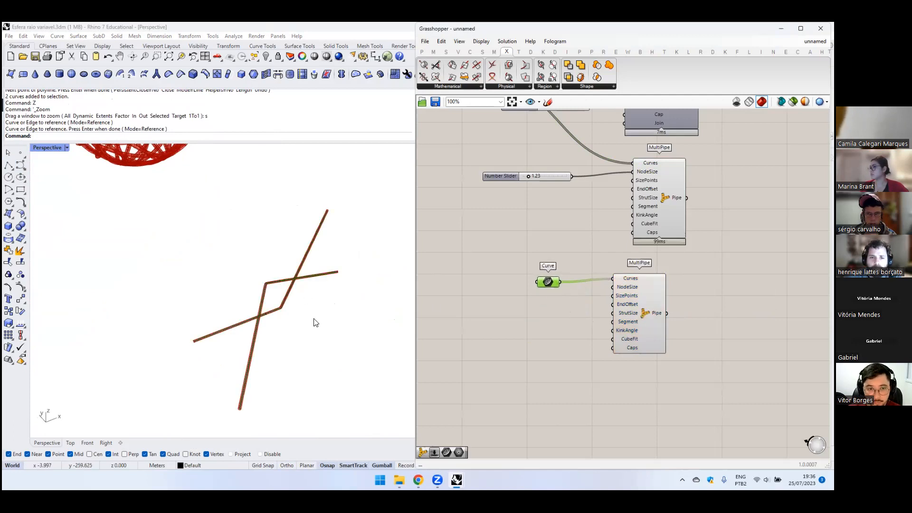
# - Turn on one polyline's control points and move its corner point onto the other polyline's corner
pyautogui.scroll(8, 299, 282)
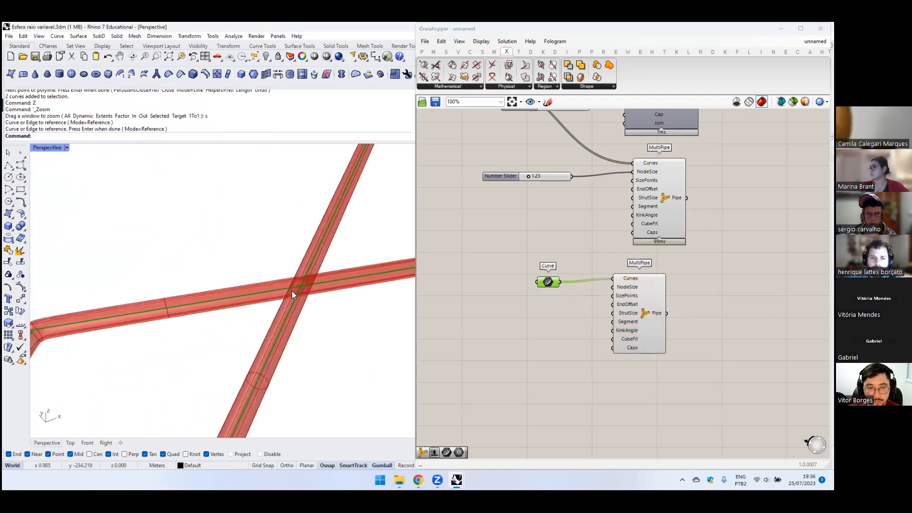
pyautogui.scroll(-6, 294, 286)
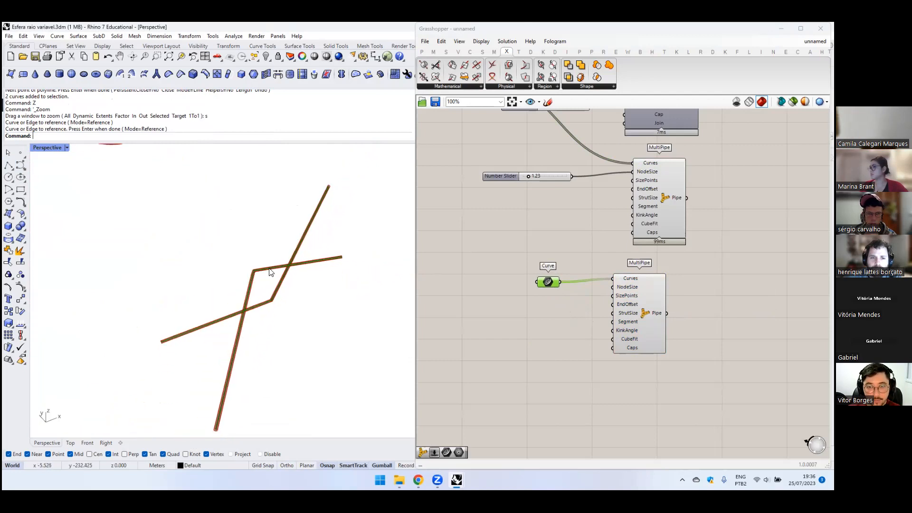
pyautogui.click(251, 267)
pyautogui.press('F10')
pyautogui.click(252, 269)
pyautogui.write('m')
pyautogui.press('Return')
pyautogui.click(253, 270)
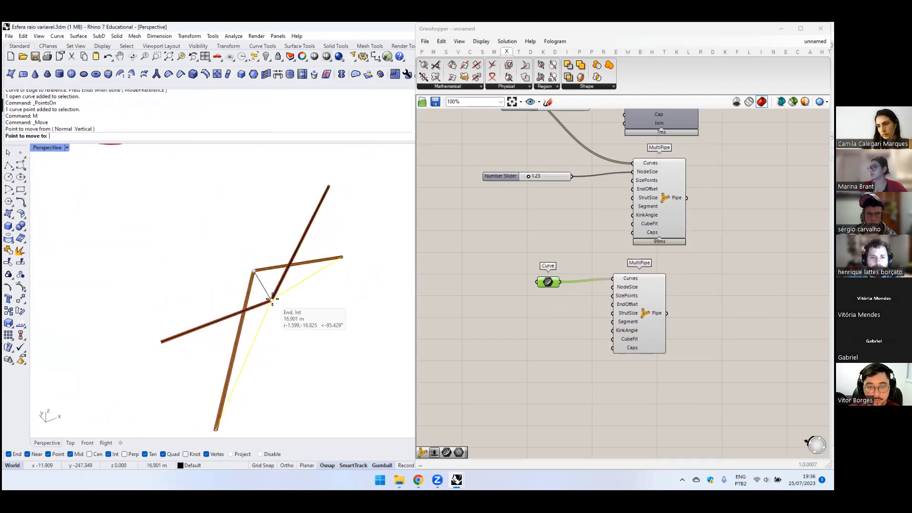
pyautogui.click(275, 297)
# - Turn off the preview of the Curve parameter that references the two polylines
pyautogui.scroll(6, 275, 298)
pyautogui.click(607, 311)
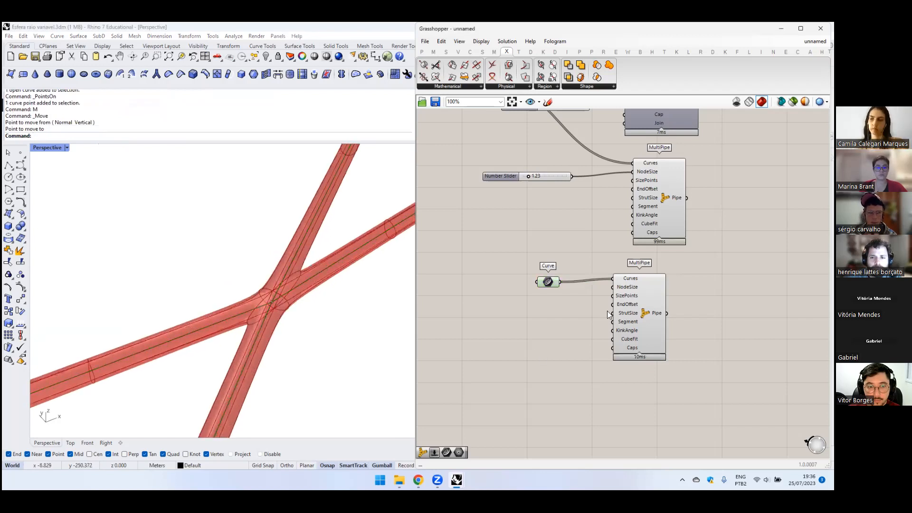
pyautogui.middleClick(548, 282)
pyautogui.click(526, 285)
pyautogui.moveTo(290, 338); pyautogui.dragTo(318, 333, button='right')
# - Duplicate the 1.23 slider, connect the copy to the second MultiPipe's NodeSize input, and set it to 2.23
pyautogui.keyDown('alt'); pyautogui.moveTo(510, 176); pyautogui.dragTo(487, 311); pyautogui.keyUp('alt')
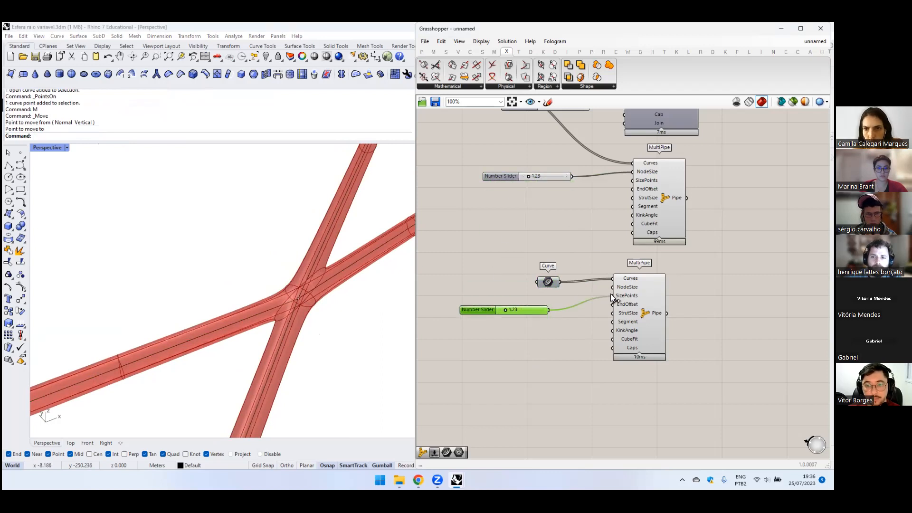
pyautogui.moveTo(615, 289); pyautogui.dragTo(613, 287)
pyautogui.moveTo(506, 307); pyautogui.dragTo(509, 307)
pyautogui.scroll(-3, 195, 298)
pyautogui.moveTo(196, 298); pyautogui.dragTo(353, 264, button='right')
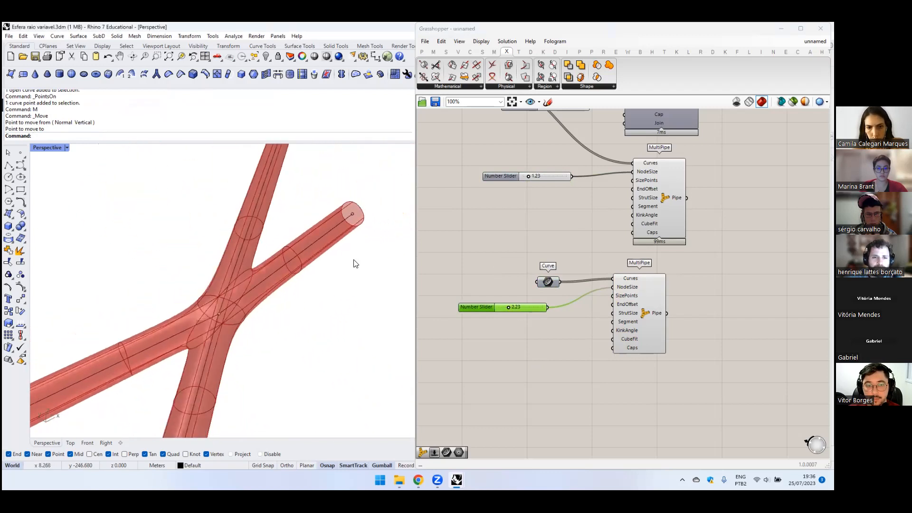
# - Examine the Brep | Plane intersection curves against the piped sphere in the Perspective view
pyautogui.scroll(-5, 610, 237)
pyautogui.moveTo(551, 179); pyautogui.dragTo(577, 200, button='right')
pyautogui.scroll(3, 576, 201)
pyautogui.click(573, 201)
pyautogui.scroll(-10, 216, 275)
pyautogui.keyDown('shift'); pyautogui.moveTo(273, 294); pyautogui.dragTo(340, 330, button='right'); pyautogui.keyUp('shift')
pyautogui.scroll(6, 164, 181)
pyautogui.keyDown('shift'); pyautogui.moveTo(264, 191); pyautogui.dragTo(279, 219, button='right'); pyautogui.keyUp('shift')
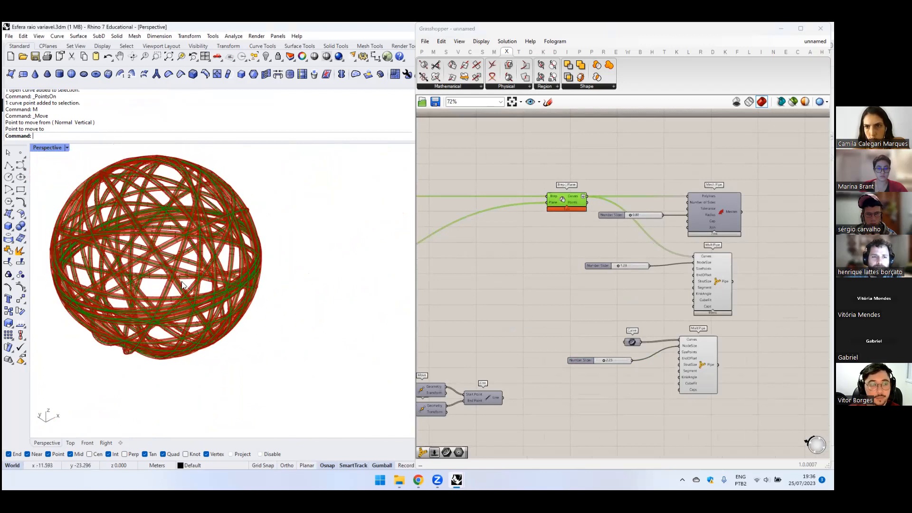
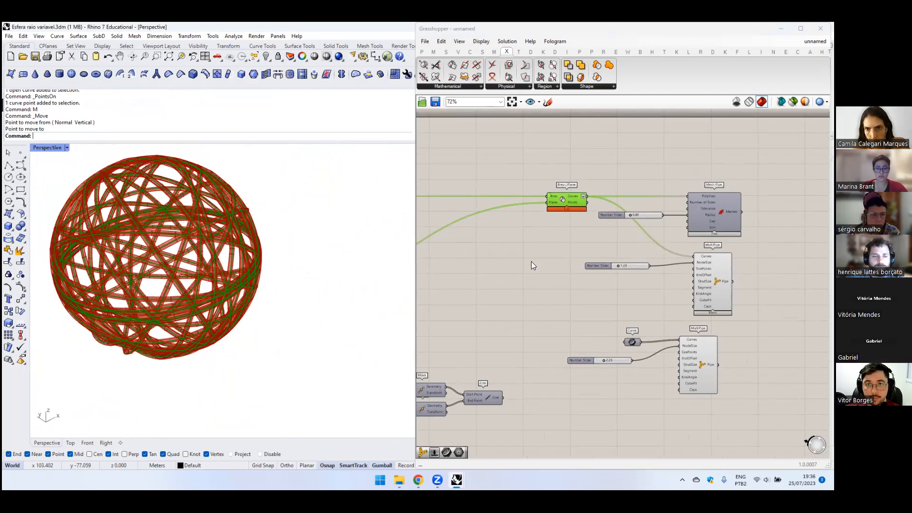
pyautogui.keyDown('shift'); pyautogui.moveTo(160, 226); pyautogui.dragTo(176, 231, button='right'); pyautogui.keyUp('shift')
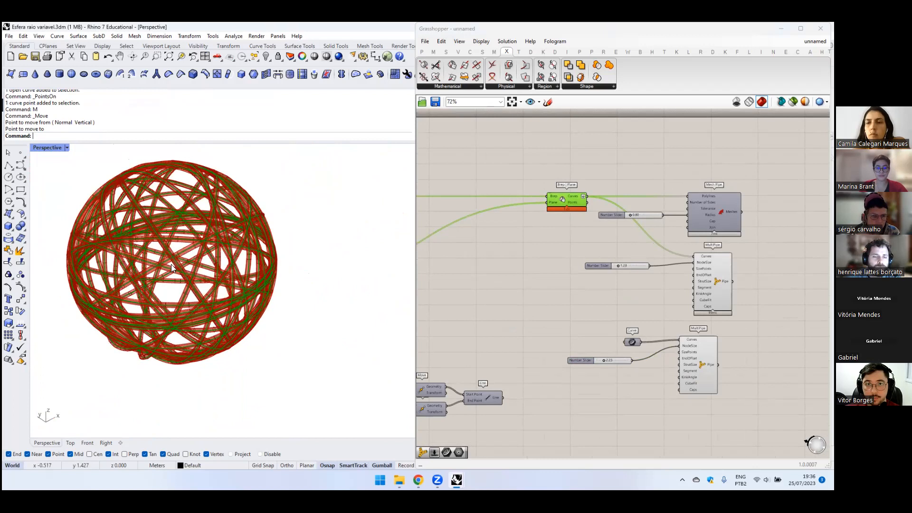
# - Delete the test MultiPipe together with its Curve parameter and number slider
pyautogui.scroll(-1, 604, 268)
pyautogui.moveTo(717, 324); pyautogui.dragTo(570, 361)
pyautogui.press('Delete')
# - Reposition the remaining MultiPipe and move Brep | Plane farther from the pipe components
pyautogui.moveTo(663, 257); pyautogui.dragTo(671, 264)
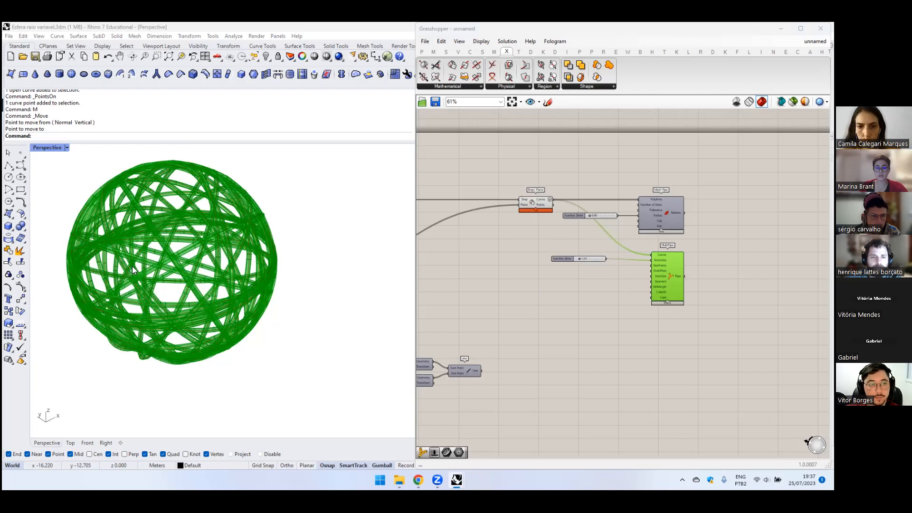
pyautogui.click(562, 244)
pyautogui.moveTo(533, 201); pyautogui.dragTo(501, 203)
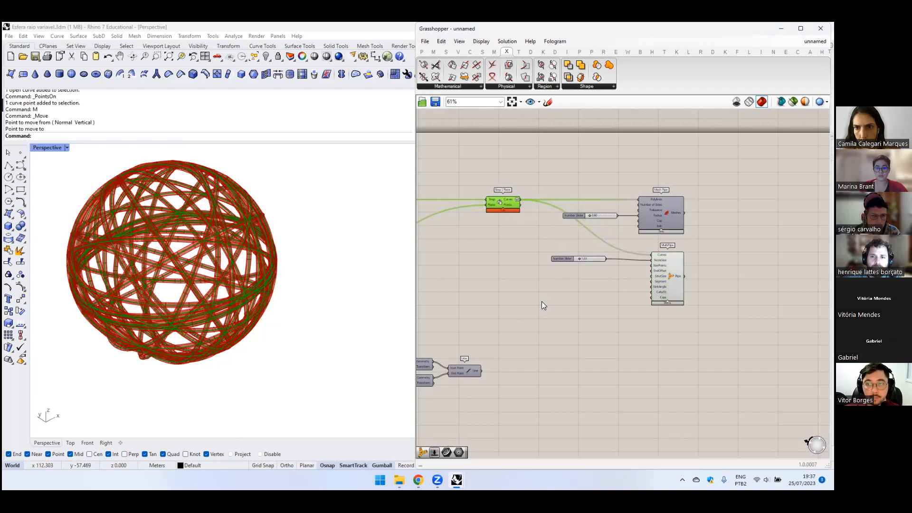
# - Add a Curve parameter below MultiPipe and feed it from the Curves output of Brep | Plane
pyautogui.doubleClick(541, 301)
pyautogui.write('curve')
pyautogui.press('Return')
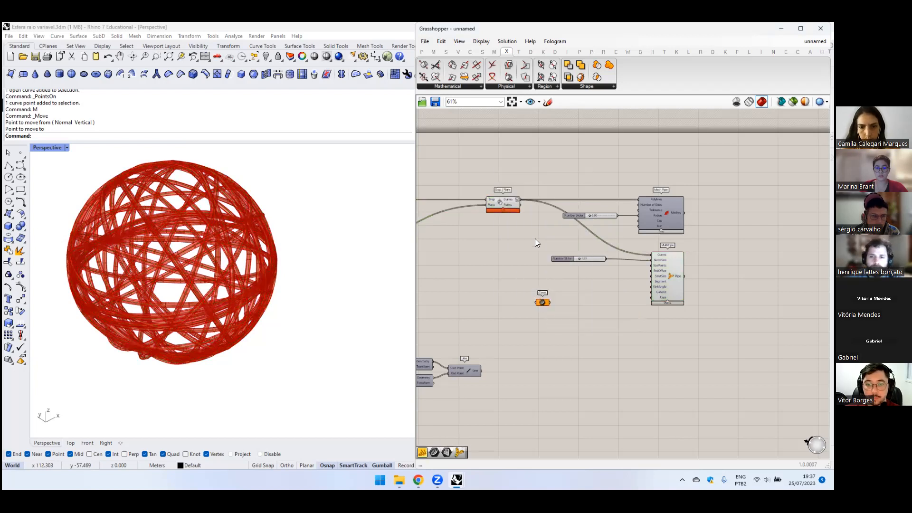
pyautogui.moveTo(539, 304); pyautogui.dragTo(551, 332)
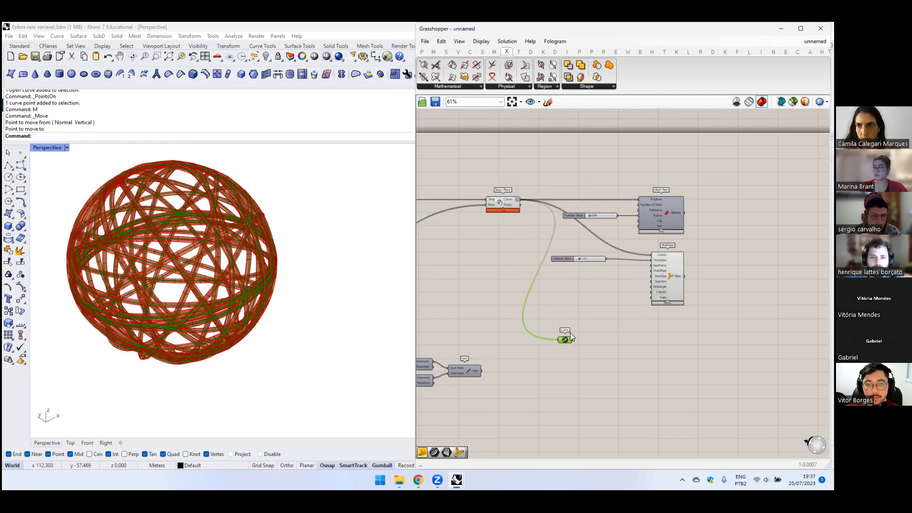
# - Turn off the previews of Brep | Plane, Mesh Pipe and MultiPipe, leaving the Curve parameter's preview on
pyautogui.scroll(-4, 610, 208)
pyautogui.moveTo(677, 183); pyautogui.dragTo(553, 240)
pyautogui.middleClick(636, 233)
pyautogui.click(672, 217)
pyautogui.scroll(3, 574, 197)
pyautogui.click(536, 254)
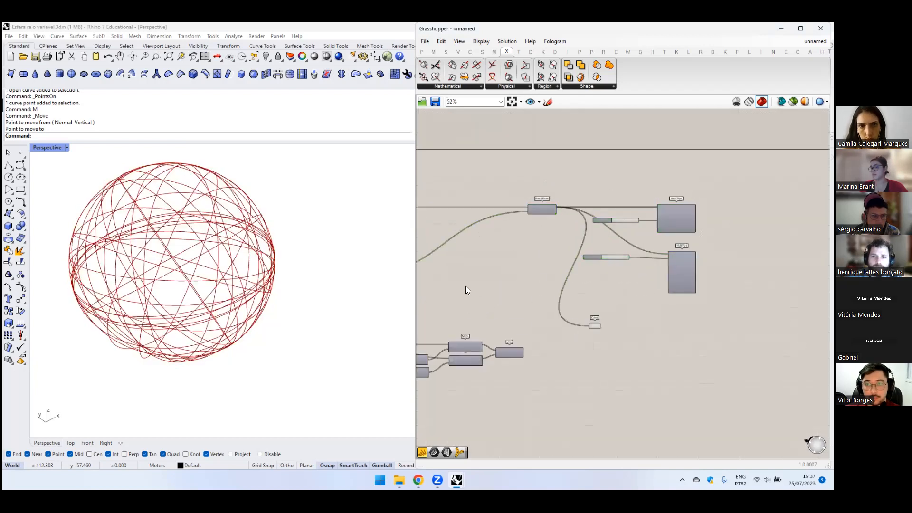
pyautogui.moveTo(466, 286); pyautogui.dragTo(712, 249, button='right')
pyautogui.scroll(-3, 703, 250)
pyautogui.scroll(10, 671, 249)
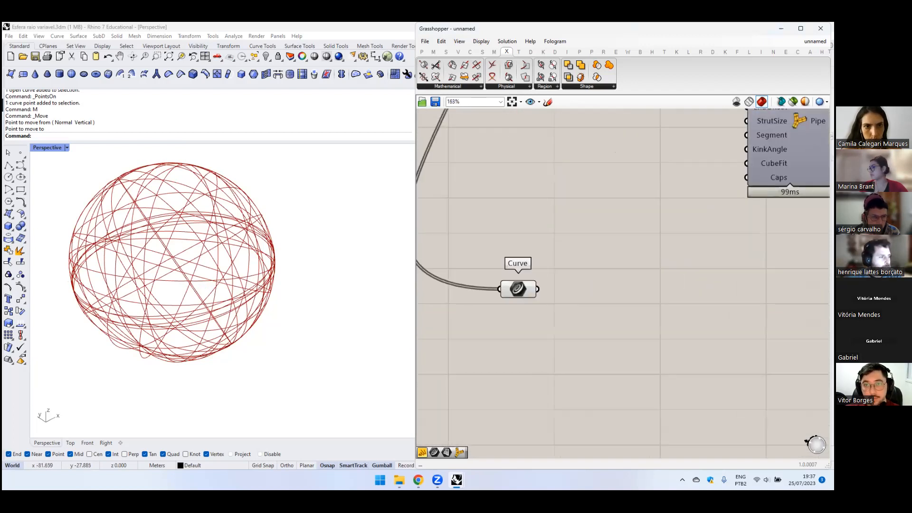
# - Add a Curve | Line intersection component beside the Curve parameter
pyautogui.doubleClick(638, 278)
pyautogui.write('curve curve')
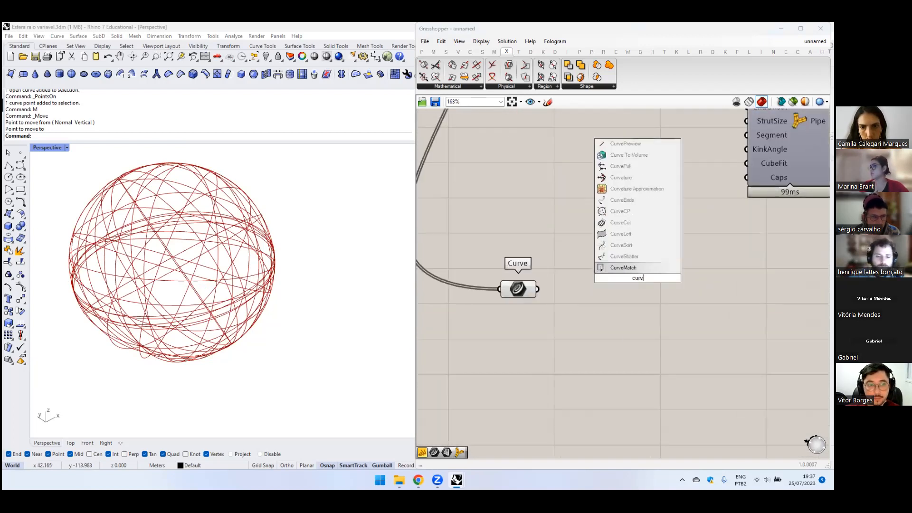
pyautogui.press('BackSpace')
pyautogui.press('BackSpace')
pyautogui.press('BackSpace')
pyautogui.press('BackSpace')
pyautogui.press('BackSpace')
pyautogui.write('line')
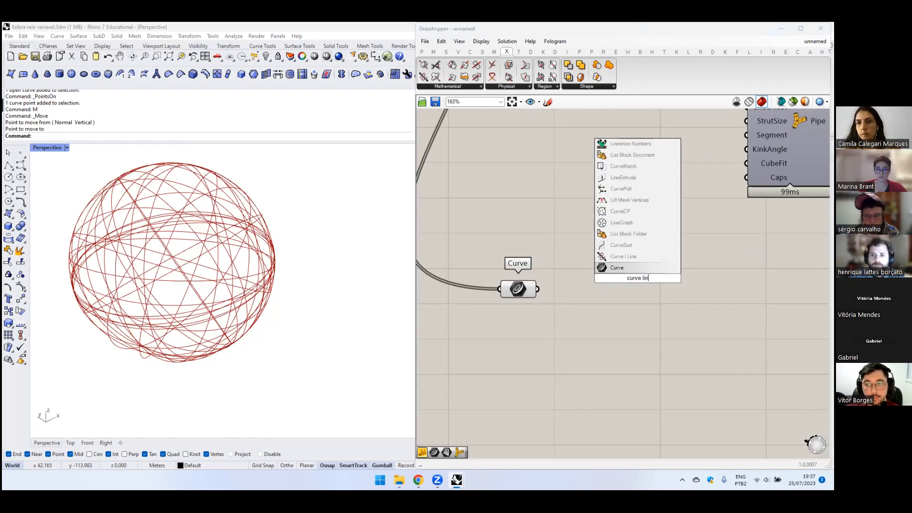
pyautogui.click(623, 256)
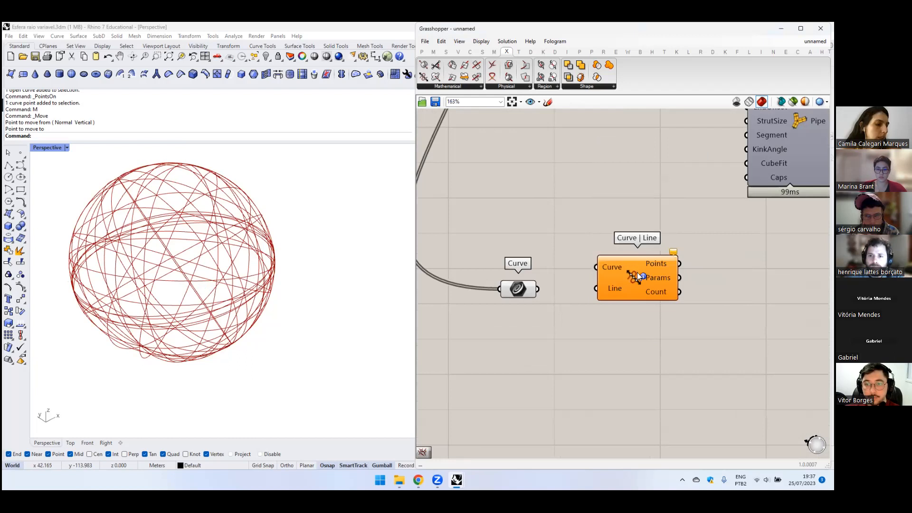
# - Add a Curve | Curve intersection component, delete the Curve | Line component, and place Curve | Curve beside the Curve parameter
pyautogui.click(503, 86)
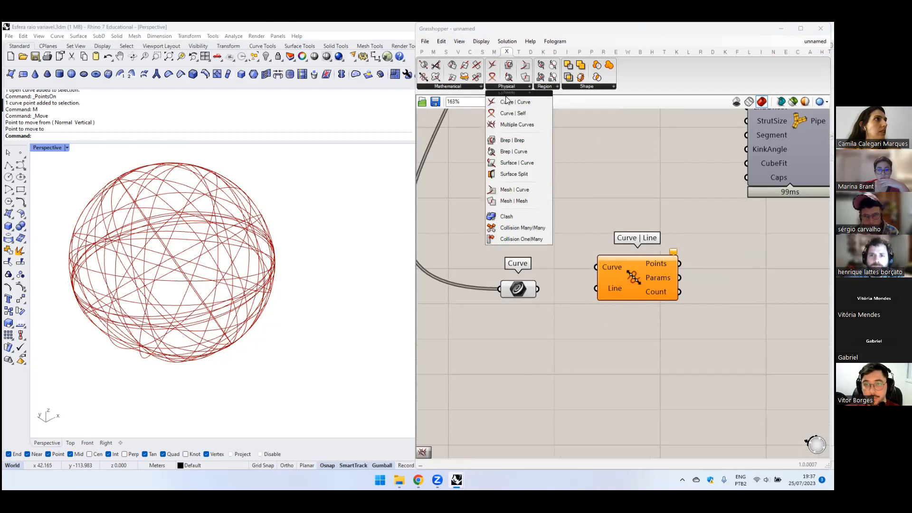
pyautogui.moveTo(506, 102); pyautogui.dragTo(602, 196)
pyautogui.click(634, 268)
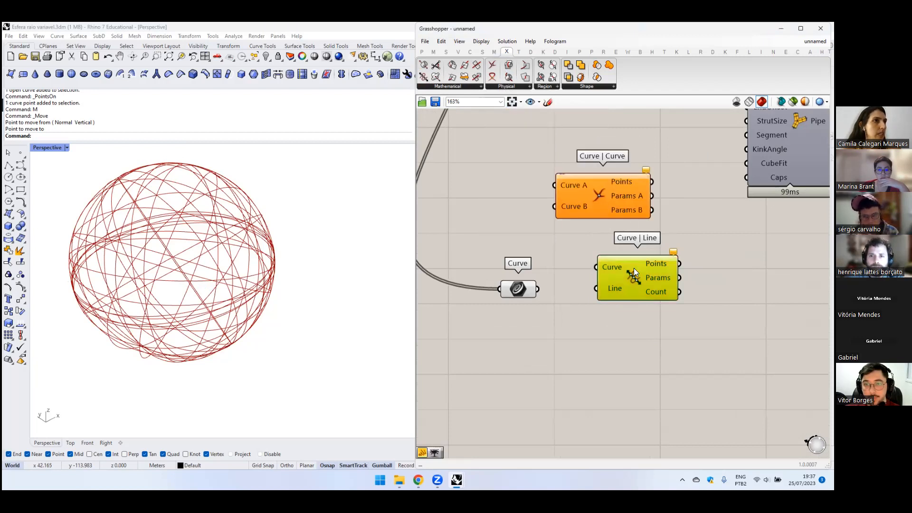
pyautogui.moveTo(638, 281); pyautogui.dragTo(614, 282, button='right')
pyautogui.press('Delete')
pyautogui.moveTo(579, 186); pyautogui.dragTo(601, 306)
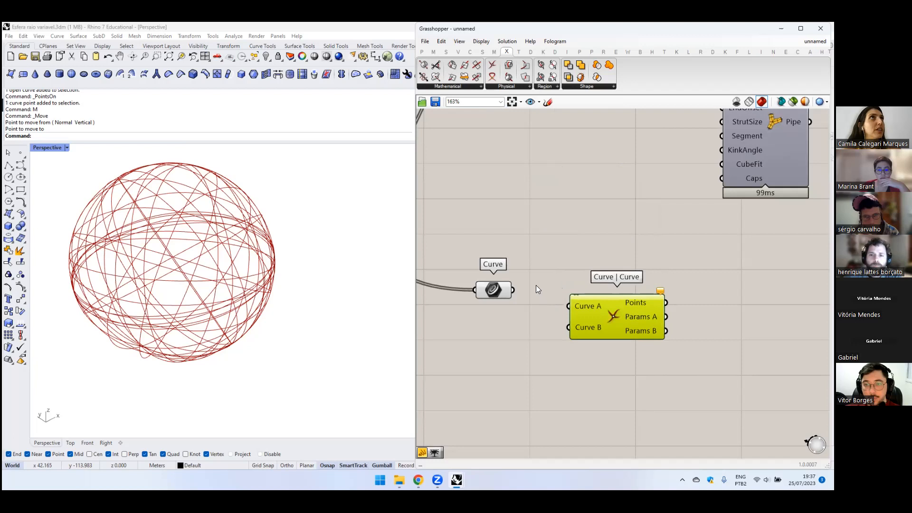
# - Inspect the Curve parameter's data in a temporary enlarged panel and delete that panel again
pyautogui.scroll(-2, 536, 288)
pyautogui.doubleClick(541, 362)
pyautogui.write('/')
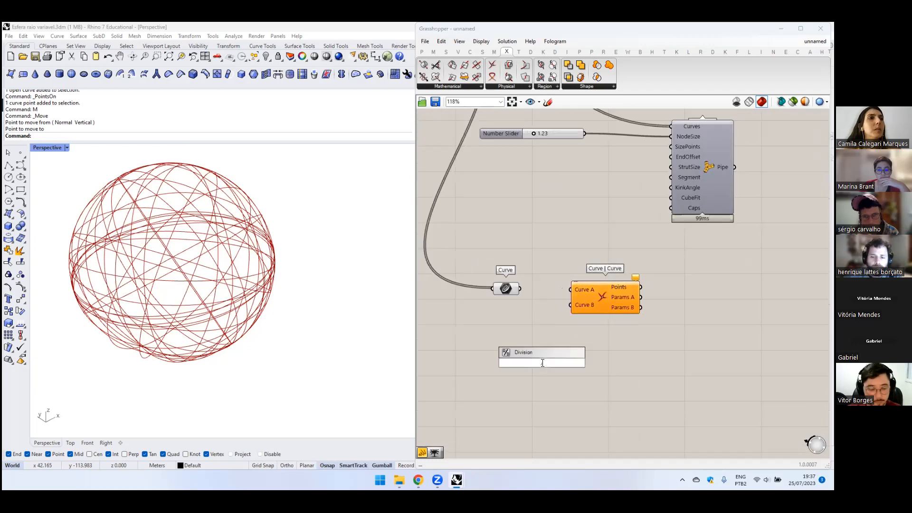
pyautogui.write('/')
pyautogui.press('Return')
pyautogui.moveTo(520, 288); pyautogui.dragTo(500, 362)
pyautogui.moveTo(573, 382); pyautogui.dragTo(554, 313, button='right')
pyautogui.moveTo(565, 320); pyautogui.dragTo(609, 433)
pyautogui.click(541, 346)
pyautogui.press('Delete')
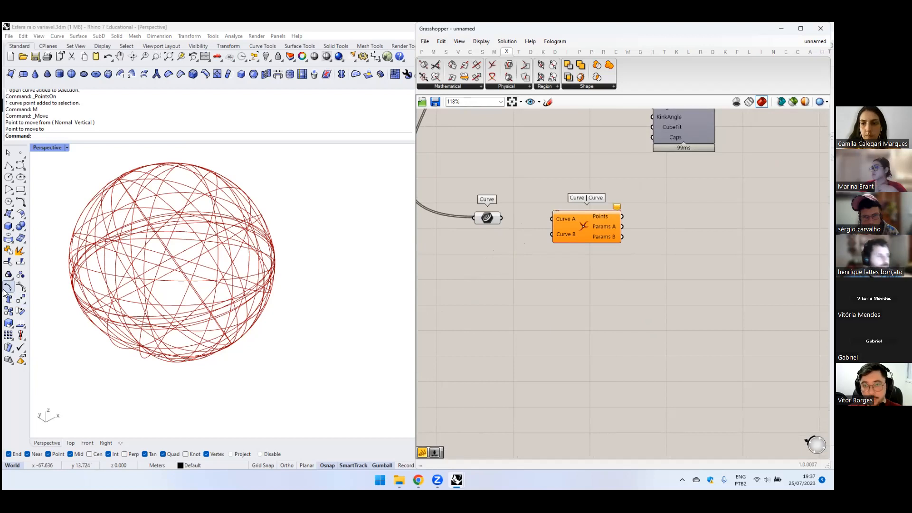
# - Feed the Curve parameter into both the Curve A and Curve B inputs of Curve | Curve
pyautogui.moveTo(513, 213); pyautogui.dragTo(491, 222, button='right')
pyautogui.moveTo(552, 227); pyautogui.dragTo(548, 250)
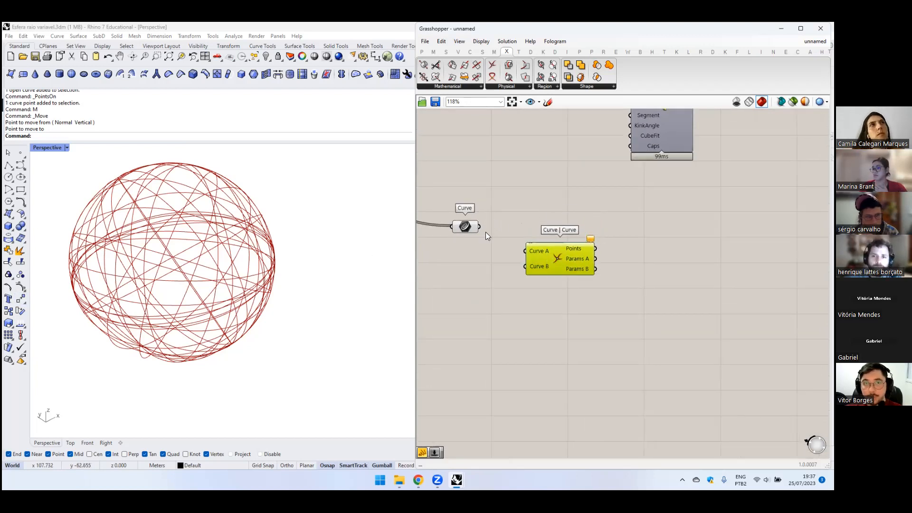
pyautogui.hotkey('ctrl', 'z')
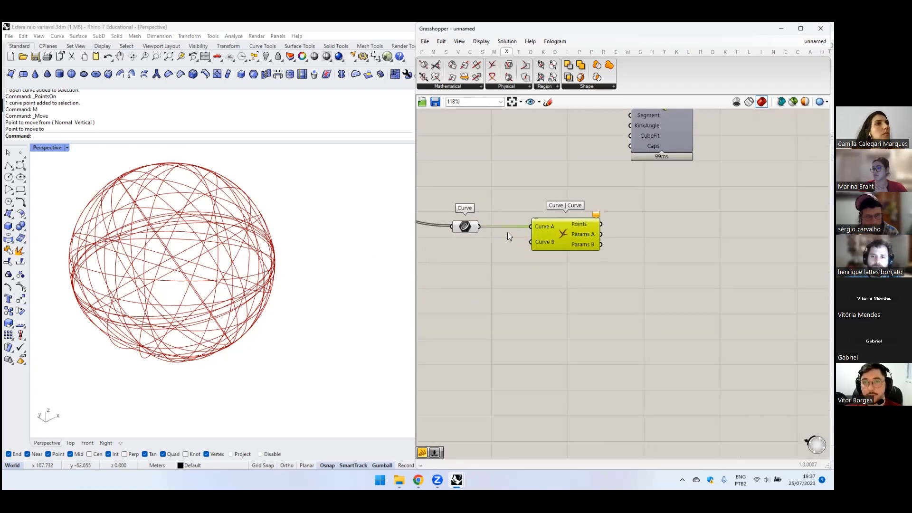
pyautogui.click(476, 226)
pyautogui.moveTo(483, 226); pyautogui.dragTo(555, 261)
# - Graft the Curve B input of Curve | Curve, align the component with the Curve parameter, and view the intersection points on the sphere
pyautogui.rightClick(535, 266)
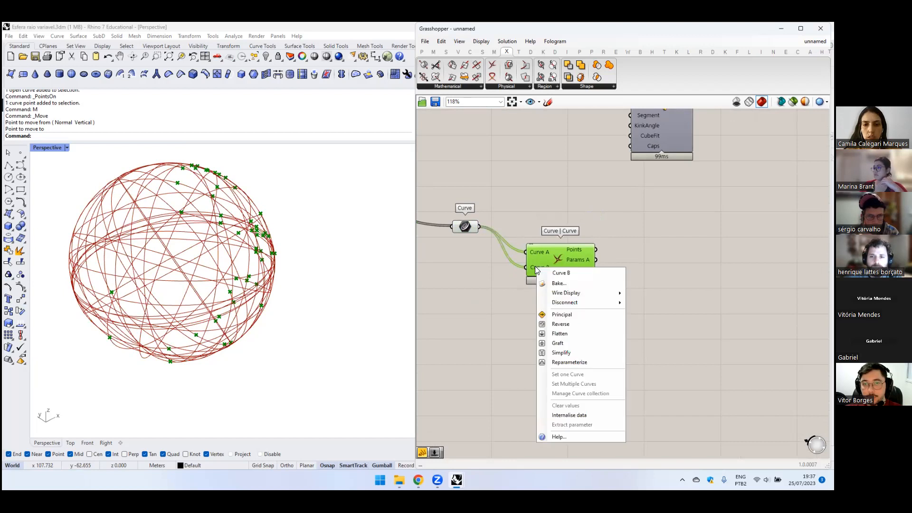
pyautogui.click(560, 343)
pyautogui.click(552, 306)
pyautogui.moveTo(533, 271); pyautogui.dragTo(539, 235)
pyautogui.moveTo(272, 212); pyautogui.dragTo(296, 325, button='right')
pyautogui.keyDown('shift'); pyautogui.moveTo(291, 163); pyautogui.dragTo(292, 215, button='right'); pyautogui.keyUp('shift')
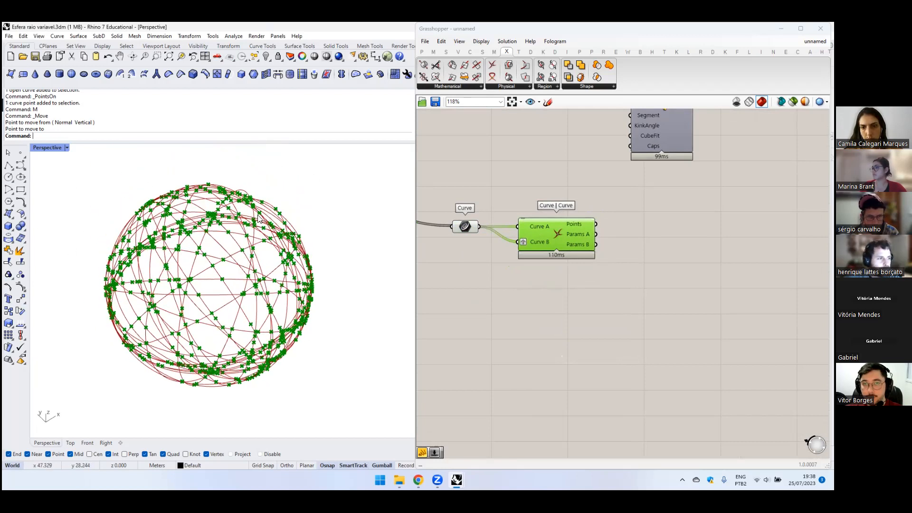
# - Add a Shatter component and place it well beyond the outputs of Curve | Curve
pyautogui.doubleClick(618, 332)
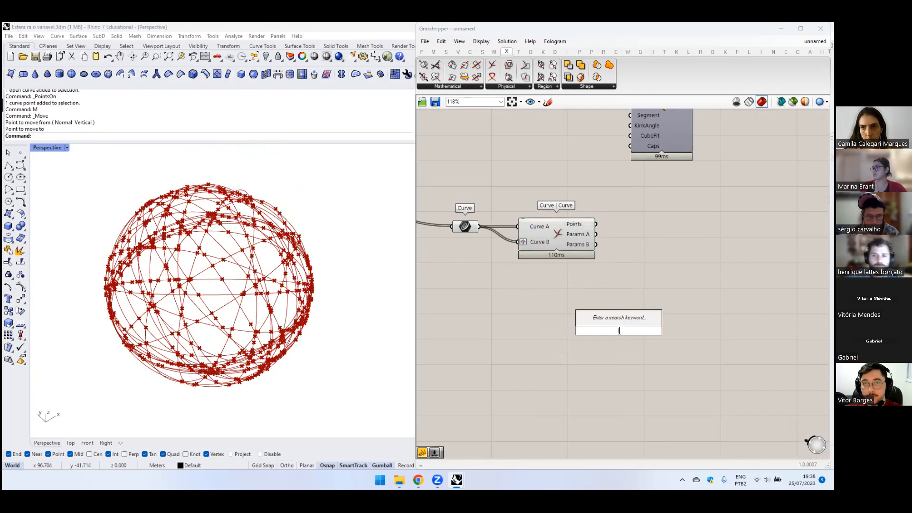
pyautogui.write('shatte')
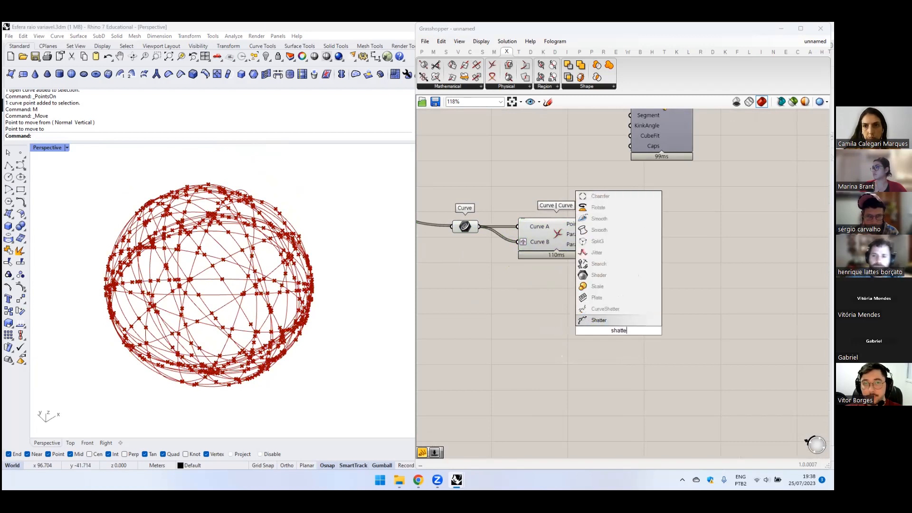
pyautogui.click(597, 320)
pyautogui.moveTo(613, 329); pyautogui.dragTo(687, 228)
pyautogui.moveTo(547, 246); pyautogui.dragTo(558, 247)
pyautogui.moveTo(655, 236); pyautogui.dragTo(546, 249, button='right')
pyautogui.moveTo(577, 239); pyautogui.dragTo(615, 238)
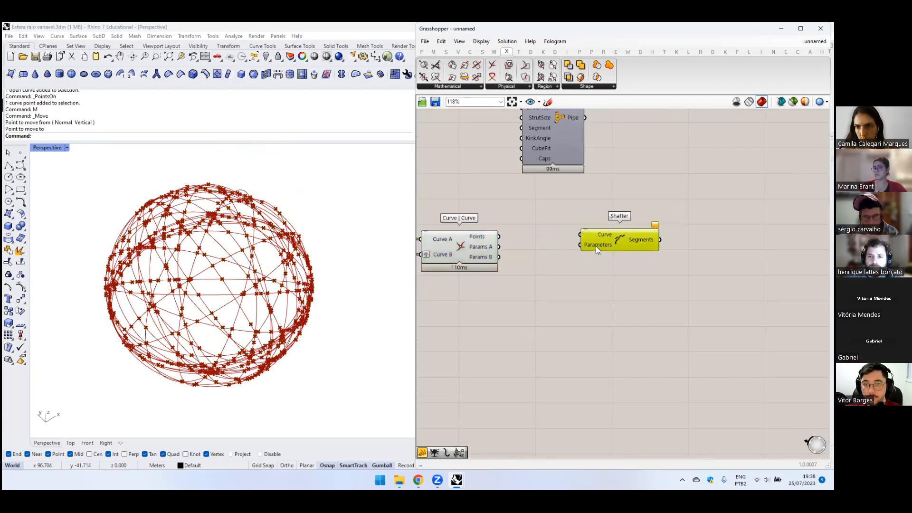
# - Move Curve | Curve slightly lower and feed the Curve parameter into Shatter's Curve input
pyautogui.moveTo(595, 244)
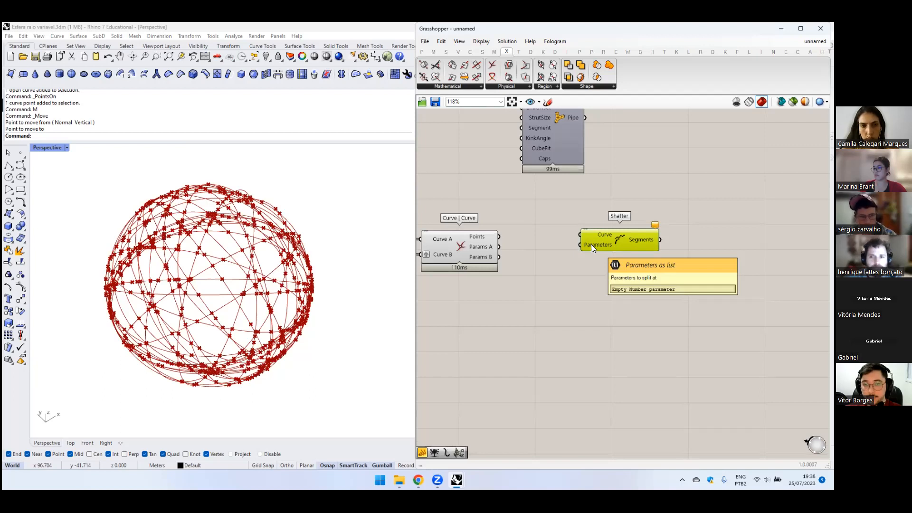
pyautogui.moveTo(477, 247); pyautogui.dragTo(566, 258, button='right')
pyautogui.moveTo(549, 266); pyautogui.dragTo(549, 286)
pyautogui.moveTo(705, 255); pyautogui.dragTo(740, 266)
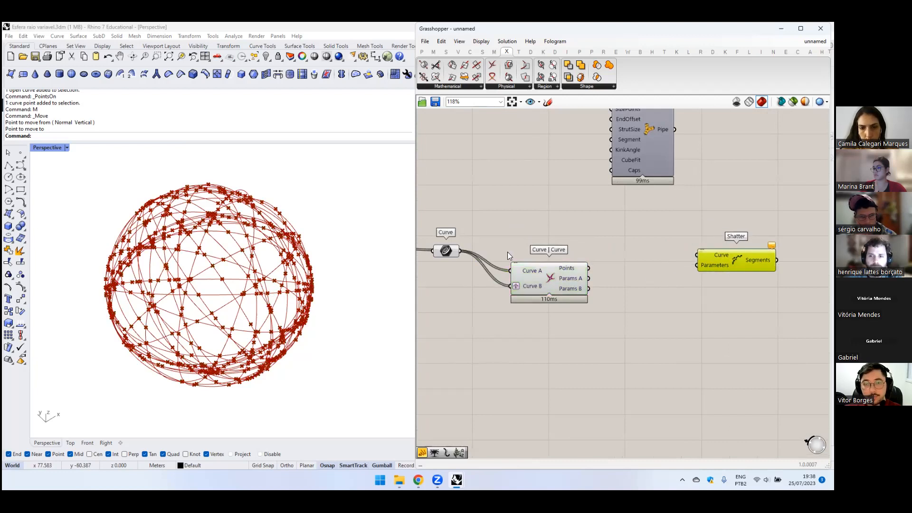
pyautogui.moveTo(461, 251); pyautogui.dragTo(713, 256)
pyautogui.click(668, 298)
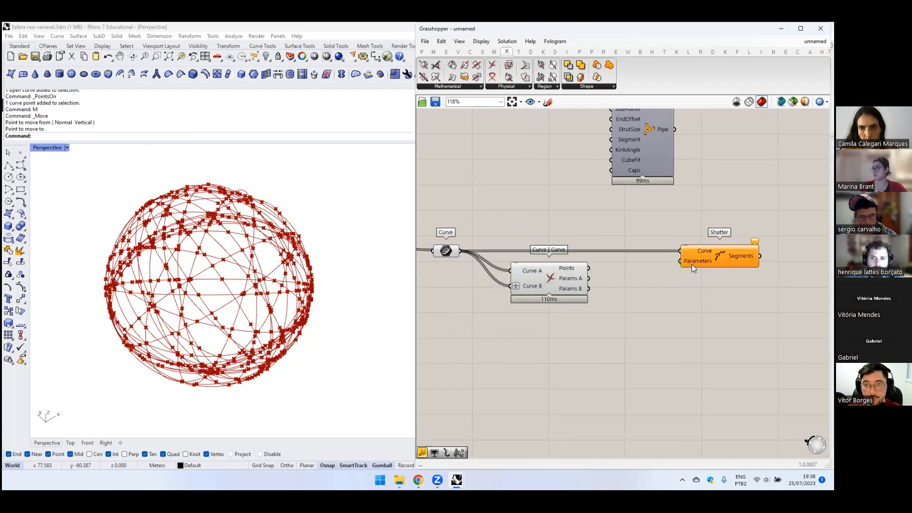
# - Add a panel fed from Params A of Curve | Curve, enlarge it, and place it below Shatter
pyautogui.doubleClick(601, 337)
pyautogui.write('//')
pyautogui.press('Return')
pyautogui.moveTo(597, 289); pyautogui.dragTo(544, 274, button='right')
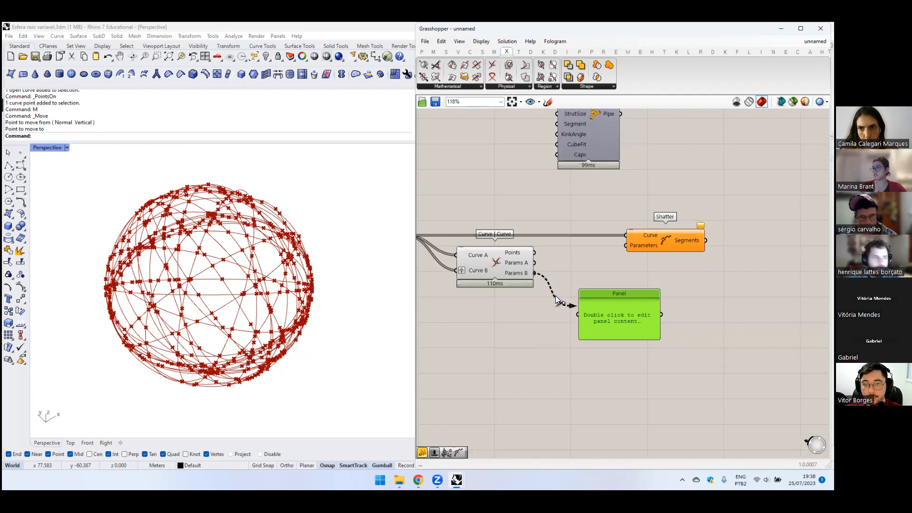
pyautogui.moveTo(535, 263); pyautogui.dragTo(578, 314)
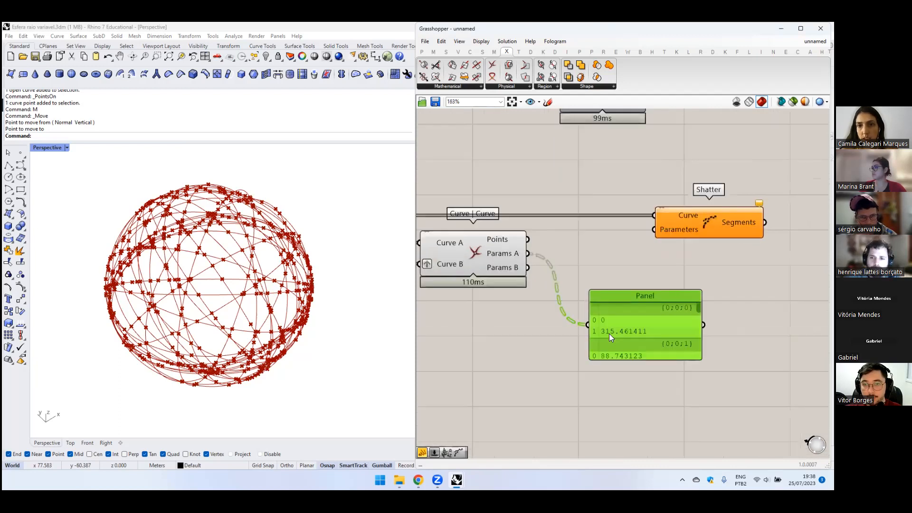
pyautogui.moveTo(617, 332); pyautogui.dragTo(560, 270, button='right')
pyautogui.moveTo(597, 278); pyautogui.dragTo(612, 432)
pyautogui.moveTo(548, 269); pyautogui.dragTo(613, 285, button='right')
pyautogui.moveTo(611, 273); pyautogui.dragTo(705, 249)
# - Add a Path Mapper fed from Params A, give it a null mapping, and place it between Curve | Curve and Shatter
pyautogui.doubleClick(540, 292)
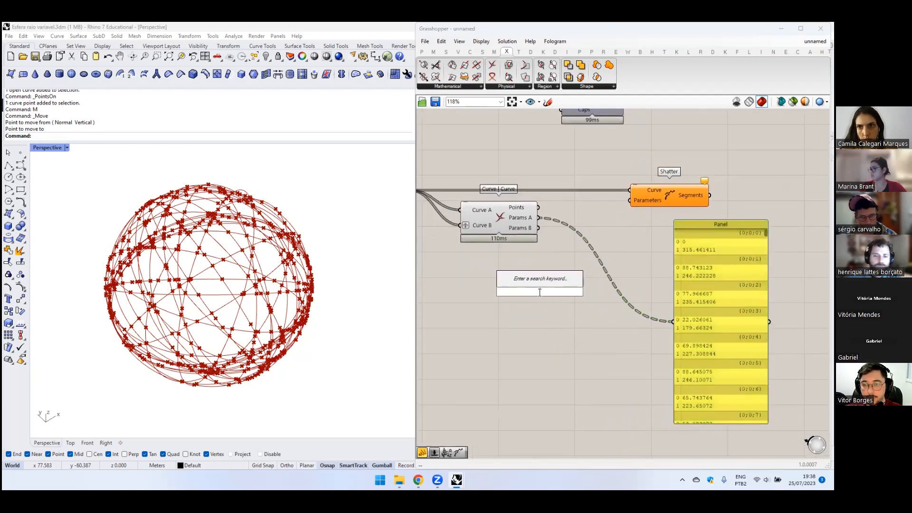
pyautogui.write('path mapper')
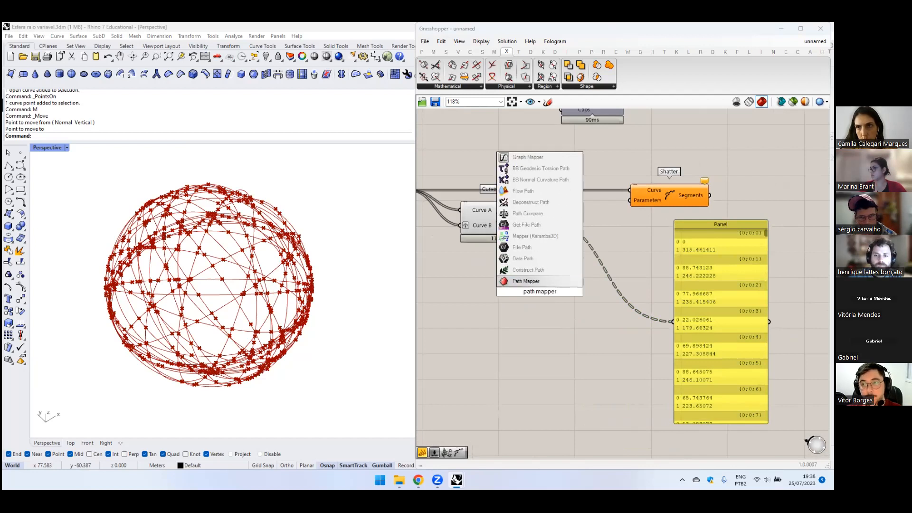
pyautogui.press('Return')
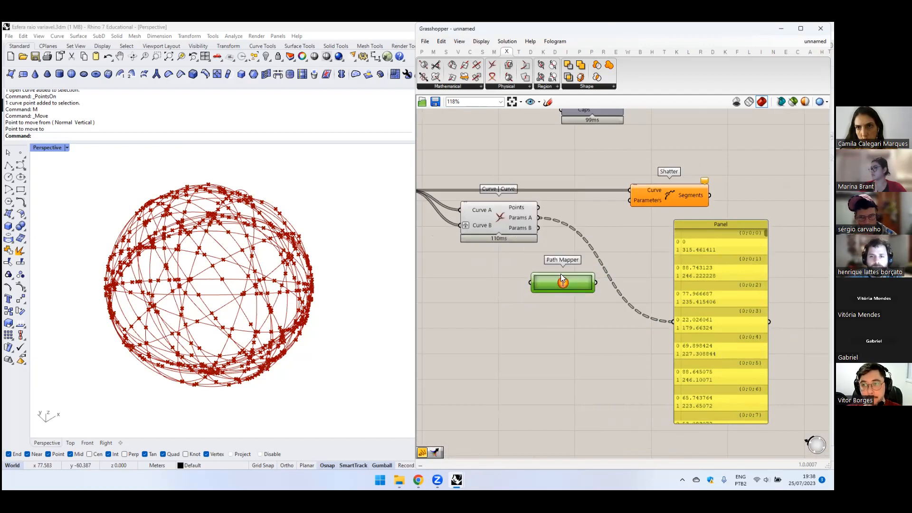
pyautogui.moveTo(527, 290); pyautogui.dragTo(531, 284)
pyautogui.rightClick(553, 281)
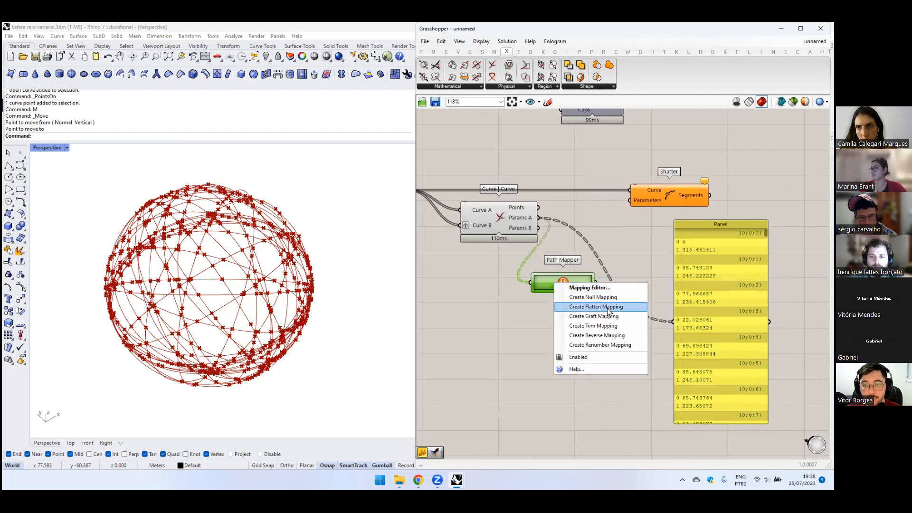
pyautogui.click(602, 298)
pyautogui.moveTo(584, 258); pyautogui.dragTo(569, 279, button='right')
pyautogui.moveTo(551, 304); pyautogui.dragTo(647, 262)
pyautogui.moveTo(667, 288); pyautogui.dragTo(645, 283, button='right')
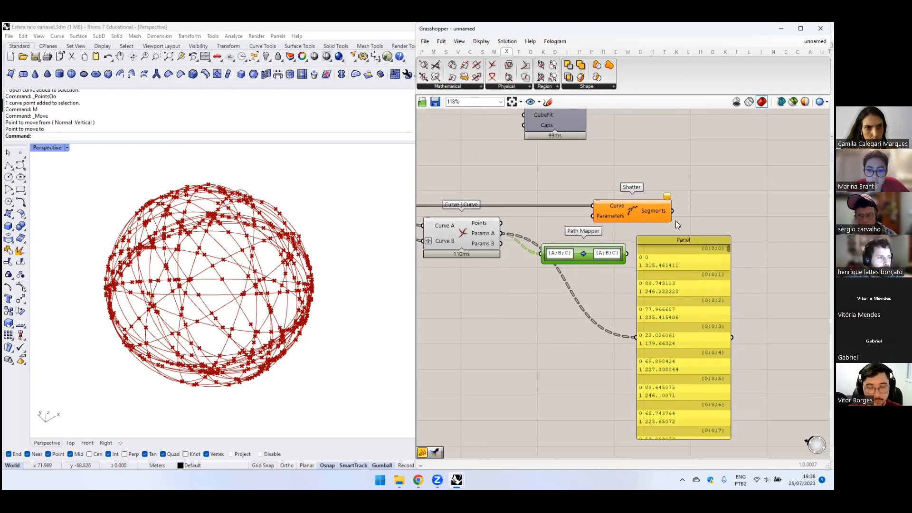
pyautogui.moveTo(506, 209); pyautogui.dragTo(573, 216, button='right')
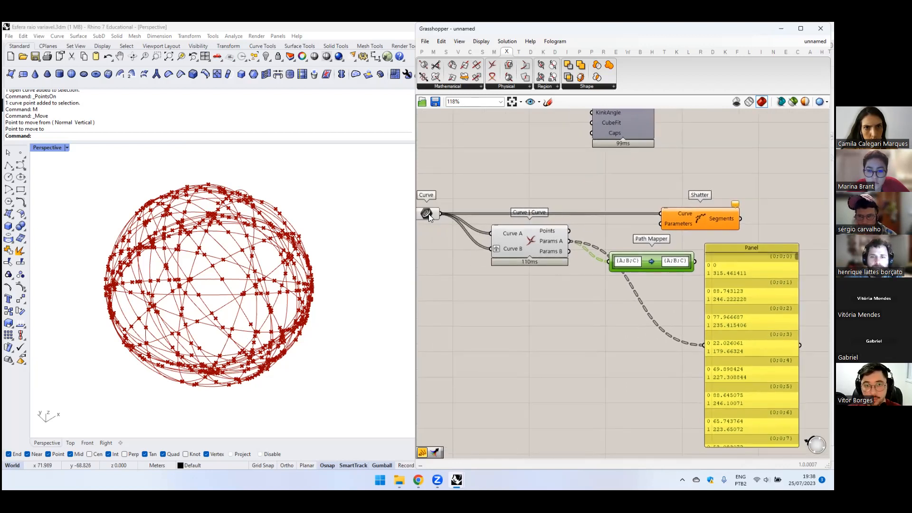
pyautogui.moveTo(429, 214)
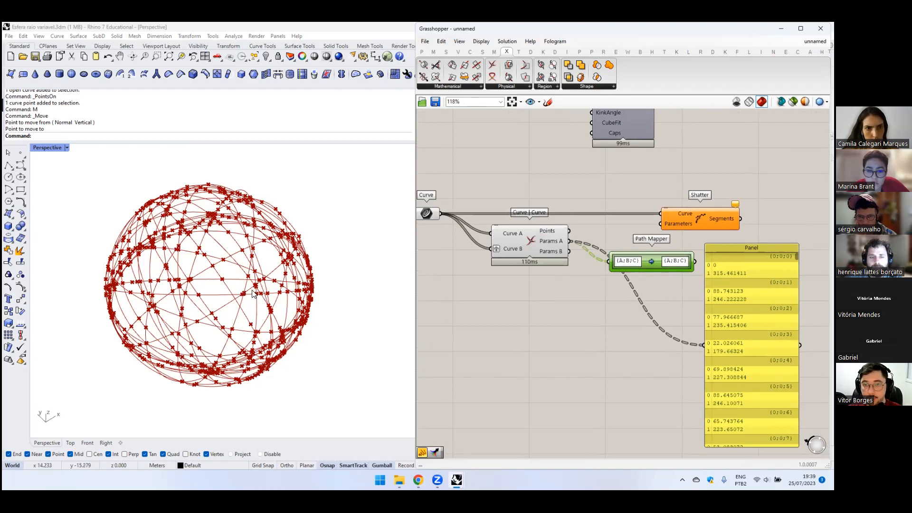
pyautogui.scroll(1, 202, 336)
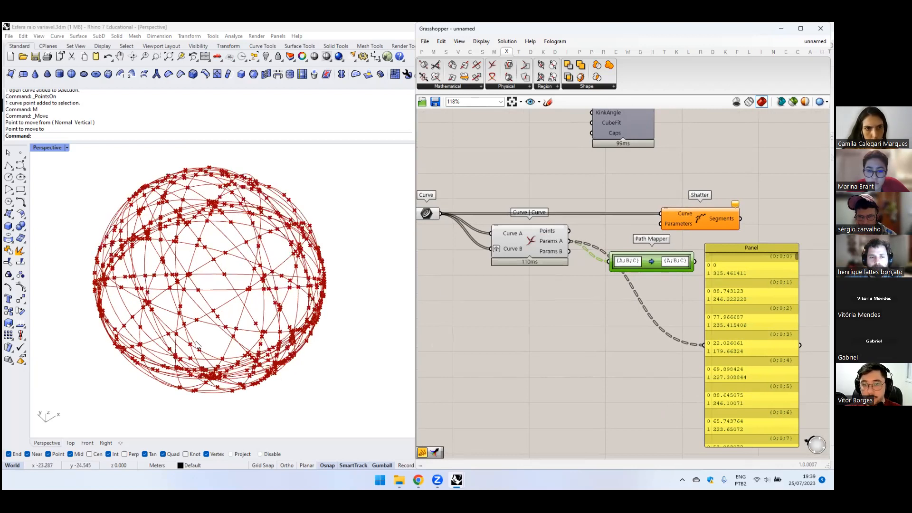
pyautogui.moveTo(197, 357); pyautogui.dragTo(208, 382, button='right')
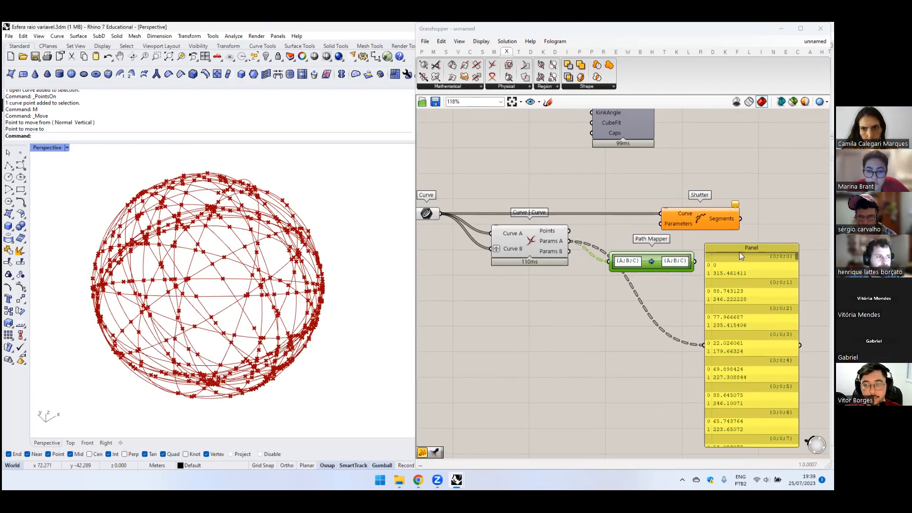
pyautogui.click(667, 174)
# - Feed the panel from the Curve parameter instead of Params A, and graft Shatter's Curve input
pyautogui.scroll(-1, 550, 222)
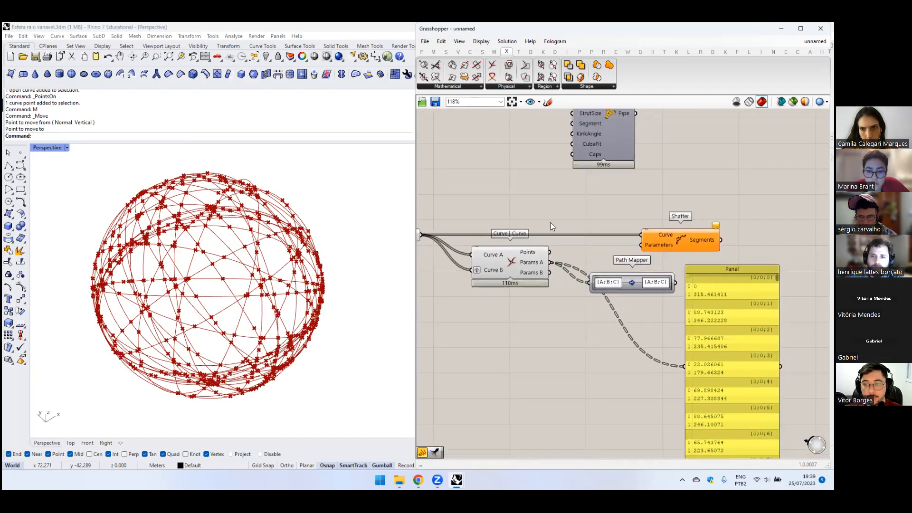
pyautogui.moveTo(423, 235); pyautogui.dragTo(650, 347)
pyautogui.moveTo(649, 345); pyautogui.dragTo(636, 302, button='right')
pyautogui.moveTo(689, 391); pyautogui.dragTo(691, 421)
pyautogui.scroll(-1, 674, 292)
pyautogui.moveTo(675, 291); pyautogui.dragTo(646, 302)
pyautogui.rightClick(623, 207)
pyautogui.click(642, 282)
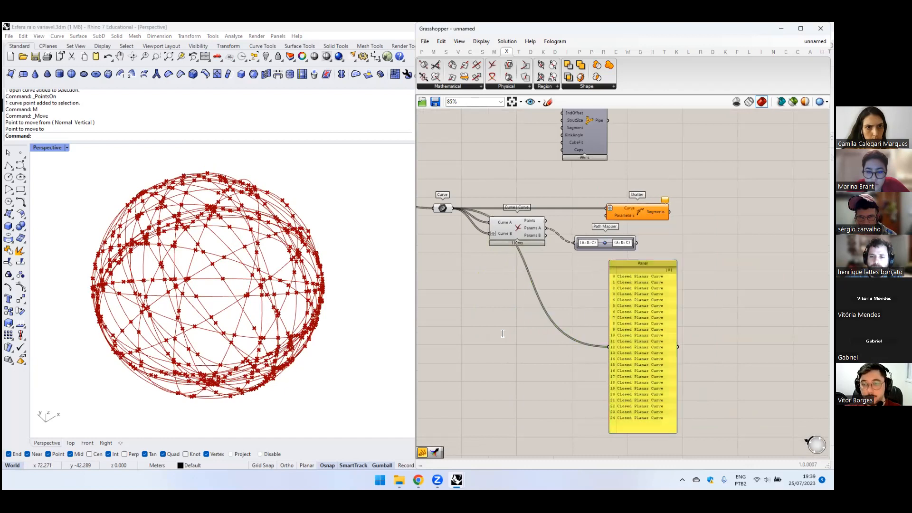
# - Add a Graft Tree component fed from the Curve parameter and show its output in the panel
pyautogui.doubleClick(502, 332)
pyautogui.write('graft')
pyautogui.press('Return')
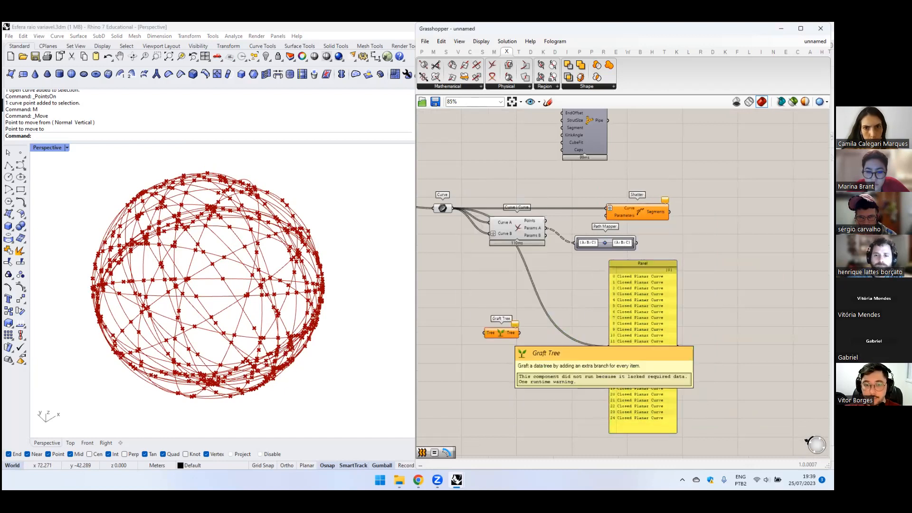
pyautogui.moveTo(482, 318); pyautogui.dragTo(485, 331)
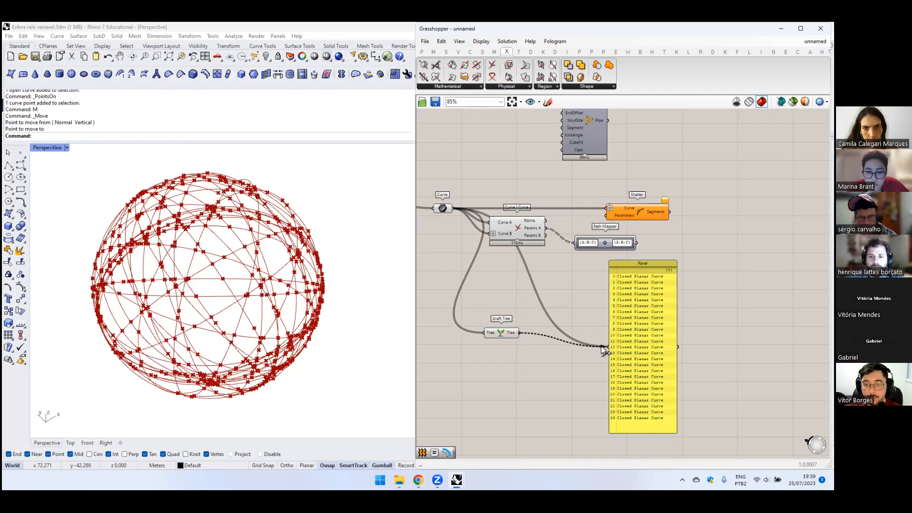
pyautogui.moveTo(600, 346); pyautogui.dragTo(608, 347)
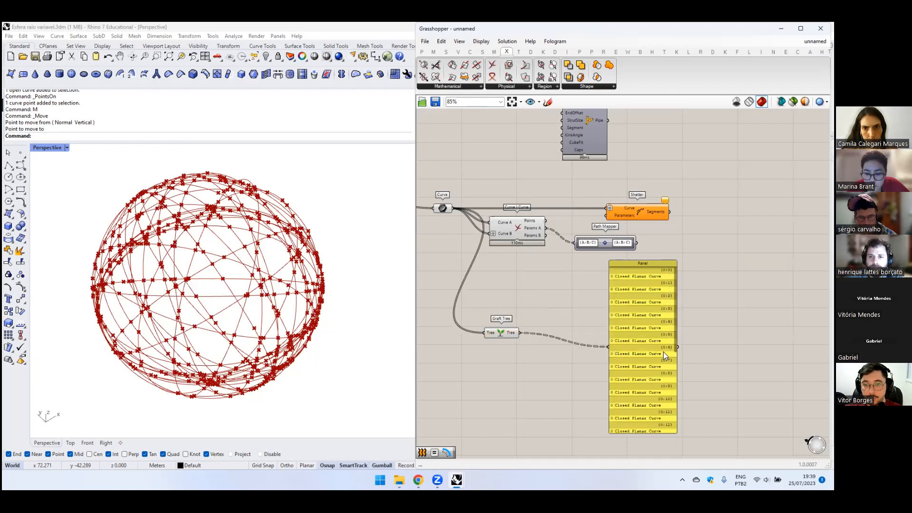
# - Simplify and flatten the data of the Curve parameter that feeds Curve | Curve and Shatter
pyautogui.rightClick(444, 208)
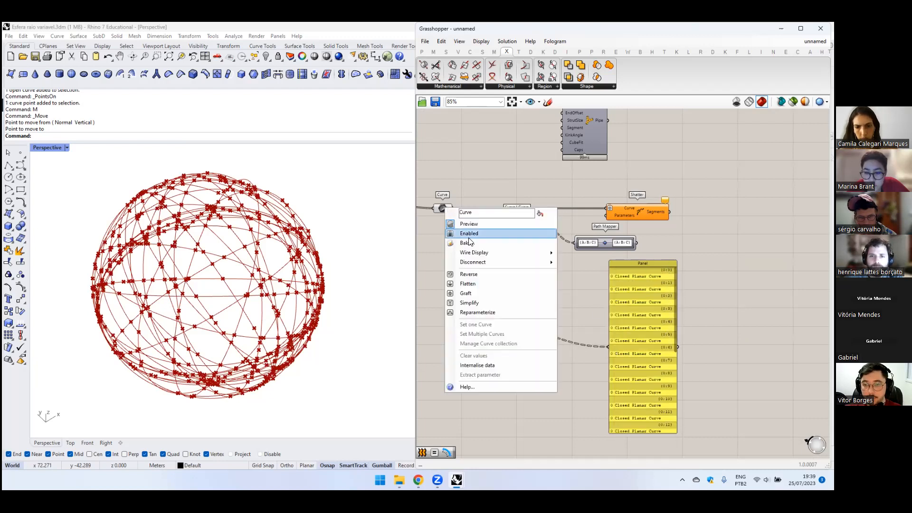
pyautogui.click(479, 303)
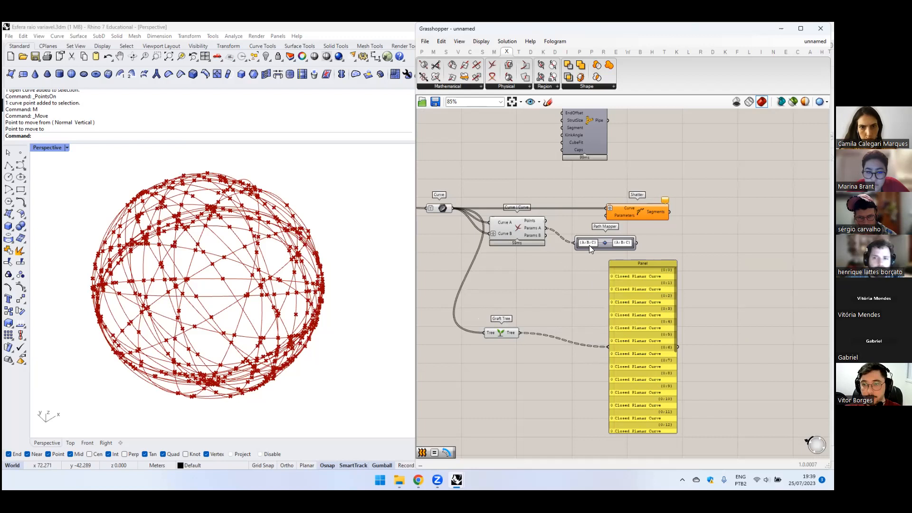
pyautogui.scroll(2, 589, 245)
pyautogui.moveTo(596, 241)
pyautogui.mouseDown()
pyautogui.moveTo(601, 236)
pyautogui.moveTo(585, 242)
pyautogui.moveTo(593, 242)
pyautogui.mouseUp()
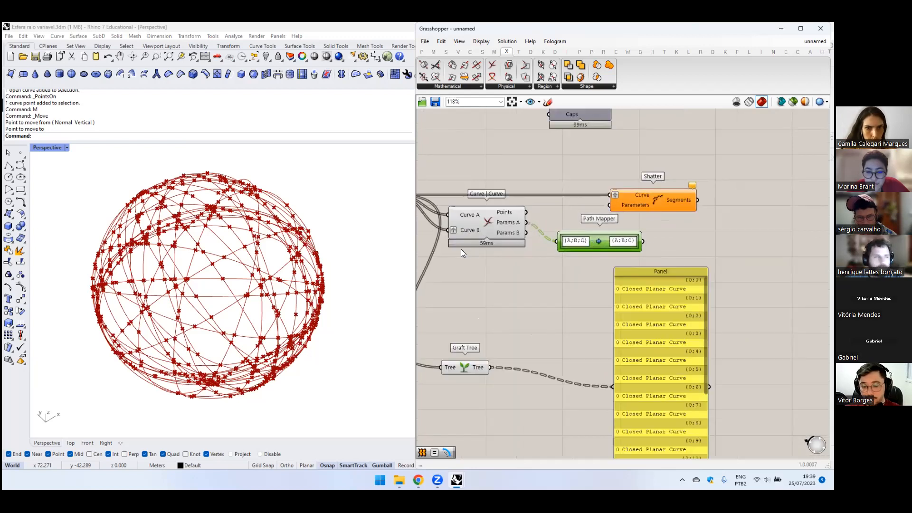
pyautogui.moveTo(452, 258); pyautogui.dragTo(613, 280, button='right')
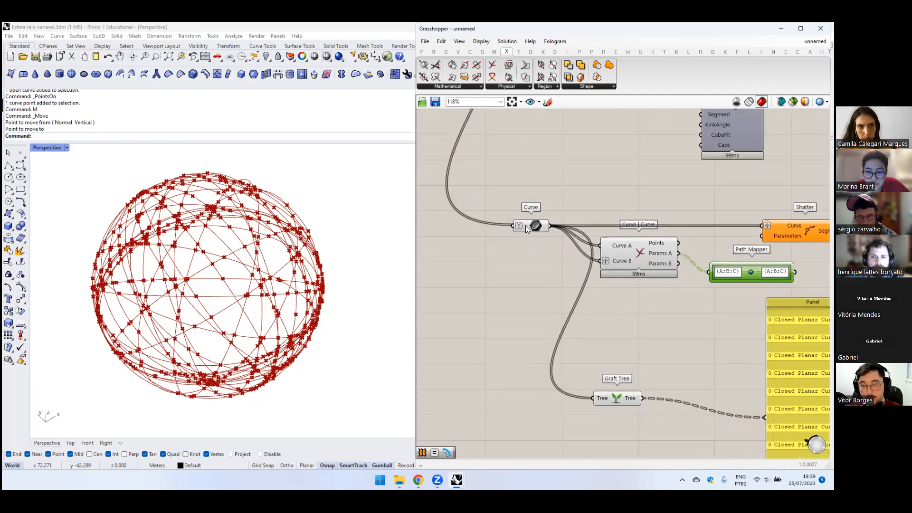
pyautogui.rightClick(525, 226)
pyautogui.click(549, 302)
pyautogui.rightClick(551, 309)
pyautogui.click(638, 293)
# - Reposition Curve | Curve and Path Mapper so the Params A wire between them runs straight
pyautogui.moveTo(639, 293); pyautogui.dragTo(521, 292, button='right')
pyautogui.moveTo(543, 260)
pyautogui.mouseDown()
pyautogui.moveTo(532, 264)
pyautogui.moveTo(538, 271)
pyautogui.mouseUp()
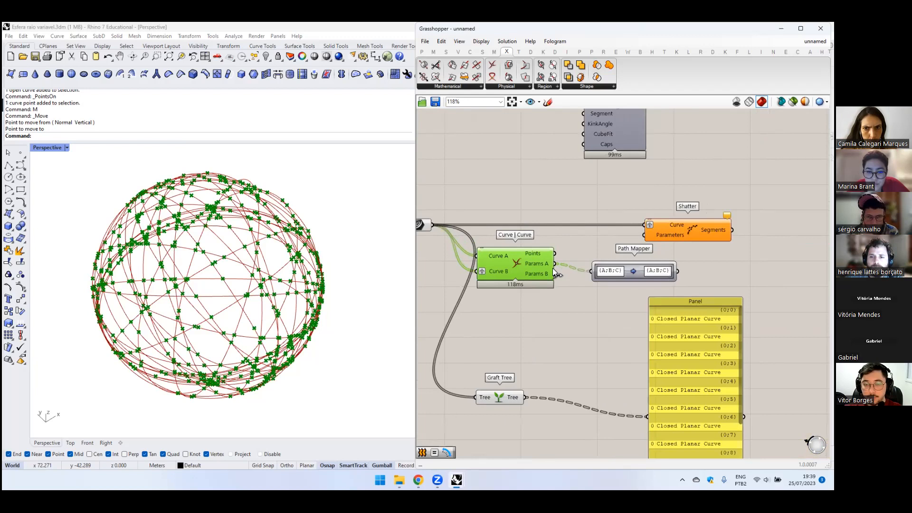
pyautogui.moveTo(612, 273); pyautogui.dragTo(604, 265)
pyautogui.moveTo(615, 264); pyautogui.dragTo(567, 256, button='right')
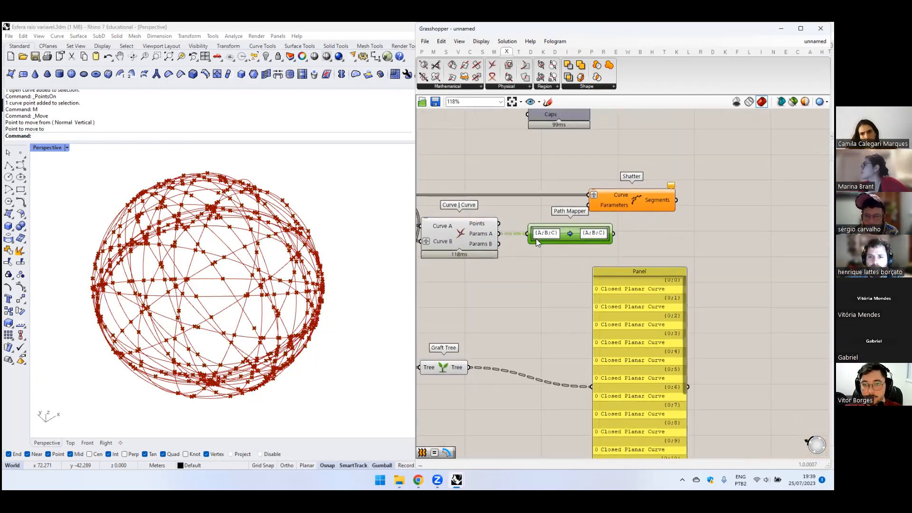
pyautogui.moveTo(575, 220); pyautogui.dragTo(561, 251, button='right')
pyautogui.moveTo(593, 233); pyautogui.dragTo(649, 234)
# - Set the Path Mapper's target to {B;C} and feed the panel from the Path Mapper's output
pyautogui.doubleClick(542, 263)
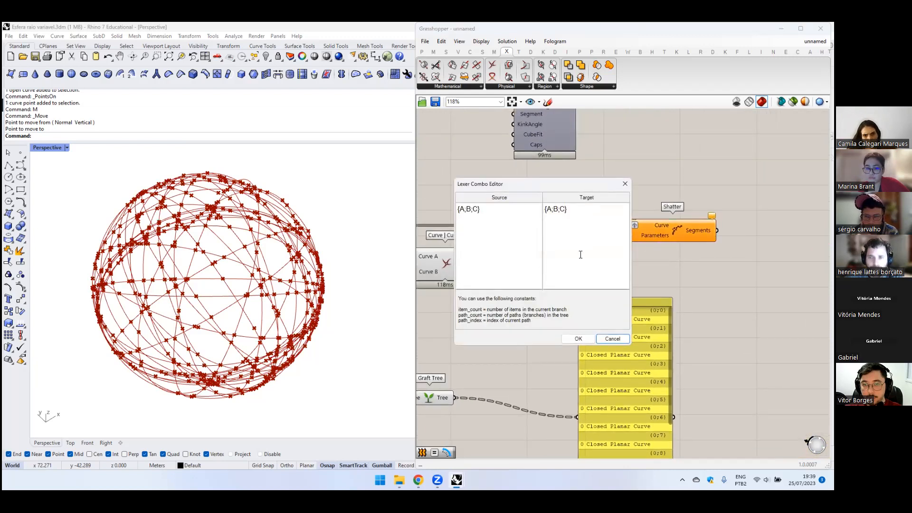
pyautogui.click(549, 209)
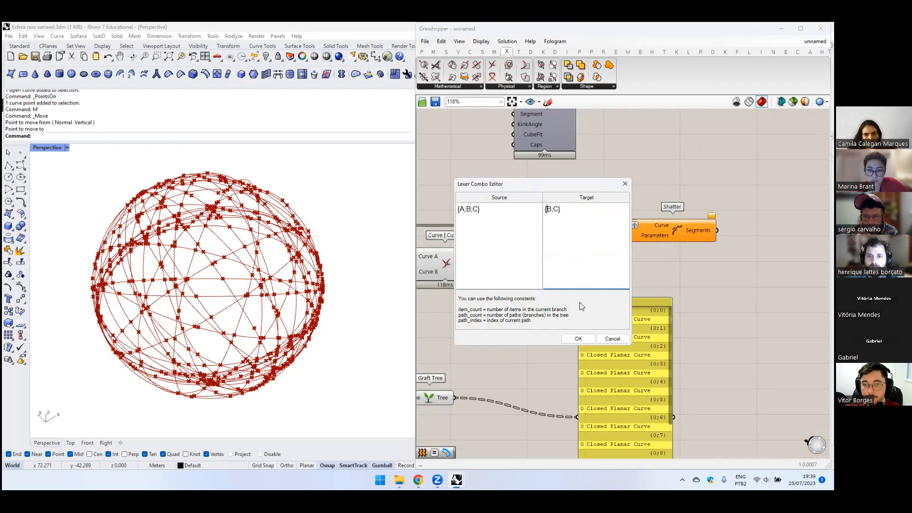
pyautogui.click(578, 338)
pyautogui.scroll(-1, 606, 264)
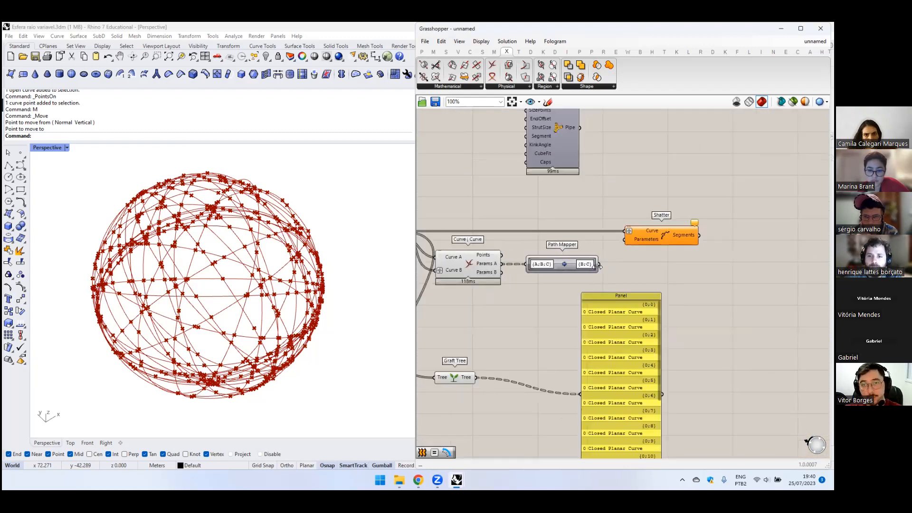
pyautogui.moveTo(588, 348); pyautogui.dragTo(584, 393)
pyautogui.moveTo(604, 346); pyautogui.dragTo(597, 300, button='right')
pyautogui.moveTo(601, 304); pyautogui.dragTo(643, 298)
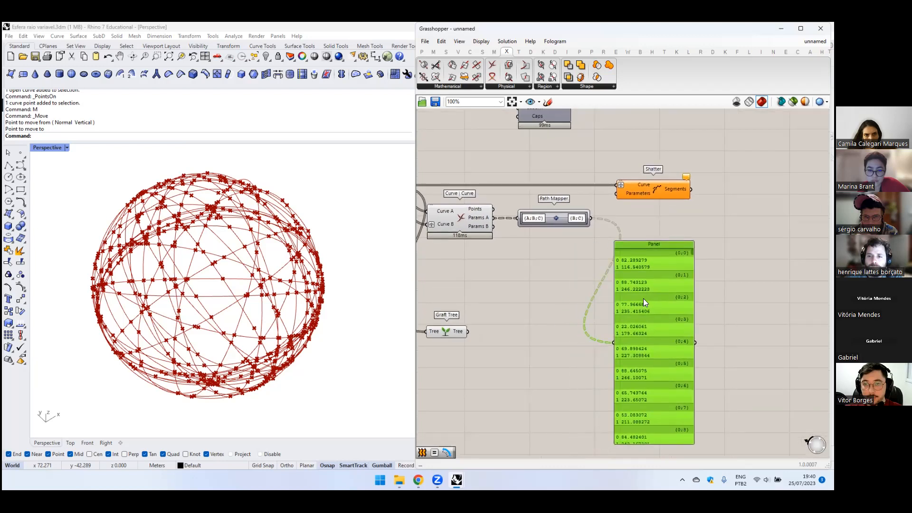
pyautogui.scroll(1, 566, 216)
# - Set the Path Mapper's target to {C}
pyautogui.doubleClick(565, 217)
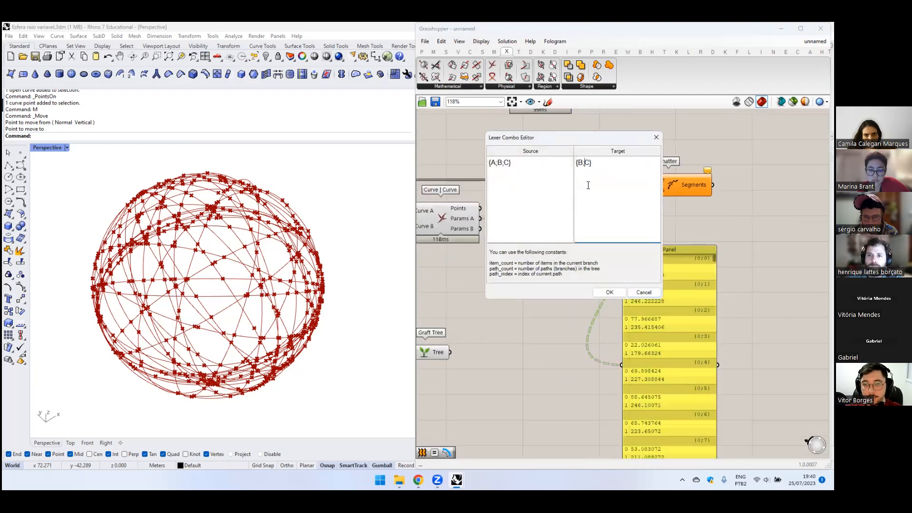
pyautogui.click(609, 292)
pyautogui.scroll(-2, 618, 266)
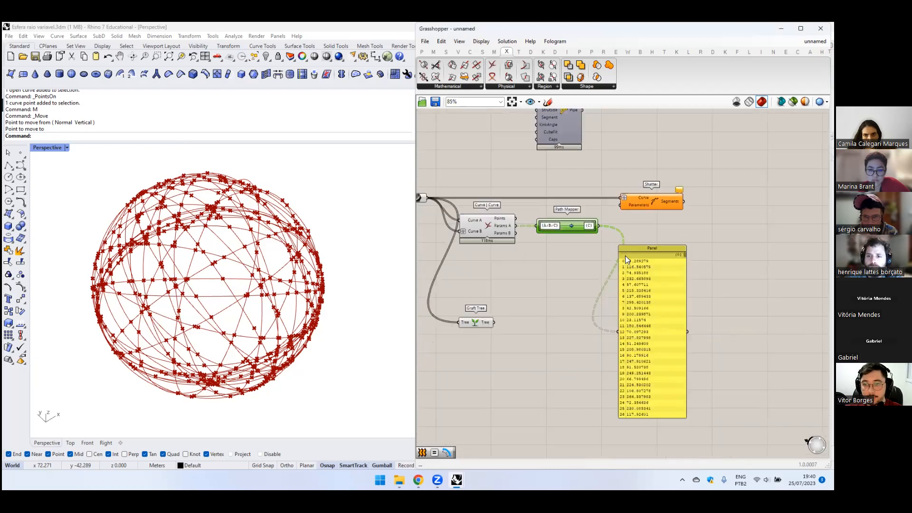
# - Move the panel farther from the Path Mapper and connect the Path Mapper's output to Shatter's Parameters input
pyautogui.moveTo(641, 196); pyautogui.dragTo(641, 194)
pyautogui.moveTo(607, 217); pyautogui.dragTo(655, 239)
pyautogui.moveTo(614, 206); pyautogui.dragTo(617, 296, button='right')
pyautogui.scroll(1, 615, 294)
pyautogui.moveTo(551, 253); pyautogui.dragTo(575, 228)
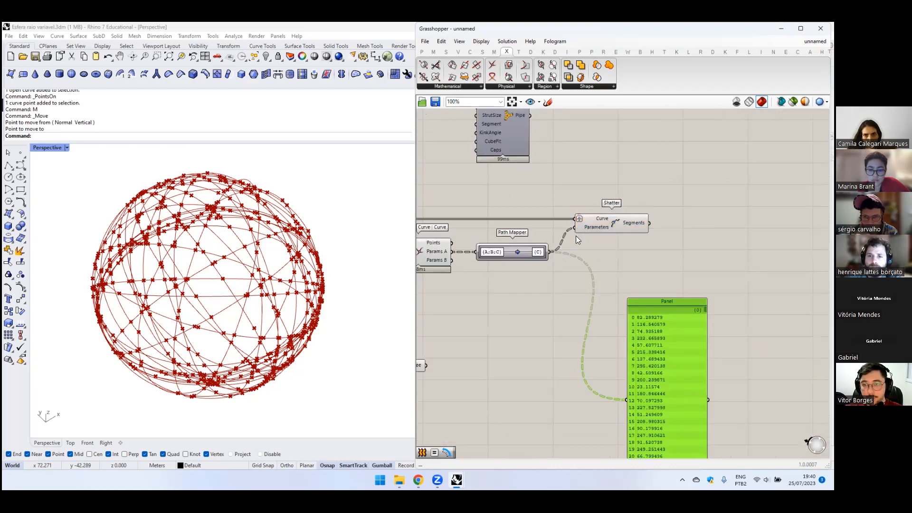
pyautogui.click(569, 248)
pyautogui.click(610, 228)
# - Delete the Graft Tree component and select Shatter
pyautogui.moveTo(513, 287); pyautogui.dragTo(613, 260, button='right')
pyautogui.moveTo(534, 327); pyautogui.dragTo(490, 354)
pyautogui.moveTo(540, 326); pyautogui.dragTo(491, 345, button='right')
pyautogui.press('Delete')
pyautogui.click(666, 216)
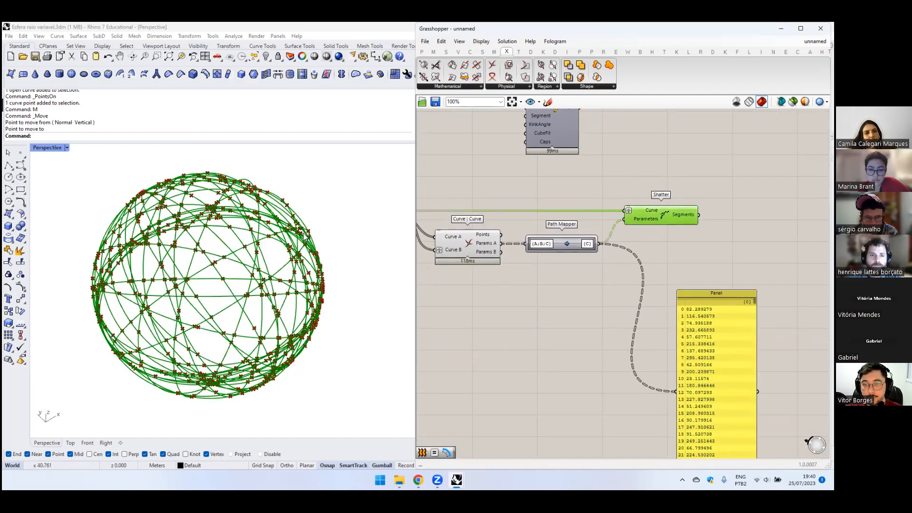
# - Hide the preview of Curve | Curve and the other components before Shatter
pyautogui.scroll(-5, 484, 197)
pyautogui.moveTo(495, 190); pyautogui.dragTo(595, 338)
pyautogui.middleClick(573, 303)
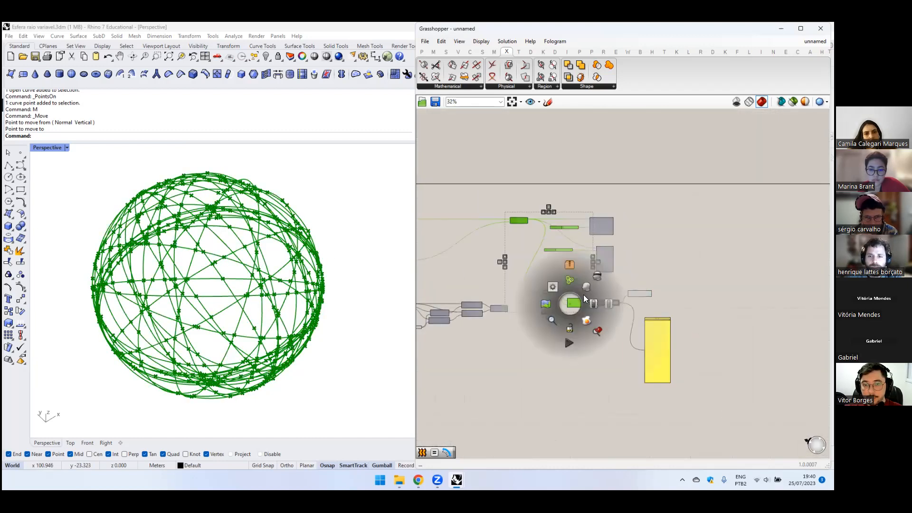
pyautogui.click(679, 284)
pyautogui.scroll(5, 635, 279)
# - Bake Shatter's segments into the Rhino document
pyautogui.click(619, 281)
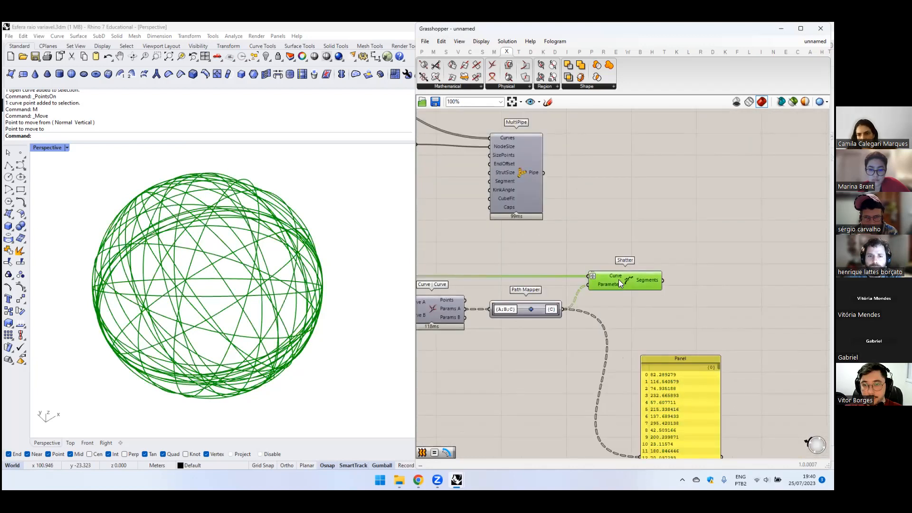
pyautogui.middleClick(620, 283)
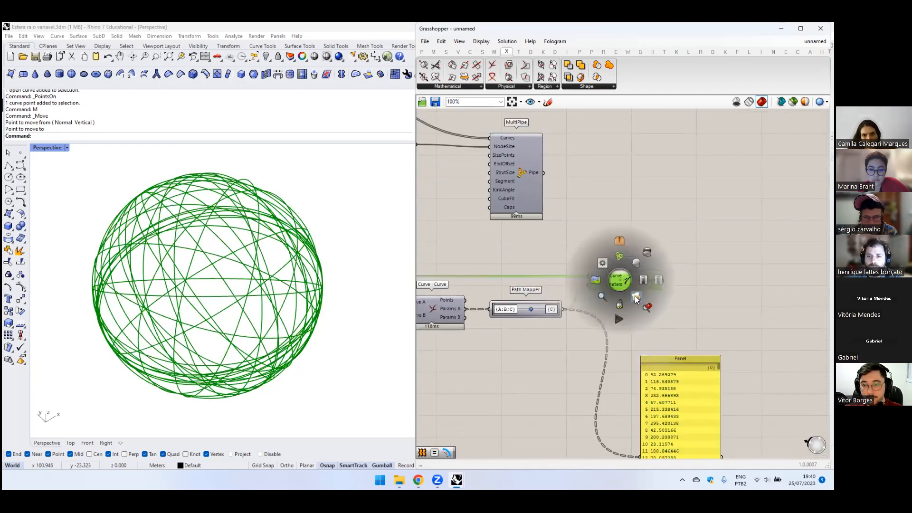
pyautogui.click(634, 296)
pyautogui.click(231, 264)
pyautogui.click(593, 250)
pyautogui.click(609, 275)
pyautogui.middleClick(610, 276)
pyautogui.click(652, 233)
# - Select one baked segment and zoom to it to examine where it ends at the crossings
pyautogui.click(228, 261)
pyautogui.click(250, 279)
pyautogui.moveTo(221, 274); pyautogui.dragTo(258, 245, button='right')
pyautogui.write('z')
pyautogui.press('Return')
pyautogui.write('s')
pyautogui.press('Return')
# - Delete the baked segment between the two crossings and select the curve in the same place
pyautogui.click(237, 218)
pyautogui.click(180, 251)
pyautogui.click(252, 276)
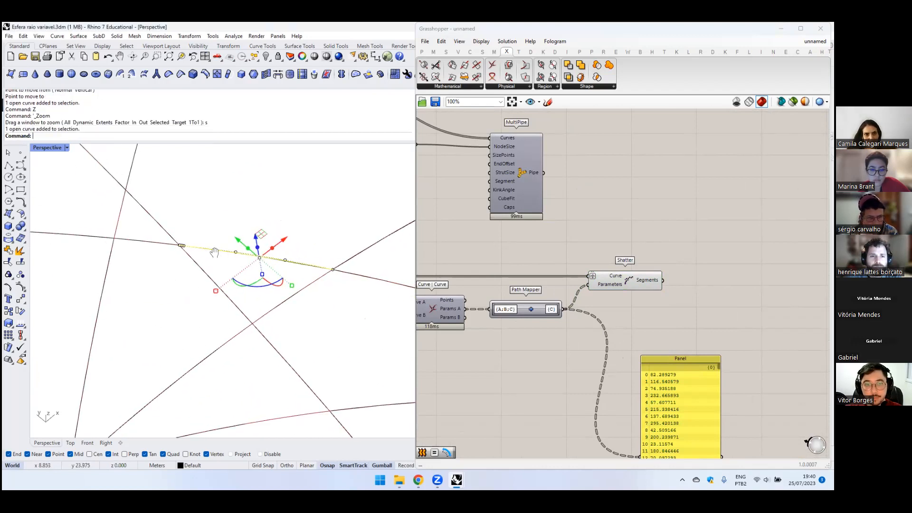
pyautogui.press('Delete')
pyautogui.click(269, 266)
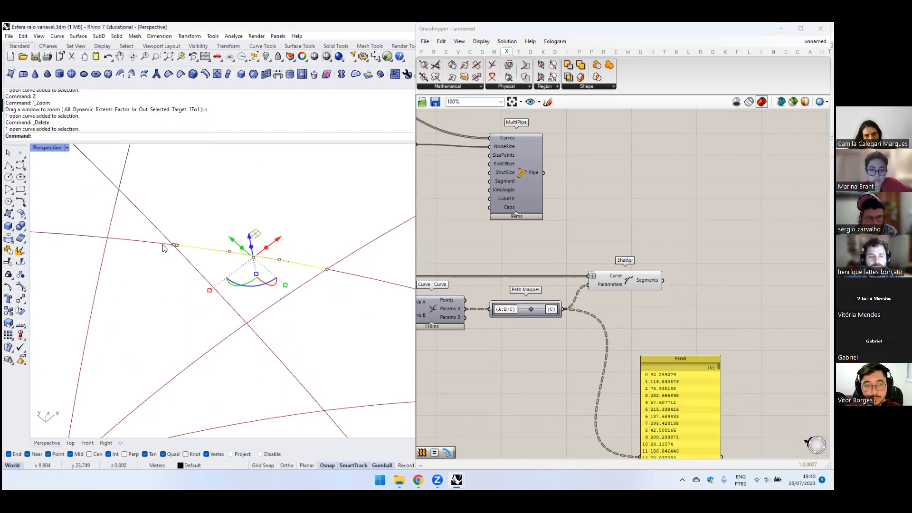
# - Delete all baked curves from the Rhino document and remove the panel from the Grasshopper canvas
pyautogui.scroll(-3, 160, 233)
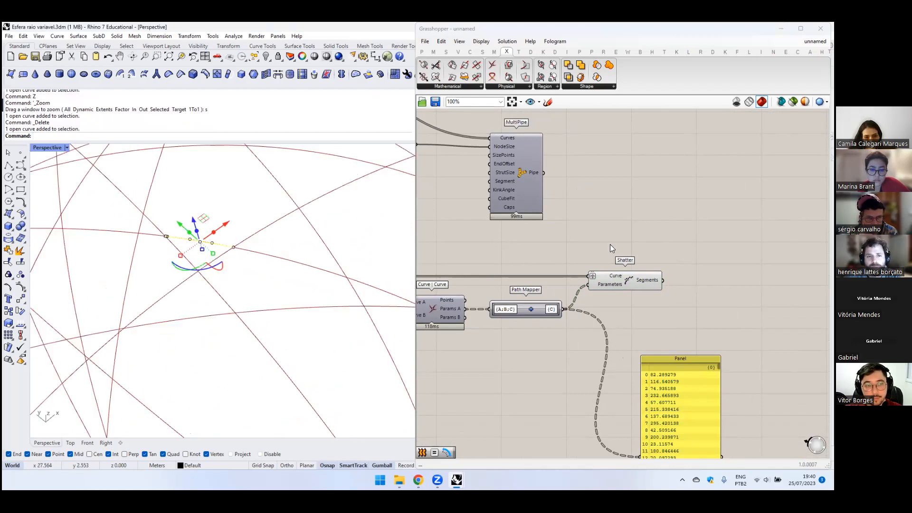
pyautogui.scroll(-3, 610, 248)
pyautogui.scroll(-5, 247, 233)
pyautogui.moveTo(188, 197); pyautogui.dragTo(375, 365)
pyautogui.press('Delete')
pyautogui.click(658, 327)
pyautogui.press('Delete')
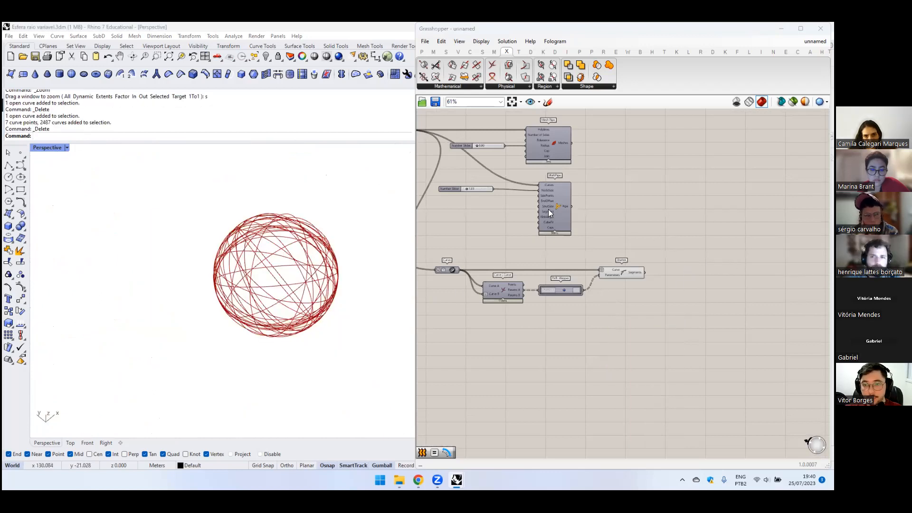
# - Copy MultiPipe with its NodeSize slider to beyond Shatter and connect Shatter's Segments to the copy's Curves input
pyautogui.scroll(1, 550, 212)
pyautogui.click(556, 196)
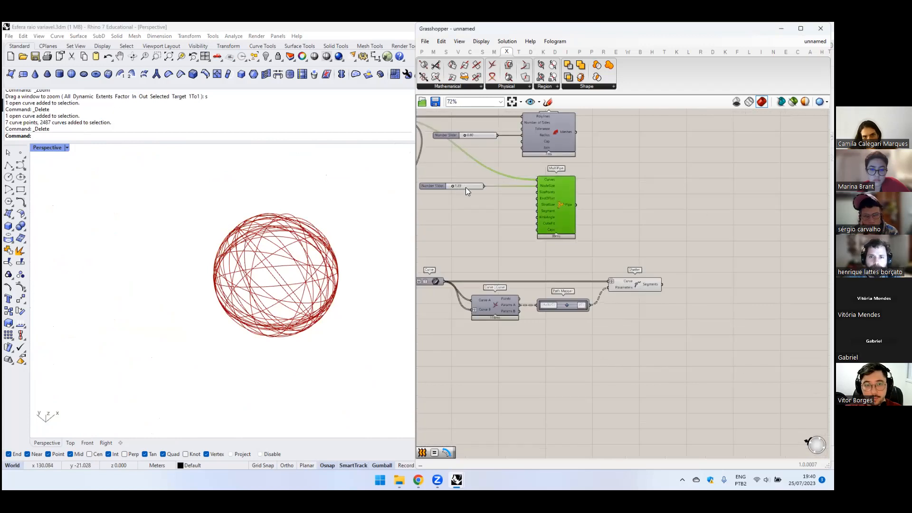
pyautogui.keyDown('shift'); pyautogui.click(429, 185); pyautogui.keyUp('shift')
pyautogui.keyDown('alt'); pyautogui.moveTo(564, 207); pyautogui.dragTo(716, 279); pyautogui.keyUp('alt')
pyautogui.scroll(2, 737, 300)
pyautogui.moveTo(612, 303); pyautogui.dragTo(667, 310)
# - Turn on the preview of the copied MultiPipe and turn off the preview of Shatter
pyautogui.click(744, 297)
pyautogui.middleClick(743, 296)
pyautogui.scroll(1, 744, 296)
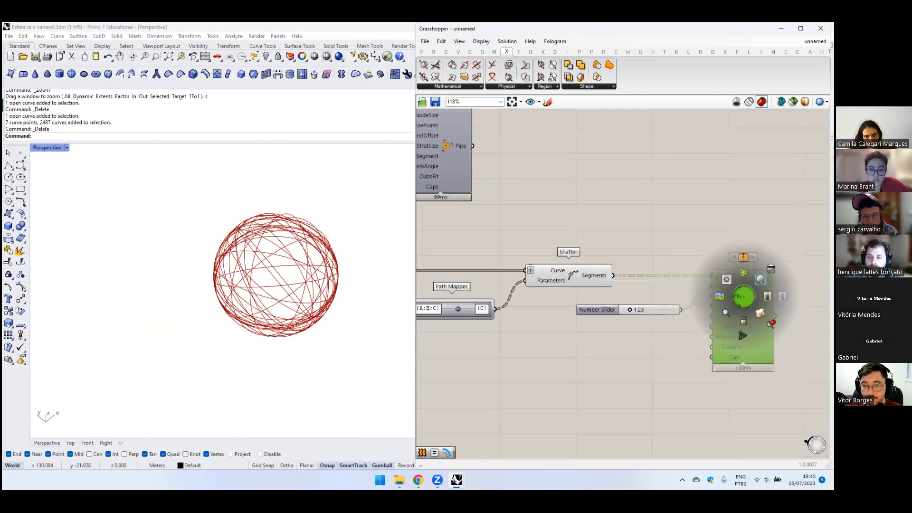
pyautogui.middleClick(572, 277)
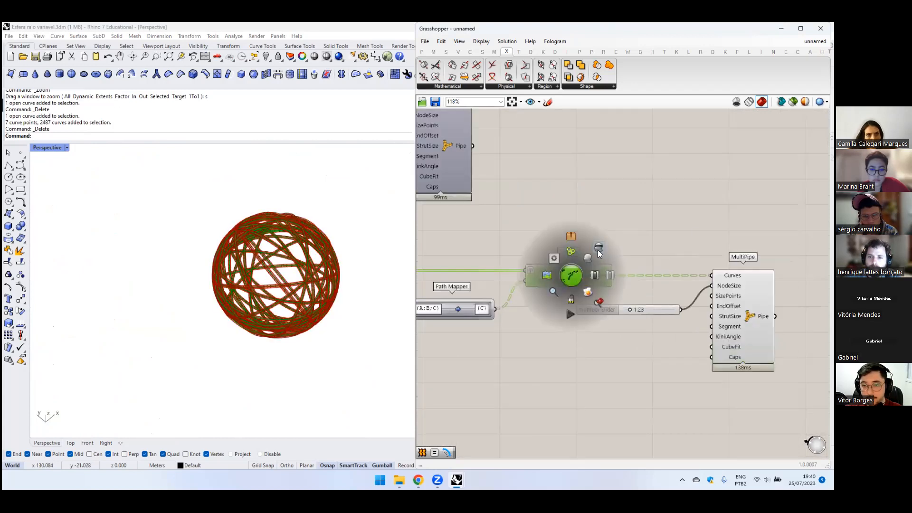
# - Flatten the Curves input of the copied MultiPipe
pyautogui.scroll(5, 295, 258)
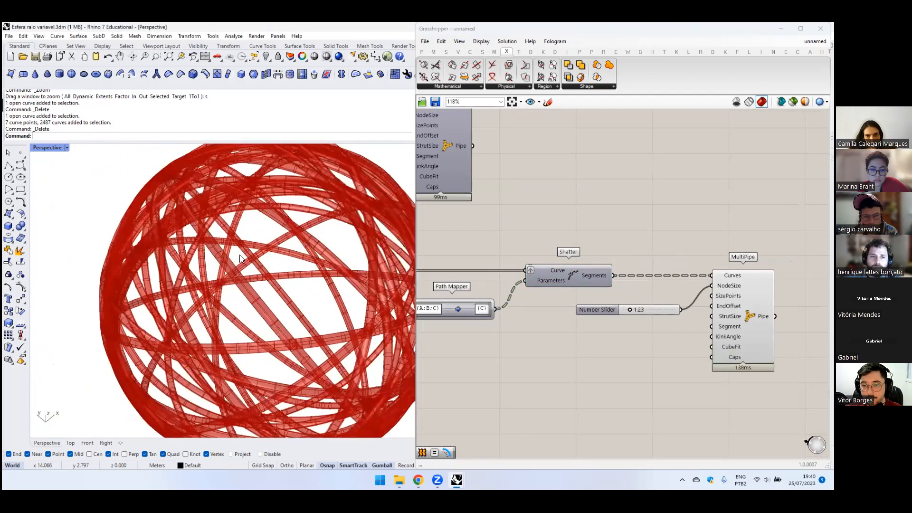
pyautogui.keyDown('shift'); pyautogui.moveTo(239, 259); pyautogui.dragTo(266, 259, button='right'); pyautogui.keyUp('shift')
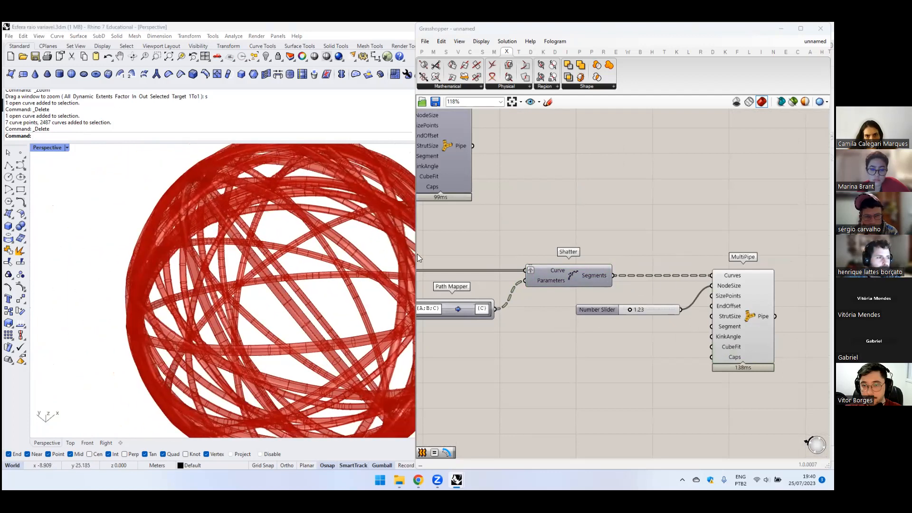
pyautogui.rightClick(646, 255)
pyautogui.moveTo(697, 247); pyautogui.dragTo(656, 238, button='right')
pyautogui.scroll(3, 684, 268)
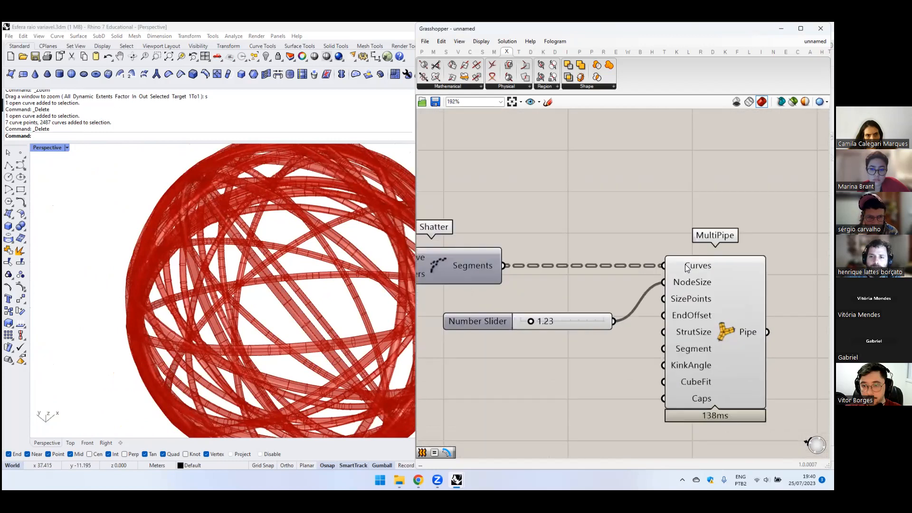
pyautogui.rightClick(686, 265)
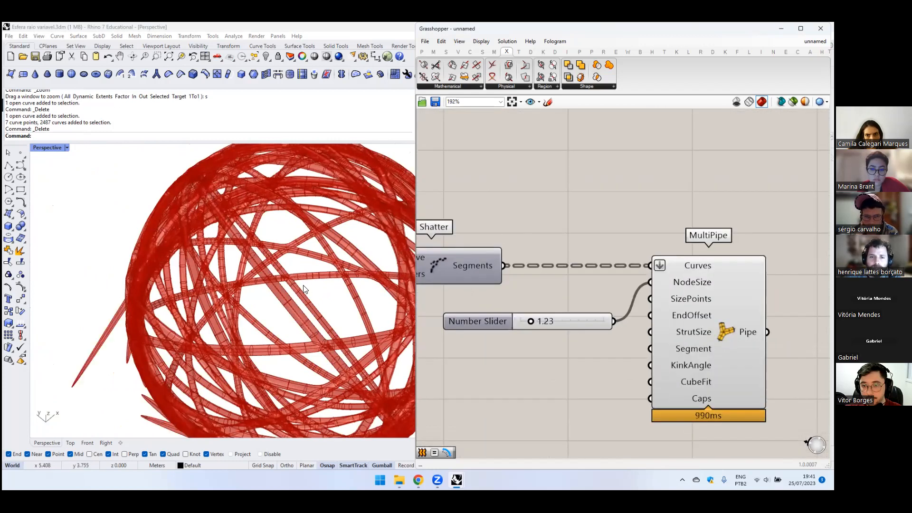
# - Set the number slider for the copied MultiPipe's NodeSize to 0.34
pyautogui.scroll(-5, 256, 272)
pyautogui.moveTo(256, 278); pyautogui.dragTo(260, 283, button='right')
pyautogui.scroll(10, 260, 284)
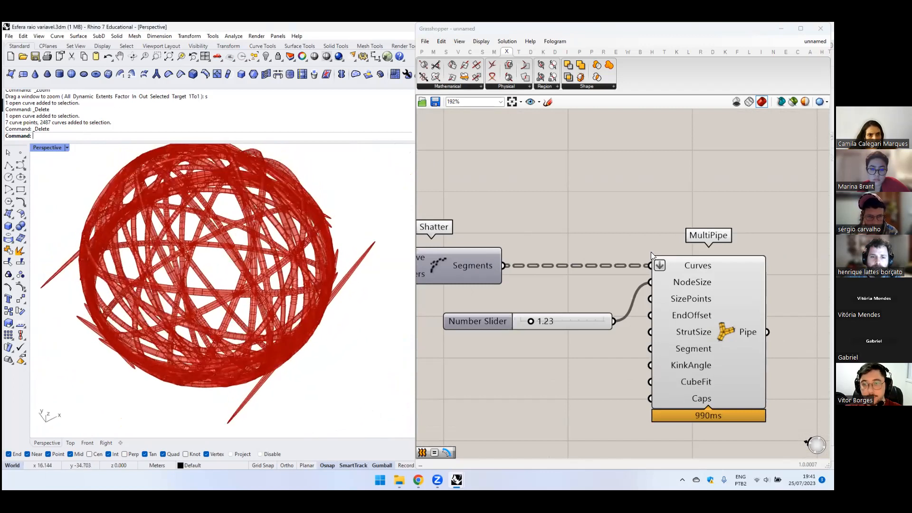
pyautogui.moveTo(438, 293); pyautogui.dragTo(475, 304, button='right')
pyautogui.moveTo(249, 262); pyautogui.dragTo(271, 280, button='right')
pyautogui.scroll(8, 291, 248)
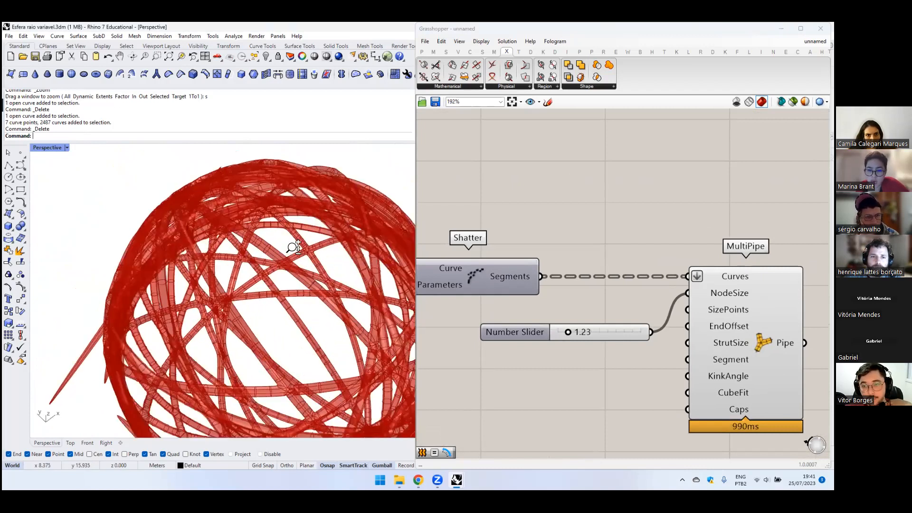
pyautogui.scroll(3, 316, 230)
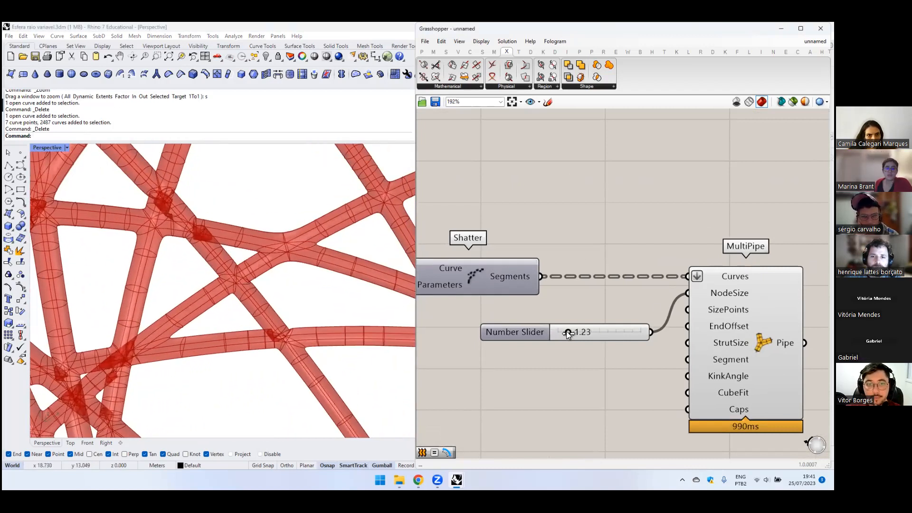
pyautogui.moveTo(565, 334); pyautogui.dragTo(561, 333)
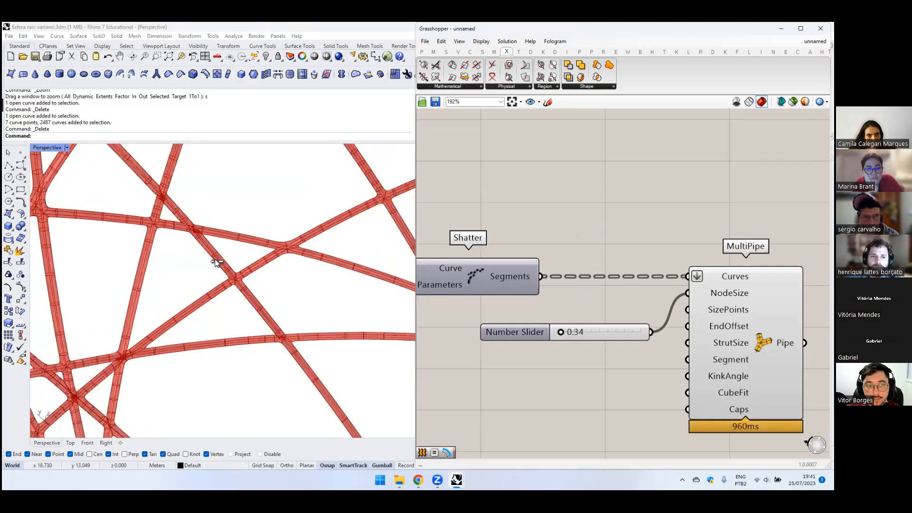
# - Examine the pipe joints where the sphere's curves cross, from outside and up close
pyautogui.scroll(-10, 289, 268)
pyautogui.moveTo(294, 268); pyautogui.dragTo(394, 302, button='right')
pyautogui.scroll(4, 252, 315)
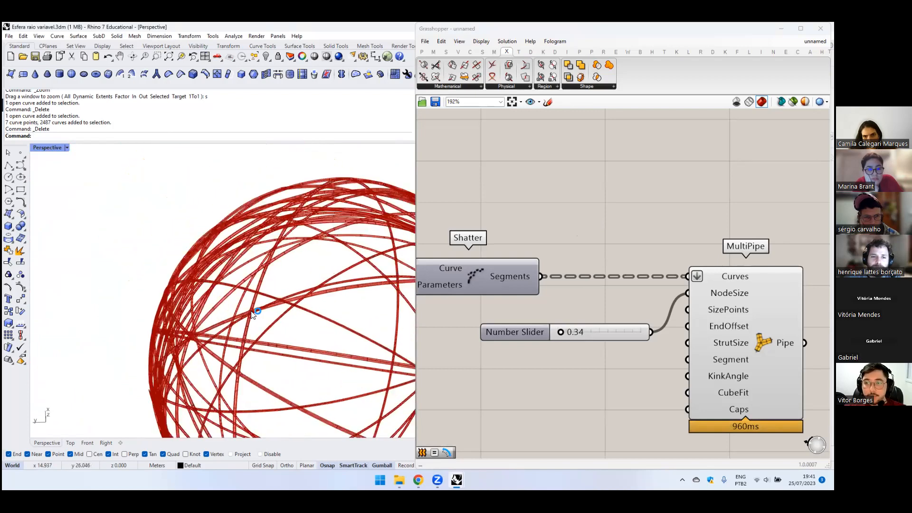
pyautogui.scroll(4, 253, 314)
pyautogui.scroll(8, 298, 290)
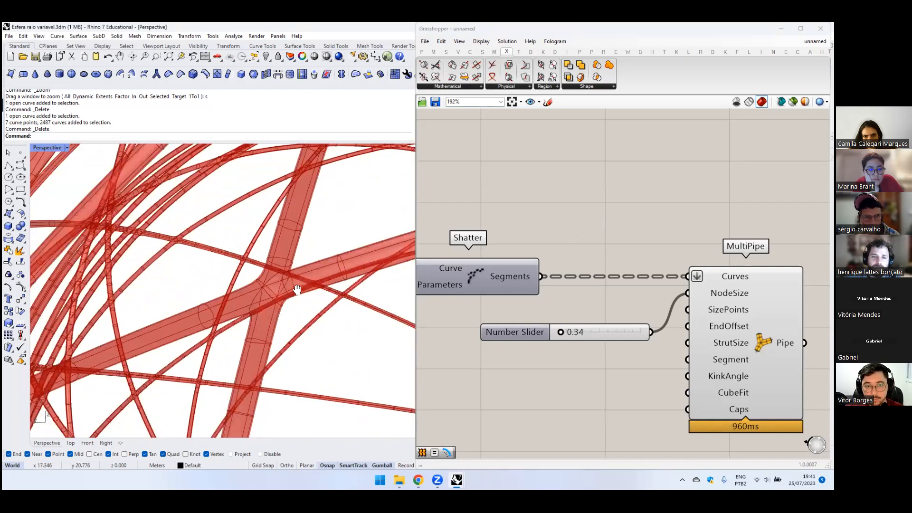
pyautogui.scroll(-4, 298, 286)
pyautogui.scroll(-6, 327, 262)
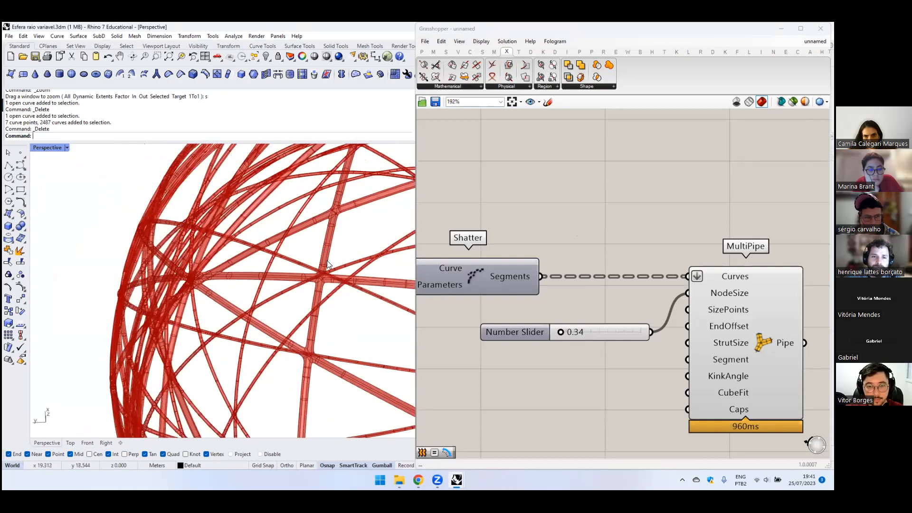
# - Simplify the Params A output of the Curve | Curve intersection component
pyautogui.scroll(-2, 598, 244)
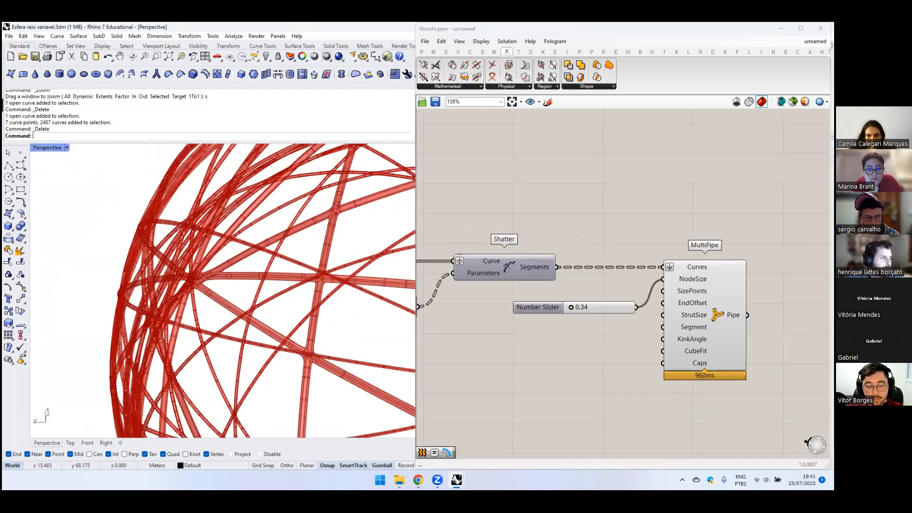
pyautogui.scroll(-5, 753, 285)
pyautogui.rightClick(698, 273)
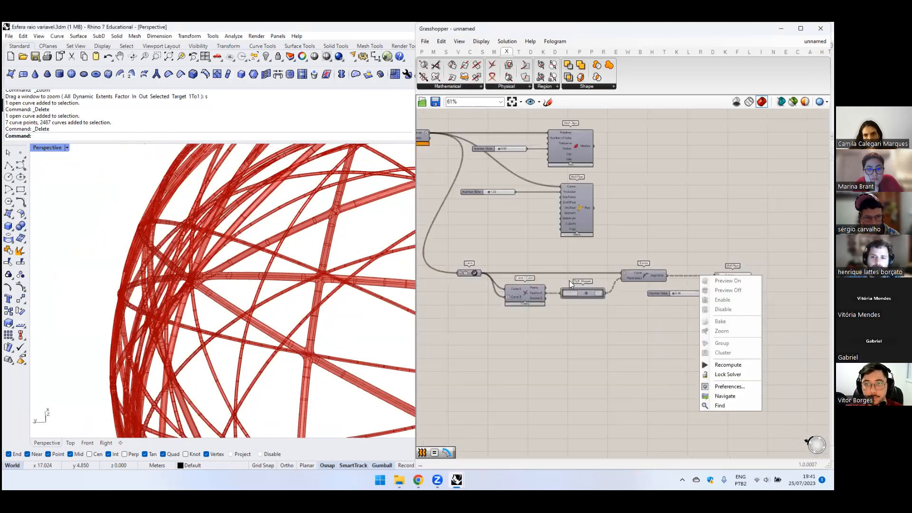
pyautogui.scroll(4, 562, 283)
pyautogui.click(503, 297)
pyautogui.rightClick(507, 298)
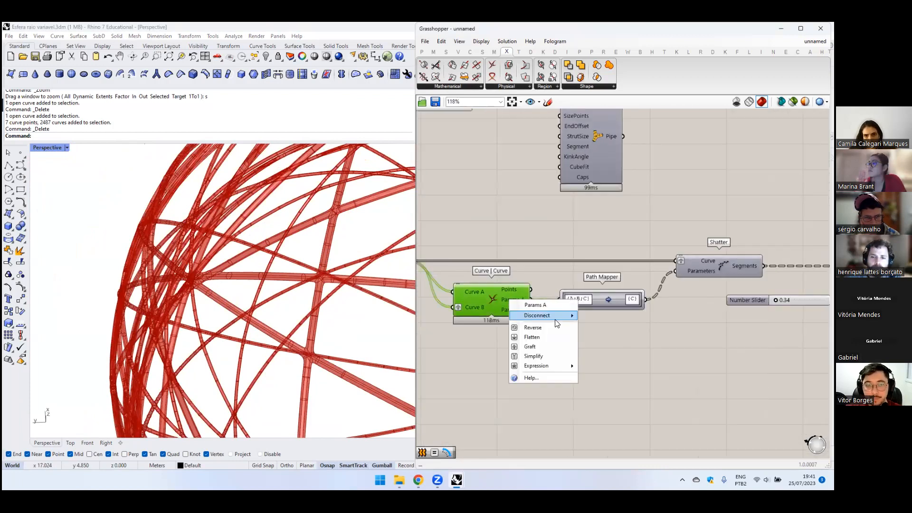
pyautogui.click(540, 353)
# - Change the Path Mapper's mapping to source {A;B} and target {B}
pyautogui.moveTo(652, 322); pyautogui.dragTo(625, 322, button='right')
pyautogui.rightClick(578, 303)
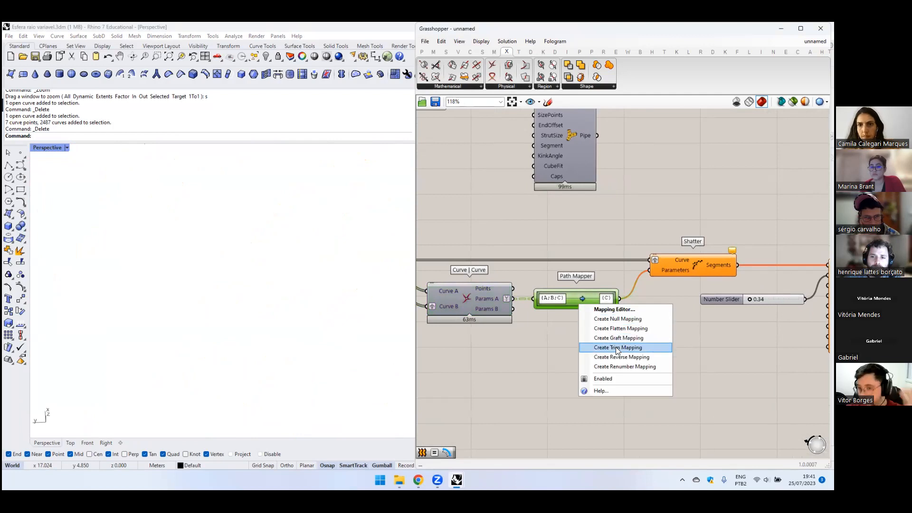
pyautogui.click(605, 301)
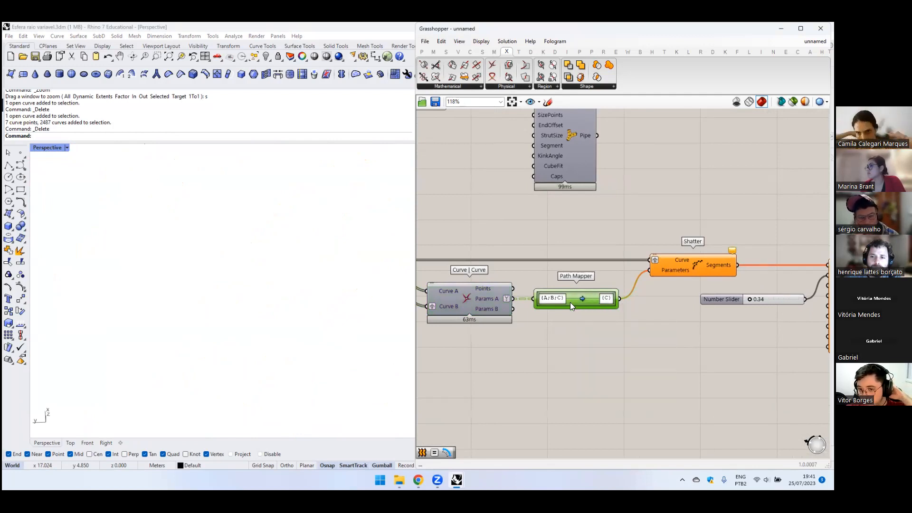
pyautogui.doubleClick(600, 299)
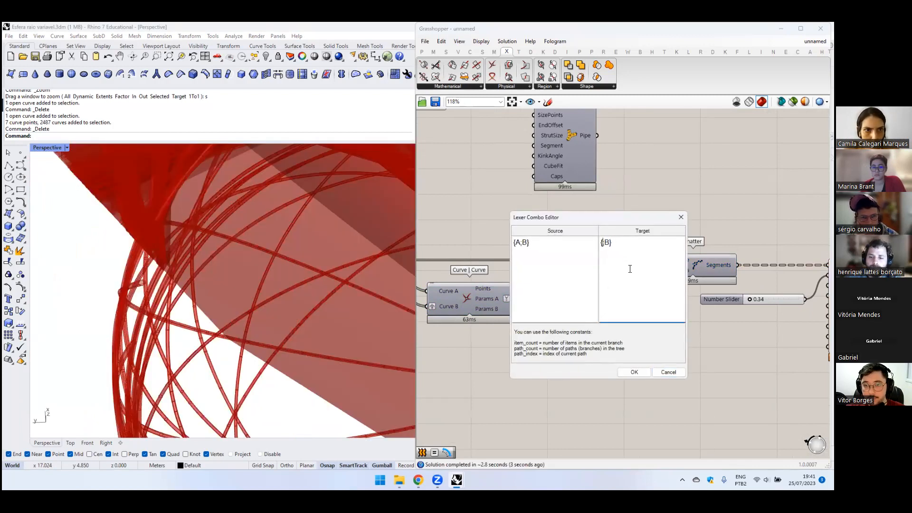
pyautogui.click(634, 371)
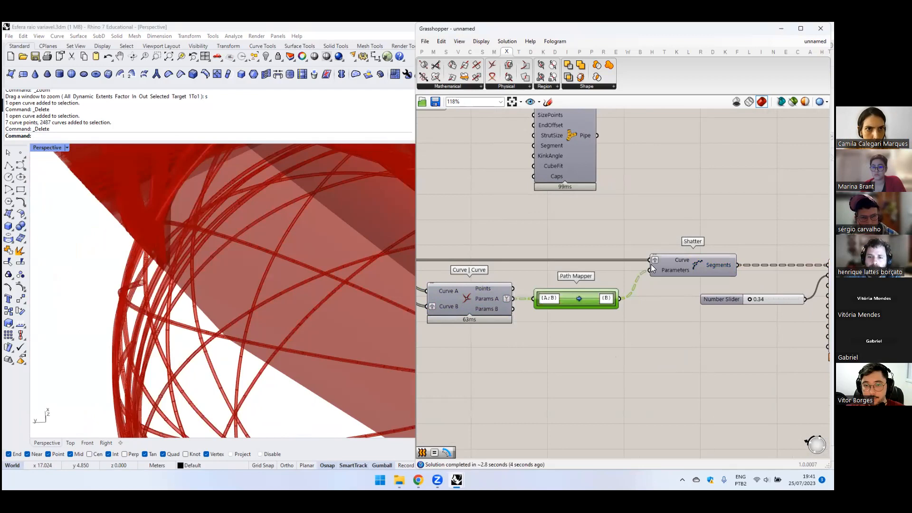
# - Examine the regenerated MultiPipe sphere as a whole and up close at its crossings
pyautogui.scroll(-10, 261, 305)
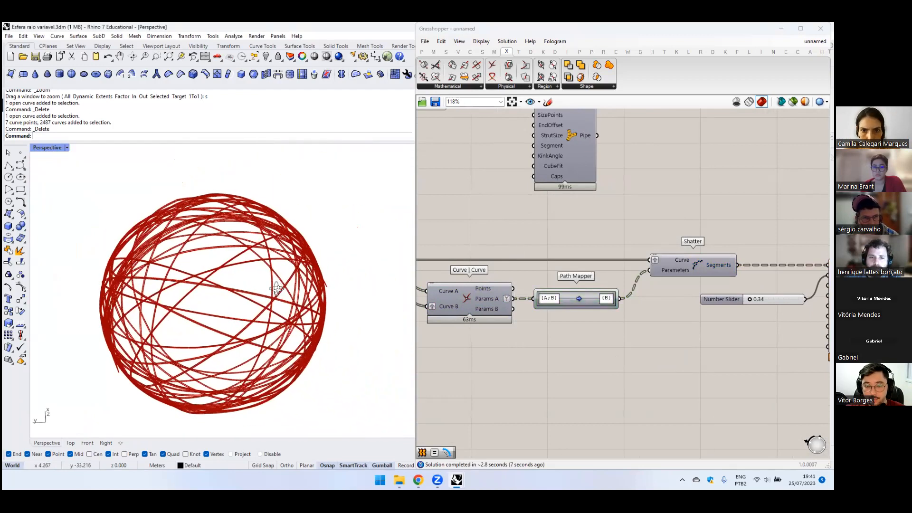
pyautogui.scroll(8, 261, 305)
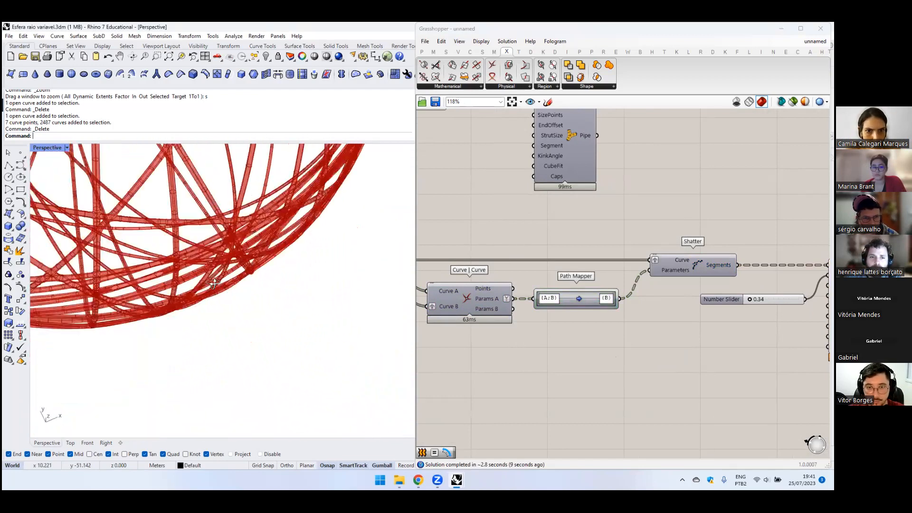
pyautogui.moveTo(272, 294); pyautogui.dragTo(280, 325, button='right')
pyautogui.scroll(-5, 309, 294)
pyautogui.scroll(-4, 570, 249)
pyautogui.moveTo(444, 176); pyautogui.dragTo(625, 237, button='right')
pyautogui.scroll(-2, 562, 226)
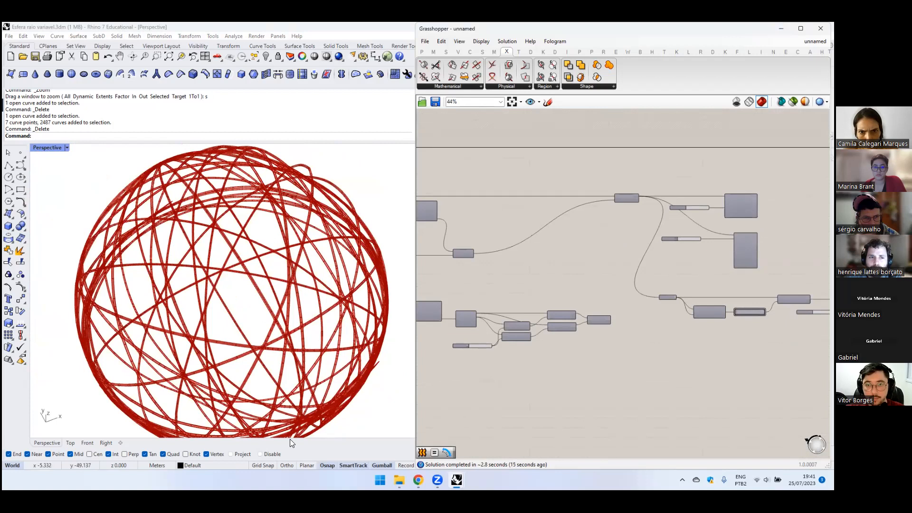
pyautogui.moveTo(290, 436); pyautogui.dragTo(229, 335, button='right')
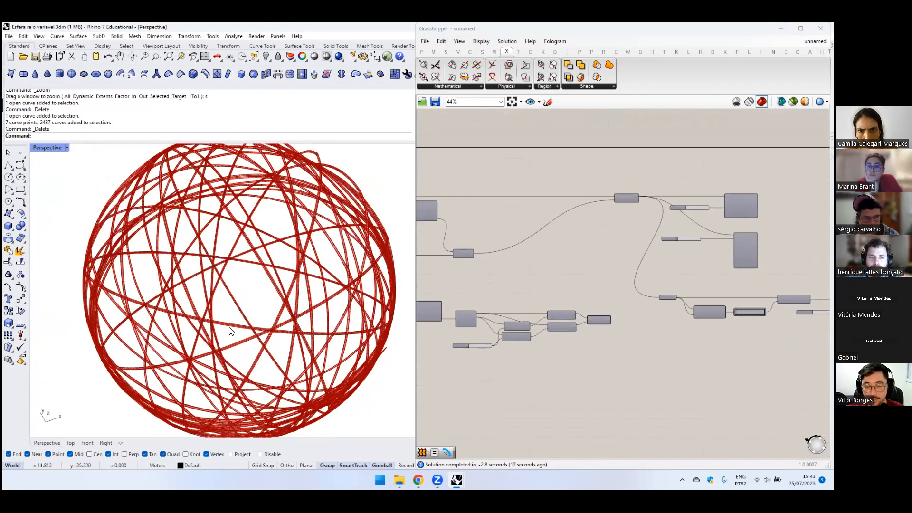
# - Try a Seed value of 29 for the Populate Geometry with a Count of 25, and settle on 21
pyautogui.scroll(-2, 564, 316)
pyautogui.moveTo(798, 315); pyautogui.dragTo(666, 303, button='right')
pyautogui.scroll(4, 666, 303)
pyautogui.scroll(-4, 591, 271)
pyautogui.moveTo(427, 245); pyautogui.dragTo(475, 250, button='right')
pyautogui.scroll(5, 494, 246)
pyautogui.click(489, 247)
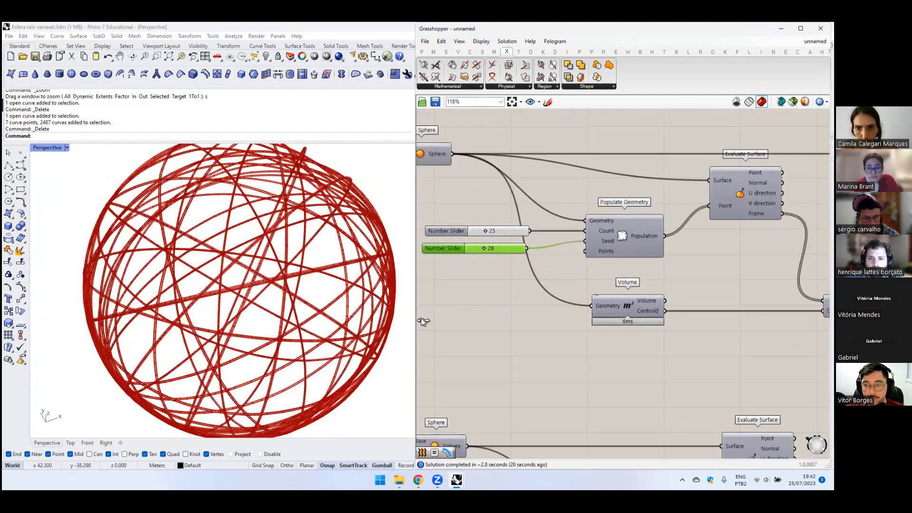
# - Examine up close how the pipes join at the crossings of the reseeded sphere
pyautogui.scroll(-2, 280, 226)
pyautogui.moveTo(295, 220); pyautogui.dragTo(312, 246, button='right')
pyautogui.scroll(12, 310, 247)
pyautogui.keyDown('shift'); pyautogui.moveTo(328, 214); pyautogui.dragTo(262, 277, button='right'); pyautogui.keyUp('shift')
pyautogui.scroll(-2, 278, 267)
pyautogui.scroll(5, 279, 262)
pyautogui.scroll(2, 260, 278)
pyautogui.scroll(5, 234, 309)
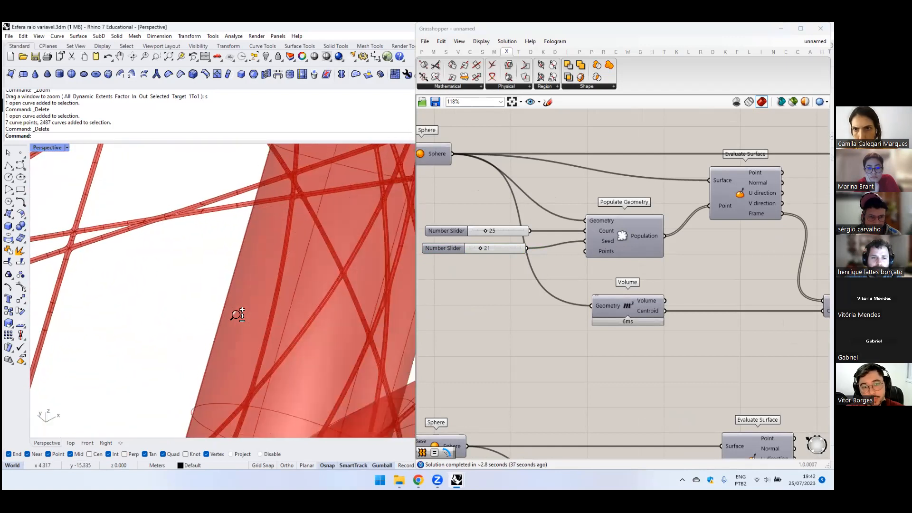
pyautogui.scroll(-4, 235, 320)
pyautogui.scroll(-3, 236, 321)
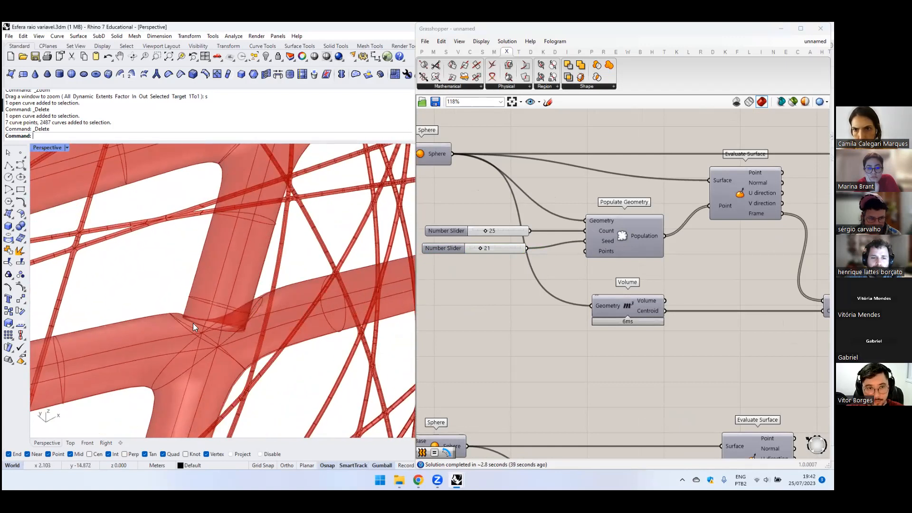
pyautogui.scroll(-10, 223, 325)
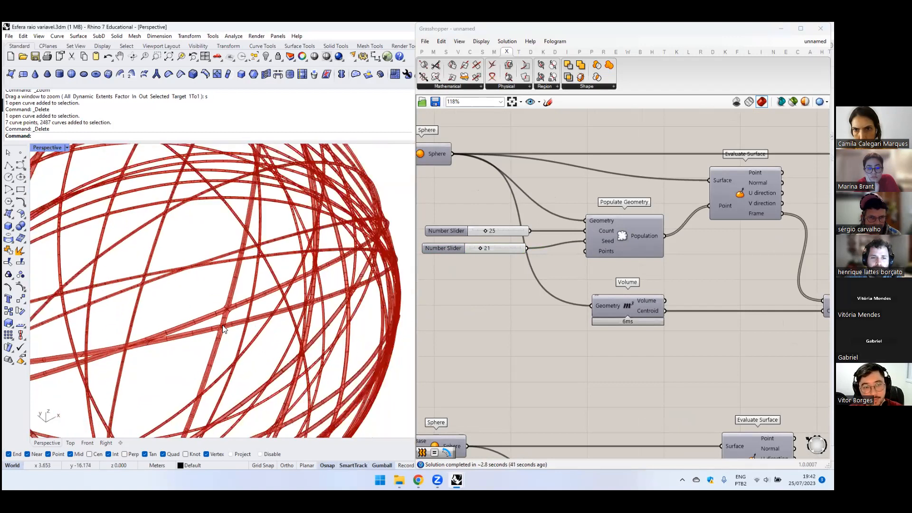
# - Set the NodeSize number slider of the copied MultiPipe to one decimal digit with a value of 0.3
pyautogui.scroll(-5, 631, 290)
pyautogui.scroll(6, 556, 273)
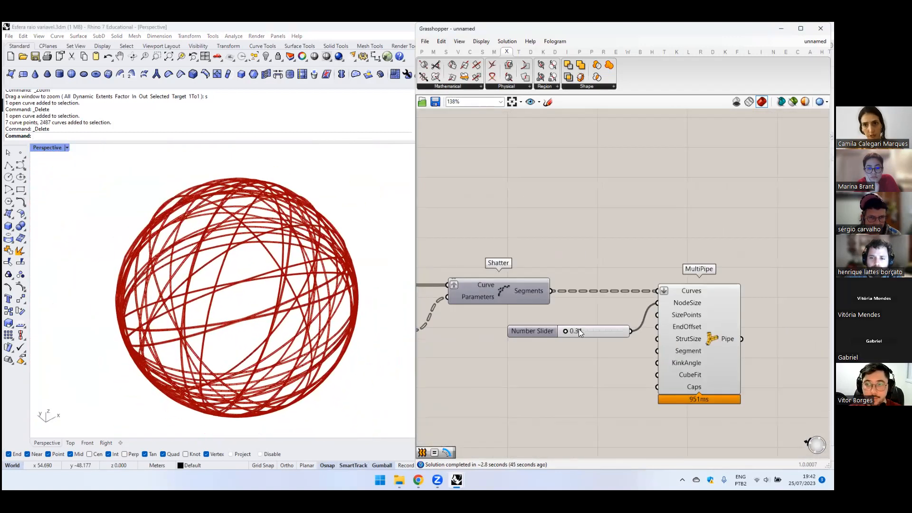
pyautogui.doubleClick(541, 331)
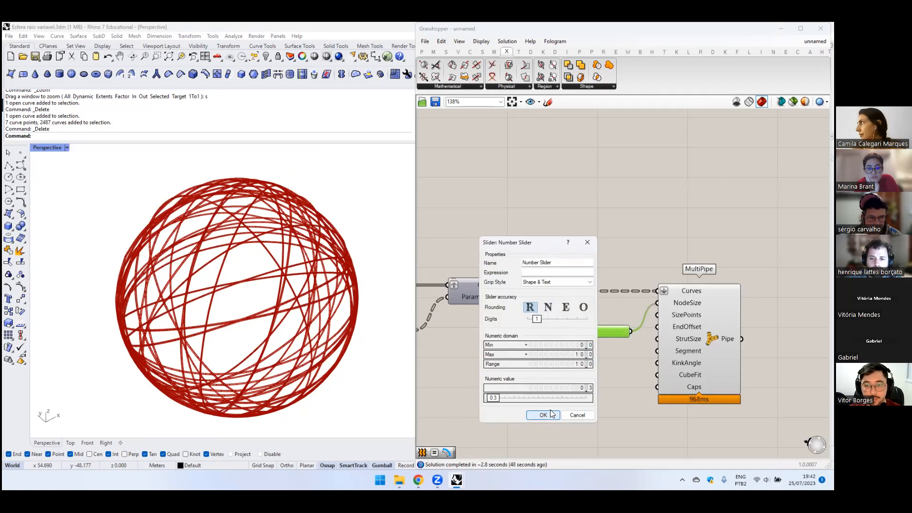
# - Apply the number slider settings and raise MultiPipe's NodeSize to 1.6
pyautogui.press('Return')
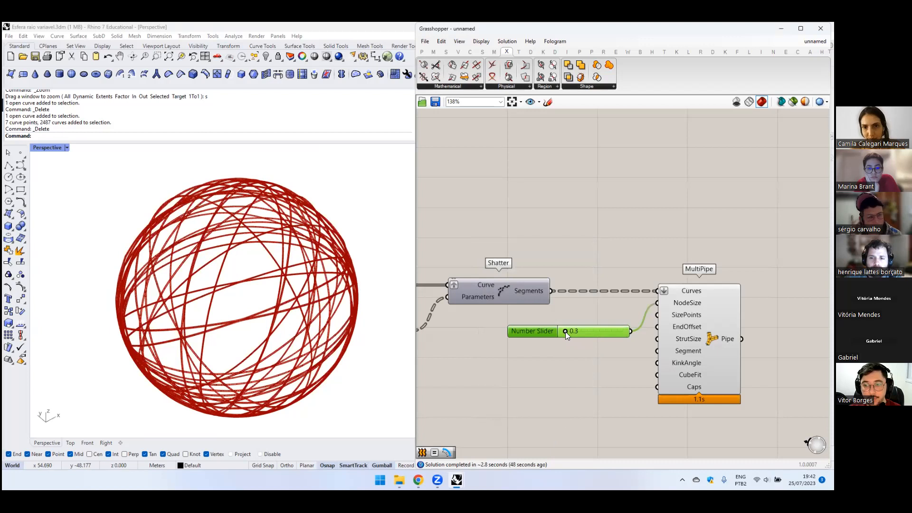
pyautogui.click(566, 331)
pyautogui.moveTo(570, 332); pyautogui.dragTo(574, 332)
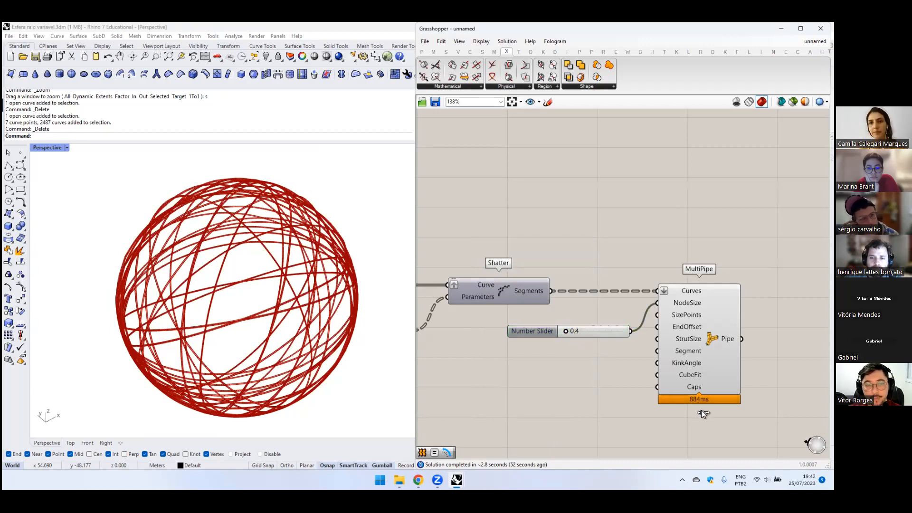
pyautogui.moveTo(701, 405)
pyautogui.mouseDown()
pyautogui.moveTo(690, 403)
pyautogui.moveTo(694, 394)
pyautogui.mouseUp()
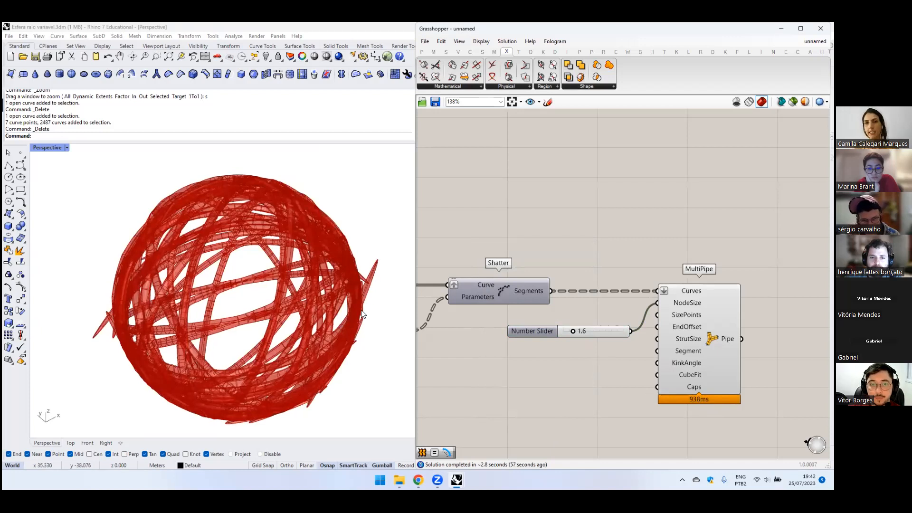
# - Shift the NodeSize slider slightly away from MultiPipe and set its value to 0.2
pyautogui.moveTo(545, 334); pyautogui.dragTo(534, 333)
pyautogui.doubleClick(598, 335)
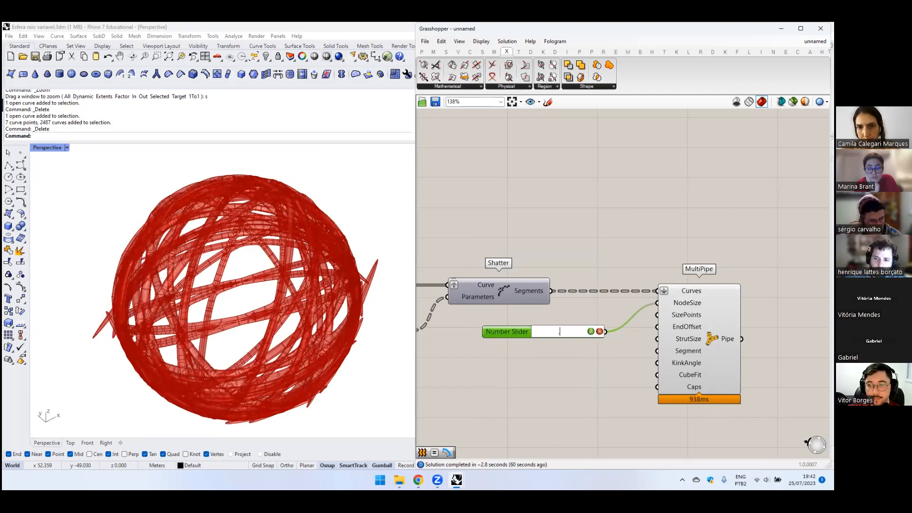
pyautogui.write('.2')
pyautogui.press('Return')
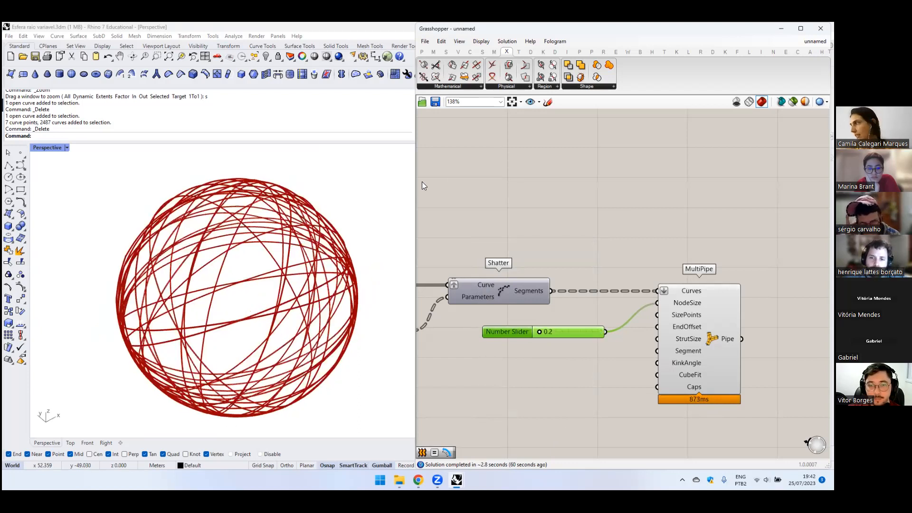
# - Examine the thin piped curves up close and trace the definition back to the Brep | Plane component
pyautogui.click(544, 202)
pyautogui.click(301, 262)
pyautogui.moveTo(301, 262); pyautogui.dragTo(274, 252, button='right')
pyautogui.scroll(5, 274, 252)
pyautogui.scroll(-7, 597, 243)
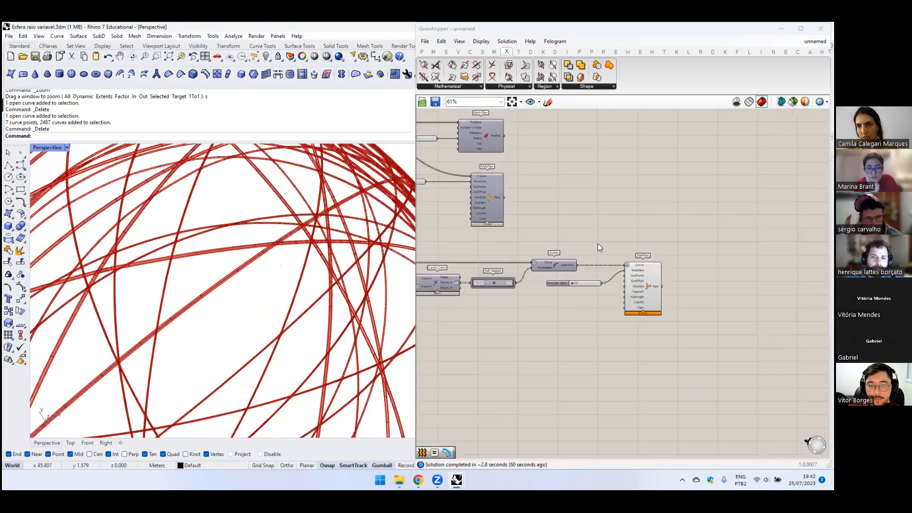
pyautogui.moveTo(560, 188); pyautogui.dragTo(712, 297)
pyautogui.scroll(1, 650, 235)
pyautogui.moveTo(678, 271); pyautogui.dragTo(745, 270)
pyautogui.click(639, 170)
pyautogui.scroll(3, 531, 199)
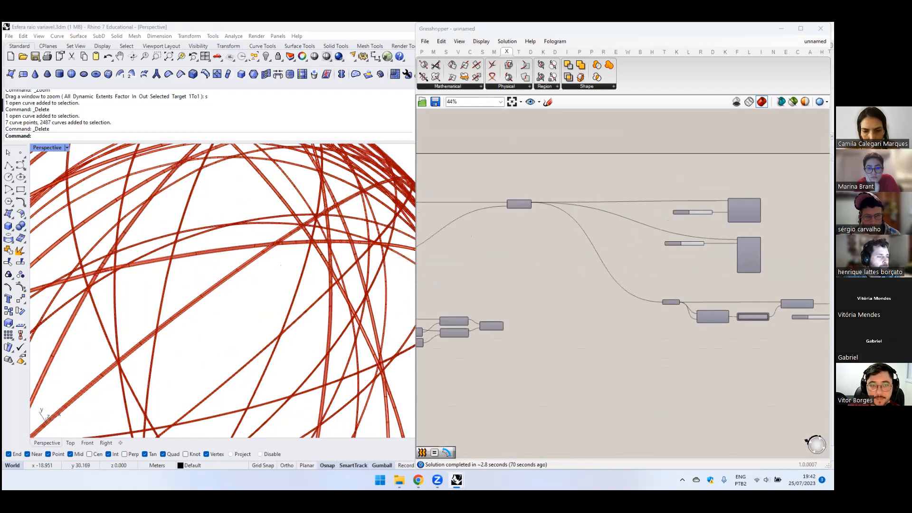
pyautogui.scroll(3, 537, 206)
pyautogui.click(520, 204)
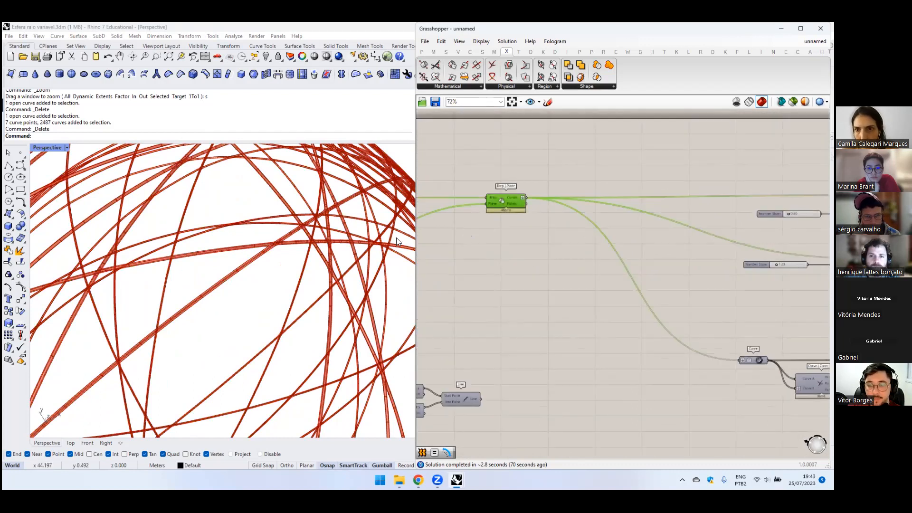
# - Turn off the preview of the Shatter and MultiPipe components at the end of the definition
pyautogui.scroll(-5, 637, 249)
pyautogui.scroll(-1, 667, 252)
pyautogui.moveTo(666, 252); pyautogui.dragTo(531, 259, button='right')
pyautogui.moveTo(755, 244); pyautogui.dragTo(647, 325)
pyautogui.middleClick(683, 317)
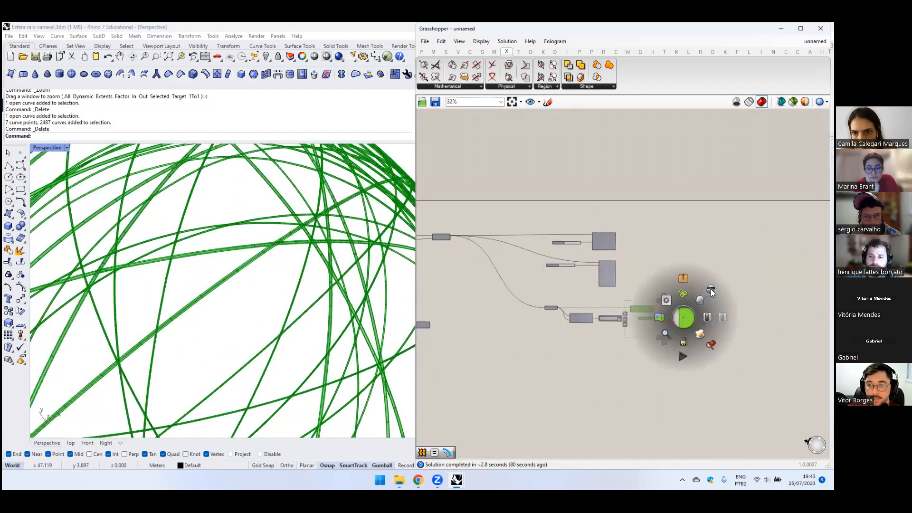
pyautogui.click(702, 300)
# - Add a Voxel Mesh component below Brep | Plane, leaving room for another component before it
pyautogui.moveTo(463, 289); pyautogui.dragTo(533, 277, button='right')
pyautogui.doubleClick(533, 276)
pyautogui.write('vo')
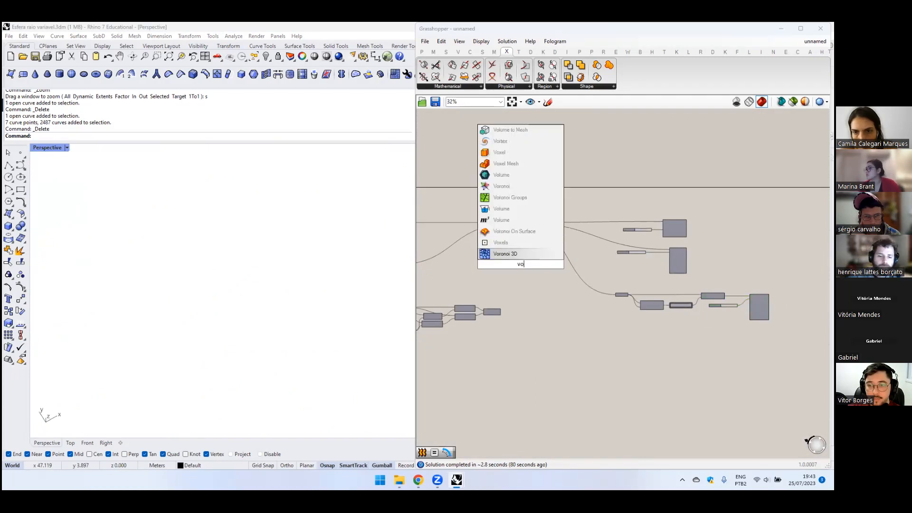
pyautogui.write('xel')
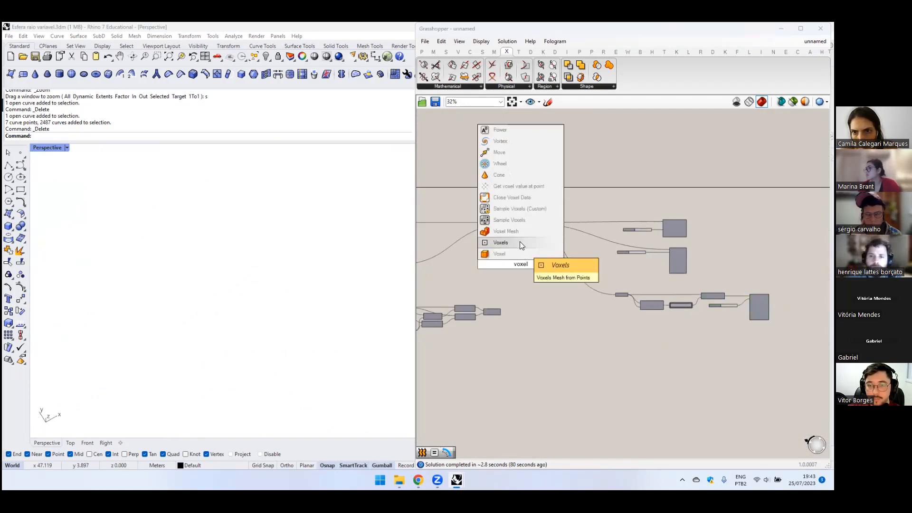
pyautogui.click(503, 232)
pyautogui.scroll(6, 511, 243)
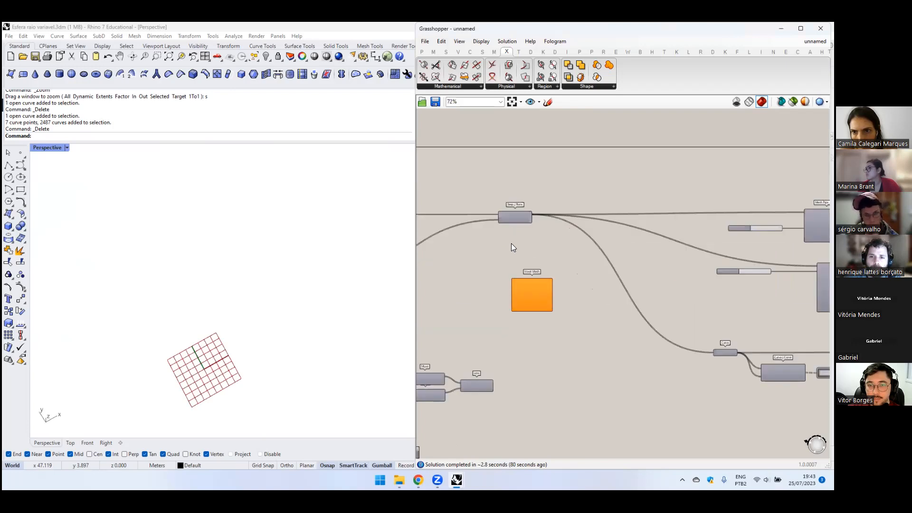
pyautogui.moveTo(524, 313); pyautogui.dragTo(588, 315)
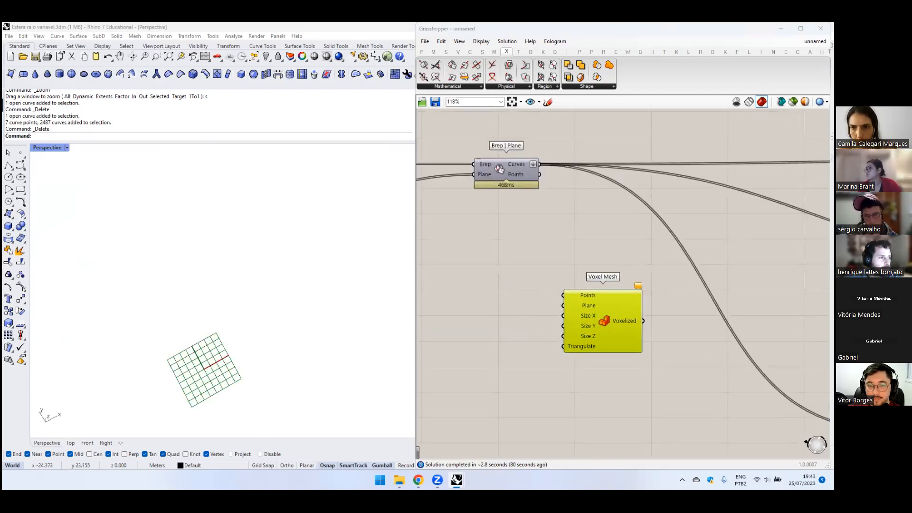
pyautogui.moveTo(552, 283); pyautogui.dragTo(498, 279, button='right')
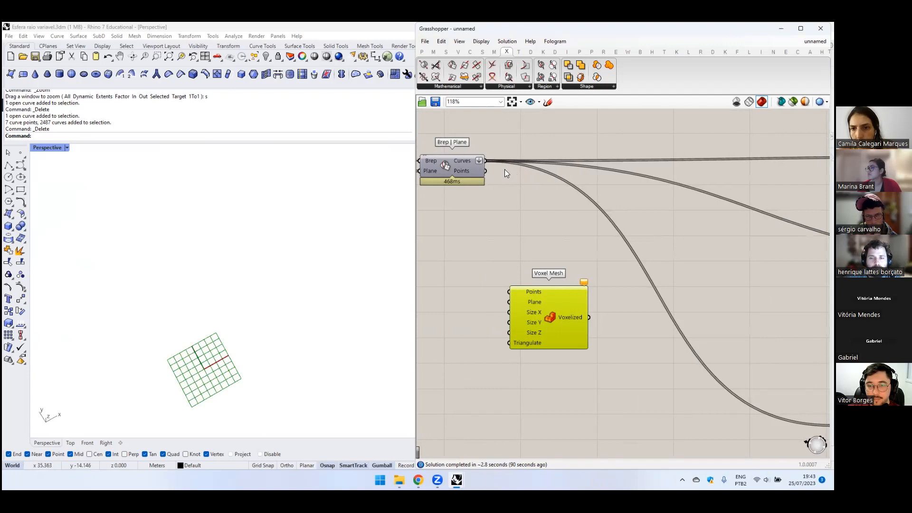
pyautogui.moveTo(534, 290); pyautogui.dragTo(586, 342)
# - Add a Divide Distance component and connect the Curves output of Brep | Plane to its Curve input
pyautogui.doubleClick(516, 280)
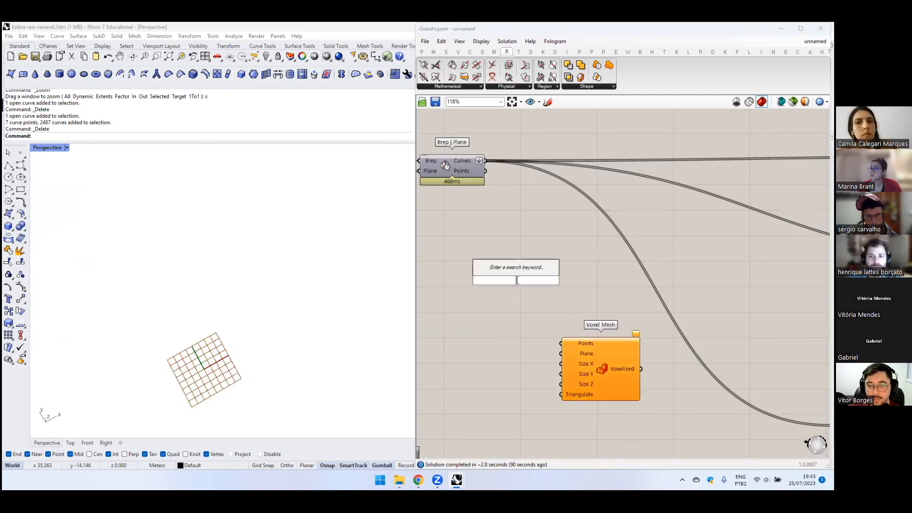
pyautogui.write('divide')
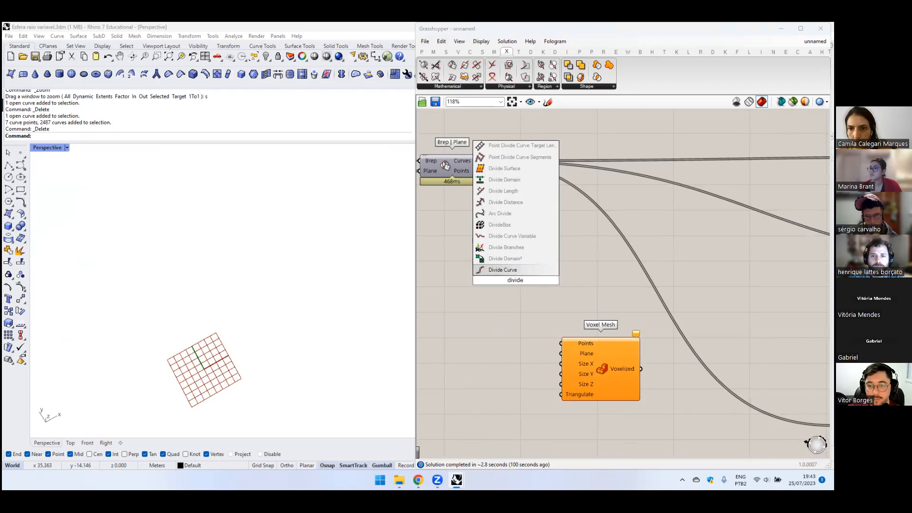
pyautogui.click(511, 202)
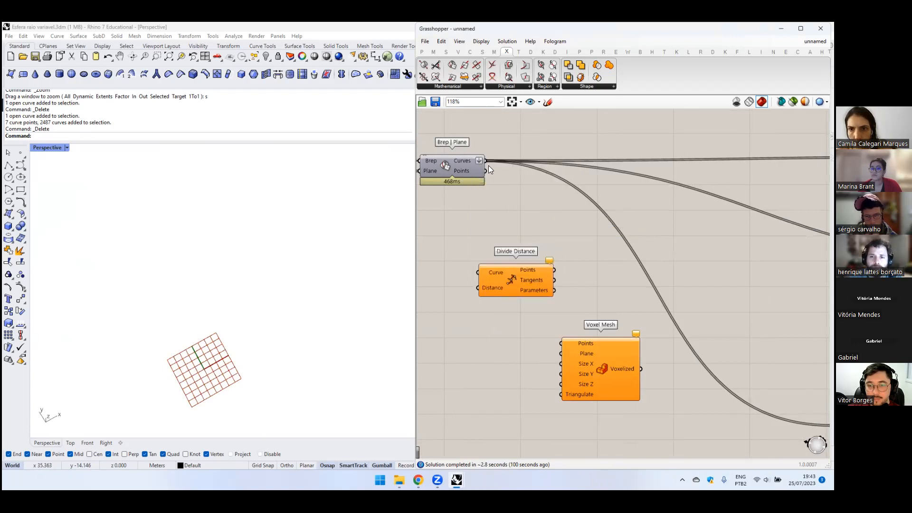
pyautogui.moveTo(485, 264); pyautogui.dragTo(490, 270)
# - Move the Divide Distance and Voxel Mesh components together to the free area below the Shatter and MultiPipe branch
pyautogui.scroll(-2, 491, 247)
pyautogui.moveTo(551, 234); pyautogui.dragTo(504, 316)
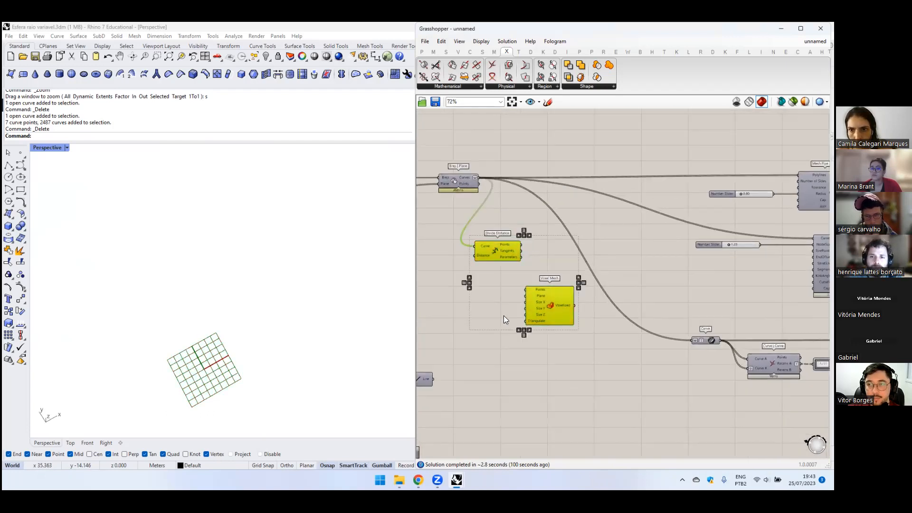
pyautogui.scroll(-3, 510, 276)
pyautogui.moveTo(525, 241); pyautogui.dragTo(616, 362)
pyautogui.click(594, 299)
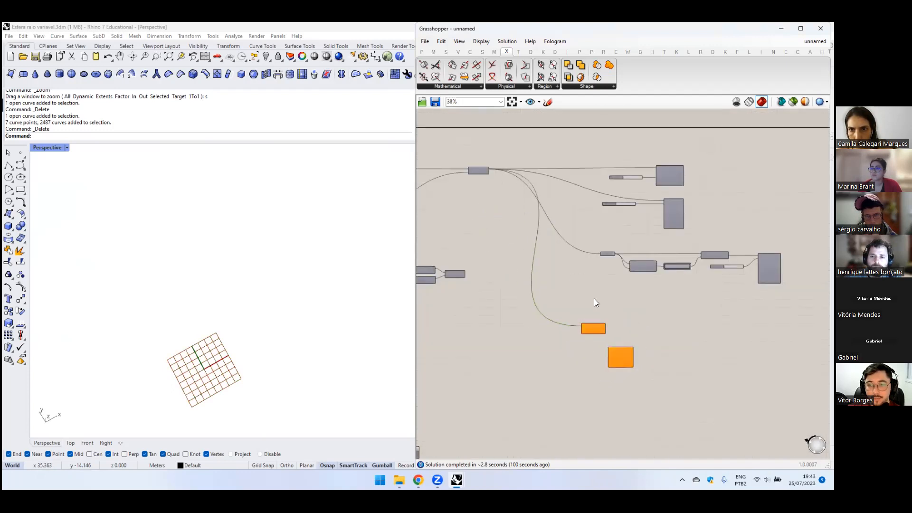
# - Insert a relay on the curve wire feeding Divide Distance and place Voxel Mesh beside Divide Distance
pyautogui.doubleClick(532, 296)
pyautogui.moveTo(532, 296); pyautogui.dragTo(533, 325)
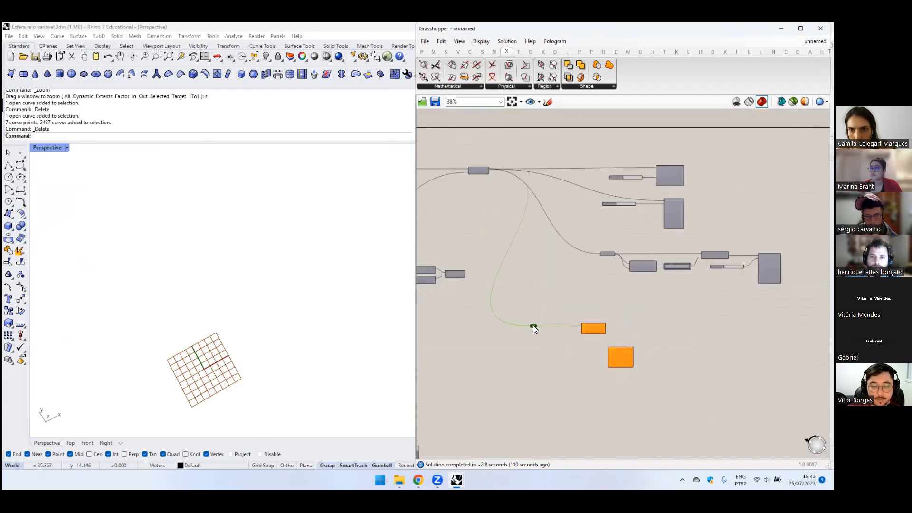
pyautogui.scroll(4, 615, 340)
pyautogui.moveTo(626, 366); pyautogui.dragTo(675, 321)
pyautogui.scroll(2, 570, 313)
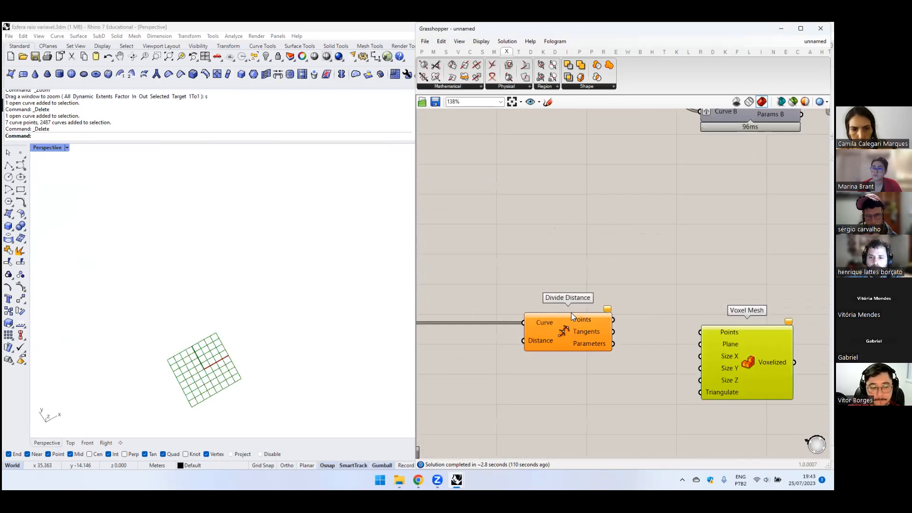
# - Create a number slider with value 1.00 for the Distance input of Divide Distance
pyautogui.doubleClick(521, 363)
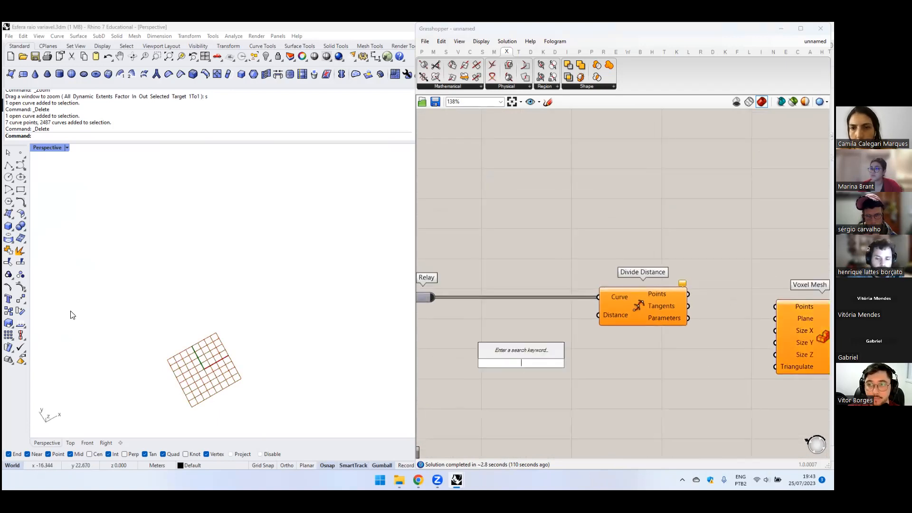
pyautogui.write('1.-')
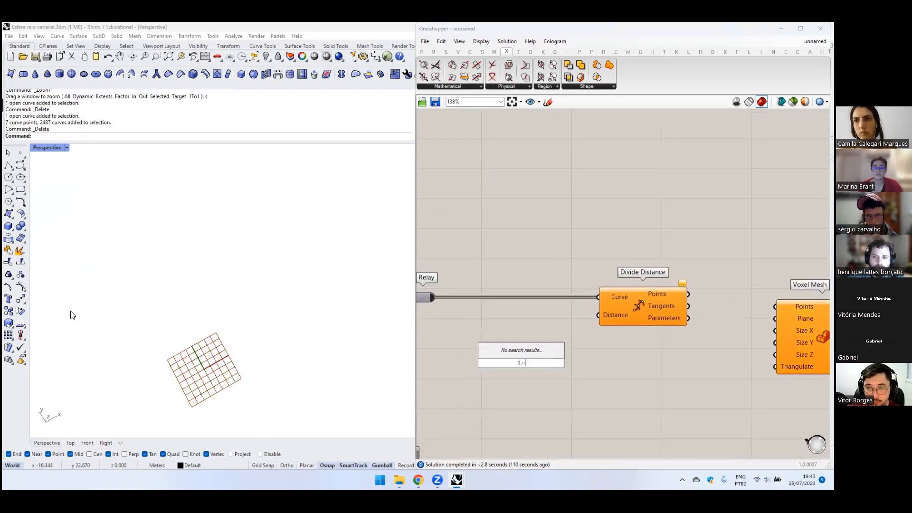
pyautogui.write('.00')
pyautogui.press('Return')
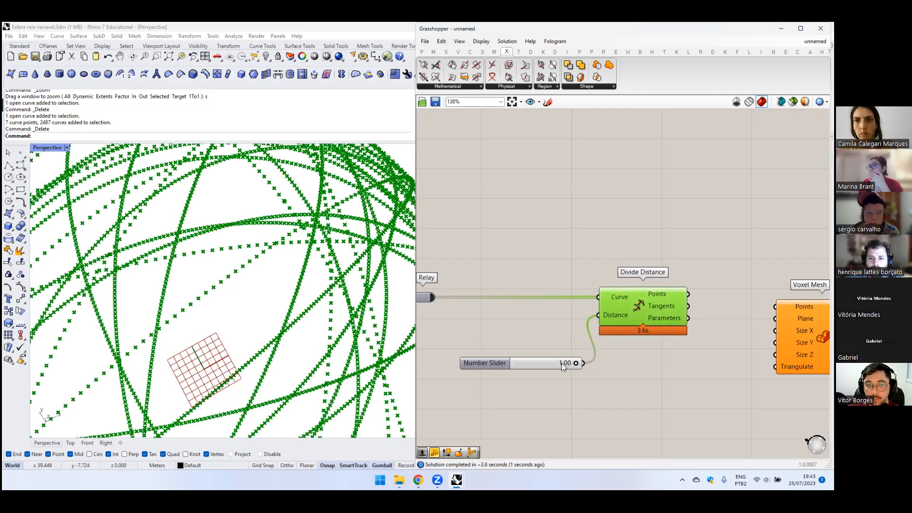
# - Increase the distance slider's maximum and set its value to 6.16
pyautogui.click(478, 363)
pyautogui.doubleClick(478, 363)
pyautogui.moveTo(513, 389); pyautogui.dragTo(517, 386)
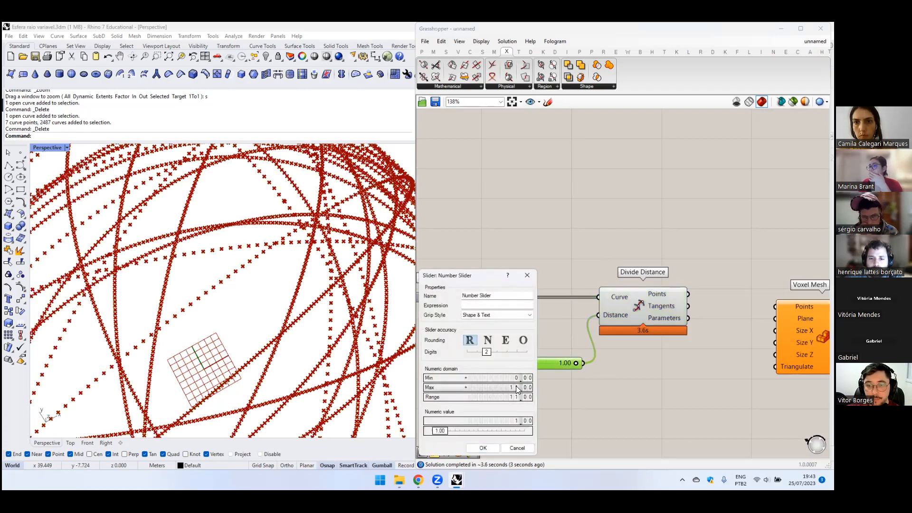
pyautogui.moveTo(446, 435); pyautogui.dragTo(483, 432)
pyautogui.click(482, 449)
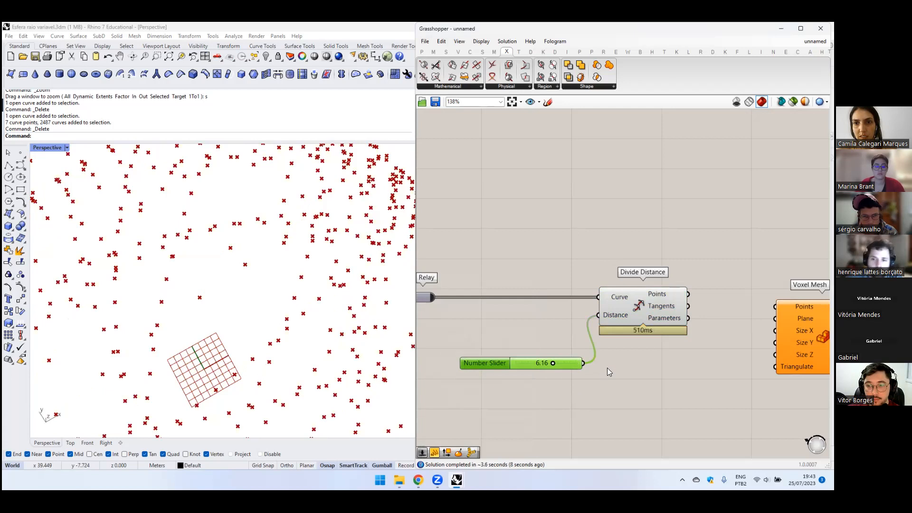
# - Connect Divide Distance's Points output to Voxel Mesh's Points input and move Voxel Mesh farther away from it
pyautogui.click(605, 304)
pyautogui.scroll(-4, 281, 268)
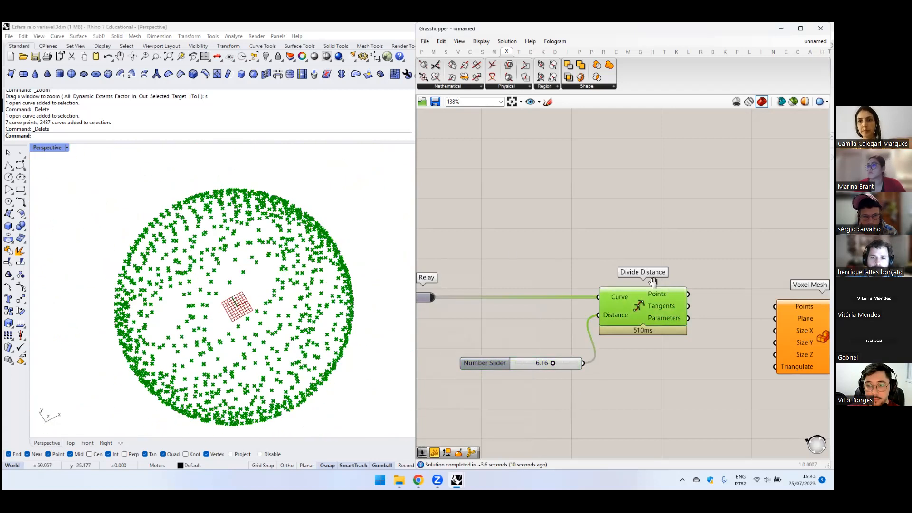
pyautogui.moveTo(818, 330); pyautogui.dragTo(729, 324, button='right')
pyautogui.click(704, 310)
pyautogui.click(555, 286)
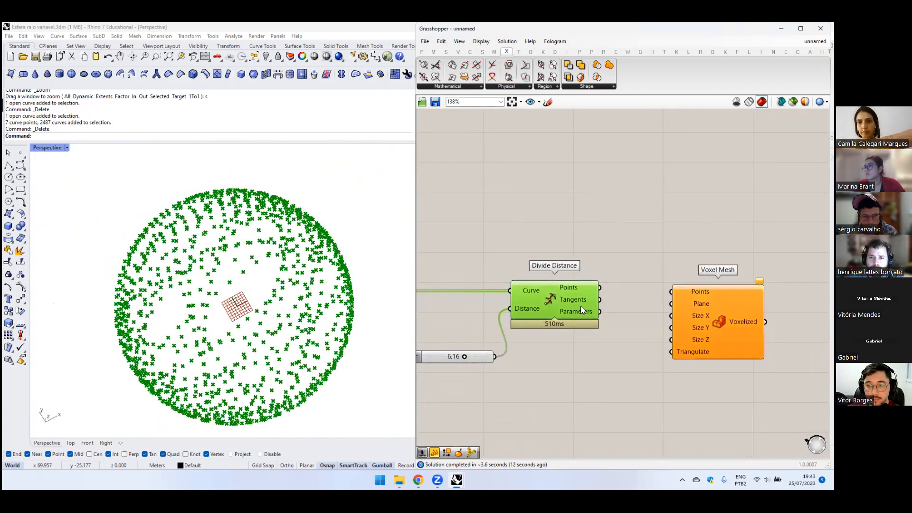
pyautogui.moveTo(599, 287); pyautogui.dragTo(672, 292)
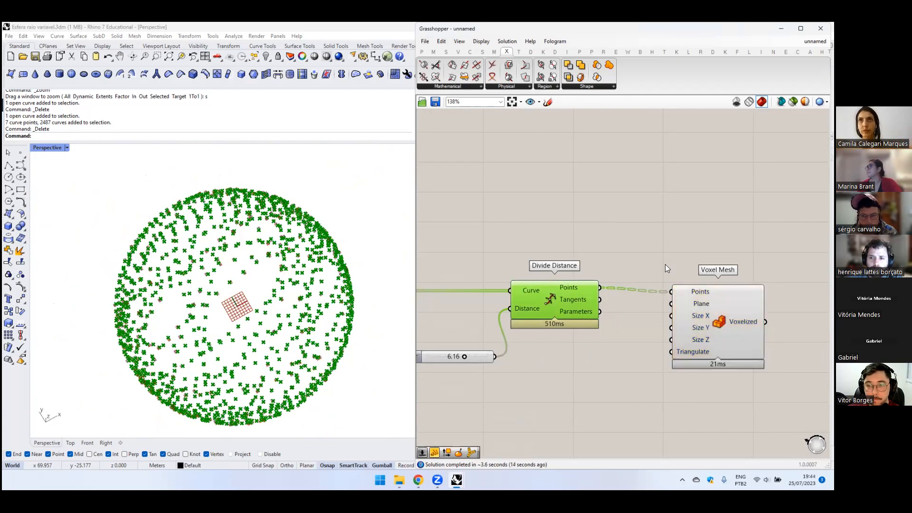
pyautogui.scroll(-2, 665, 264)
pyautogui.moveTo(665, 264); pyautogui.dragTo(569, 265, button='right')
pyautogui.moveTo(612, 295); pyautogui.dragTo(679, 293)
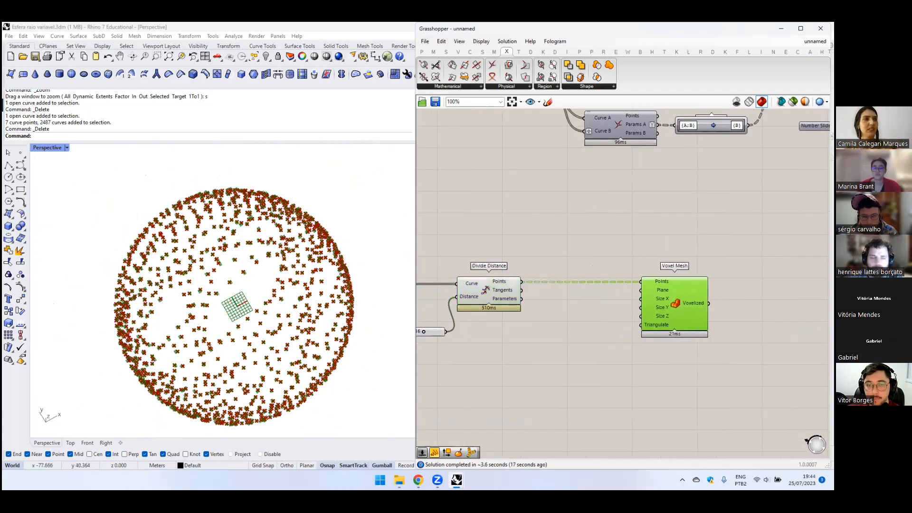
# - Make three copies of the 6.16 distance slider and stack them between Divide Distance and Voxel Mesh
pyautogui.moveTo(545, 354); pyautogui.dragTo(669, 330, button='right')
pyautogui.click(522, 311)
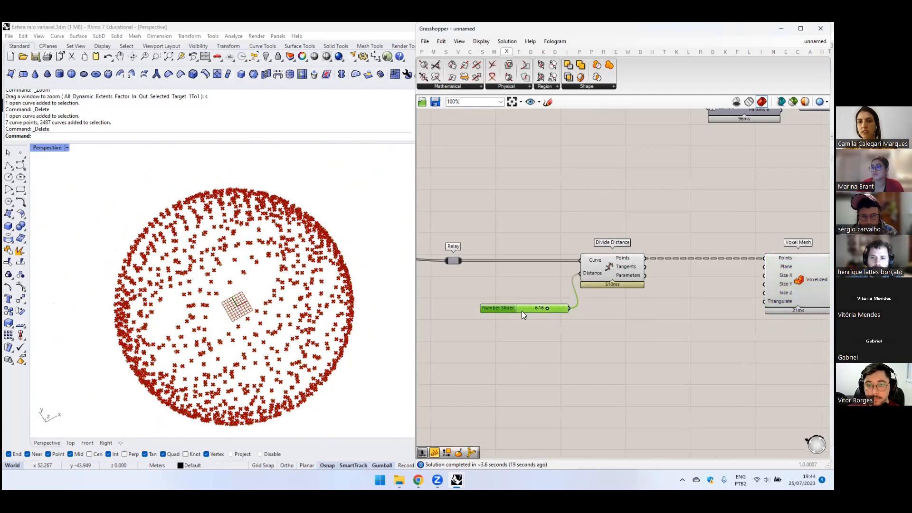
pyautogui.moveTo(581, 320); pyautogui.dragTo(528, 306, button='right')
pyautogui.hotkey('ctrl', 'c')
pyautogui.hotkey('ctrl', 'v')
pyautogui.moveTo(510, 302); pyautogui.dragTo(615, 322)
pyautogui.hotkey('ctrl', 'c')
pyautogui.hotkey('ctrl', 'v')
pyautogui.hotkey('ctrl', 'v')
pyautogui.click(622, 284)
pyautogui.click(689, 291)
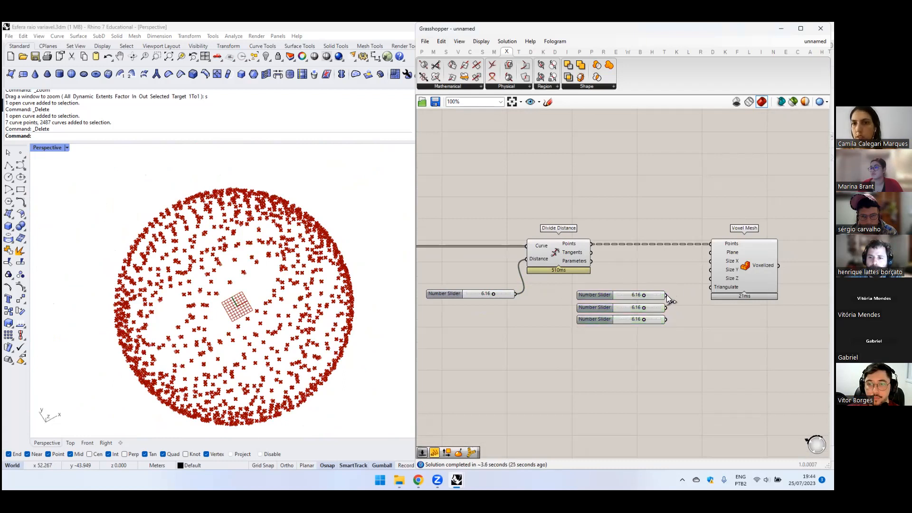
# - Connect the three copied sliders to the Size X, Size Y and Size Z inputs of Voxel Mesh
pyautogui.moveTo(705, 259); pyautogui.dragTo(710, 260)
pyautogui.moveTo(665, 308); pyautogui.dragTo(686, 287)
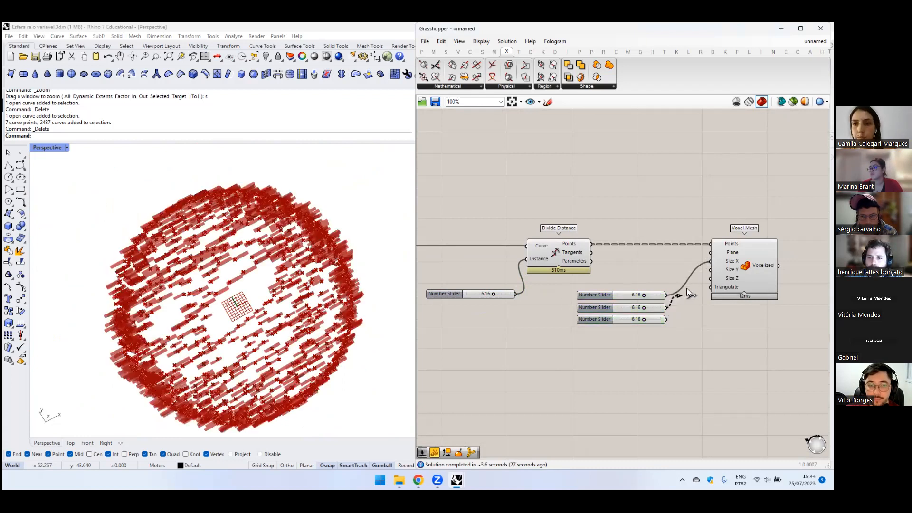
pyautogui.moveTo(665, 319); pyautogui.dragTo(711, 279)
pyautogui.scroll(3, 686, 327)
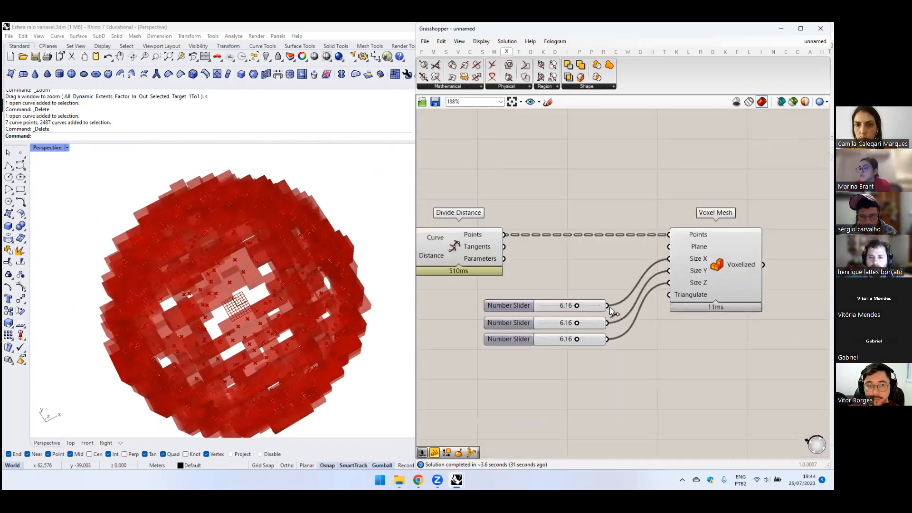
# - Drive Voxel Mesh's Size X, Size Y and Size Z from the first copied slider and set it to 3.96
pyautogui.moveTo(681, 285); pyautogui.dragTo(681, 285)
pyautogui.moveTo(294, 295); pyautogui.dragTo(318, 240, button='right')
pyautogui.scroll(-3, 423, 253)
pyautogui.keyDown('shift'); pyautogui.moveTo(297, 270); pyautogui.dragTo(304, 239, button='right'); pyautogui.keyUp('shift')
pyautogui.scroll(-4, 252, 273)
pyautogui.moveTo(252, 272)
pyautogui.mouseDown(button='right')
pyautogui.moveTo(285, 228)
pyautogui.moveTo(266, 266)
pyautogui.mouseUp(button='right')
pyautogui.moveTo(521, 255); pyautogui.dragTo(568, 271, button='right')
pyautogui.moveTo(581, 306)
pyautogui.mouseDown()
pyautogui.moveTo(562, 306)
pyautogui.moveTo(582, 304)
pyautogui.moveTo(571, 309)
pyautogui.mouseUp()
pyautogui.rightClick(591, 263)
pyautogui.click(566, 281)
# - Inspect the voxelized sphere with the Divide Distance component selected to highlight its division points
pyautogui.moveTo(323, 280)
pyautogui.mouseDown(button='right')
pyautogui.moveTo(257, 273)
pyautogui.moveTo(323, 271)
pyautogui.mouseUp(button='right')
pyautogui.scroll(4, 237, 266)
pyautogui.click(494, 259)
pyautogui.scroll(-1, 497, 259)
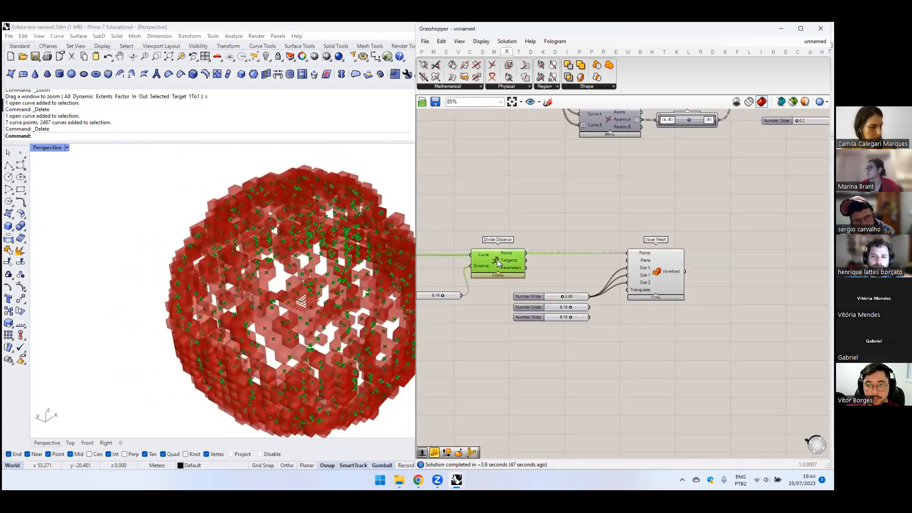
# - Connect the second slider to Voxel Mesh's Size Z, set the first slider to 7.36 and the second to 5.07, and move the unused slider away
pyautogui.scroll(3, 593, 279)
pyautogui.moveTo(585, 325); pyautogui.dragTo(647, 284)
pyautogui.moveTo(575, 345); pyautogui.dragTo(579, 385)
pyautogui.moveTo(554, 325); pyautogui.dragTo(562, 308)
pyautogui.moveTo(273, 297); pyautogui.dragTo(229, 298, button='right')
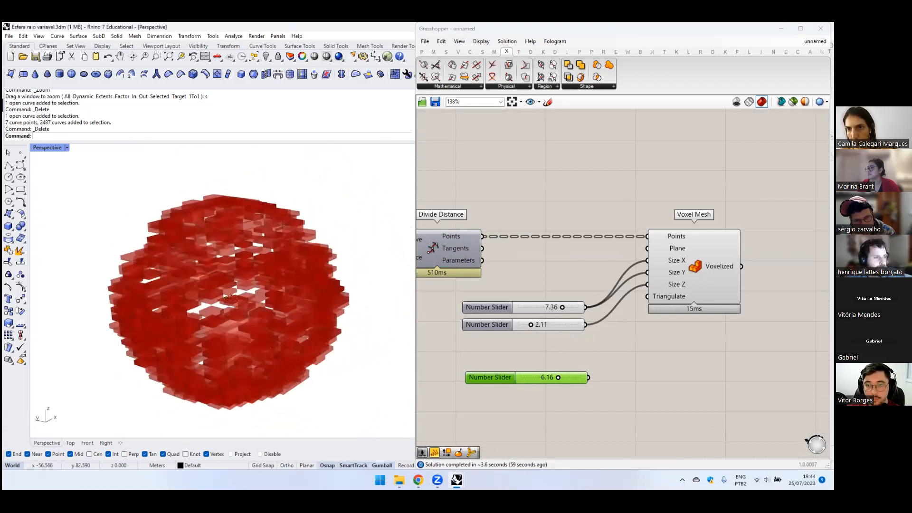
pyautogui.moveTo(267, 260)
pyautogui.mouseDown(button='right')
pyautogui.moveTo(279, 260)
pyautogui.moveTo(272, 259)
pyautogui.mouseUp(button='right')
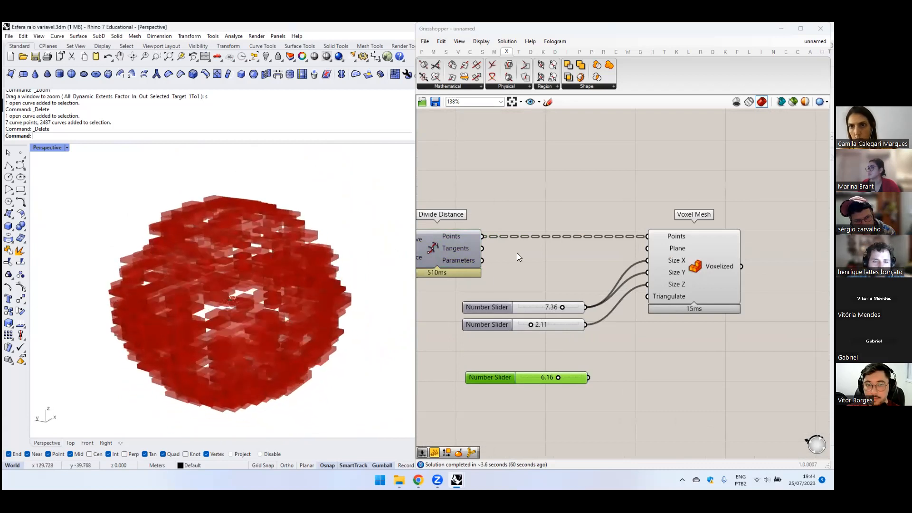
pyautogui.moveTo(531, 324)
pyautogui.mouseDown()
pyautogui.moveTo(566, 323)
pyautogui.moveTo(548, 326)
pyautogui.mouseUp()
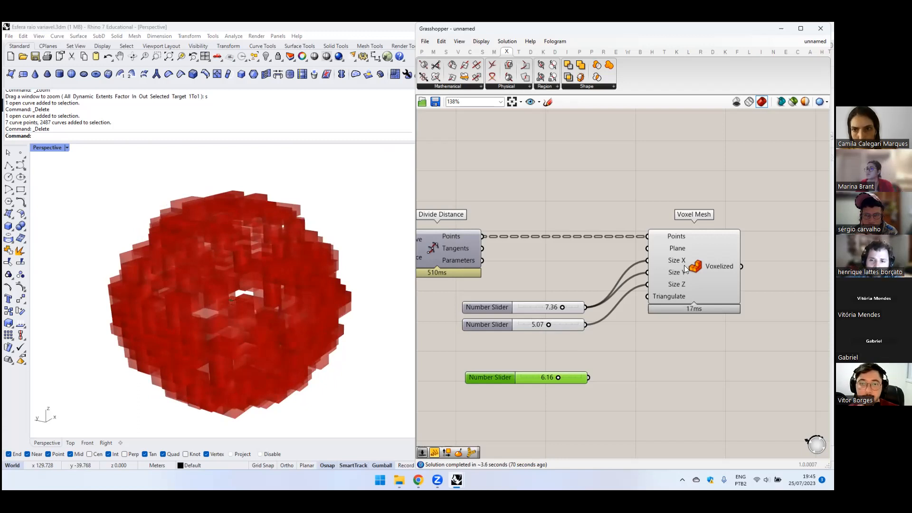
# - Sketch a diagonal line on the canvas below the sliders and draw wide stepped rectangles along it to illustrate coarse voxels
pyautogui.scroll(-3, 556, 143)
pyautogui.click(548, 102)
pyautogui.moveTo(501, 403); pyautogui.dragTo(684, 295)
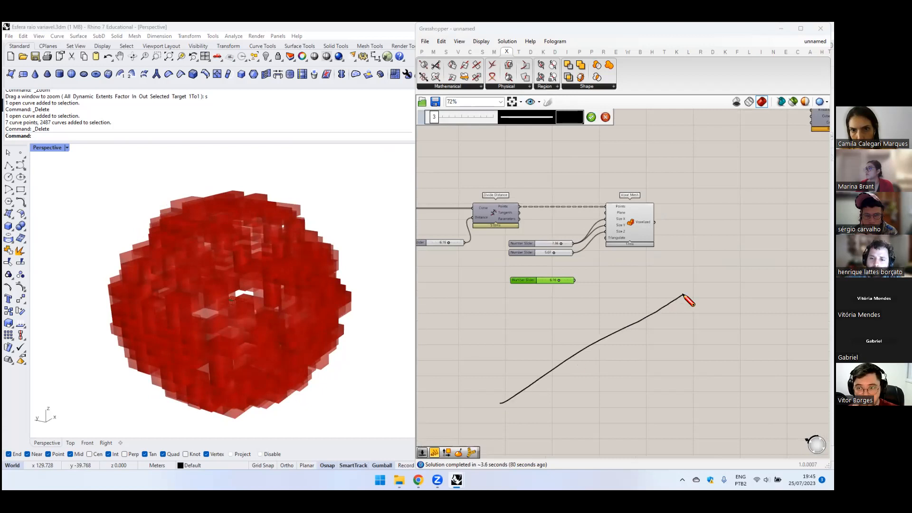
pyautogui.scroll(4, 568, 390)
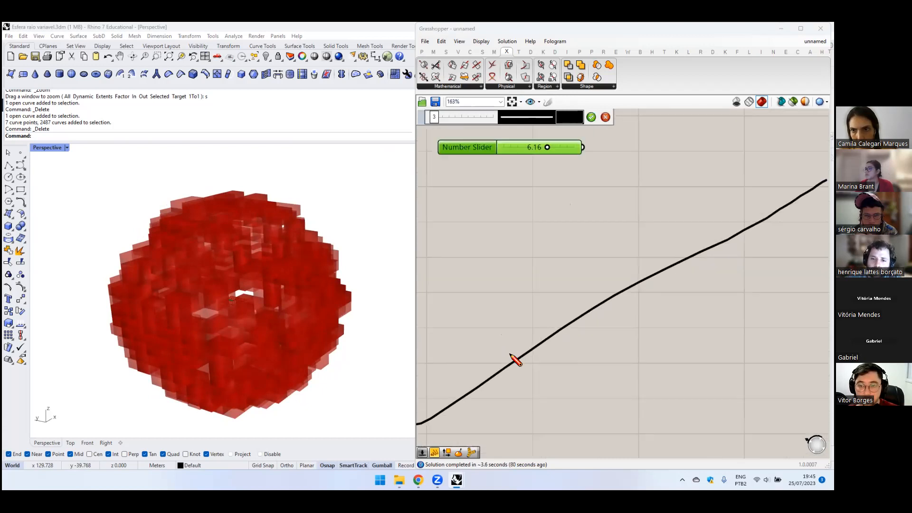
pyautogui.scroll(-2, 517, 362)
pyautogui.scroll(2, 478, 354)
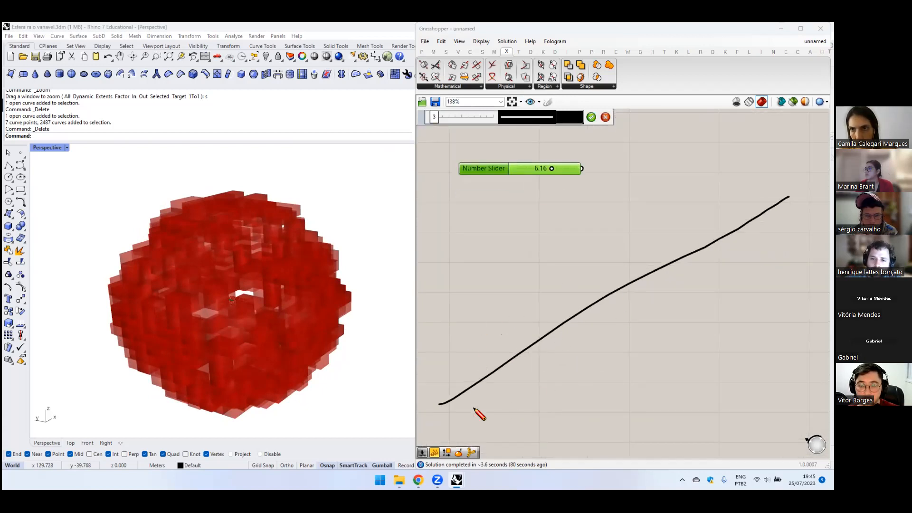
pyautogui.moveTo(449, 383)
pyautogui.mouseDown()
pyautogui.moveTo(451, 413)
pyautogui.moveTo(538, 414)
pyautogui.moveTo(539, 383)
pyautogui.moveTo(452, 383)
pyautogui.moveTo(452, 357)
pyautogui.moveTo(537, 361)
pyautogui.moveTo(538, 380)
pyautogui.moveTo(538, 357)
pyautogui.moveTo(606, 322)
pyautogui.moveTo(630, 352)
pyautogui.moveTo(536, 355)
pyautogui.moveTo(539, 289)
pyautogui.moveTo(632, 295)
pyautogui.moveTo(631, 281)
pyautogui.moveTo(716, 261)
pyautogui.moveTo(726, 290)
pyautogui.moveTo(629, 295)
pyautogui.mouseUp()
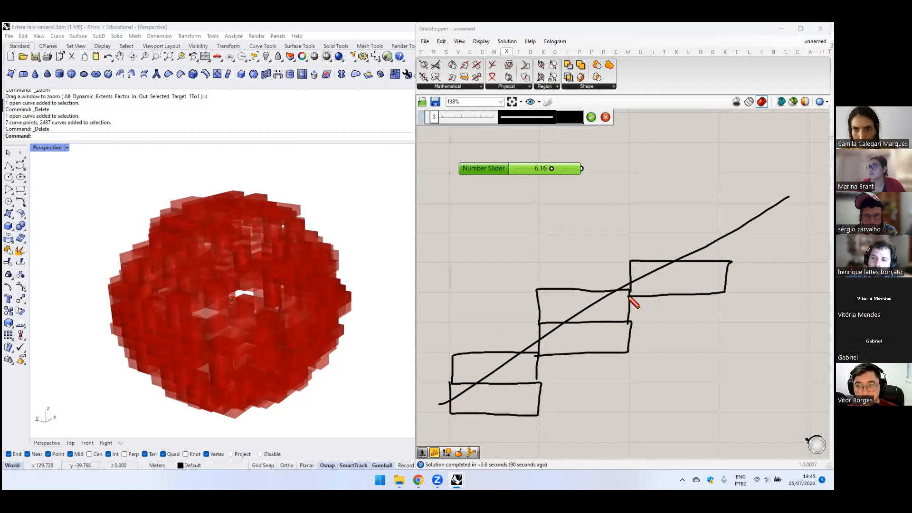
pyautogui.moveTo(612, 265)
pyautogui.mouseDown()
pyautogui.moveTo(630, 226)
pyautogui.moveTo(719, 224)
pyautogui.moveTo(723, 259)
pyautogui.moveTo(725, 199)
pyautogui.moveTo(803, 203)
pyautogui.moveTo(712, 233)
pyautogui.mouseUp()
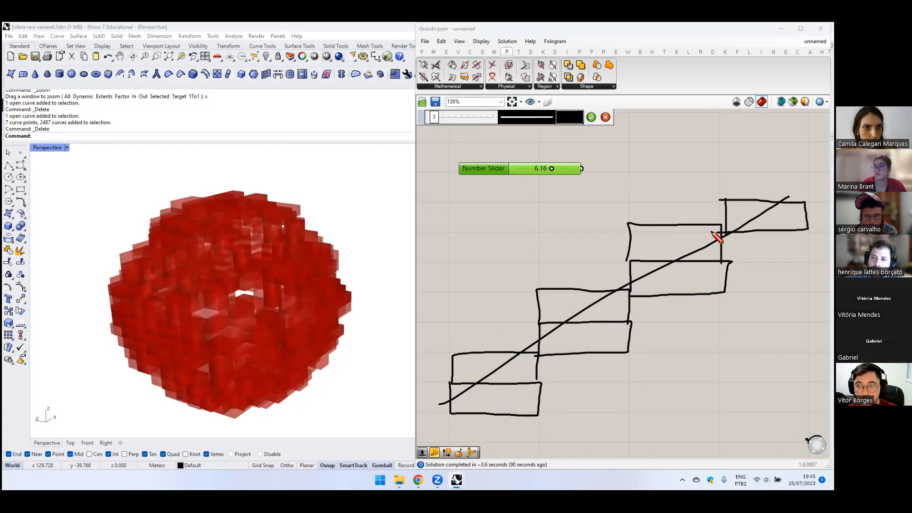
pyautogui.click(591, 116)
pyautogui.scroll(-4, 595, 254)
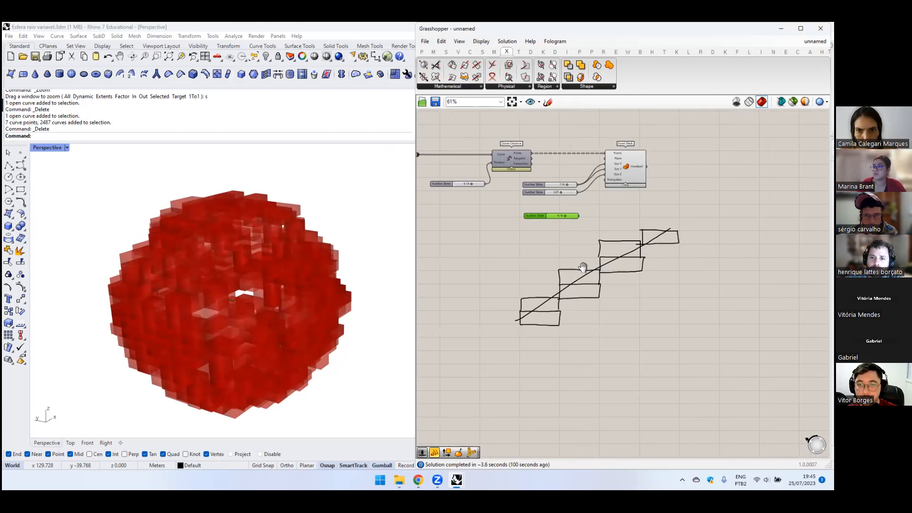
pyautogui.scroll(1, 498, 327)
pyautogui.click(477, 329)
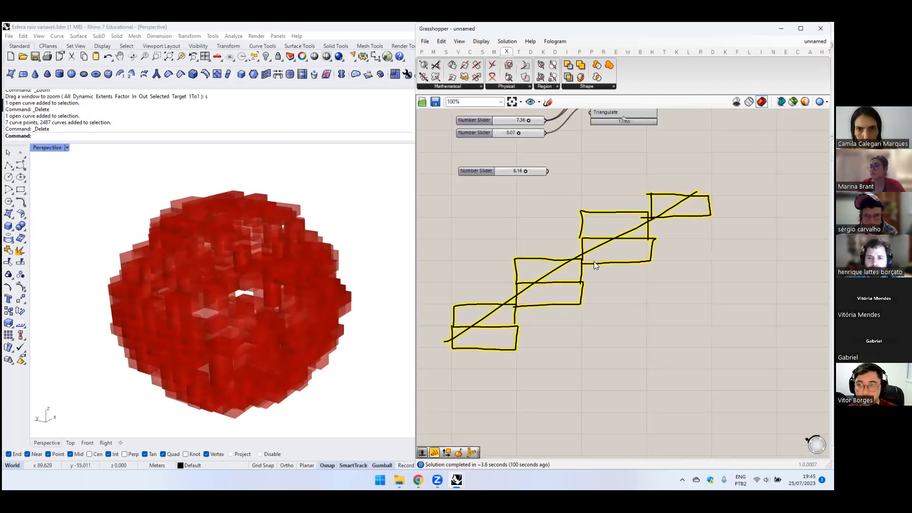
# - Sketch a second diagonal line beside the first drawing with small squares stepping along it to illustrate finer voxels
pyautogui.scroll(-1, 594, 261)
pyautogui.click(548, 102)
pyautogui.scroll(-1, 620, 285)
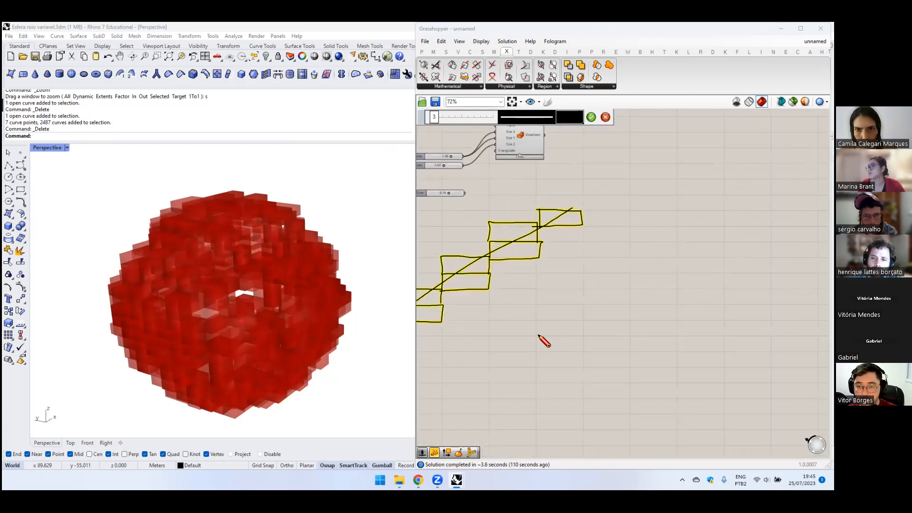
pyautogui.moveTo(536, 337); pyautogui.dragTo(768, 219)
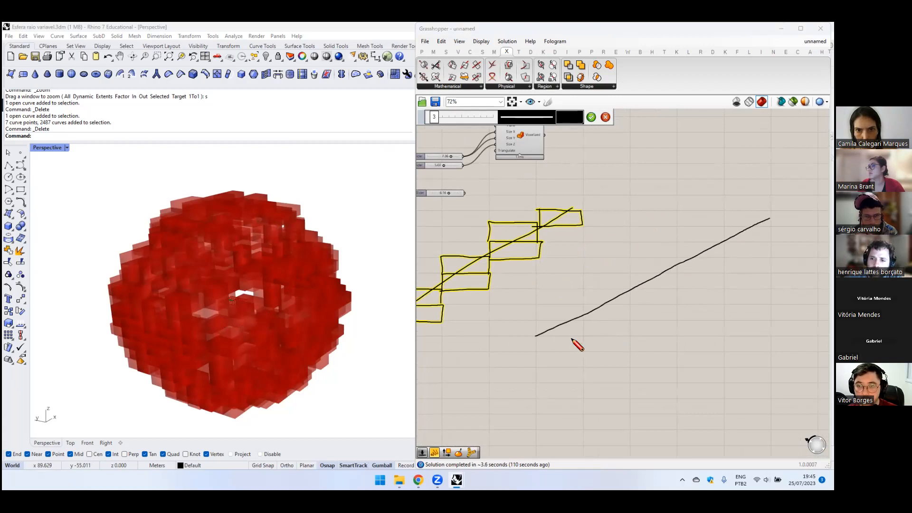
pyautogui.moveTo(537, 335)
pyautogui.mouseDown()
pyautogui.moveTo(554, 342)
pyautogui.moveTo(533, 319)
pyautogui.moveTo(573, 327)
pyautogui.moveTo(562, 310)
pyautogui.moveTo(575, 321)
pyautogui.moveTo(597, 303)
pyautogui.mouseUp()
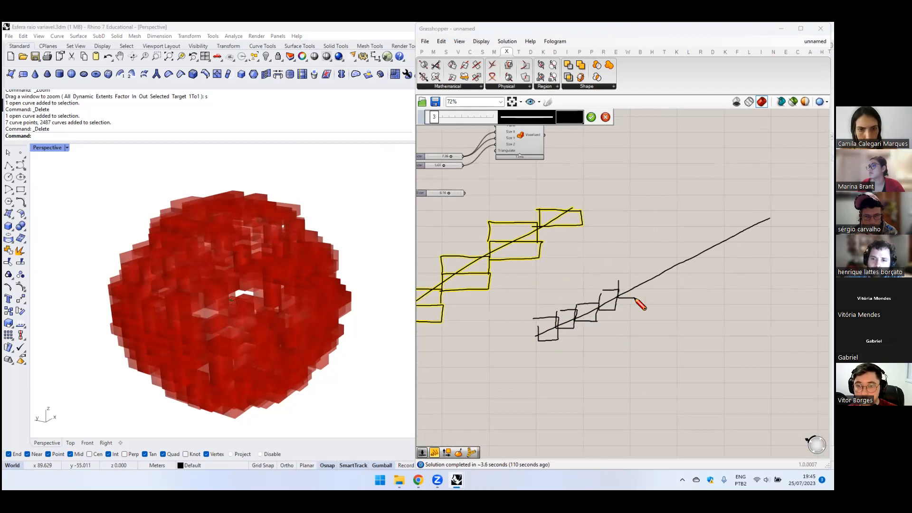
pyautogui.moveTo(636, 290); pyautogui.dragTo(640, 267)
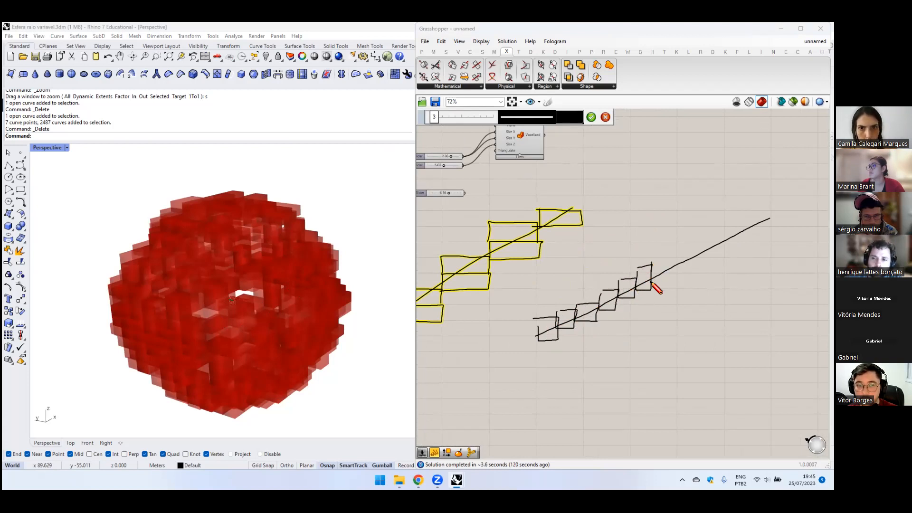
pyautogui.click(591, 116)
# - Draw guide strokes along both sides of the two stepped sketches to compare their thickness
pyautogui.scroll(-2, 577, 300)
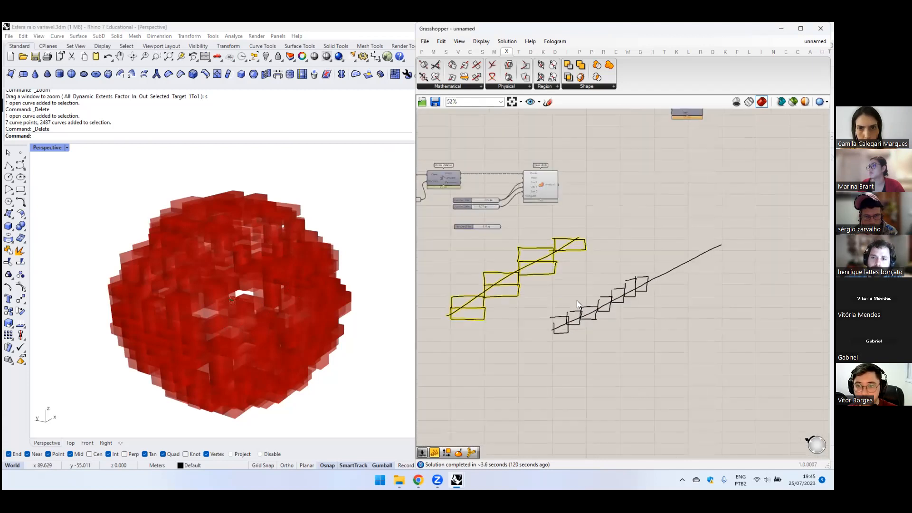
pyautogui.moveTo(544, 301); pyautogui.dragTo(573, 286, button='right')
pyautogui.scroll(2, 573, 286)
pyautogui.click(548, 101)
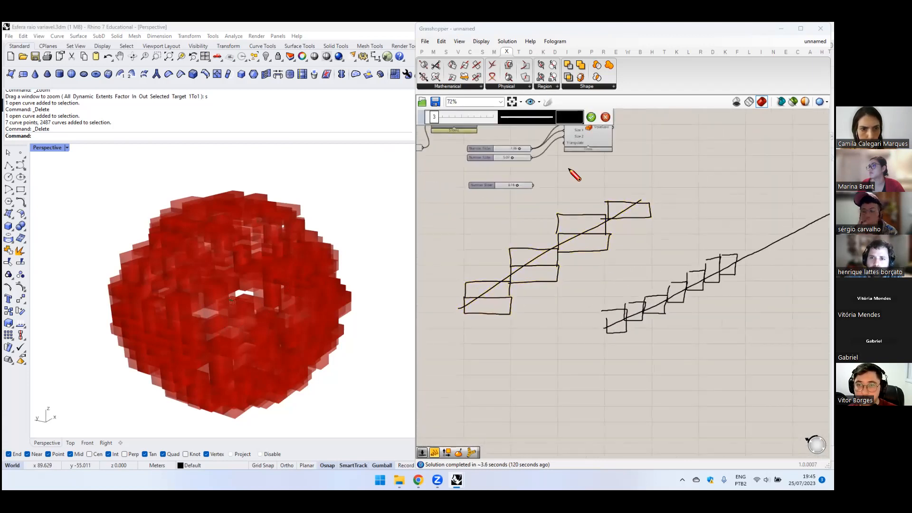
pyautogui.moveTo(464, 316)
pyautogui.mouseDown()
pyautogui.moveTo(509, 314)
pyautogui.moveTo(550, 290)
pyautogui.moveTo(610, 239)
pyautogui.moveTo(617, 219)
pyautogui.mouseUp()
pyautogui.moveTo(464, 286); pyautogui.dragTo(615, 202)
pyautogui.moveTo(597, 321); pyautogui.dragTo(738, 257)
pyautogui.moveTo(612, 338); pyautogui.dragTo(737, 279)
pyautogui.click(593, 121)
# - Delete all the explanatory sketches from the canvas
pyautogui.moveTo(726, 358); pyautogui.dragTo(520, 238)
pyautogui.press('Delete')
pyautogui.scroll(2, 555, 222)
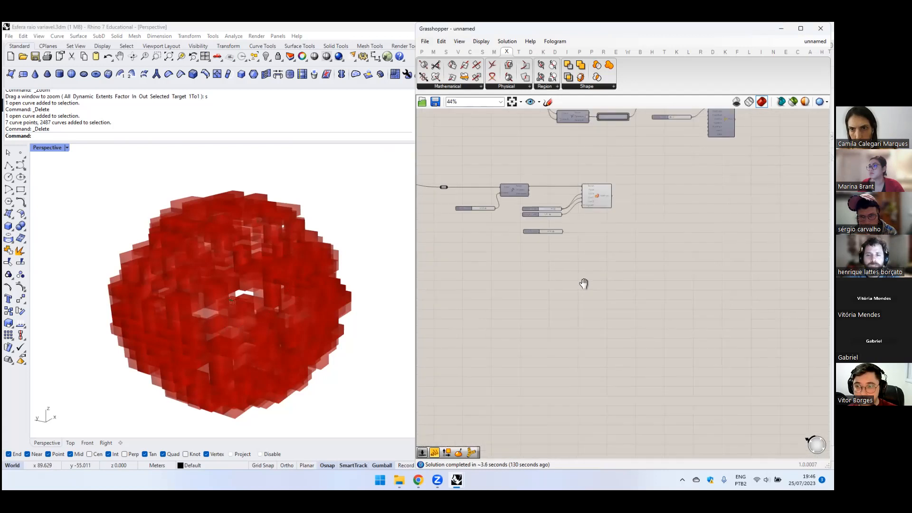
# - Move Voxel Mesh further from Divide Distance and regroup its sliders beside it, with the unused 6.16 slider just beneath the others
pyautogui.moveTo(575, 252); pyautogui.dragTo(548, 254)
pyautogui.scroll(4, 582, 241)
pyautogui.moveTo(666, 174); pyautogui.dragTo(699, 174)
pyautogui.moveTo(667, 184); pyautogui.dragTo(666, 235, button='right')
pyautogui.scroll(-1, 667, 234)
pyautogui.moveTo(579, 311); pyautogui.dragTo(585, 255)
pyautogui.click(572, 240)
pyautogui.click(499, 259)
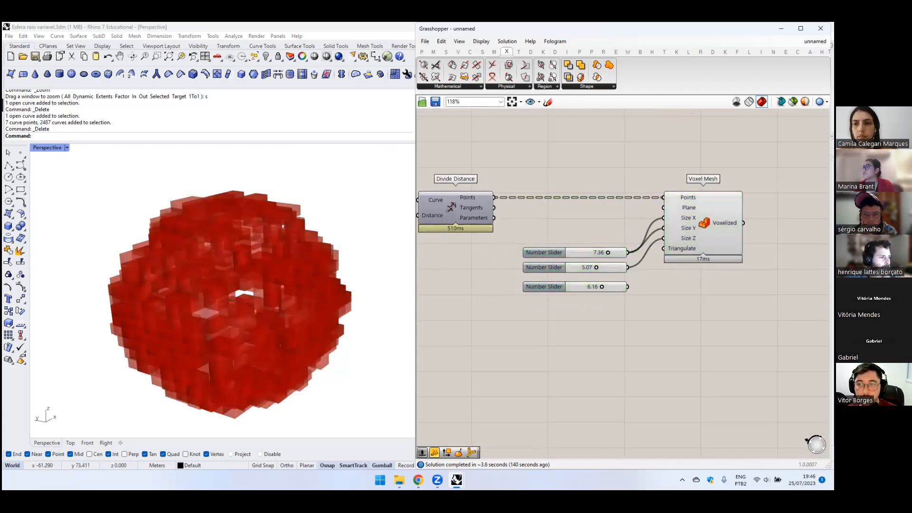
# - Set the slider driving Size X and Size Y to 9.74 and the Size Z slider to 6.08, and delete the unused slider
pyautogui.moveTo(260, 308); pyautogui.dragTo(236, 332, button='right')
pyautogui.scroll(1, 592, 257)
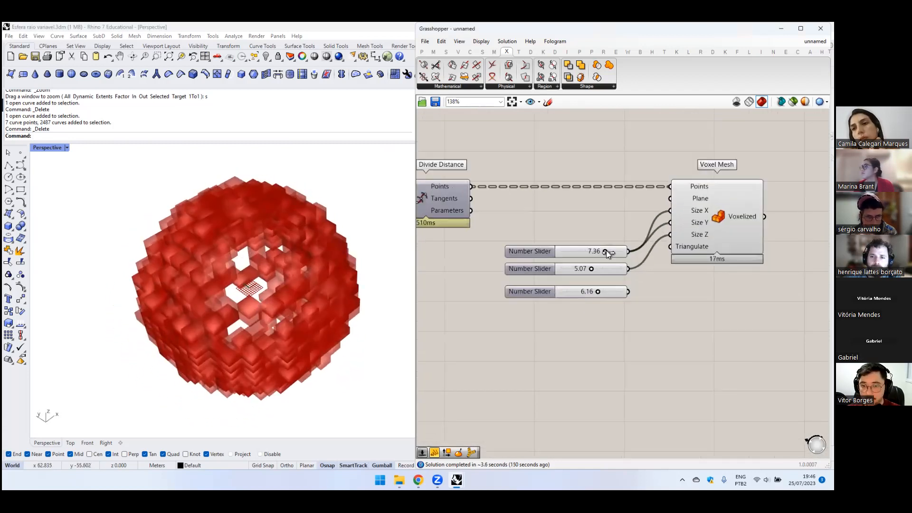
pyautogui.moveTo(605, 252); pyautogui.dragTo(619, 251)
pyautogui.click(615, 293)
pyautogui.press('Delete')
pyautogui.moveTo(591, 269); pyautogui.dragTo(598, 269)
pyautogui.scroll(-4, 256, 276)
pyautogui.moveTo(256, 276); pyautogui.dragTo(237, 280, button='right')
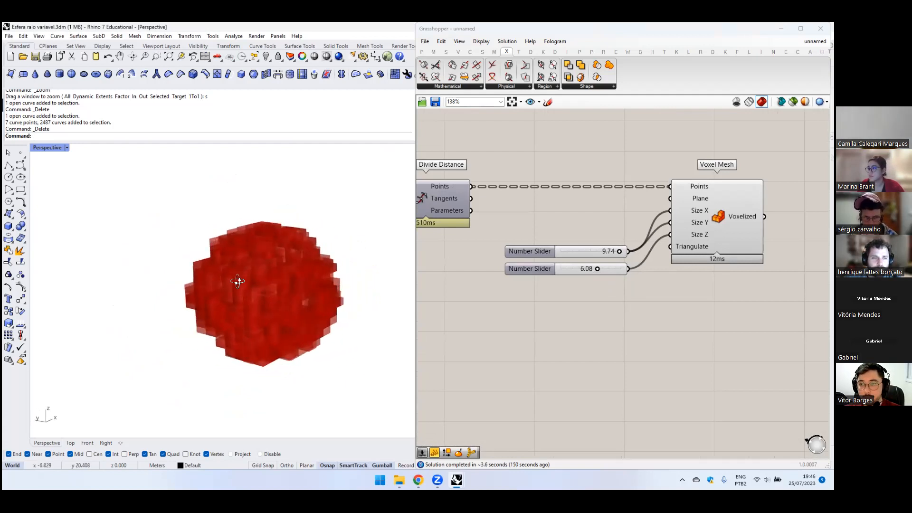
# - Add a Rotate Euler component and place it below Voxel Mesh's size sliders
pyautogui.doubleClick(557, 327)
pyautogui.write('rotate eul')
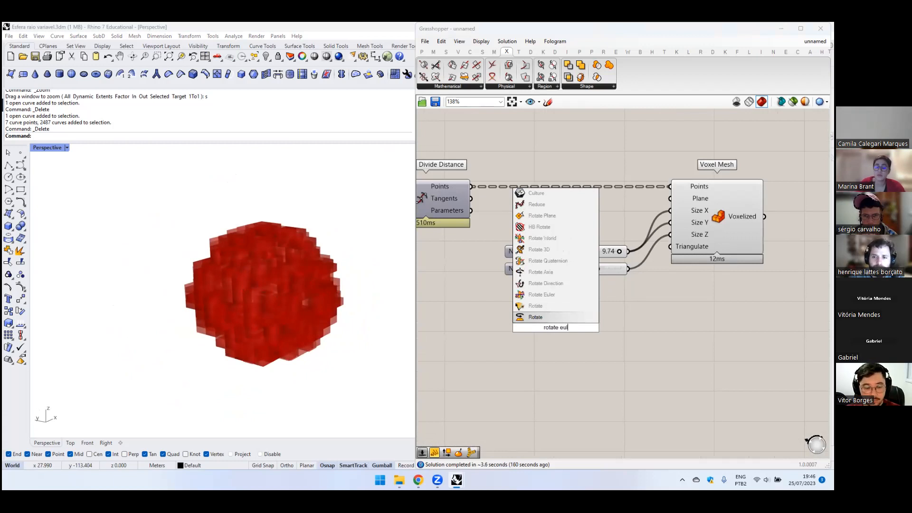
pyautogui.click(549, 294)
pyautogui.keyDown('ctrl'); pyautogui.keyDown('alt'); pyautogui.click(548, 345); pyautogui.keyUp('alt'); pyautogui.keyUp('ctrl')
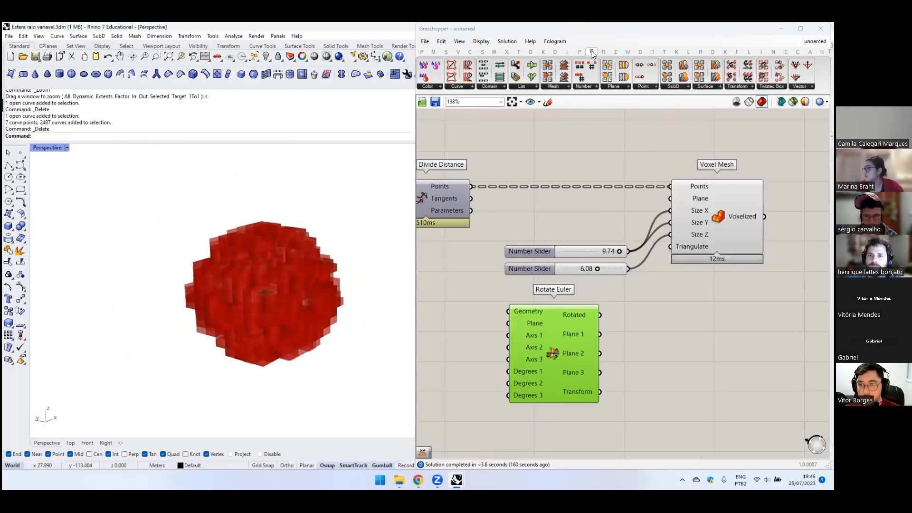
pyautogui.scroll(-2, 566, 259)
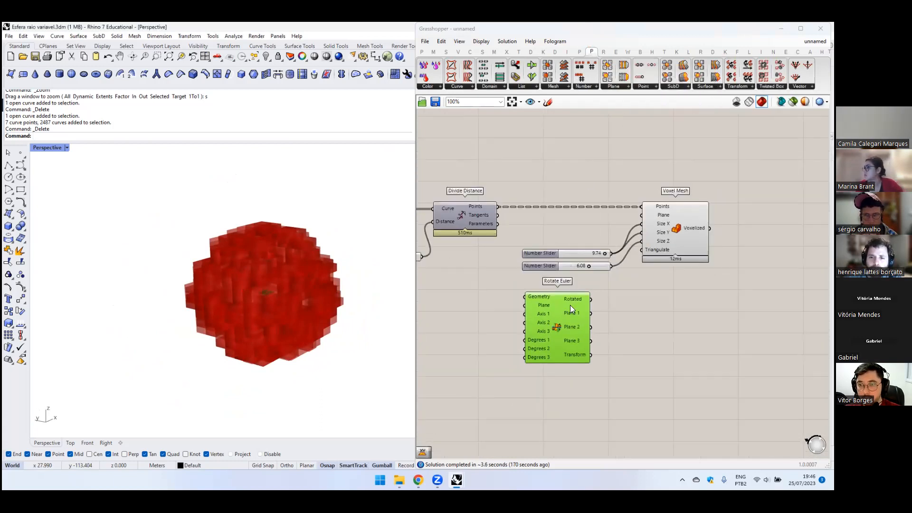
pyautogui.moveTo(556, 319); pyautogui.dragTo(554, 333)
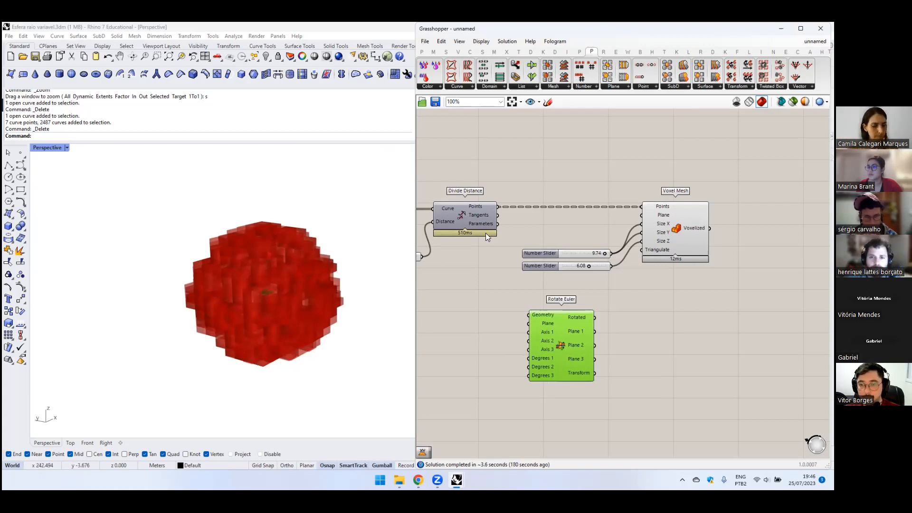
pyautogui.moveTo(615, 280); pyautogui.dragTo(672, 269, button='right')
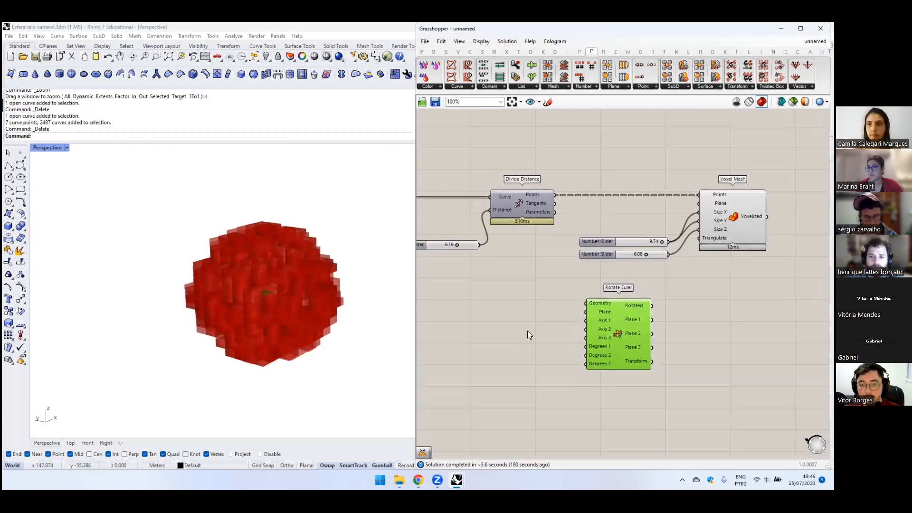
# - Add a number slider ranging from 0 to 90 beside Rotate Euler and make two copies of it
pyautogui.doubleClick(501, 351)
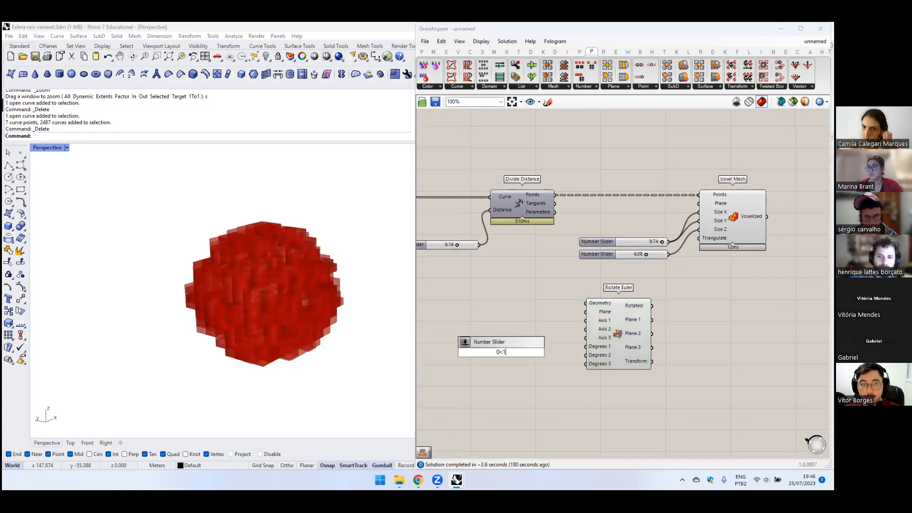
pyautogui.write('0<90')
pyautogui.press('Return')
pyautogui.moveTo(532, 353); pyautogui.dragTo(544, 378)
pyautogui.hotkey('ctrl', 'c')
pyautogui.hotkey('ctrl', 'v')
pyautogui.hotkey('ctrl', 'v')
# - Stack the three 0 to 90 sliders and connect them to Rotate Euler's Degrees 1, Degrees 2 and Degrees 3 inputs
pyautogui.scroll(2, 562, 355)
pyautogui.moveTo(545, 342); pyautogui.dragTo(537, 350)
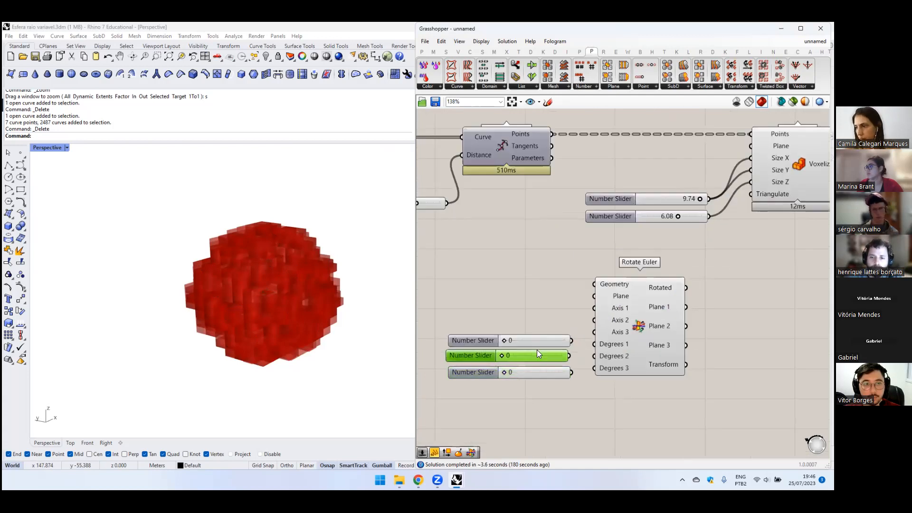
pyautogui.moveTo(541, 390); pyautogui.dragTo(511, 318)
pyautogui.click(508, 328)
pyautogui.moveTo(569, 341); pyautogui.dragTo(538, 370)
pyautogui.click(551, 329)
pyautogui.scroll(-2, 551, 327)
pyautogui.click(565, 311)
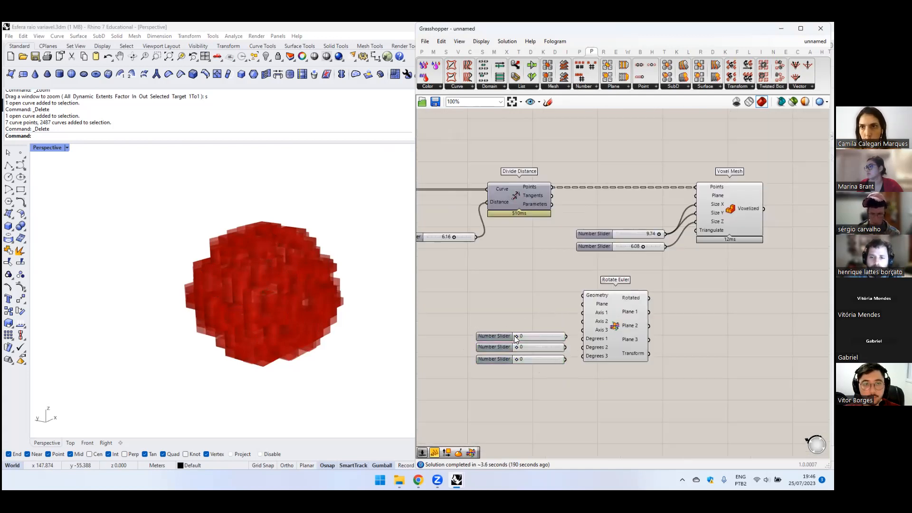
pyautogui.scroll(1, 577, 339)
pyautogui.moveTo(566, 336); pyautogui.dragTo(584, 339)
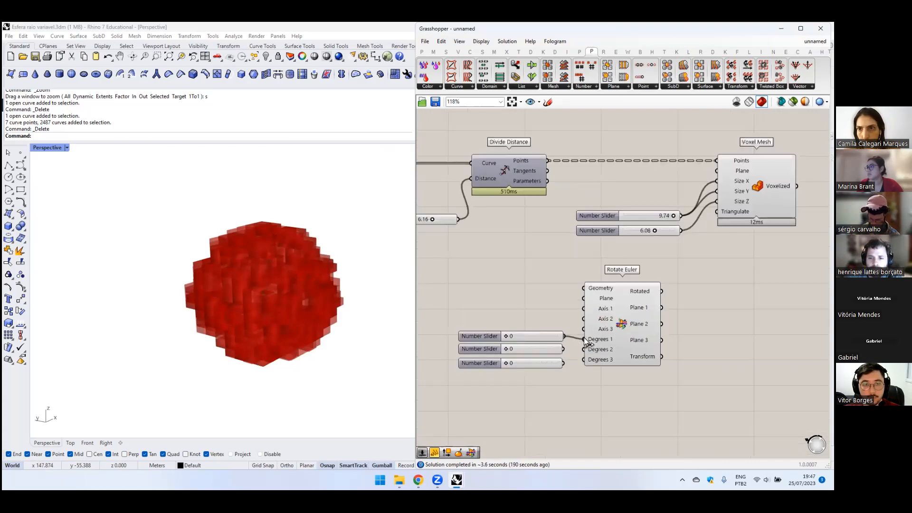
# - Add an XY Plane component and connect its Plane output to Rotate Euler's Geometry input
pyautogui.doubleClick(498, 287)
pyautogui.write('xy')
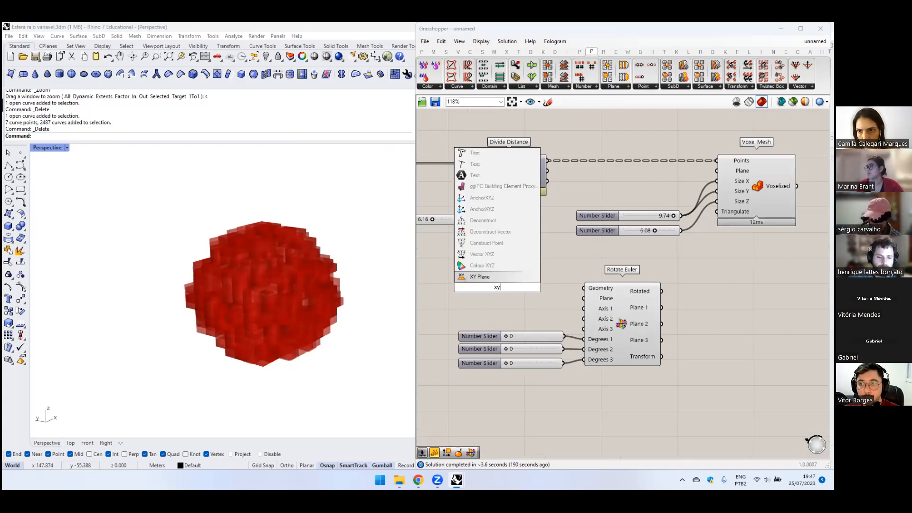
pyautogui.press('Return')
pyautogui.scroll(1, 568, 289)
pyautogui.moveTo(518, 286); pyautogui.dragTo(587, 287)
pyautogui.scroll(-4, 586, 242)
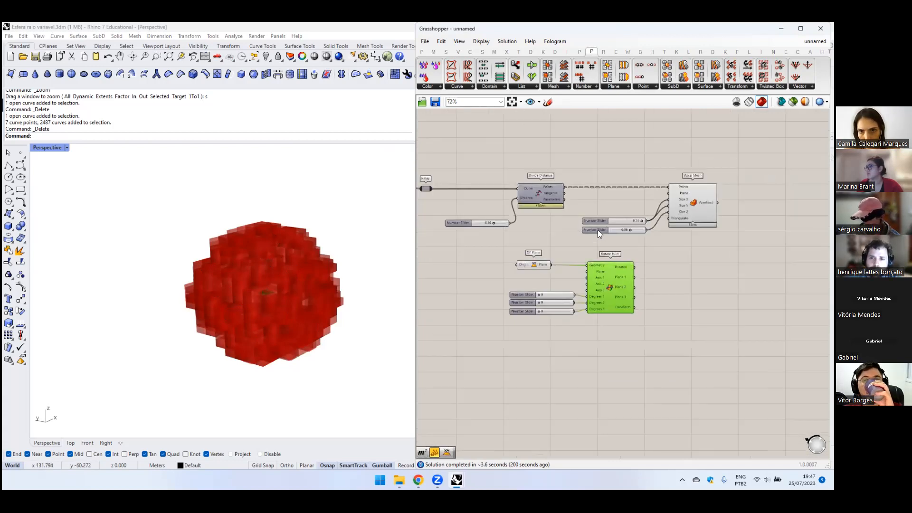
# - Hide the Voxel Mesh preview so that only the planes are displayed
pyautogui.scroll(-2, 599, 230)
pyautogui.click(666, 201)
pyautogui.middleClick(666, 201)
pyautogui.click(684, 185)
pyautogui.scroll(4, 606, 259)
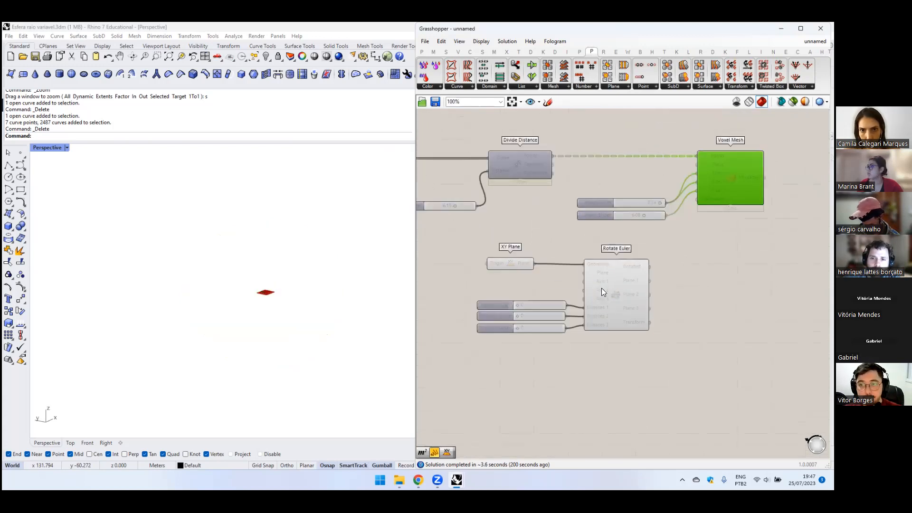
# - Set the three Rotate Euler sliders to 36 for Degrees 1, 26 for Degrees 2 and 43 for Degrees 3
pyautogui.click(601, 288)
pyautogui.moveTo(516, 316); pyautogui.dragTo(535, 305)
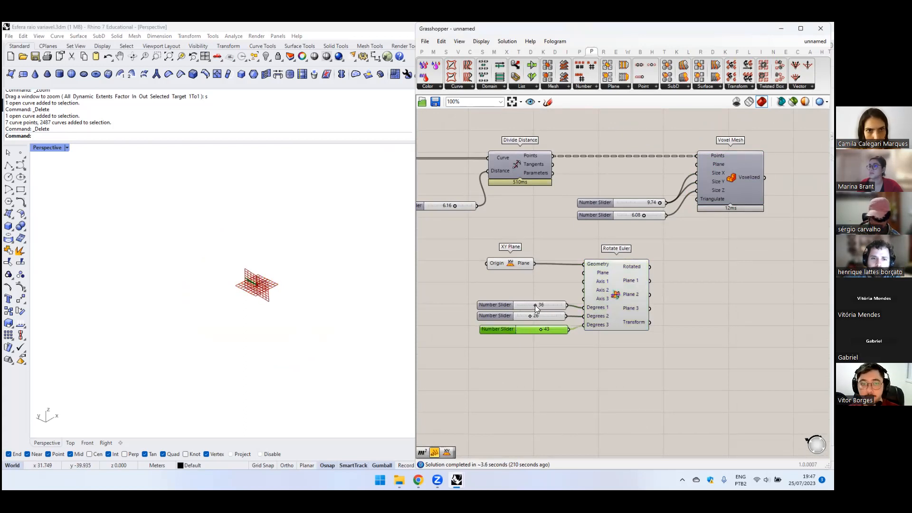
pyautogui.moveTo(679, 270); pyautogui.dragTo(620, 300, button='right')
pyautogui.click(562, 309)
# - Turn the Voxel Mesh preview back on and hide the Rotate Euler preview
pyautogui.click(654, 215)
pyautogui.middleClick(654, 214)
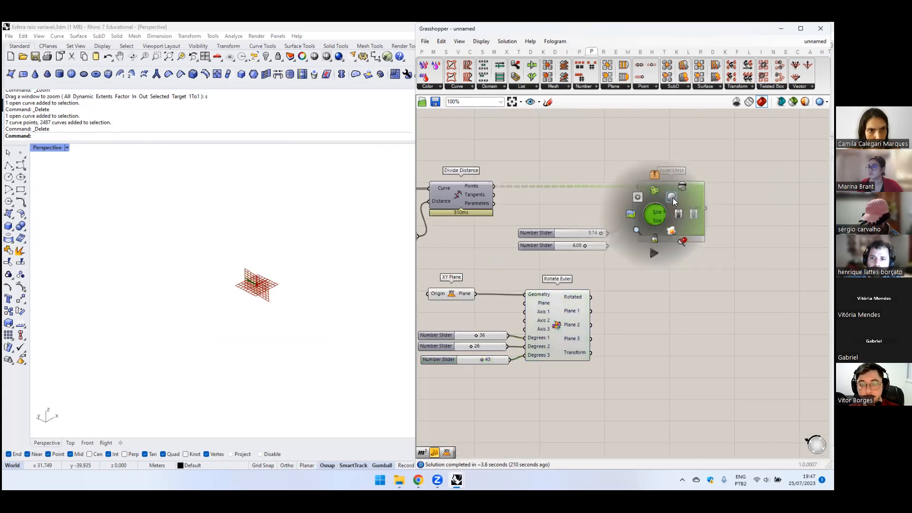
pyautogui.click(671, 200)
pyautogui.click(613, 311)
pyautogui.click(559, 327)
pyautogui.middleClick(559, 327)
pyautogui.click(582, 301)
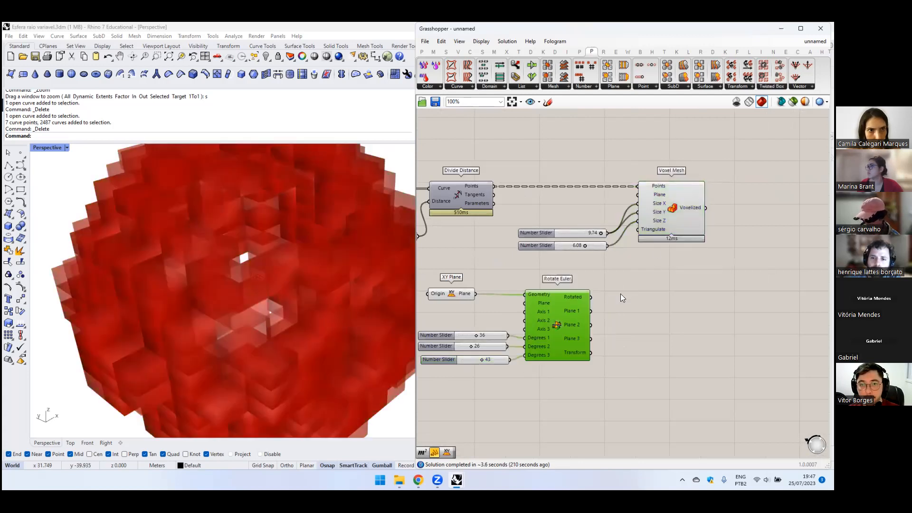
# - Connect Rotate Euler's Rotated output to Voxel Mesh's Plane input so the voxels follow the rotated plane
pyautogui.scroll(-2, 620, 293)
pyautogui.moveTo(587, 303); pyautogui.dragTo(615, 329, button='right')
pyautogui.moveTo(640, 305); pyautogui.dragTo(524, 396)
pyautogui.moveTo(613, 335); pyautogui.dragTo(672, 219)
pyautogui.click(630, 324)
pyautogui.scroll(2, 631, 322)
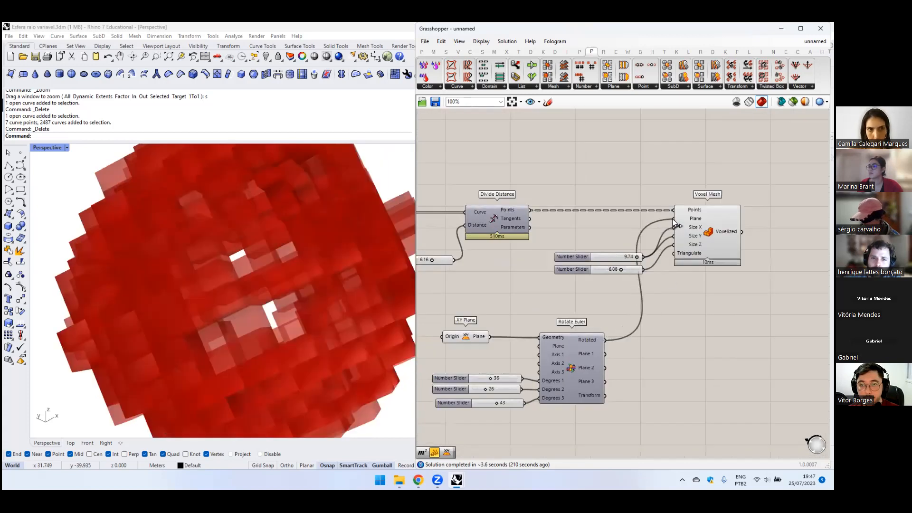
pyautogui.scroll(-5, 317, 271)
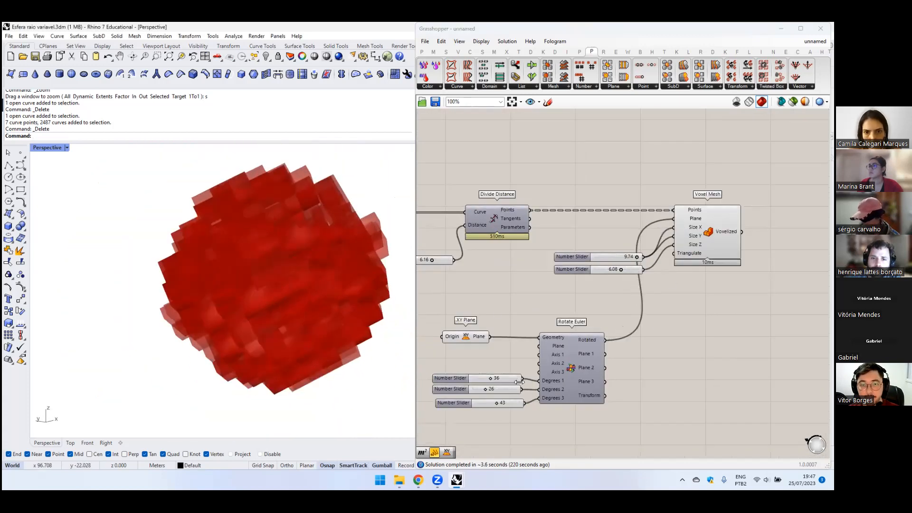
# - Set the rotation sliders to 32 for Degrees 1 and 23 for Degrees 2, and both voxel size sliders to 10.00
pyautogui.moveTo(486, 389)
pyautogui.mouseDown()
pyautogui.moveTo(466, 389)
pyautogui.moveTo(491, 404)
pyautogui.moveTo(470, 403)
pyautogui.moveTo(481, 379)
pyautogui.moveTo(472, 380)
pyautogui.moveTo(485, 378)
pyautogui.moveTo(472, 391)
pyautogui.moveTo(486, 389)
pyautogui.moveTo(476, 404)
pyautogui.moveTo(497, 403)
pyautogui.mouseUp()
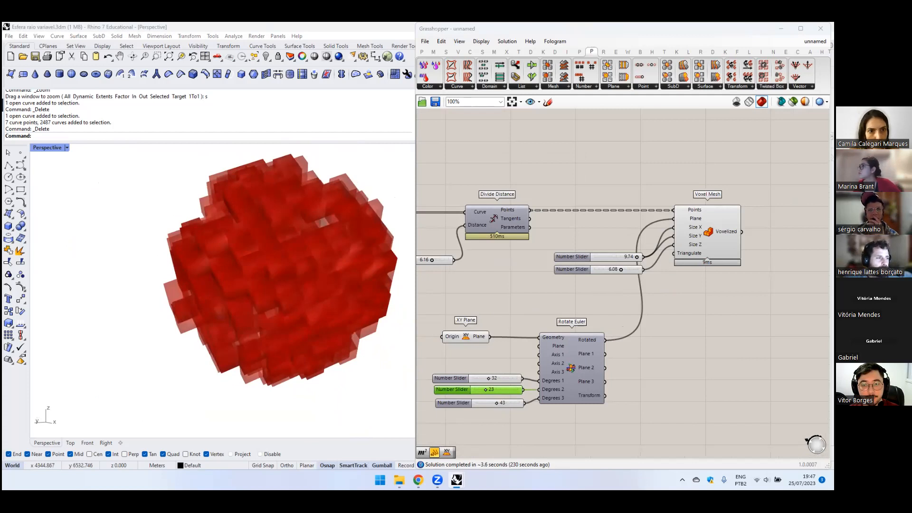
pyautogui.scroll(3, 603, 249)
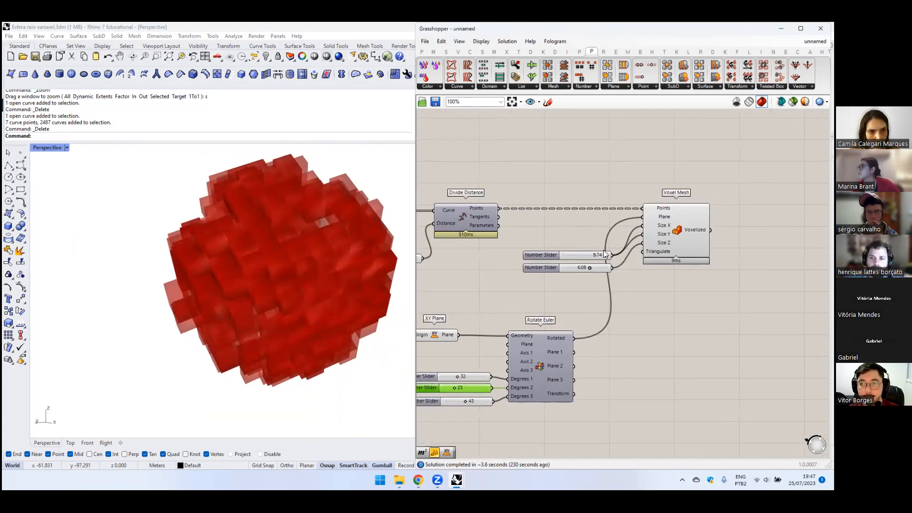
pyautogui.moveTo(584, 275); pyautogui.dragTo(620, 253)
pyautogui.scroll(-3, 551, 244)
pyautogui.moveTo(544, 252); pyautogui.dragTo(515, 262)
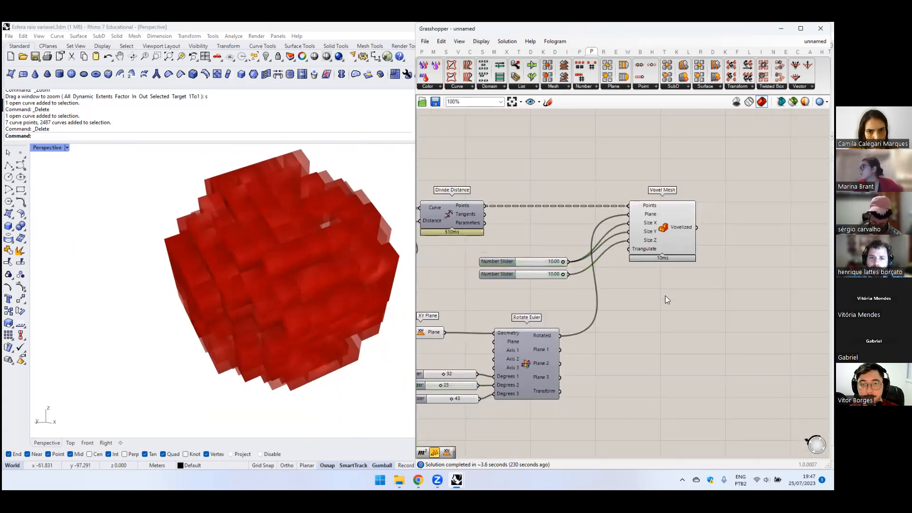
# - Connect an enlarged Panel to Voxel Mesh's Voxelized output to inspect its data structure
pyautogui.moveTo(703, 276); pyautogui.dragTo(614, 273, button='right')
pyautogui.doubleClick(649, 272)
pyautogui.write('//')
pyautogui.press('Return')
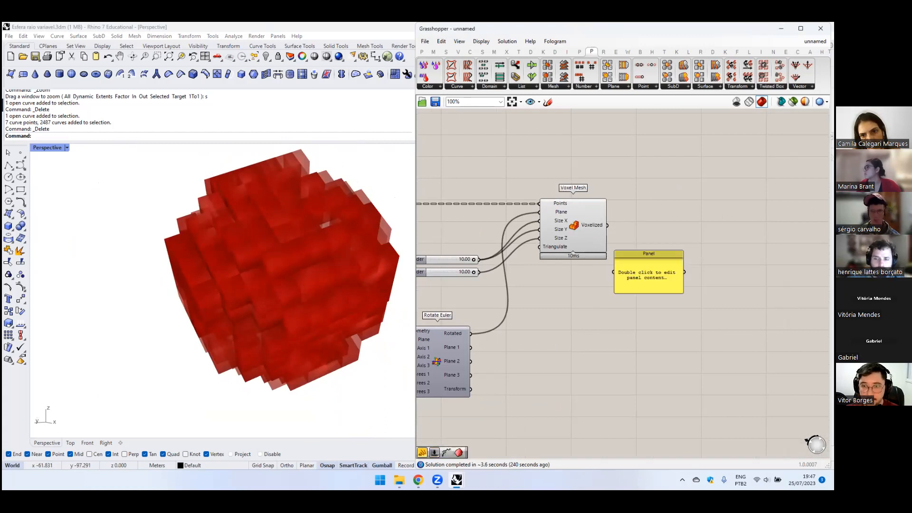
pyautogui.moveTo(608, 226); pyautogui.dragTo(613, 273)
pyautogui.moveTo(676, 295); pyautogui.dragTo(639, 277, button='right')
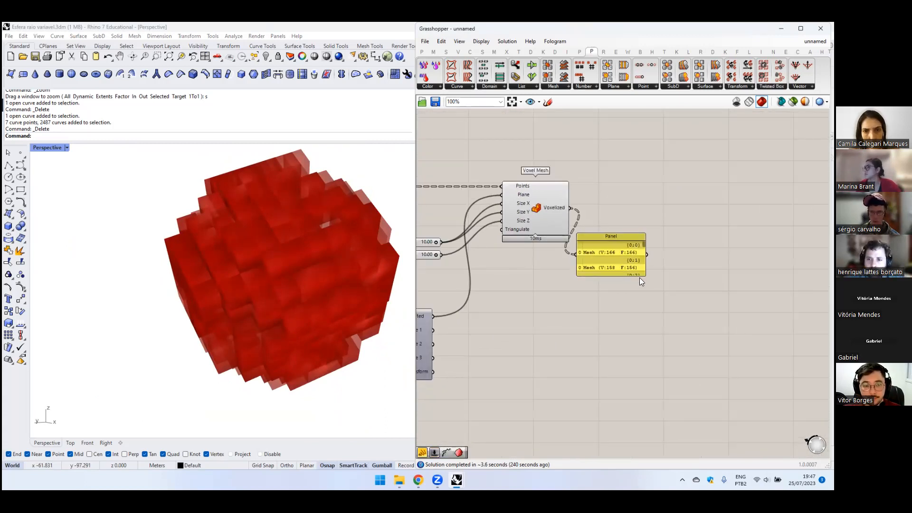
pyautogui.moveTo(637, 277); pyautogui.dragTo(635, 400)
# - Flatten Voxel Mesh's Voxelized output and delete the panel connected to it
pyautogui.moveTo(604, 321); pyautogui.dragTo(684, 313)
pyautogui.rightClick(555, 208)
pyautogui.click(587, 235)
pyautogui.click(701, 198)
pyautogui.click(661, 274)
pyautogui.press('Delete')
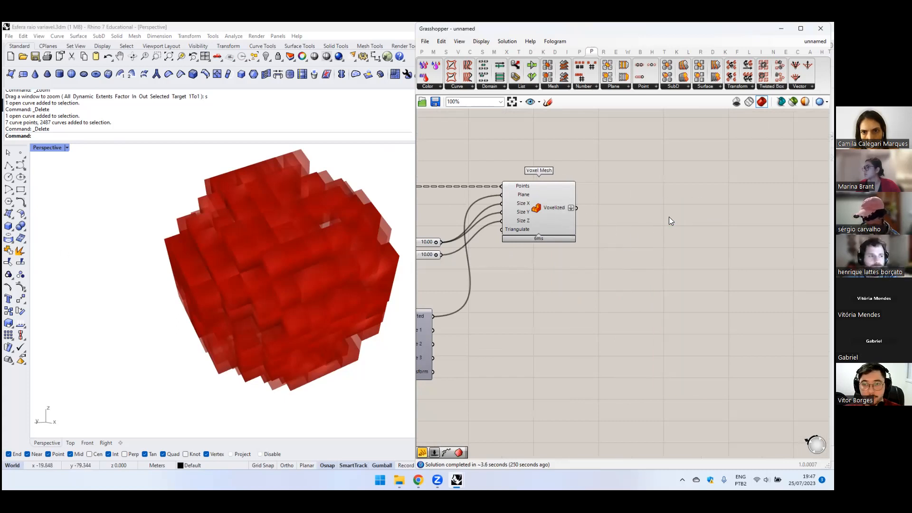
# - Add a Weaverbird's LaplacianHC Smoothing component and feed the flattened voxel mesh into its Mesh/Curves input
pyautogui.doubleClick(669, 216)
pyautogui.write('smoth')
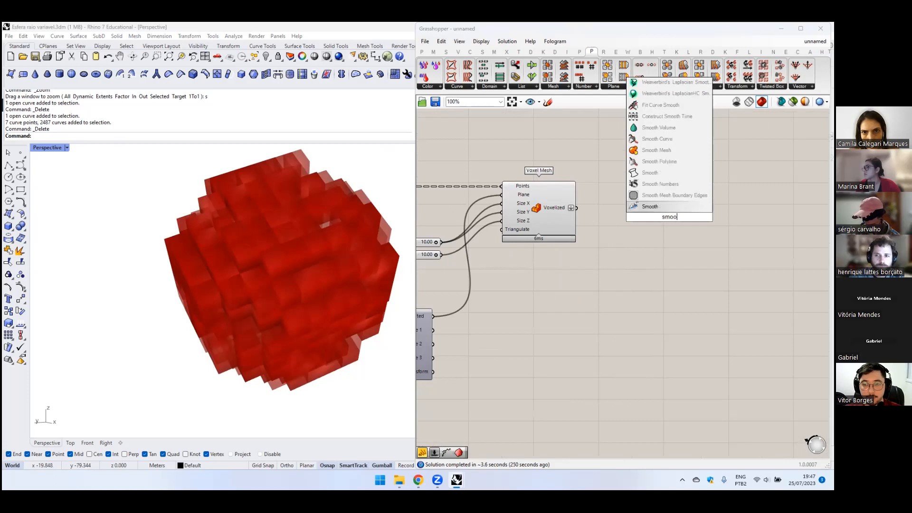
pyautogui.press('BackSpace')
pyautogui.press('BackSpace')
pyautogui.write('oth')
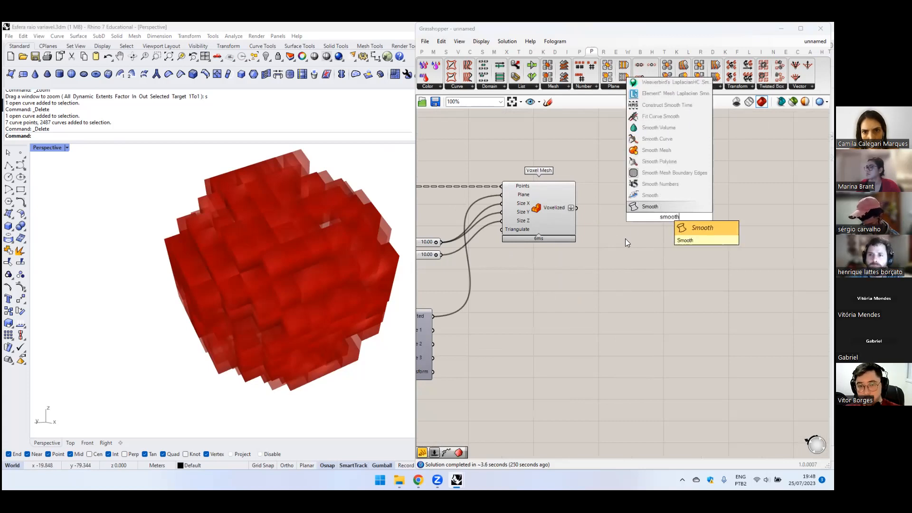
pyautogui.click(688, 82)
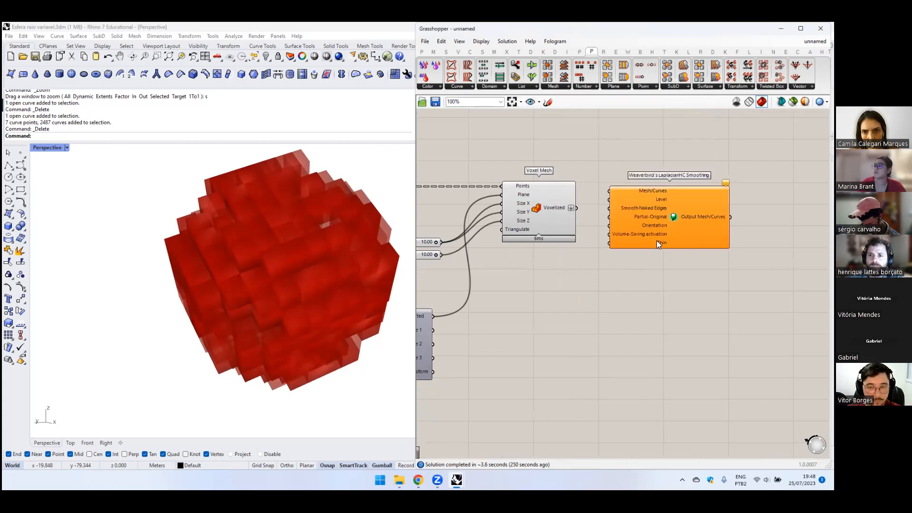
pyautogui.scroll(1, 519, 236)
pyautogui.moveTo(529, 236); pyautogui.dragTo(562, 237)
pyautogui.moveTo(592, 265); pyautogui.dragTo(640, 249)
# - Hide the Voxel Mesh preview so that only the smoothed mesh is displayed
pyautogui.click(477, 238)
pyautogui.middleClick(477, 239)
pyautogui.click(507, 211)
pyautogui.moveTo(312, 299)
pyautogui.mouseDown(button='right')
pyautogui.moveTo(345, 257)
pyautogui.moveTo(340, 228)
pyautogui.moveTo(306, 277)
pyautogui.moveTo(314, 285)
pyautogui.mouseUp(button='right')
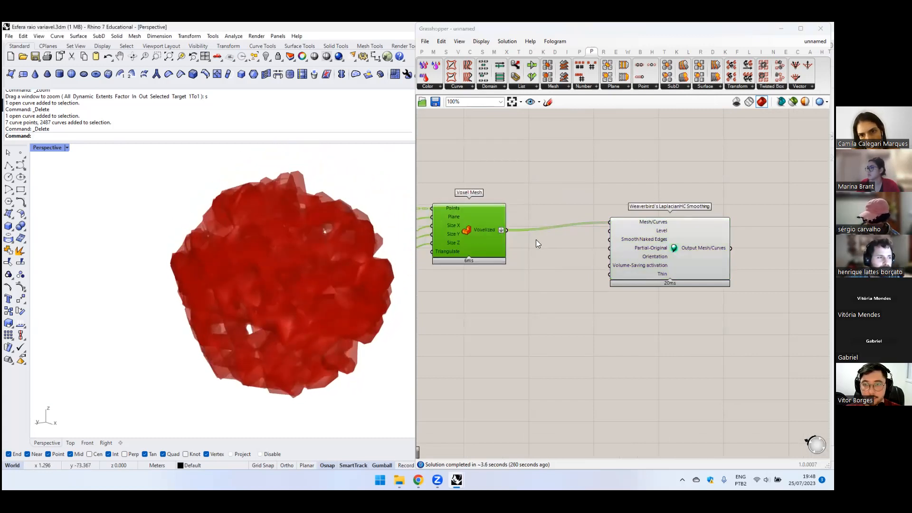
pyautogui.moveTo(651, 235); pyautogui.dragTo(654, 246)
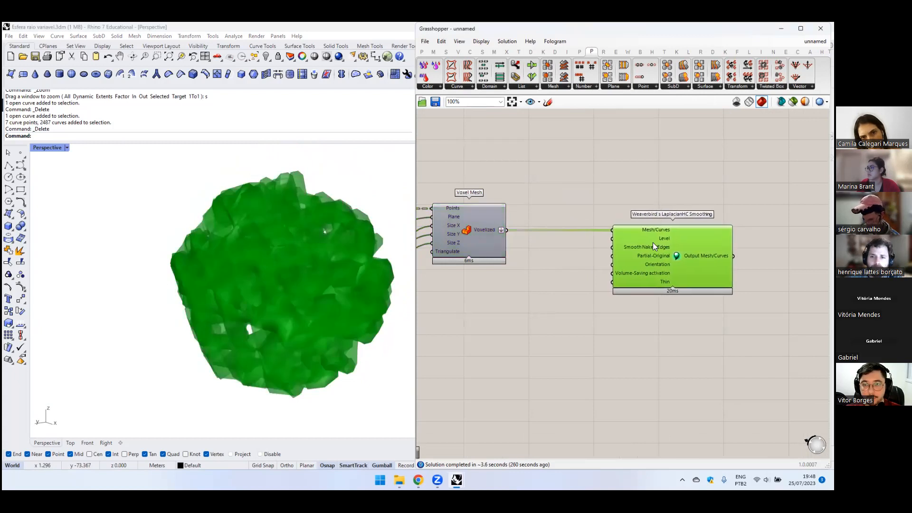
# - Replace the LaplacianHC component with Weaverbird's Laplacian Smoothing, fed by the Voxelized output through Mesh/Curves
pyautogui.click(628, 51)
pyautogui.click(568, 86)
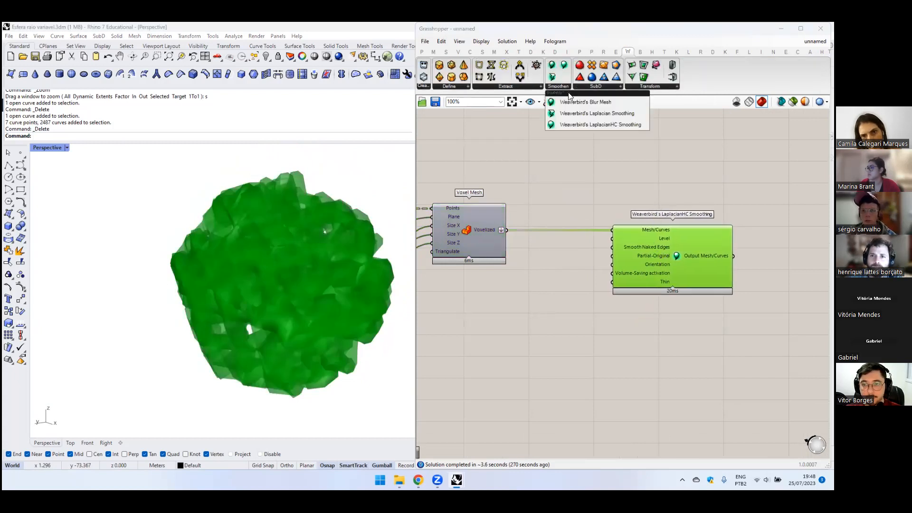
pyautogui.moveTo(616, 113); pyautogui.dragTo(652, 166)
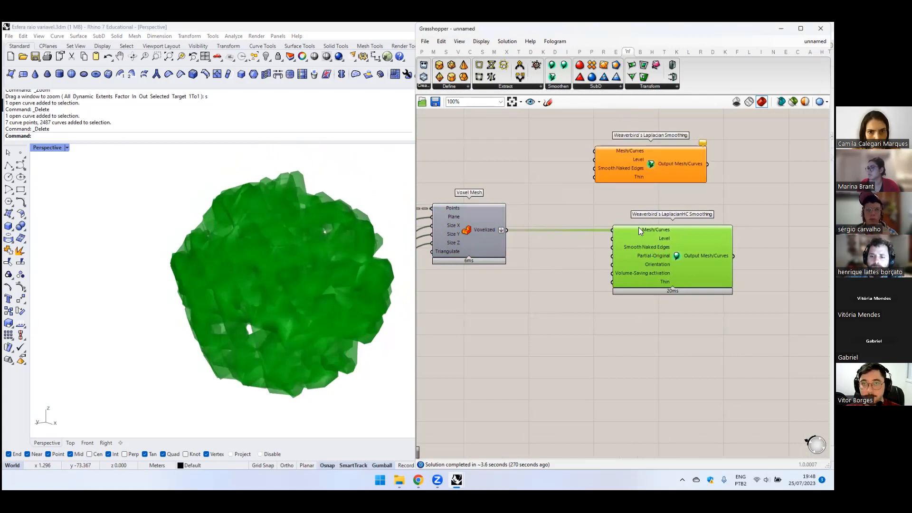
pyautogui.press('Delete')
pyautogui.moveTo(600, 154); pyautogui.dragTo(597, 151)
pyautogui.moveTo(610, 186); pyautogui.dragTo(623, 265)
pyautogui.click(572, 344)
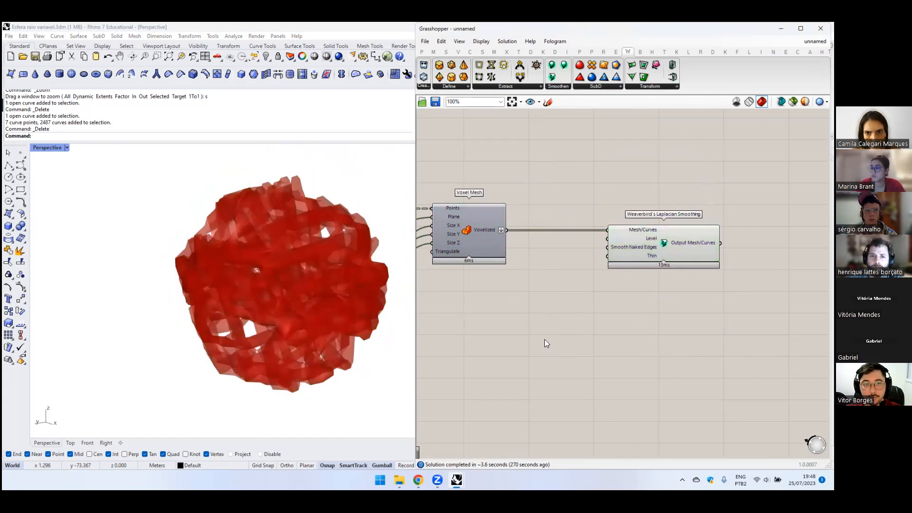
# - Add a number slider with value 2 and connect it to Laplacian Smoothing's Level input
pyautogui.doubleClick(547, 344)
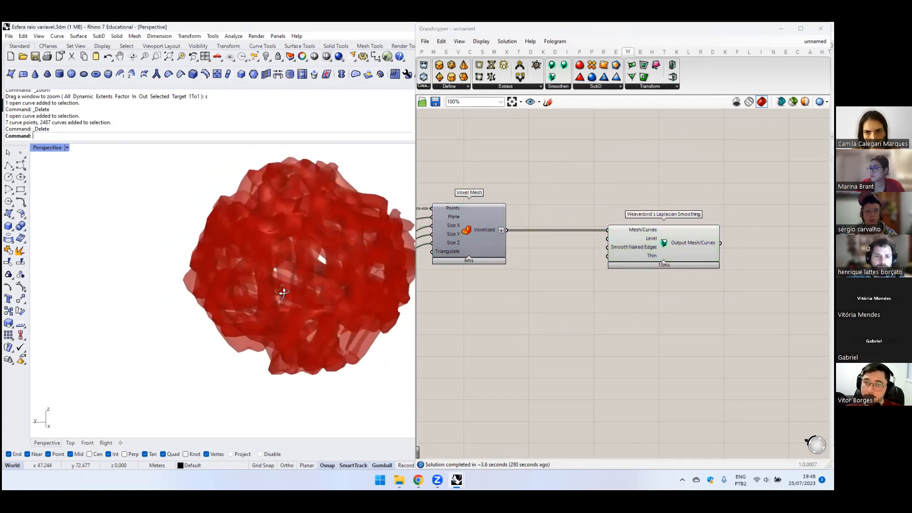
pyautogui.doubleClick(536, 325)
pyautogui.write('2')
pyautogui.press('Return')
pyautogui.moveTo(580, 327); pyautogui.dragTo(607, 238)
pyautogui.click(613, 243)
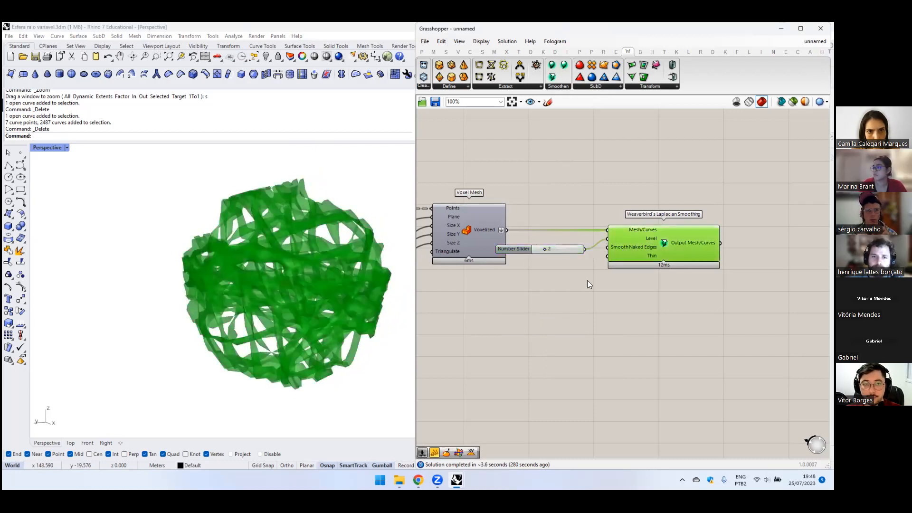
pyautogui.moveTo(587, 280); pyautogui.dragTo(552, 299, button='right')
pyautogui.moveTo(530, 267); pyautogui.dragTo(551, 261)
# - Hide the preview of the XY Plane component that feeds Rotate Euler
pyautogui.moveTo(313, 249); pyautogui.dragTo(338, 261, button='right')
pyautogui.scroll(-4, 497, 258)
pyautogui.moveTo(498, 258); pyautogui.dragTo(712, 242, button='right')
pyautogui.scroll(4, 573, 290)
pyautogui.click(572, 290)
pyautogui.middleClick(572, 290)
pyautogui.click(596, 259)
pyautogui.moveTo(299, 285); pyautogui.dragTo(255, 285, button='right')
pyautogui.moveTo(512, 264); pyautogui.dragTo(404, 277, button='right')
pyautogui.moveTo(811, 212); pyautogui.dragTo(656, 240, button='right')
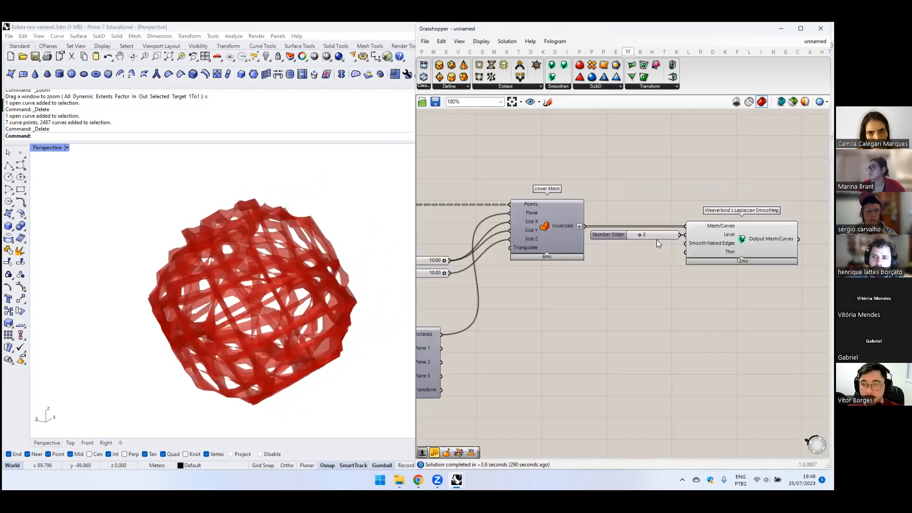
# - Move Laplacian Smoothing farther from Voxel Mesh and place the Level slider in the gap between them
pyautogui.moveTo(715, 243); pyautogui.dragTo(642, 258, button='right')
pyautogui.click(656, 252)
pyautogui.moveTo(657, 252); pyautogui.dragTo(694, 251)
pyautogui.keyDown('shift'); pyautogui.moveTo(598, 248); pyautogui.dragTo(612, 248); pyautogui.keyUp('shift')
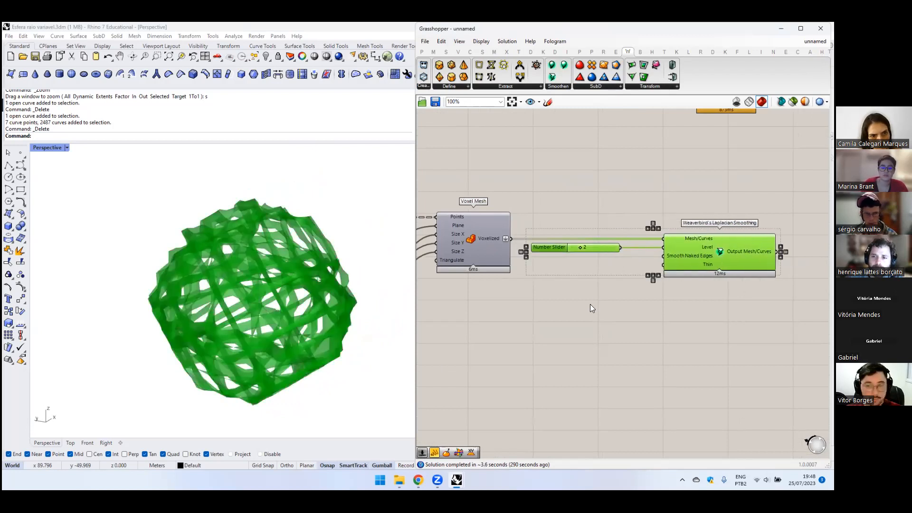
# - Add a .50 number slider, connect it to Laplacian Smoothing's Thin input, and raise it to 1.00
pyautogui.doubleClick(590, 304)
pyautogui.write('.5')
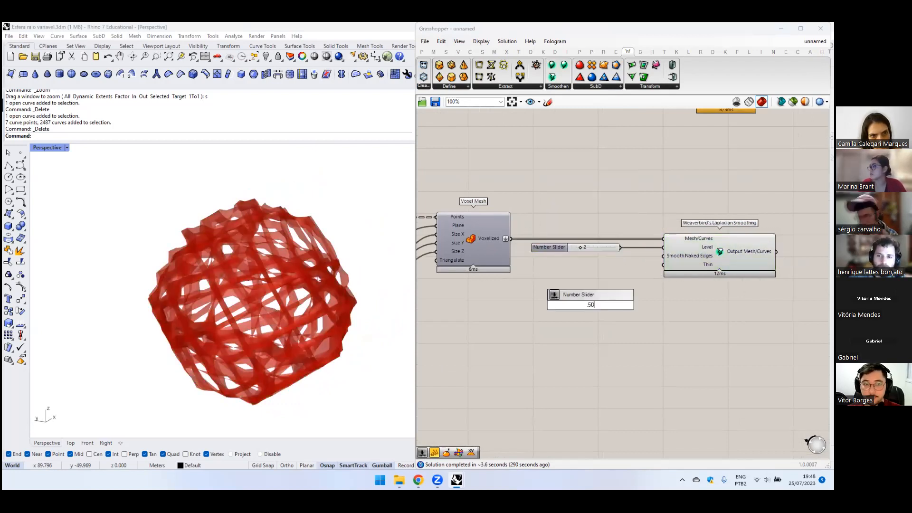
pyautogui.press('Return')
pyautogui.moveTo(636, 305); pyautogui.dragTo(663, 265)
pyautogui.moveTo(640, 293); pyautogui.dragTo(639, 314, button='right')
pyautogui.moveTo(607, 325); pyautogui.dragTo(652, 331)
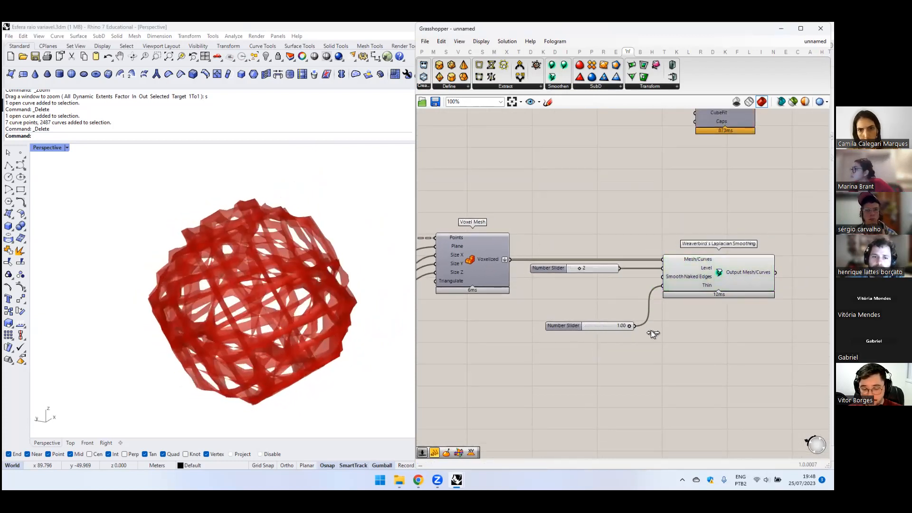
pyautogui.scroll(-2, 651, 330)
pyautogui.click(599, 295)
# - Examine the smoothed lattice in the viewport and the layout of the definition's branches
pyautogui.scroll(-5, 179, 277)
pyautogui.moveTo(186, 270); pyautogui.dragTo(238, 251, button='right')
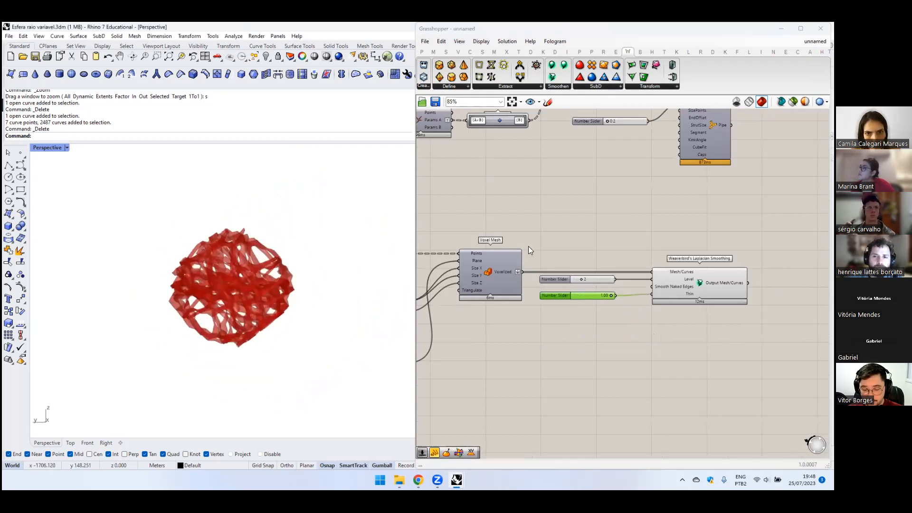
pyautogui.click(493, 273)
pyautogui.scroll(-4, 562, 283)
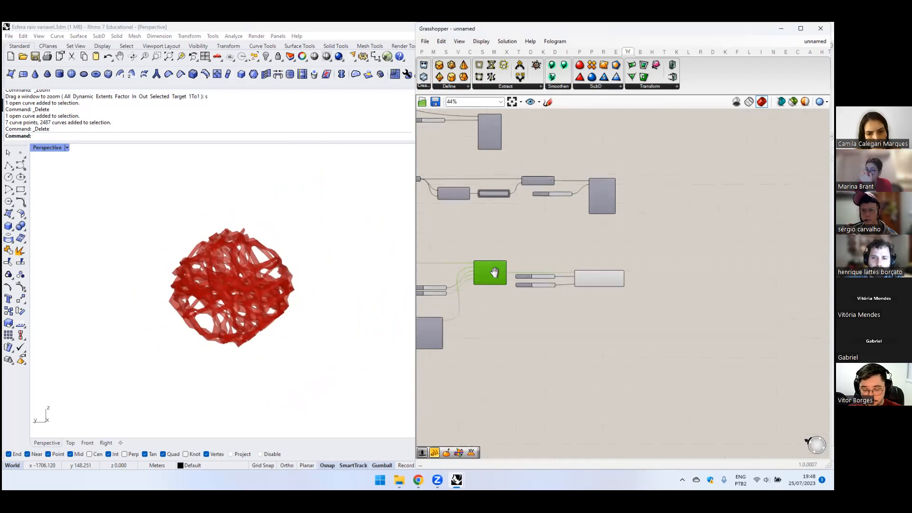
pyautogui.moveTo(507, 290); pyautogui.dragTo(596, 274, button='right')
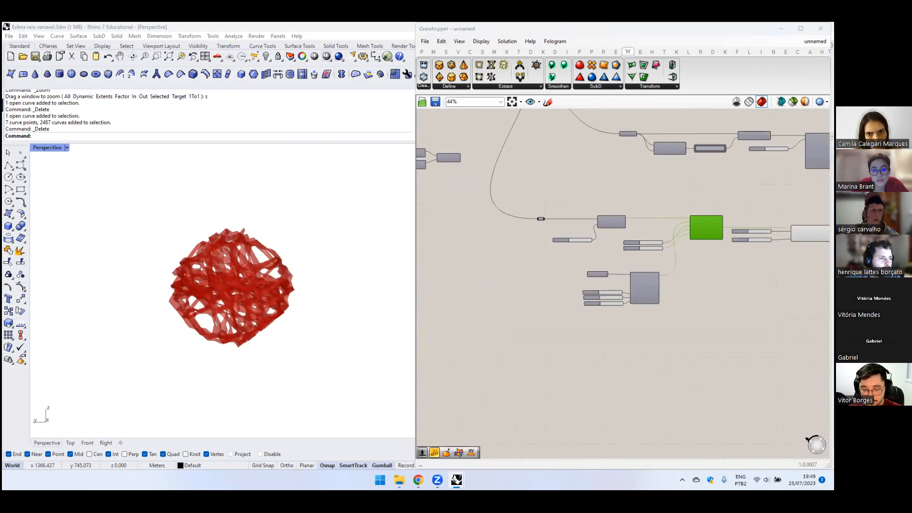
pyautogui.scroll(3, 217, 302)
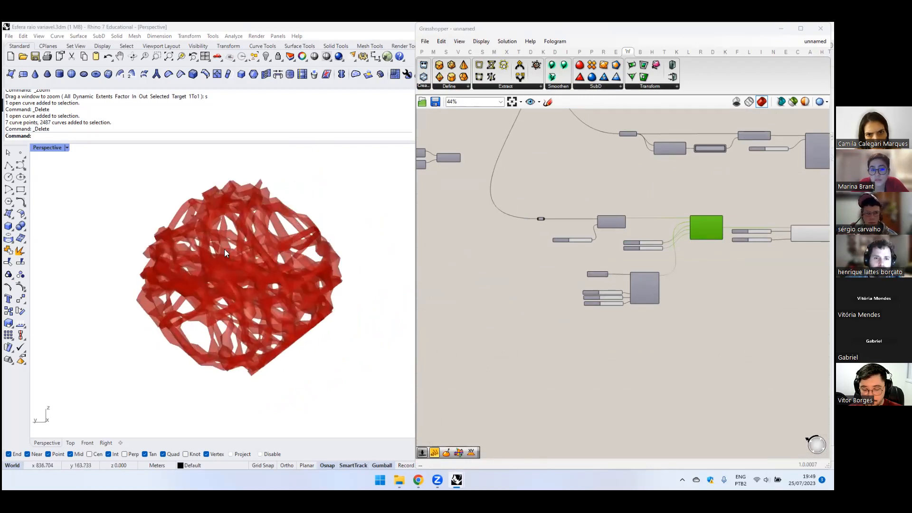
pyautogui.scroll(-4, 645, 299)
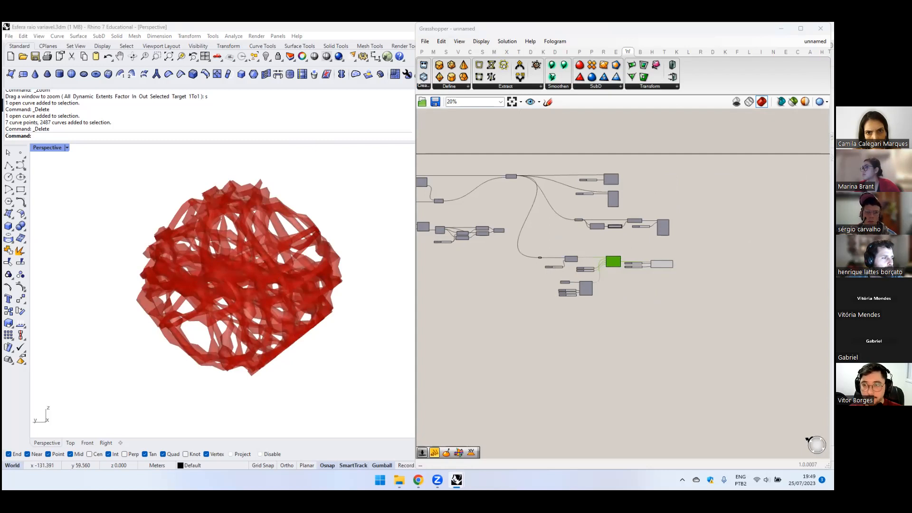
pyautogui.scroll(3, 558, 291)
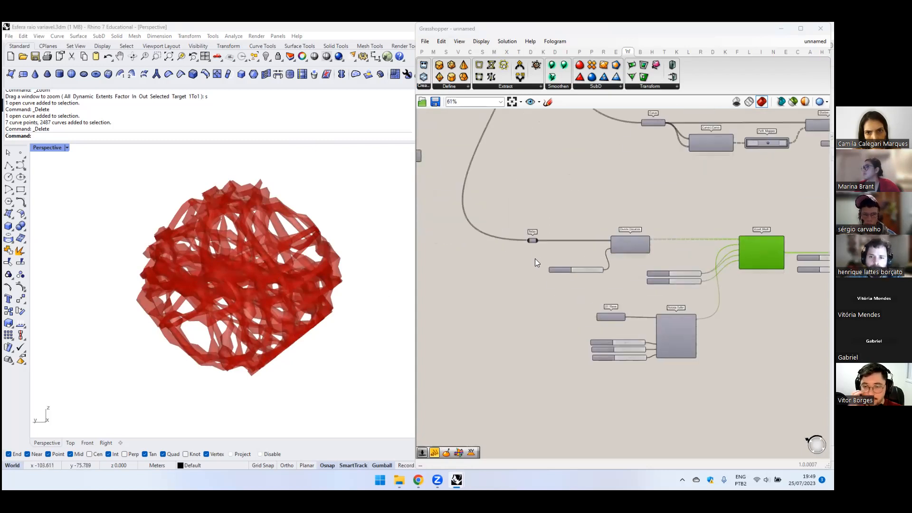
# - Duplicate the relay that feeds Divide Distance, placing the copy below the voxel branch
pyautogui.scroll(-2, 531, 239)
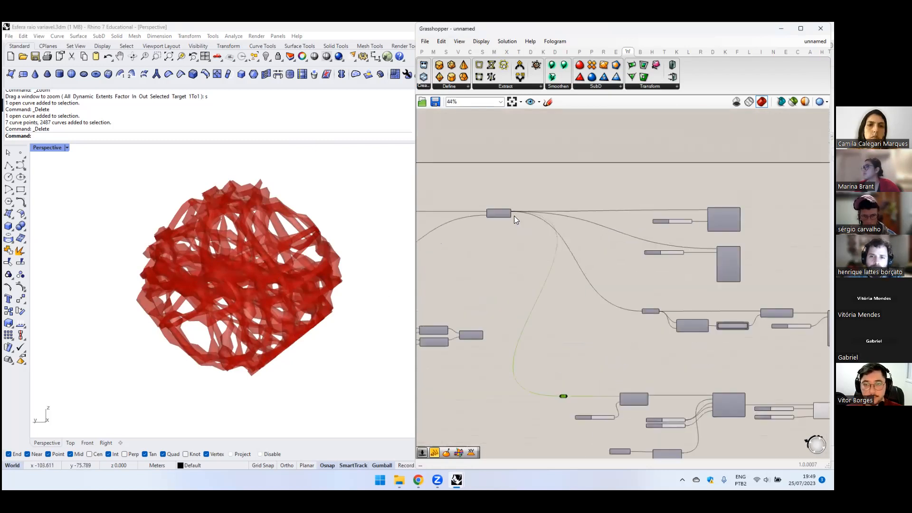
pyautogui.scroll(4, 539, 315)
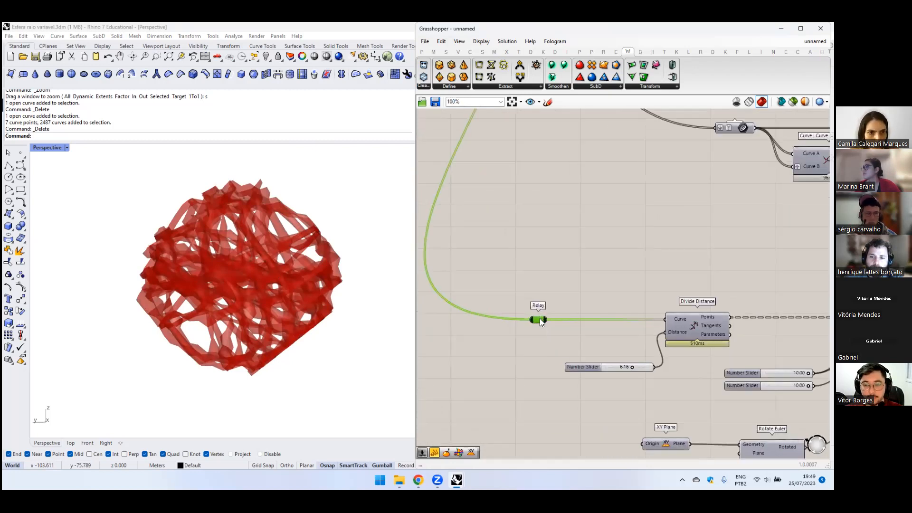
pyautogui.scroll(-3, 541, 318)
pyautogui.keyDown('alt'); pyautogui.moveTo(538, 373); pyautogui.dragTo(532, 420); pyautogui.keyUp('alt')
# - Hide the preview of all components in the voxel and smoothing branch
pyautogui.moveTo(786, 299); pyautogui.dragTo(577, 411)
pyautogui.middleClick(674, 352)
pyautogui.click(648, 367)
pyautogui.scroll(3, 589, 351)
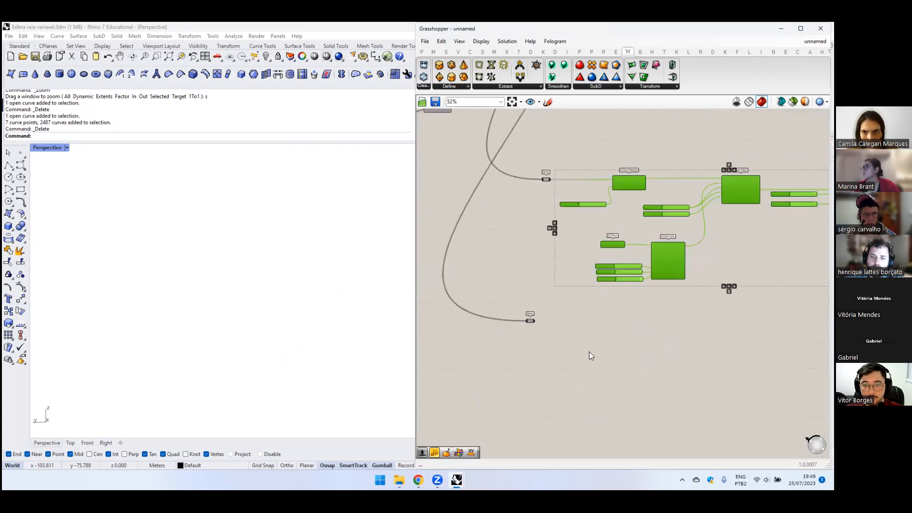
# - Position the copied relay in free space below, add a Curve To Volume component beside it, and show that component's toolbar location
pyautogui.moveTo(508, 309); pyautogui.dragTo(479, 335)
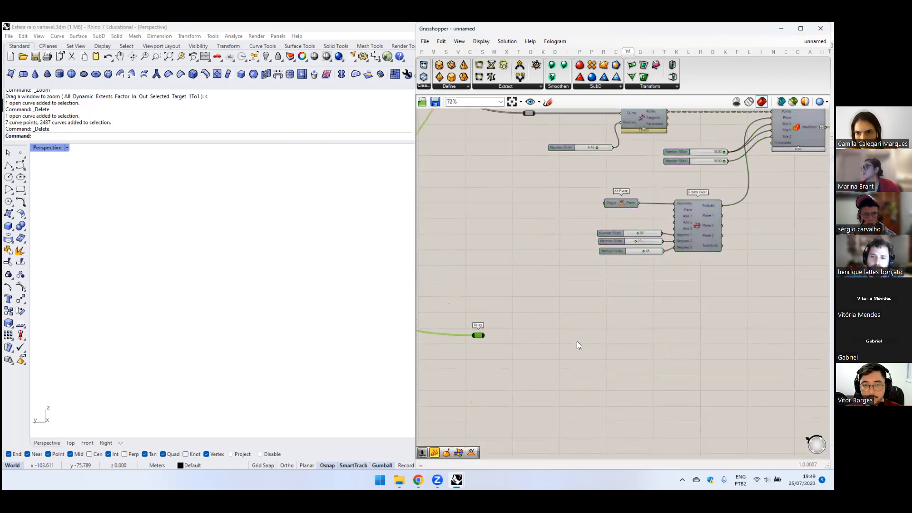
pyautogui.doubleClick(531, 340)
pyautogui.write('curve to vo')
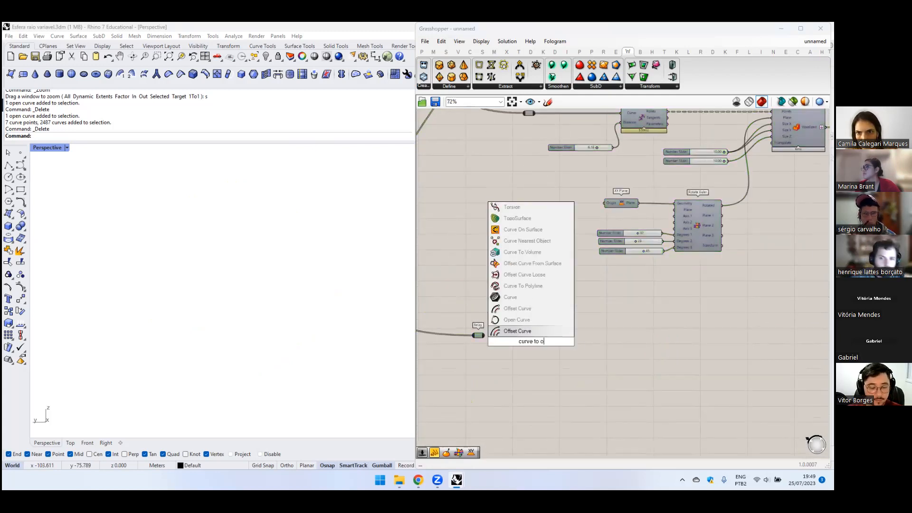
pyautogui.write('lu')
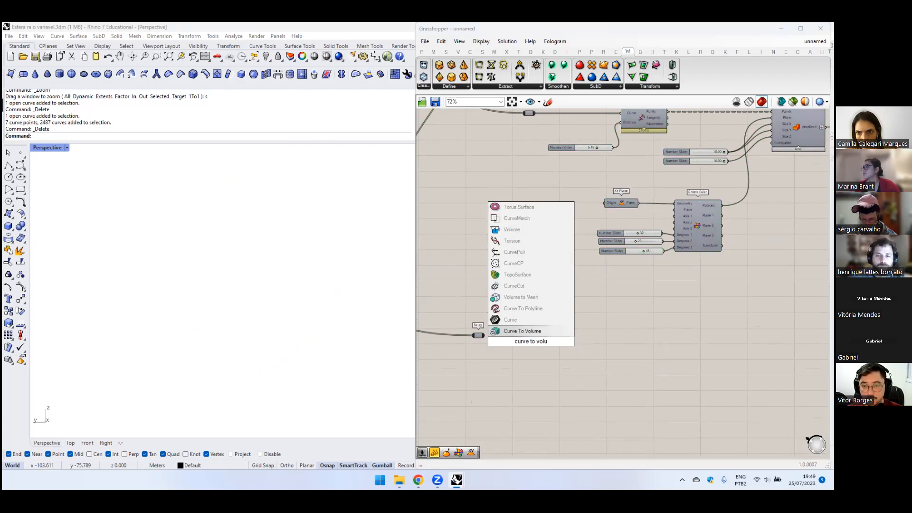
pyautogui.click(529, 331)
pyautogui.keyDown('ctrl'); pyautogui.keyDown('alt'); pyautogui.click(530, 341); pyautogui.keyUp('alt'); pyautogui.keyUp('ctrl')
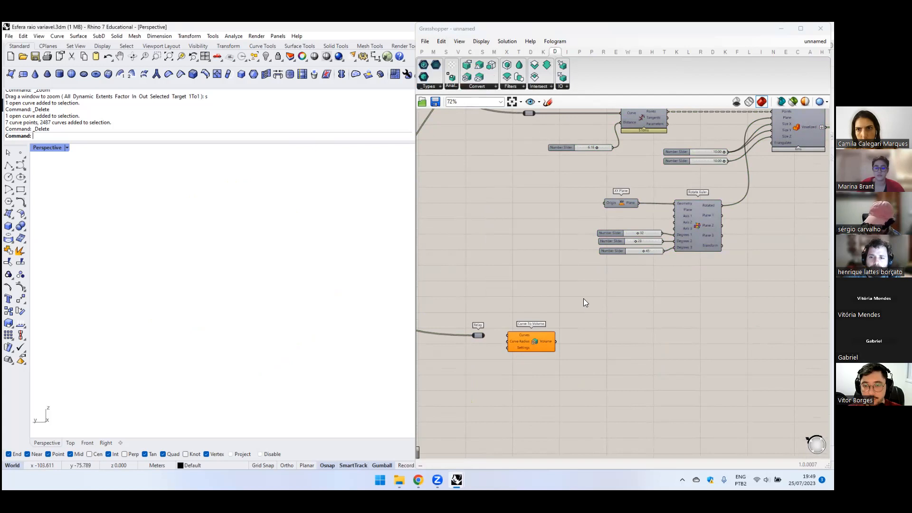
# - Move the Curve To Volume component slightly away from the relay and check the description of its Curves input
pyautogui.moveTo(521, 338); pyautogui.dragTo(537, 341)
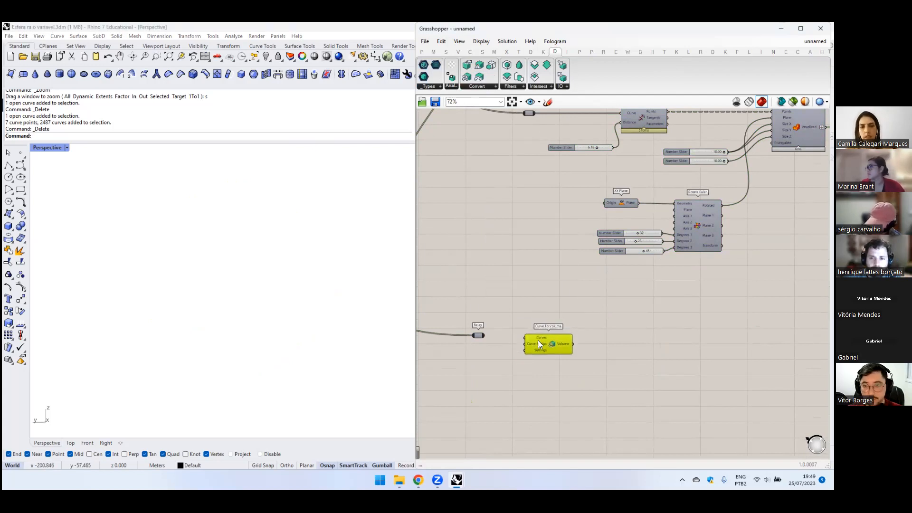
pyautogui.scroll(4, 490, 338)
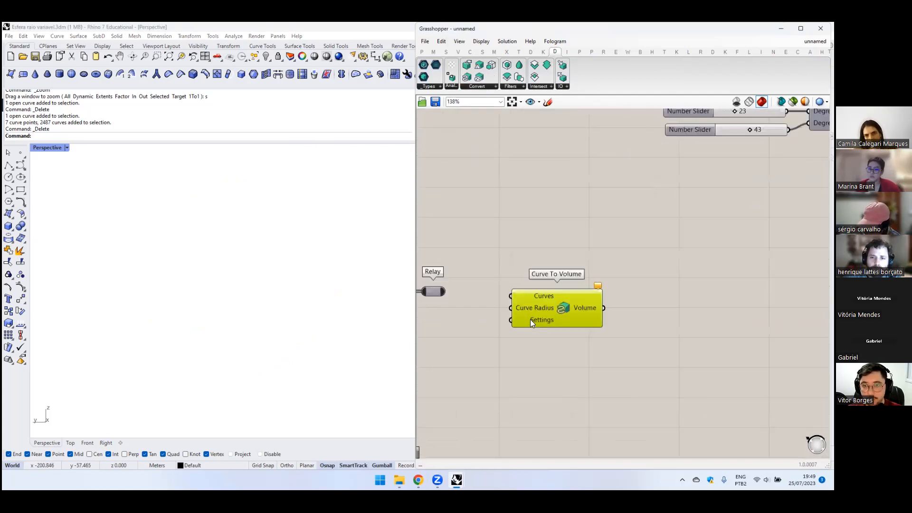
pyautogui.moveTo(562, 309)
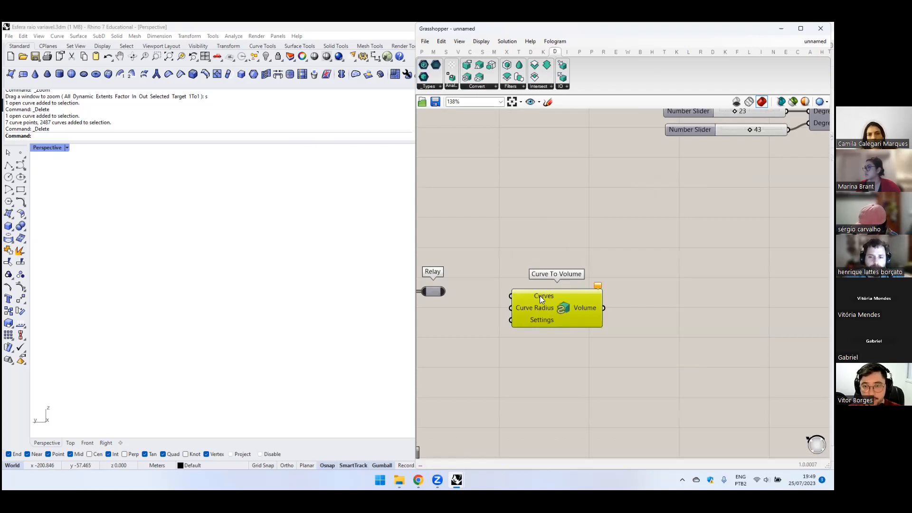
pyautogui.moveTo(540, 296)
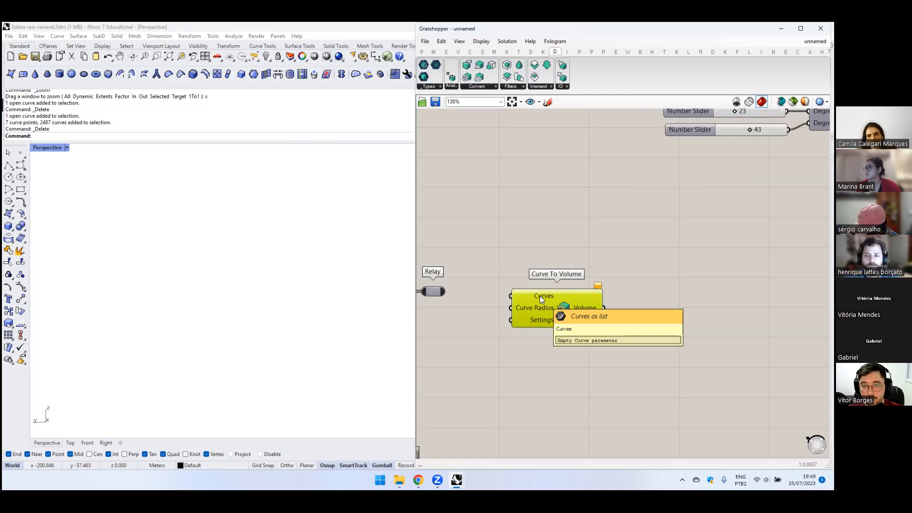
pyautogui.click(547, 102)
pyautogui.moveTo(470, 397)
pyautogui.mouseDown()
pyautogui.moveTo(621, 297)
pyautogui.moveTo(758, 238)
pyautogui.mouseUp()
pyautogui.moveTo(481, 393)
pyautogui.mouseDown()
pyautogui.moveTo(576, 363)
pyautogui.moveTo(578, 314)
pyautogui.moveTo(588, 321)
pyautogui.moveTo(638, 261)
pyautogui.mouseUp()
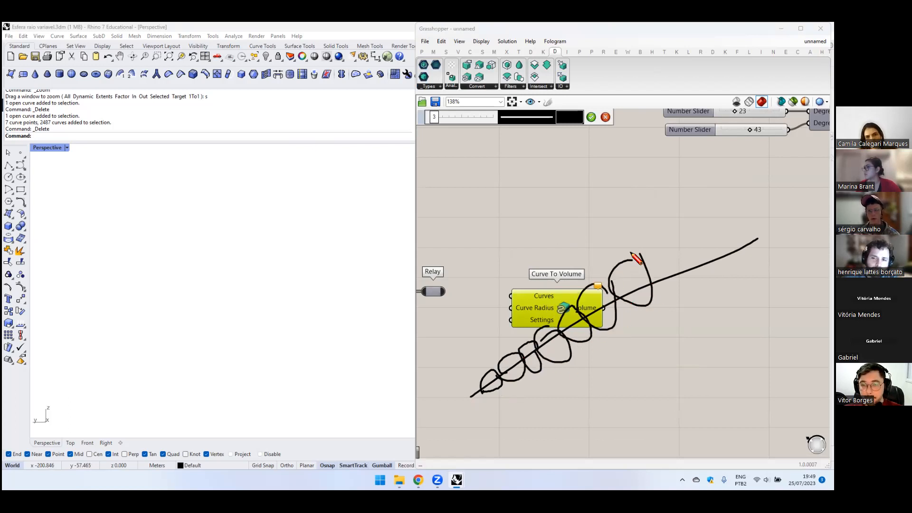
pyautogui.click(604, 117)
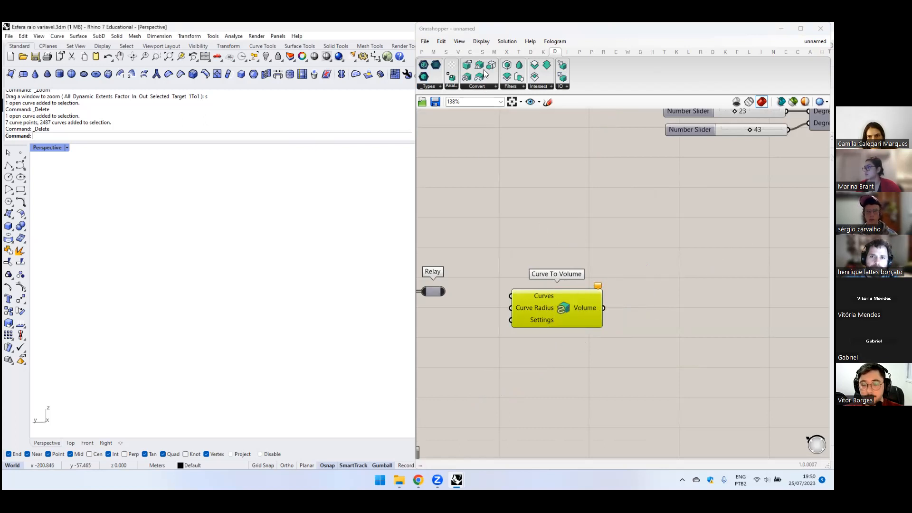
# - Connect the copied relay to the Curves input of Curve To Volume and place the component farther away, level with the relay
pyautogui.click(478, 374)
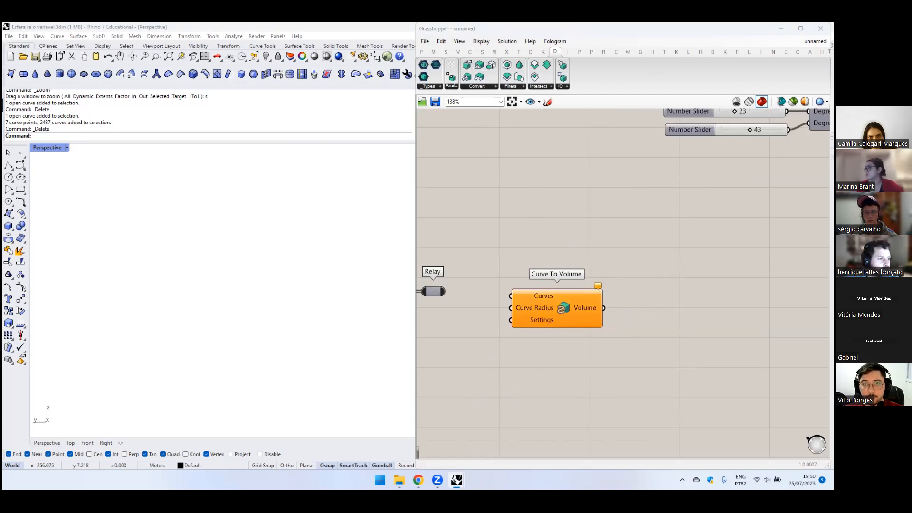
pyautogui.moveTo(445, 291); pyautogui.dragTo(608, 300)
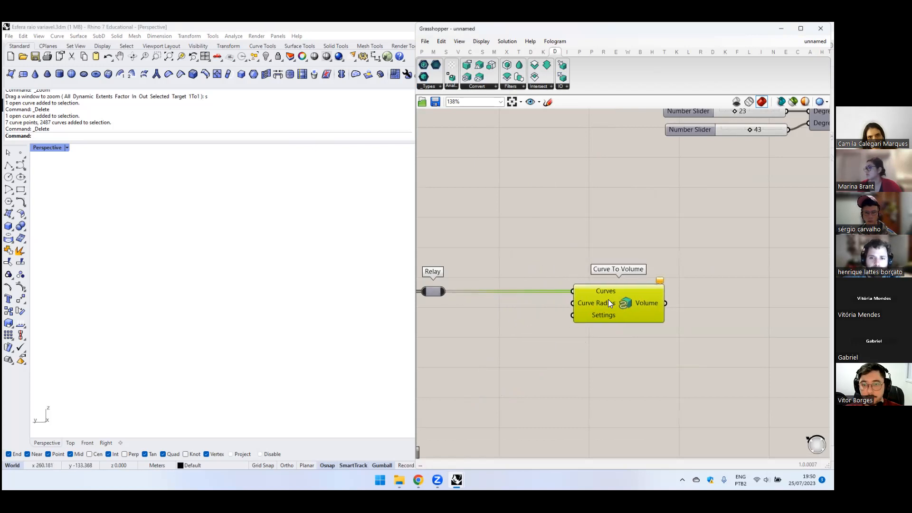
pyautogui.click(572, 246)
pyautogui.scroll(-3, 572, 246)
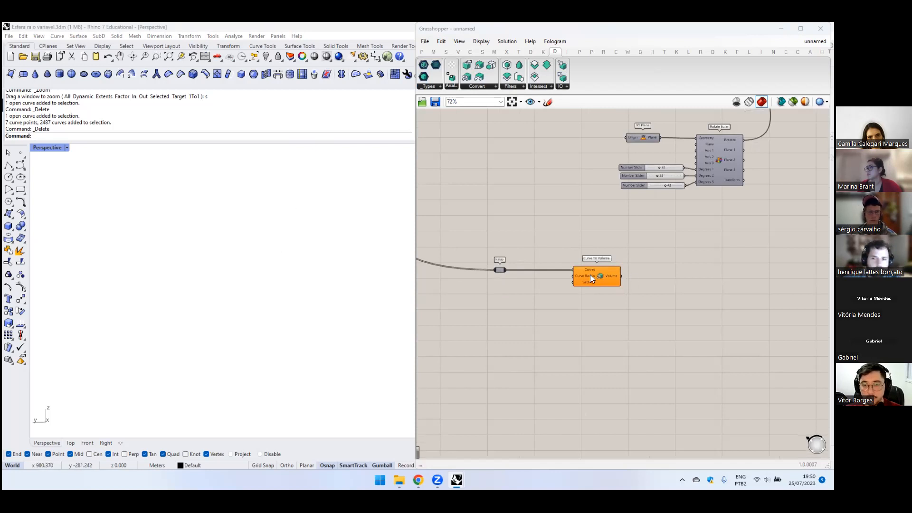
pyautogui.scroll(2, 590, 274)
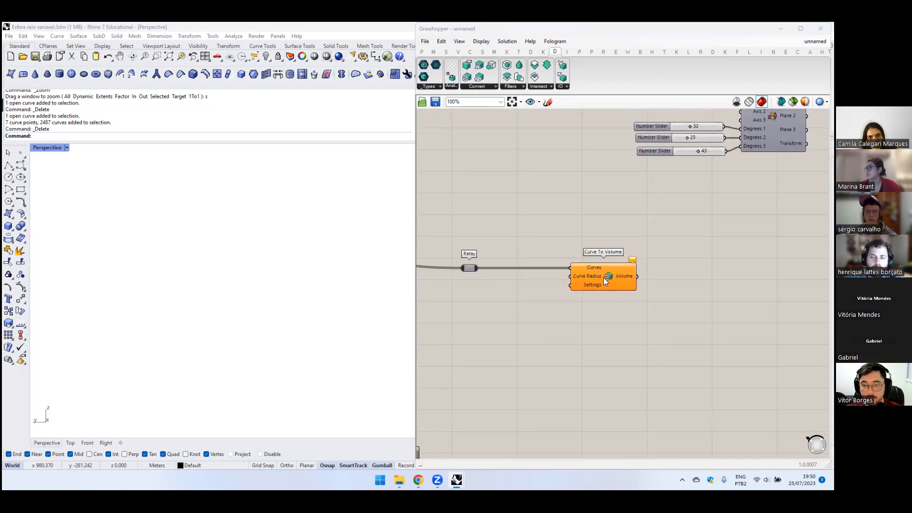
# - Add a number slider set to 1.00 below the relay and connect it to the Curve Radius input of Curve To Volume
pyautogui.moveTo(590, 284)
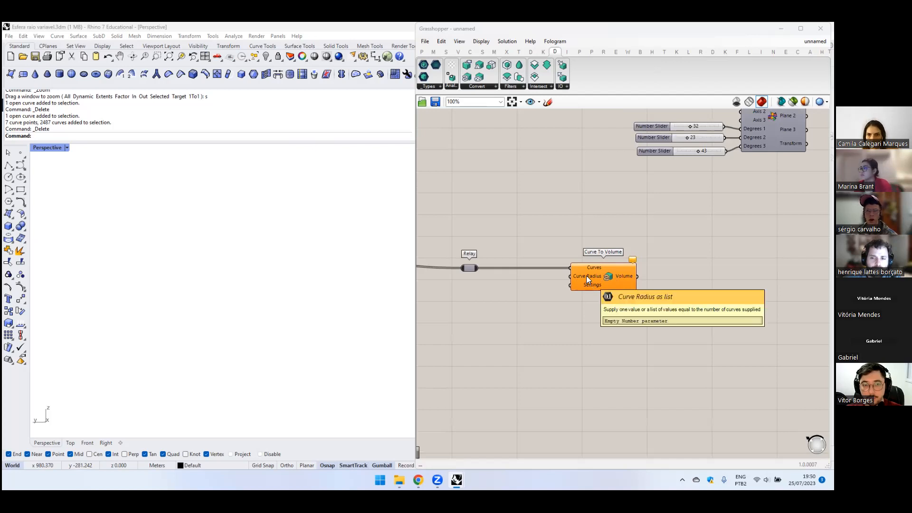
pyautogui.moveTo(470, 330); pyautogui.dragTo(527, 323, button='right')
pyautogui.doubleClick(526, 323)
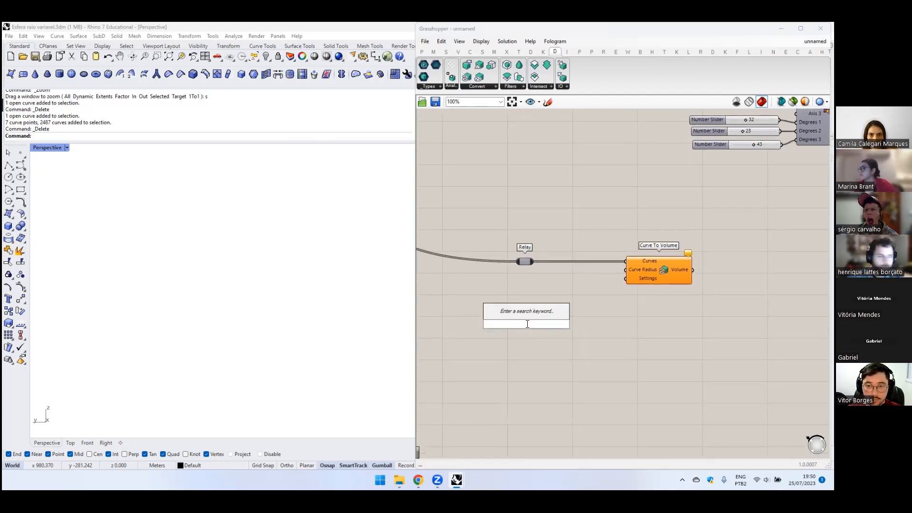
pyautogui.write('.10')
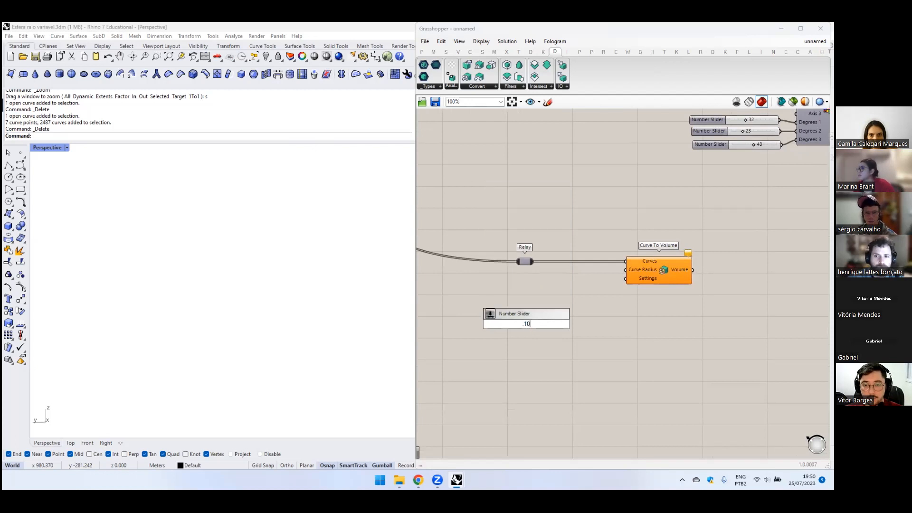
pyautogui.press('Return')
pyautogui.doubleClick(547, 309)
pyautogui.write('1')
pyautogui.press('Return')
pyautogui.moveTo(589, 310); pyautogui.dragTo(628, 270)
pyautogui.click(543, 324)
pyautogui.press('Delete')
# - Add Dendro's Create Settings component and position it below the radius slider
pyautogui.click(469, 88)
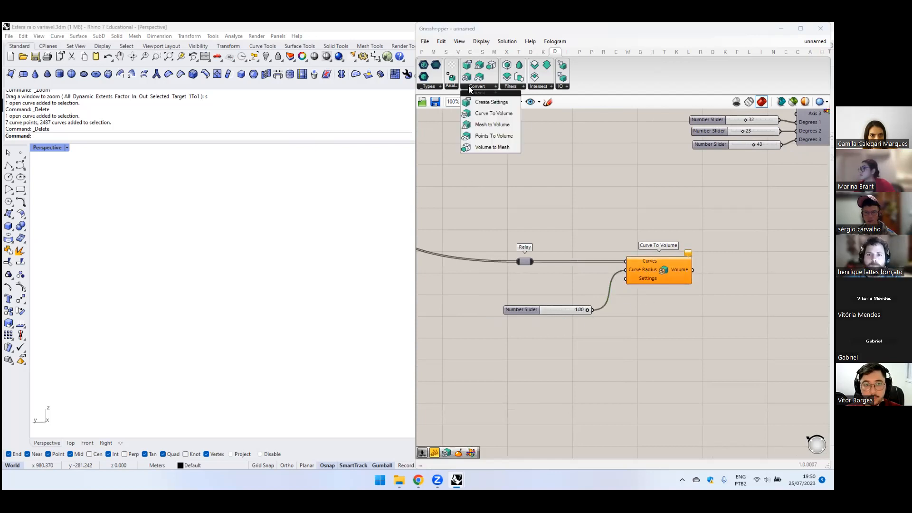
pyautogui.doubleClick(624, 192)
pyautogui.write('dendro settings')
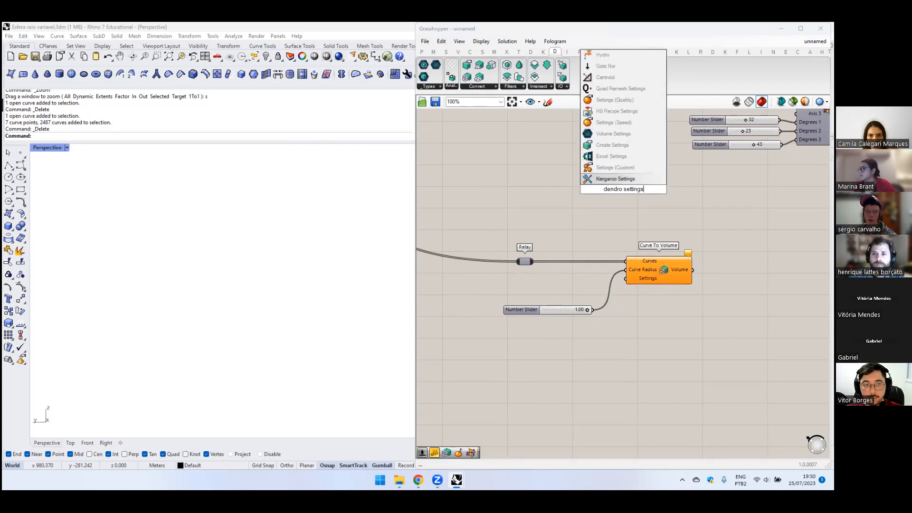
pyautogui.click(609, 146)
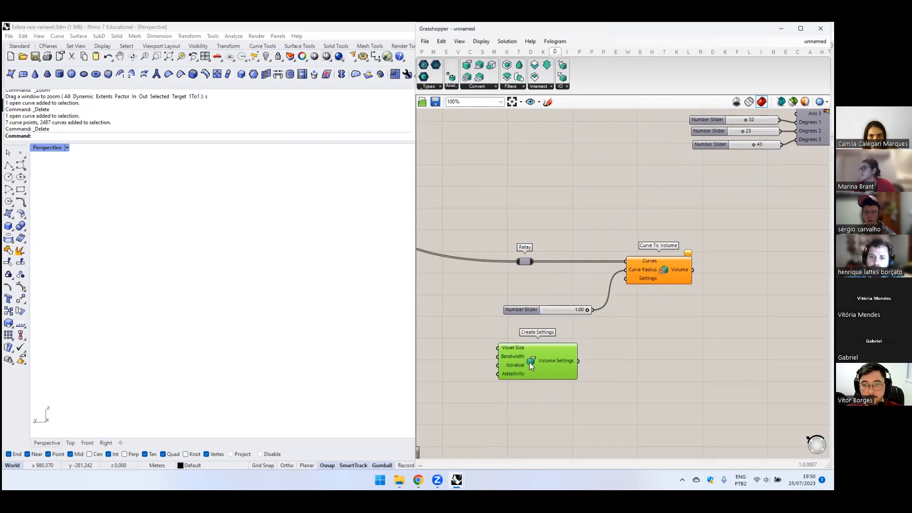
pyautogui.moveTo(521, 342); pyautogui.dragTo(528, 319, button='right')
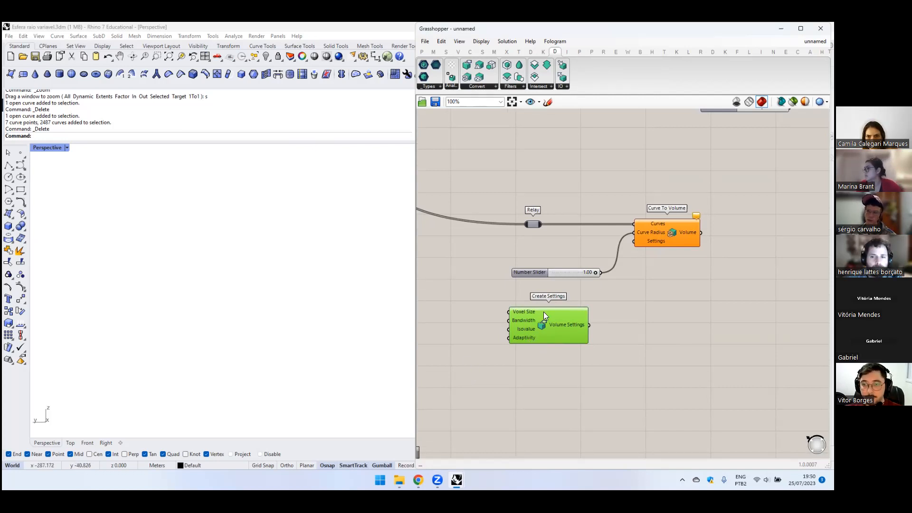
pyautogui.moveTo(543, 312); pyautogui.dragTo(577, 316)
# - Add a number slider set to 2.00, connect it to the Voxel Size input of Create Settings, and align the two
pyautogui.click(547, 277)
pyautogui.moveTo(447, 310); pyautogui.dragTo(494, 312, button='right')
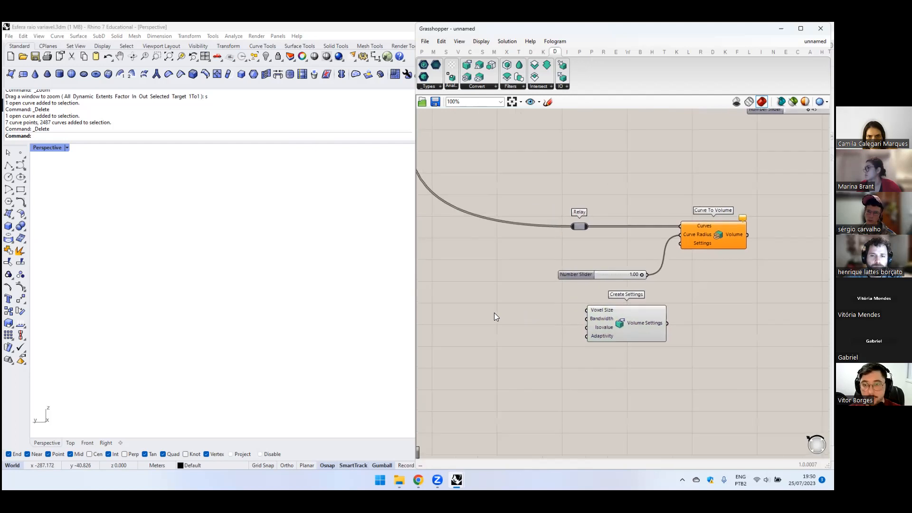
pyautogui.doubleClick(494, 317)
pyautogui.write('2')
pyautogui.press('Return')
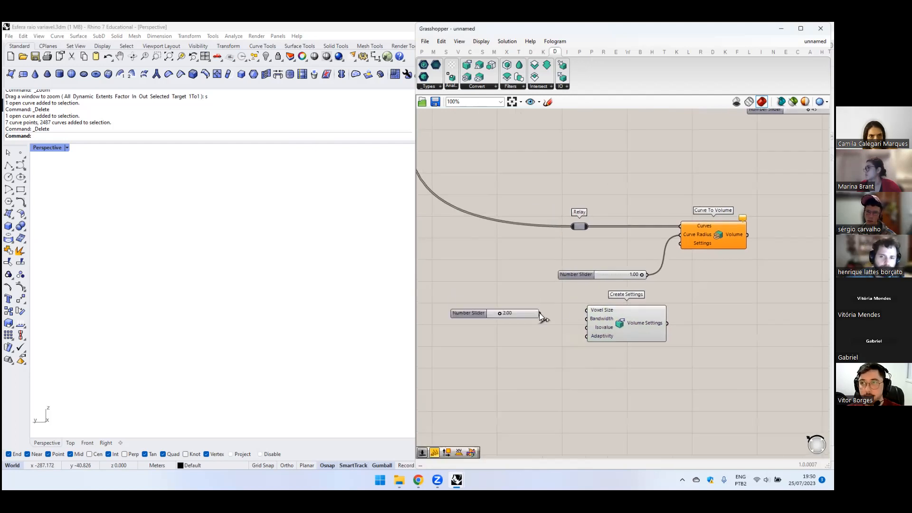
pyautogui.moveTo(554, 314); pyautogui.dragTo(586, 312)
pyautogui.moveTo(518, 313); pyautogui.dragTo(524, 308)
pyautogui.keyDown('shift'); pyautogui.moveTo(618, 319); pyautogui.dragTo(590, 318); pyautogui.keyUp('shift')
pyautogui.click(667, 298)
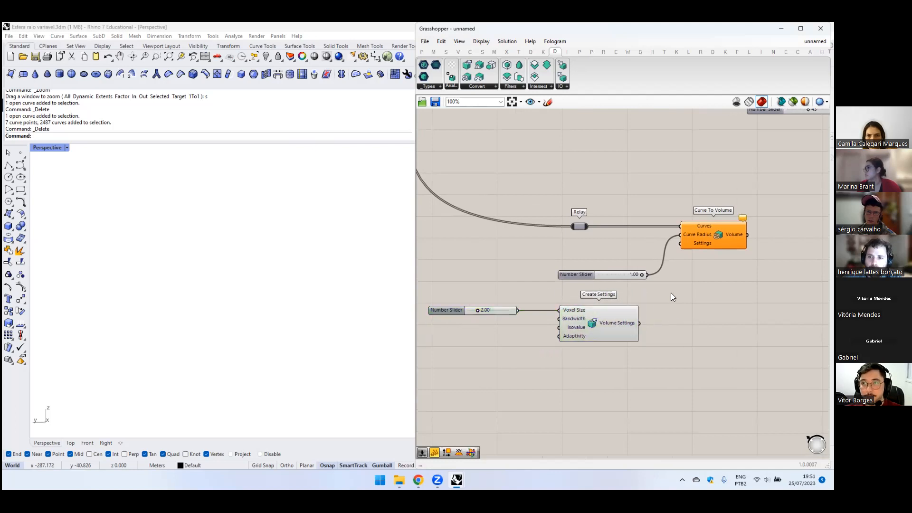
# - Tidy the two sliders, connect Volume Settings to the Settings input of Curve To Volume, and read that component's warning
pyautogui.moveTo(601, 274); pyautogui.dragTo(588, 253)
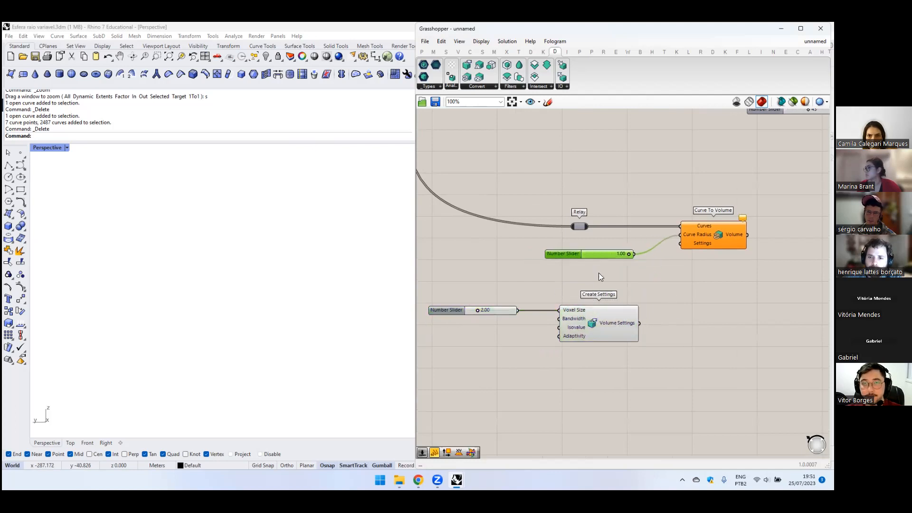
pyautogui.moveTo(488, 311); pyautogui.dragTo(510, 312)
pyautogui.click(531, 330)
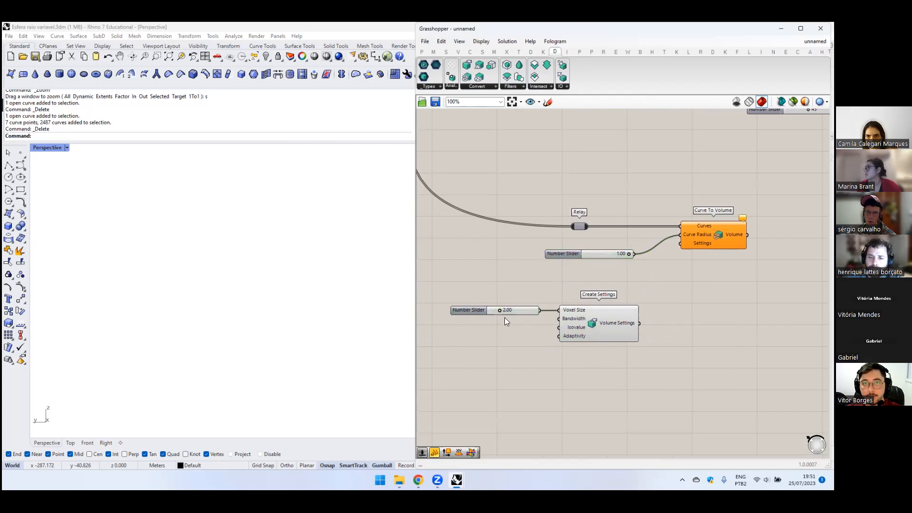
pyautogui.moveTo(671, 266); pyautogui.dragTo(681, 245)
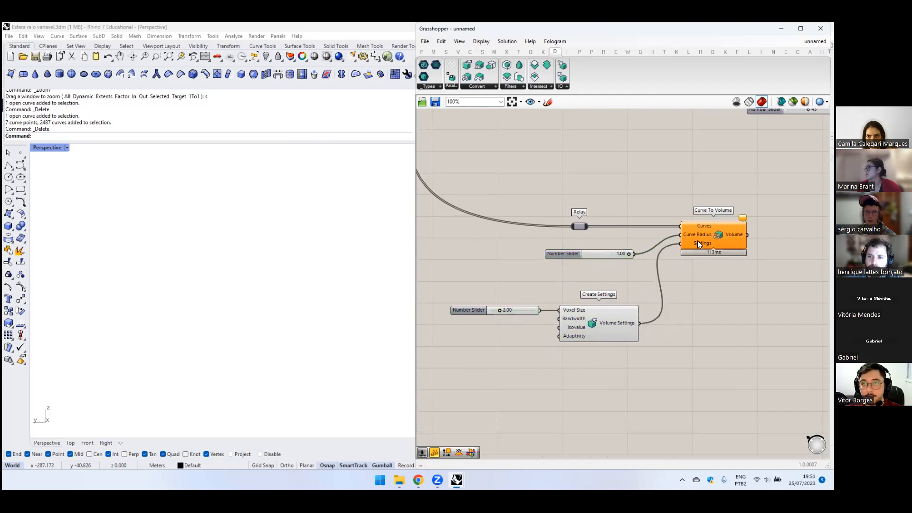
pyautogui.moveTo(738, 214)
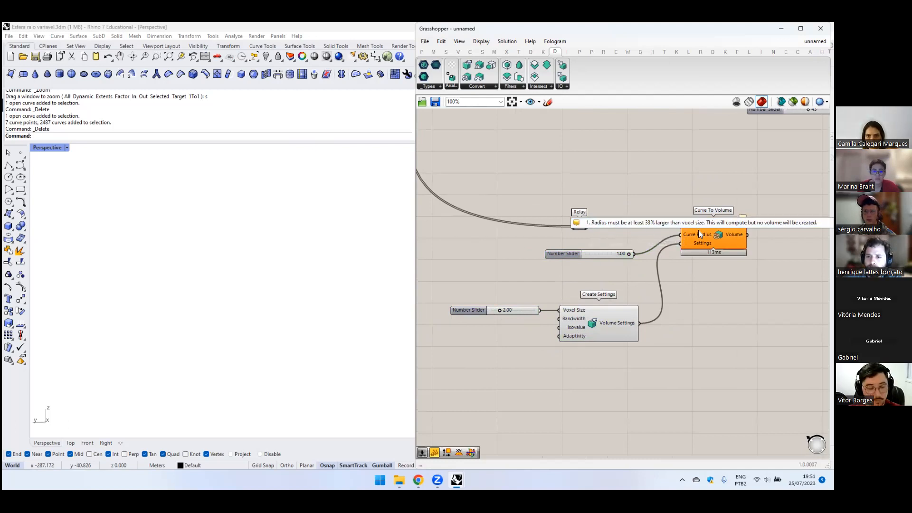
# - Shift Create Settings and its voxel size slider down, and add a Multiplication component above them
pyautogui.moveTo(592, 309); pyautogui.dragTo(591, 326)
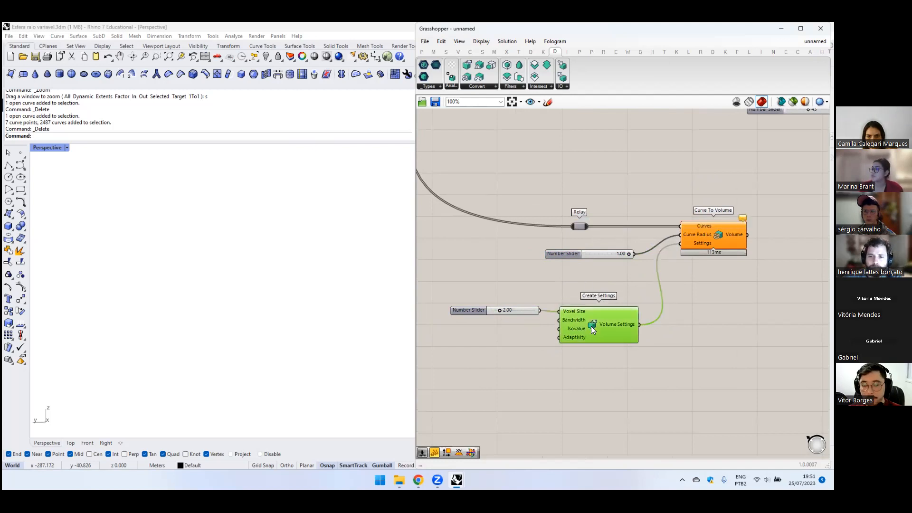
pyautogui.moveTo(513, 311); pyautogui.dragTo(521, 322)
pyautogui.doubleClick(501, 268)
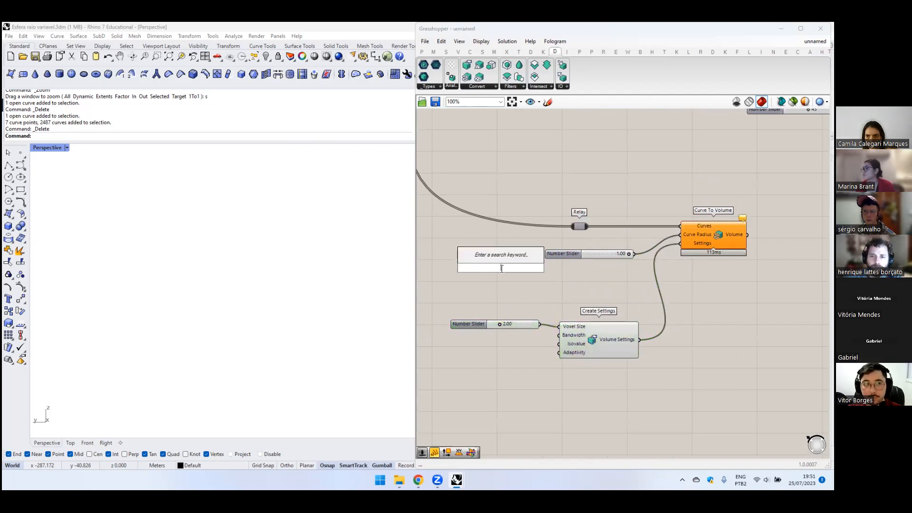
pyautogui.write('multipl')
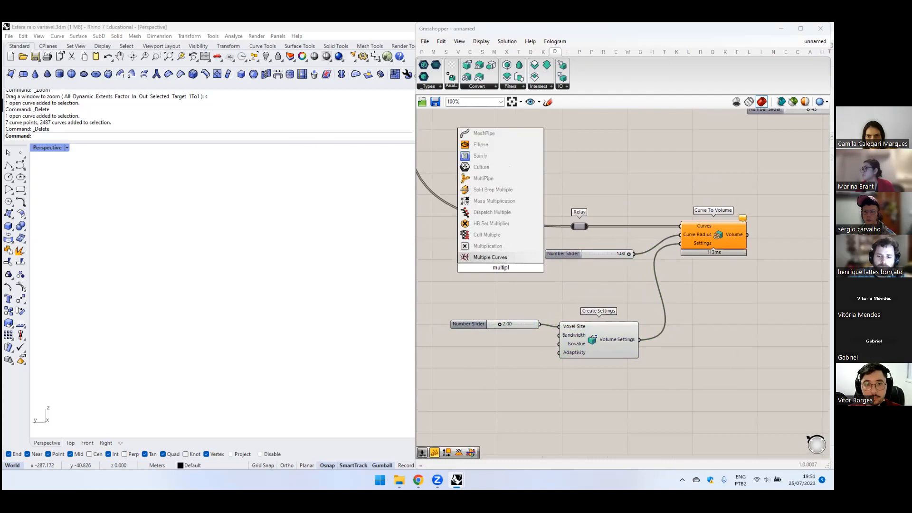
pyautogui.press('Up')
pyautogui.press('Return')
# - Try a curve radius of 3.20 by extending the radius slider's range, and delete that slider
pyautogui.doubleClick(565, 253)
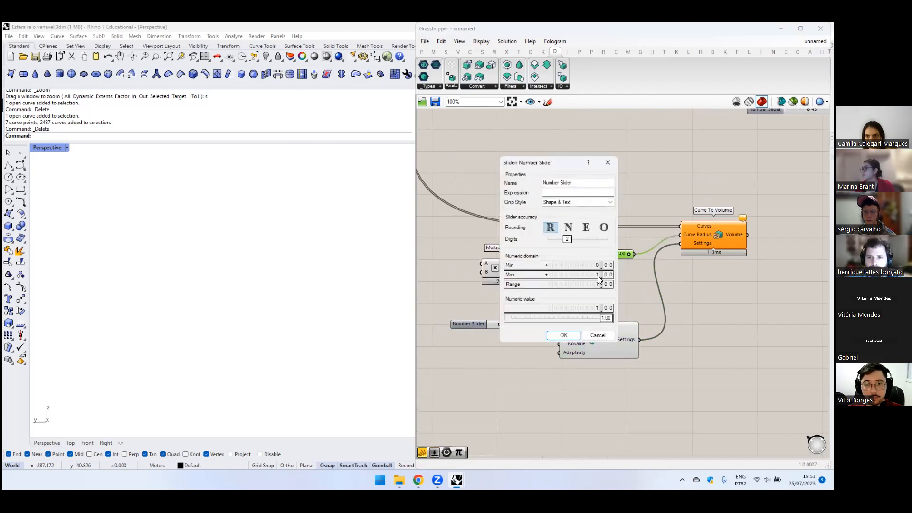
pyautogui.click(563, 335)
pyautogui.moveTo(589, 252); pyautogui.dragTo(598, 255)
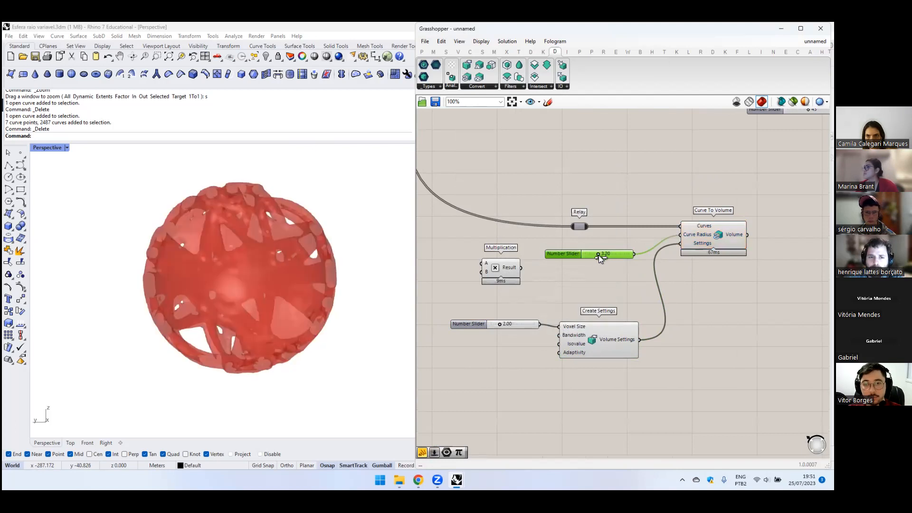
pyautogui.press('Delete')
# - Position the Multiplication component, add a number slider set to 1.4, and connect it to input A
pyautogui.moveTo(492, 272); pyautogui.dragTo(536, 282)
pyautogui.doubleClick(466, 267)
pyautogui.write('1.')
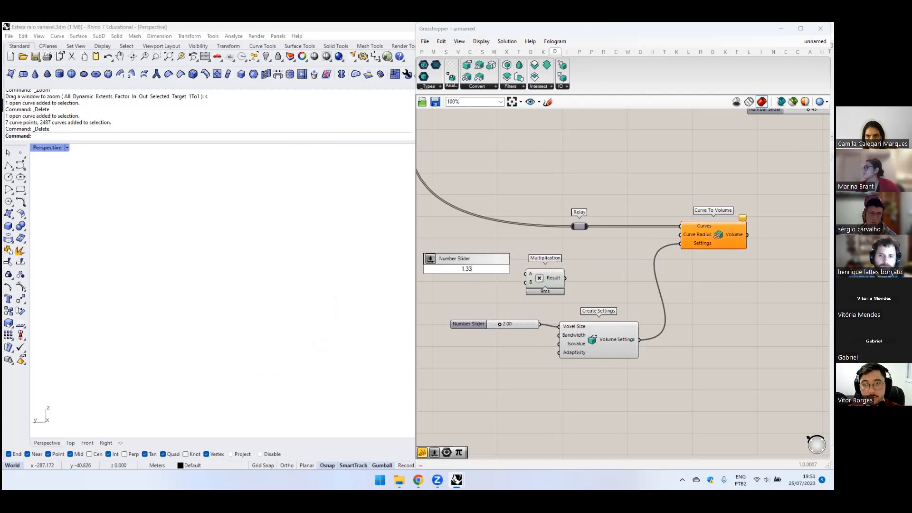
pyautogui.write('4')
pyautogui.press('Return')
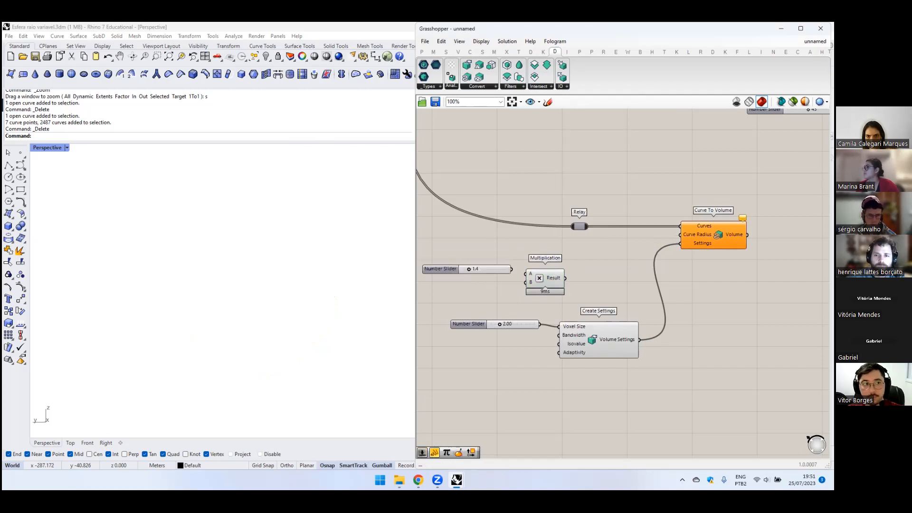
pyautogui.moveTo(512, 269); pyautogui.dragTo(528, 274)
pyautogui.moveTo(541, 281); pyautogui.dragTo(562, 275)
# - Connect the voxel size slider to Multiplication's B input and the Result to Curve Radius, moving the slider to align it
pyautogui.moveTo(540, 324); pyautogui.dragTo(542, 287)
pyautogui.moveTo(519, 325); pyautogui.dragTo(491, 328)
pyautogui.moveTo(587, 273); pyautogui.dragTo(681, 235)
pyautogui.click(681, 265)
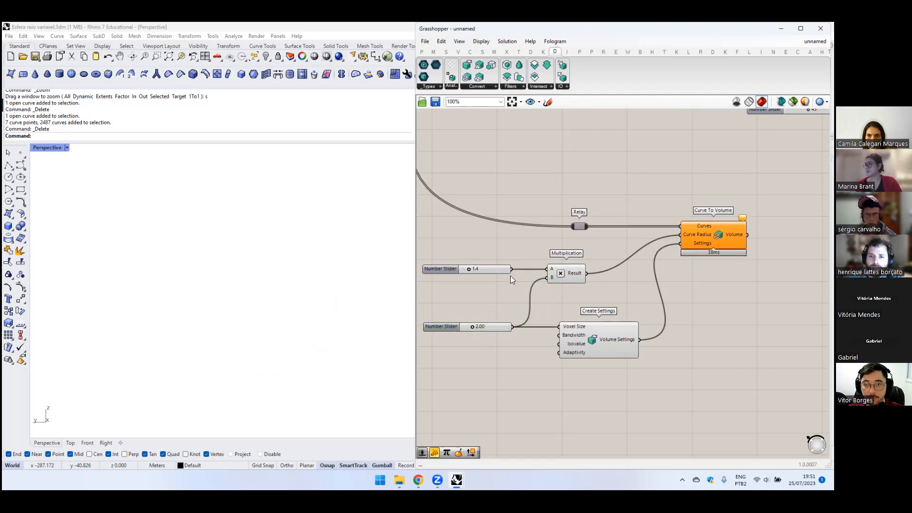
# - Set the multiplier slider to 1.5 and inspect the generated volume from another angle
pyautogui.moveTo(472, 271); pyautogui.dragTo(470, 269)
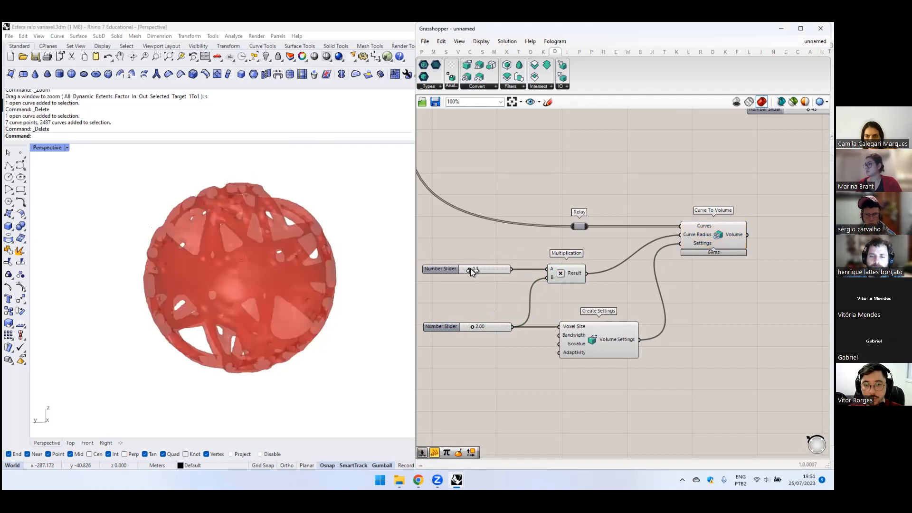
pyautogui.moveTo(321, 241); pyautogui.dragTo(313, 267, button='right')
pyautogui.scroll(2, 525, 312)
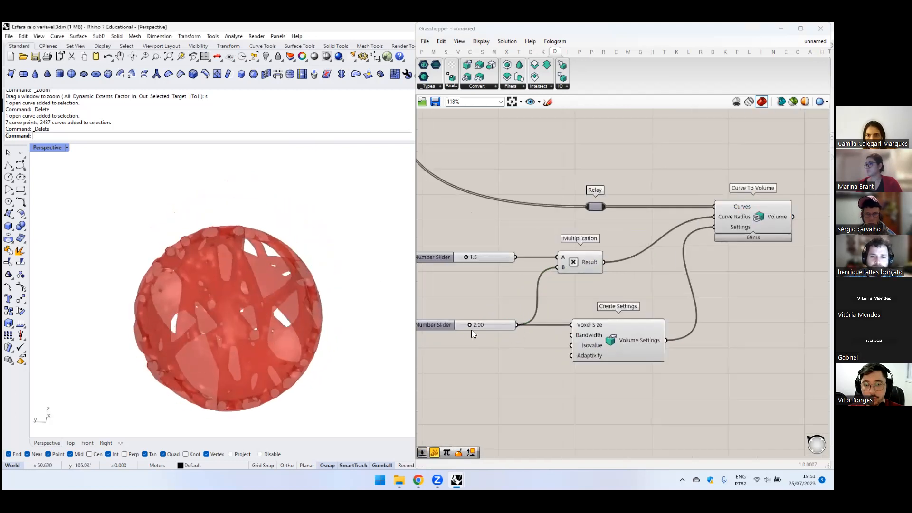
# - Lower the maximum of the voxel size slider in its settings
pyautogui.doubleClick(445, 323)
pyautogui.moveTo(483, 346); pyautogui.dragTo(480, 392)
pyautogui.click(450, 407)
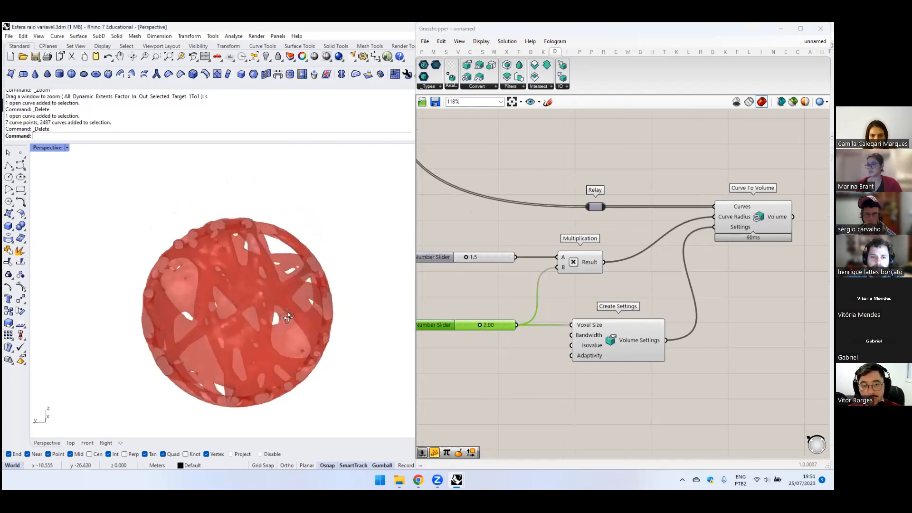
# - Set the voxel size slider to 1.28
pyautogui.moveTo(478, 326); pyautogui.dragTo(471, 326)
pyautogui.scroll(-2, 560, 283)
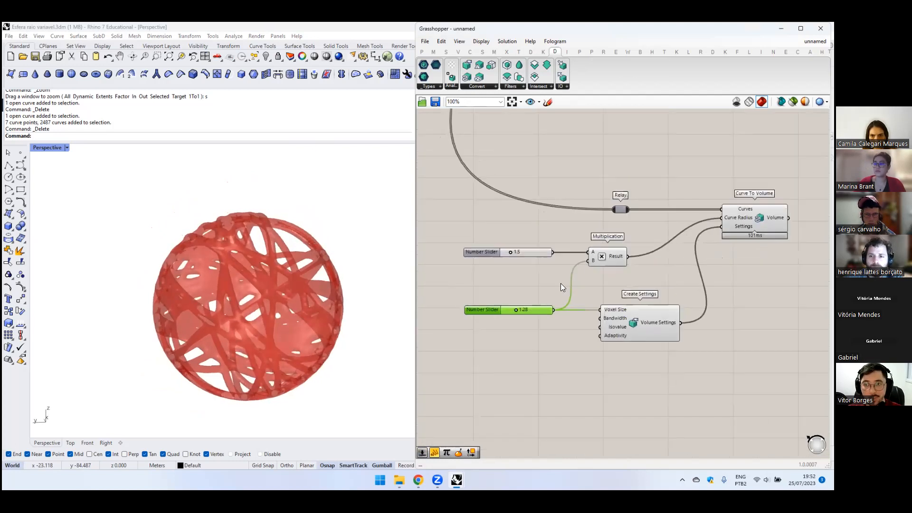
pyautogui.scroll(-1, 618, 236)
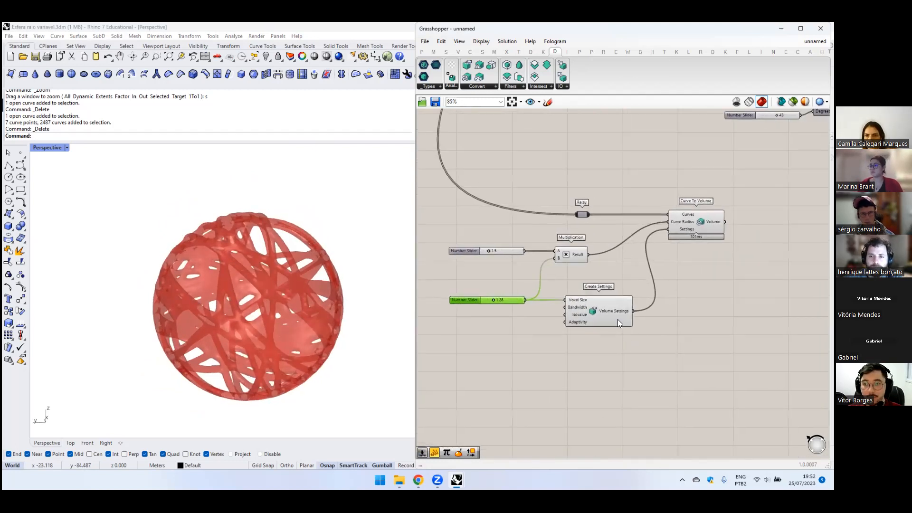
# - Examine the generated volume up close, checking the smoothness of the strands and joints near the sphere's top
pyautogui.moveTo(294, 302); pyautogui.dragTo(253, 250, button='right')
pyautogui.scroll(9, 252, 250)
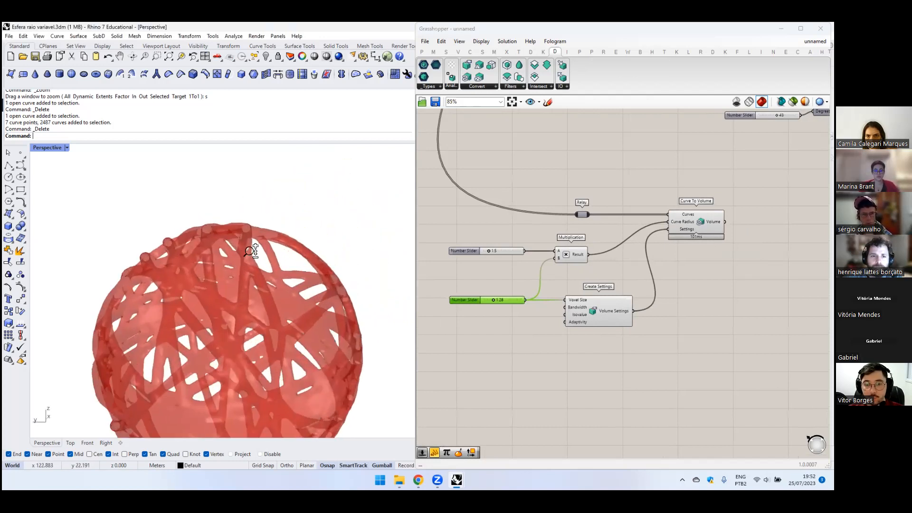
pyautogui.scroll(3, 272, 229)
pyautogui.scroll(-3, 270, 227)
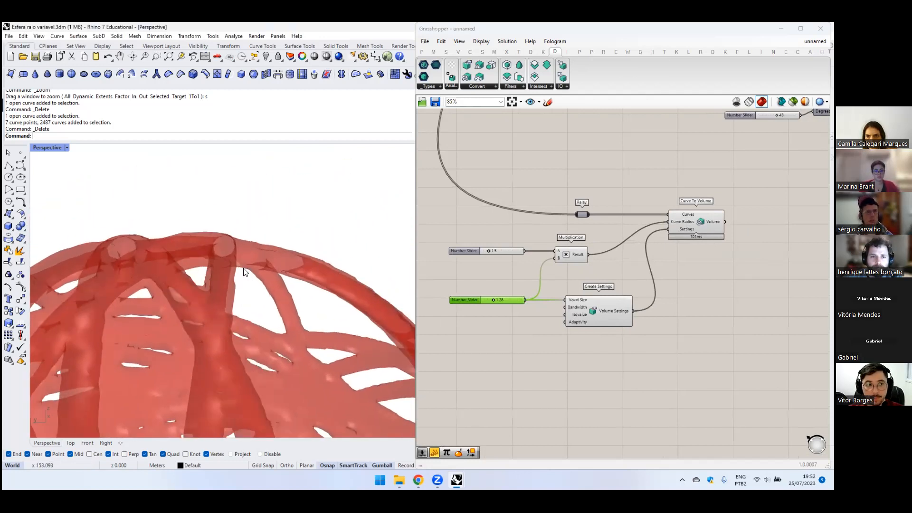
pyautogui.scroll(3, 230, 247)
pyautogui.scroll(-1, 225, 255)
pyautogui.scroll(-1, 225, 256)
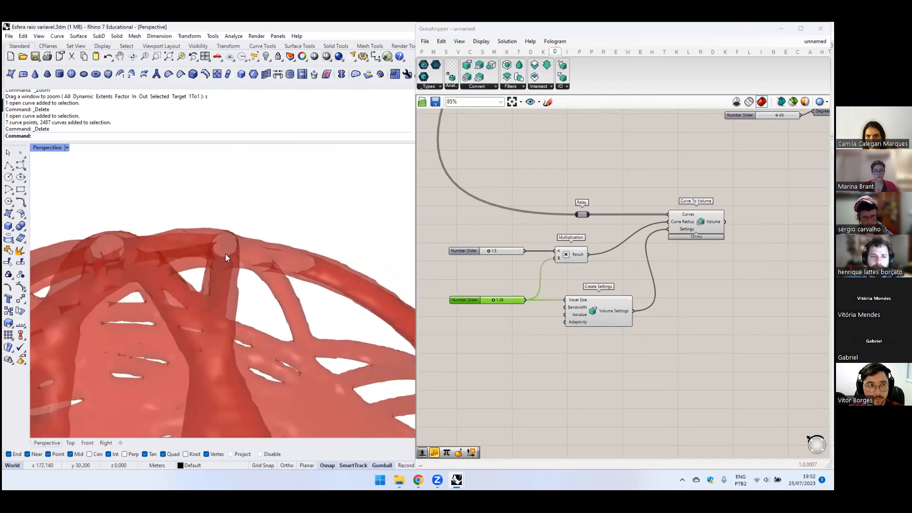
pyautogui.scroll(1, 522, 299)
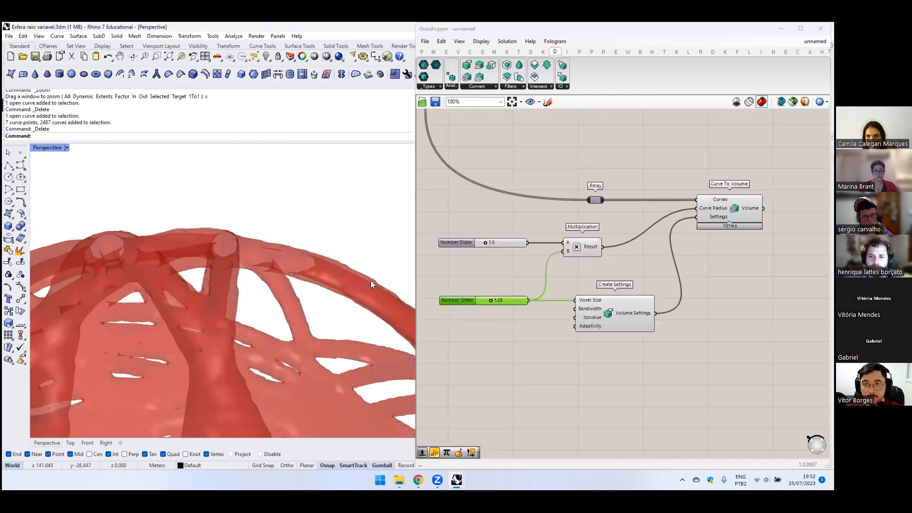
pyautogui.scroll(-2, 217, 259)
pyautogui.scroll(-1, 251, 239)
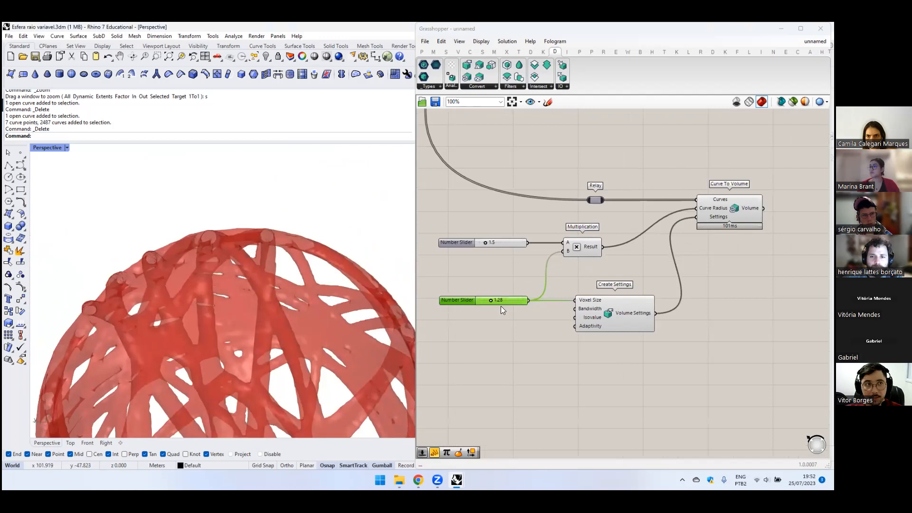
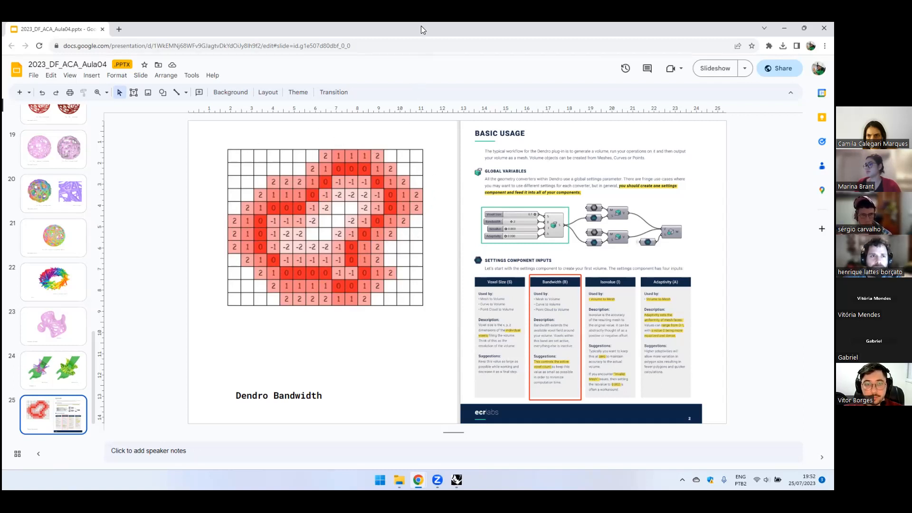
# - Switch back to Grasshopper, add a number slider ranging from -2 to 2, and connect it to the Bandwidth input of Create Settings
pyautogui.hotkey('alt', 'Tab')
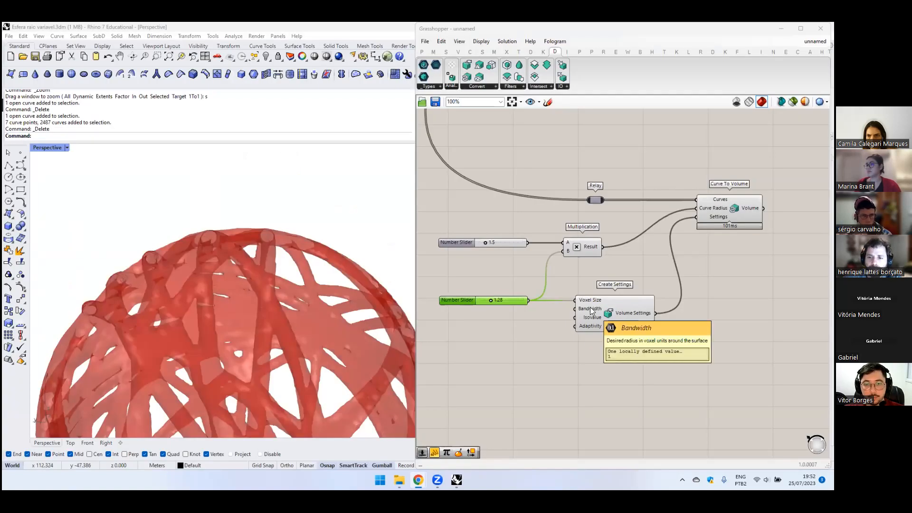
pyautogui.doubleClick(501, 372)
pyautogui.write('-2.2')
pyautogui.press('Return')
pyautogui.moveTo(518, 378); pyautogui.dragTo(573, 310)
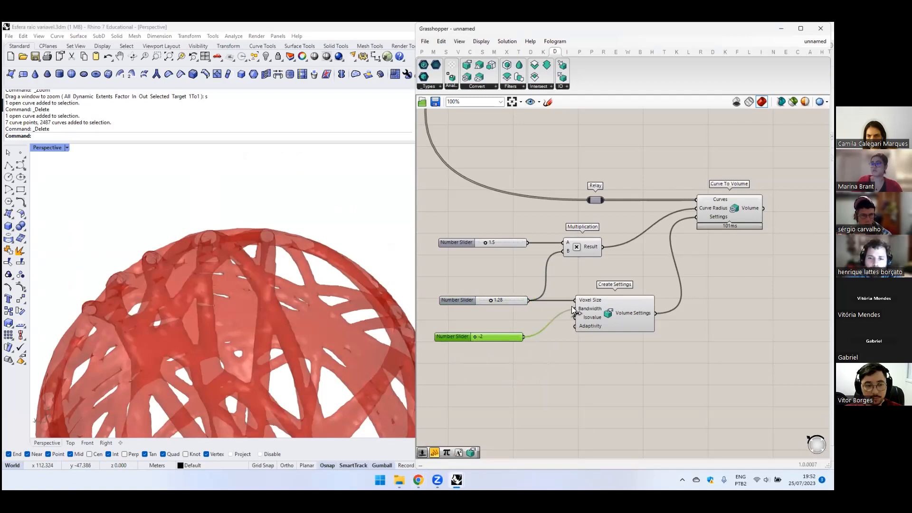
pyautogui.click(596, 316)
# - Set the bandwidth slider to 2 and align it below the voxel size slider, inspecting the effect on the volume
pyautogui.scroll(4, 268, 245)
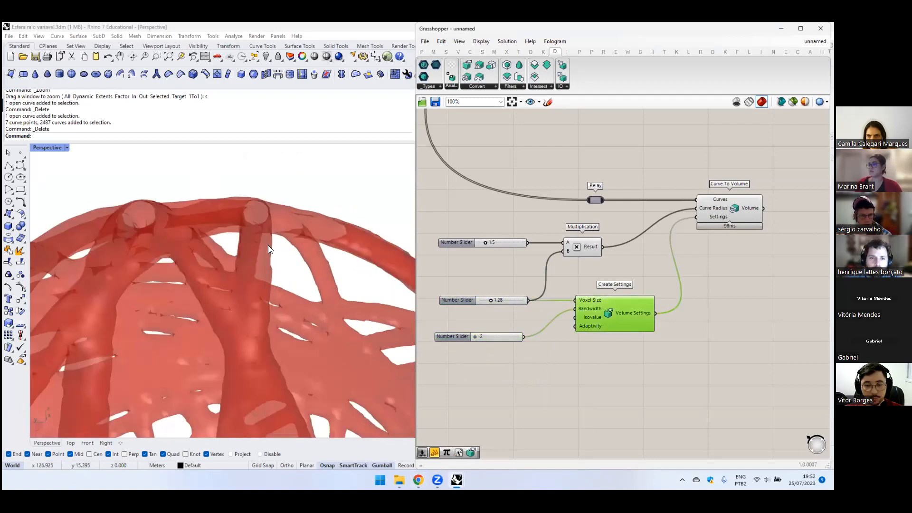
pyautogui.moveTo(475, 337); pyautogui.dragTo(497, 313)
pyautogui.moveTo(275, 252); pyautogui.dragTo(259, 271, button='right')
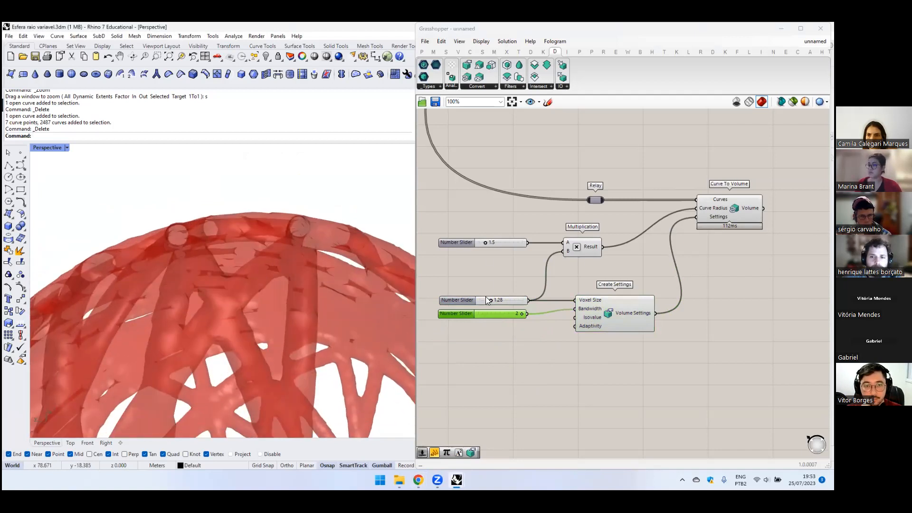
pyautogui.scroll(2, 487, 299)
# - Try a voxel size of 1.03, set the slider to 2.65, and inspect the whole volume
pyautogui.moveTo(491, 301); pyautogui.dragTo(490, 302)
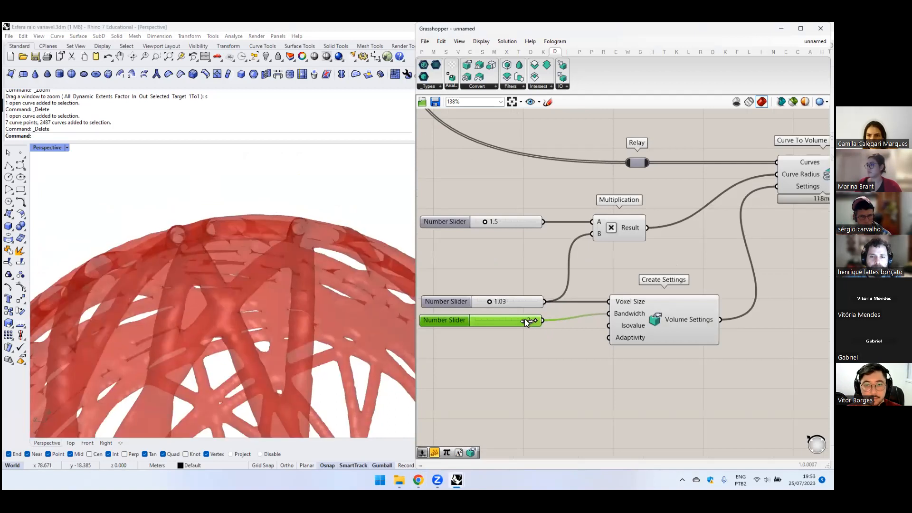
pyautogui.moveTo(491, 303); pyautogui.dragTo(509, 304)
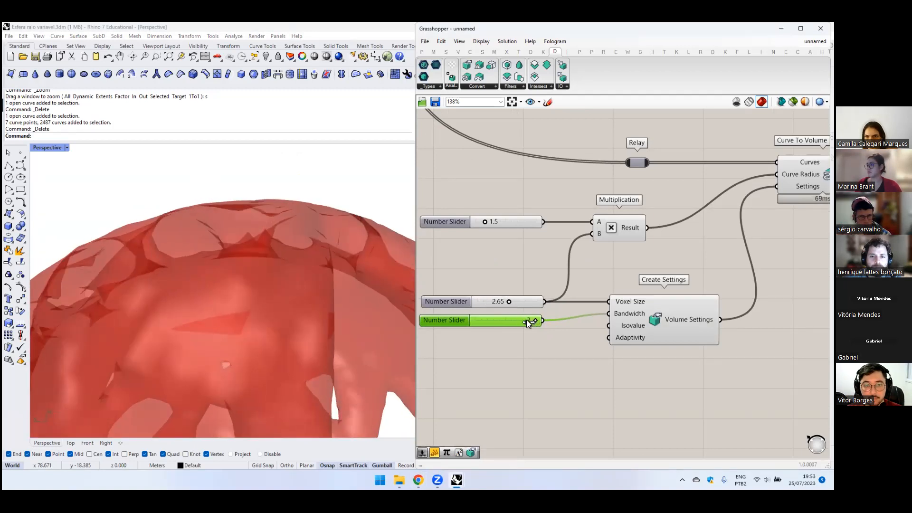
pyautogui.scroll(-1, 769, 259)
pyautogui.moveTo(768, 259); pyautogui.dragTo(606, 300, button='right')
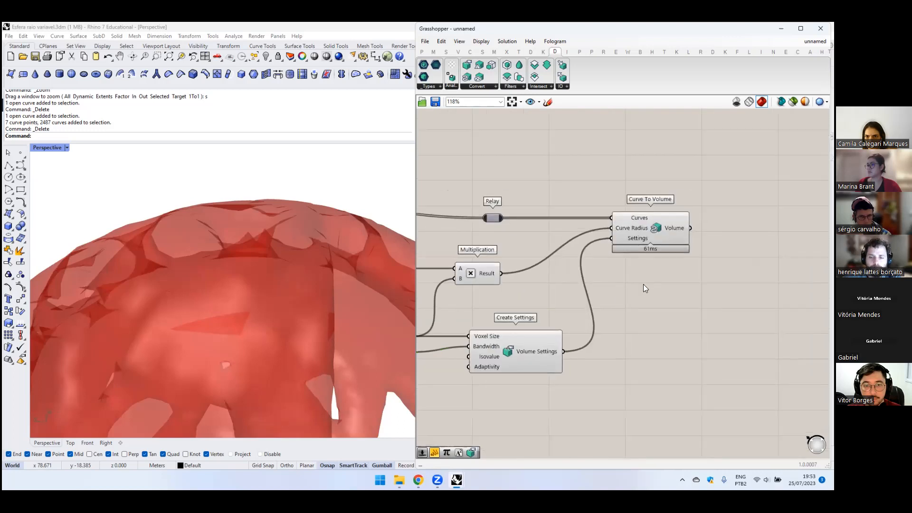
pyautogui.moveTo(691, 311); pyautogui.dragTo(643, 312, button='right')
pyautogui.scroll(-1, 666, 226)
pyautogui.moveTo(359, 309); pyautogui.dragTo(342, 266, button='right')
pyautogui.scroll(-3, 335, 269)
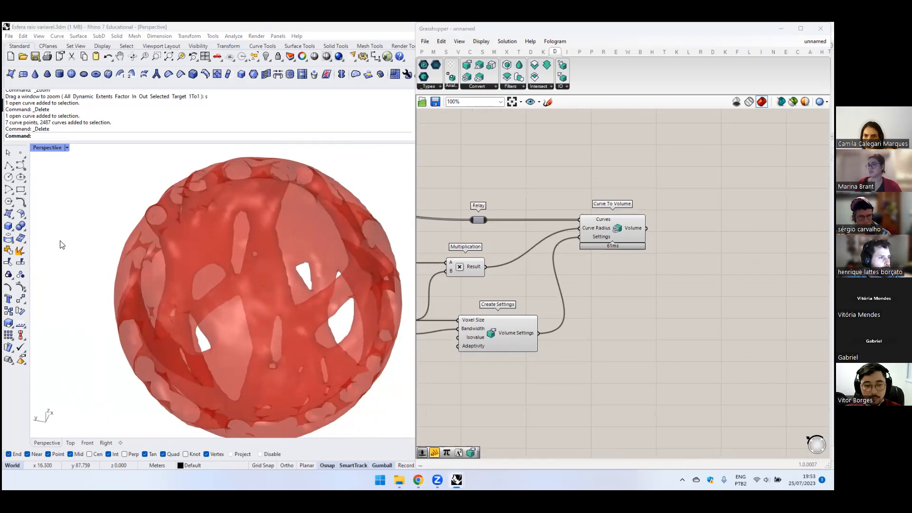
pyautogui.moveTo(612, 242); pyautogui.dragTo(555, 242, button='right')
pyautogui.doubleClick(642, 222)
pyautogui.write('volume to mesh')
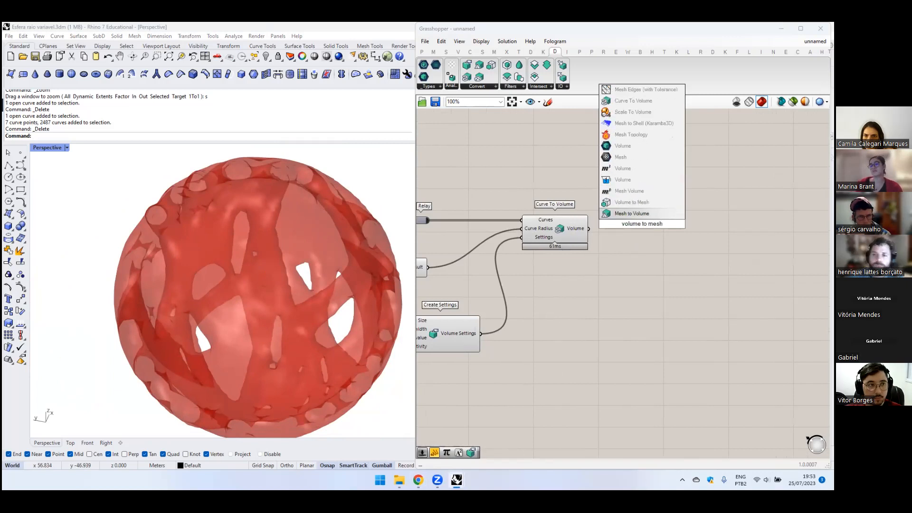
pyautogui.click(635, 213)
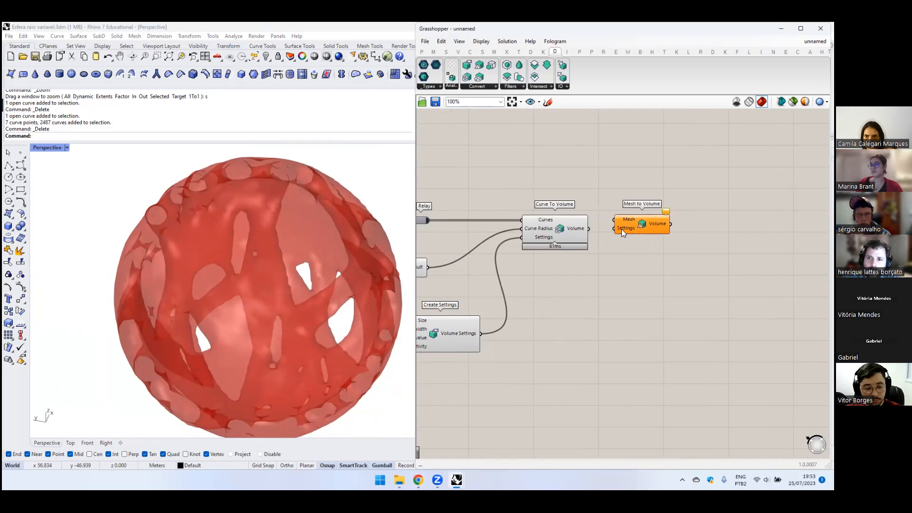
pyautogui.press('Delete')
# - Add a Volume to Mesh component and feed it the Volume from Curve To Volume and the Volume Settings from Create Settings
pyautogui.doubleClick(636, 257)
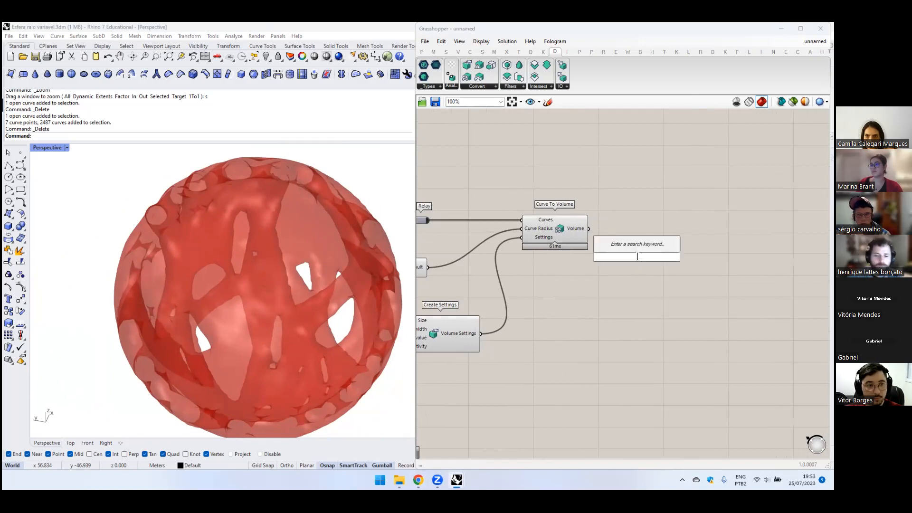
pyautogui.write('volme to mesh')
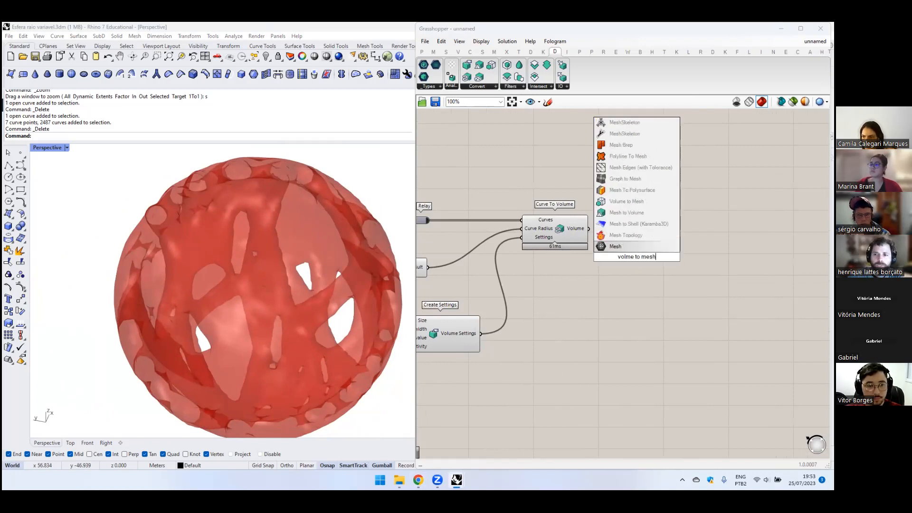
pyautogui.click(626, 201)
pyautogui.moveTo(607, 263); pyautogui.dragTo(645, 242)
pyautogui.moveTo(588, 228); pyautogui.dragTo(678, 228)
pyautogui.click(665, 251)
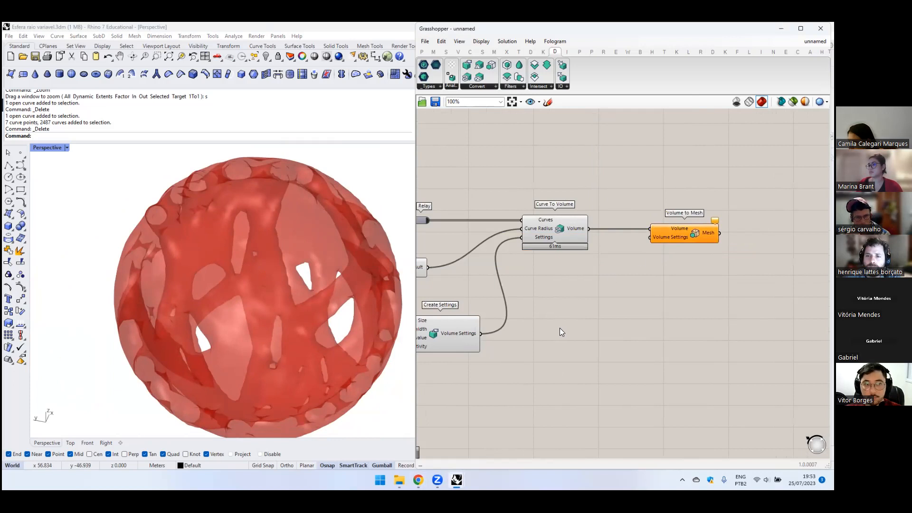
pyautogui.moveTo(560, 328); pyautogui.dragTo(604, 310, button='right')
pyautogui.moveTo(525, 316); pyautogui.dragTo(694, 229)
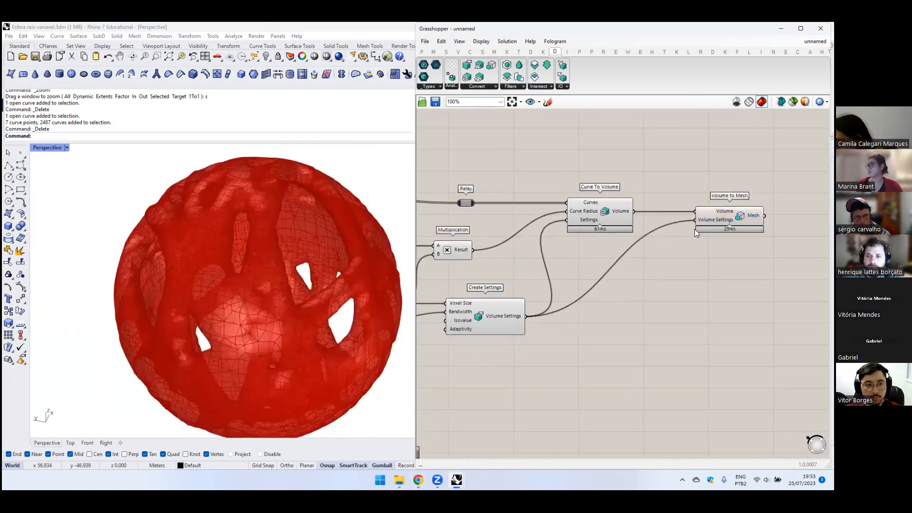
# - Turn off the preview of the Relay, Multiplication, Create Settings and Curve To Volume components, leaving only the mesh shown
pyautogui.keyDown('shift'); pyautogui.moveTo(309, 314); pyautogui.dragTo(324, 302, button='right'); pyautogui.keyUp('shift')
pyautogui.scroll(-3, 493, 195)
pyautogui.moveTo(451, 182); pyautogui.dragTo(493, 189, button='right')
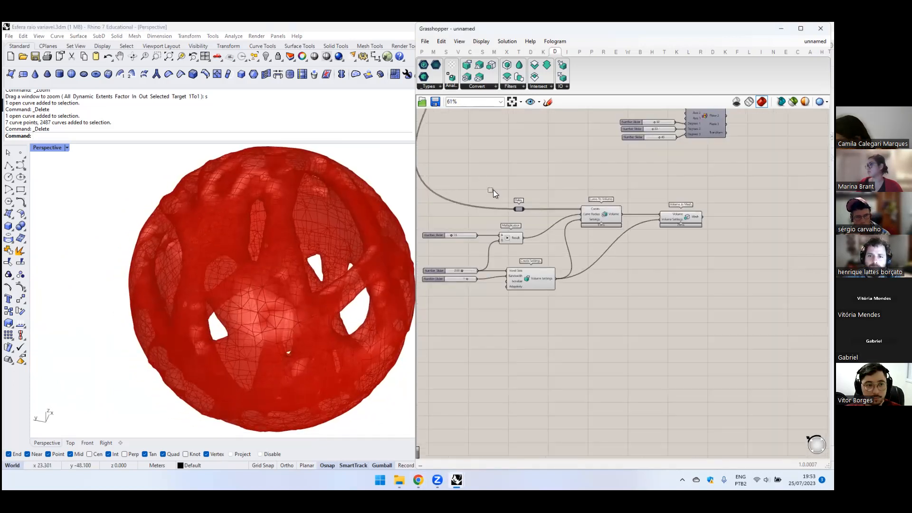
pyautogui.moveTo(485, 183); pyautogui.dragTo(622, 309)
pyautogui.middleClick(601, 220)
pyautogui.click(623, 199)
pyautogui.keyDown('shift'); pyautogui.moveTo(281, 263); pyautogui.dragTo(304, 280, button='right'); pyautogui.keyUp('shift')
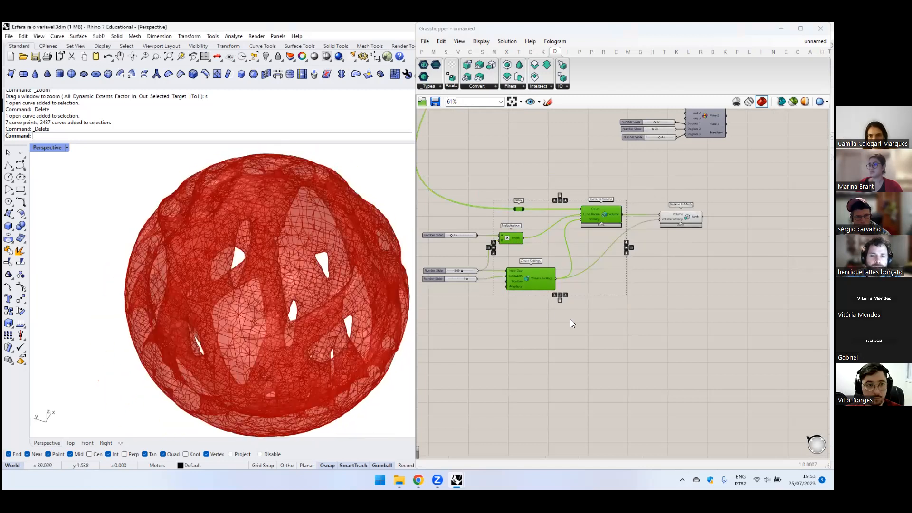
pyautogui.click(570, 320)
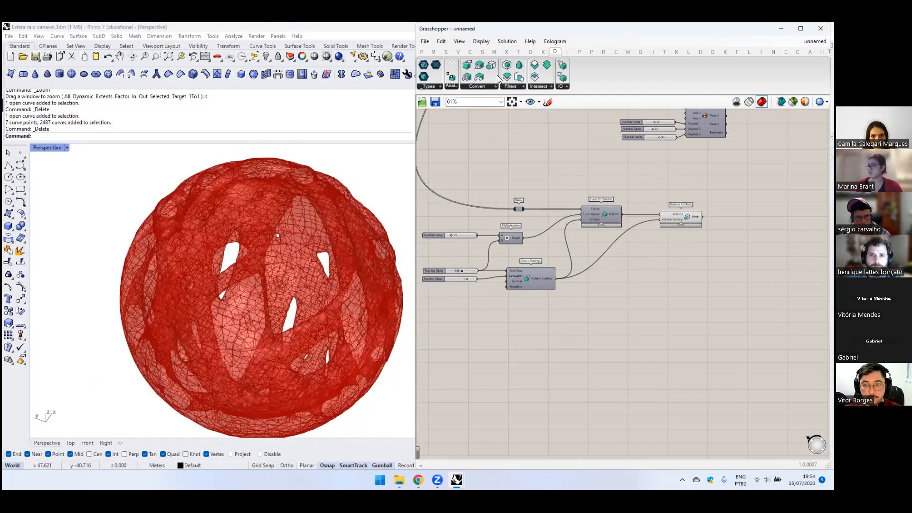
# - Look up the Preview Mesh Edges option among the Grasshopper display settings
pyautogui.click(459, 41)
pyautogui.click(441, 42)
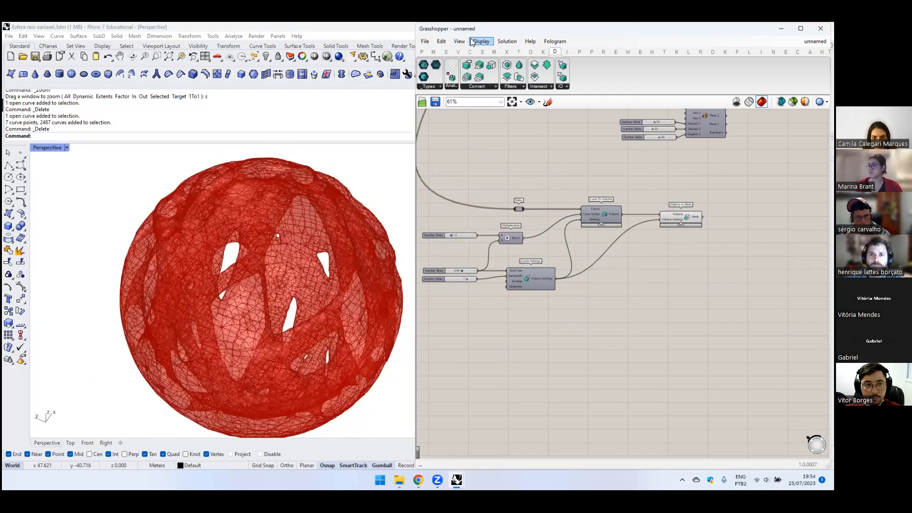
pyautogui.click(478, 41)
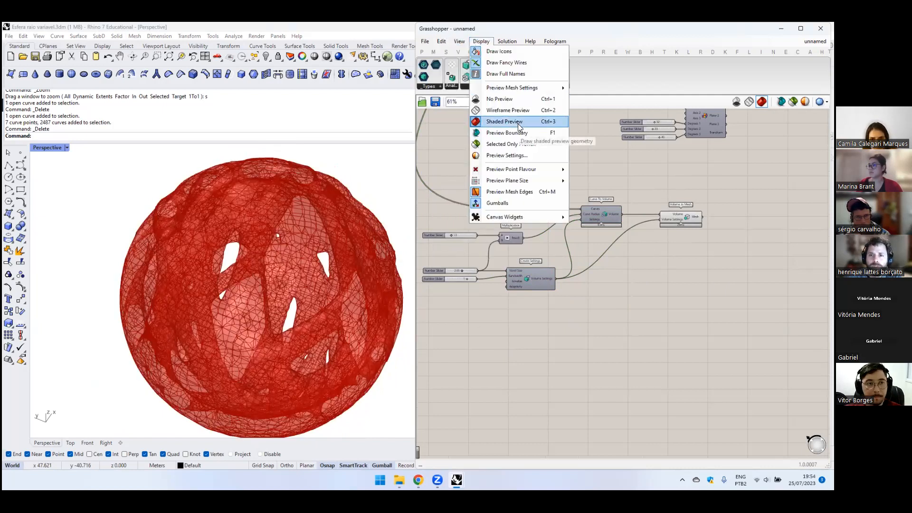
pyautogui.click(525, 198)
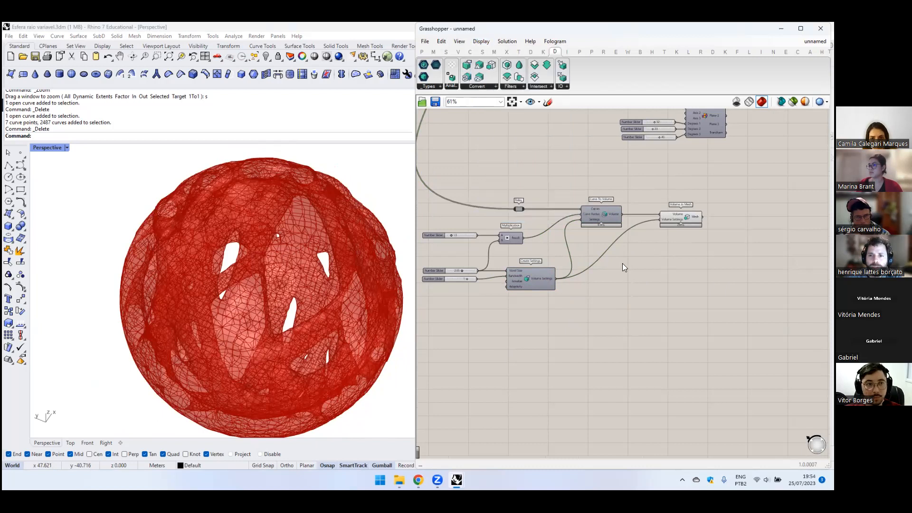
# - Set the bandwidth slider to 0 and move the Multiplication component with its 1.5 slider closer to Create Settings
pyautogui.scroll(5, 446, 283)
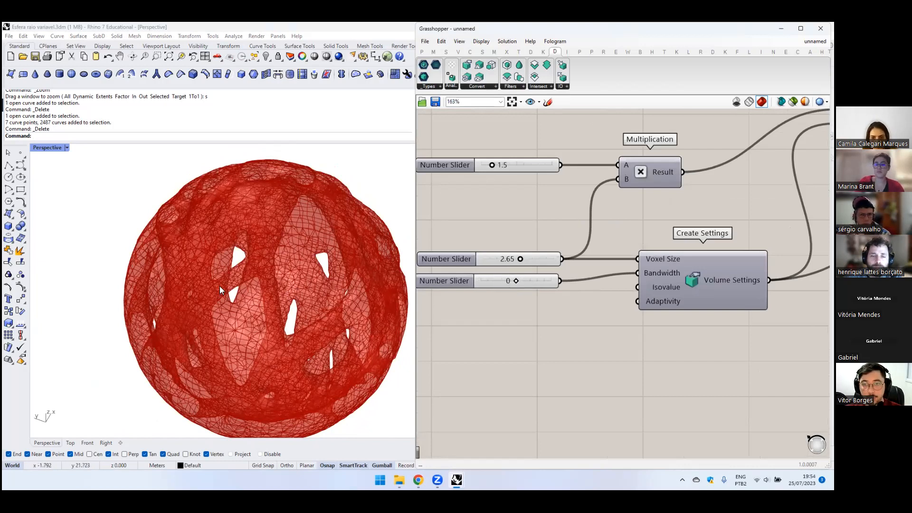
pyautogui.scroll(-3, 228, 266)
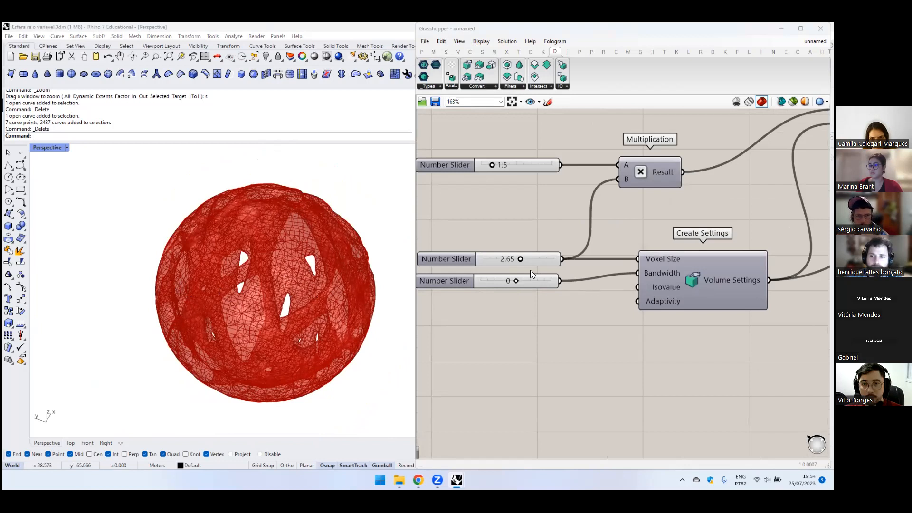
pyautogui.scroll(-2, 527, 218)
pyautogui.moveTo(527, 218); pyautogui.dragTo(523, 274, button='right')
pyautogui.moveTo(625, 220); pyautogui.dragTo(471, 253)
pyautogui.moveTo(593, 243); pyautogui.dragTo(592, 263)
# - Add an Addition component and place it above Multiplication, near the Curve To Volume component
pyautogui.doubleClick(565, 228)
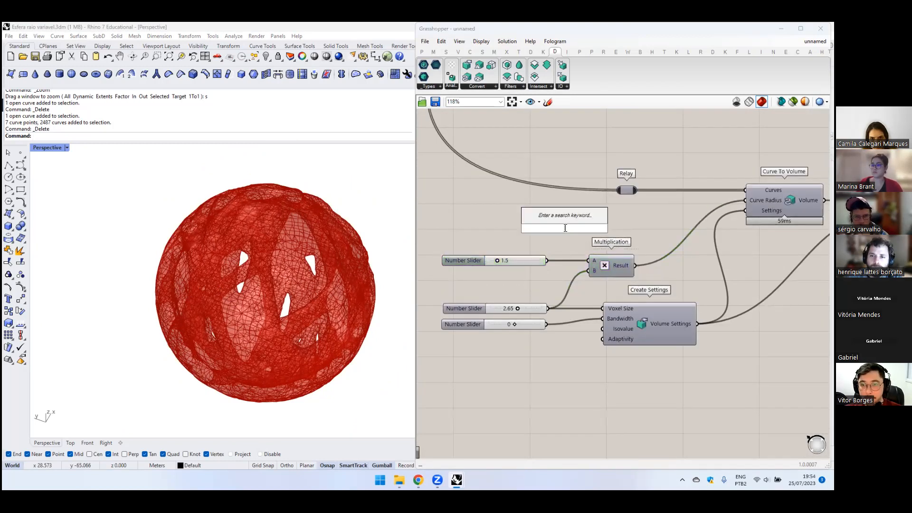
pyautogui.write('addi')
pyautogui.click(567, 219)
pyautogui.moveTo(574, 230); pyautogui.dragTo(672, 229)
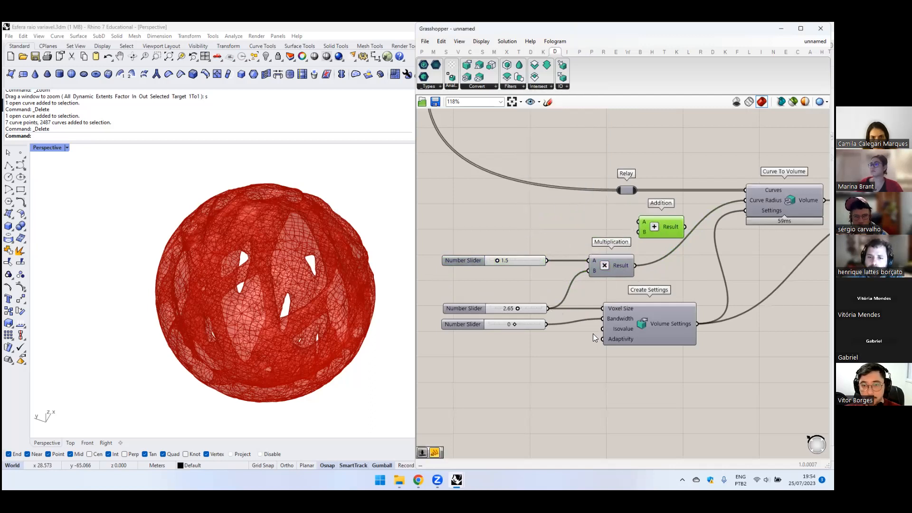
# - Move the bandwidth slider slightly lower, undo the accidental shift of components, and reposition Addition between Multiplication and Curve To Volume
pyautogui.keyDown('shift'); pyautogui.moveTo(533, 329); pyautogui.dragTo(533, 343); pyautogui.keyUp('shift')
pyautogui.click(562, 225)
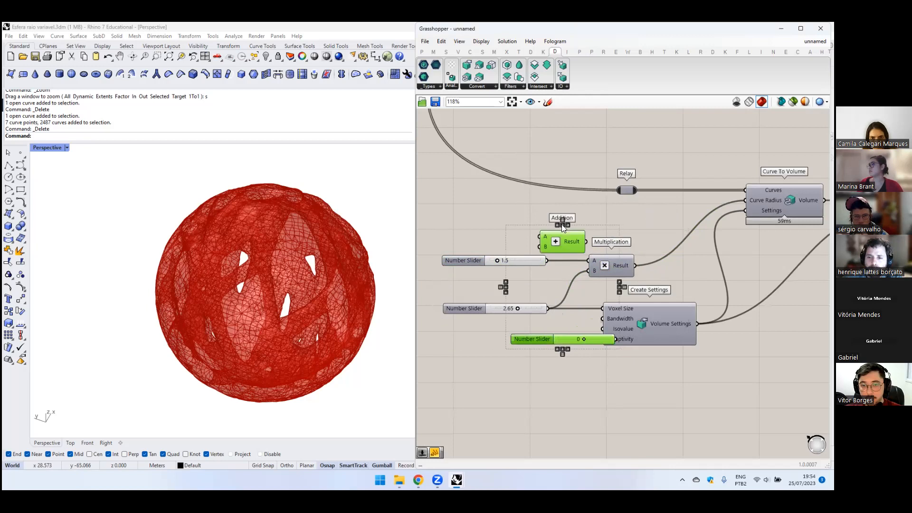
pyautogui.click(568, 394)
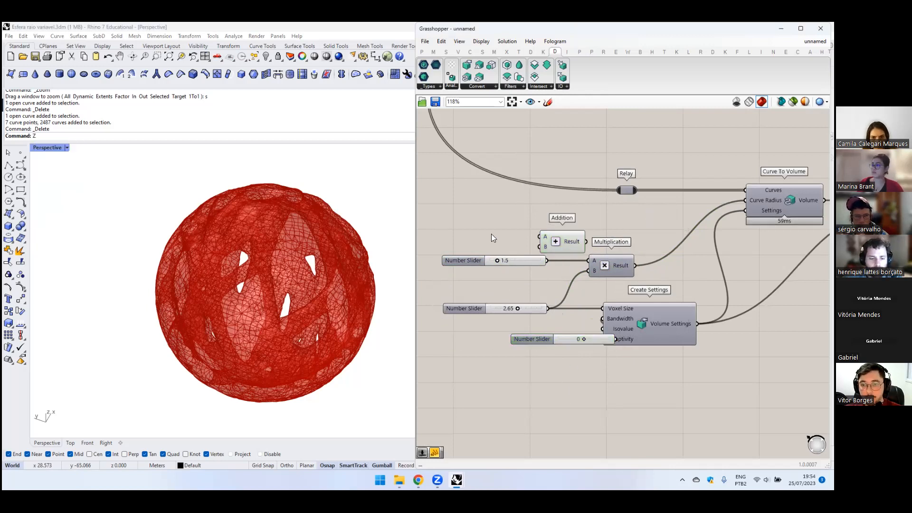
pyautogui.hotkey('ctrl', 'z')
pyautogui.moveTo(661, 247); pyautogui.dragTo(670, 240)
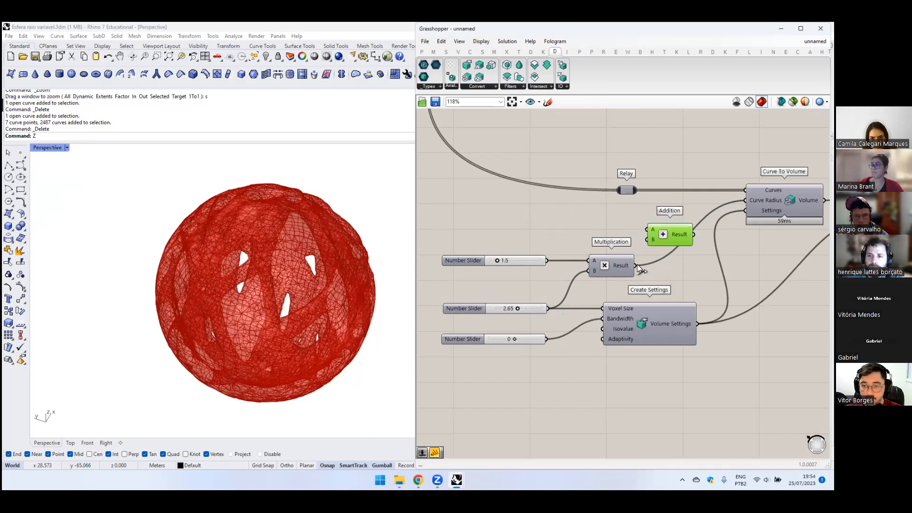
# - Drive Curve Radius with the Addition component, summing a new number slider set to 0.43 and the Multiplication result
pyautogui.doubleClick(518, 230)
pyautogui.write('3.00')
pyautogui.press('Return')
pyautogui.moveTo(570, 226); pyautogui.dragTo(658, 232)
pyautogui.moveTo(677, 236); pyautogui.dragTo(611, 244, button='right')
pyautogui.moveTo(623, 238); pyautogui.dragTo(679, 208)
pyautogui.moveTo(515, 256); pyautogui.dragTo(592, 264, button='right')
pyautogui.moveTo(540, 239)
pyautogui.mouseDown()
pyautogui.moveTo(520, 241)
pyautogui.moveTo(568, 244)
pyautogui.moveTo(529, 247)
pyautogui.moveTo(527, 239)
pyautogui.mouseUp()
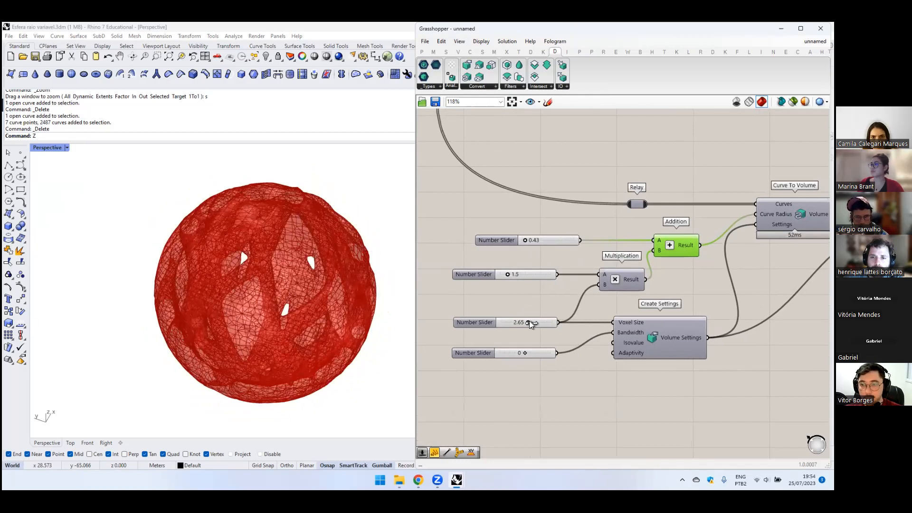
# - Lower the voxel size slider to 0.91 and inspect the refined mesh strands up close
pyautogui.moveTo(528, 323); pyautogui.dragTo(511, 324)
pyautogui.click(527, 389)
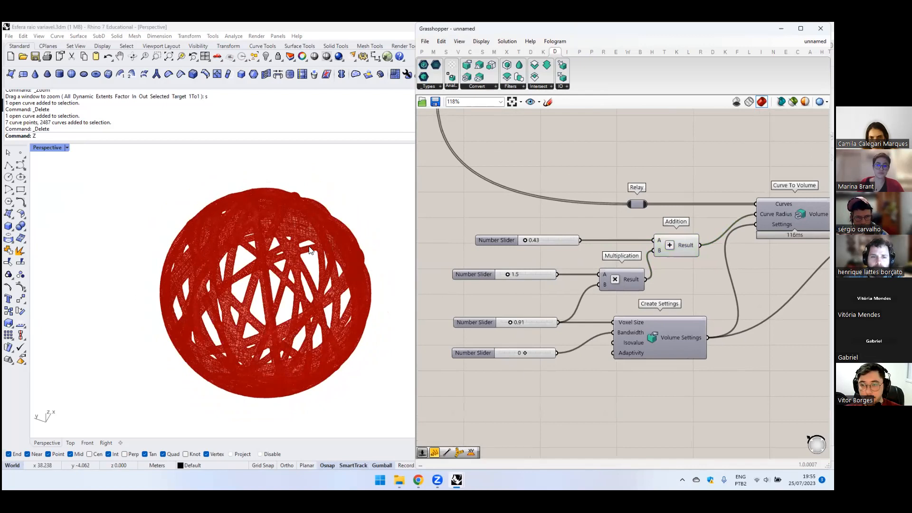
pyautogui.moveTo(299, 228); pyautogui.dragTo(305, 272, button='right')
pyautogui.scroll(5, 280, 304)
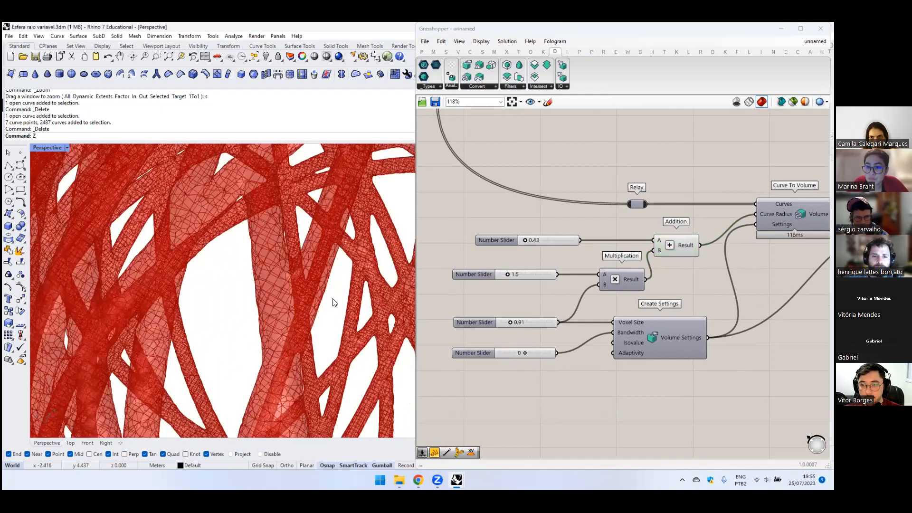
pyautogui.scroll(-10, 299, 314)
pyautogui.moveTo(264, 282); pyautogui.dragTo(261, 331, button='right')
pyautogui.scroll(5, 261, 330)
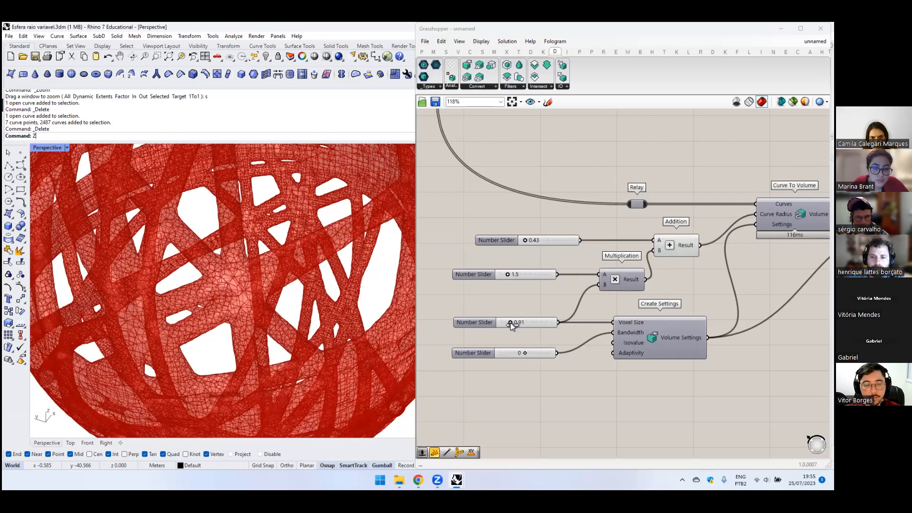
# - Move the bandwidth slider directly beneath the voxel size slider and check the Adaptivity and Isovalue inputs of Create Settings
pyautogui.moveTo(540, 352); pyautogui.dragTo(541, 343)
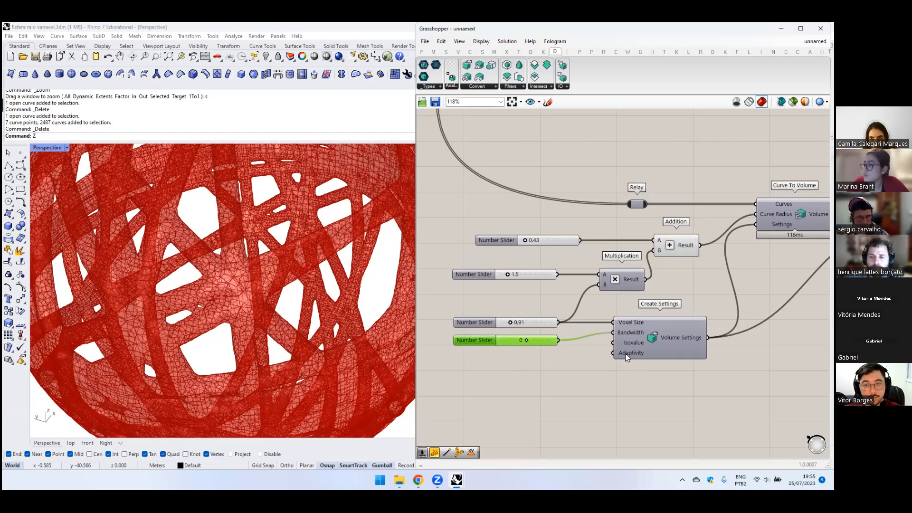
pyautogui.moveTo(627, 354)
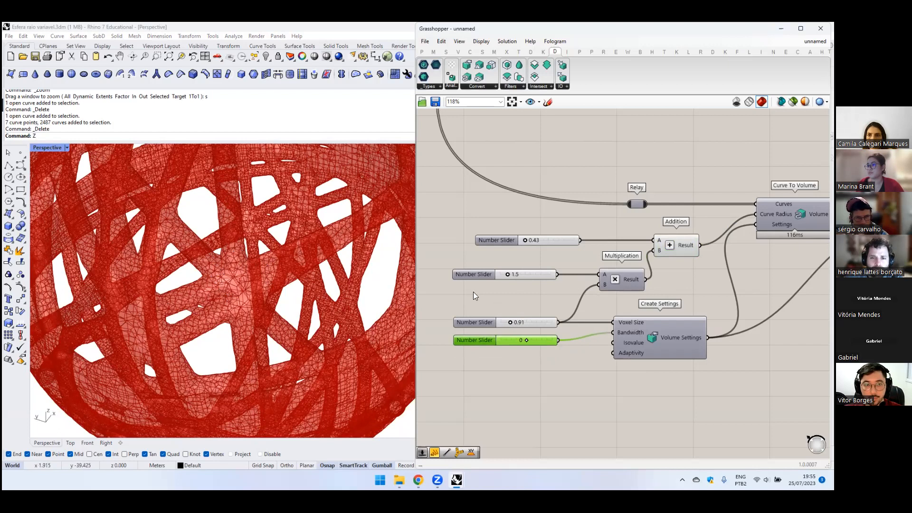
pyautogui.click(630, 399)
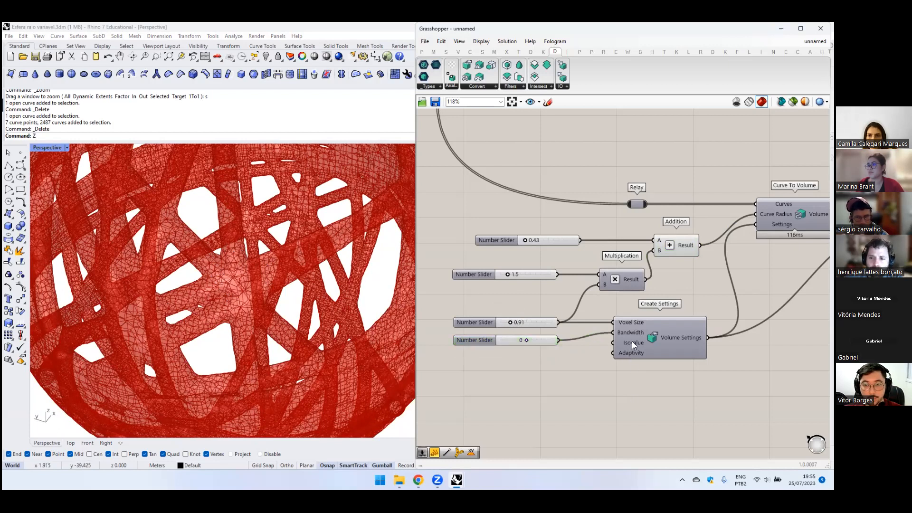
pyautogui.click(631, 345)
pyautogui.click(628, 378)
pyautogui.moveTo(630, 343)
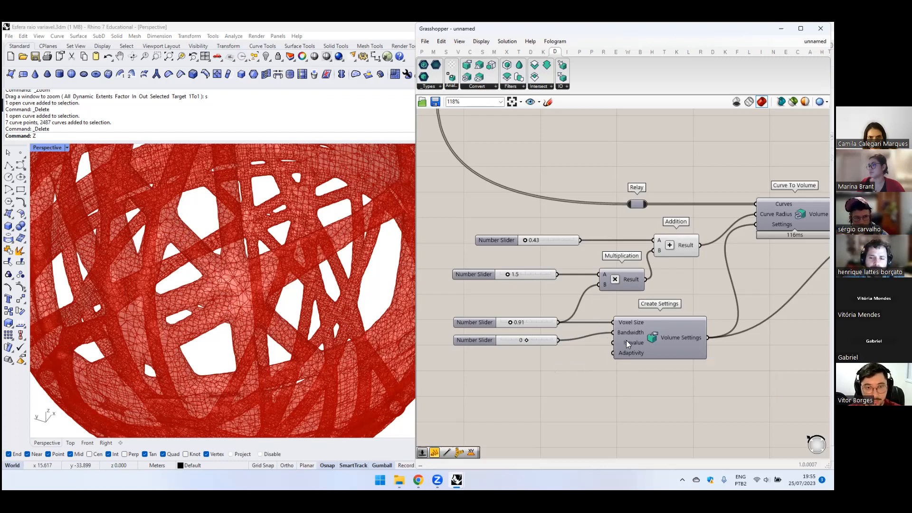
# - Move the Volume to Mesh component slightly closer to Curve To Volume and check its Mesh output
pyautogui.moveTo(686, 327); pyautogui.dragTo(596, 349, button='right')
pyautogui.scroll(-1, 595, 350)
pyautogui.click(698, 240)
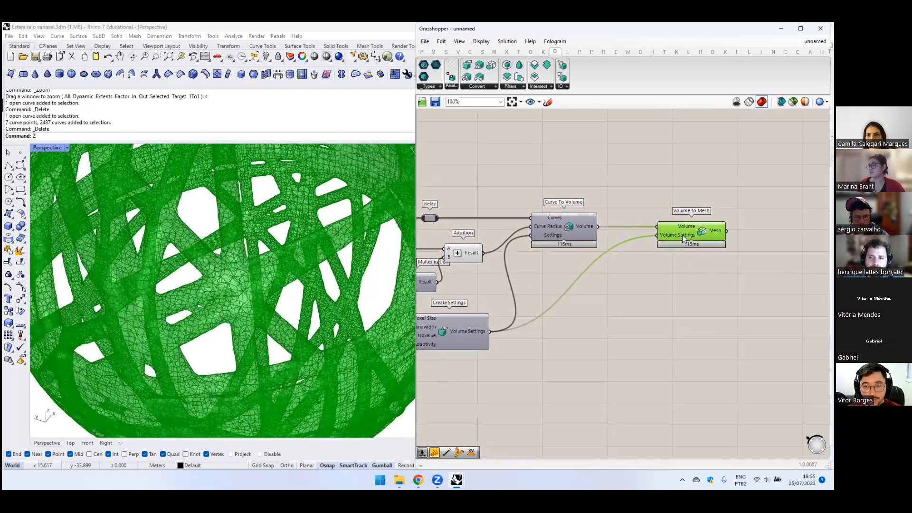
pyautogui.click(711, 273)
pyautogui.moveTo(701, 233)
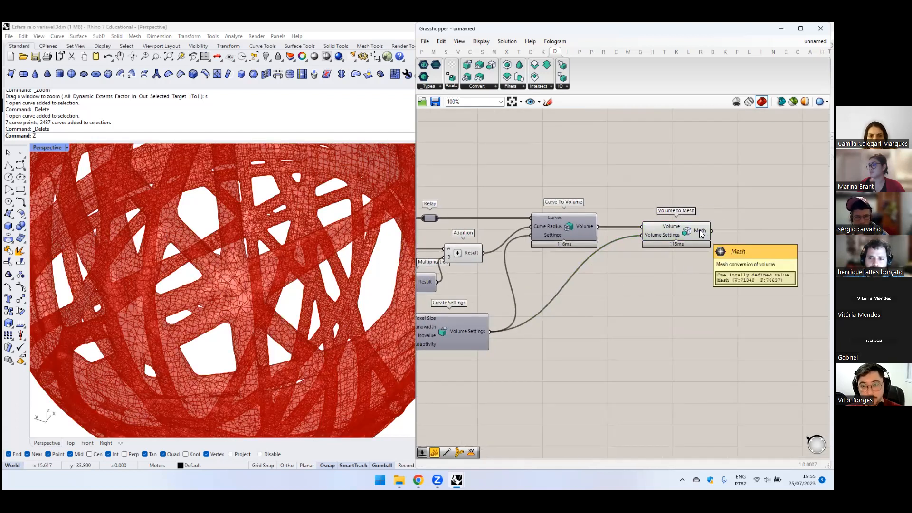
# - Read the Isovalue input's description on Create Settings and look over the volume-to-mesh component chain
pyautogui.moveTo(524, 374); pyautogui.dragTo(637, 355, button='right')
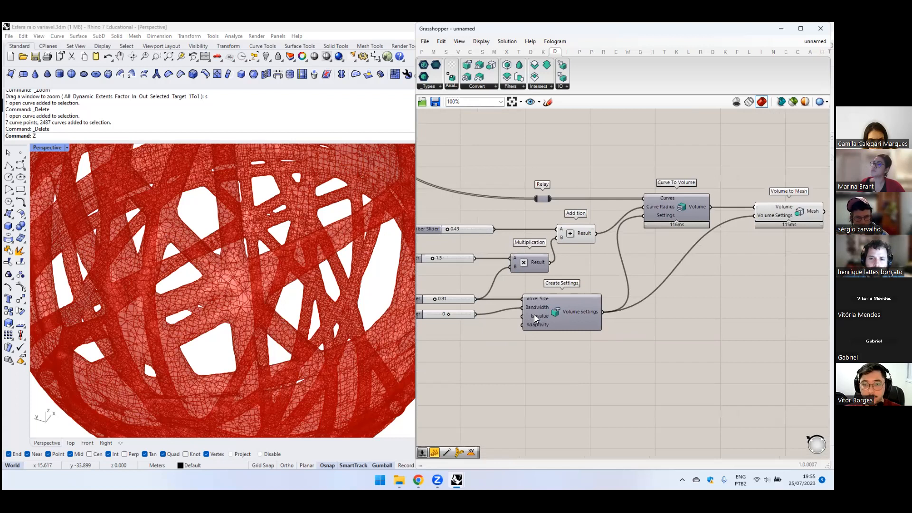
pyautogui.moveTo(537, 318)
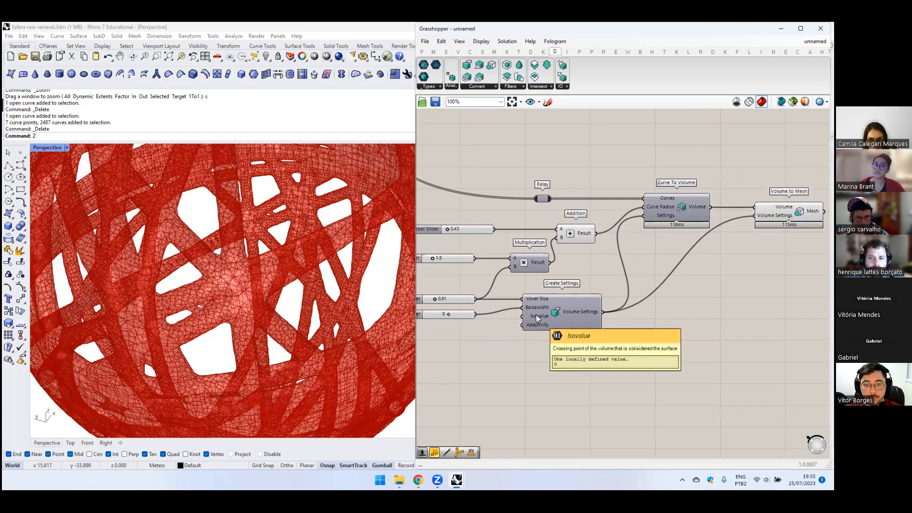
pyautogui.scroll(3, 538, 319)
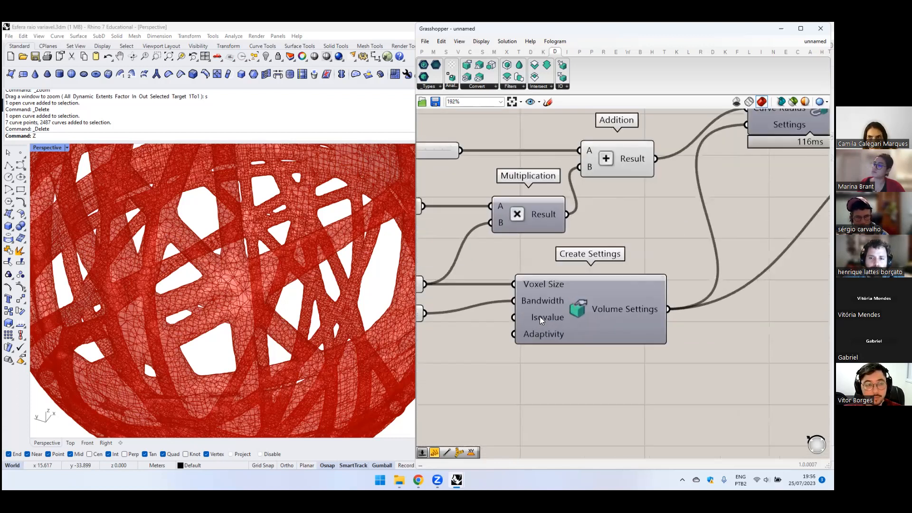
pyautogui.scroll(-5, 222, 241)
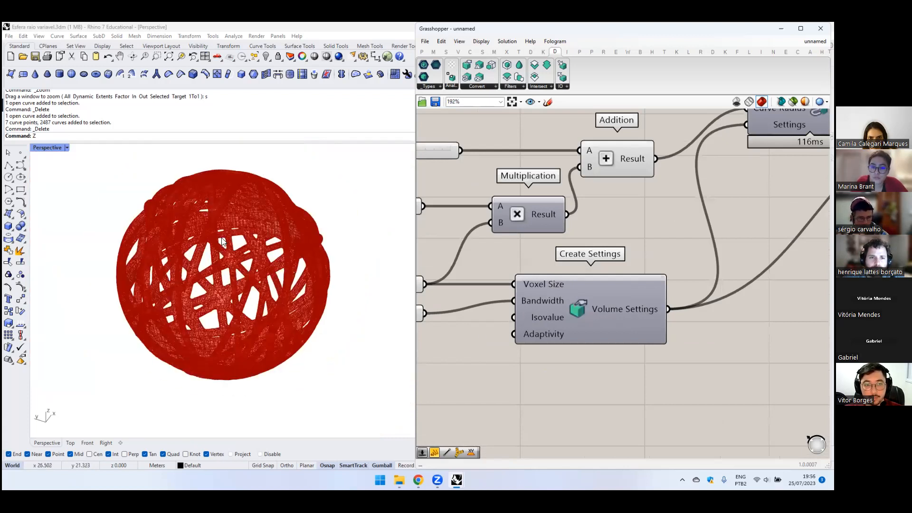
pyautogui.scroll(-3, 574, 238)
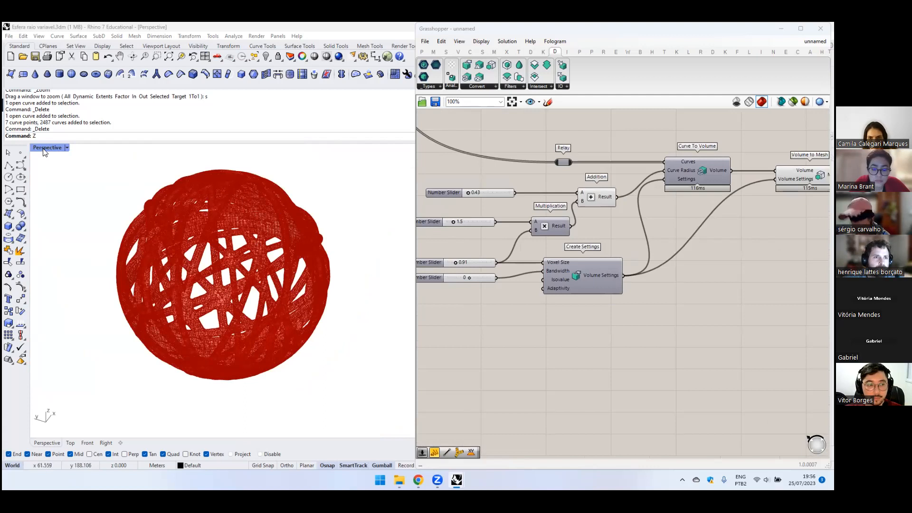
pyautogui.moveTo(698, 256); pyautogui.dragTo(664, 232, button='right')
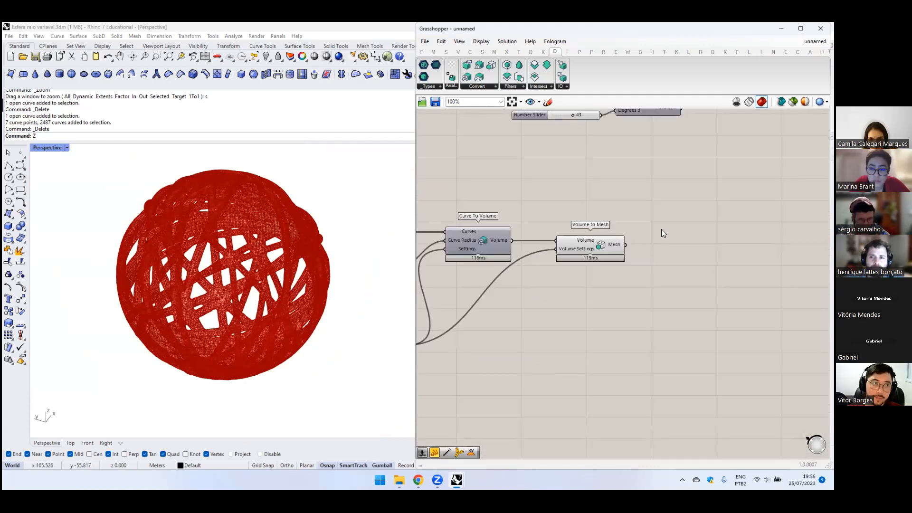
pyautogui.moveTo(574, 297); pyautogui.dragTo(722, 279, button='right')
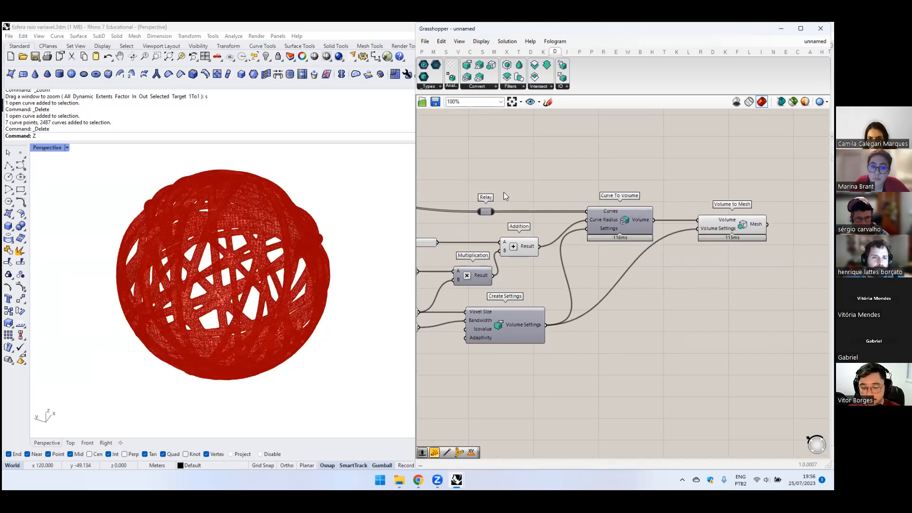
# - Bake the Volume to Mesh result into Rhino and limit the Grasshopper preview to selected components
pyautogui.click(725, 234)
pyautogui.middleClick(741, 228)
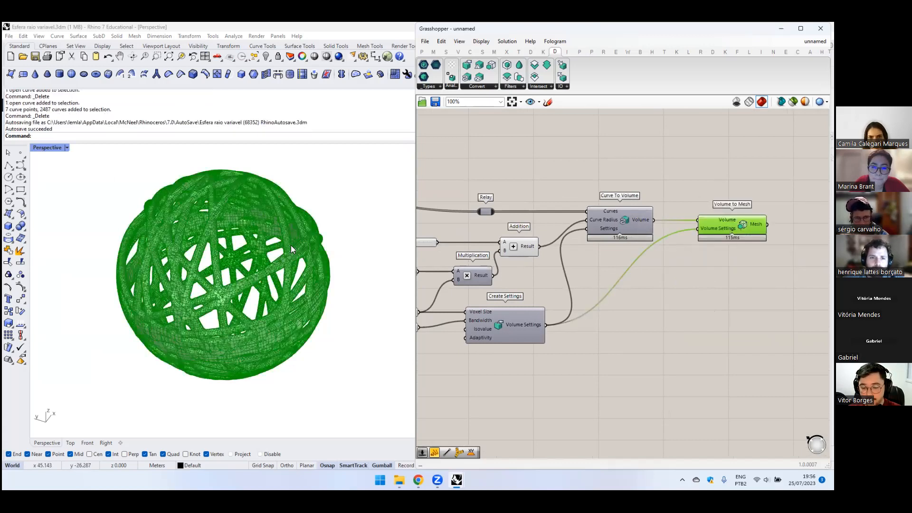
pyautogui.click(648, 160)
pyautogui.click(792, 101)
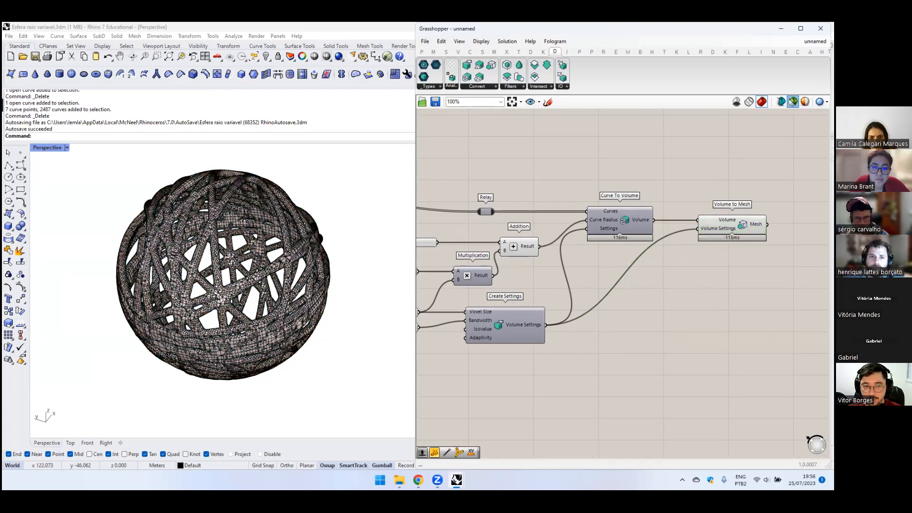
# - Examine the woven mesh sphere in the Perspective view from several angles and zoom distances
pyautogui.moveTo(213, 261); pyautogui.dragTo(224, 285, button='right')
pyautogui.scroll(4, 252, 259)
pyautogui.scroll(-6, 224, 286)
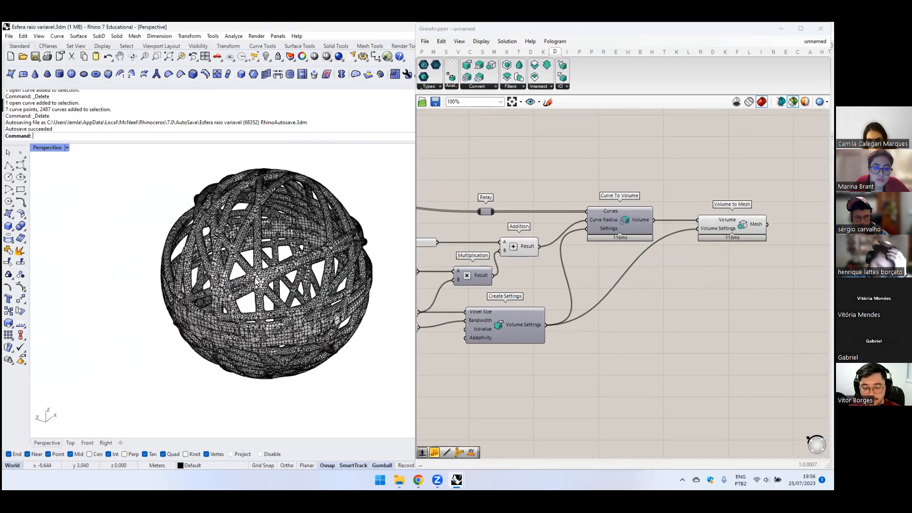
pyautogui.moveTo(236, 340); pyautogui.dragTo(551, 265, button='right')
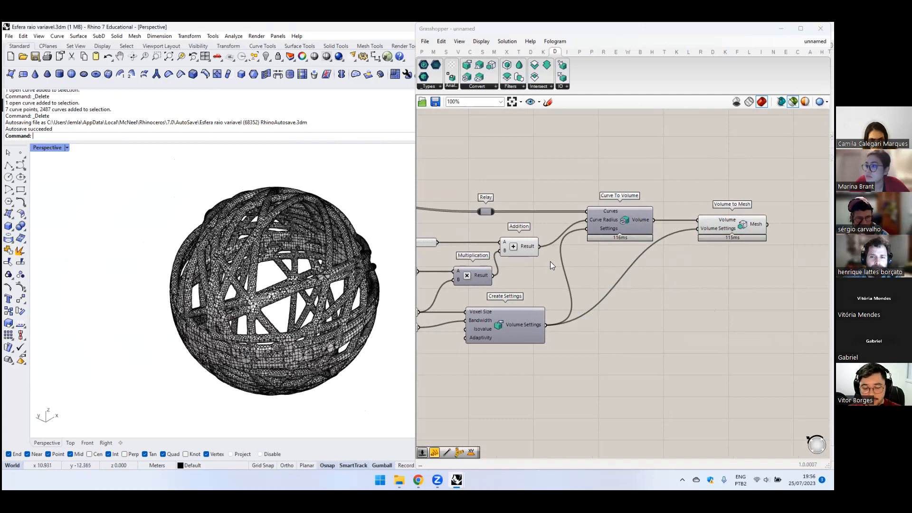
pyautogui.moveTo(230, 327); pyautogui.dragTo(323, 406, button='right')
pyautogui.moveTo(315, 317); pyautogui.dragTo(644, 268, button='right')
pyautogui.doubleClick(631, 398)
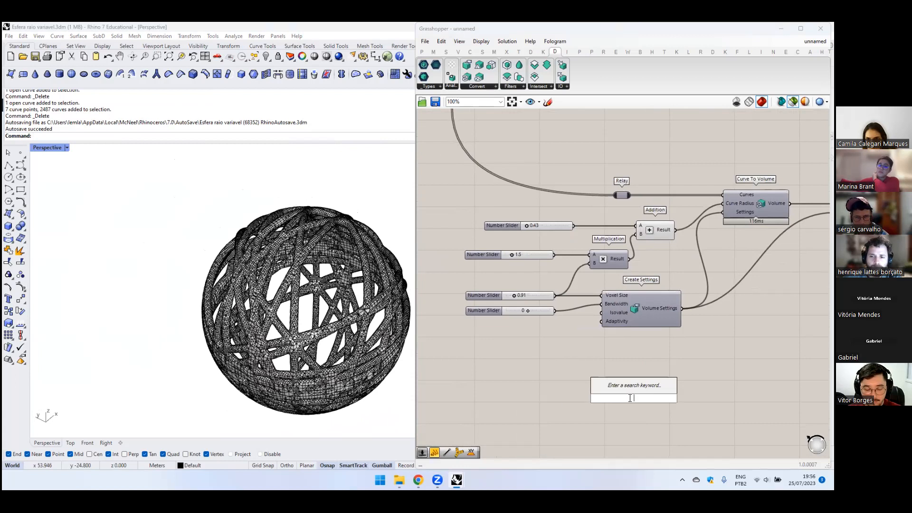
pyautogui.moveTo(656, 349); pyautogui.dragTo(603, 336, button='right')
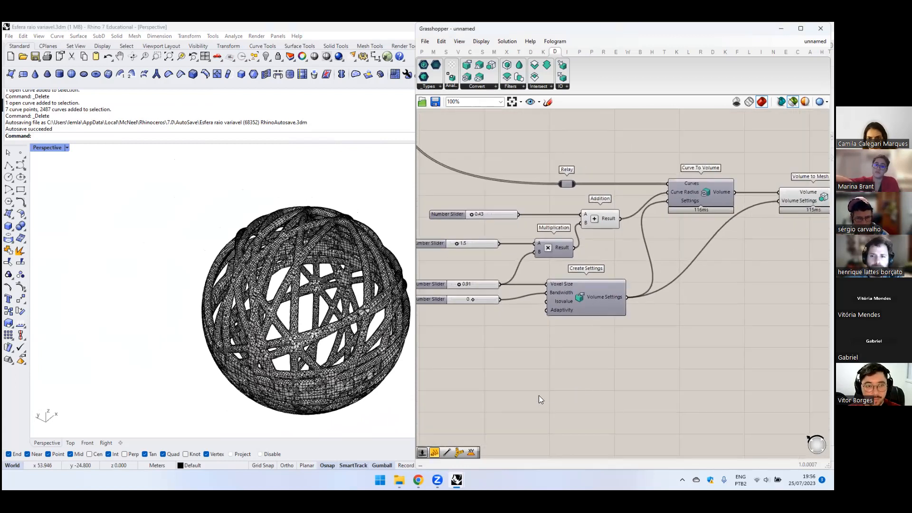
pyautogui.keyDown('shift'); pyautogui.moveTo(135, 299); pyautogui.dragTo(146, 236, button='right'); pyautogui.keyUp('shift')
pyautogui.click(530, 368)
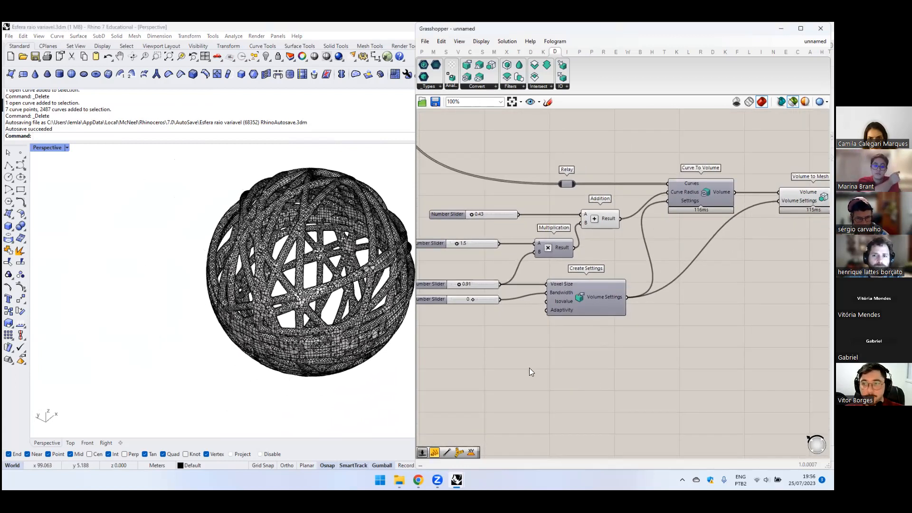
# - Add a Construct Point component and place it in the empty area below Create Settings
pyautogui.doubleClick(531, 372)
pyautogui.write('construct pinit')
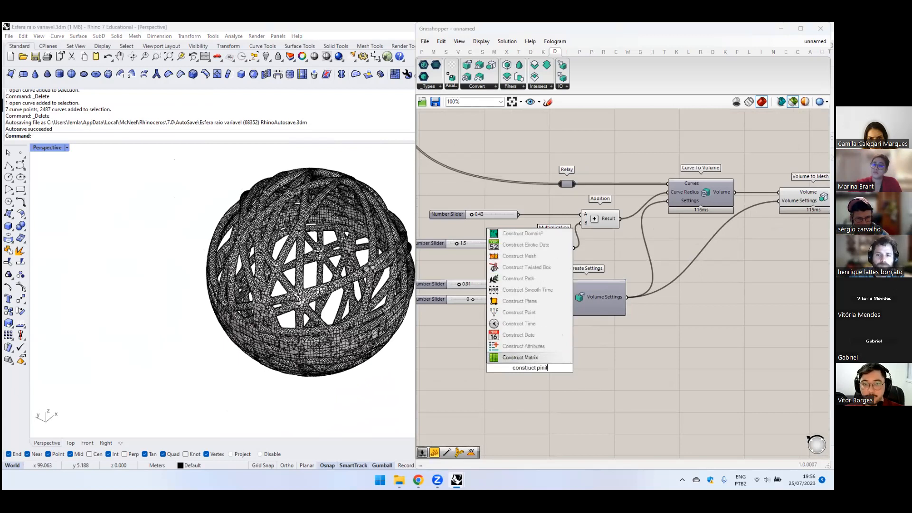
pyautogui.press('BackSpace')
pyautogui.press('BackSpace')
pyautogui.press('BackSpace')
pyautogui.press('BackSpace')
pyautogui.write('oiint')
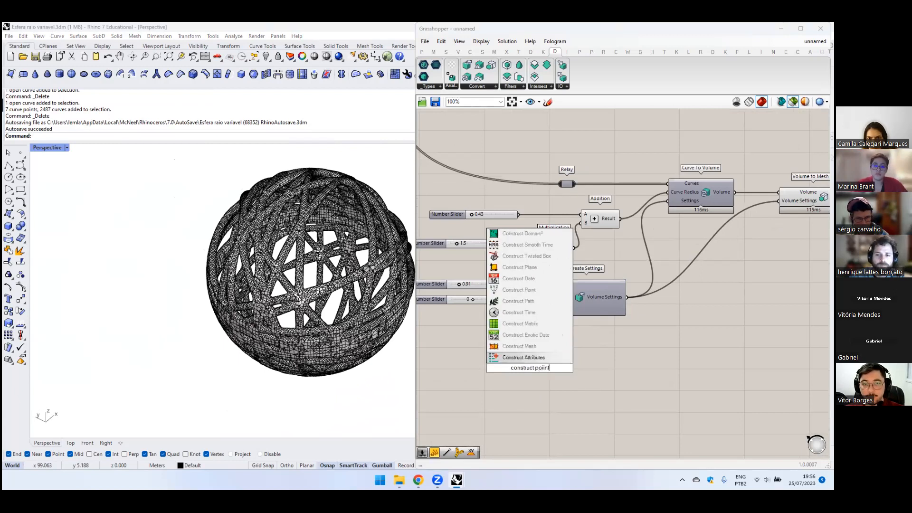
pyautogui.press('BackSpace')
pyautogui.press('BackSpace')
pyautogui.press('BackSpace')
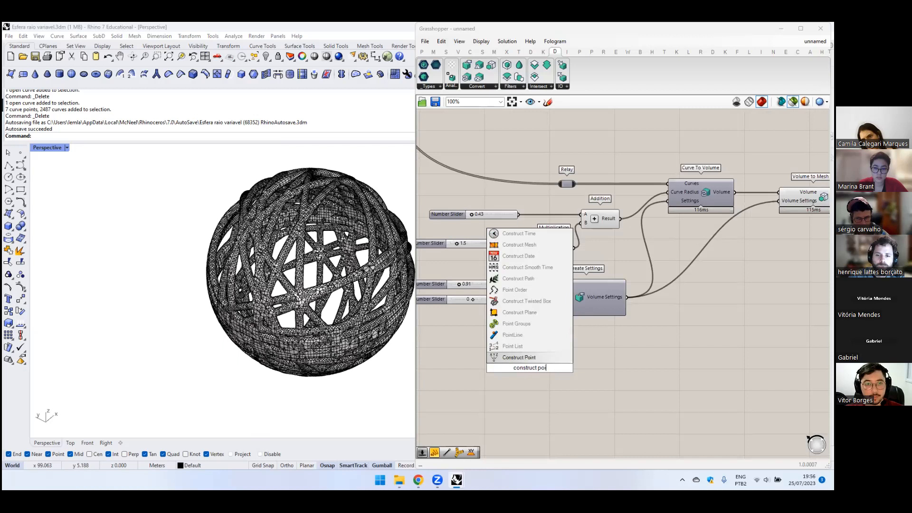
pyautogui.press('Return')
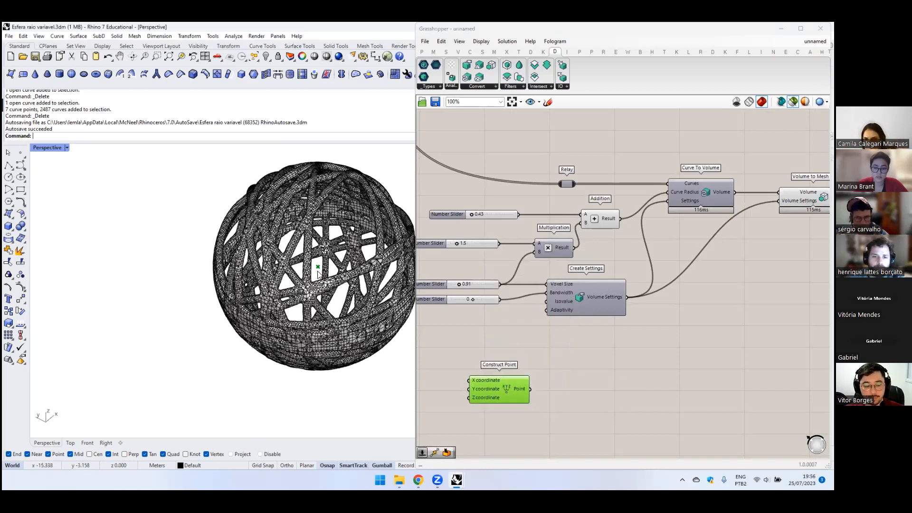
pyautogui.moveTo(554, 379); pyautogui.dragTo(609, 376)
pyautogui.moveTo(510, 395); pyautogui.dragTo(532, 347, button='right')
# - Add a number slider ranging from -10.00 to 10.00, connect it to Construct Point's X coordinate, and check the point's position
pyautogui.doubleClick(504, 349)
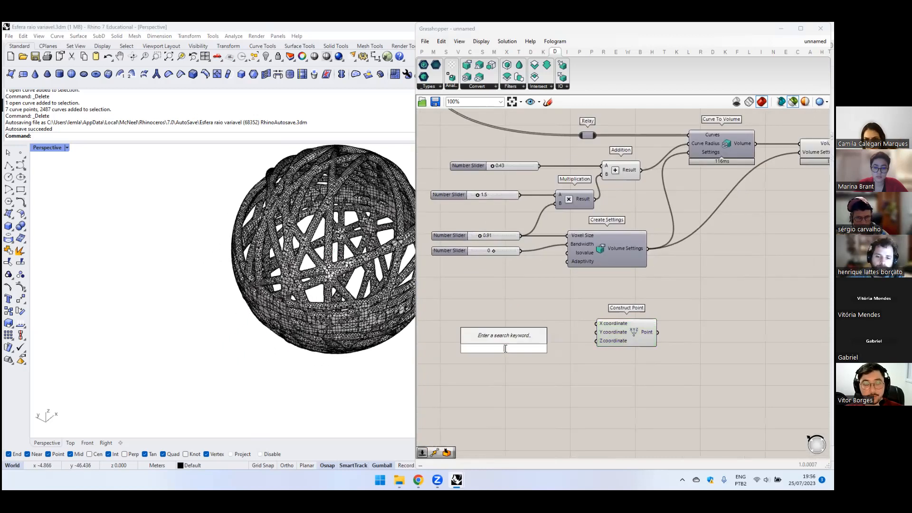
pyautogui.write('-200.')
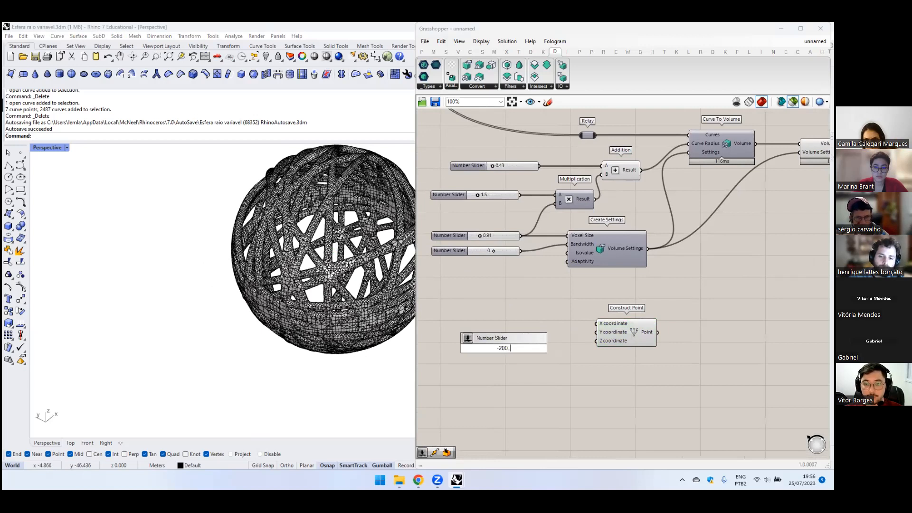
pyautogui.press('BackSpace')
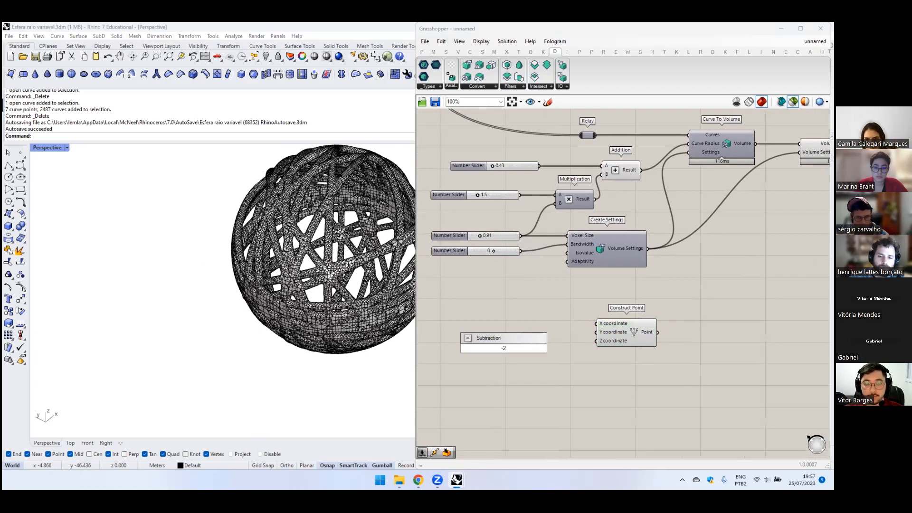
pyautogui.write('-10..10')
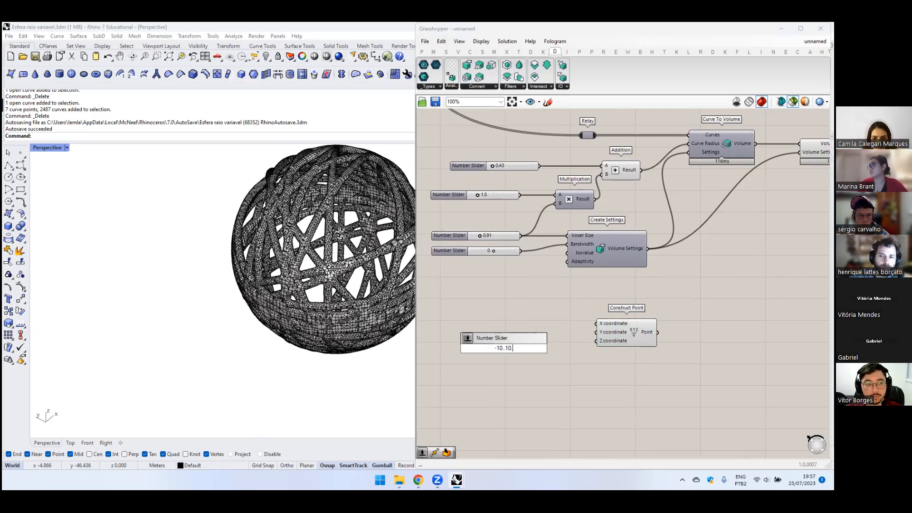
pyautogui.press('Return')
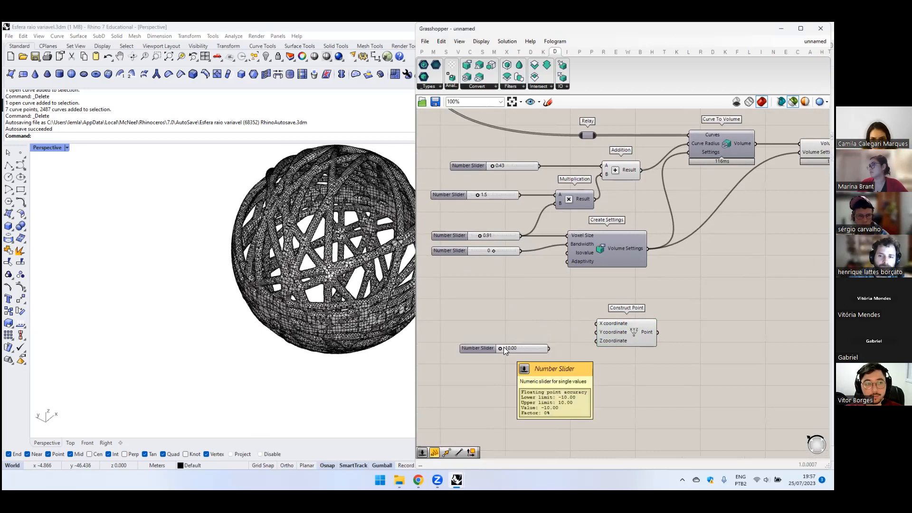
pyautogui.moveTo(628, 334); pyautogui.dragTo(623, 336)
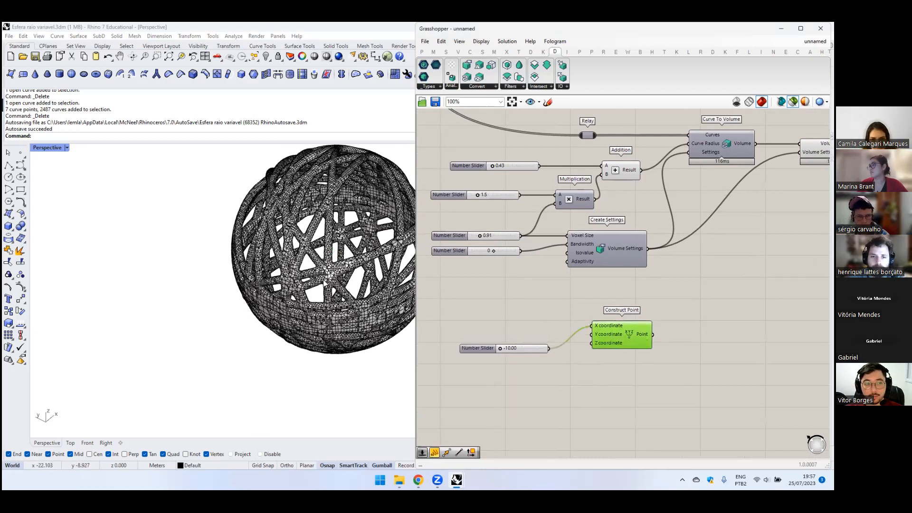
pyautogui.scroll(-3, 340, 271)
pyautogui.moveTo(500, 349)
pyautogui.mouseDown()
pyautogui.moveTo(538, 348)
pyautogui.moveTo(496, 348)
pyautogui.mouseUp()
pyautogui.moveTo(247, 300); pyautogui.dragTo(374, 316, button='right')
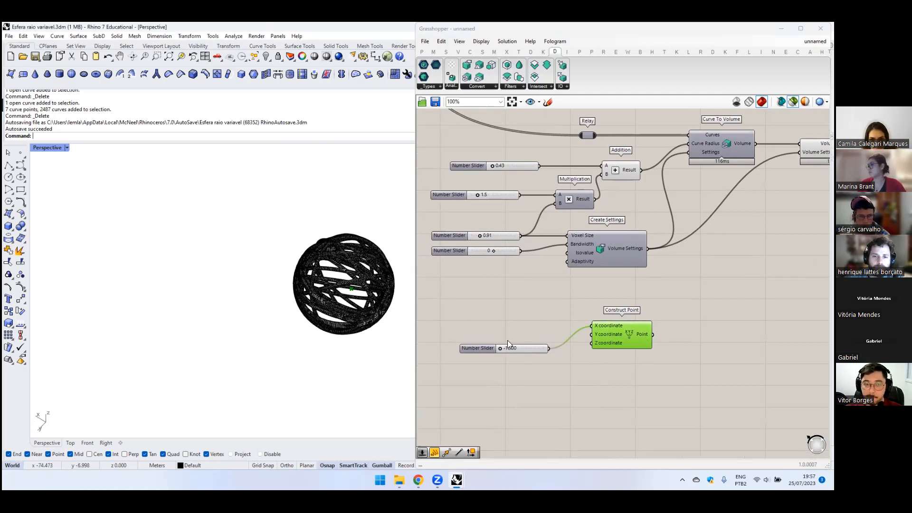
# - Extend the X coordinate slider's range down to -70.00 and check the constructed point's position against the sphere
pyautogui.doubleClick(478, 348)
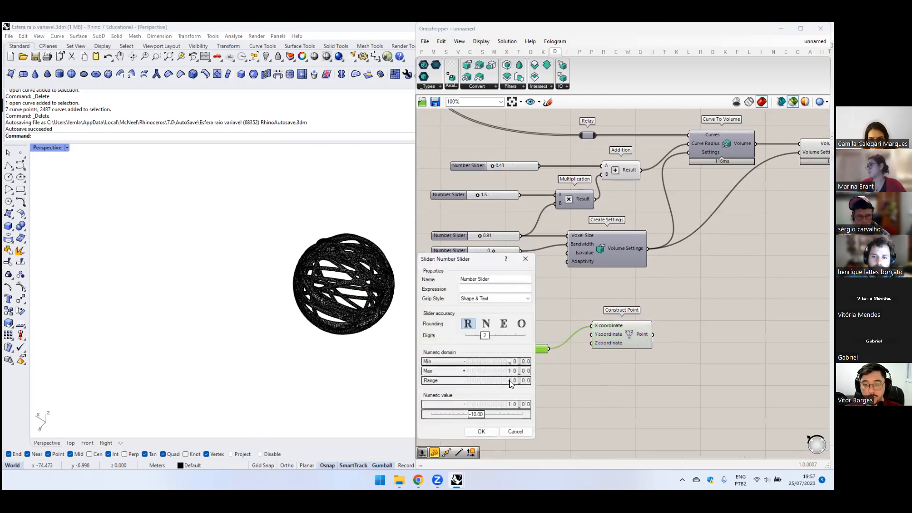
pyautogui.click(480, 432)
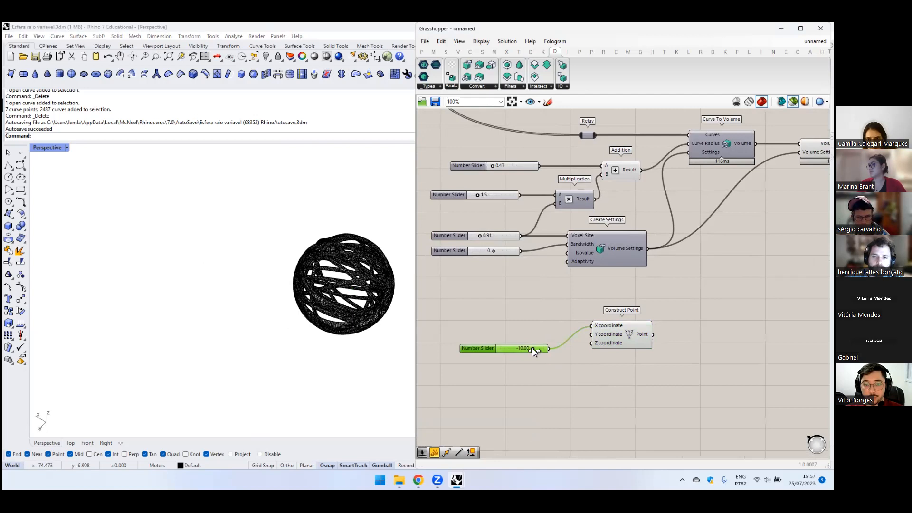
pyautogui.moveTo(616, 335); pyautogui.dragTo(617, 353)
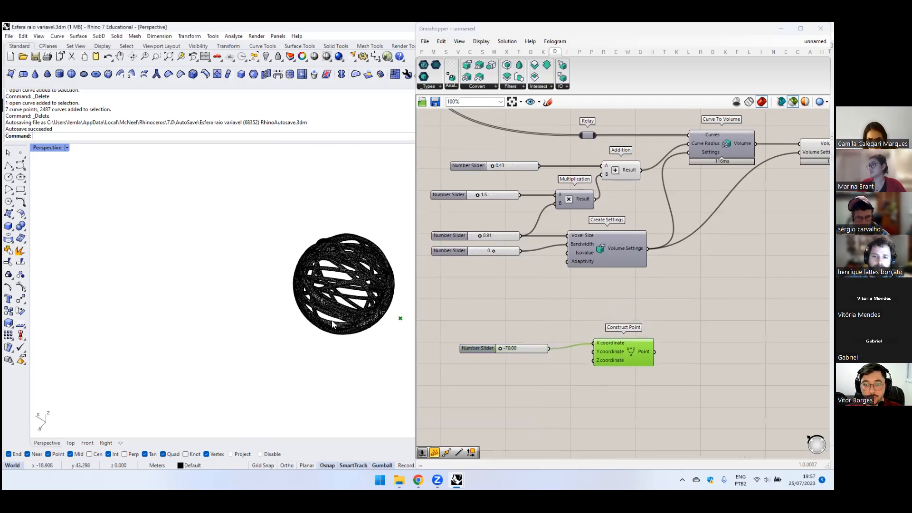
pyautogui.moveTo(375, 314); pyautogui.dragTo(269, 304, button='right')
pyautogui.doubleClick(500, 350)
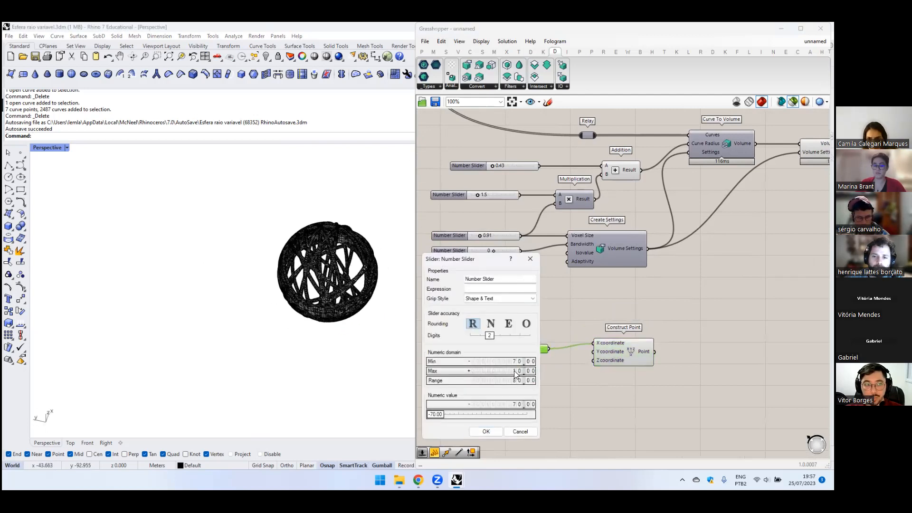
pyautogui.click(489, 430)
# - Duplicate the -70.00 slider twice, connect the copies to Construct Point's Y and Z coordinates, and arrange the group neatly
pyautogui.moveTo(533, 347); pyautogui.dragTo(596, 352)
pyautogui.hotkey('ctrl', 'c')
pyautogui.hotkey('ctrl', 'v')
pyautogui.hotkey('ctrl', 'v')
pyautogui.moveTo(618, 349); pyautogui.dragTo(610, 336)
pyautogui.keyDown('shift'); pyautogui.moveTo(344, 300); pyautogui.dragTo(320, 310, button='right'); pyautogui.keyUp('shift')
pyautogui.moveTo(507, 341); pyautogui.dragTo(526, 355)
pyautogui.moveTo(561, 324); pyautogui.dragTo(526, 367)
pyautogui.click(503, 324)
pyautogui.click(503, 319)
pyautogui.click(639, 311)
pyautogui.moveTo(622, 342); pyautogui.dragTo(604, 347)
# - Add a Distance component beside Construct Point
pyautogui.doubleClick(692, 319)
pyautogui.write('distan')
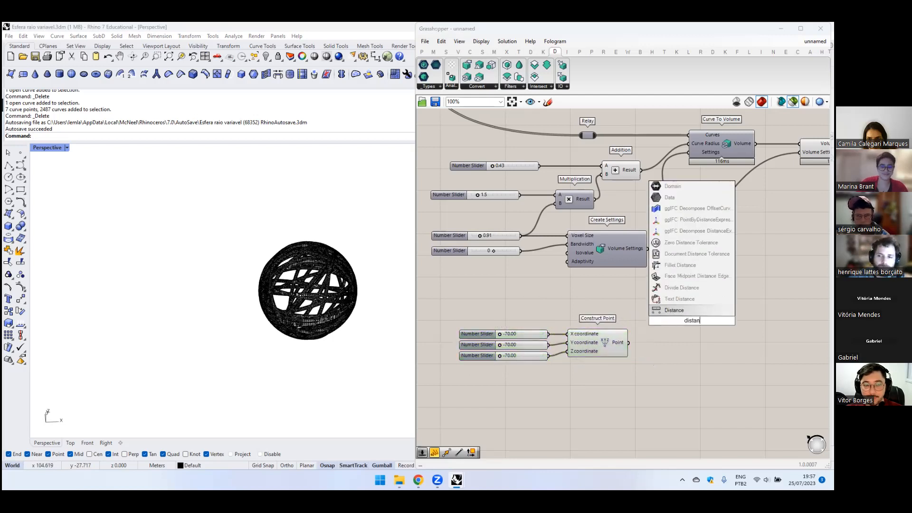
pyautogui.press('Return')
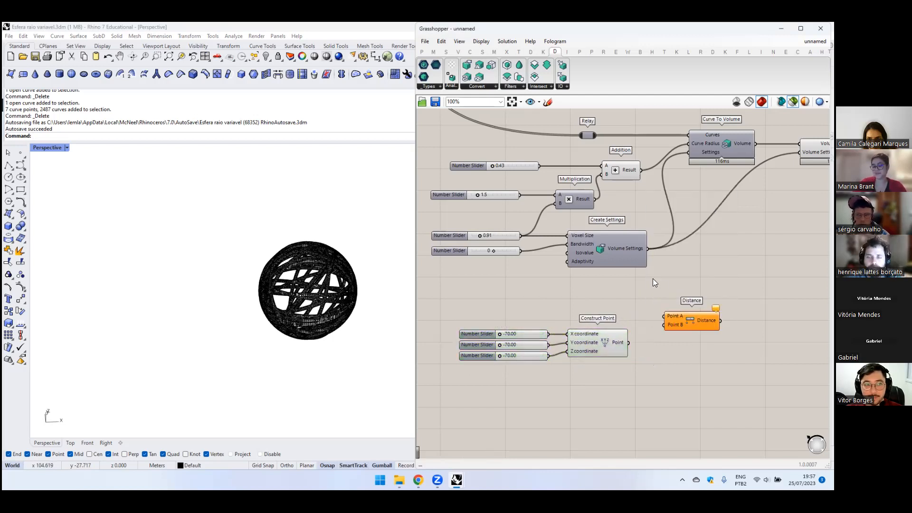
# - Add a Points To Volume component and align it directly above Curve To Volume
pyautogui.moveTo(670, 160); pyautogui.dragTo(639, 226, button='right')
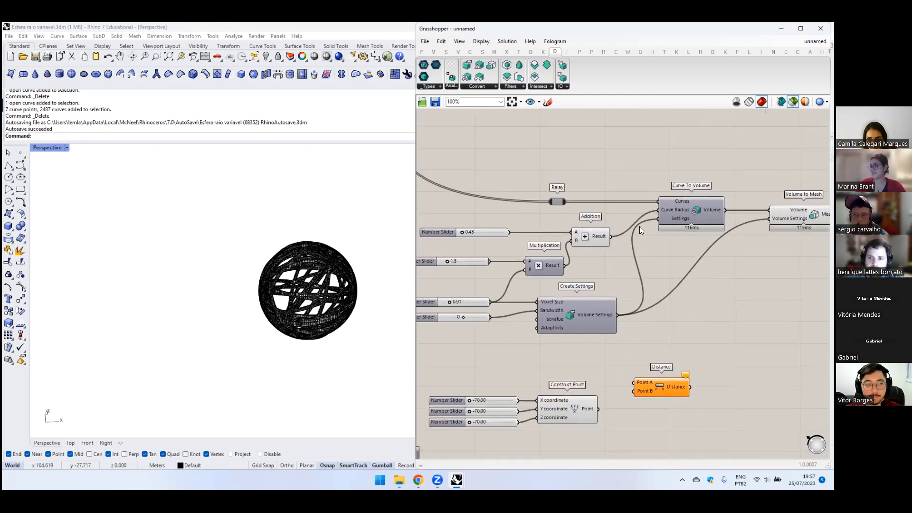
pyautogui.scroll(-1, 691, 209)
pyautogui.click(692, 209)
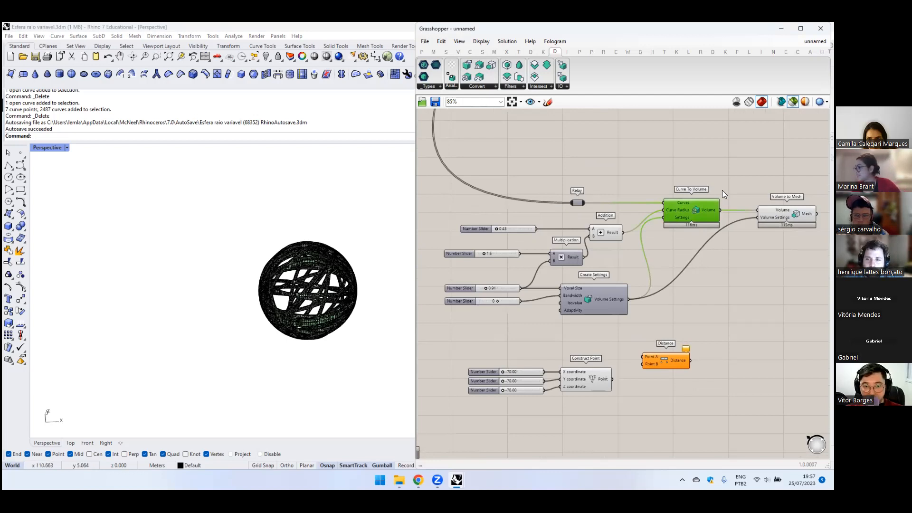
pyautogui.scroll(2, 722, 190)
pyautogui.doubleClick(654, 177)
pyautogui.write('point to vol')
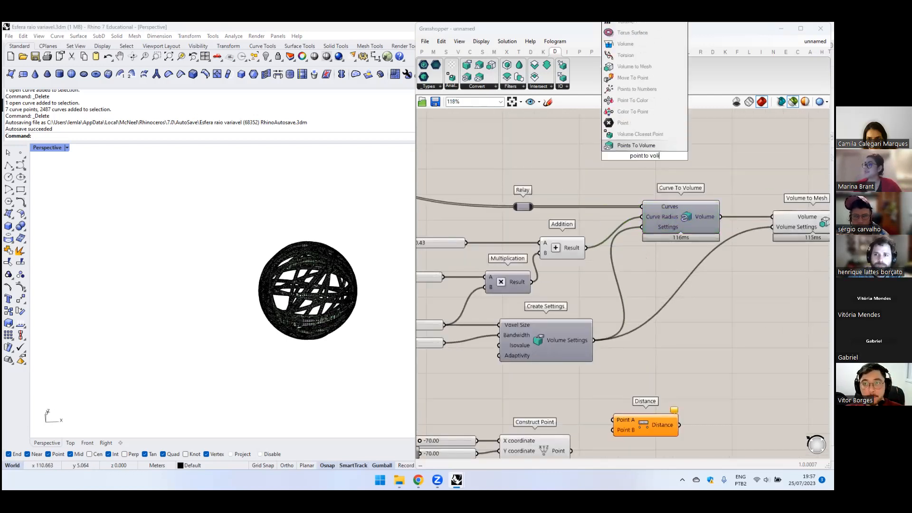
pyautogui.write('u')
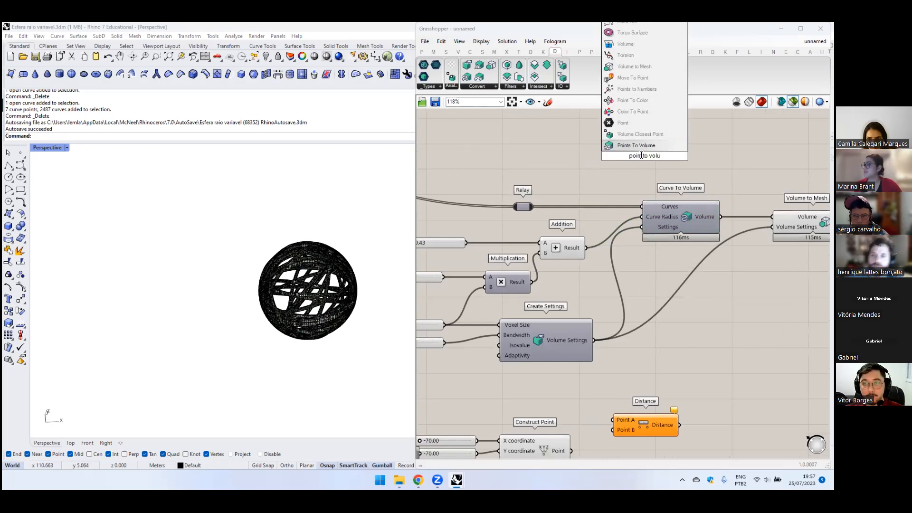
pyautogui.press('Return')
pyautogui.moveTo(641, 152); pyautogui.dragTo(678, 171)
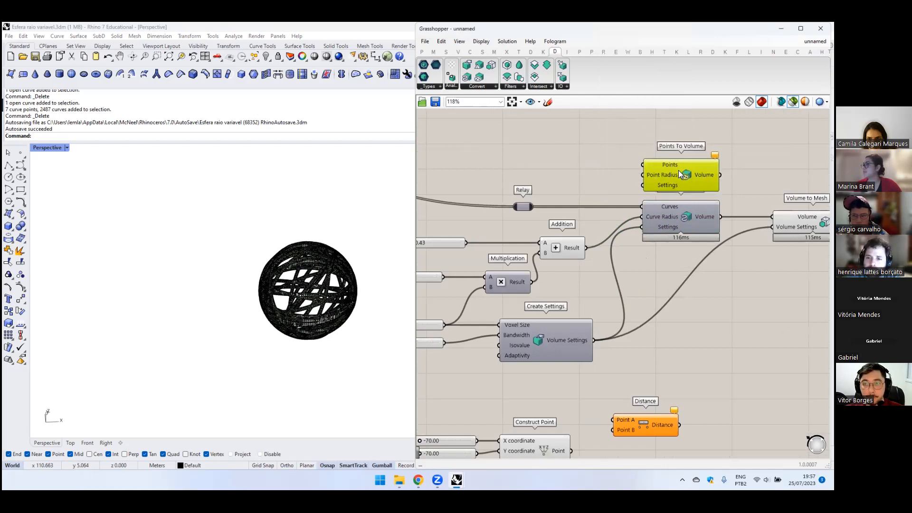
# - Move the Relay away from Curve To Volume, add a Divide Distance component, and feed its Curve input from the Relay
pyautogui.moveTo(651, 376); pyautogui.dragTo(660, 339, button='right')
pyautogui.moveTo(677, 144); pyautogui.dragTo(653, 208, button='right')
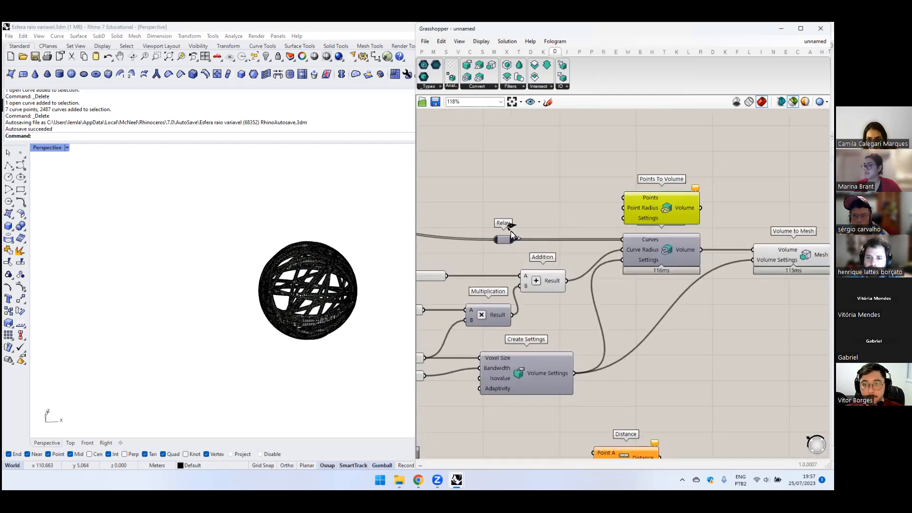
pyautogui.moveTo(501, 239); pyautogui.dragTo(502, 219)
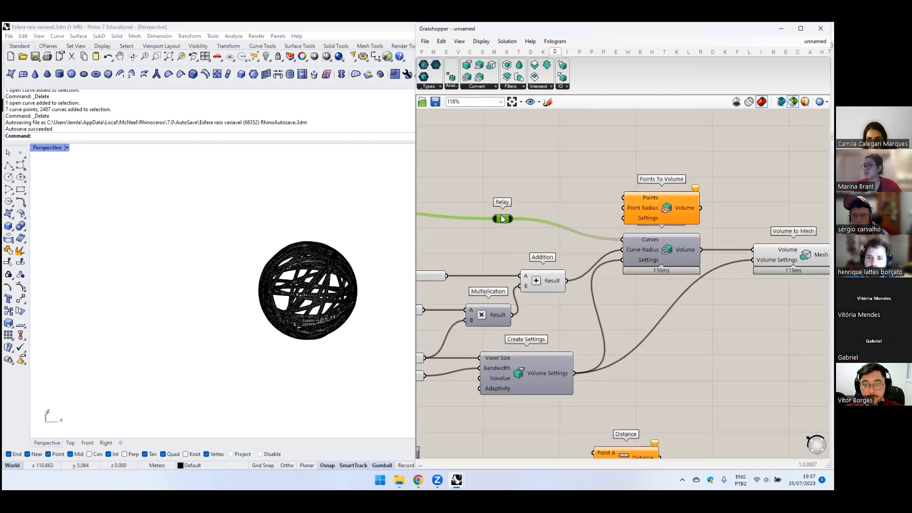
pyautogui.scroll(-1, 584, 205)
pyautogui.moveTo(584, 204); pyautogui.dragTo(643, 219, button='right')
pyautogui.moveTo(573, 230); pyautogui.dragTo(460, 246)
pyautogui.doubleClick(533, 217)
pyautogui.write('divid')
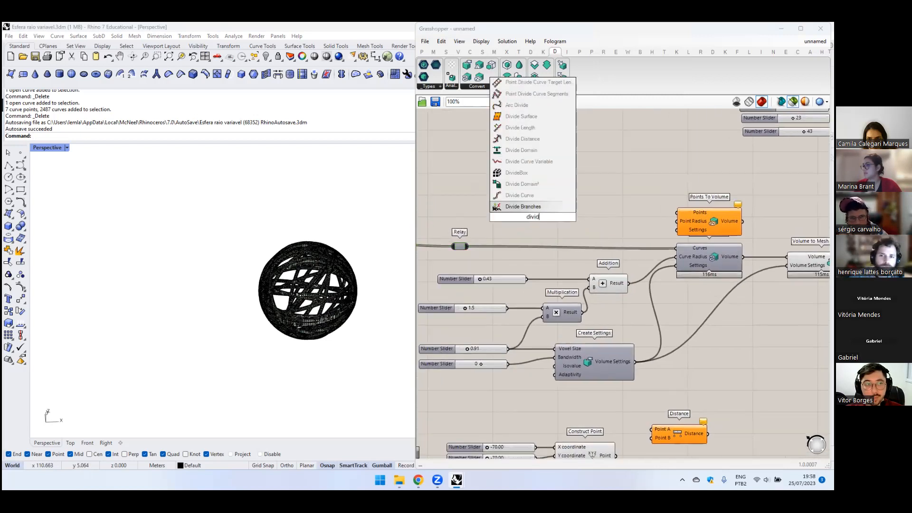
pyautogui.click(536, 139)
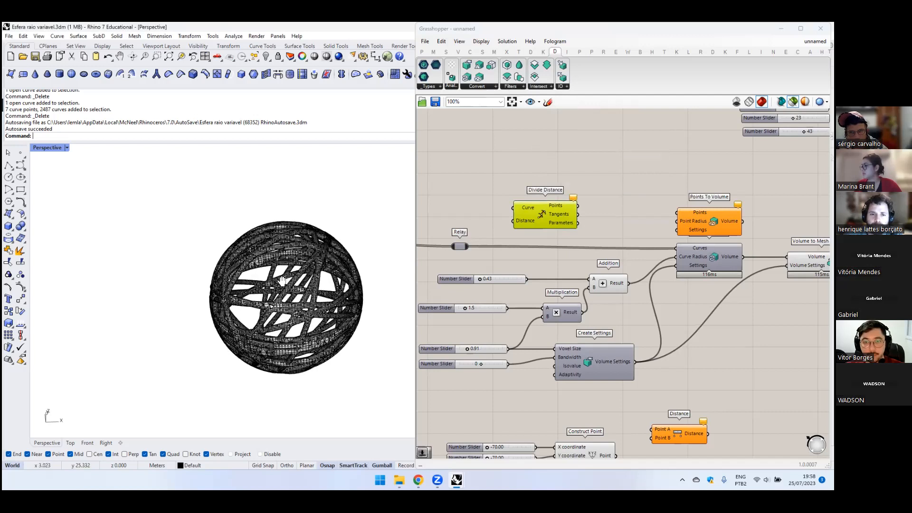
pyautogui.moveTo(469, 246); pyautogui.dragTo(576, 207)
pyautogui.doubleClick(501, 191)
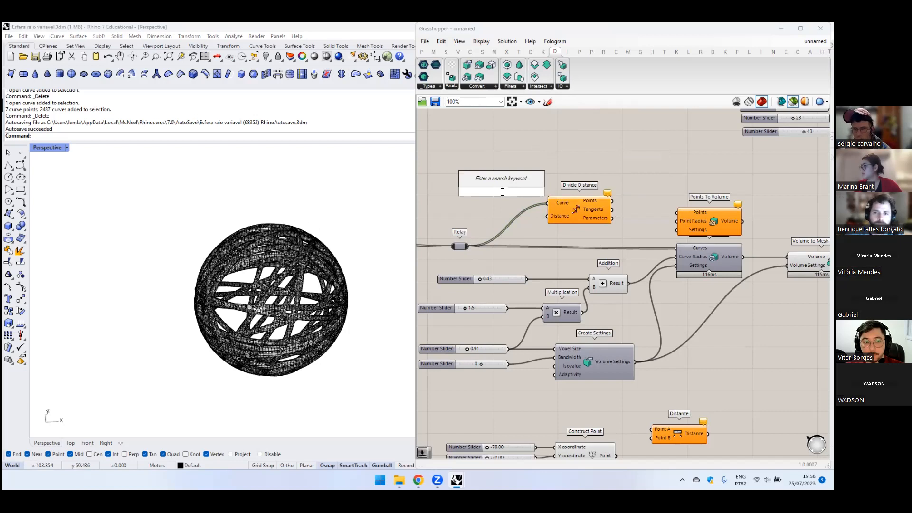
pyautogui.click(547, 102)
pyautogui.moveTo(481, 167)
pyautogui.mouseDown()
pyautogui.moveTo(574, 173)
pyautogui.moveTo(716, 162)
pyautogui.mouseUp()
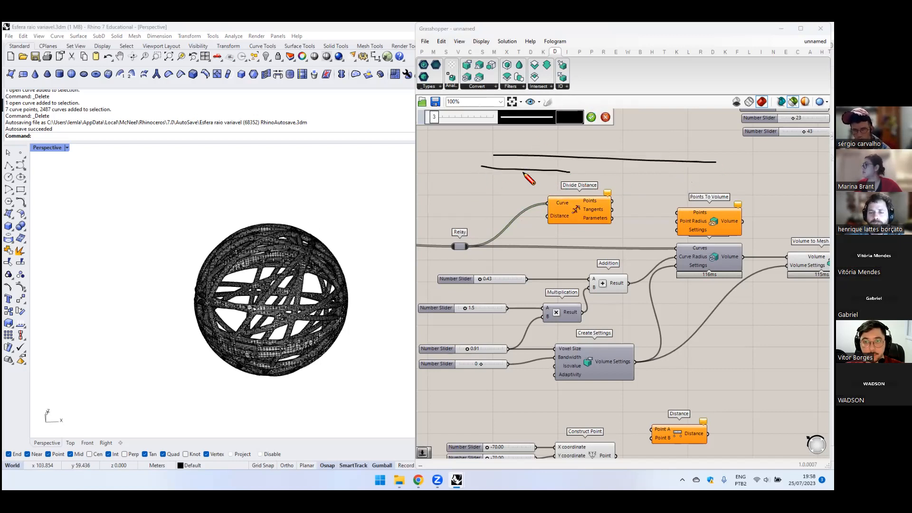
pyautogui.moveTo(484, 164); pyautogui.dragTo(484, 171)
pyautogui.moveTo(568, 169); pyautogui.dragTo(527, 175)
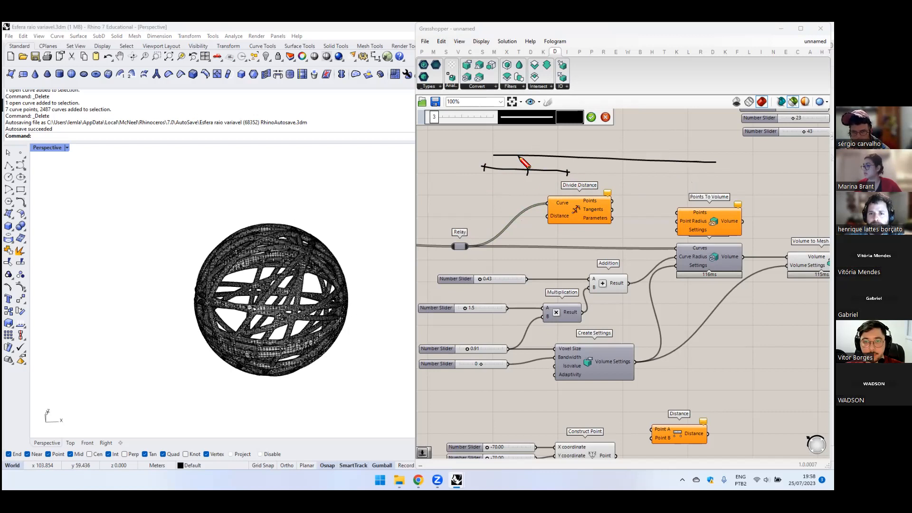
pyautogui.click(605, 117)
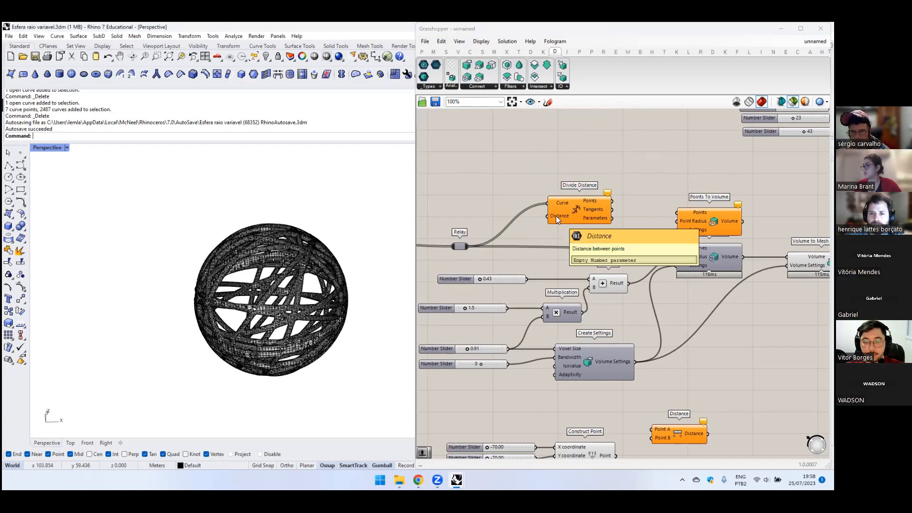
# - Add a number slider with value 1.00 and connect it to Divide Distance's Distance input
pyautogui.doubleClick(522, 185)
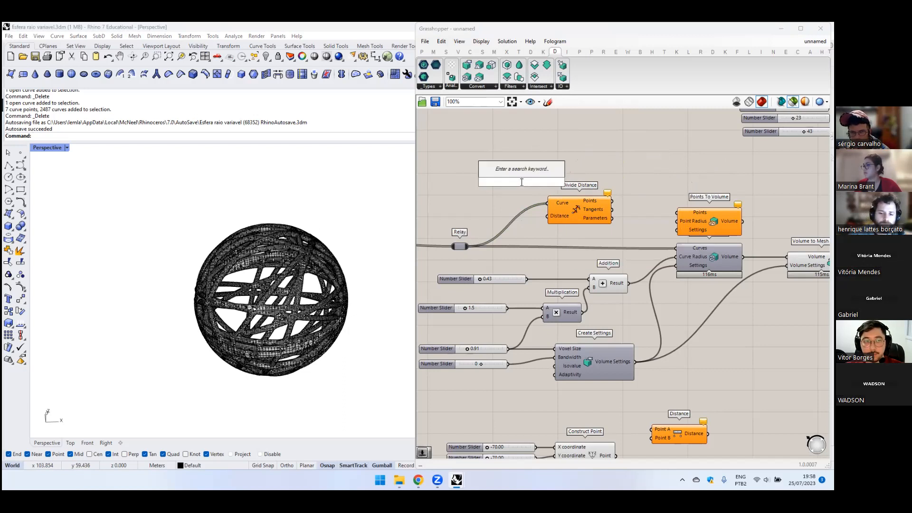
pyautogui.write('1.00')
pyautogui.press('Return')
pyautogui.moveTo(498, 183); pyautogui.dragTo(458, 199)
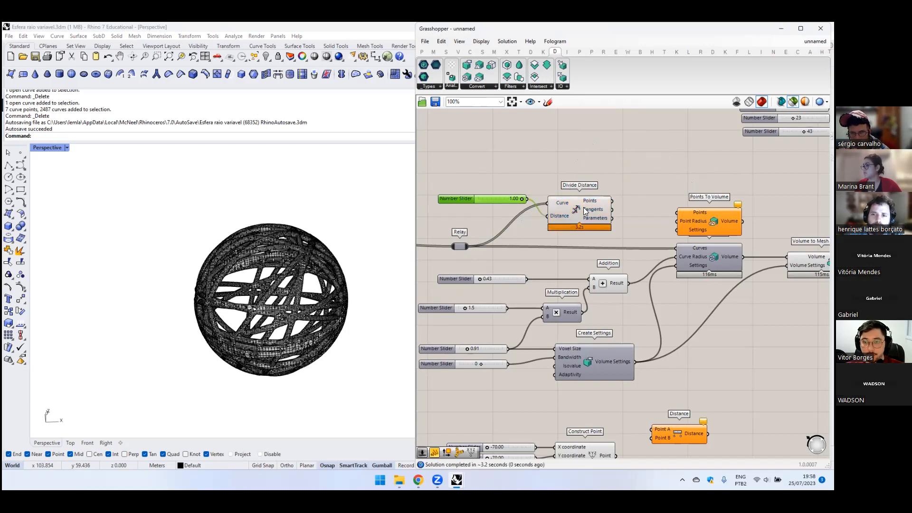
pyautogui.moveTo(586, 210); pyautogui.dragTo(576, 193)
# - Delete the baked woven mesh from the Perspective view so only the division points are previewed
pyautogui.scroll(6, 279, 279)
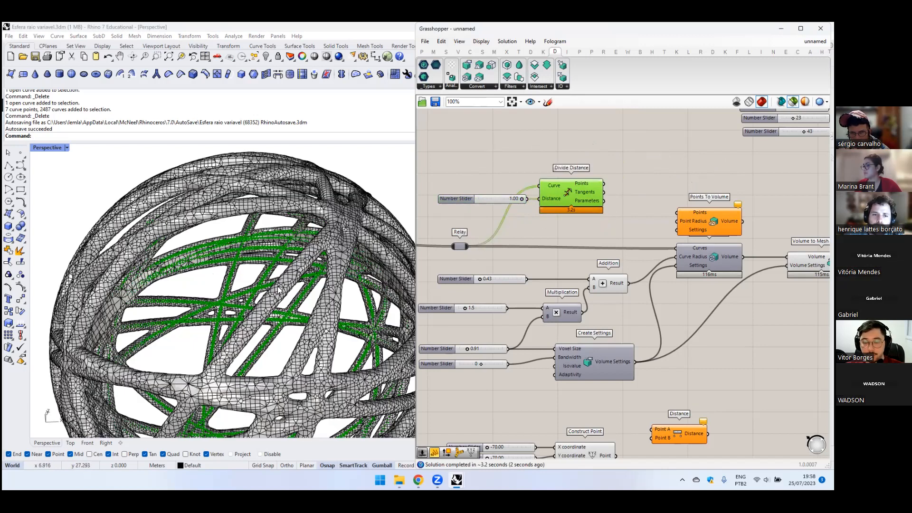
pyautogui.scroll(-4, 622, 236)
pyautogui.click(354, 285)
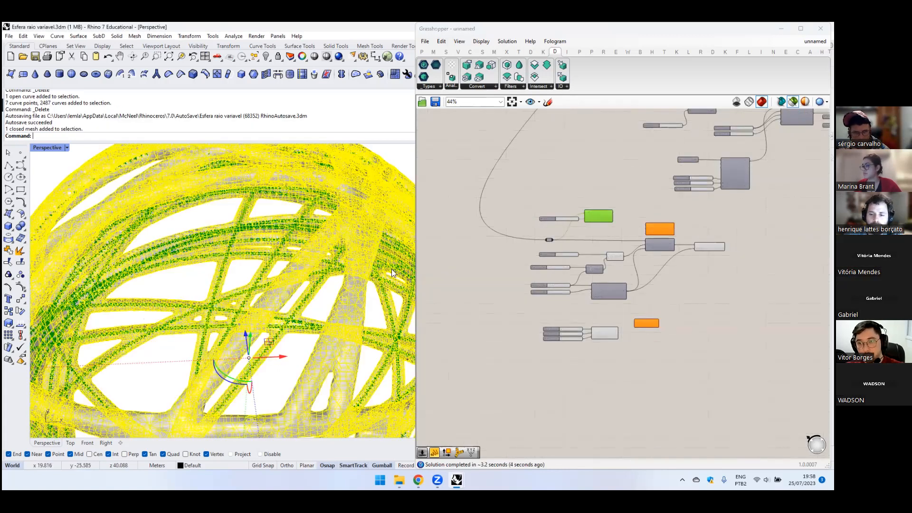
pyautogui.press('Delete')
pyautogui.scroll(3, 625, 219)
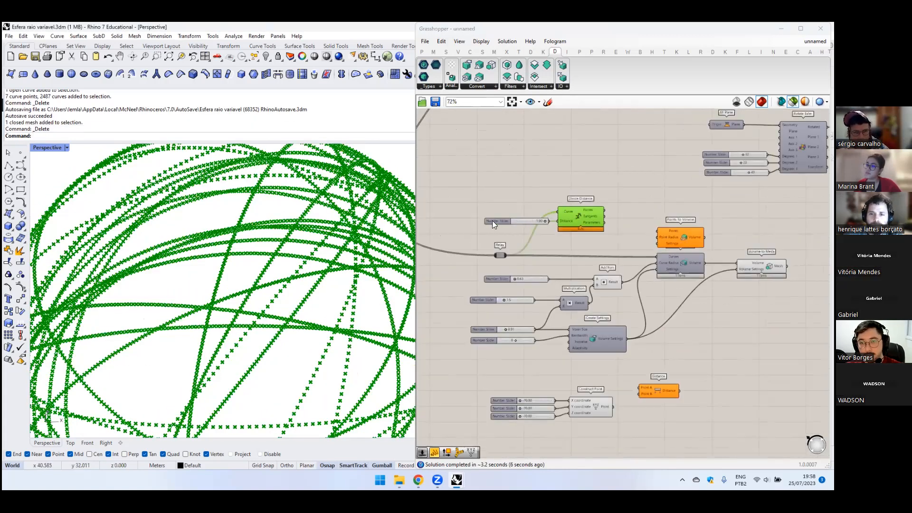
# - Set the division distance slider's maximum to 2.00 and inspect the points produced by Divide Distance
pyautogui.doubleClick(492, 221)
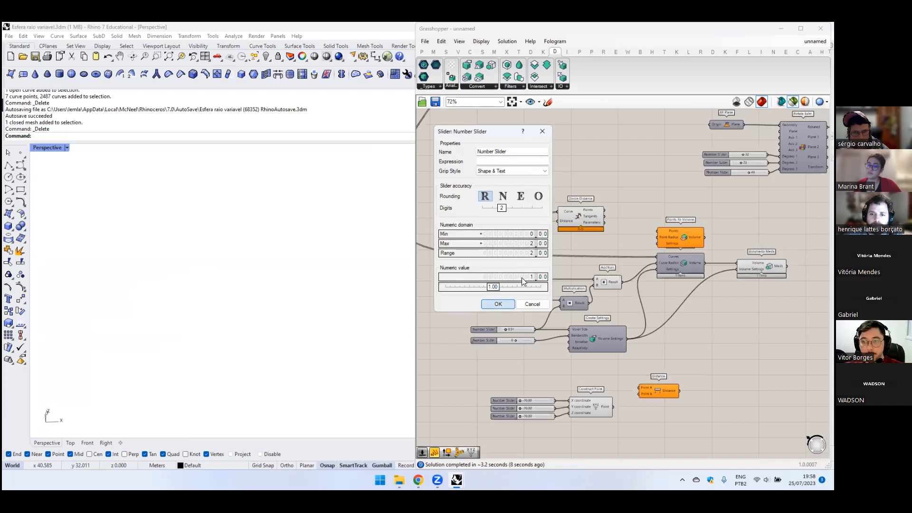
pyautogui.click(497, 303)
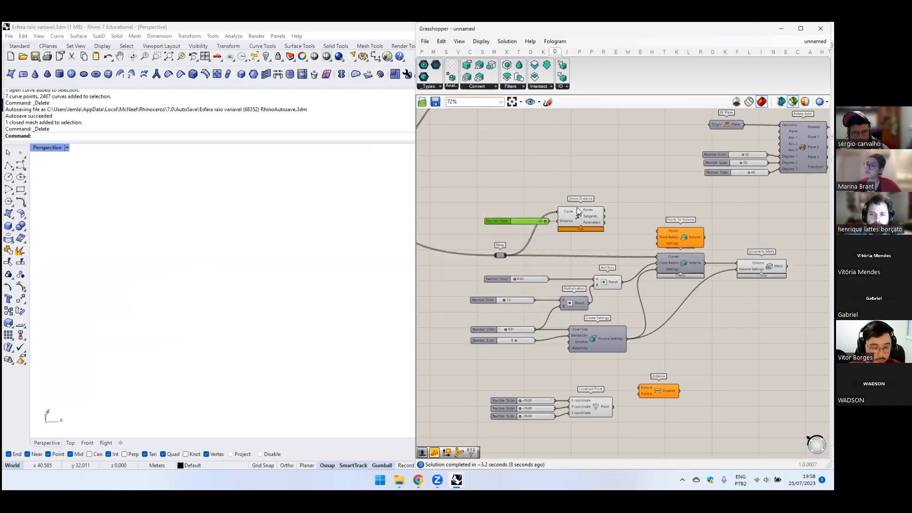
pyautogui.click(589, 210)
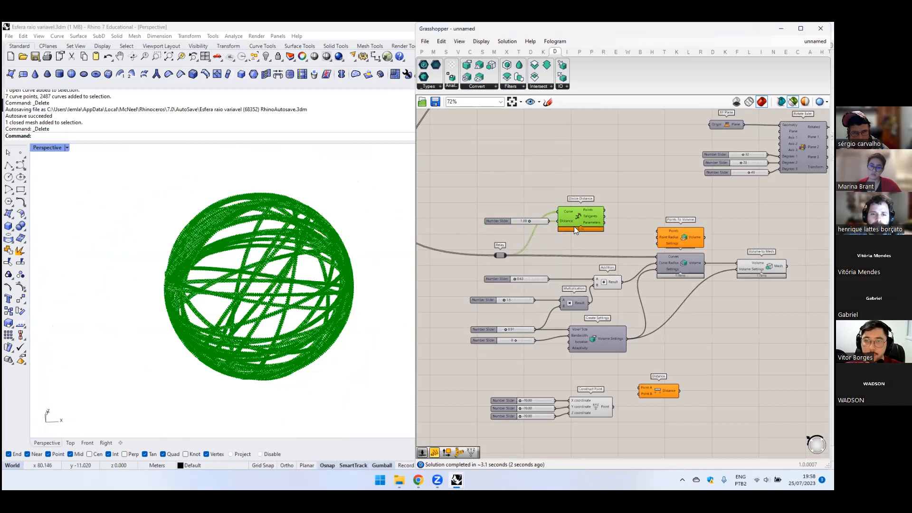
pyautogui.scroll(2, 574, 226)
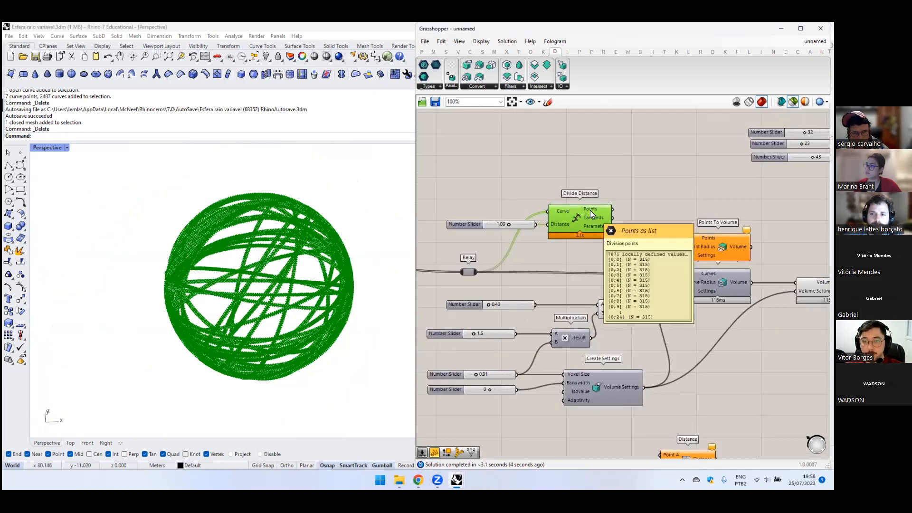
pyautogui.scroll(-2, 563, 234)
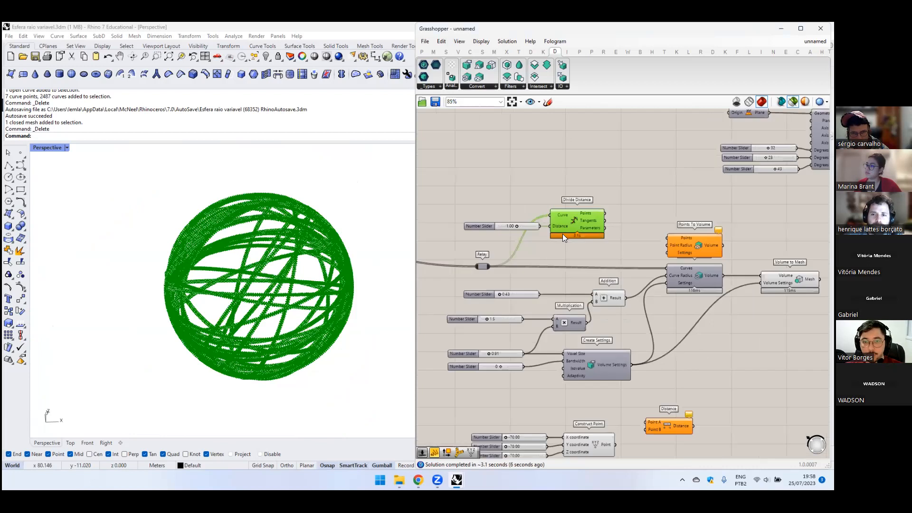
# - Connect Divide Distance's Points to Points To Volume and to Distance's Point A, and Construct Point to Distance's Point B
pyautogui.moveTo(607, 413); pyautogui.dragTo(633, 400)
pyautogui.moveTo(667, 398); pyautogui.dragTo(713, 385)
pyautogui.moveTo(599, 217); pyautogui.dragTo(700, 409)
# - Add a Line component above Distance and connect Divide Distance's Points to its Start Point
pyautogui.doubleClick(691, 380)
pyautogui.write('line')
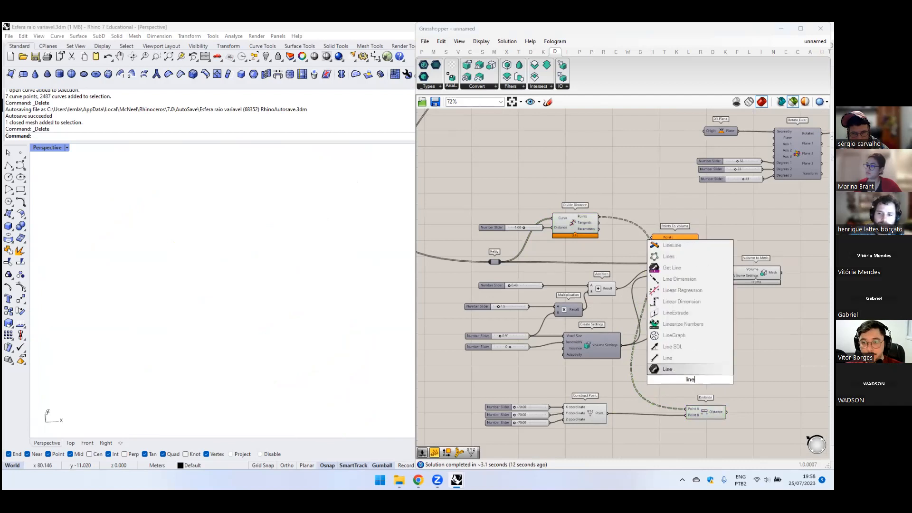
pyautogui.click(677, 368)
pyautogui.doubleClick(633, 381)
pyautogui.moveTo(639, 381); pyautogui.dragTo(672, 376)
pyautogui.doubleClick(634, 382)
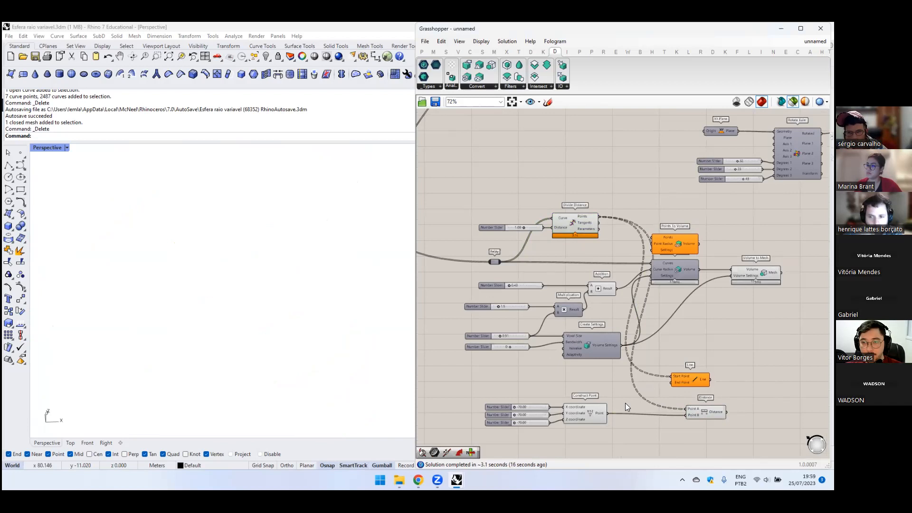
# - Flatten the Line's Start Point, connect Construct Point to its End Point, and preview the resulting lines in the Perspective view
pyautogui.rightClick(679, 375)
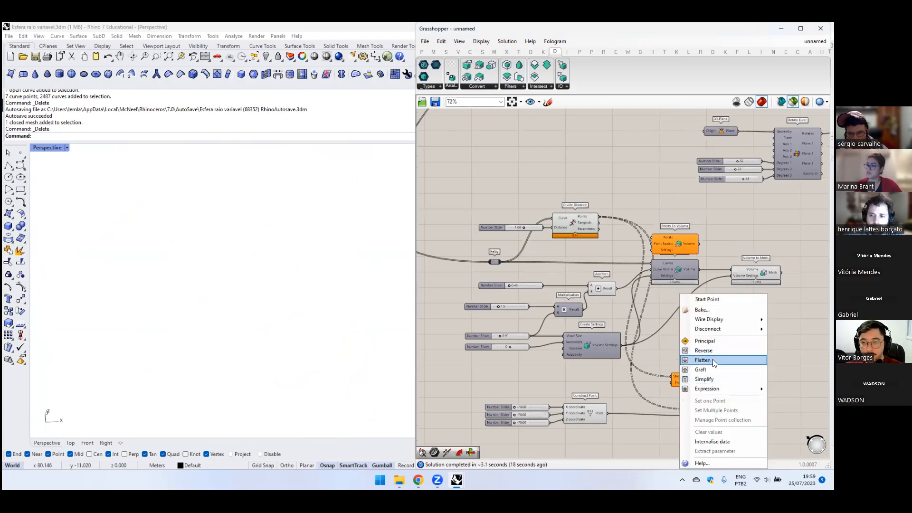
pyautogui.click(713, 359)
pyautogui.moveTo(607, 414); pyautogui.dragTo(668, 385)
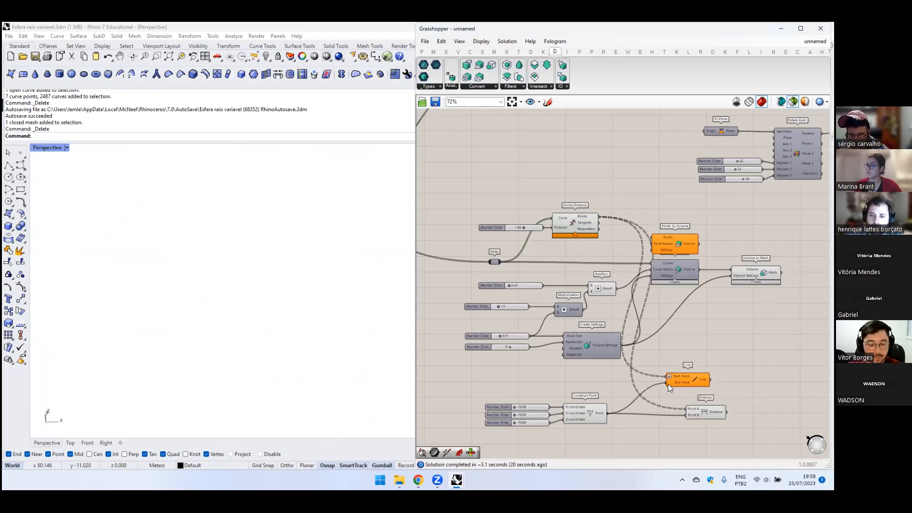
pyautogui.click(675, 381)
pyautogui.scroll(10, 229, 295)
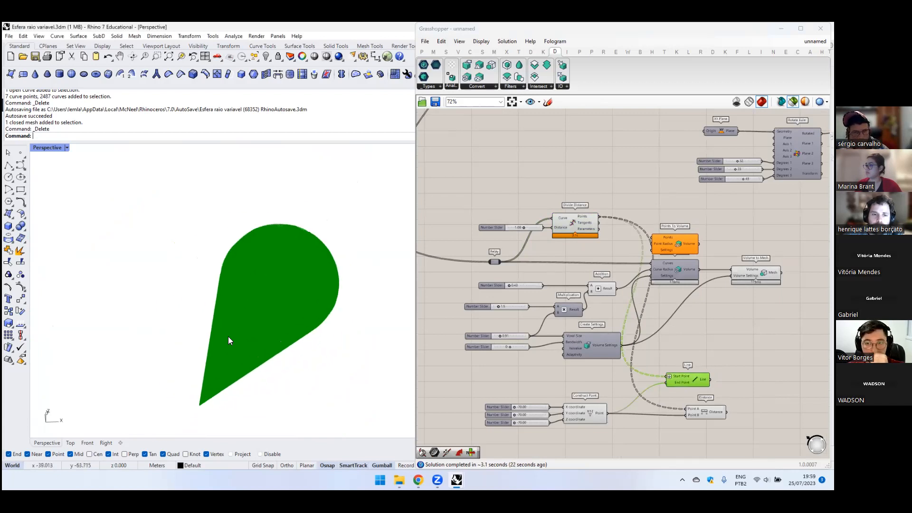
pyautogui.scroll(-12, 295, 258)
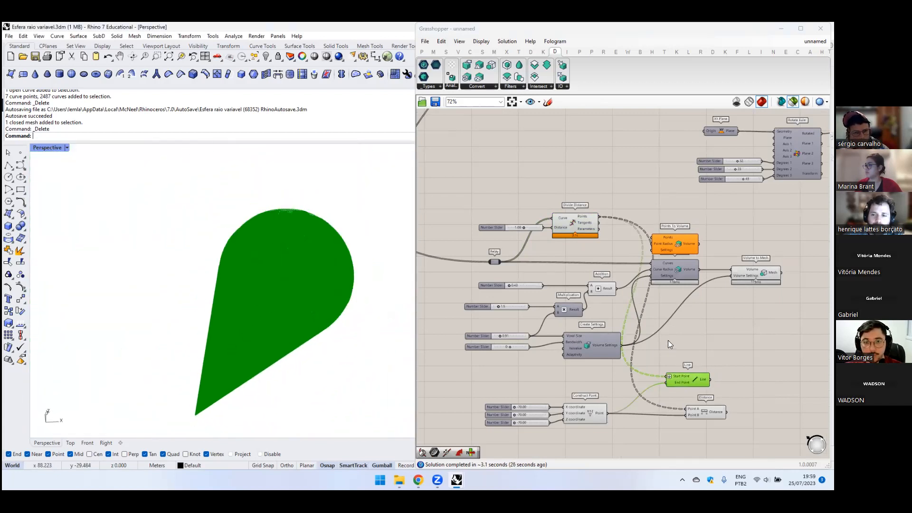
# - Delete the Line component above Distance and set Populate Geometry's Count for the first sphere to 15
pyautogui.moveTo(685, 379); pyautogui.dragTo(695, 378)
pyautogui.click(690, 367)
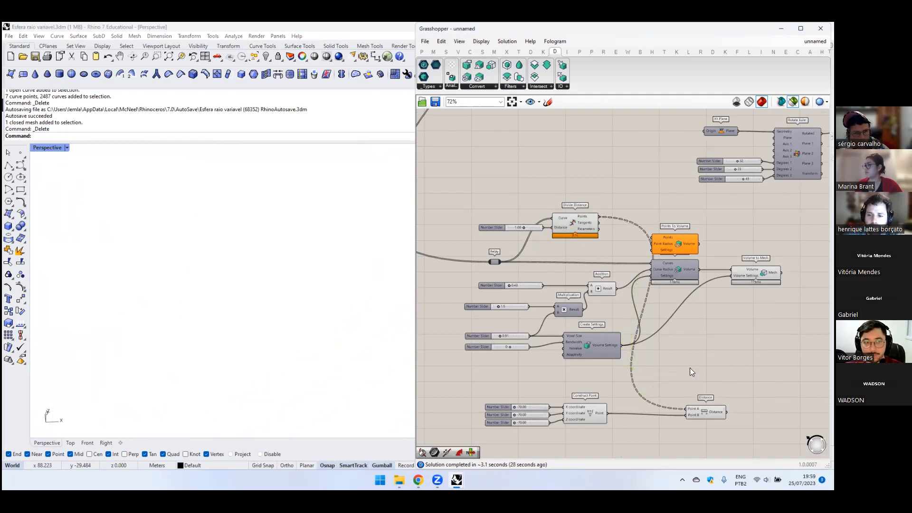
pyautogui.scroll(-4, 601, 275)
pyautogui.scroll(2, 519, 235)
pyautogui.scroll(3, 537, 270)
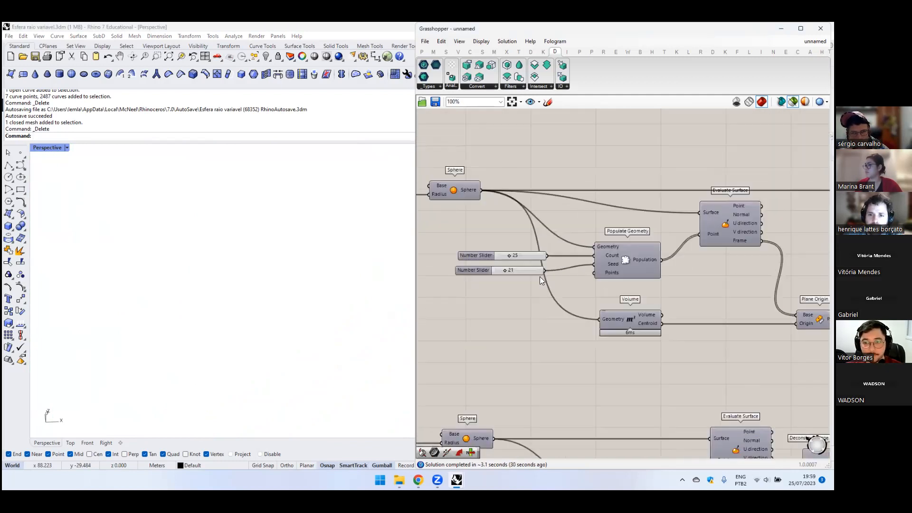
pyautogui.doubleClick(515, 256)
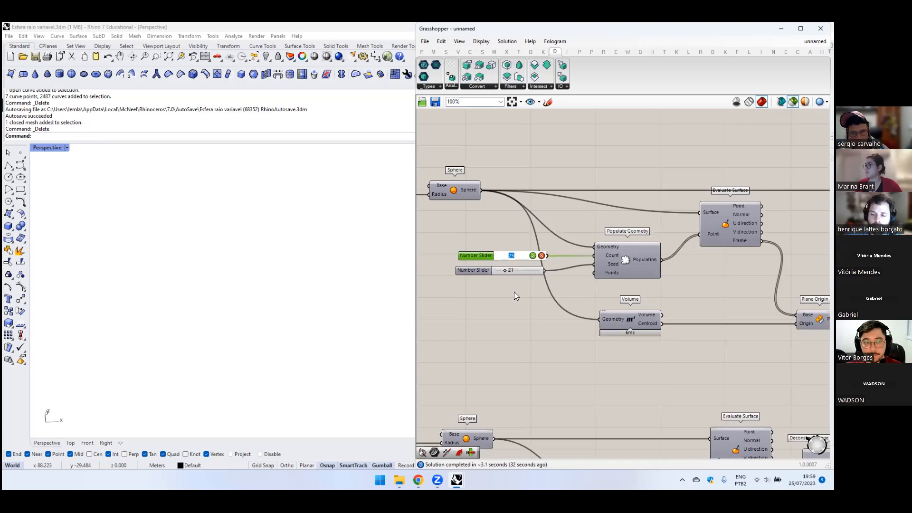
pyautogui.write('15')
pyautogui.press('Return')
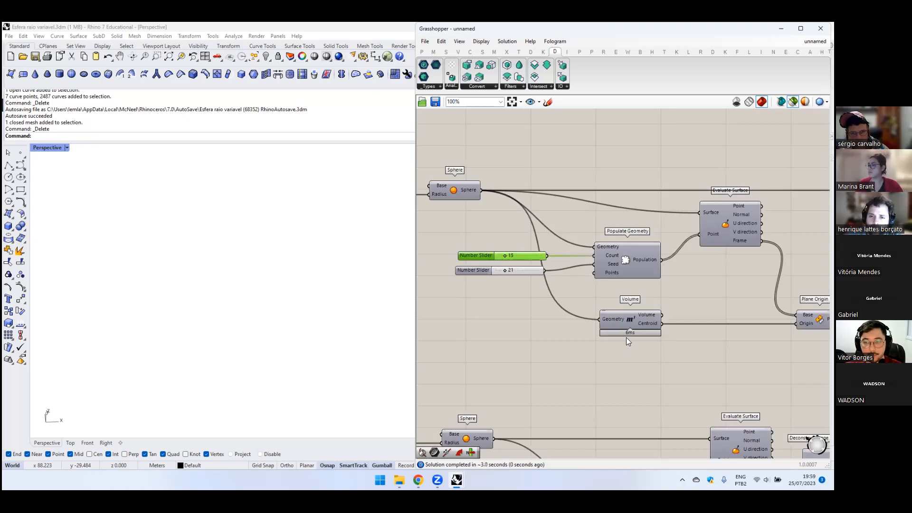
# - Inspect the data entering Distance's Point A and move the Distance component closer to Construct Point
pyautogui.scroll(-4, 625, 336)
pyautogui.scroll(-3, 779, 353)
pyautogui.moveTo(779, 353); pyautogui.dragTo(567, 219, button='right')
pyautogui.scroll(6, 663, 381)
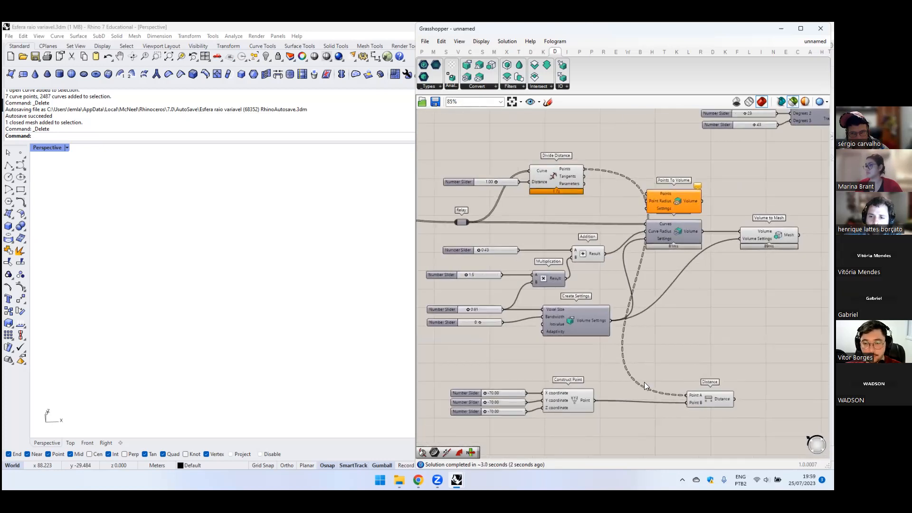
pyautogui.moveTo(691, 396)
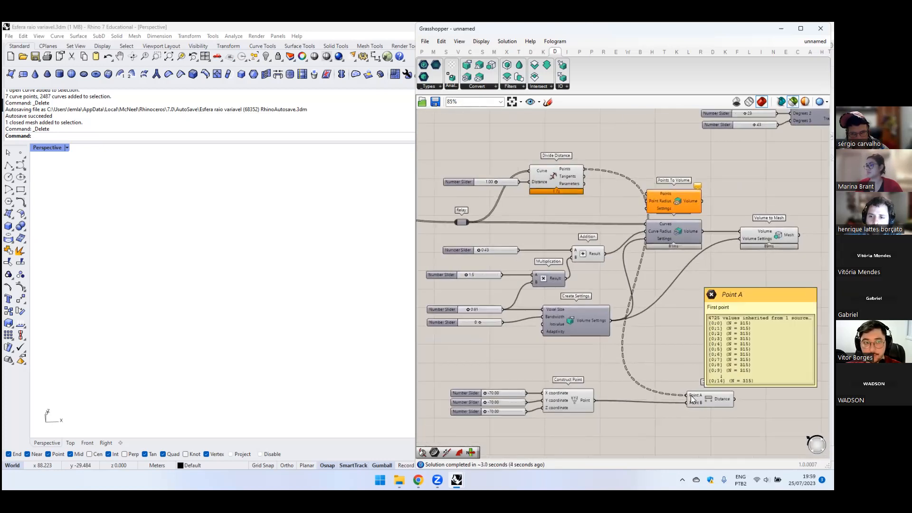
pyautogui.moveTo(709, 398); pyautogui.dragTo(687, 398)
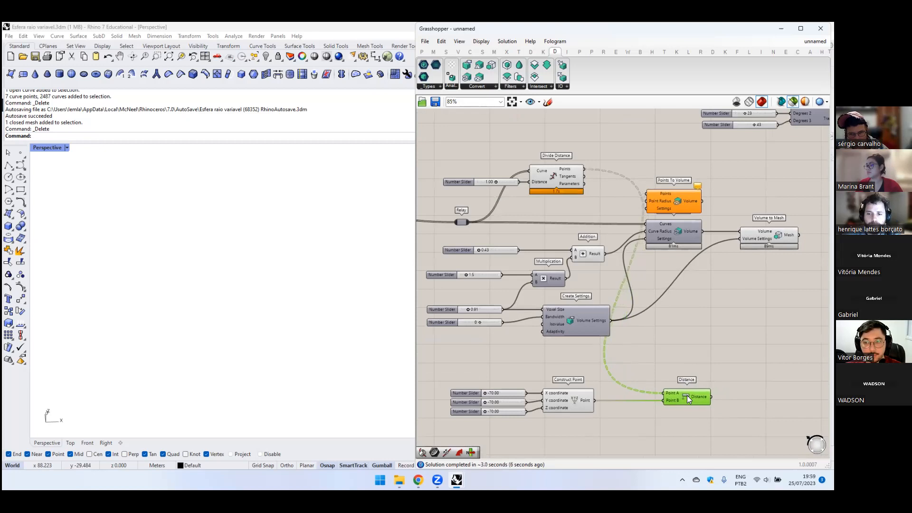
pyautogui.doubleClick(690, 368)
pyautogui.write('l')
pyautogui.press('Escape')
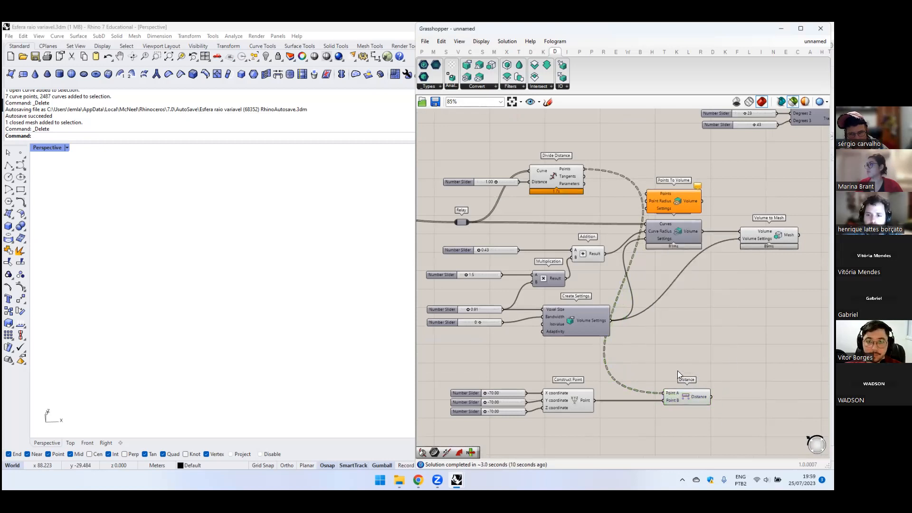
# - Add a Panel beside Distance, connected to its Distance output, and enlarge it to list the values
pyautogui.moveTo(677, 370); pyautogui.dragTo(667, 331, button='right')
pyautogui.doubleClick(707, 397)
pyautogui.write('//')
pyautogui.press('Return')
pyautogui.moveTo(675, 379); pyautogui.dragTo(643, 360, button='right')
pyautogui.moveTo(660, 380); pyautogui.dragTo(719, 436)
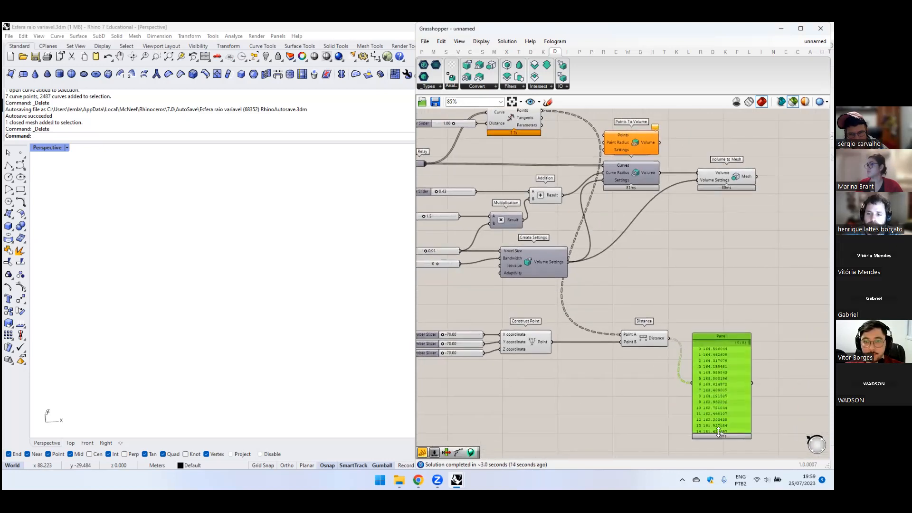
# - Raise the Panel level with Distance and shift both components closer to Construct Point
pyautogui.moveTo(712, 372); pyautogui.dragTo(699, 326, button='right')
pyautogui.moveTo(697, 336); pyautogui.dragTo(699, 293)
pyautogui.moveTo(662, 275); pyautogui.dragTo(664, 315, button='right')
pyautogui.keyDown('shift'); pyautogui.click(624, 331); pyautogui.keyUp('shift')
pyautogui.moveTo(625, 331); pyautogui.dragTo(583, 330)
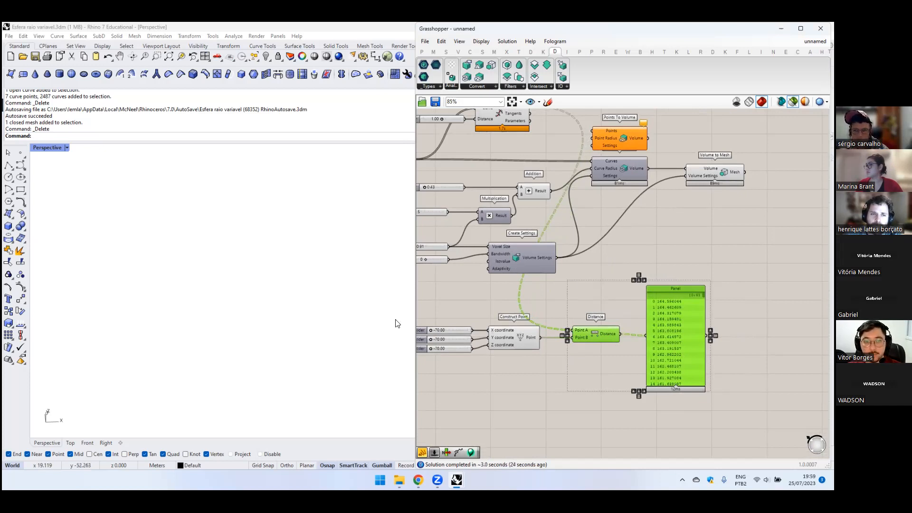
pyautogui.click(596, 302)
# - Shift Points To Volume, Curve To Volume, Volume to Mesh and Addition farther right to free space on the canvas
pyautogui.scroll(-2, 584, 190)
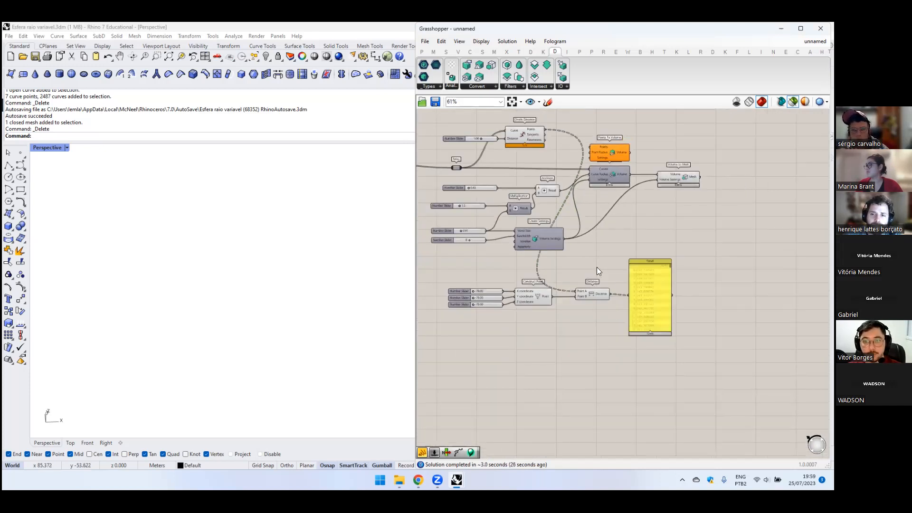
pyautogui.scroll(1, 539, 136)
pyautogui.moveTo(540, 137)
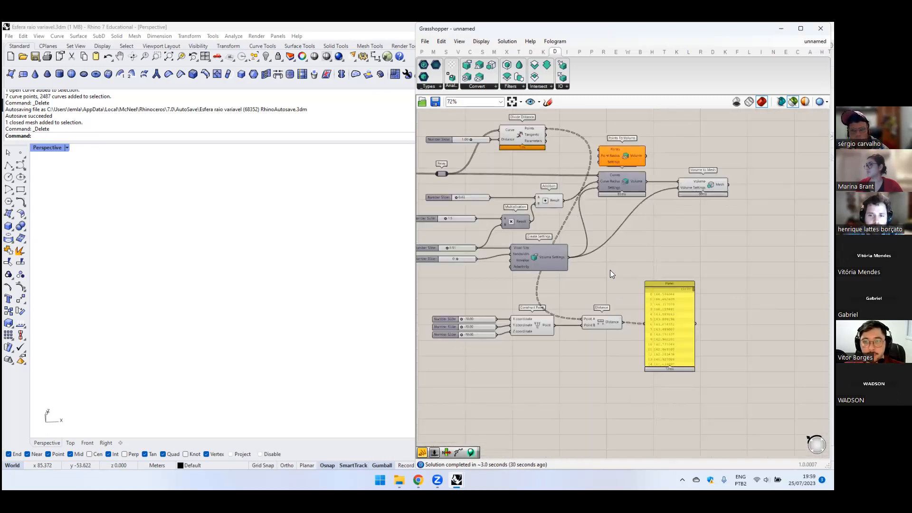
pyautogui.moveTo(702, 149); pyautogui.dragTo(679, 204)
pyautogui.keyDown('shift'); pyautogui.moveTo(548, 202); pyautogui.dragTo(577, 202); pyautogui.keyUp('shift')
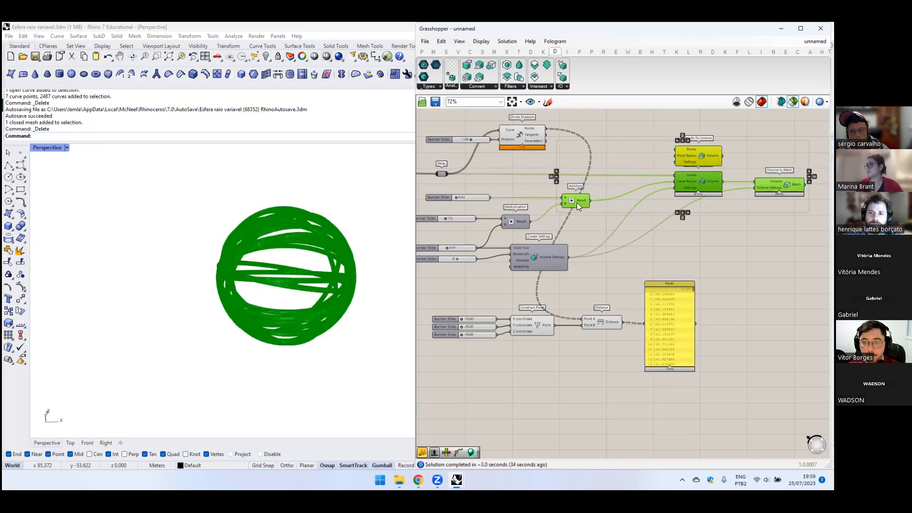
pyautogui.click(673, 242)
# - Delete the Panel listing the Distance output
pyautogui.click(678, 297)
pyautogui.press('Delete')
pyautogui.click(602, 323)
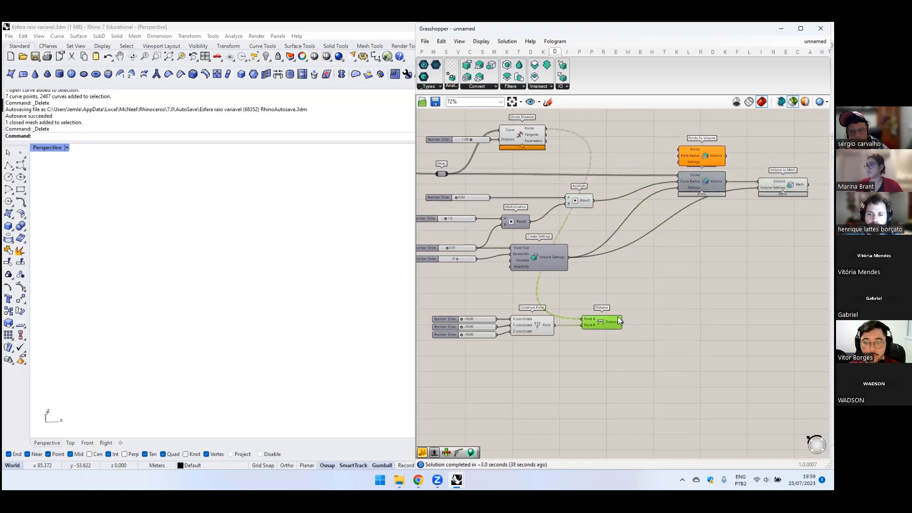
pyautogui.moveTo(604, 286); pyautogui.dragTo(647, 309, button='right')
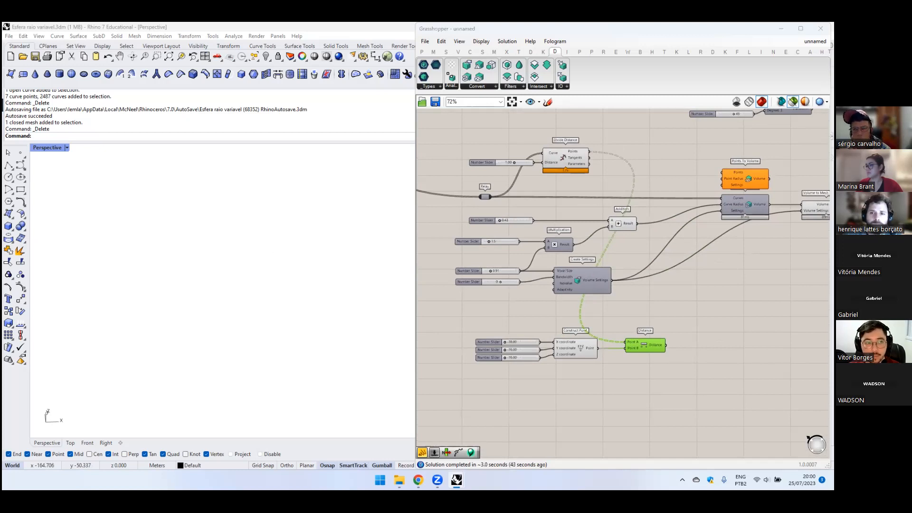
# - Switch to the Birdnest Parte 2 definition and examine its DENDRO CURVAS, DENDRO CONFIG. RAIO and DENDRO PONTOS groups
pyautogui.moveTo(296, 43); pyautogui.dragTo(295, 23)
pyautogui.scroll(-2, 259, 260)
pyautogui.moveTo(257, 264); pyautogui.dragTo(418, 342, button='right')
pyautogui.scroll(-5, 317, 281)
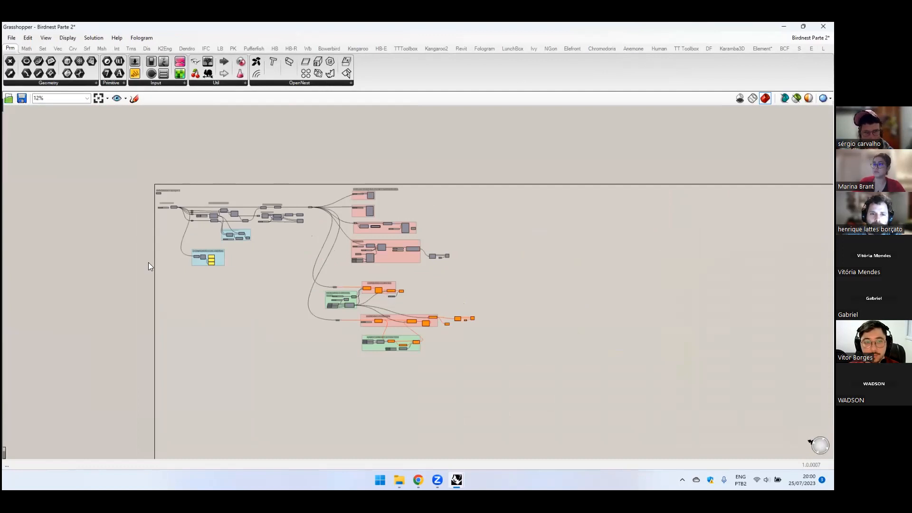
pyautogui.scroll(8, 333, 318)
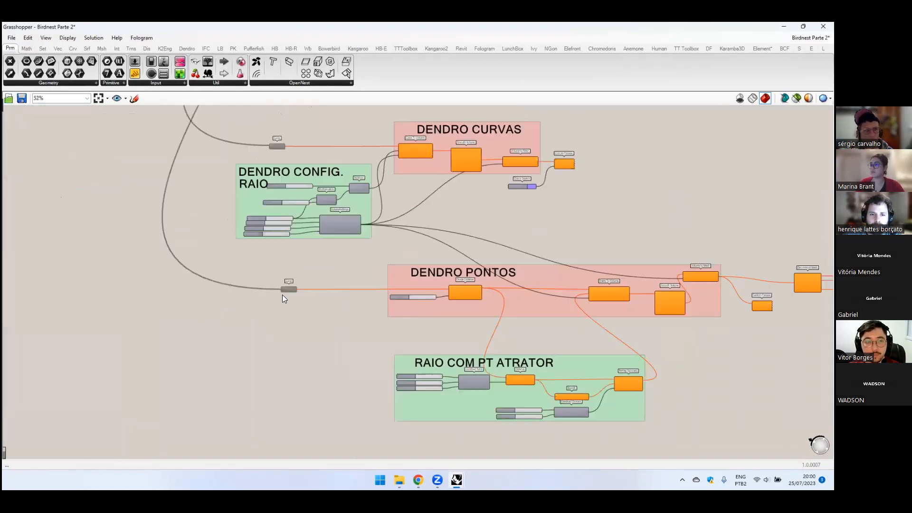
pyautogui.scroll(-4, 263, 257)
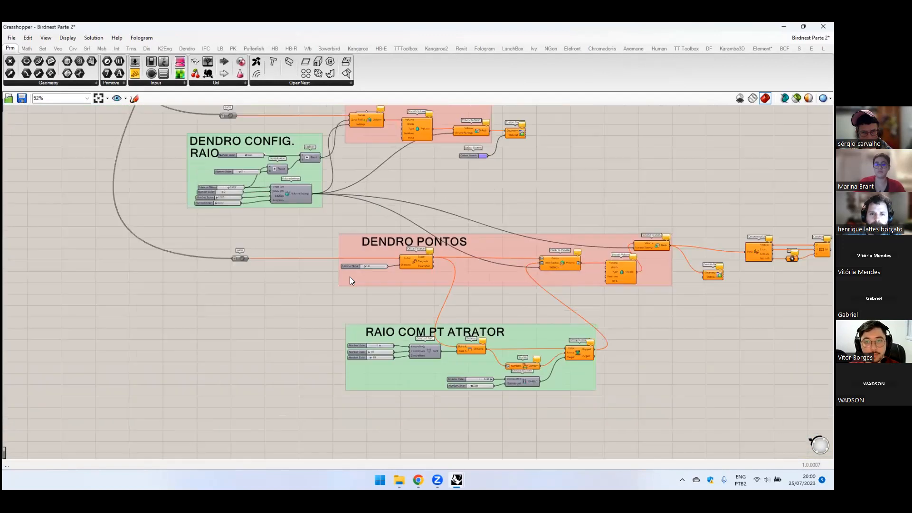
pyautogui.moveTo(261, 247); pyautogui.dragTo(283, 249)
pyautogui.scroll(4, 300, 211)
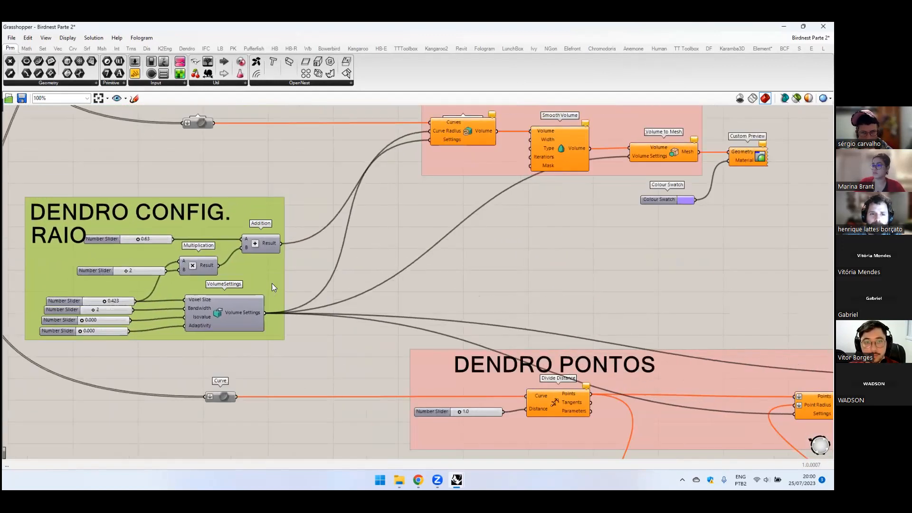
pyautogui.scroll(-3, 337, 279)
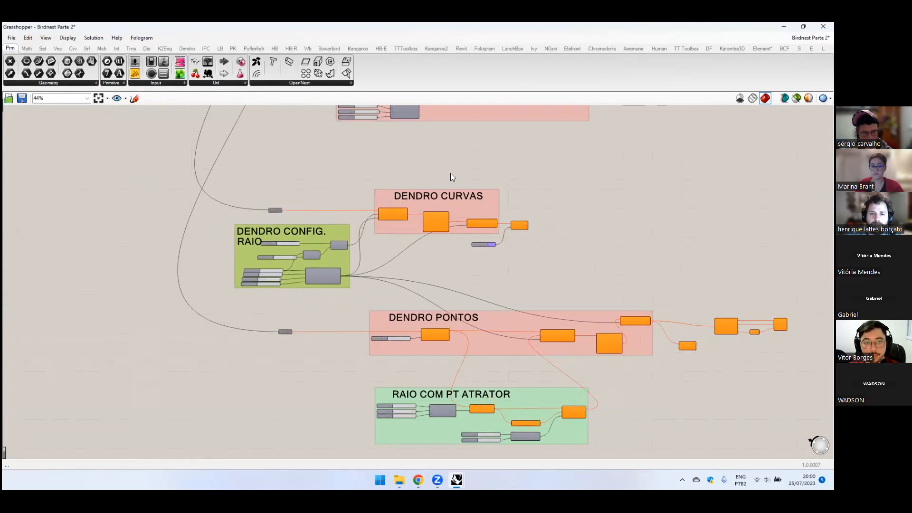
# - Review the remapping setup in the RAIO COM PT ATRATOR group below DENDRO PONTOS and copy the whole group
pyautogui.moveTo(347, 261); pyautogui.dragTo(336, 271)
pyautogui.scroll(2, 445, 302)
pyautogui.scroll(3, 446, 302)
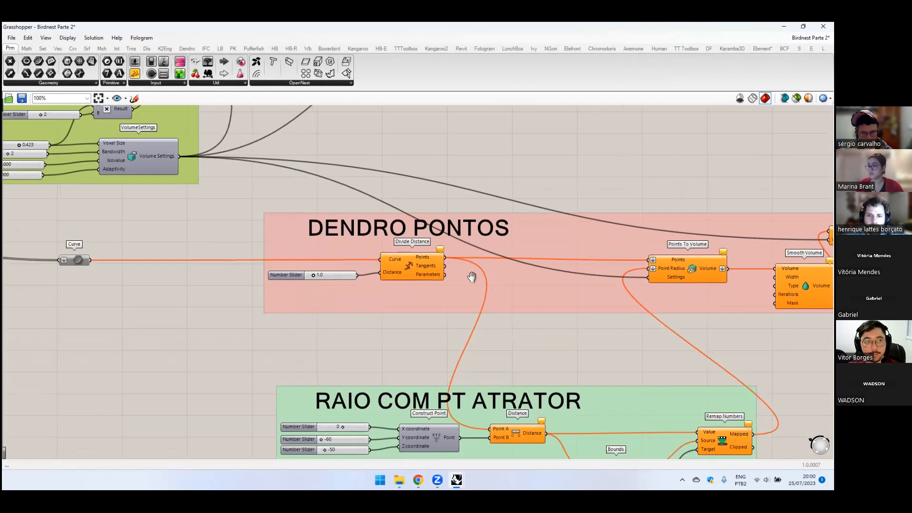
pyautogui.moveTo(556, 309); pyautogui.dragTo(555, 281, button='right')
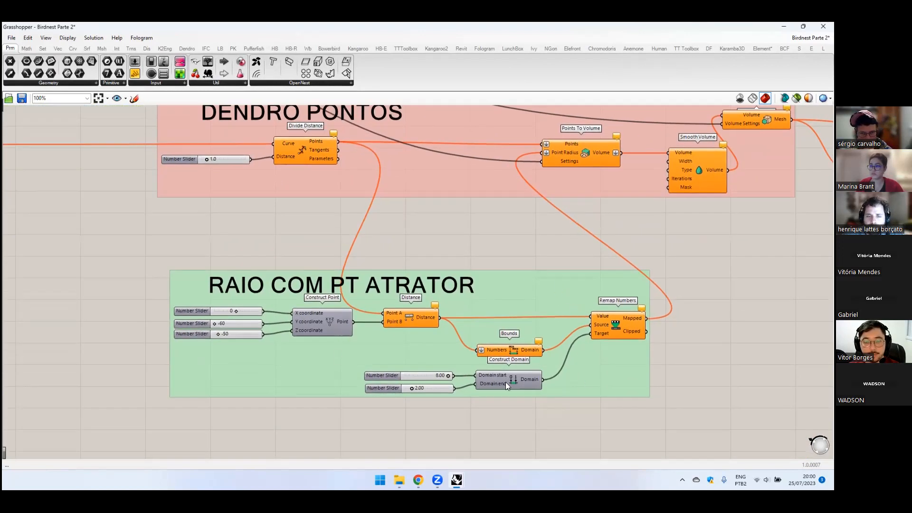
pyautogui.scroll(-3, 398, 340)
pyautogui.moveTo(167, 267); pyautogui.dragTo(679, 417)
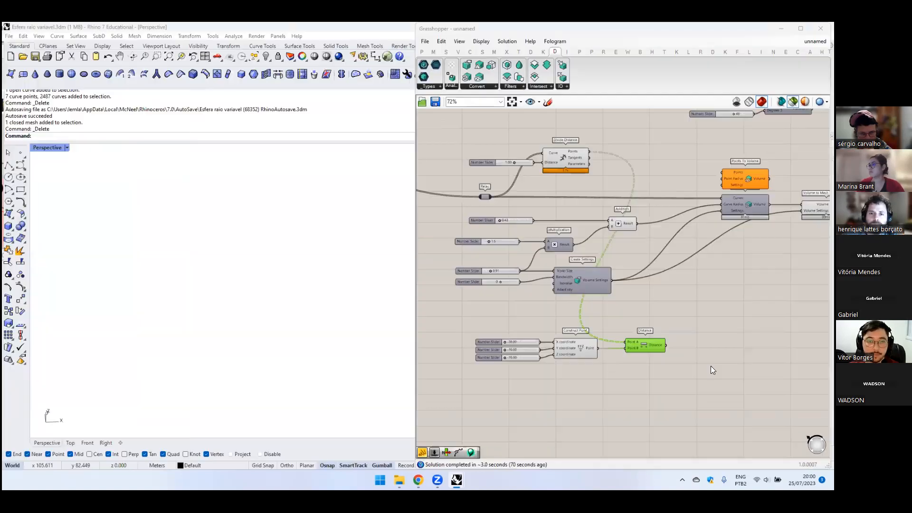
# - Return to the unnamed definition and delete Construct Point, its three sliders and Distance
pyautogui.click(711, 367)
pyautogui.scroll(-3, 594, 333)
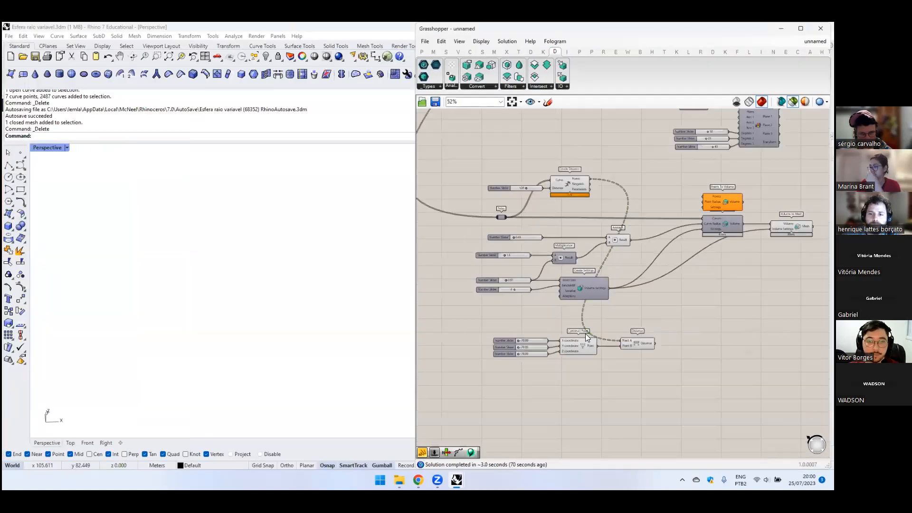
pyautogui.moveTo(496, 322); pyautogui.dragTo(728, 379)
pyautogui.press('Delete')
# - Paste the RAIO COM PT ATRATOR group and place it below the Create Settings and Curve To Volume components
pyautogui.hotkey('ctrl', 'v')
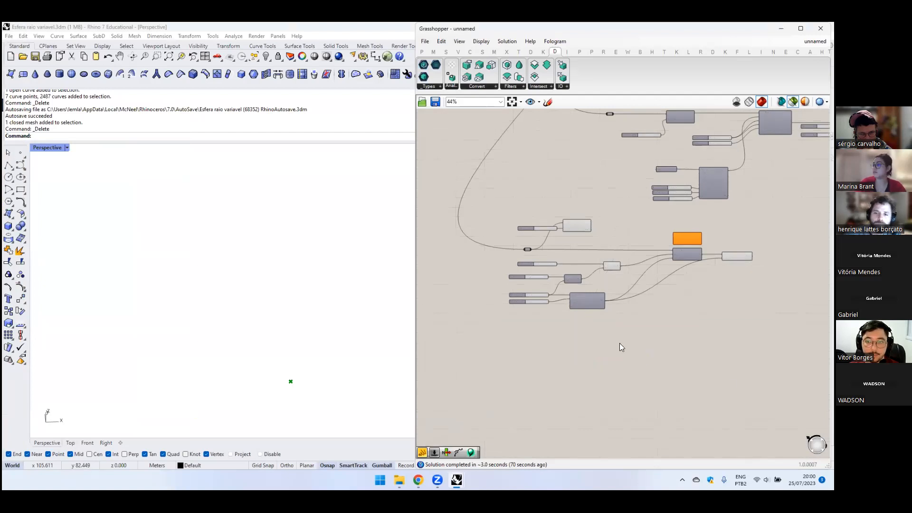
pyautogui.scroll(-8, 598, 318)
pyautogui.scroll(4, 654, 335)
pyautogui.moveTo(702, 353)
pyautogui.mouseDown()
pyautogui.moveTo(537, 309)
pyautogui.moveTo(689, 341)
pyautogui.moveTo(702, 353)
pyautogui.mouseUp()
pyautogui.moveTo(771, 356); pyautogui.dragTo(642, 319)
pyautogui.scroll(6, 545, 299)
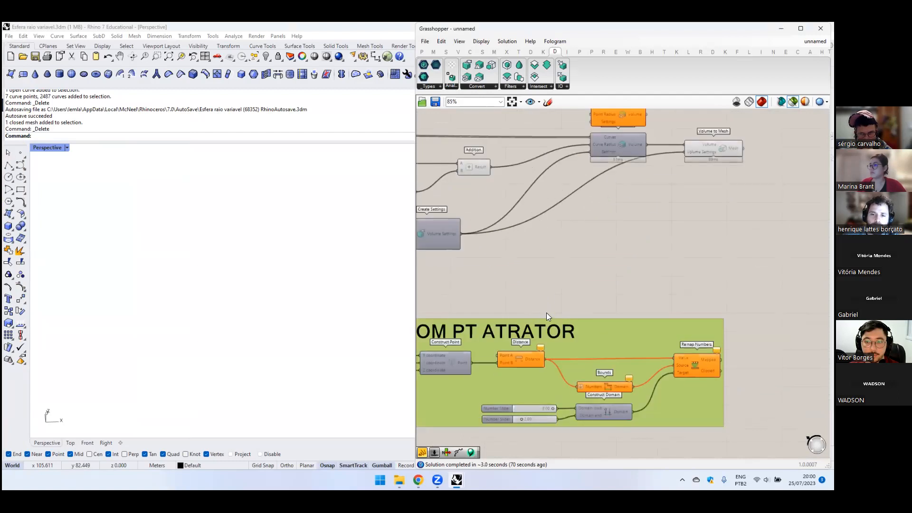
# - Connect Divide Distance's Points to Point A of the pasted group's Distance component
pyautogui.moveTo(665, 290); pyautogui.dragTo(694, 361, button='right')
pyautogui.moveTo(545, 140)
pyautogui.mouseDown()
pyautogui.moveTo(613, 268)
pyautogui.moveTo(625, 387)
pyautogui.mouseUp()
pyautogui.moveTo(610, 295); pyautogui.dragTo(514, 262, button='right')
pyautogui.click(719, 291)
# - Add a Panel below Volume to Mesh and connect Addition's Result to it
pyautogui.moveTo(627, 244)
pyautogui.mouseDown(button='right')
pyautogui.moveTo(705, 264)
pyautogui.moveTo(617, 241)
pyautogui.mouseUp(button='right')
pyautogui.doubleClick(666, 251)
pyautogui.write('//')
pyautogui.press('Return')
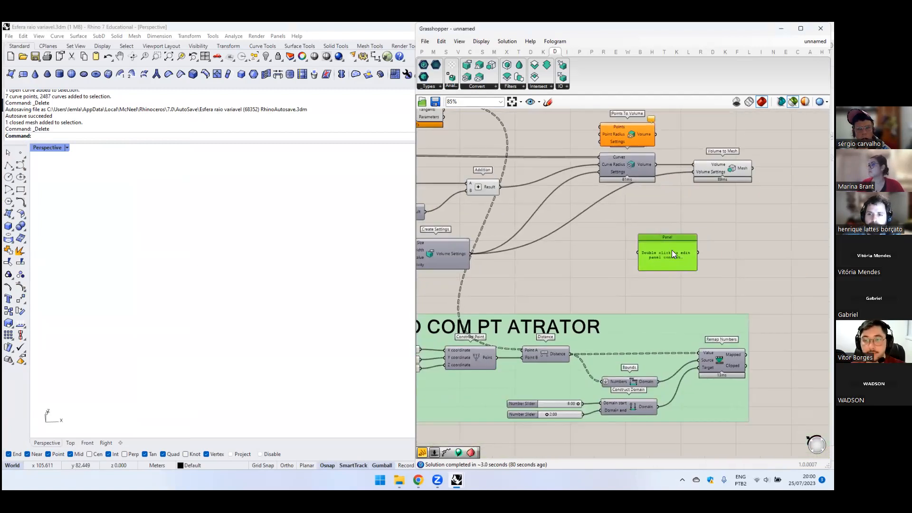
pyautogui.moveTo(671, 249); pyautogui.dragTo(688, 245)
pyautogui.moveTo(501, 188); pyautogui.dragTo(656, 245)
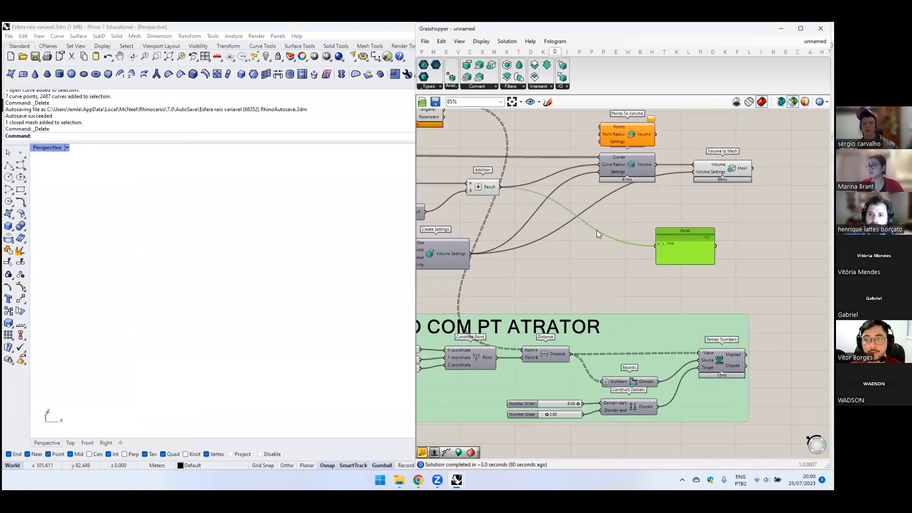
# - Delete the Points To Volume component above Curve To Volume
pyautogui.moveTo(526, 199); pyautogui.dragTo(632, 180, button='right')
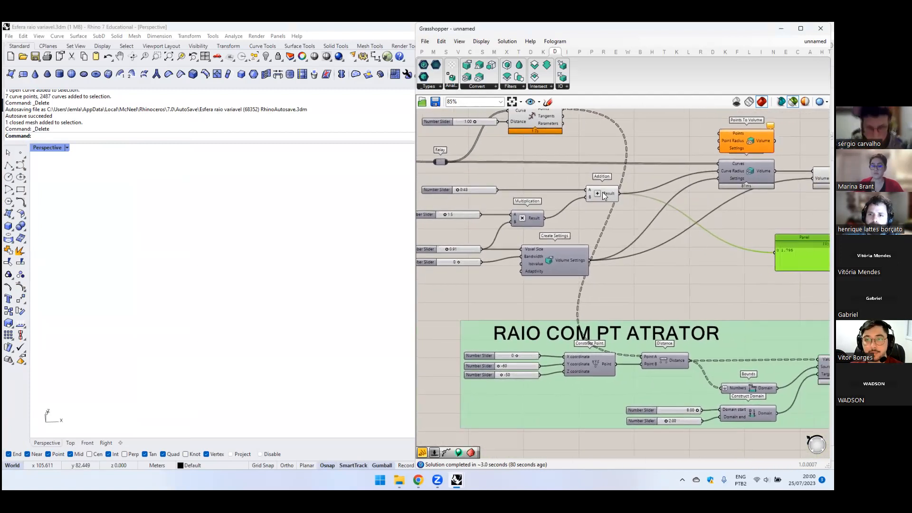
pyautogui.moveTo(743, 149); pyautogui.dragTo(659, 172, button='right')
pyautogui.click(661, 152)
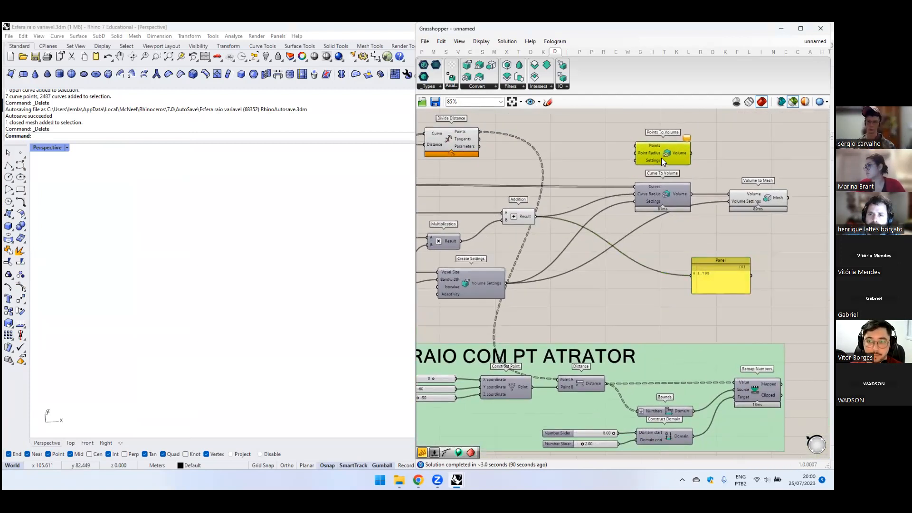
pyautogui.press('Delete')
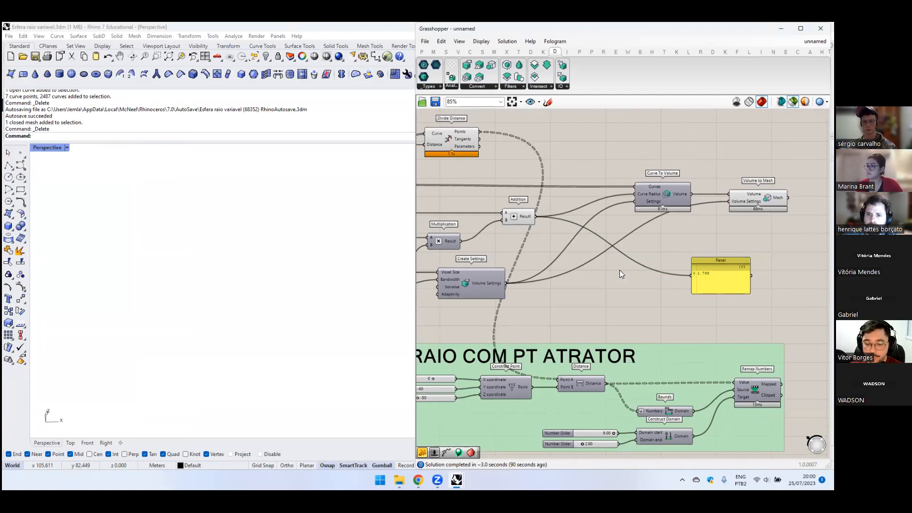
# - Move the RAIO COM PT ATRATOR group farther left beneath Create Settings
pyautogui.scroll(-5, 619, 274)
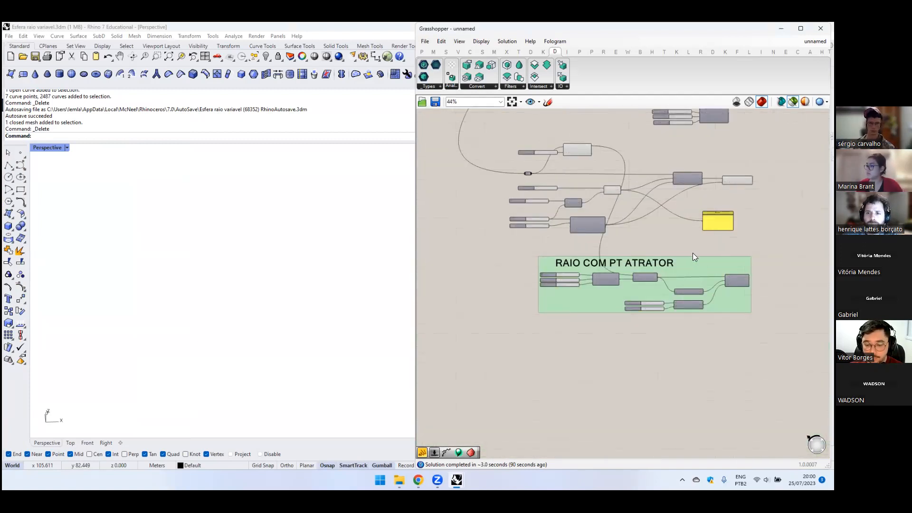
pyautogui.moveTo(692, 257); pyautogui.dragTo(606, 270)
pyautogui.scroll(5, 546, 224)
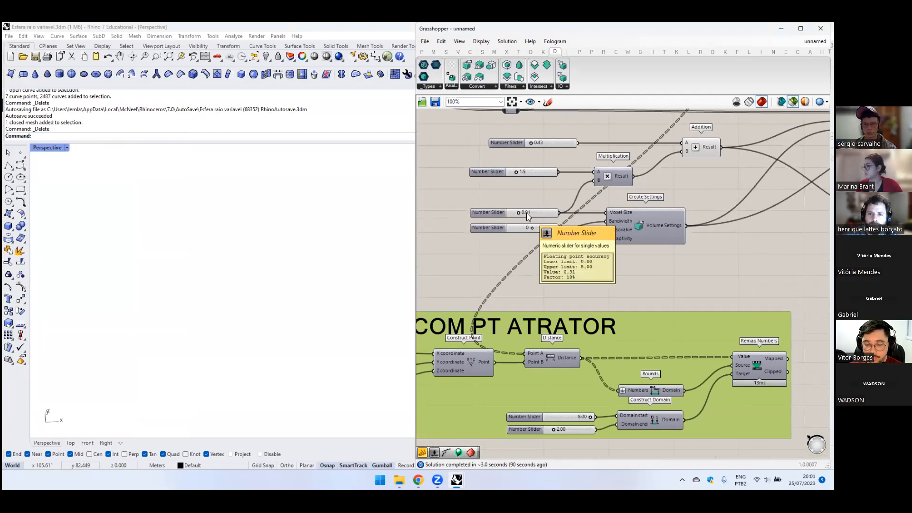
# - Adjust the number sliders feeding Construct Domain's start and end in the RAIO COM PT ATRATOR group
pyautogui.moveTo(622, 267); pyautogui.dragTo(584, 254, button='right')
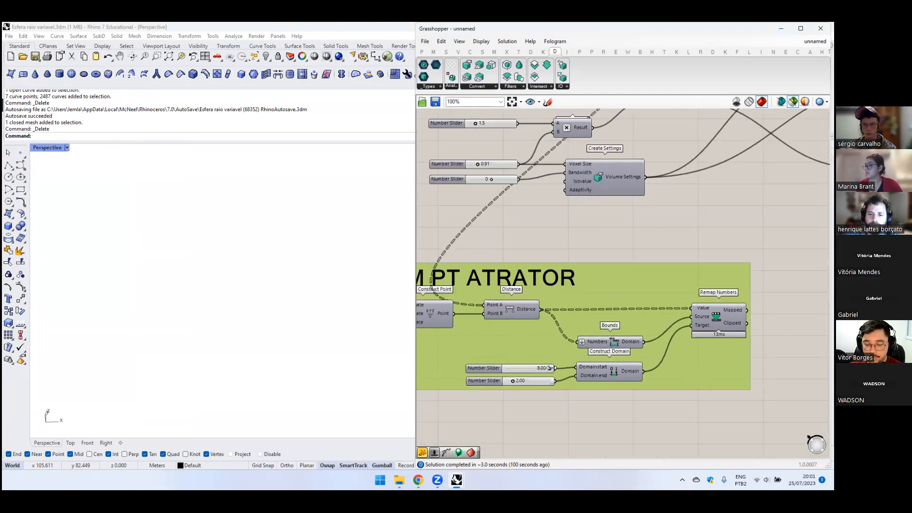
pyautogui.moveTo(513, 381)
pyautogui.mouseDown()
pyautogui.moveTo(505, 383)
pyautogui.moveTo(544, 370)
pyautogui.moveTo(513, 375)
pyautogui.mouseUp()
pyautogui.doubleClick(496, 385)
# - Add a Panel beside Remap Numbers, connected to its Mapped output, and enlarge it to list the values
pyautogui.moveTo(801, 264); pyautogui.dragTo(697, 303, button='right')
pyautogui.doubleClick(697, 303)
pyautogui.write('//')
pyautogui.press('Return')
pyautogui.moveTo(697, 325); pyautogui.dragTo(697, 299)
pyautogui.moveTo(643, 349); pyautogui.dragTo(683, 383)
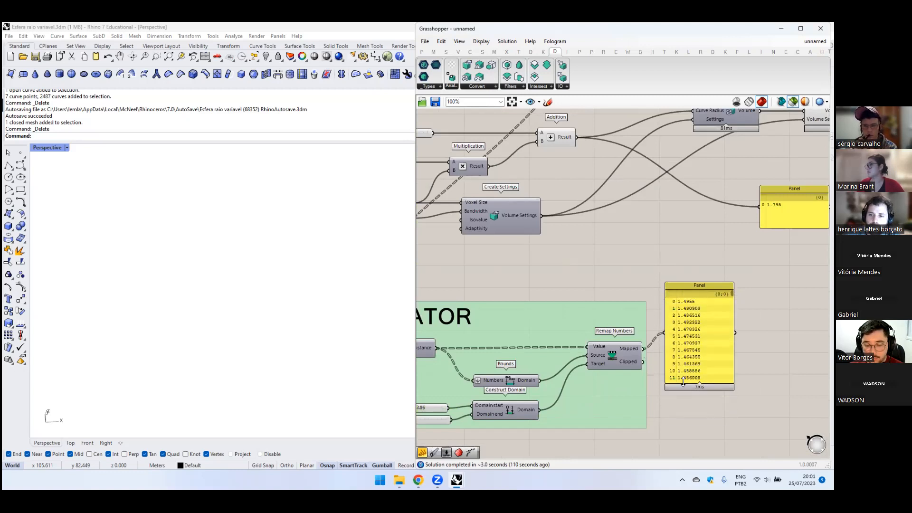
# - Scroll the Panel to the end of the remapped radii list, and connect Divide Distance's Points output to it for comparison
pyautogui.moveTo(731, 293); pyautogui.dragTo(739, 386)
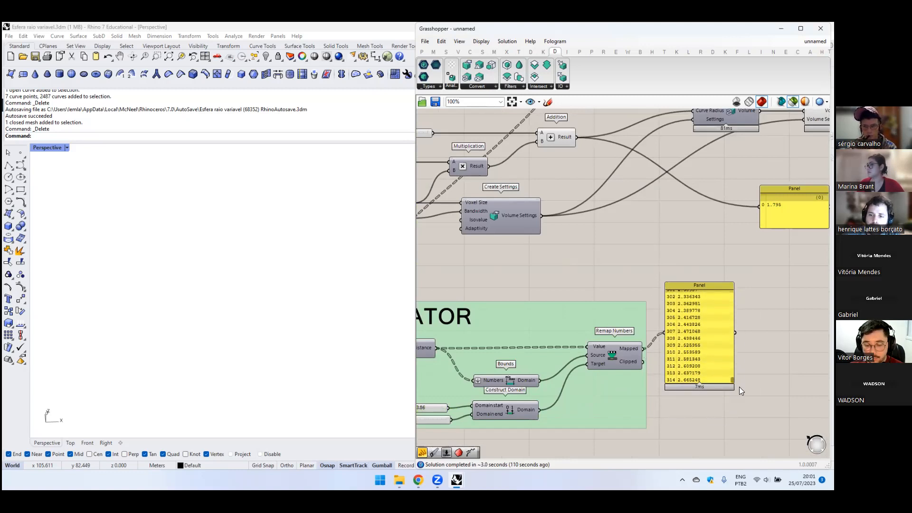
pyautogui.scroll(-1, 681, 315)
pyautogui.moveTo(681, 315); pyautogui.dragTo(715, 325, button='right')
pyautogui.moveTo(715, 325); pyautogui.dragTo(714, 260)
pyautogui.moveTo(602, 238); pyautogui.dragTo(634, 248, button='right')
pyautogui.moveTo(626, 216); pyautogui.dragTo(646, 236, button='right')
pyautogui.moveTo(527, 145); pyautogui.dragTo(658, 331)
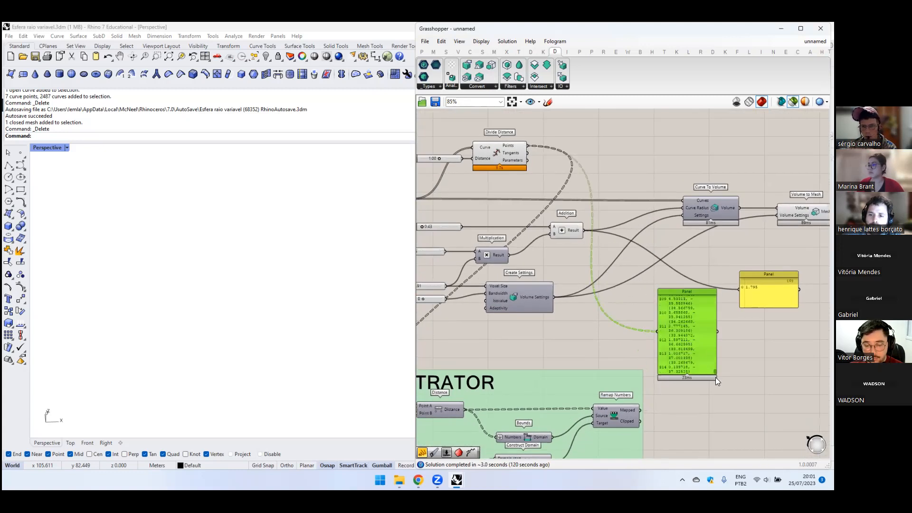
# - Delete the comparison Panel and connect Remap Numbers' Mapped output to the Voxel Size input of Create Settings
pyautogui.press('Delete')
pyautogui.scroll(-1, 652, 291)
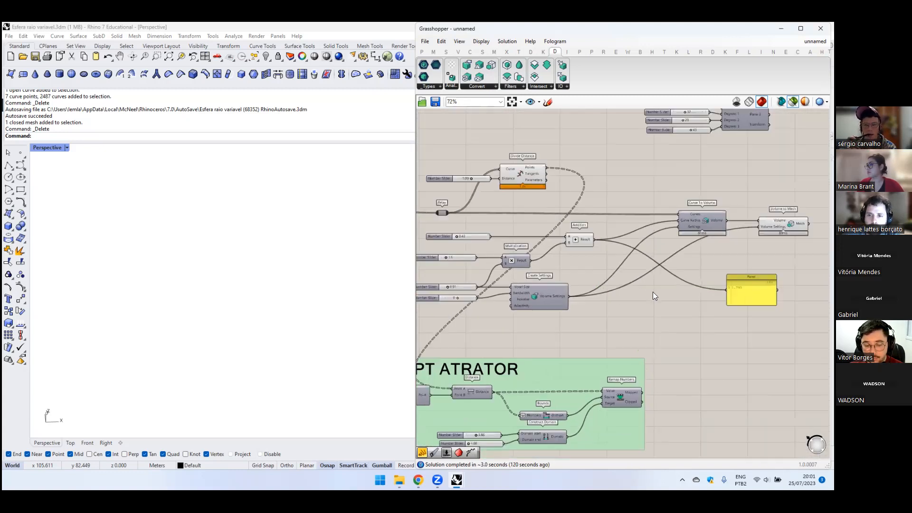
pyautogui.scroll(-1, 653, 292)
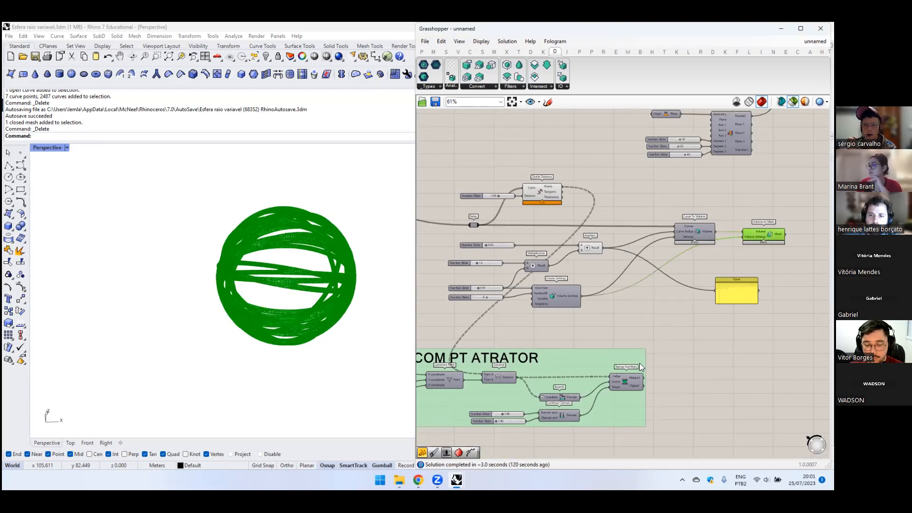
pyautogui.scroll(2, 641, 366)
pyautogui.moveTo(645, 383); pyautogui.dragTo(492, 258)
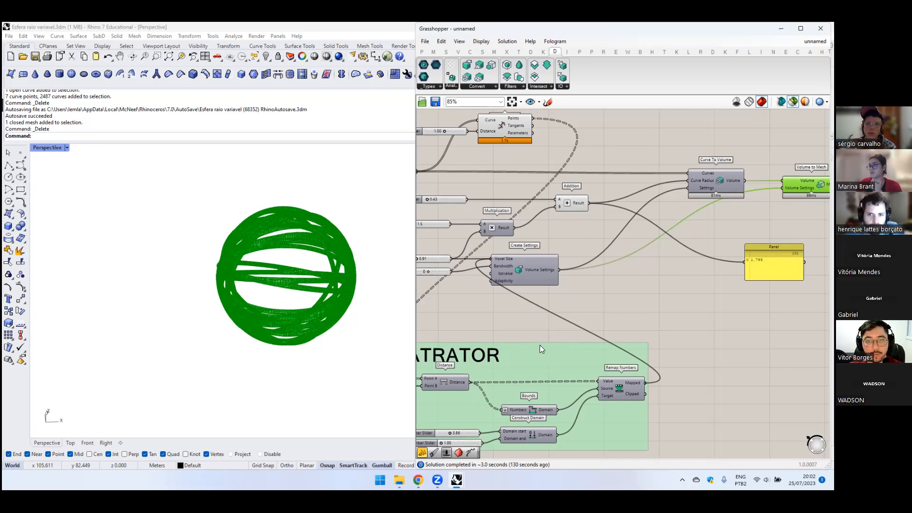
# - Switch to the Untitled Rhino session that has the Birdnest Parte 2 Grasshopper definition open
pyautogui.moveTo(418, 480)
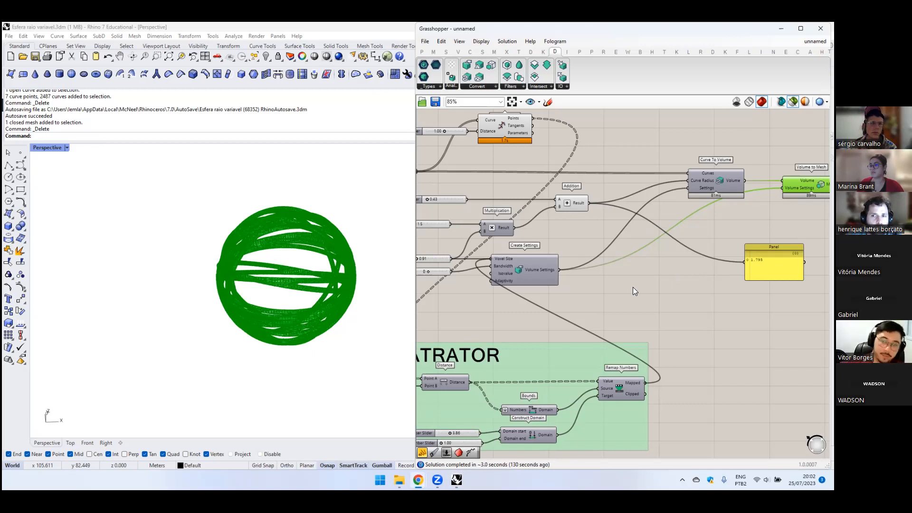
pyautogui.moveTo(457, 479)
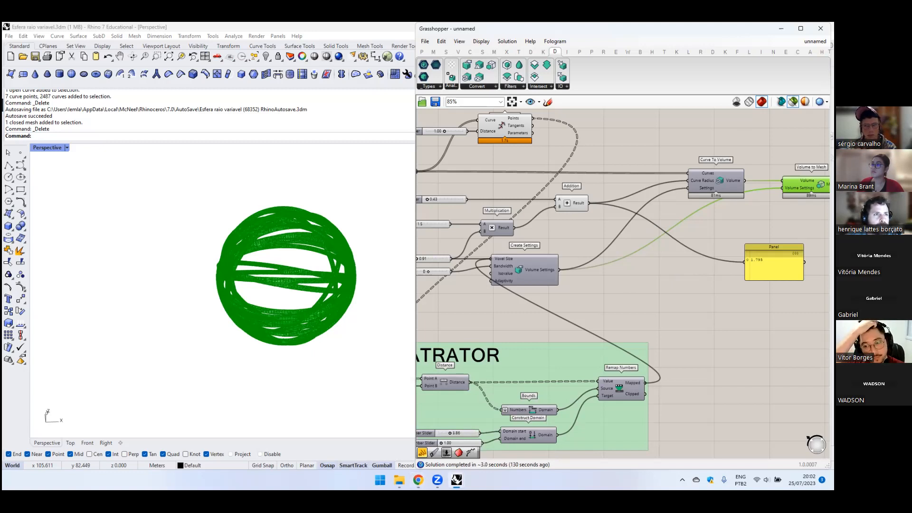
pyautogui.hotkey('alt', 'Tab')
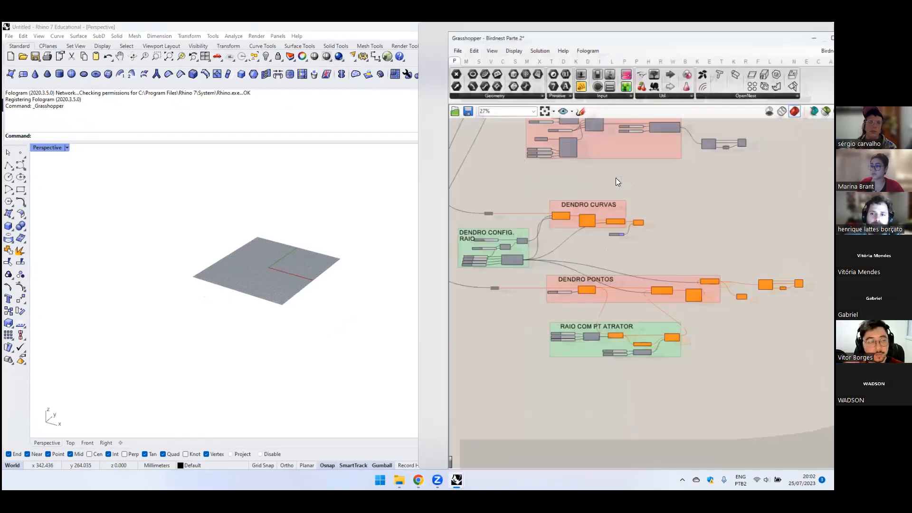
pyautogui.moveTo(640, 288); pyautogui.dragTo(610, 279, button='right')
pyautogui.moveTo(504, 236); pyautogui.dragTo(589, 278, button='right')
pyautogui.scroll(-3, 584, 278)
pyautogui.moveTo(561, 230); pyautogui.dragTo(551, 225, button='right')
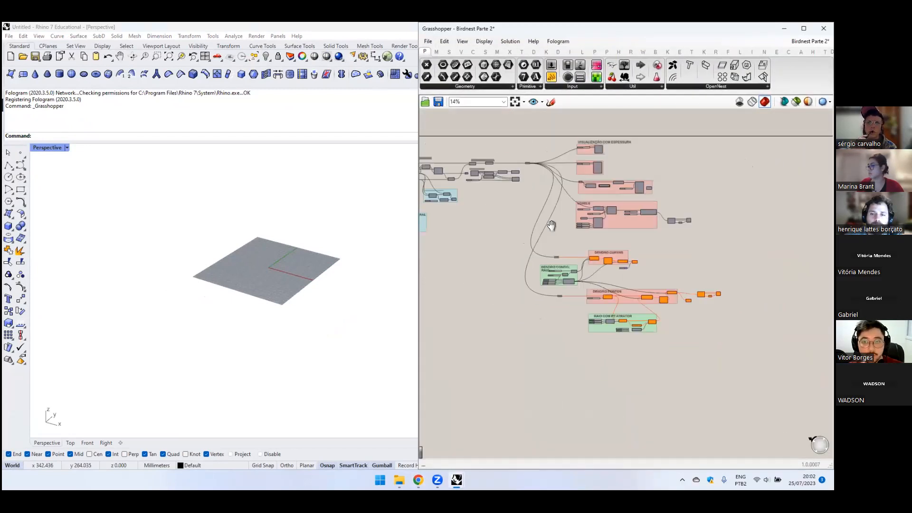
# - Enable the Curve parameter that feeds the DENDRO PONTOS group
pyautogui.scroll(5, 515, 226)
pyautogui.scroll(-2, 643, 226)
pyautogui.moveTo(788, 259); pyautogui.dragTo(532, 230, button='right')
pyautogui.moveTo(824, 222); pyautogui.dragTo(633, 246, button='right')
pyautogui.scroll(3, 621, 206)
pyautogui.click(583, 196)
pyautogui.scroll(-5, 603, 271)
pyautogui.click(604, 271)
pyautogui.moveTo(674, 401); pyautogui.dragTo(610, 202, button='right')
pyautogui.moveTo(644, 350); pyautogui.dragTo(582, 202, button='right')
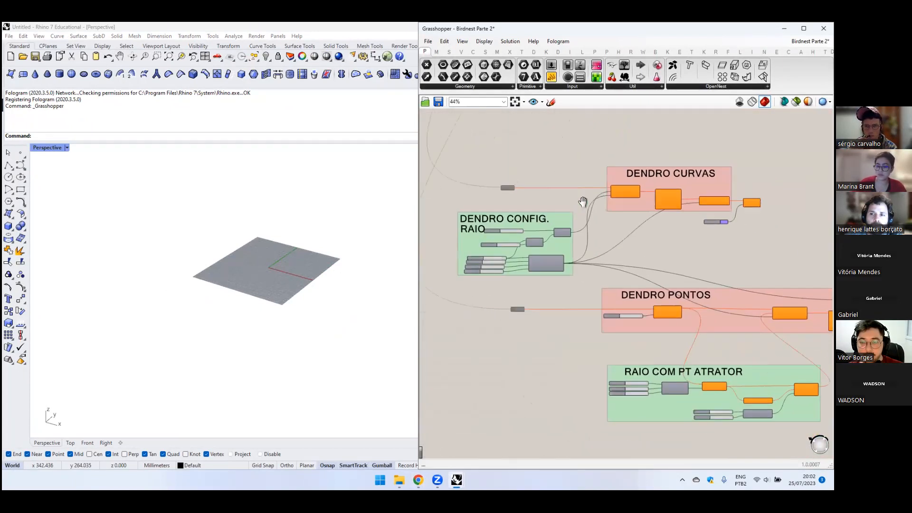
pyautogui.scroll(4, 478, 326)
pyautogui.click(556, 291)
pyautogui.middleClick(556, 292)
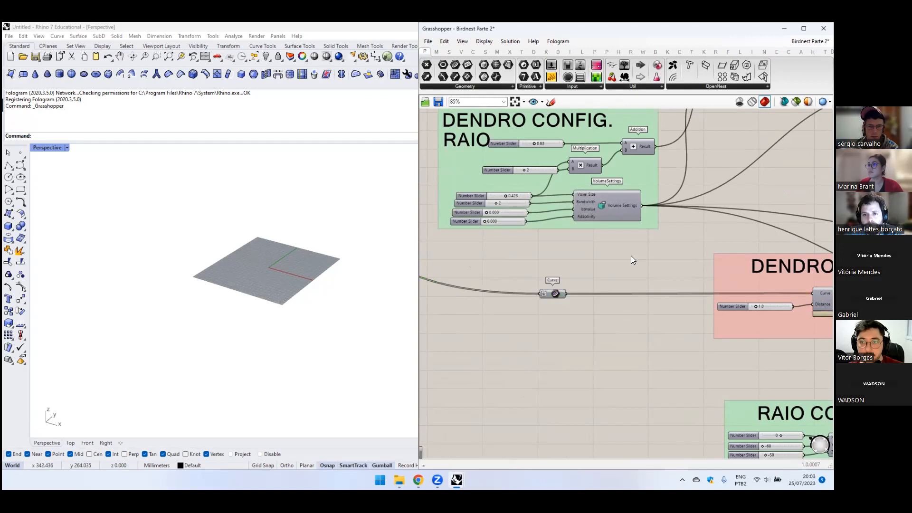
# - Turn on the preview of the Custom Preview component connected to the DENDRO PONTOS Volume to Mesh output
pyautogui.scroll(-3, 624, 262)
pyautogui.moveTo(824, 293); pyautogui.dragTo(637, 286, button='right')
pyautogui.scroll(3, 561, 286)
pyautogui.click(678, 246)
pyautogui.click(760, 286)
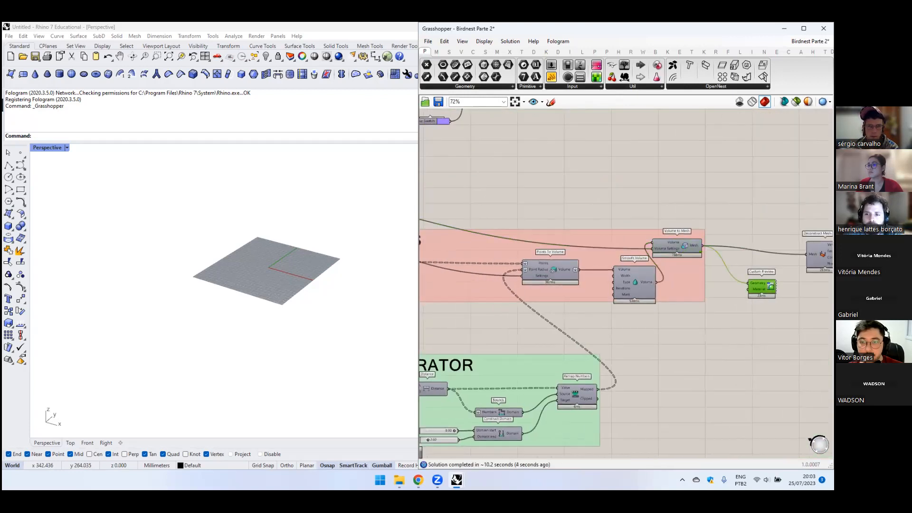
pyautogui.scroll(1, 758, 285)
pyautogui.middleClick(757, 285)
pyautogui.click(731, 309)
pyautogui.click(704, 332)
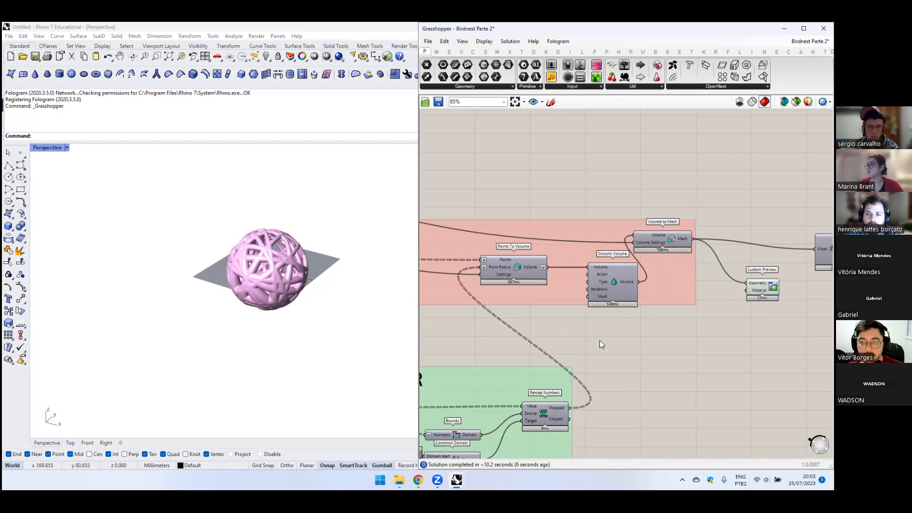
# - Examine how the RAIO COM PT ATRATOR group feeds the Point Radius input of Points To Volume
pyautogui.moveTo(599, 340); pyautogui.dragTo(695, 295, button='right')
pyautogui.moveTo(590, 323); pyautogui.dragTo(698, 287, button='right')
pyautogui.moveTo(567, 261); pyautogui.dragTo(647, 248, button='right')
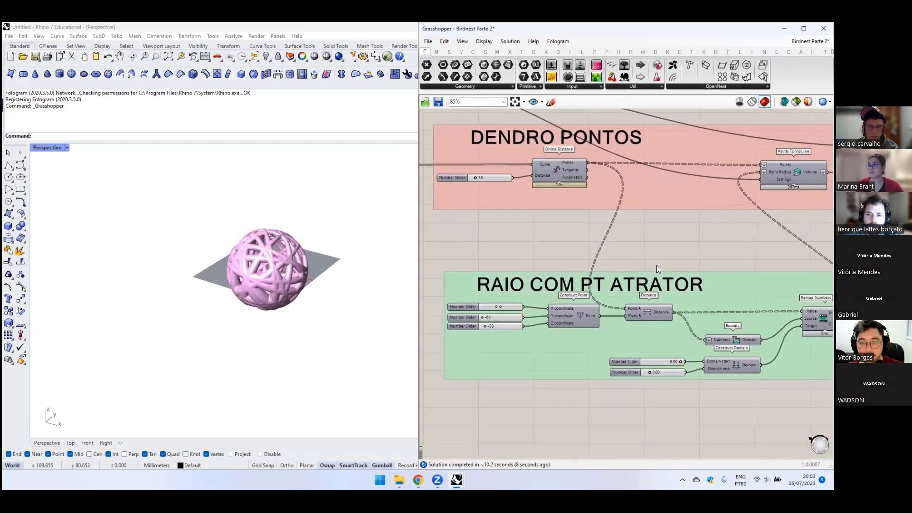
pyautogui.moveTo(707, 242); pyautogui.dragTo(616, 237, button='right')
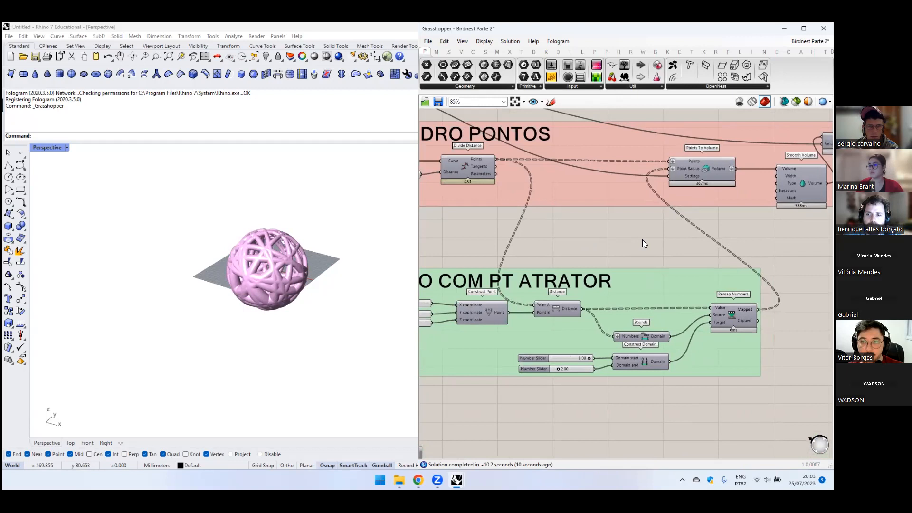
pyautogui.moveTo(598, 232); pyautogui.dragTo(716, 236, button='right')
pyautogui.moveTo(812, 285); pyautogui.dragTo(713, 276, button='right')
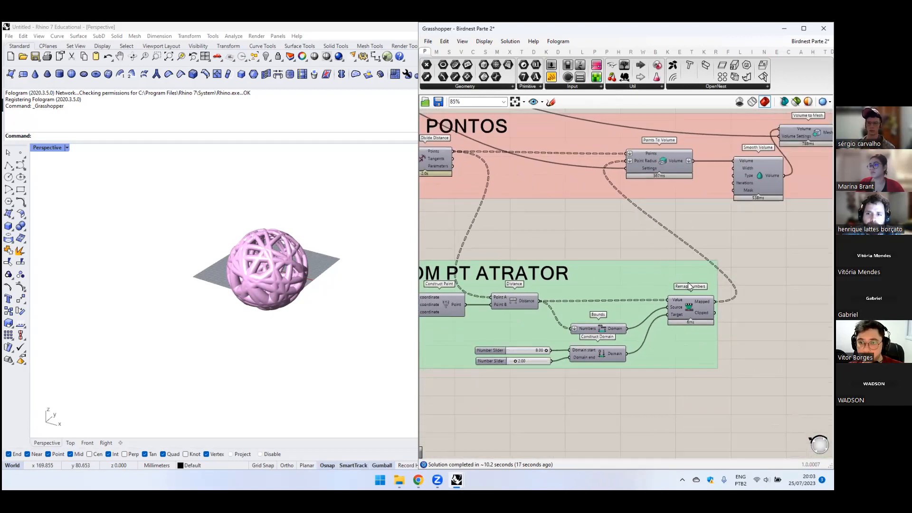
pyautogui.click(680, 299)
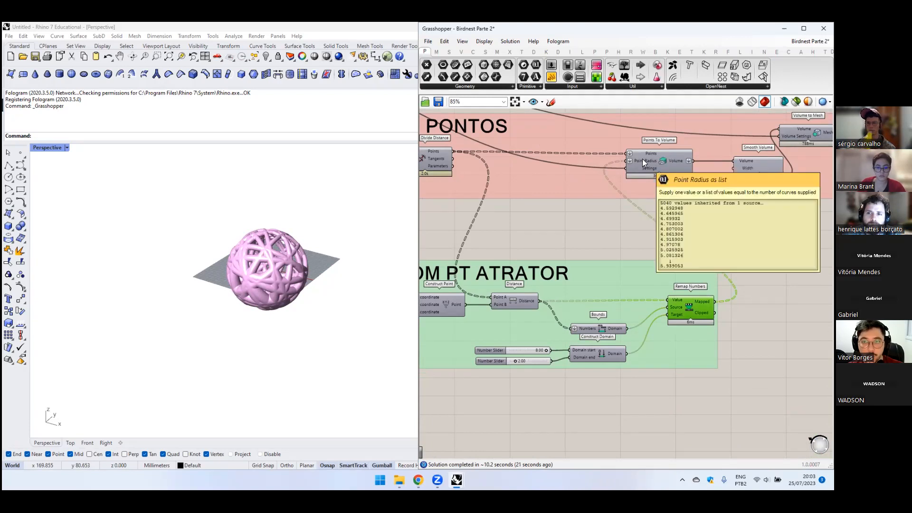
pyautogui.moveTo(578, 212); pyautogui.dragTo(659, 244, button='right')
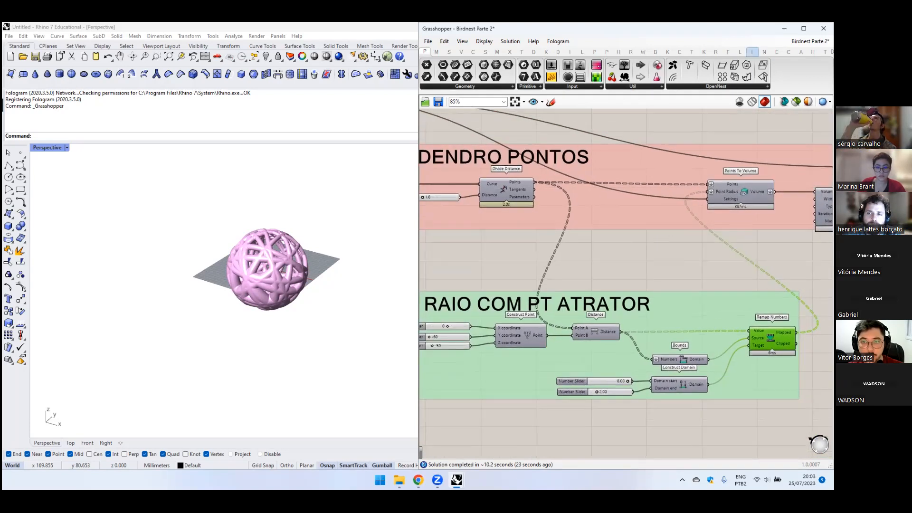
# - Switch the canvas to the Birdnest Parte 1 definition and back to Birdnest Parte 2
pyautogui.click(808, 41)
pyautogui.click(782, 125)
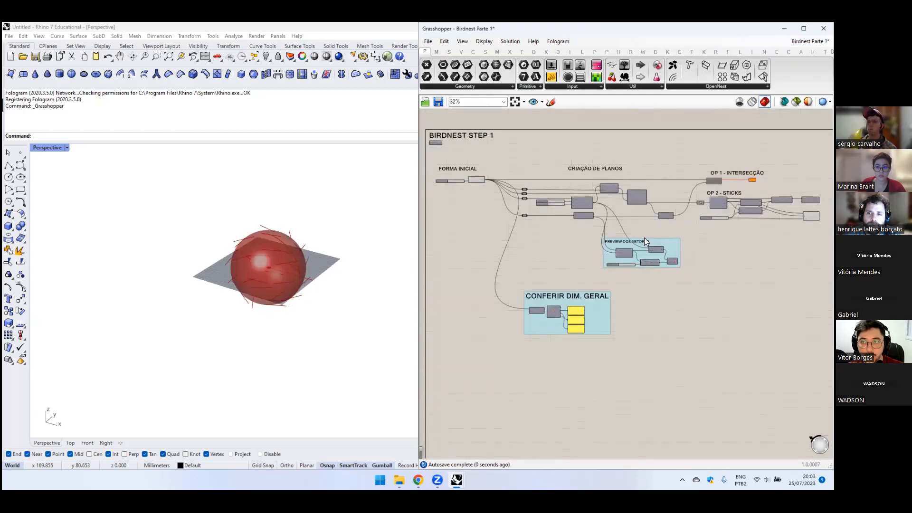
pyautogui.click(807, 41)
pyautogui.click(783, 126)
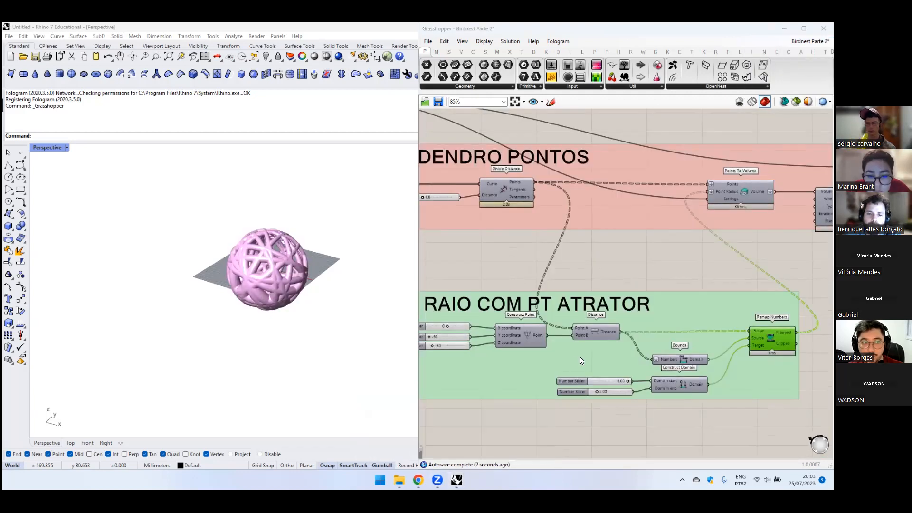
# - Compare the wiring of the DENDRO CURVAS group with the DENDRO PONTOS and RAIO COM PT ATRATOR groups
pyautogui.scroll(-4, 668, 251)
pyautogui.scroll(3, 697, 230)
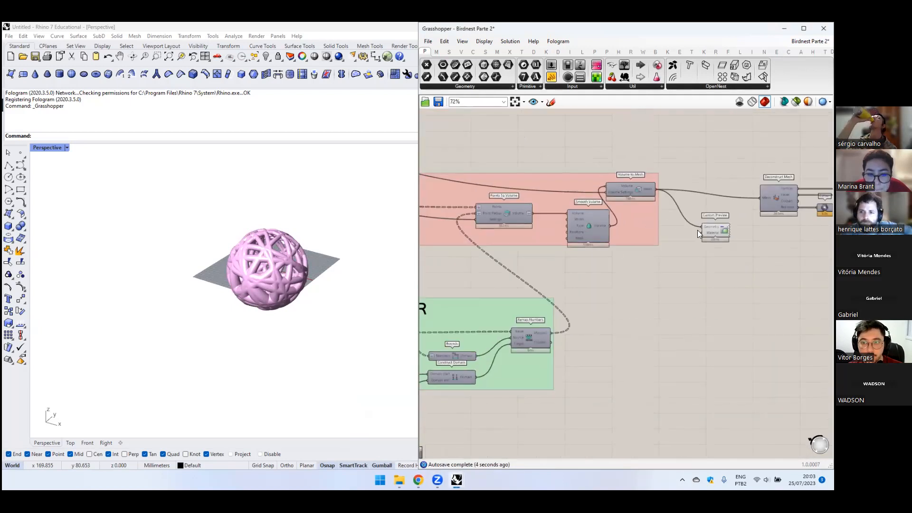
pyautogui.moveTo(548, 307); pyautogui.dragTo(670, 305, button='right')
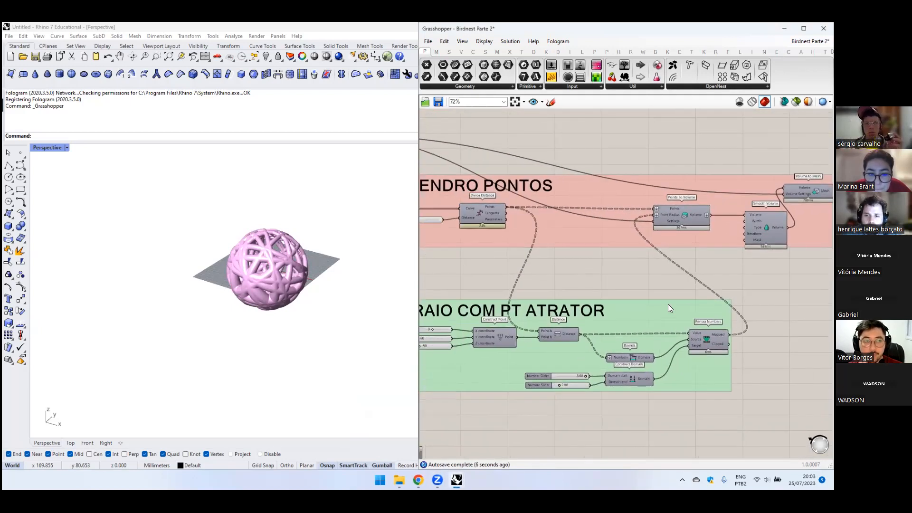
pyautogui.moveTo(609, 286); pyautogui.dragTo(690, 309, button='right')
pyautogui.scroll(-2, 690, 309)
pyautogui.scroll(2, 596, 222)
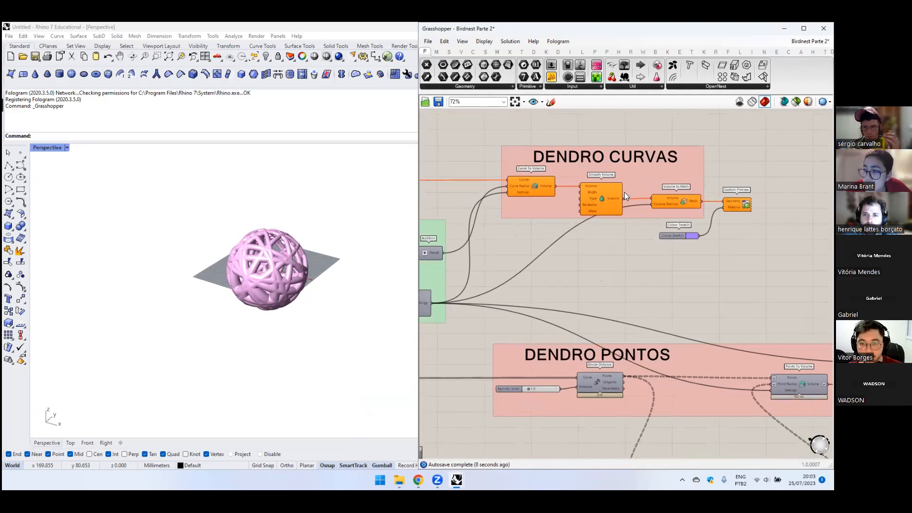
pyautogui.scroll(-2, 619, 311)
pyautogui.scroll(2, 618, 310)
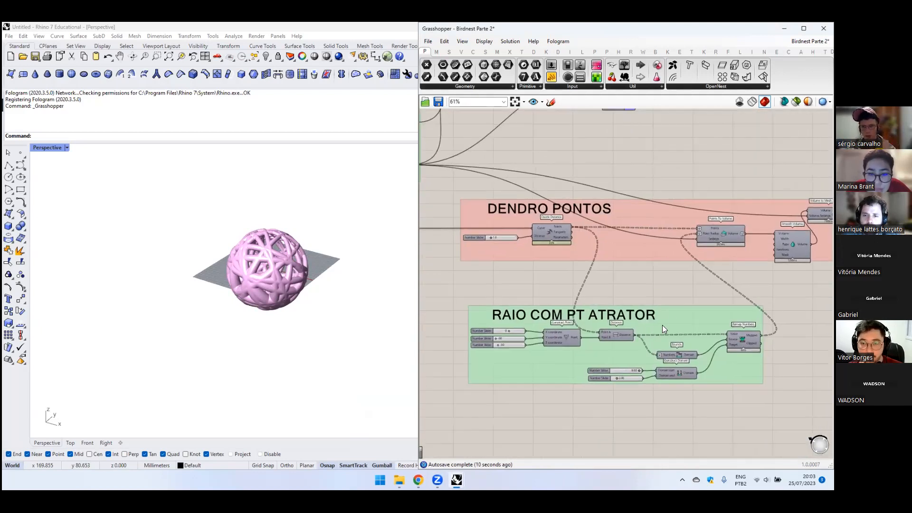
pyautogui.scroll(3, 659, 277)
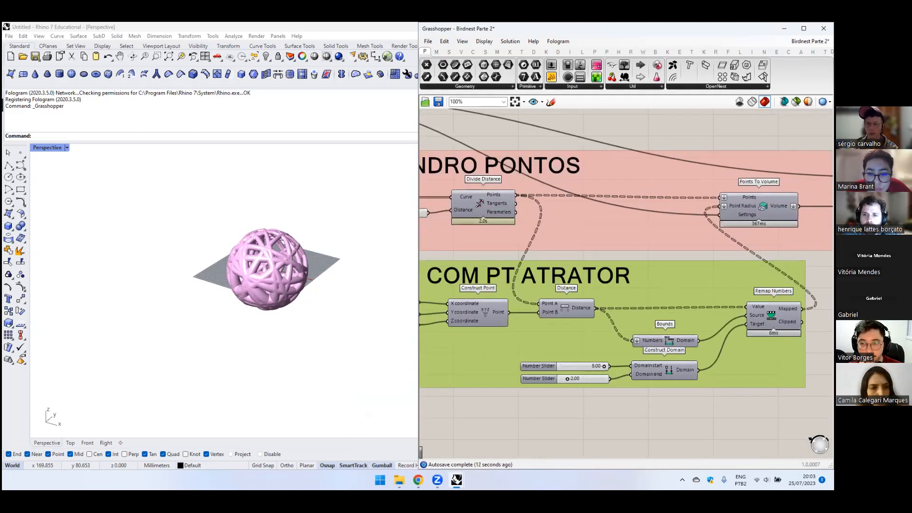
# - Inspect the data structures of Divide Distance's Points output and Remap Numbers' Mapped output
pyautogui.moveTo(666, 309); pyautogui.dragTo(549, 298, button='right')
pyautogui.doubleClick(714, 331)
pyautogui.click(732, 274)
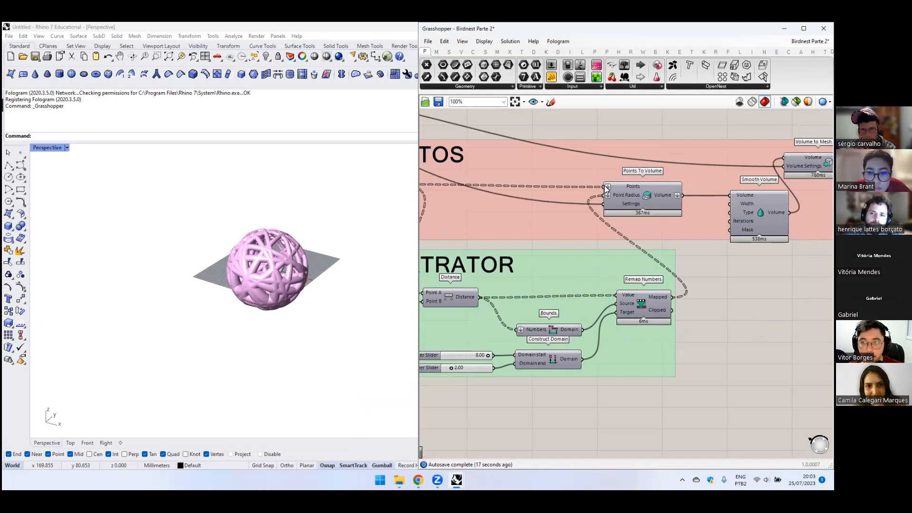
pyautogui.moveTo(564, 195); pyautogui.dragTo(669, 210, button='right')
pyautogui.moveTo(486, 198)
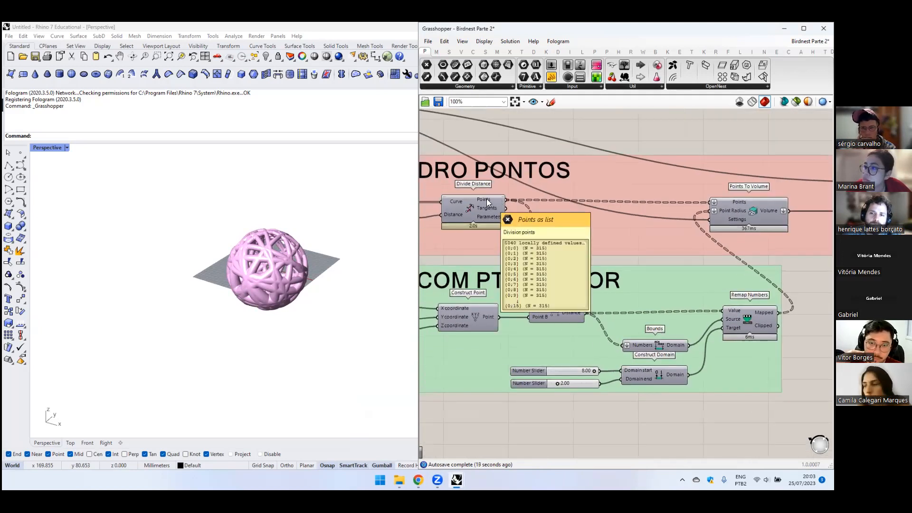
pyautogui.moveTo(551, 251); pyautogui.dragTo(469, 197, button='right')
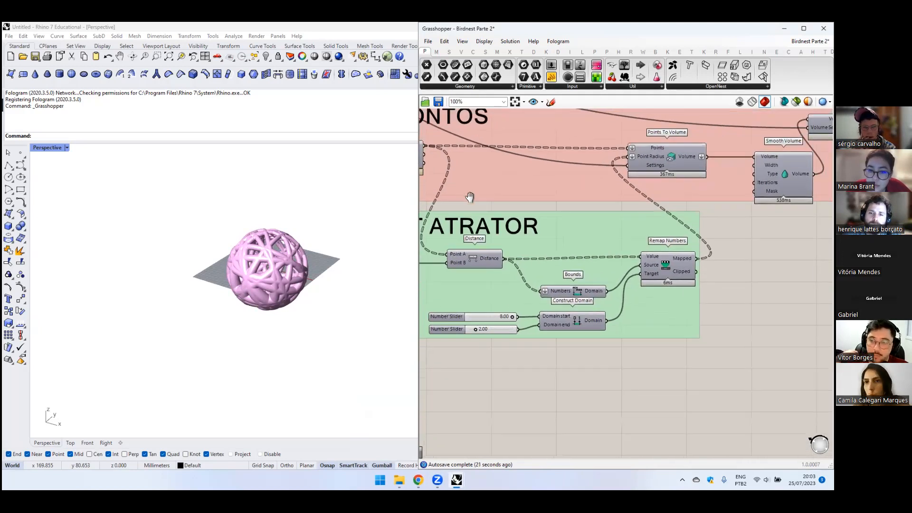
pyautogui.moveTo(684, 260)
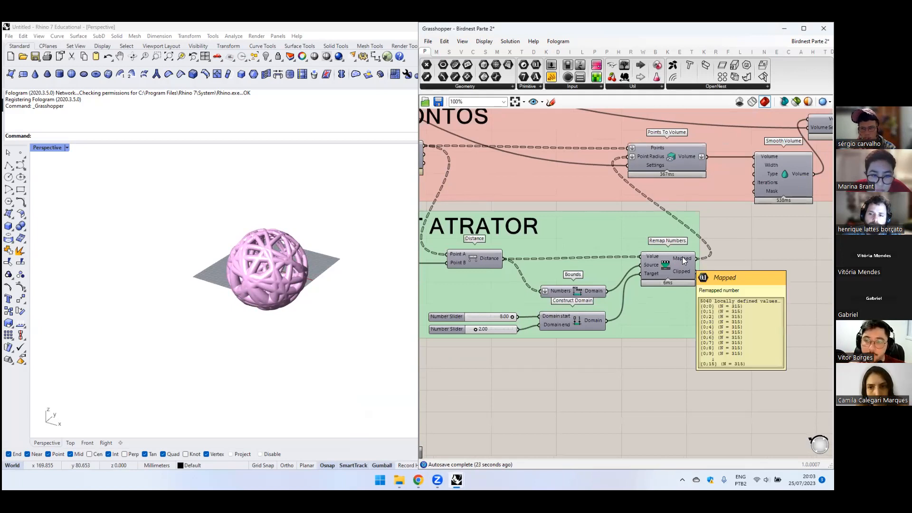
# - Turn on the preview of the attractor's Construct Point component in the RAIO COM PT ATRATOR group
pyautogui.scroll(5, 265, 266)
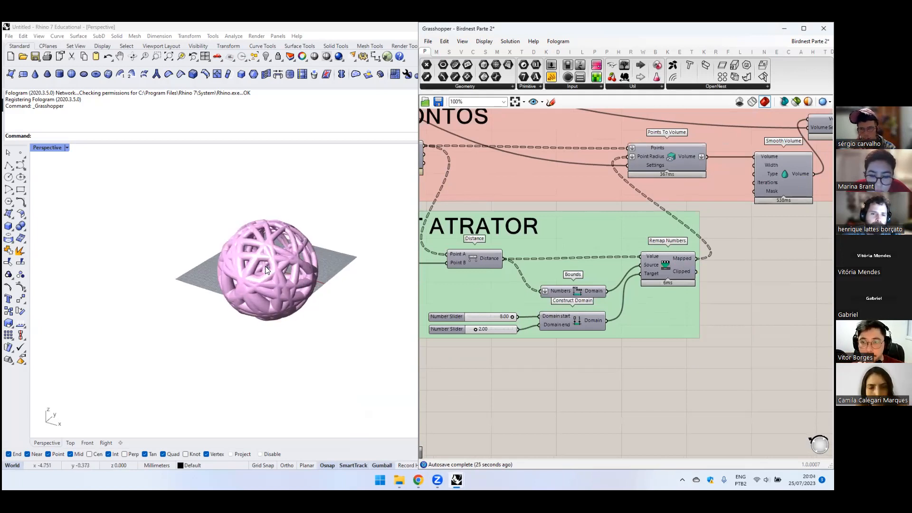
pyautogui.moveTo(298, 251); pyautogui.dragTo(299, 244, button='right')
pyautogui.scroll(-3, 636, 243)
pyautogui.moveTo(495, 251); pyautogui.dragTo(527, 264, button='right')
pyautogui.scroll(3, 527, 265)
pyautogui.middleClick(544, 266)
pyautogui.scroll(-2, 247, 386)
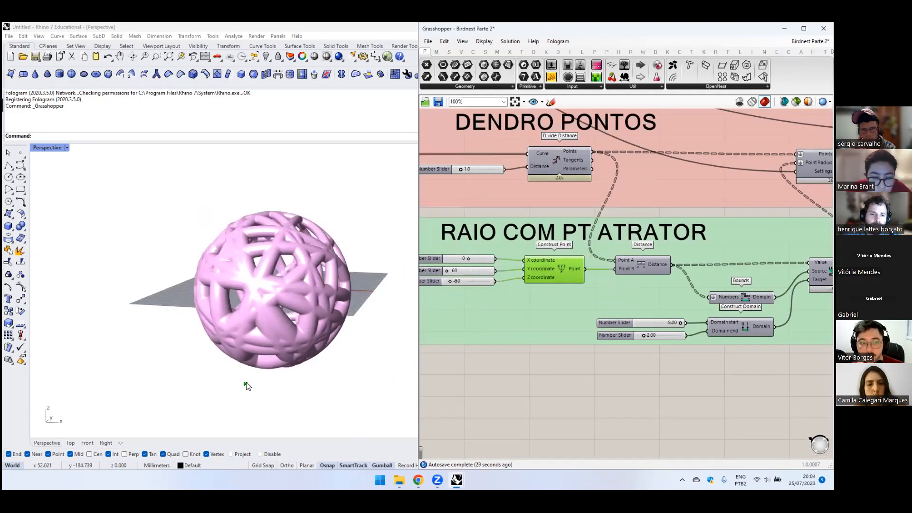
# - Examine the woven sphere's tube thickness around the attractor point from several angles in the Perspective viewport
pyautogui.moveTo(246, 386); pyautogui.dragTo(209, 302, button='right')
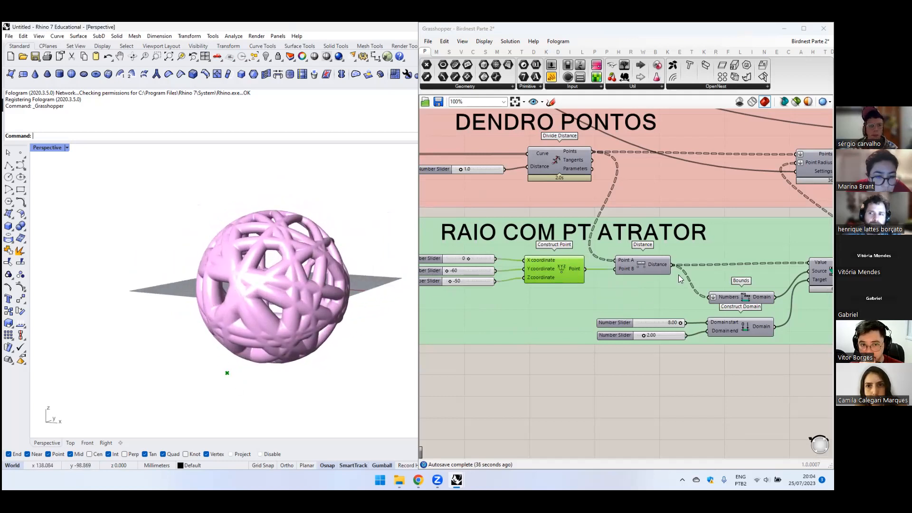
pyautogui.moveTo(772, 231); pyautogui.dragTo(705, 240, button='right')
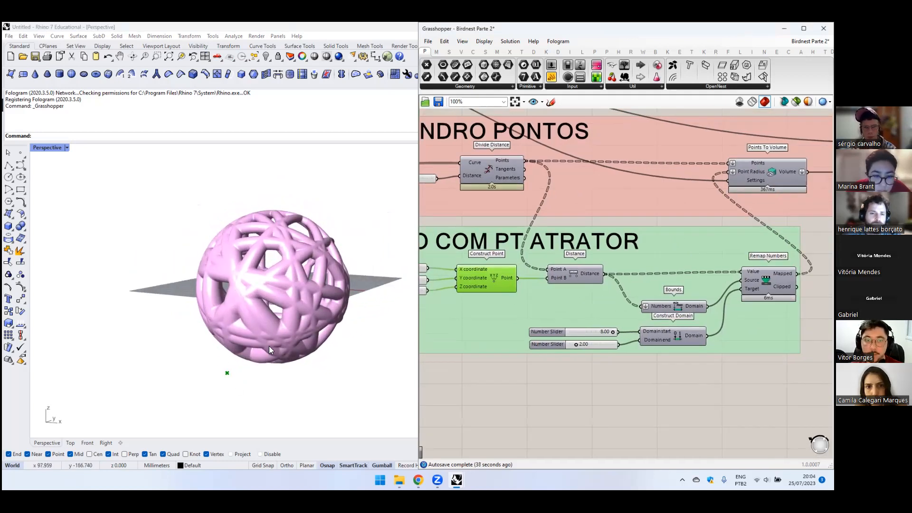
pyautogui.moveTo(288, 306); pyautogui.dragTo(364, 245, button='right')
pyautogui.scroll(6, 320, 278)
pyautogui.moveTo(455, 480)
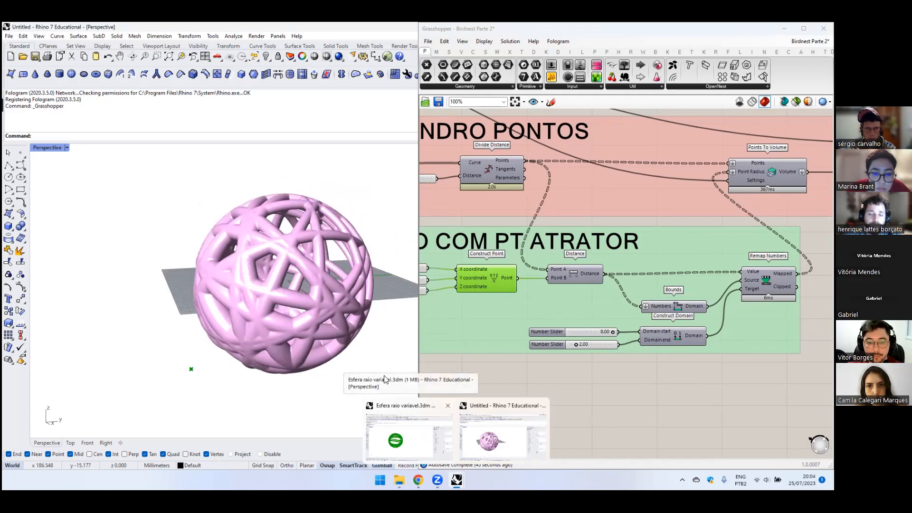
# - Inspect how the Volume to Mesh output feeds the Custom Preview and Deconstruct Mesh components
pyautogui.scroll(-1, 628, 375)
pyautogui.click(628, 375)
pyautogui.moveTo(765, 275); pyautogui.dragTo(602, 266, button='right')
pyautogui.moveTo(714, 252); pyautogui.dragTo(604, 279, button='right')
pyautogui.moveTo(712, 275); pyautogui.dragTo(654, 305, button='right')
pyautogui.moveTo(633, 254); pyautogui.dragTo(588, 268, button='right')
pyautogui.click(611, 282)
pyautogui.click(616, 255)
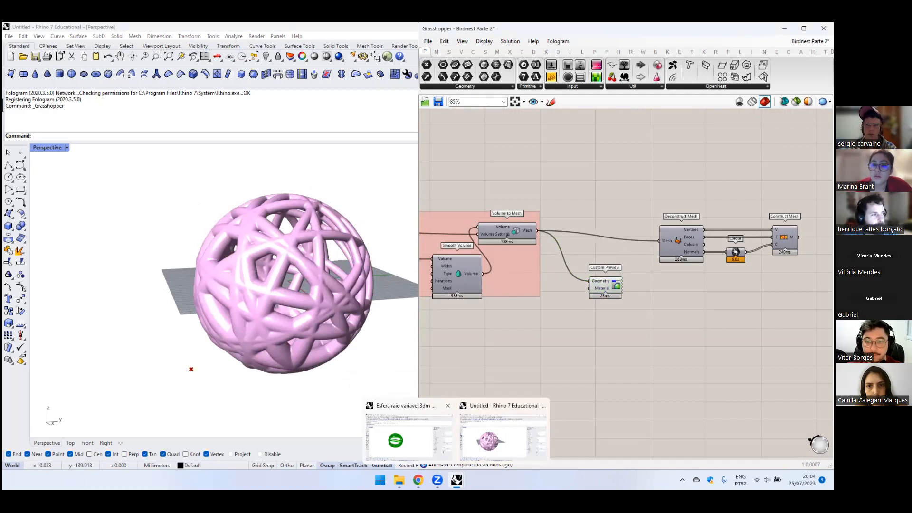
# - Switch to the Google Slides presentation to compare the relaxed voxel and Dendro plugin images on the Birdnest part 2 slide, then return to Grasshopper
pyautogui.click(418, 480)
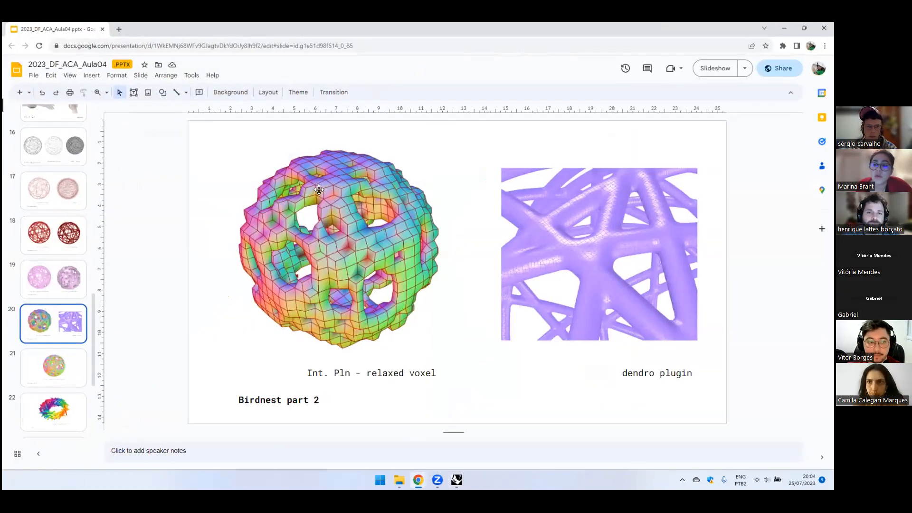
pyautogui.hotkey('alt', 'Tab')
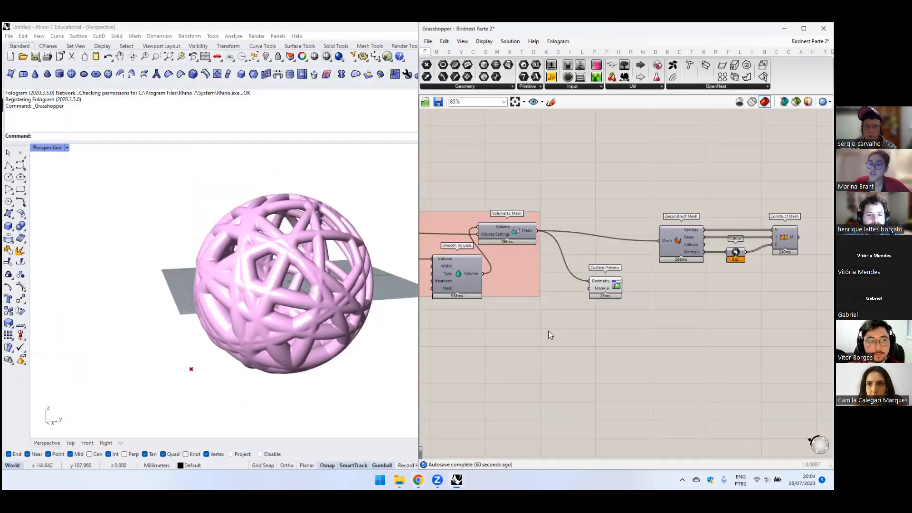
pyautogui.scroll(-4, 548, 330)
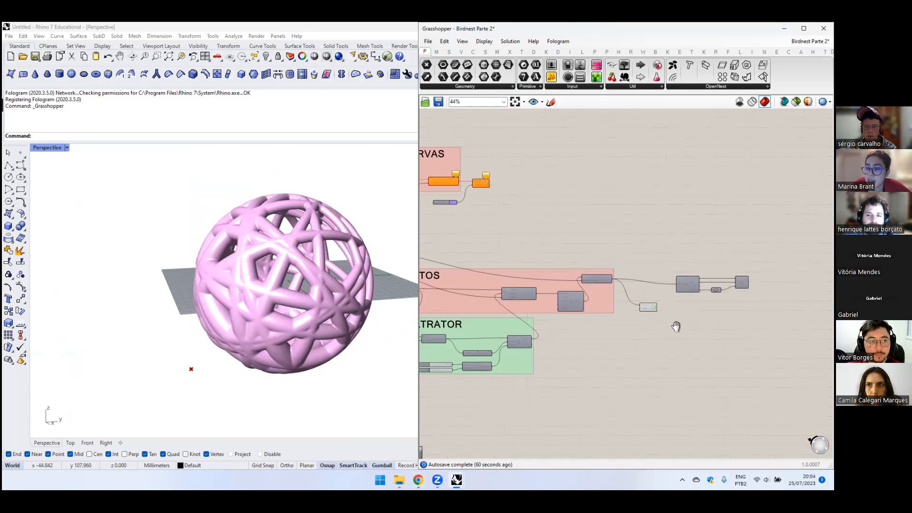
pyautogui.moveTo(418, 480)
pyautogui.click(472, 437)
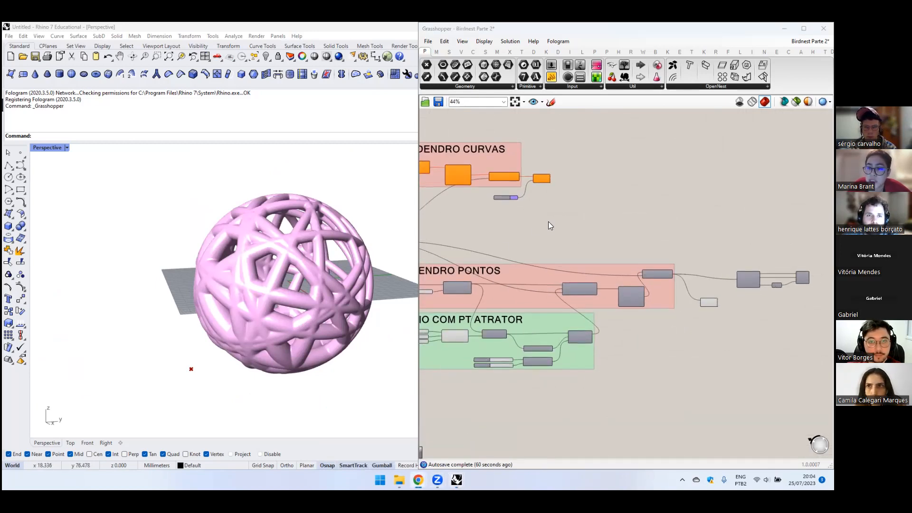
# - Sketch two roughly parallel curved lines freehand on the empty canvas beside the VOXELS group to outline a tube
pyautogui.scroll(-3, 548, 221)
pyautogui.moveTo(521, 221); pyautogui.dragTo(574, 320, button='right')
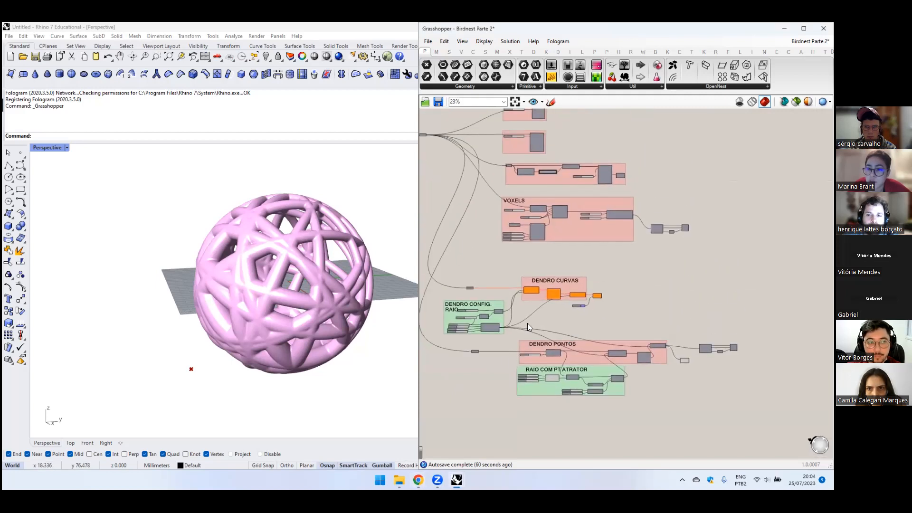
pyautogui.moveTo(649, 203); pyautogui.dragTo(666, 278, button='right')
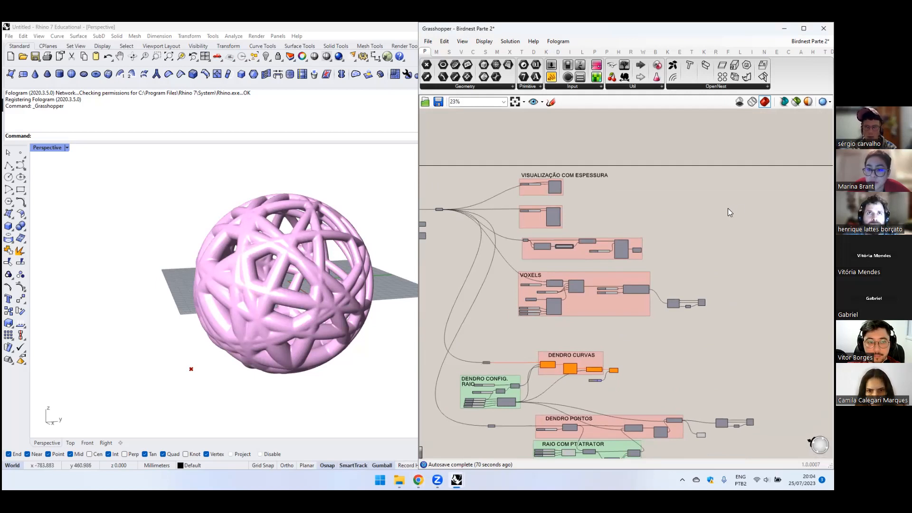
pyautogui.moveTo(730, 212); pyautogui.dragTo(614, 173, button='right')
pyautogui.click(552, 100)
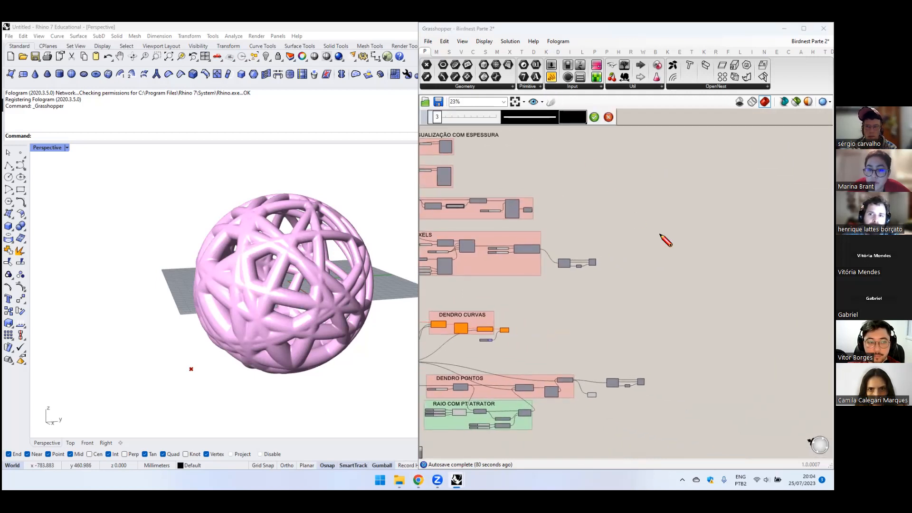
pyautogui.moveTo(620, 188)
pyautogui.mouseDown()
pyautogui.moveTo(645, 272)
pyautogui.moveTo(675, 248)
pyautogui.mouseUp()
# - Sketch four short crossing lines with small rectangles between the two curves and accept the sketch
pyautogui.scroll(5, 658, 209)
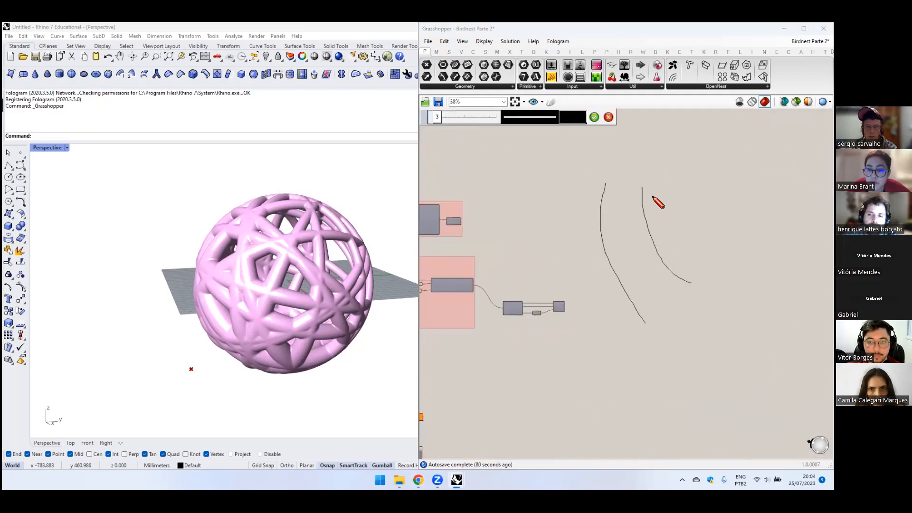
pyautogui.moveTo(553, 188)
pyautogui.mouseDown()
pyautogui.moveTo(548, 203)
pyautogui.moveTo(551, 185)
pyautogui.moveTo(566, 224)
pyautogui.moveTo(555, 209)
pyautogui.moveTo(578, 219)
pyautogui.moveTo(569, 249)
pyautogui.moveTo(568, 230)
pyautogui.moveTo(572, 242)
pyautogui.moveTo(584, 236)
pyautogui.moveTo(587, 260)
pyautogui.moveTo(574, 250)
pyautogui.moveTo(581, 257)
pyautogui.moveTo(594, 252)
pyautogui.mouseUp()
pyautogui.moveTo(545, 274); pyautogui.dragTo(614, 241)
pyautogui.moveTo(536, 248)
pyautogui.mouseDown()
pyautogui.moveTo(592, 231)
pyautogui.moveTo(597, 216)
pyautogui.mouseUp()
pyautogui.moveTo(530, 195); pyautogui.dragTo(574, 195)
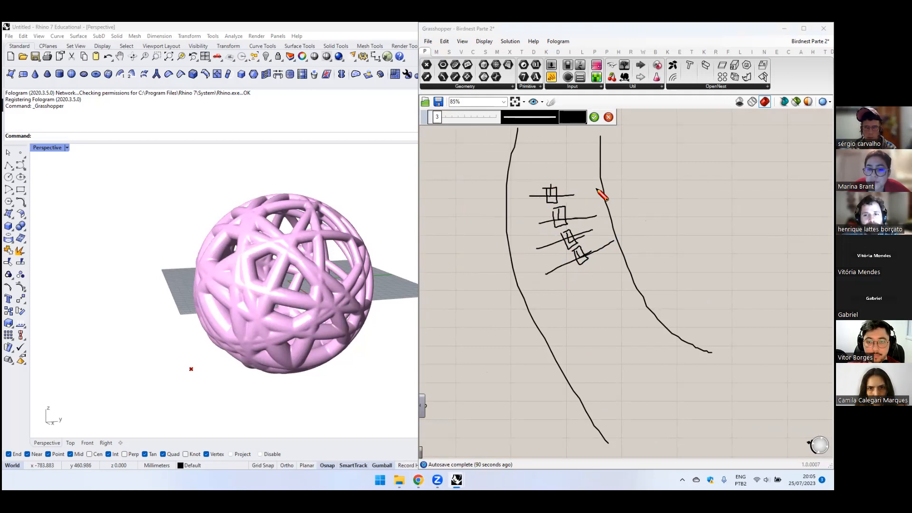
pyautogui.scroll(-3, 592, 344)
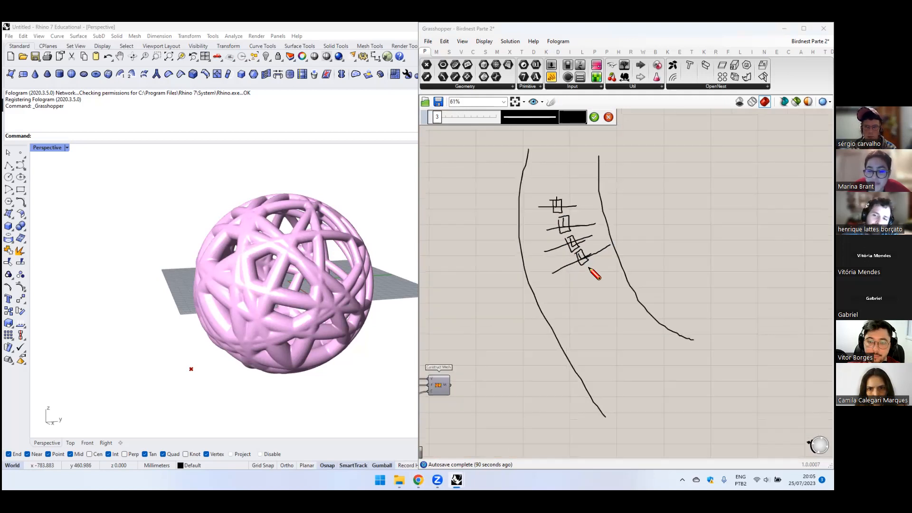
pyautogui.click(595, 116)
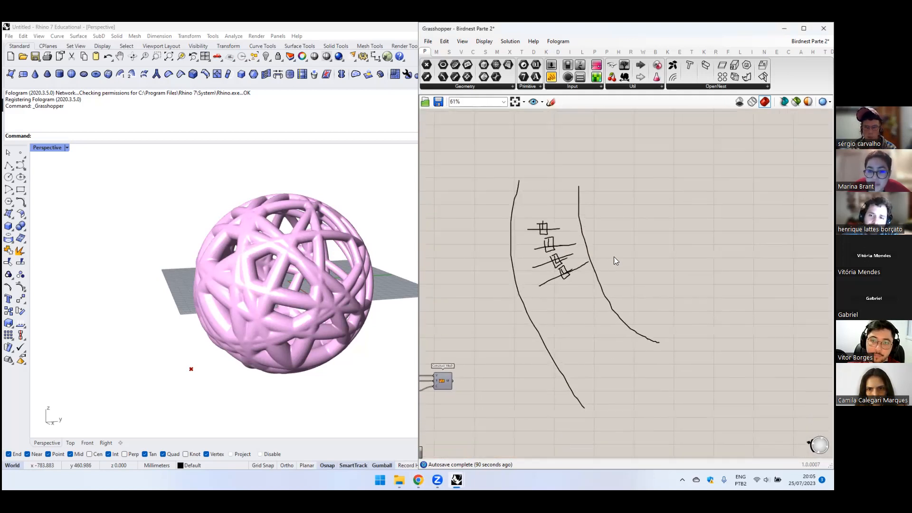
# - Start another freehand sketch and draw four larger boxes with crosses inside, spread along the tube outline at different angles
pyautogui.click(550, 103)
pyautogui.moveTo(566, 360); pyautogui.dragTo(567, 368)
pyautogui.moveTo(558, 211); pyautogui.dragTo(563, 219)
pyautogui.moveTo(532, 287); pyautogui.dragTo(533, 293)
pyautogui.moveTo(583, 311); pyautogui.dragTo(600, 323)
pyautogui.moveTo(601, 311); pyautogui.dragTo(592, 324)
pyautogui.moveTo(563, 360)
pyautogui.mouseDown()
pyautogui.moveTo(571, 375)
pyautogui.moveTo(572, 351)
pyautogui.moveTo(555, 362)
pyautogui.mouseUp()
pyautogui.moveTo(582, 311)
pyautogui.mouseDown()
pyautogui.moveTo(601, 324)
pyautogui.moveTo(570, 312)
pyautogui.mouseUp()
pyautogui.moveTo(523, 283)
pyautogui.mouseDown()
pyautogui.moveTo(533, 299)
pyautogui.moveTo(546, 284)
pyautogui.moveTo(521, 281)
pyautogui.mouseUp()
pyautogui.moveTo(555, 207)
pyautogui.mouseDown()
pyautogui.moveTo(570, 224)
pyautogui.moveTo(550, 202)
pyautogui.mouseUp()
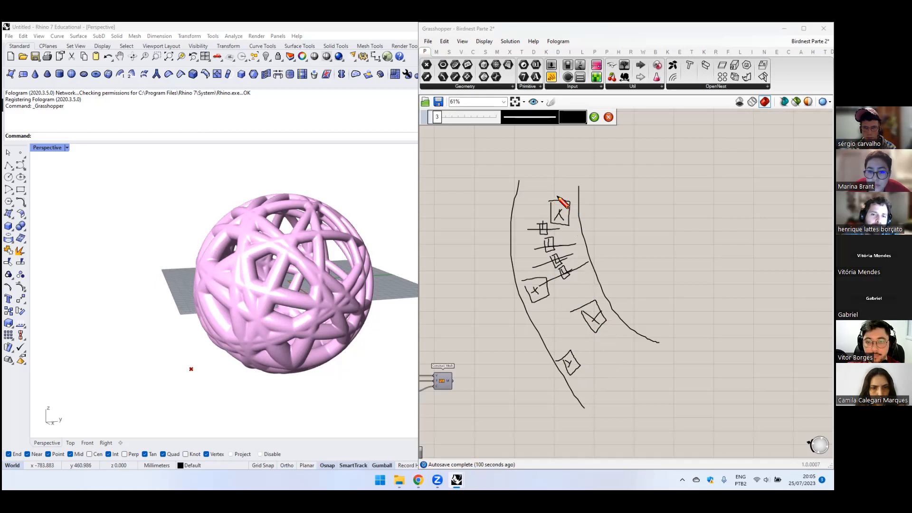
# - Draw extra crossing and circling strokes over the boxes of the freehand canvas sketch and finish sketching
pyautogui.scroll(-2, 564, 204)
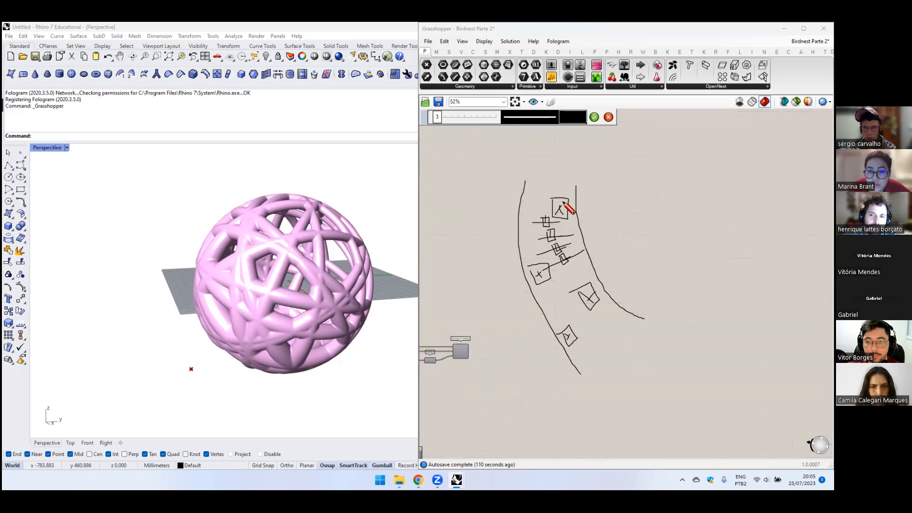
pyautogui.moveTo(536, 206)
pyautogui.mouseDown()
pyautogui.moveTo(572, 209)
pyautogui.moveTo(554, 206)
pyautogui.moveTo(546, 233)
pyautogui.moveTo(578, 184)
pyautogui.mouseUp()
pyautogui.moveTo(518, 247); pyautogui.dragTo(571, 294)
pyautogui.moveTo(603, 263)
pyautogui.mouseDown()
pyautogui.moveTo(575, 311)
pyautogui.moveTo(570, 366)
pyautogui.moveTo(585, 320)
pyautogui.moveTo(604, 349)
pyautogui.mouseUp()
pyautogui.click(594, 117)
# - Delete the freehand sketch and the Custom Preview component from the canvas
pyautogui.click(584, 250)
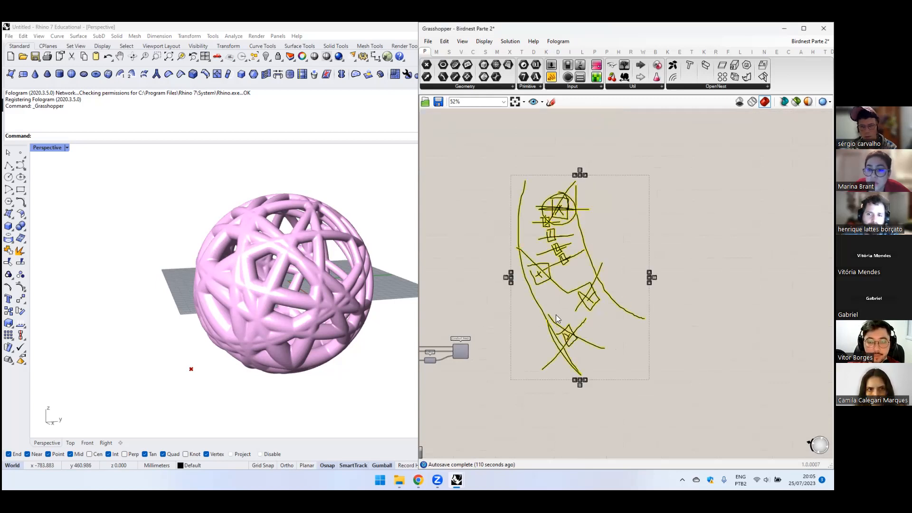
pyautogui.press('Delete')
pyautogui.scroll(5, 557, 314)
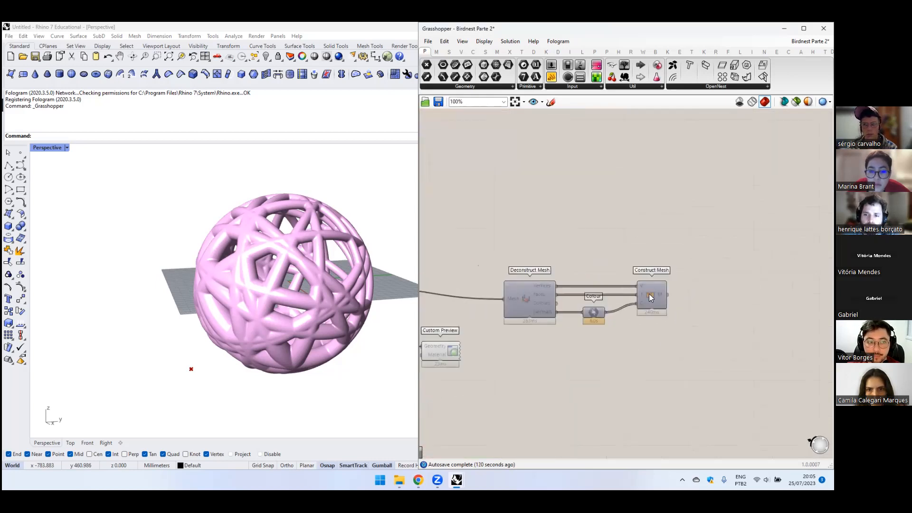
pyautogui.moveTo(621, 264); pyautogui.dragTo(654, 257, button='right')
pyautogui.click(555, 312)
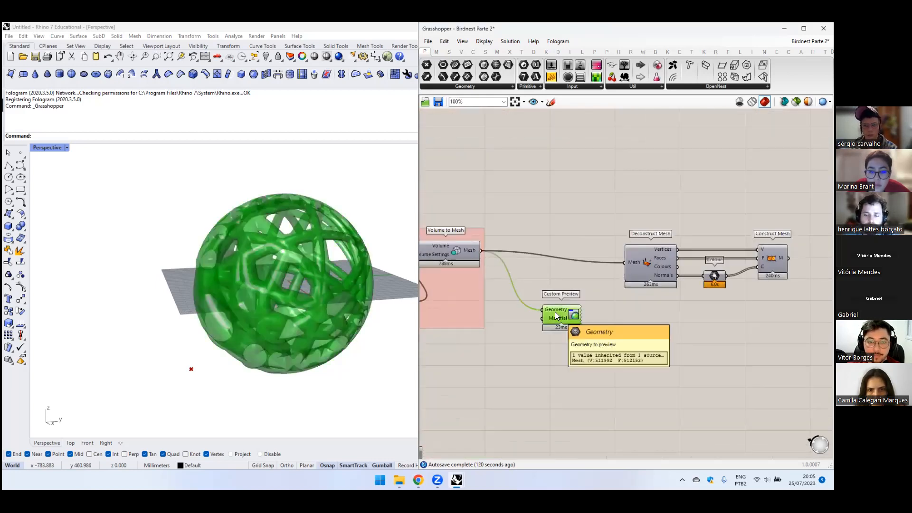
pyautogui.press('Delete')
# - Turn on the preview of the Volume to Mesh component and view the mesh sphere
pyautogui.moveTo(512, 301); pyautogui.dragTo(587, 298, button='right')
pyautogui.click(524, 248)
pyautogui.middleClick(526, 243)
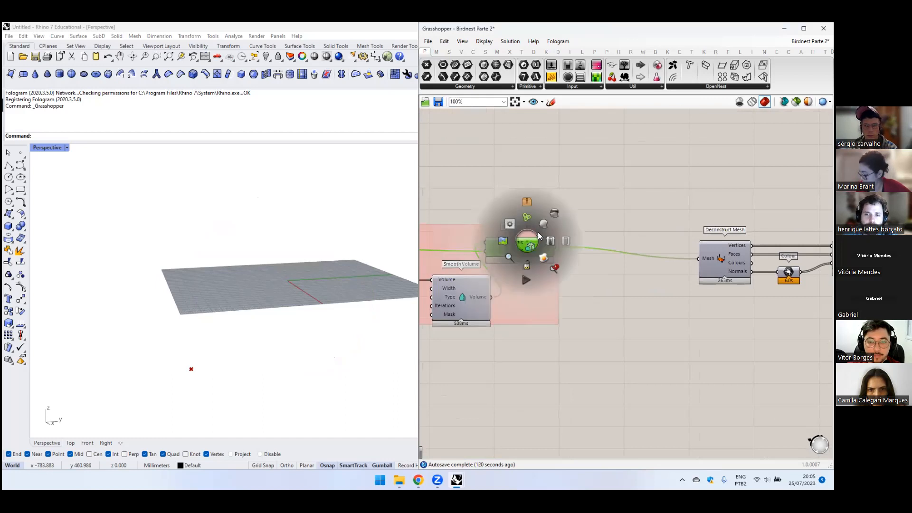
pyautogui.click(525, 206)
pyautogui.moveTo(301, 306); pyautogui.dragTo(365, 332, button='right')
pyautogui.click(564, 333)
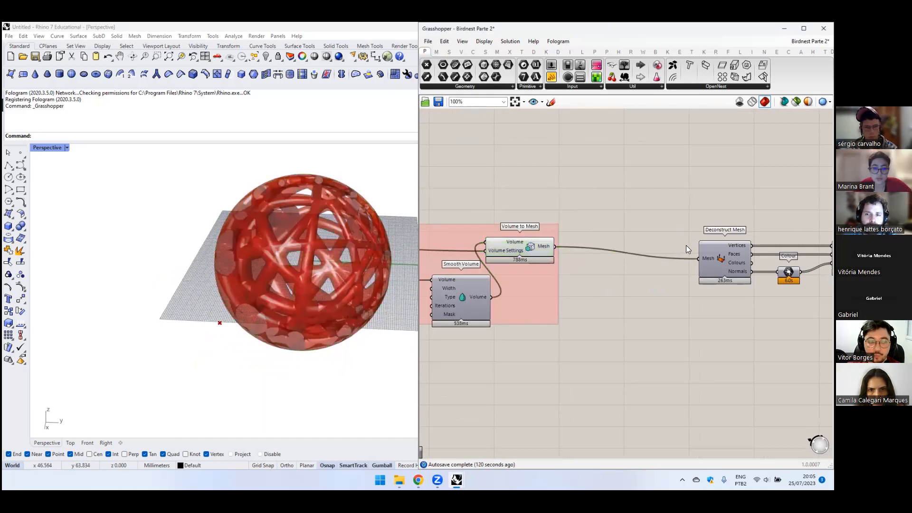
# - Move the Deconstruct Mesh component closer to Volume to Mesh and turn on its preview
pyautogui.moveTo(720, 252); pyautogui.dragTo(644, 245)
pyautogui.moveTo(631, 244); pyautogui.dragTo(459, 255, button='right')
pyautogui.middleClick(468, 261)
pyautogui.click(482, 244)
# - Turn off the preview of the Volume to Mesh component
pyautogui.moveTo(491, 208); pyautogui.dragTo(606, 228, button='right')
pyautogui.click(483, 270)
pyautogui.middleClick(483, 270)
pyautogui.click(505, 243)
pyautogui.click(605, 222)
# - Move the Colour component down and away from the wires between Deconstruct Mesh and Construct Mesh
pyautogui.moveTo(503, 239); pyautogui.dragTo(627, 236, button='right')
pyautogui.moveTo(691, 253); pyautogui.dragTo(594, 249, button='right')
pyautogui.scroll(2, 641, 253)
pyautogui.moveTo(741, 299); pyautogui.dragTo(643, 364)
# - Add a Panel fed by the Normals output of Deconstruct Mesh and place it below the Colour component
pyautogui.moveTo(572, 315); pyautogui.dragTo(583, 249, button='right')
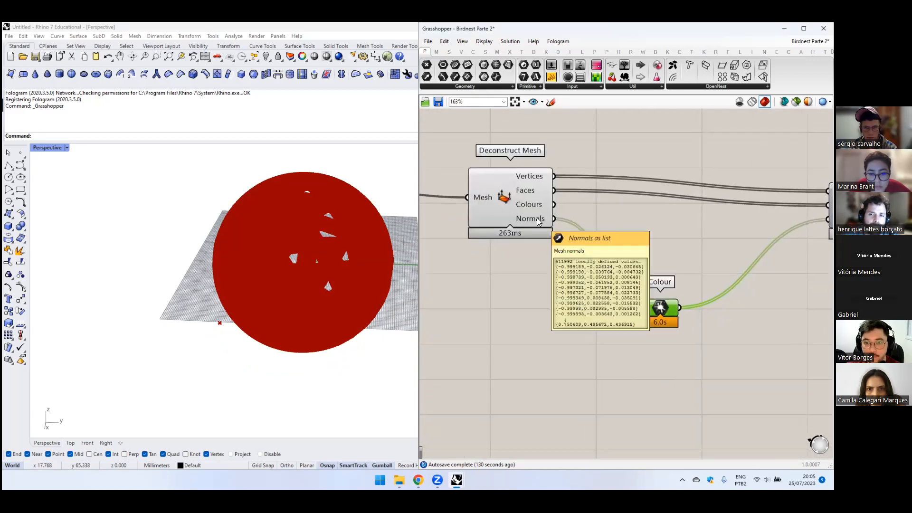
pyautogui.doubleClick(560, 333)
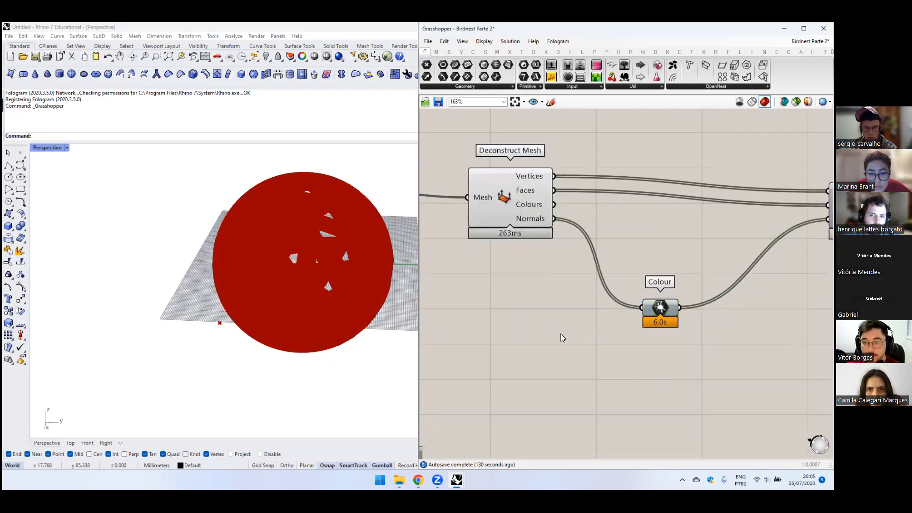
pyautogui.write('panel')
pyautogui.press('Return')
pyautogui.moveTo(554, 218); pyautogui.dragTo(503, 333)
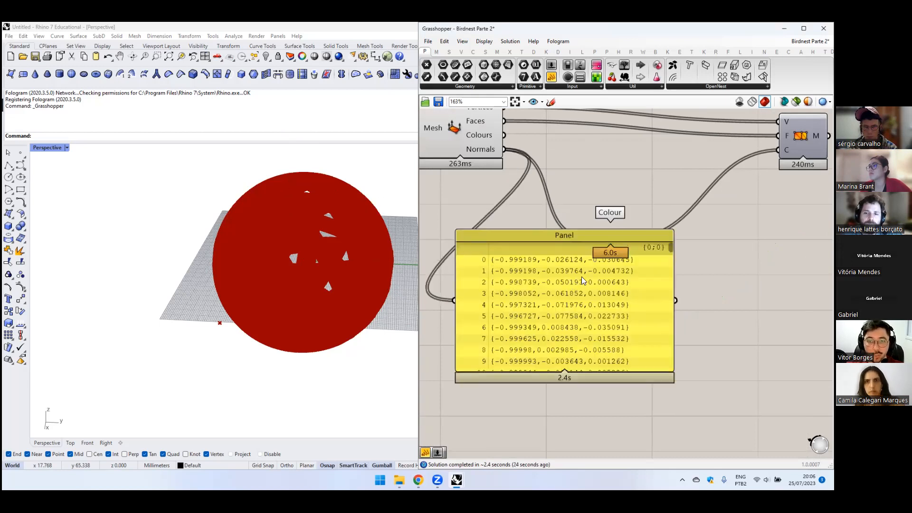
pyautogui.moveTo(559, 236); pyautogui.dragTo(552, 321)
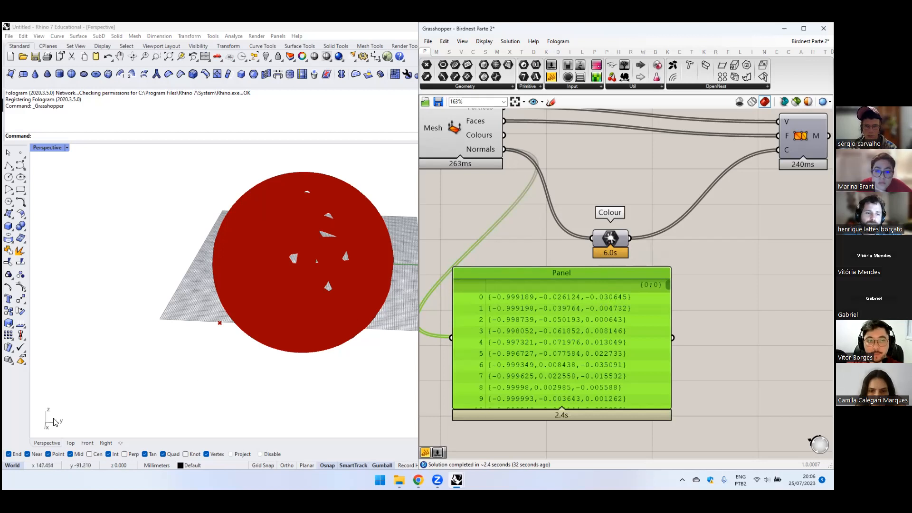
# - Turn off the preview of the Deconstruct Mesh component
pyautogui.click(473, 146)
pyautogui.middleClick(473, 146)
pyautogui.click(501, 125)
pyautogui.click(619, 169)
# - Move the normals Panel to the lower right of the Colour component, beneath Construct Mesh
pyautogui.scroll(-2, 620, 169)
pyautogui.moveTo(621, 169); pyautogui.dragTo(553, 271, button='right')
pyautogui.moveTo(682, 247); pyautogui.dragTo(684, 237)
pyautogui.click(543, 344)
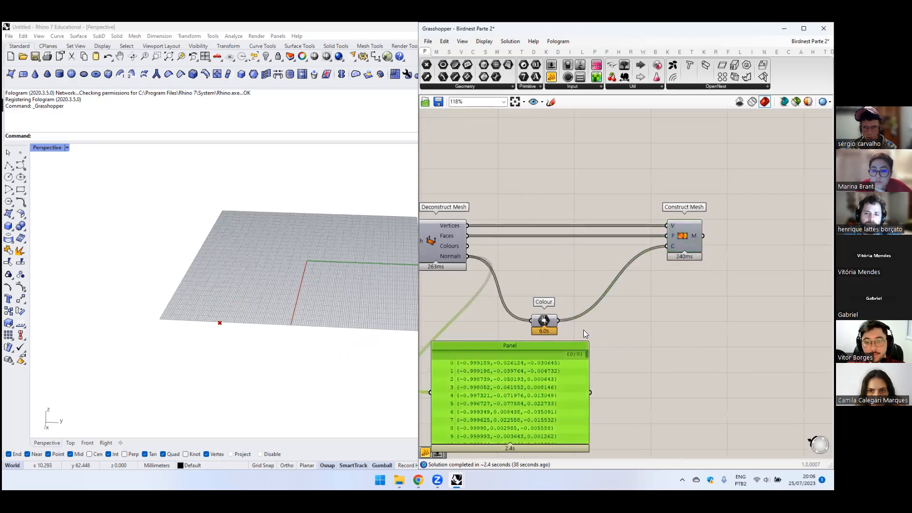
pyautogui.moveTo(543, 344); pyautogui.dragTo(701, 312)
pyautogui.click(490, 238)
# - Turn on the preview of the Construct Mesh component to show the normal-coloured mesh
pyautogui.click(445, 226)
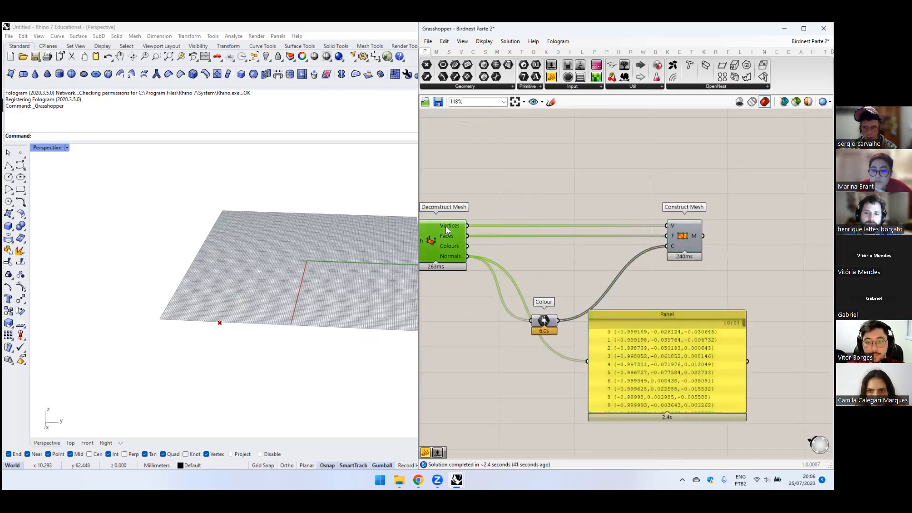
pyautogui.click(672, 233)
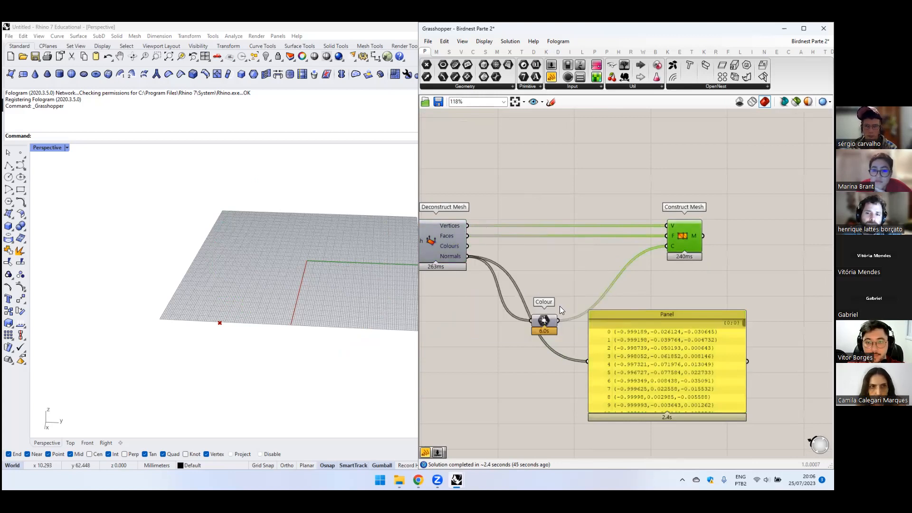
pyautogui.middleClick(691, 235)
pyautogui.click(707, 215)
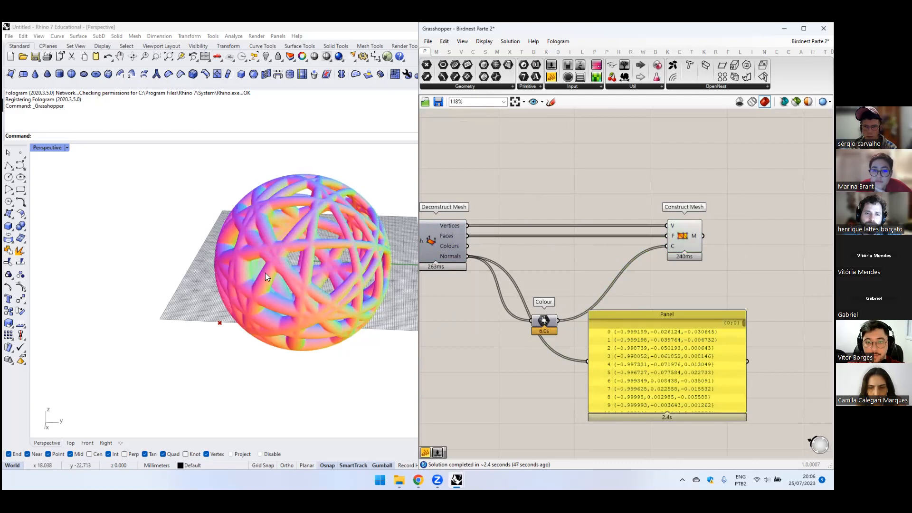
# - Examine the normal-coloured sphere from several angles, temporarily enlarging the model view
pyautogui.moveTo(330, 254); pyautogui.dragTo(316, 277, button='right')
pyautogui.scroll(-5, 279, 270)
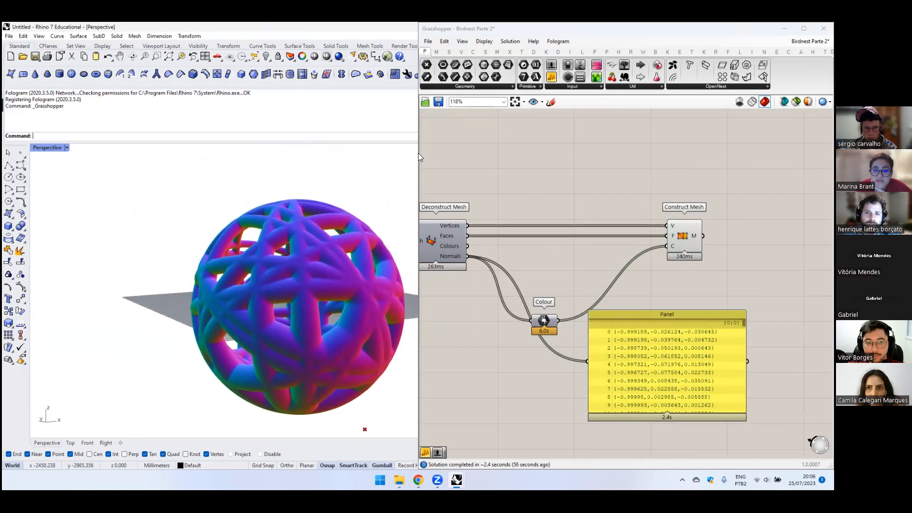
pyautogui.moveTo(418, 153); pyautogui.dragTo(573, 153)
pyautogui.moveTo(397, 238)
pyautogui.mouseDown(button='right')
pyautogui.moveTo(193, 377)
pyautogui.moveTo(204, 199)
pyautogui.moveTo(261, 393)
pyautogui.moveTo(370, 291)
pyautogui.moveTo(281, 275)
pyautogui.moveTo(417, 310)
pyautogui.moveTo(396, 306)
pyautogui.moveTo(405, 305)
pyautogui.mouseUp(button='right')
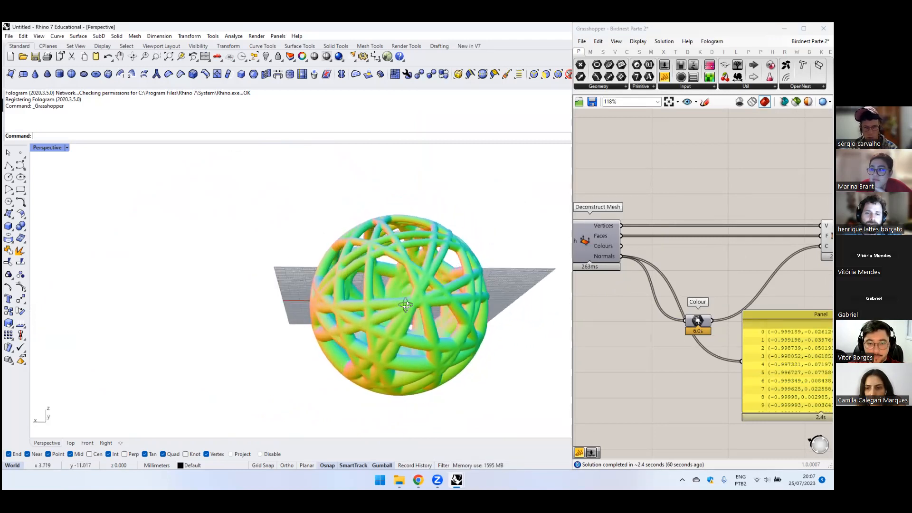
pyautogui.moveTo(349, 290)
pyautogui.mouseDown(button='right')
pyautogui.moveTo(344, 322)
pyautogui.moveTo(418, 315)
pyautogui.moveTo(440, 301)
pyautogui.moveTo(383, 261)
pyautogui.moveTo(367, 365)
pyautogui.moveTo(387, 155)
pyautogui.moveTo(427, 157)
pyautogui.mouseUp(button='right')
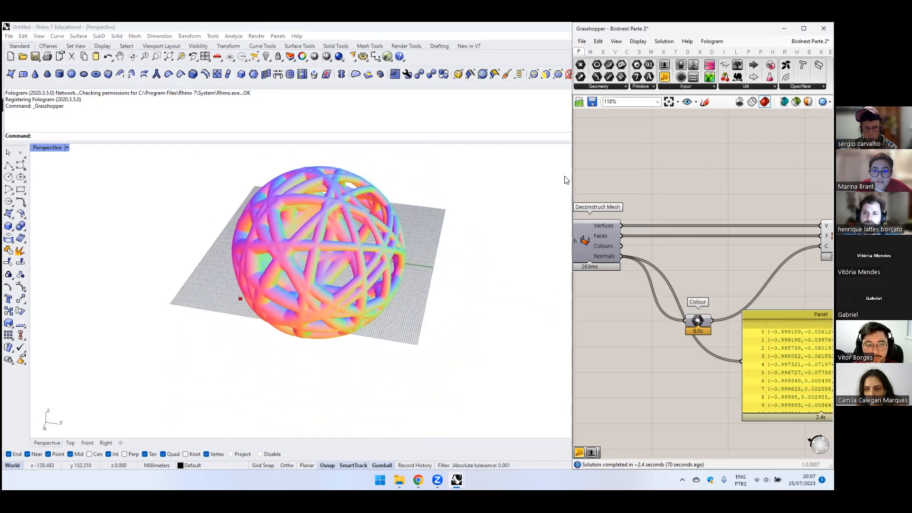
pyautogui.moveTo(570, 163); pyautogui.dragTo(445, 171)
# - Switch to the Esfera raio variavel Rhino window and disable the Grasshopper solver
pyautogui.click(456, 479)
pyautogui.click(403, 440)
pyautogui.scroll(-5, 630, 269)
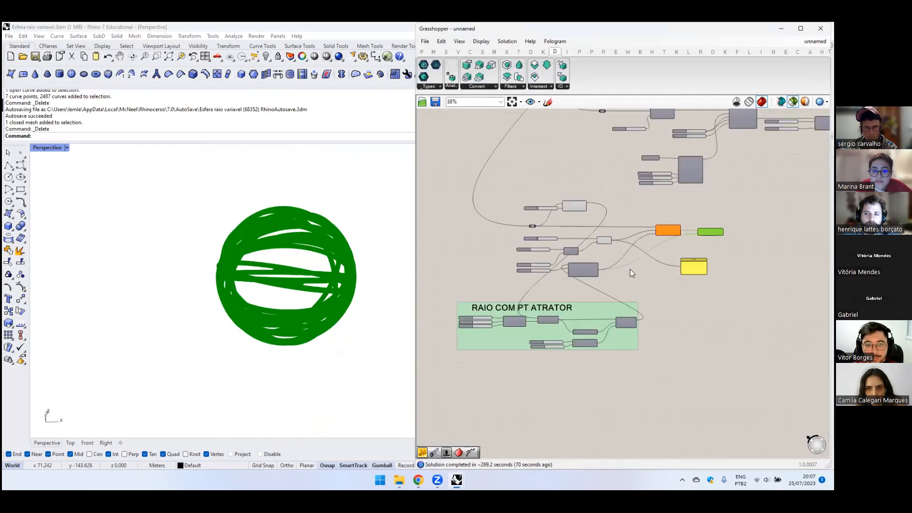
pyautogui.scroll(4, 629, 269)
pyautogui.click(681, 229)
pyautogui.middleClick(667, 270)
pyautogui.click(667, 295)
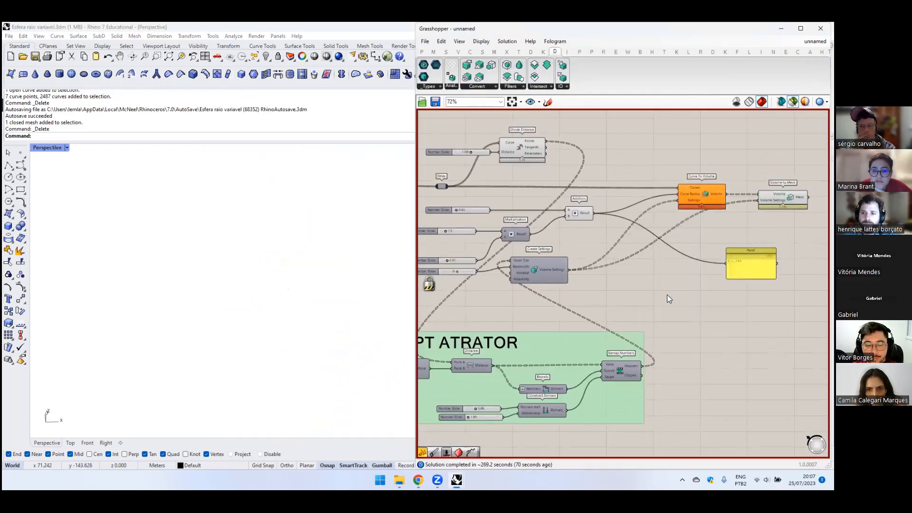
# - Move the Create Settings component to the right, away from its number sliders
pyautogui.moveTo(547, 269); pyautogui.dragTo(645, 269)
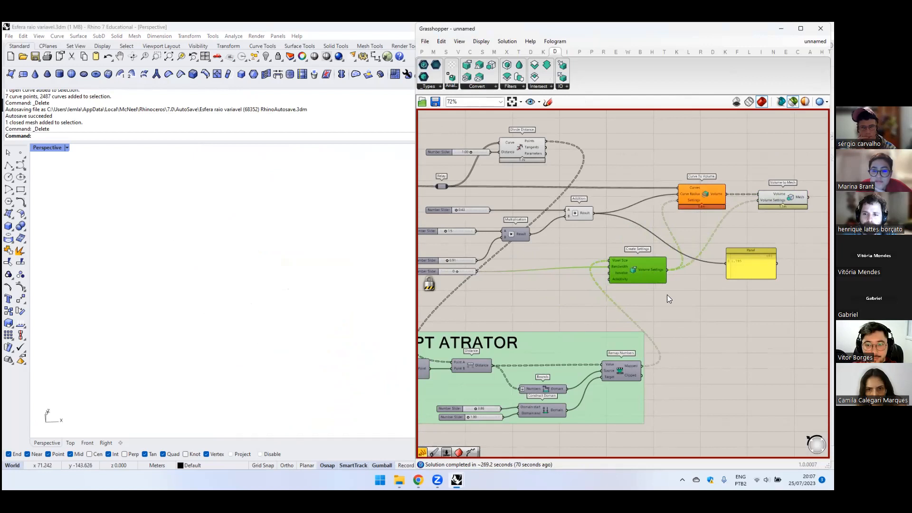
pyautogui.click(630, 244)
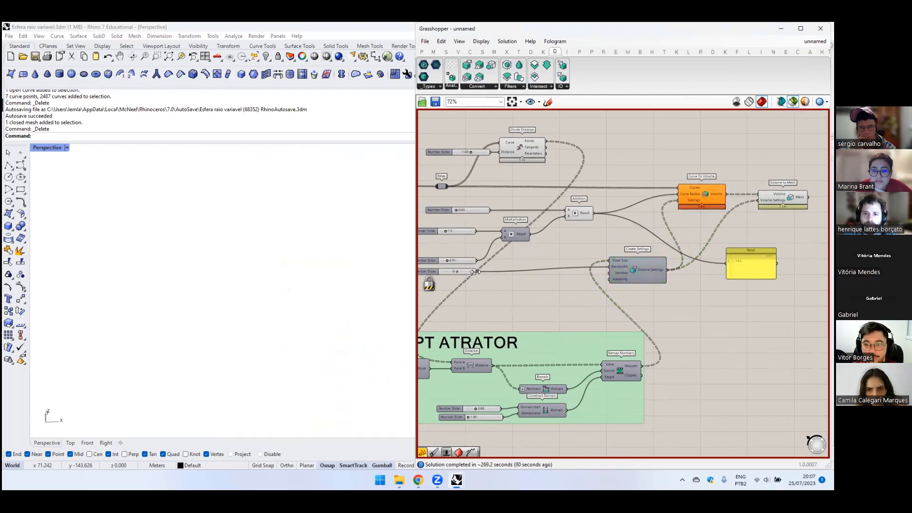
pyautogui.moveTo(643, 276); pyautogui.dragTo(589, 272)
# - Add a Points To Volume component and place it directly above Curve To Volume
pyautogui.moveTo(695, 237); pyautogui.dragTo(715, 338, button='right')
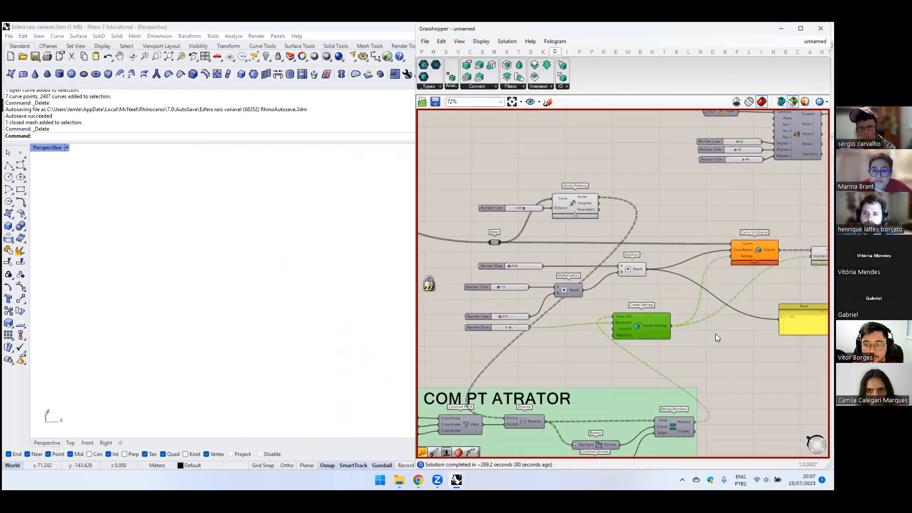
pyautogui.moveTo(694, 418); pyautogui.dragTo(700, 339, button='right')
pyautogui.doubleClick(700, 338)
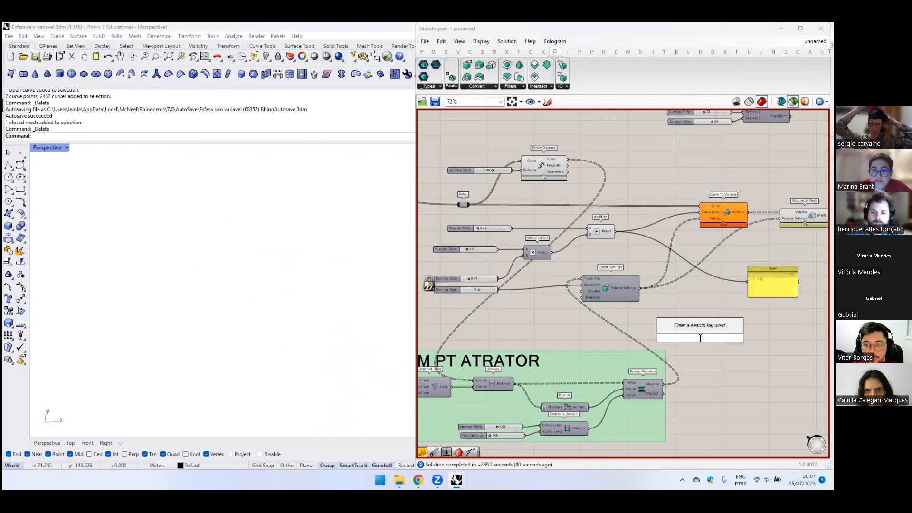
pyautogui.write('point to vol')
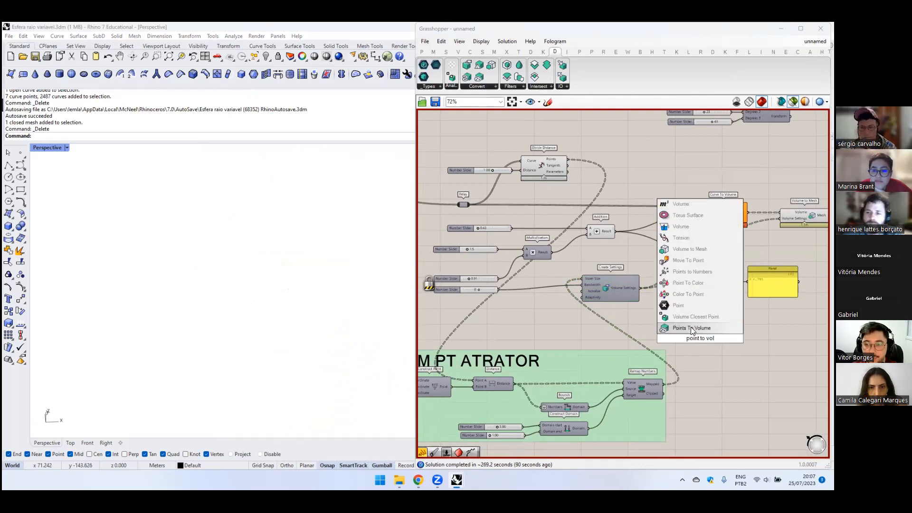
pyautogui.press('Return')
pyautogui.moveTo(701, 333); pyautogui.dragTo(725, 193)
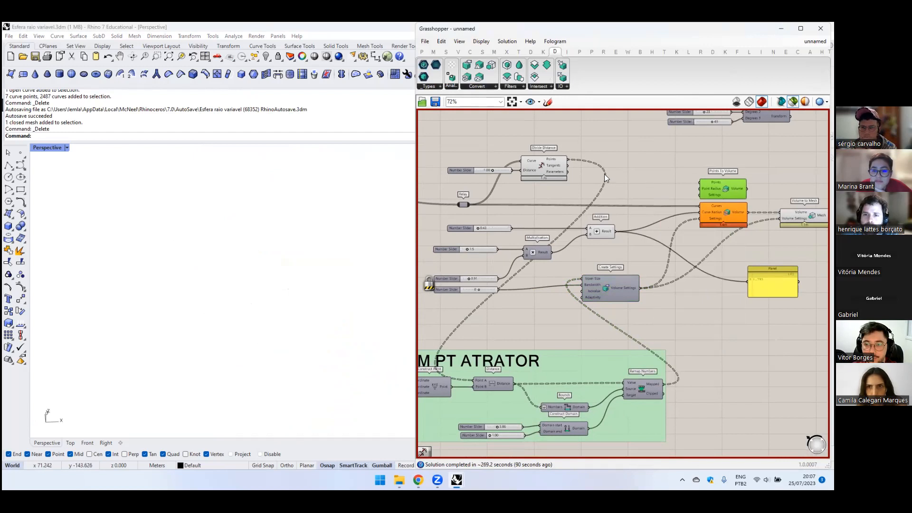
pyautogui.click(717, 206)
pyautogui.click(648, 183)
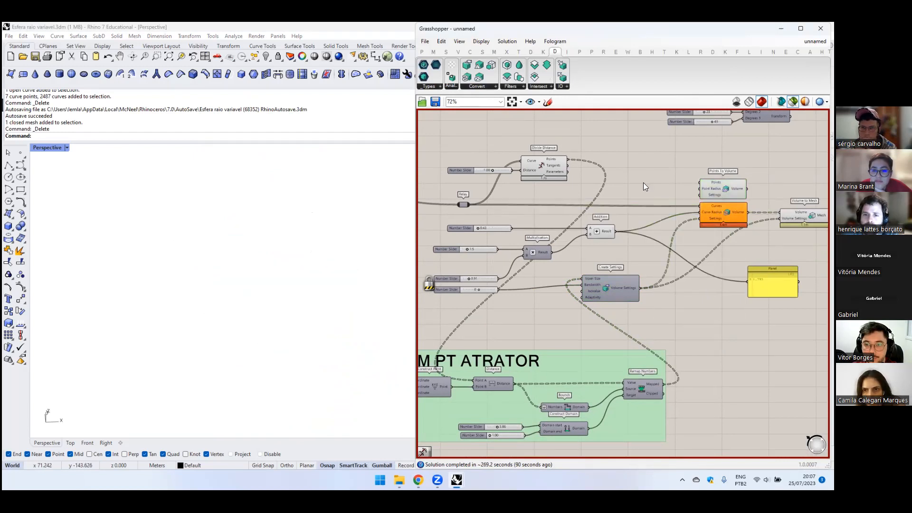
# - Wire the Divide Distance points, Addition result and volume settings into Points To Volume, and delete Curve To Volume
pyautogui.moveTo(615, 231); pyautogui.dragTo(703, 190)
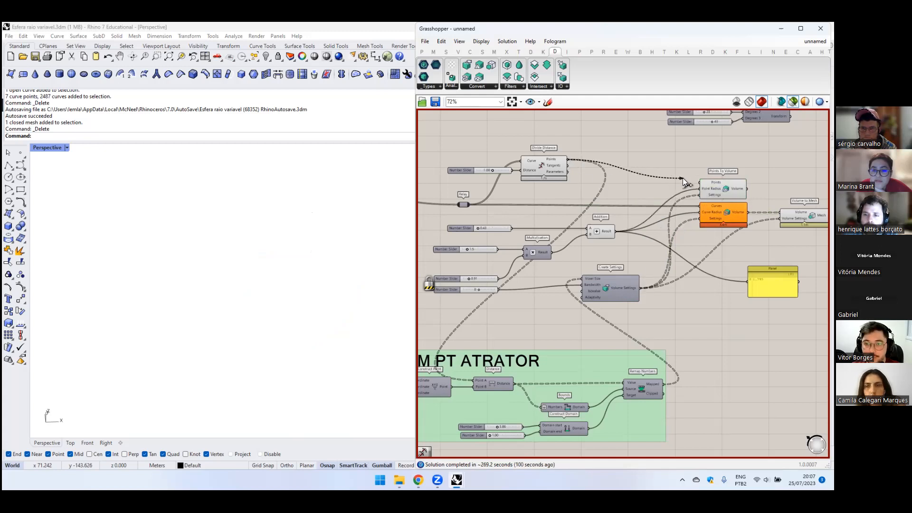
pyautogui.click(725, 206)
pyautogui.moveTo(719, 205); pyautogui.dragTo(674, 206, button='right')
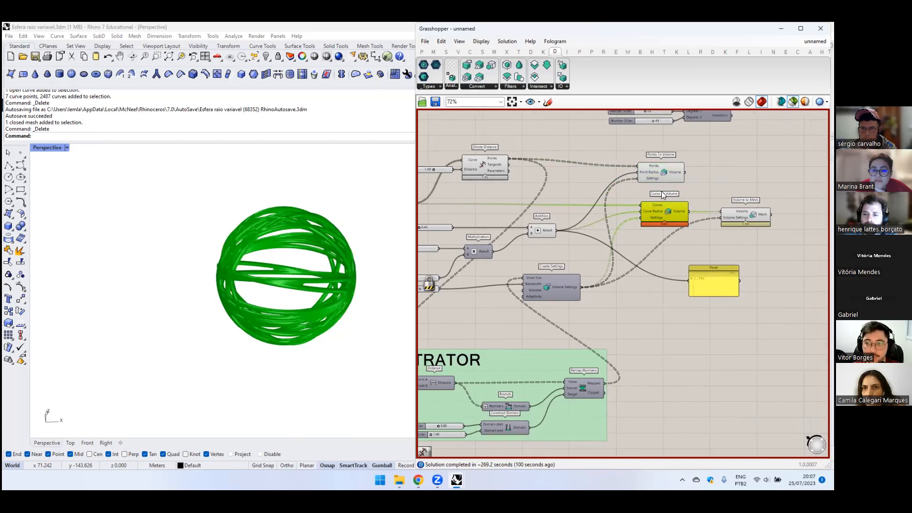
pyautogui.press('Delete')
# - Rearrange Points To Volume, Create Settings and Volume to Mesh, and connect the Points To Volume output to Volume to Mesh
pyautogui.moveTo(664, 173); pyautogui.dragTo(663, 164)
pyautogui.moveTo(567, 283); pyautogui.dragTo(662, 234)
pyautogui.moveTo(753, 214); pyautogui.dragTo(781, 231)
pyautogui.click(698, 225)
# - Shift the Addition component, its number slider and the Create Settings component slightly to the left
pyautogui.moveTo(535, 260); pyautogui.dragTo(650, 236, button='right')
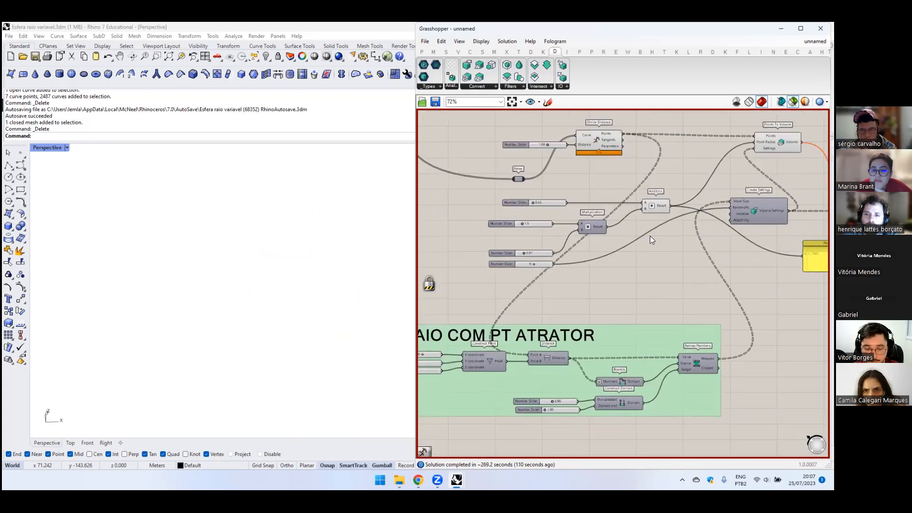
pyautogui.moveTo(549, 201); pyautogui.dragTo(529, 204)
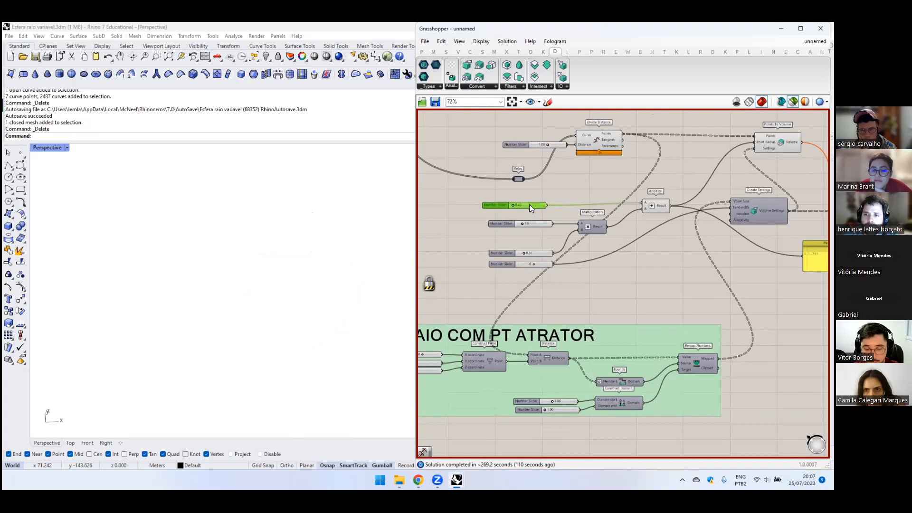
pyautogui.moveTo(652, 209)
pyautogui.mouseDown()
pyautogui.moveTo(639, 212)
pyautogui.moveTo(642, 245)
pyautogui.moveTo(637, 214)
pyautogui.mouseUp()
pyautogui.moveTo(713, 227); pyautogui.dragTo(630, 230, button='right')
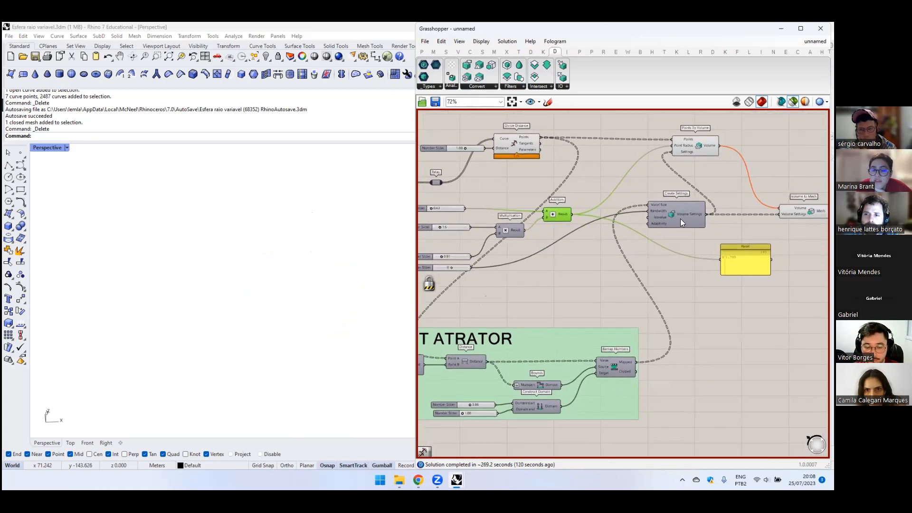
pyautogui.moveTo(710, 167); pyautogui.dragTo(671, 170, button='right')
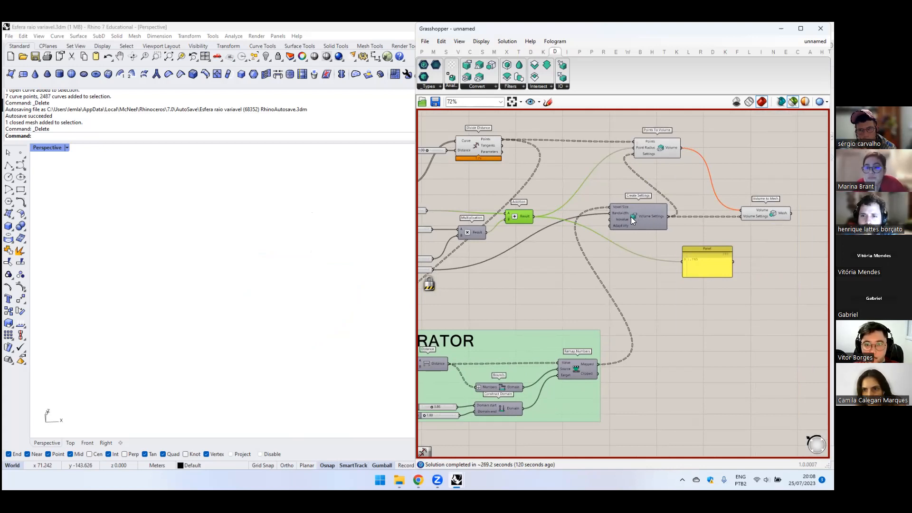
pyautogui.moveTo(631, 216); pyautogui.dragTo(623, 223)
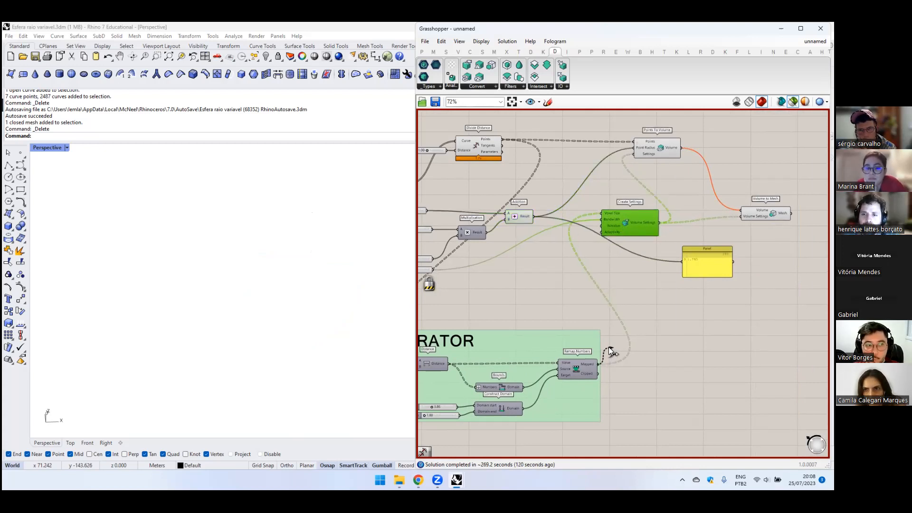
# - Connect the Remap Numbers mapped output to the Points To Volume radius and the Multiplication result to the Create Settings voxel size
pyautogui.moveTo(601, 367); pyautogui.dragTo(609, 319)
pyautogui.scroll(-4, 625, 250)
pyautogui.moveTo(628, 246); pyautogui.dragTo(630, 241)
pyautogui.scroll(-1, 681, 228)
pyautogui.moveTo(706, 198); pyautogui.dragTo(620, 264)
pyautogui.moveTo(642, 244); pyautogui.dragTo(601, 266)
pyautogui.click(636, 255)
pyautogui.scroll(4, 636, 255)
pyautogui.moveTo(598, 383); pyautogui.dragTo(717, 164)
pyautogui.moveTo(577, 259)
pyautogui.mouseDown()
pyautogui.moveTo(593, 264)
pyautogui.moveTo(565, 258)
pyautogui.mouseUp()
pyautogui.moveTo(479, 260); pyautogui.dragTo(609, 252, button='right')
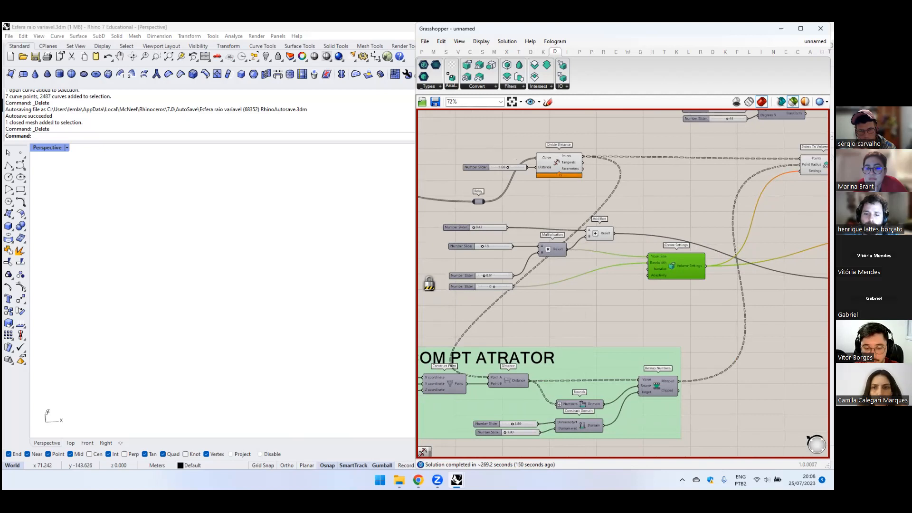
# - Switch back to the Rhino window containing the Birdnest Parte 2 definition
pyautogui.moveTo(456, 480)
pyautogui.click(502, 428)
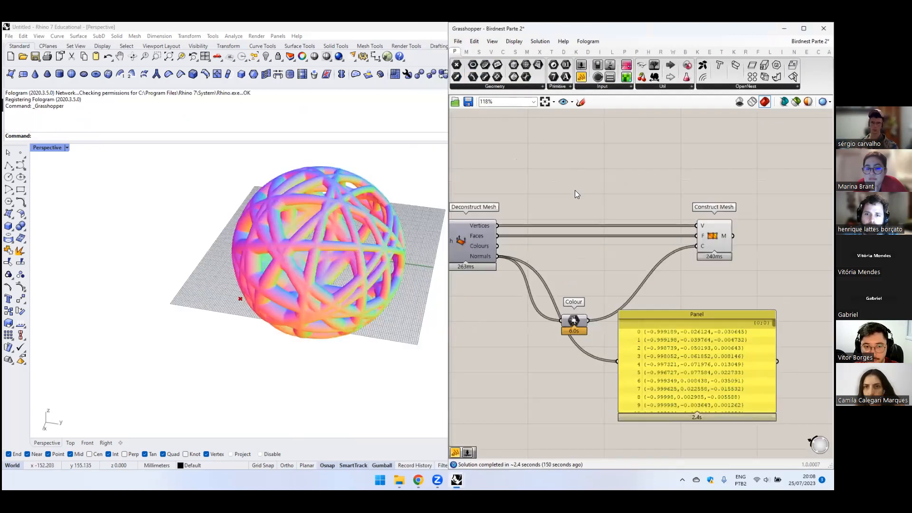
# - Examine how Points To Volume, Smooth Volume and Volume to Mesh are wired in the DENDRO PONTOS group of Birdnest Parte 2
pyautogui.scroll(-5, 575, 193)
pyautogui.scroll(-4, 612, 246)
pyautogui.scroll(8, 690, 274)
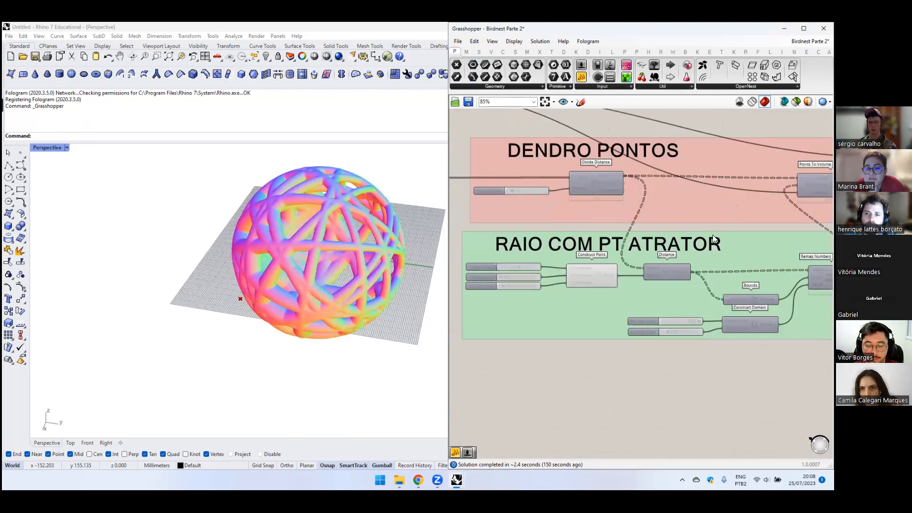
pyautogui.moveTo(804, 233); pyautogui.dragTo(667, 271, button='right')
pyautogui.scroll(-1, 676, 257)
pyautogui.moveTo(699, 242); pyautogui.dragTo(674, 247, button='right')
pyautogui.moveTo(674, 247); pyautogui.dragTo(699, 246)
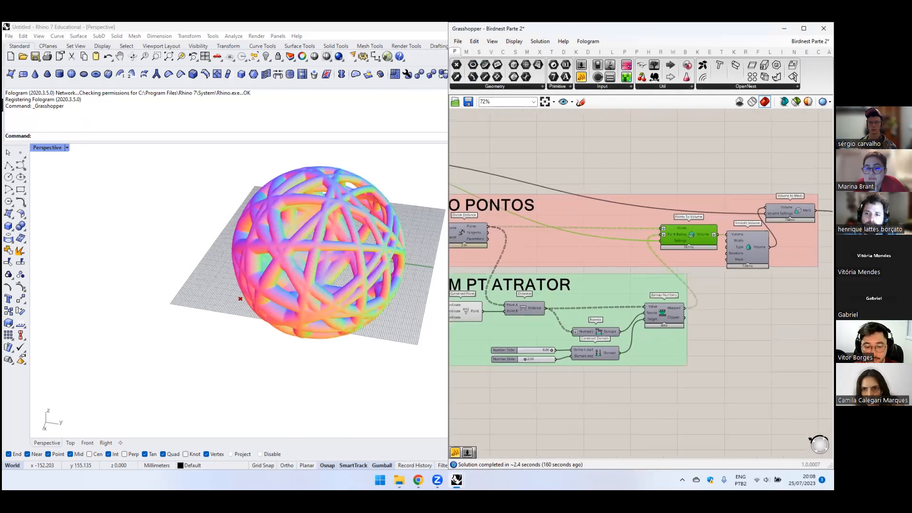
pyautogui.moveTo(723, 244); pyautogui.dragTo(697, 245, button='right')
pyautogui.keyDown('shift'); pyautogui.click(720, 245); pyautogui.keyUp('shift')
pyautogui.keyDown('shift'); pyautogui.click(762, 212); pyautogui.keyUp('shift')
pyautogui.moveTo(749, 291); pyautogui.dragTo(660, 295, button='right')
pyautogui.moveTo(636, 244); pyautogui.dragTo(654, 244)
# - Return to the Esfera raio variavel definition and undo the removal of the Create Settings component
pyautogui.click(709, 243)
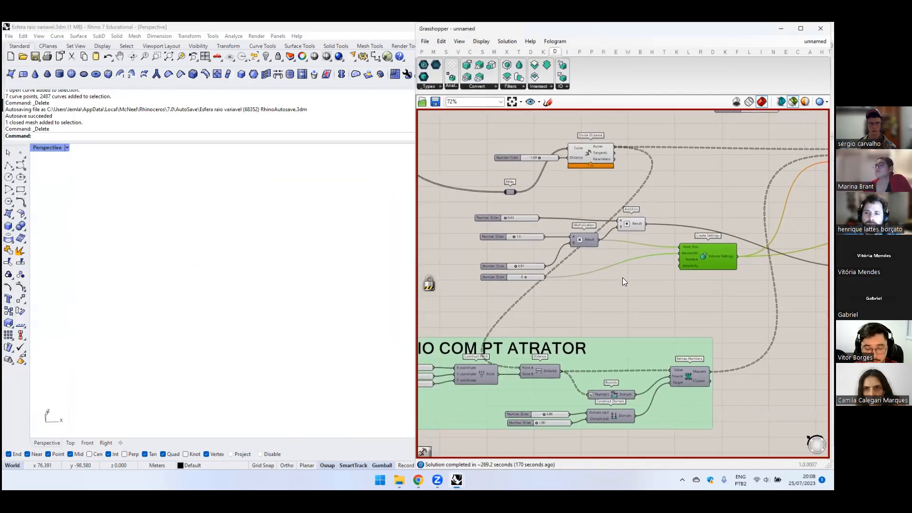
pyautogui.click(608, 250)
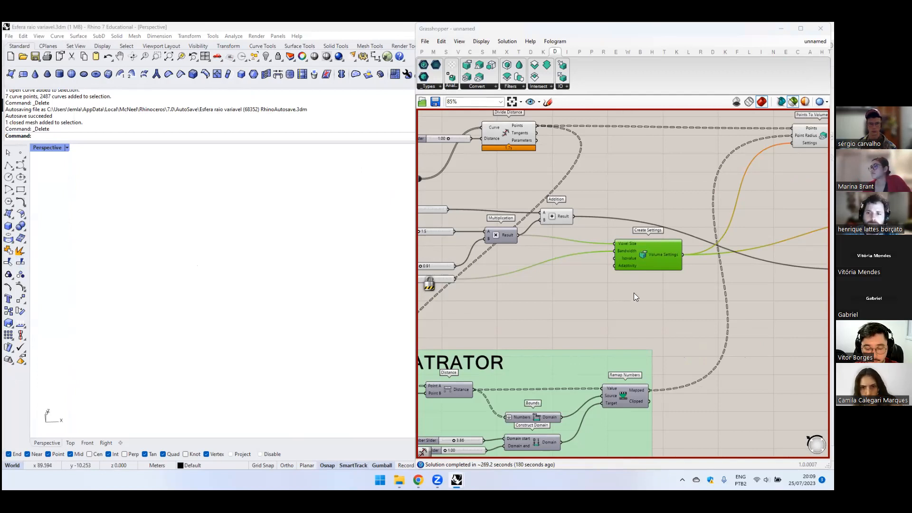
pyautogui.moveTo(582, 273); pyautogui.dragTo(571, 250, button='right')
pyautogui.scroll(-4, 579, 259)
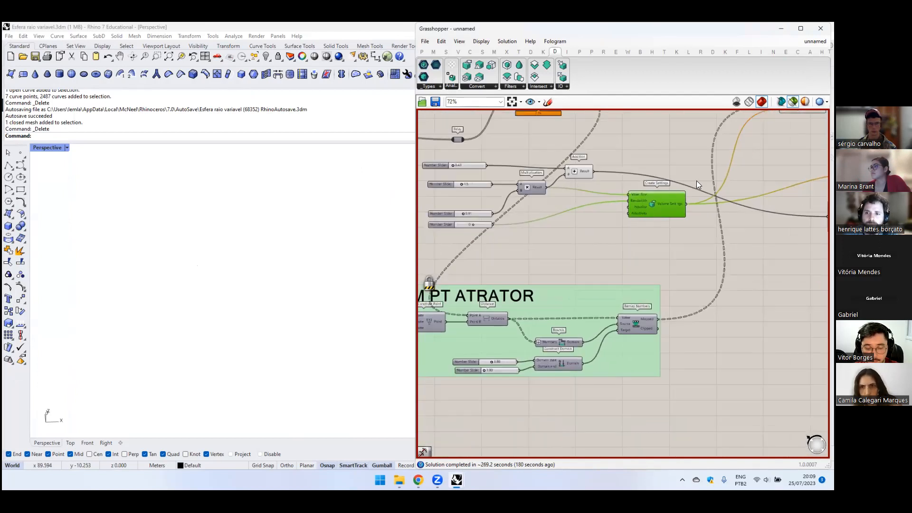
pyautogui.moveTo(618, 210); pyautogui.dragTo(539, 271, button='right')
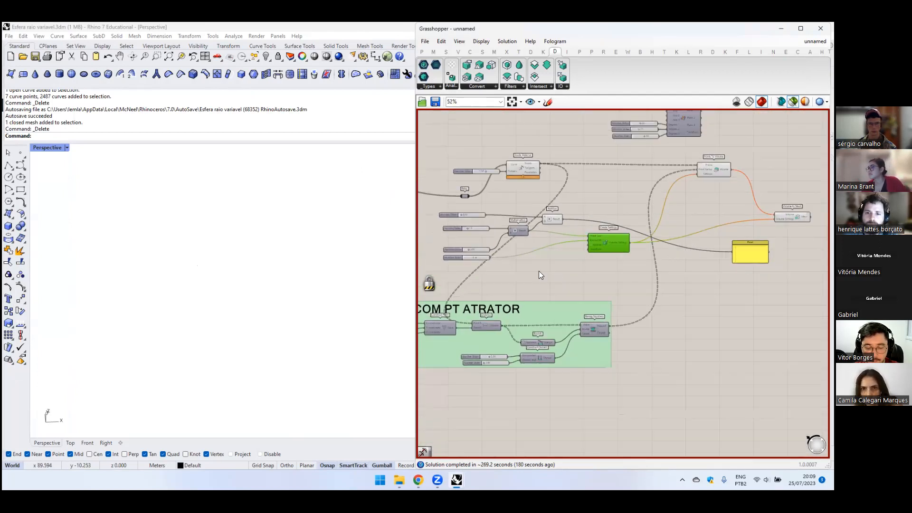
pyautogui.scroll(1, 611, 299)
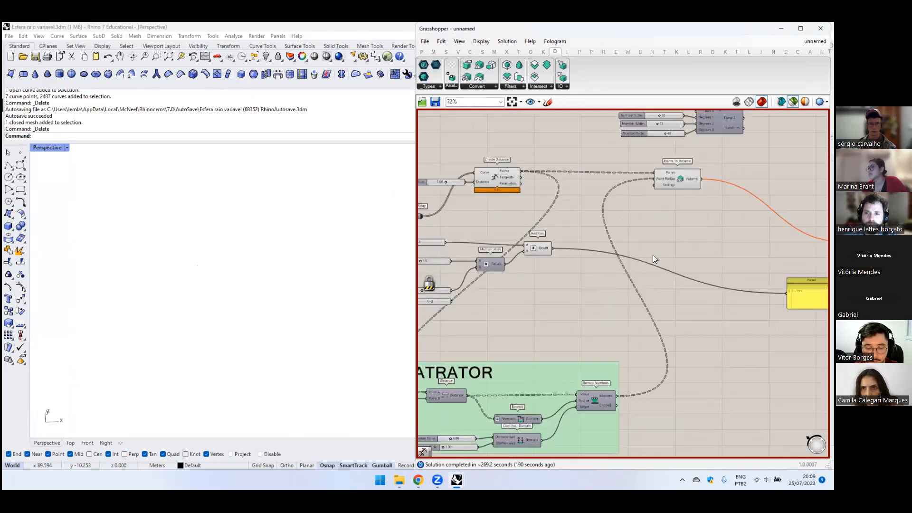
pyautogui.scroll(1, 661, 250)
pyautogui.hotkey('ctrl', 'z')
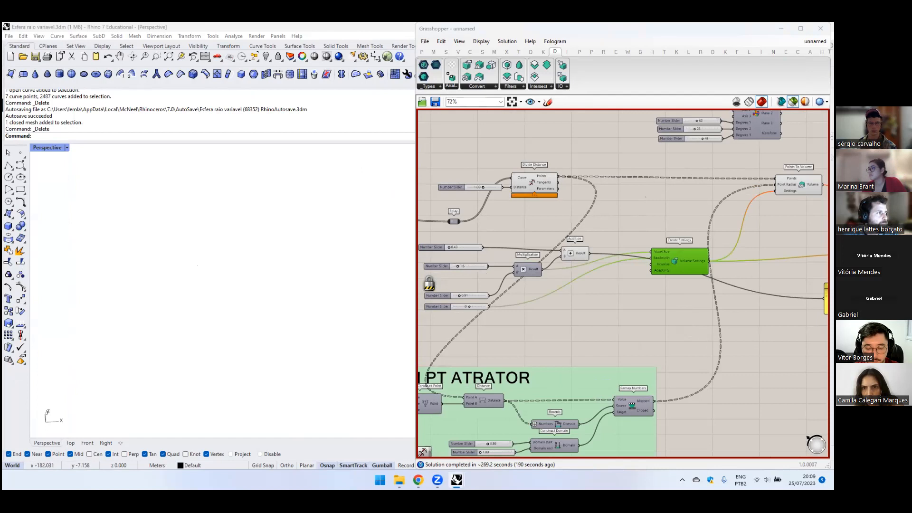
# - Move the Create Settings component slightly lower on the canvas, clear of the Addition result wire
pyautogui.moveTo(552, 265); pyautogui.dragTo(491, 254, button='right')
pyautogui.moveTo(615, 278); pyautogui.dragTo(623, 321, button='right')
pyautogui.scroll(1, 565, 304)
pyautogui.click(598, 275)
pyautogui.moveTo(593, 280); pyautogui.dragTo(584, 301)
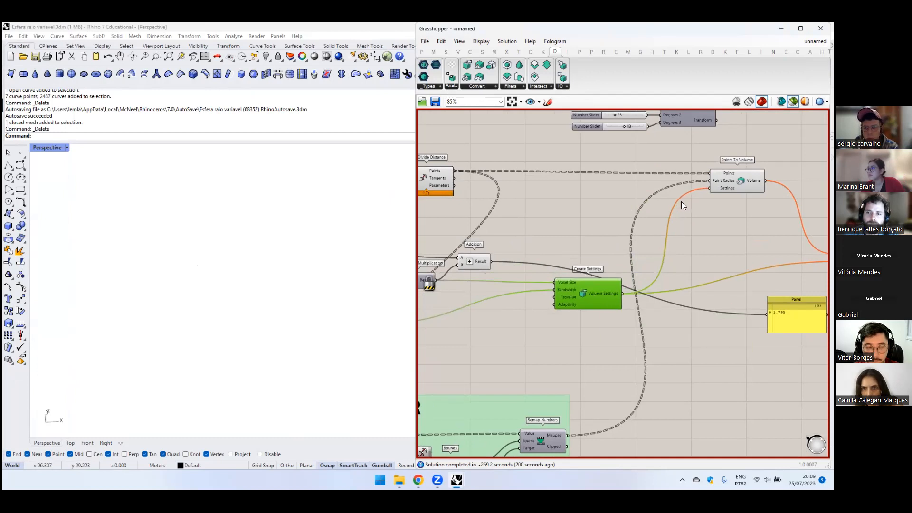
# - Enable the global Grasshopper solver and check the message on the Points To Volume component
pyautogui.scroll(-3, 567, 340)
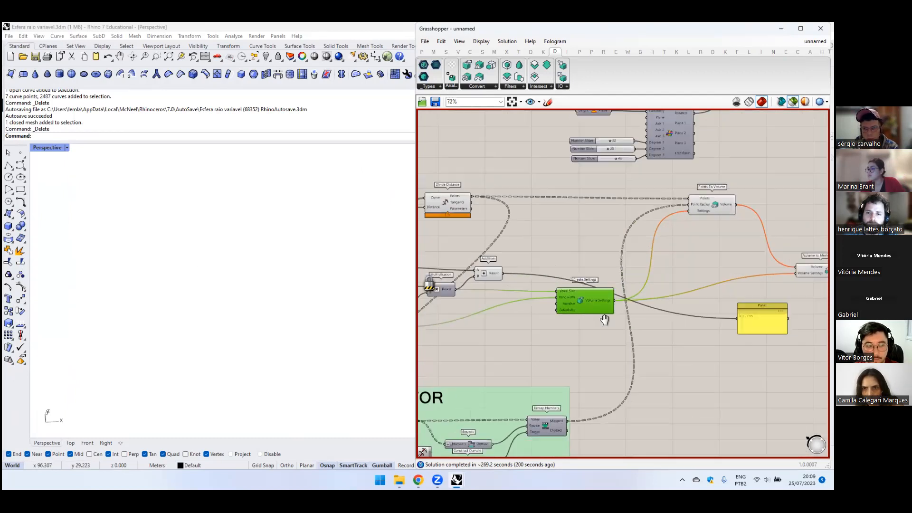
pyautogui.moveTo(625, 274); pyautogui.dragTo(677, 243, button='right')
pyautogui.click(557, 194)
pyautogui.moveTo(556, 195); pyautogui.dragTo(468, 195, button='right')
pyautogui.middleClick(629, 250)
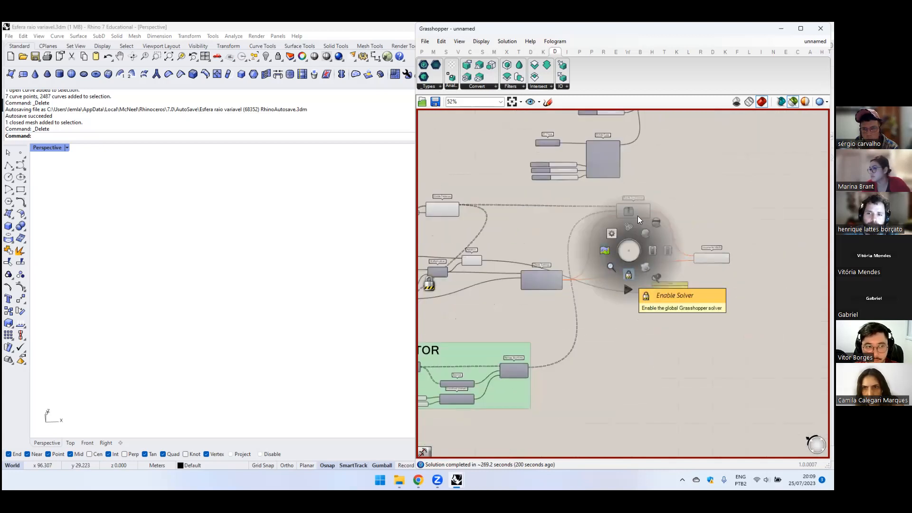
pyautogui.scroll(3, 657, 216)
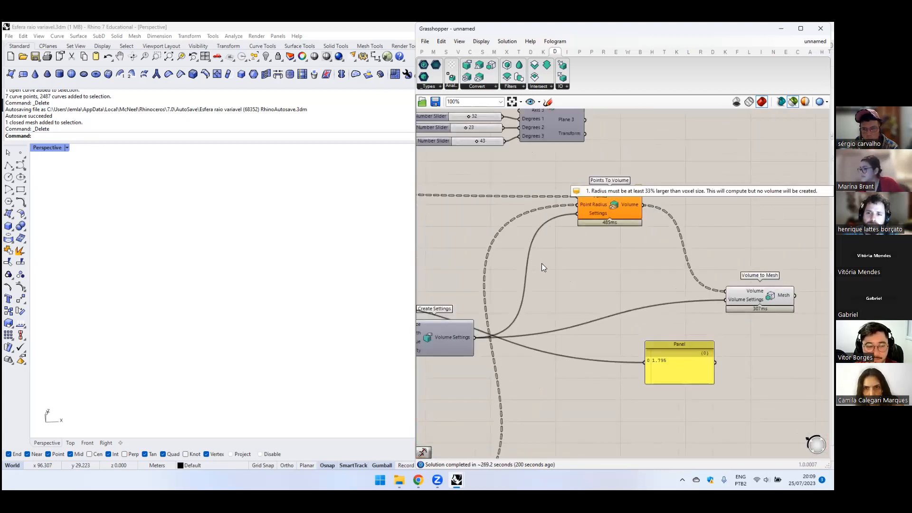
pyautogui.moveTo(512, 212); pyautogui.dragTo(637, 203, button='right')
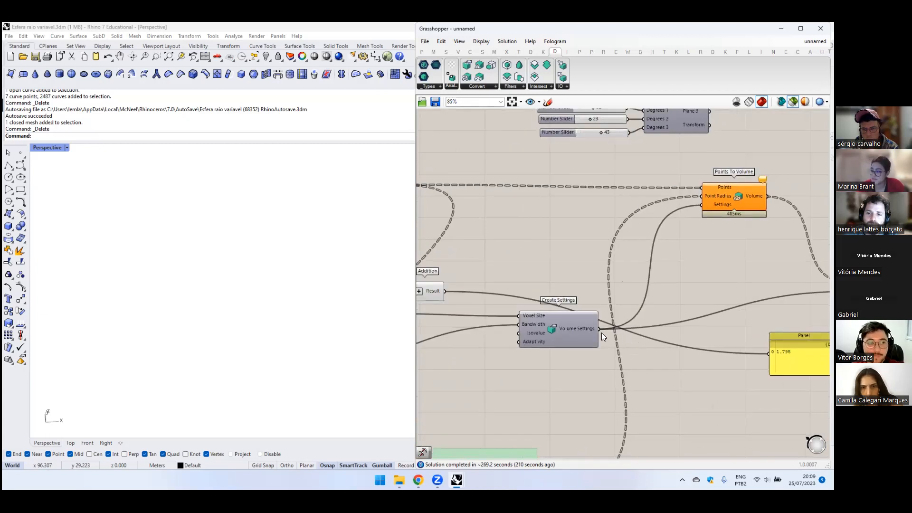
# - Shift the four number sliders together with the Multiplication and Addition components slightly closer to Create Settings
pyautogui.scroll(-3, 599, 328)
pyautogui.moveTo(485, 262); pyautogui.dragTo(502, 166, button='right')
pyautogui.scroll(4, 597, 265)
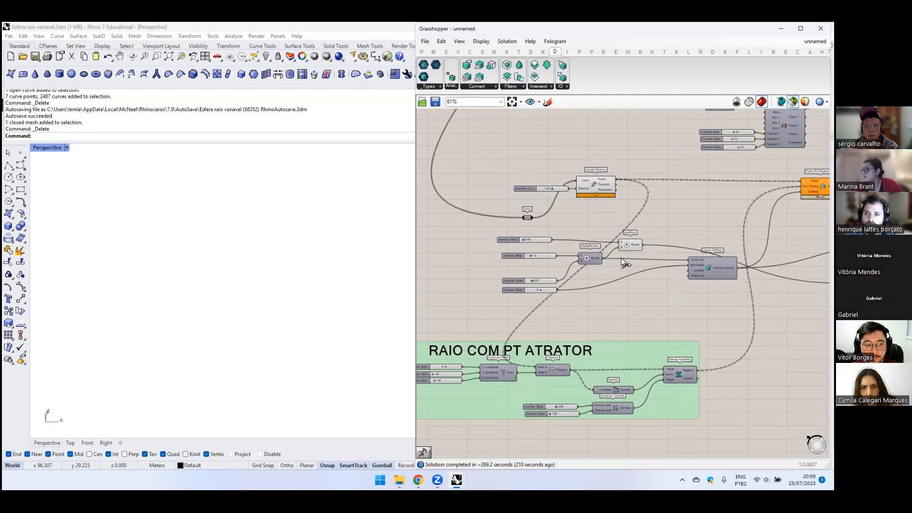
pyautogui.moveTo(616, 270); pyautogui.dragTo(567, 288, button='right')
pyautogui.moveTo(527, 333); pyautogui.dragTo(595, 219, button='right')
pyautogui.moveTo(465, 267); pyautogui.dragTo(496, 317, button='right')
pyautogui.scroll(1, 561, 248)
pyautogui.moveTo(625, 214); pyautogui.dragTo(582, 214, button='right')
pyautogui.moveTo(442, 186); pyautogui.dragTo(670, 234)
pyautogui.moveTo(617, 219); pyautogui.dragTo(670, 211)
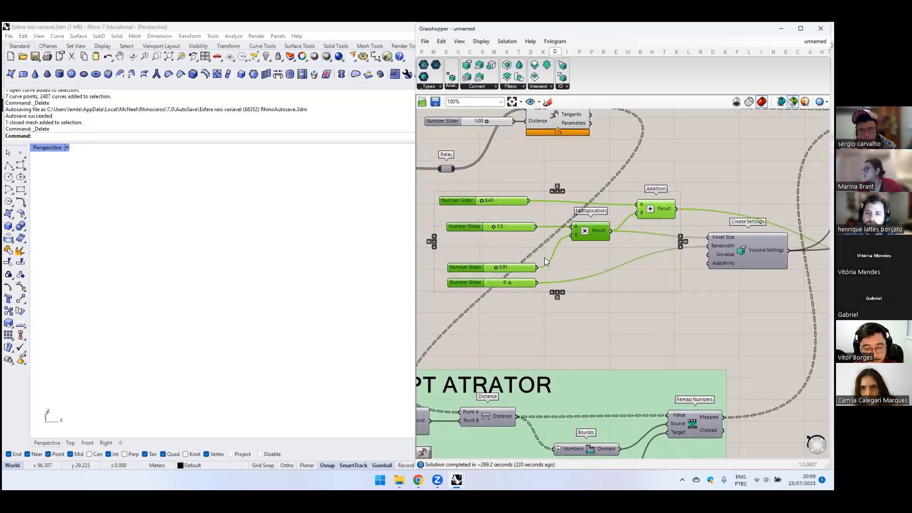
# - Move the 1.5 slider lower and connect the 0.91 slider to the Create Settings voxel size in place of the Multiplication result
pyautogui.click(518, 244)
pyautogui.click(597, 232)
pyautogui.moveTo(532, 224); pyautogui.dragTo(708, 237)
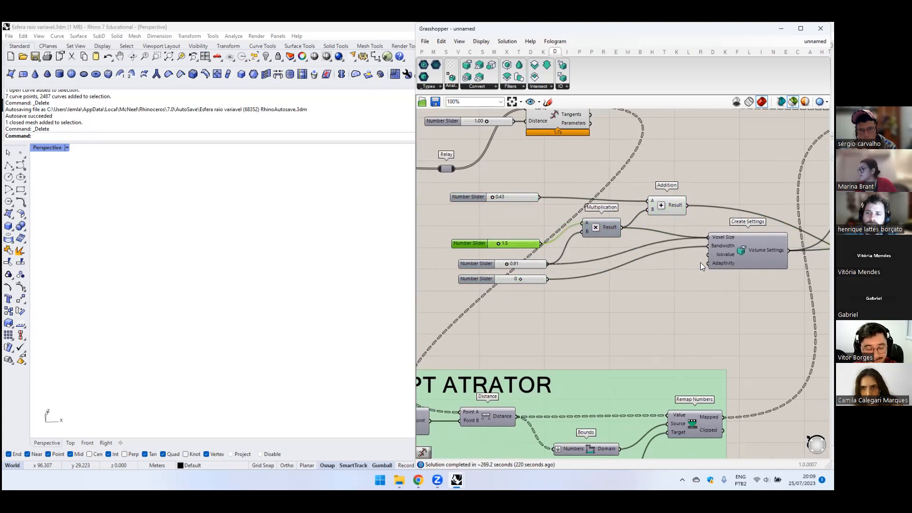
pyautogui.click(647, 287)
pyautogui.scroll(-2, 604, 284)
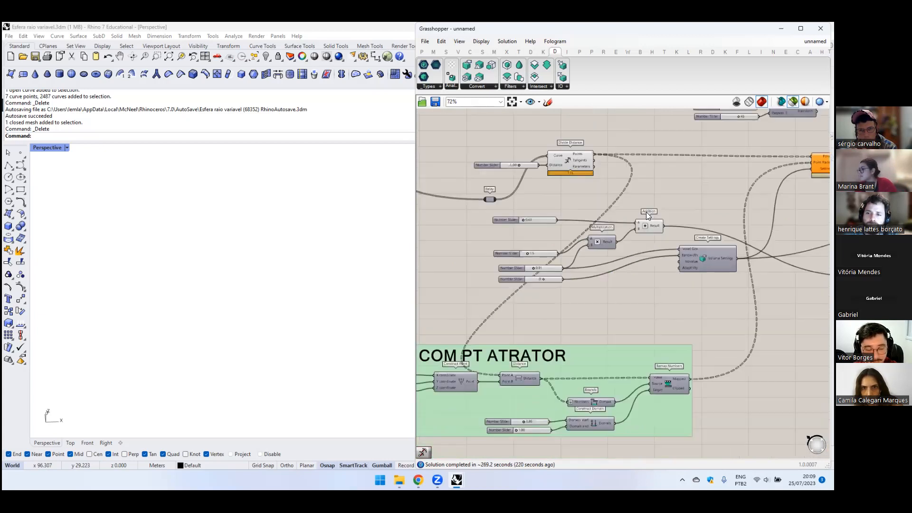
pyautogui.scroll(-1, 604, 284)
pyautogui.moveTo(605, 284); pyautogui.dragTo(568, 275, button='right')
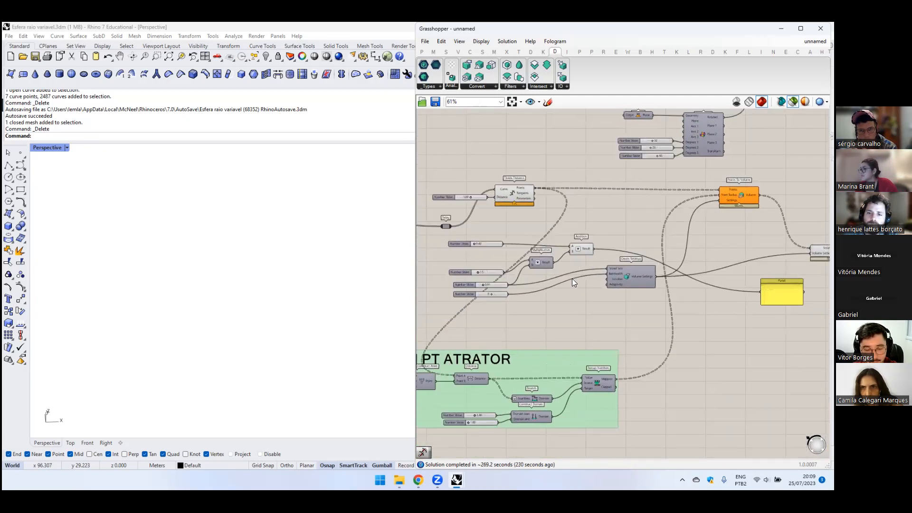
# - Lower the number slider feeding the voxel size to 0.27
pyautogui.scroll(1, 567, 272)
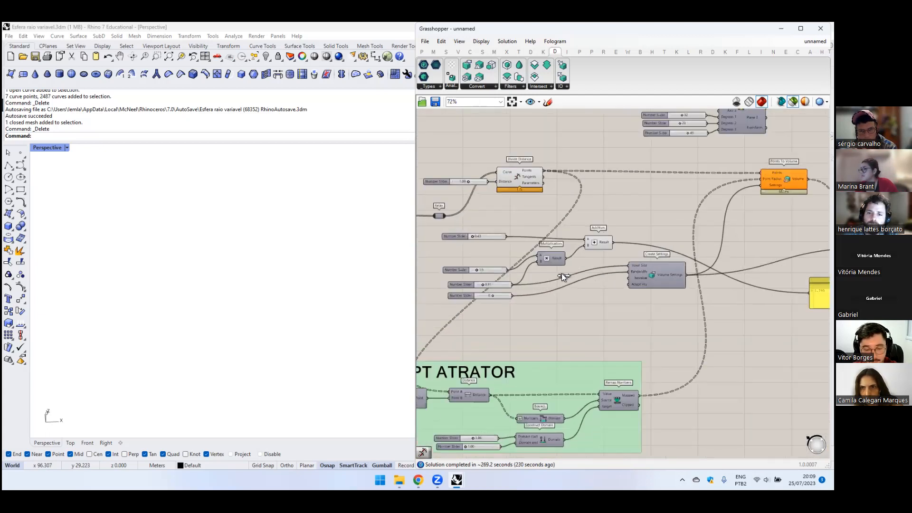
pyautogui.scroll(3, 562, 276)
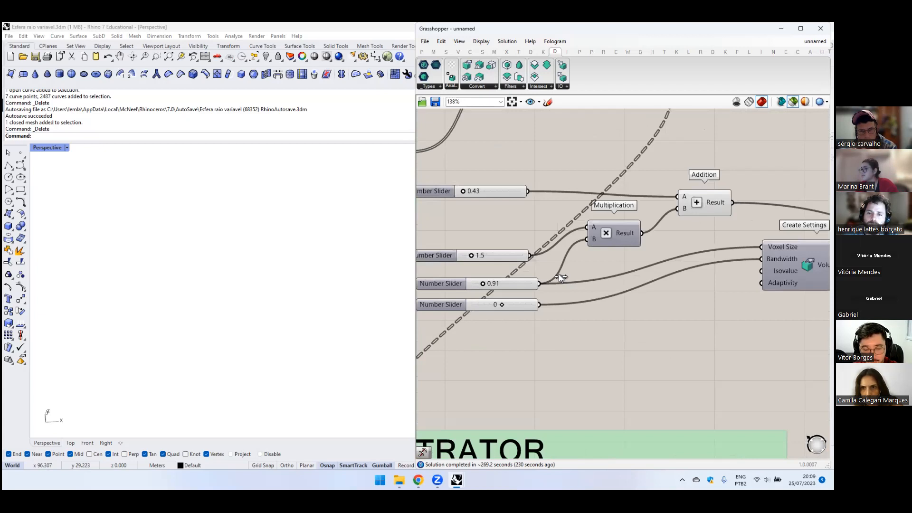
pyautogui.scroll(1, 558, 274)
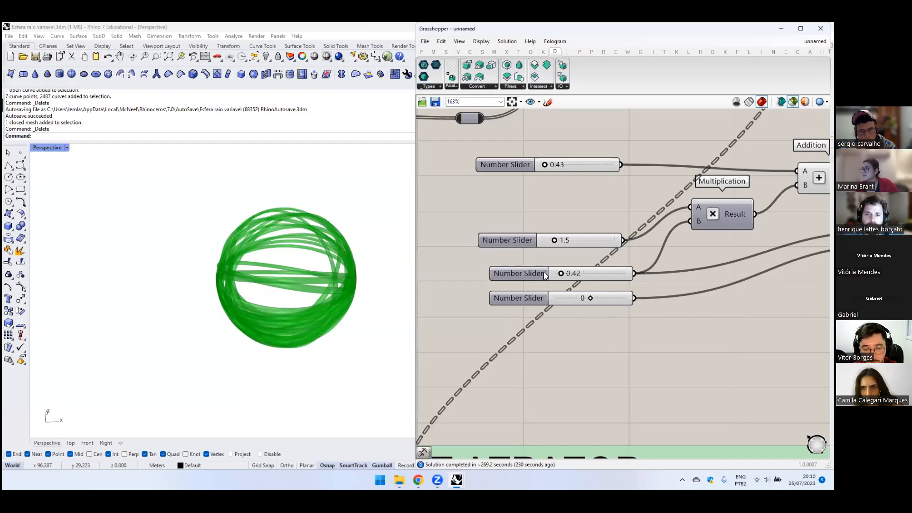
pyautogui.scroll(-4, 677, 267)
# - Turn off the option that draws the preview for selected objects only
pyautogui.moveTo(779, 209); pyautogui.dragTo(536, 225, button='right')
pyautogui.scroll(-3, 592, 199)
pyautogui.moveTo(757, 229); pyautogui.dragTo(764, 243)
pyautogui.click(793, 102)
pyautogui.click(658, 260)
# - Hide the preview of the upstream components so only the Volume to Mesh result is displayed, and inspect the sphere
pyautogui.scroll(-3, 657, 260)
pyautogui.moveTo(658, 260); pyautogui.dragTo(743, 257, button='right')
pyautogui.moveTo(578, 177); pyautogui.dragTo(774, 320)
pyautogui.middleClick(759, 202)
pyautogui.click(784, 184)
pyautogui.click(802, 280)
pyautogui.moveTo(804, 269); pyautogui.dragTo(661, 295, button='right')
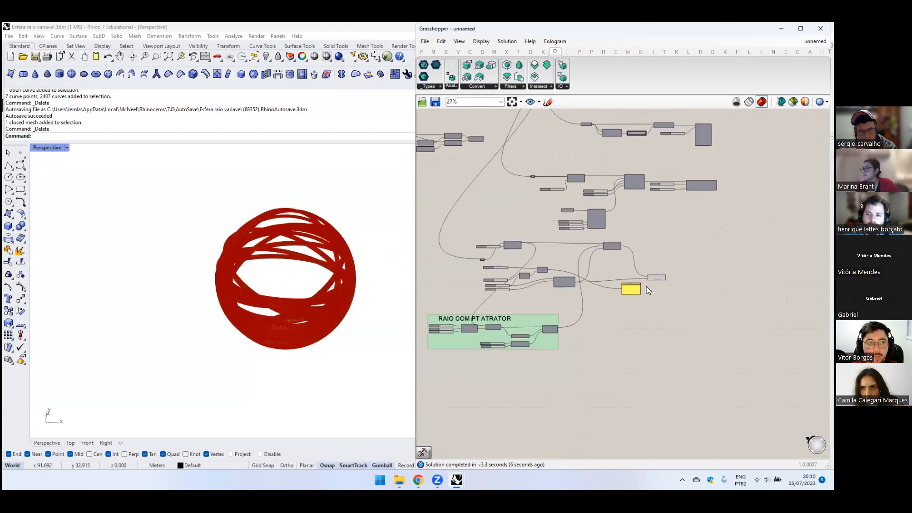
pyautogui.moveTo(330, 252); pyautogui.dragTo(329, 290, button='right')
pyautogui.scroll(5, 667, 278)
pyautogui.click(633, 276)
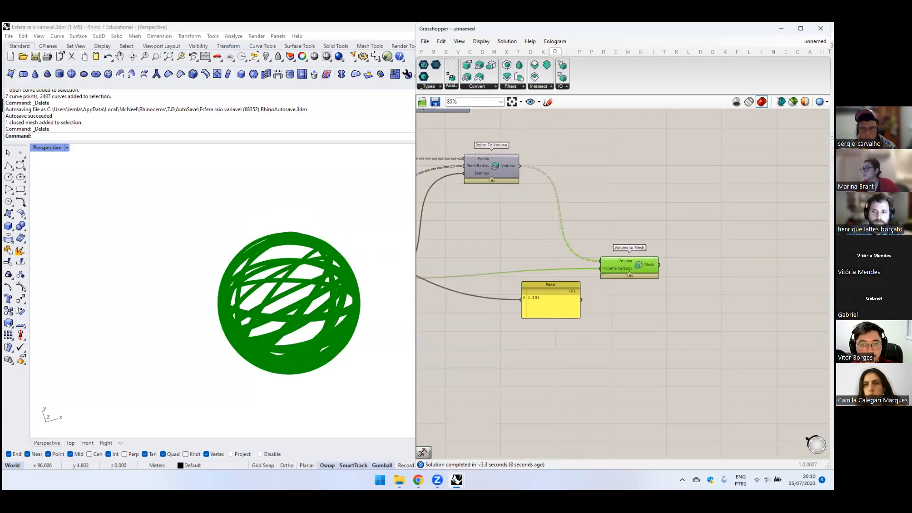
pyautogui.doubleClick(696, 223)
pyautogui.write('custom mesh')
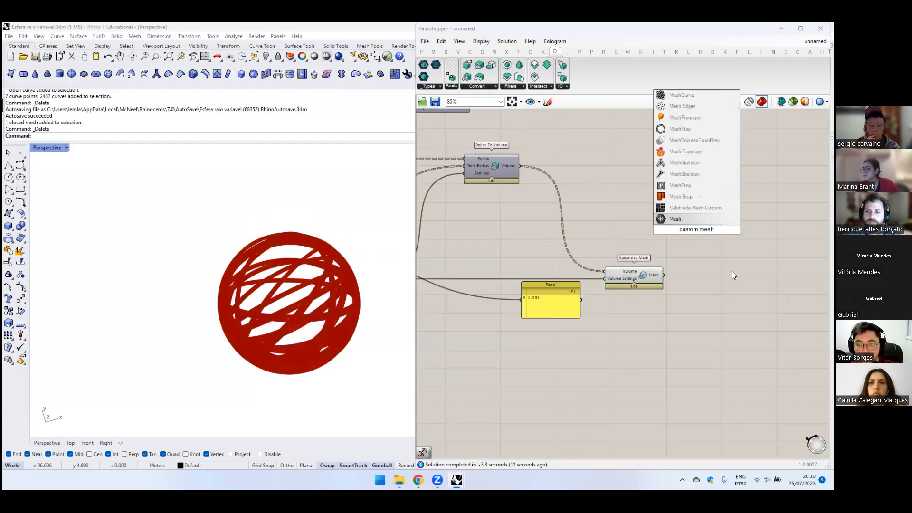
pyautogui.click(731, 270)
pyautogui.press('Delete')
# - Add a Custom Preview component fed by the Volume to Mesh output, and hide the preview of Volume to Mesh itself
pyautogui.doubleClick(710, 239)
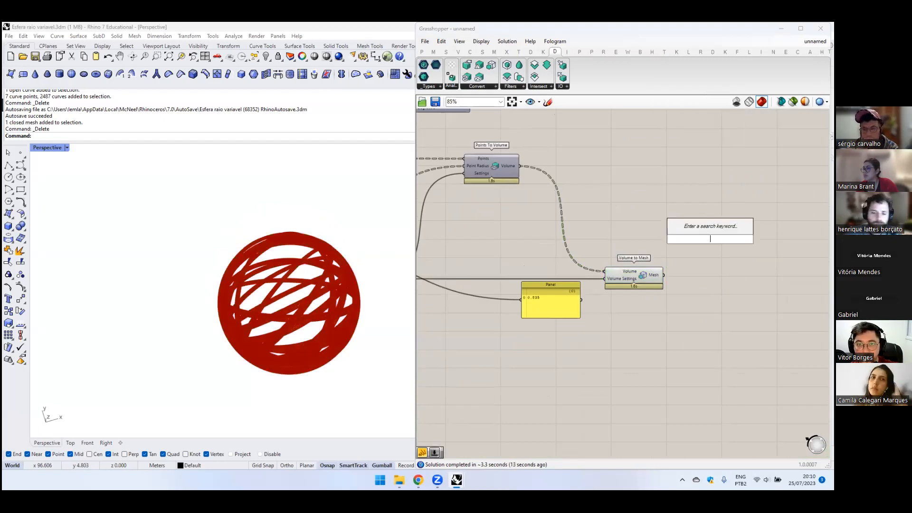
pyautogui.write('custrom preview')
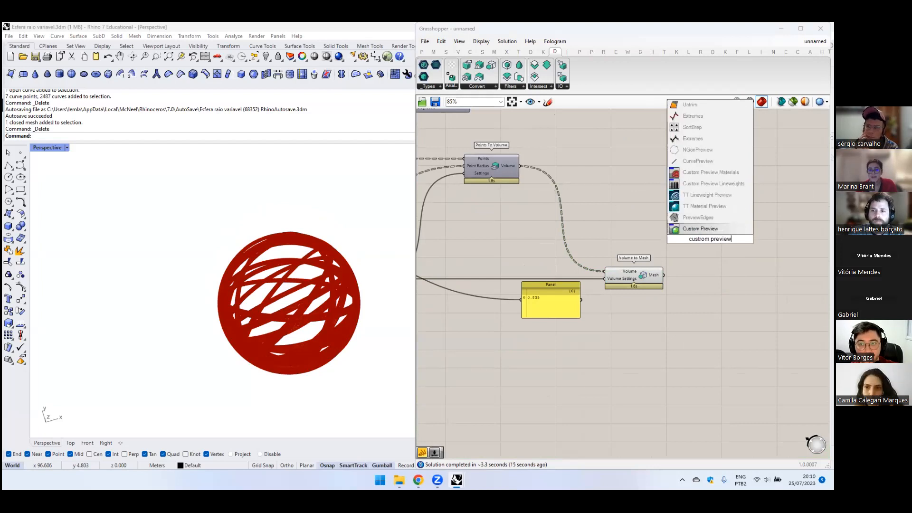
pyautogui.press('Return')
pyautogui.moveTo(654, 277); pyautogui.dragTo(703, 256)
pyautogui.click(628, 250)
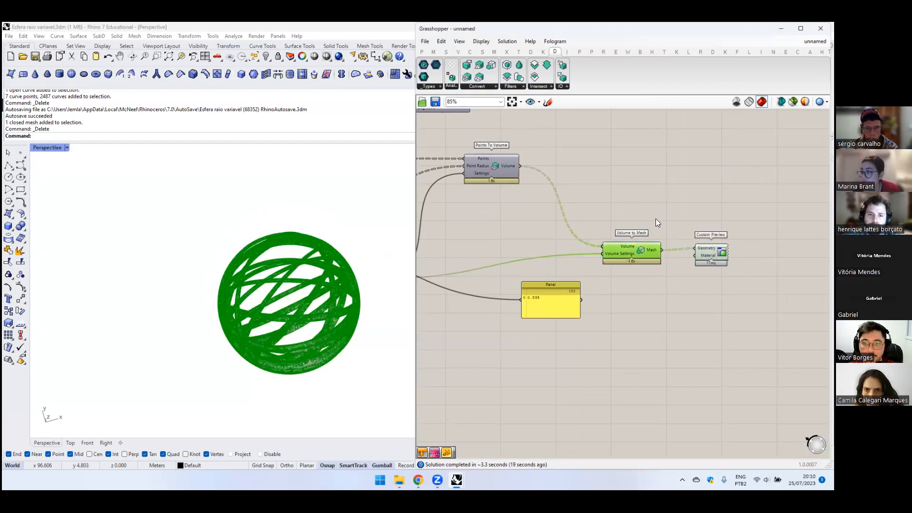
# - Examine the attractor point from the RAIO COM PT ATRATOR group in relation to the variable-radius sphere
pyautogui.scroll(-1, 625, 217)
pyautogui.scroll(-2, 630, 212)
pyautogui.moveTo(535, 312); pyautogui.dragTo(661, 293, button='right')
pyautogui.moveTo(591, 322); pyautogui.dragTo(693, 308, button='right')
pyautogui.moveTo(352, 330); pyautogui.dragTo(281, 299, button='right')
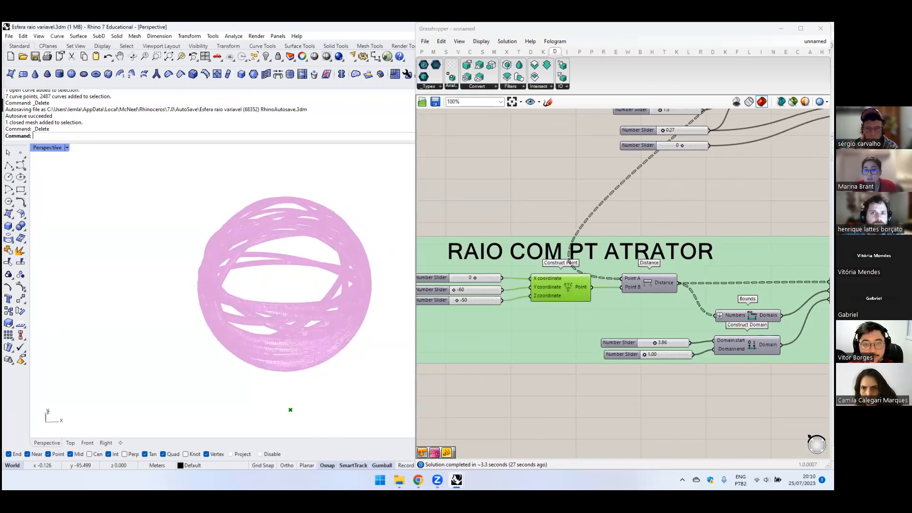
pyautogui.scroll(-9, 633, 250)
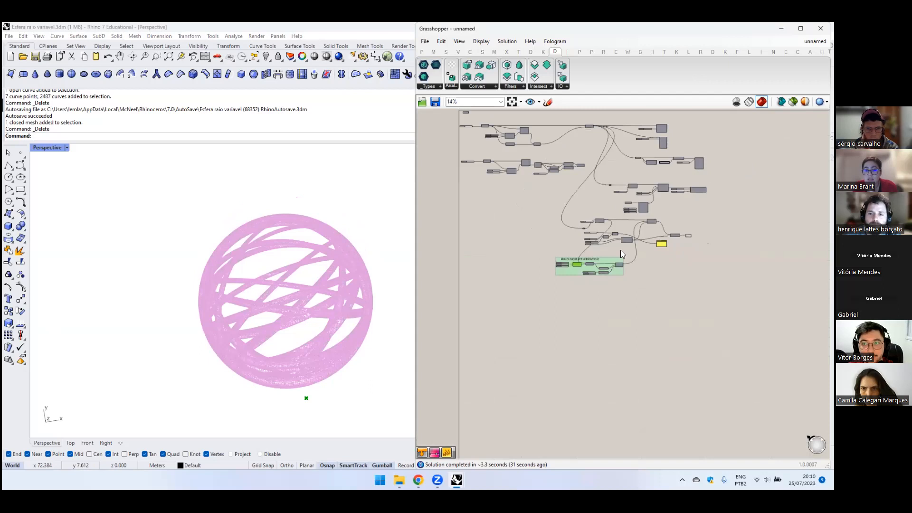
pyautogui.moveTo(710, 232); pyautogui.dragTo(665, 348, button='right')
pyautogui.click(665, 348)
pyautogui.moveTo(564, 364); pyautogui.dragTo(628, 333, button='right')
# - Close the unnamed Grasshopper definition of the variable-radius sphere
pyautogui.click(816, 42)
pyautogui.click(818, 50)
pyautogui.click(772, 95)
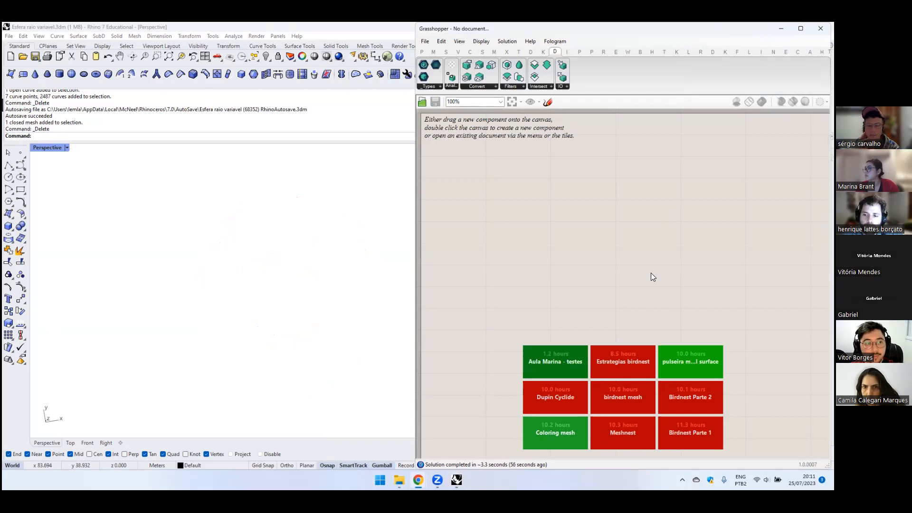
# - Switch from the Google Slides presentation back to Grasshopper and browse the LunchBox math surface components
pyautogui.moveTo(438, 479)
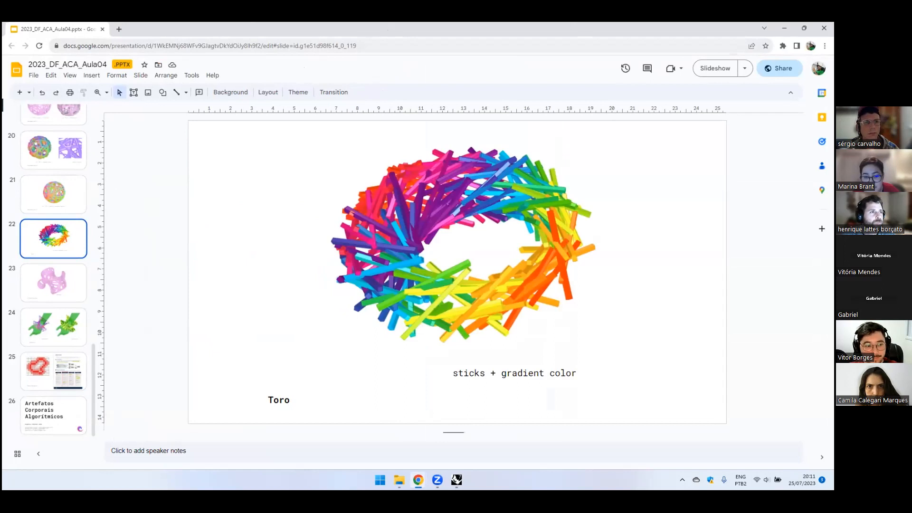
pyautogui.hotkey('alt', 'Tab')
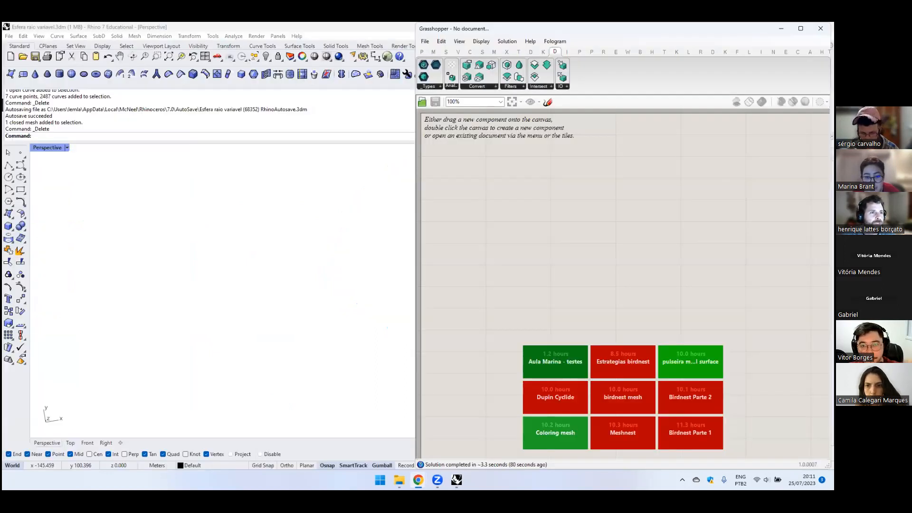
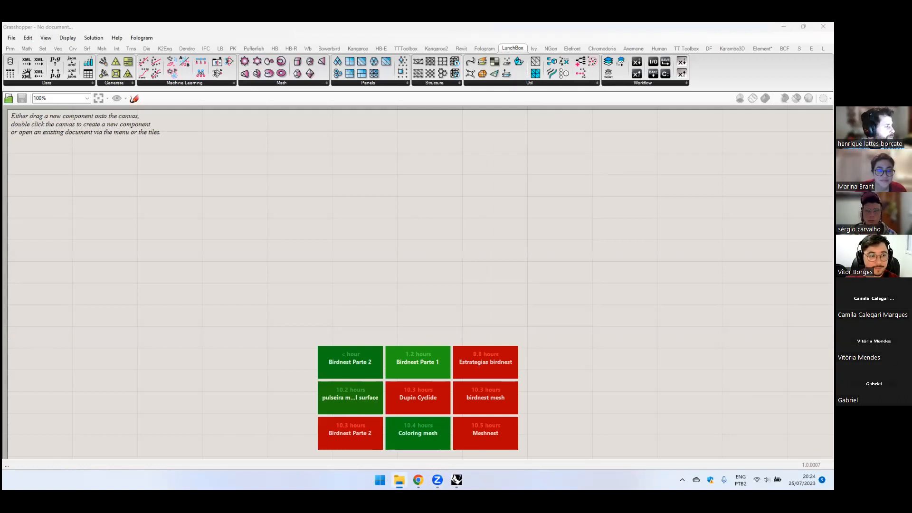
pyautogui.click(285, 86)
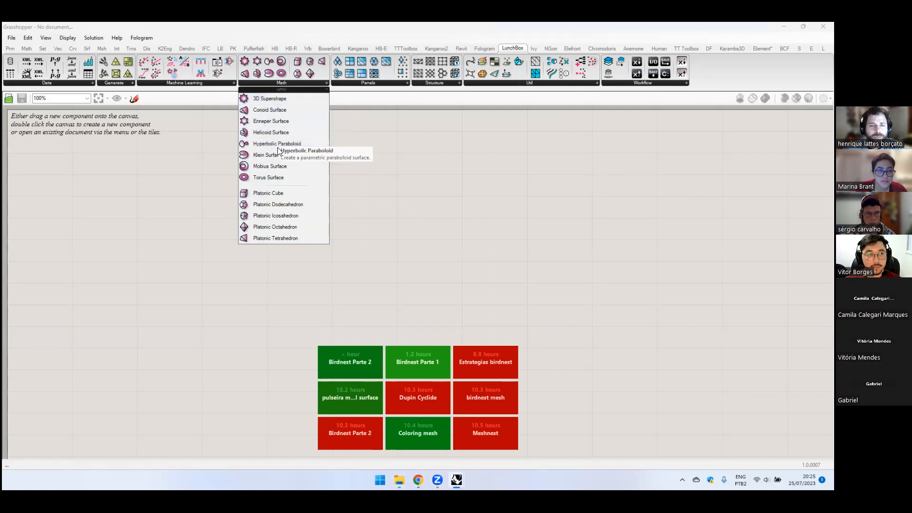
pyautogui.scroll(-4, 200, 237)
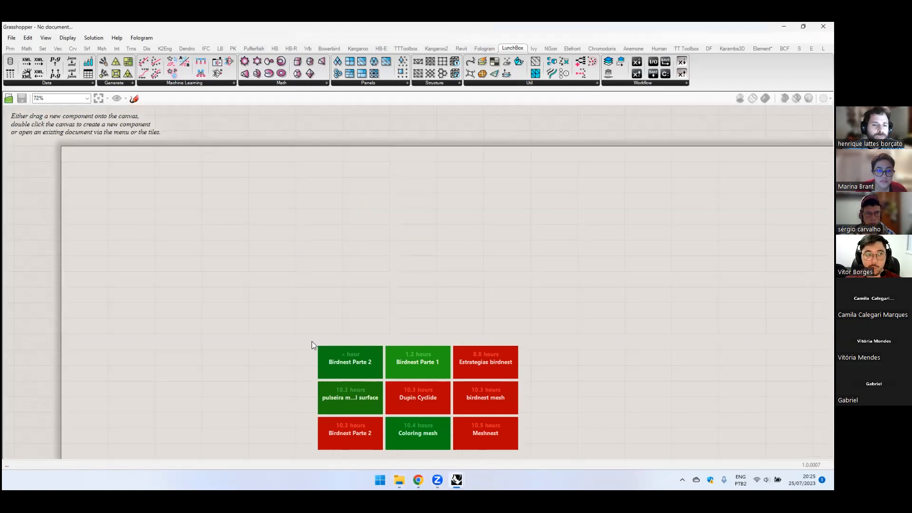
# - Switch to the DF23_Minimal Surfaces file in Rhino and reset its layout to the standard four viewports
pyautogui.moveTo(418, 480)
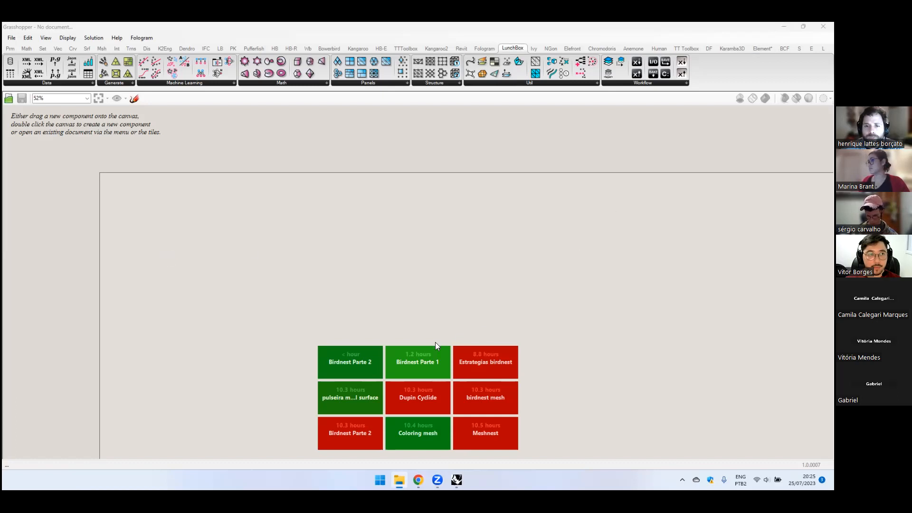
pyautogui.click(453, 434)
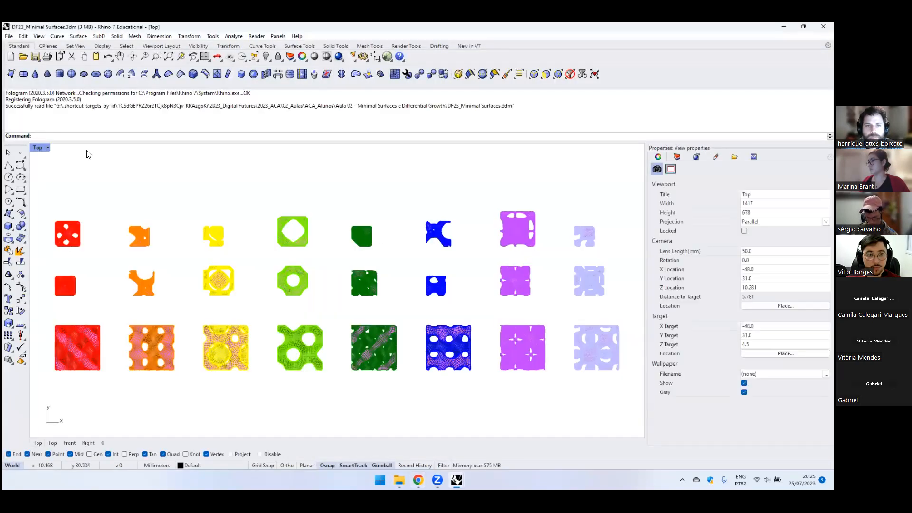
pyautogui.doubleClick(38, 147)
pyautogui.click(356, 148)
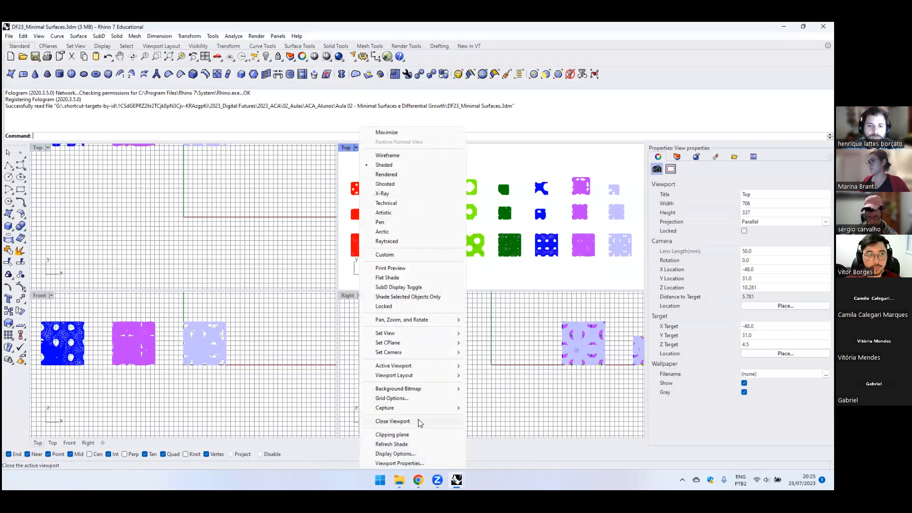
pyautogui.moveTo(420, 375)
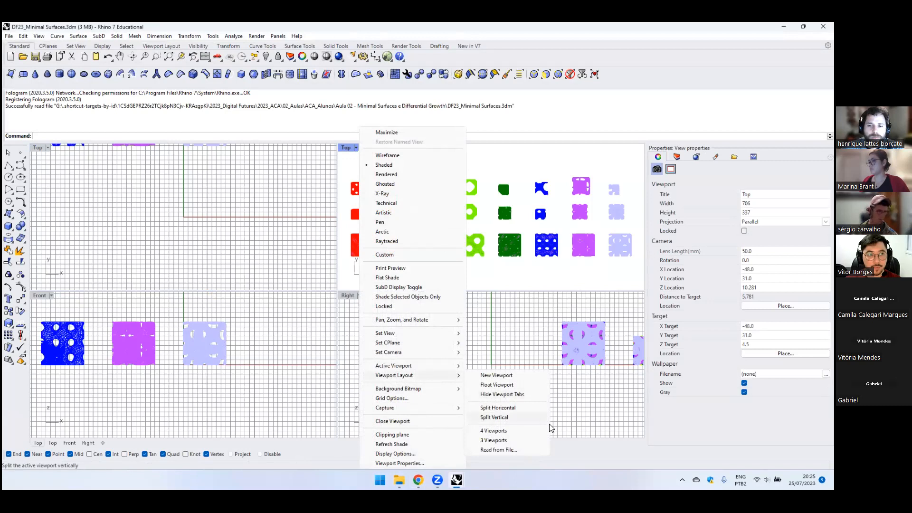
pyautogui.click(516, 431)
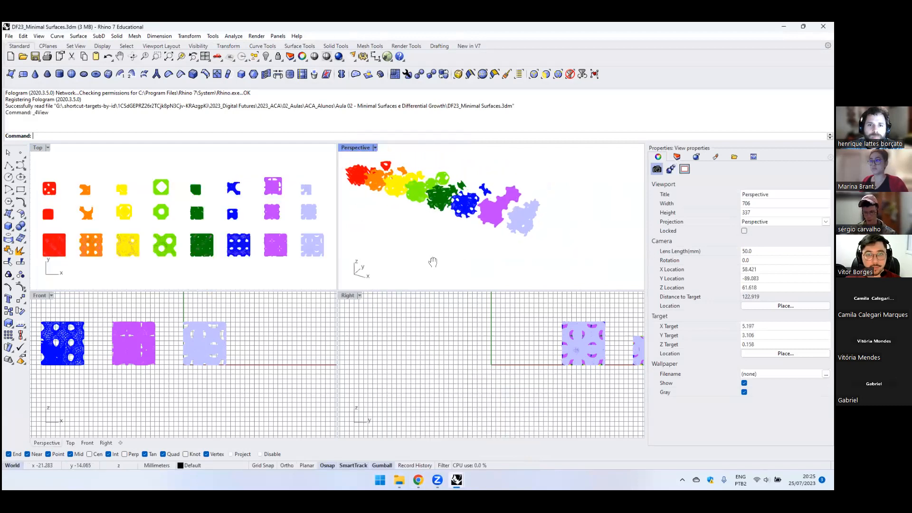
# - Maximize the Perspective viewport in Shaded display, show the layer list, and look over the minimal-surface meshes up close
pyautogui.doubleClick(356, 148)
pyautogui.moveTo(421, 231); pyautogui.dragTo(98, 136, button='right')
pyautogui.click(677, 156)
pyautogui.click(67, 147)
pyautogui.click(94, 165)
pyautogui.scroll(-2, 323, 264)
pyautogui.moveTo(327, 264)
pyautogui.keyDown('shift'); pyautogui.mouseDown(button='right')
pyautogui.moveTo(367, 240)
pyautogui.moveTo(322, 332)
pyautogui.moveTo(302, 287)
pyautogui.mouseUp(button='right'); pyautogui.keyUp('shift')
pyautogui.scroll(3, 302, 287)
pyautogui.scroll(2, 302, 287)
pyautogui.keyDown('shift'); pyautogui.moveTo(318, 251); pyautogui.dragTo(332, 270, button='right'); pyautogui.keyUp('shift')
# - Zoom to the small Schwarz P mesh and move it outward, away from the other meshes
pyautogui.click(332, 270)
pyautogui.write('z')
pyautogui.press('Return')
pyautogui.write('s')
pyautogui.press('Return')
pyautogui.press('Escape')
pyautogui.scroll(-3, 359, 237)
pyautogui.moveTo(424, 228); pyautogui.dragTo(372, 277, button='right')
pyautogui.click(421, 262)
pyautogui.click(372, 277)
pyautogui.moveTo(222, 320); pyautogui.dragTo(423, 282, button='right')
pyautogui.moveTo(371, 279); pyautogui.dragTo(188, 332)
pyautogui.click(411, 266)
pyautogui.keyDown('shift'); pyautogui.moveTo(275, 342); pyautogui.dragTo(341, 313, button='right'); pyautogui.keyUp('shift')
pyautogui.moveTo(383, 243); pyautogui.dragTo(458, 283, button='right')
pyautogui.scroll(-6, 431, 265)
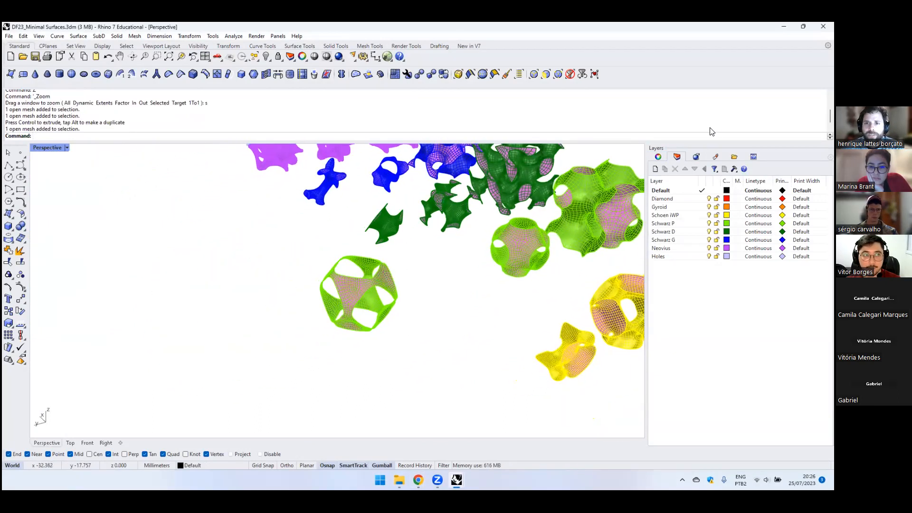
# - Move the small Schwarz P mesh back toward its neighbours and frame the whole collection of minimal surfaces
pyautogui.click(392, 283)
pyautogui.click(384, 289)
pyautogui.click(342, 290)
pyautogui.moveTo(333, 300); pyautogui.dragTo(439, 273)
pyautogui.click(384, 330)
pyautogui.keyDown('shift'); pyautogui.moveTo(370, 239); pyautogui.dragTo(354, 285, button='right'); pyautogui.keyUp('shift')
pyautogui.scroll(-3, 351, 281)
pyautogui.scroll(-2, 351, 261)
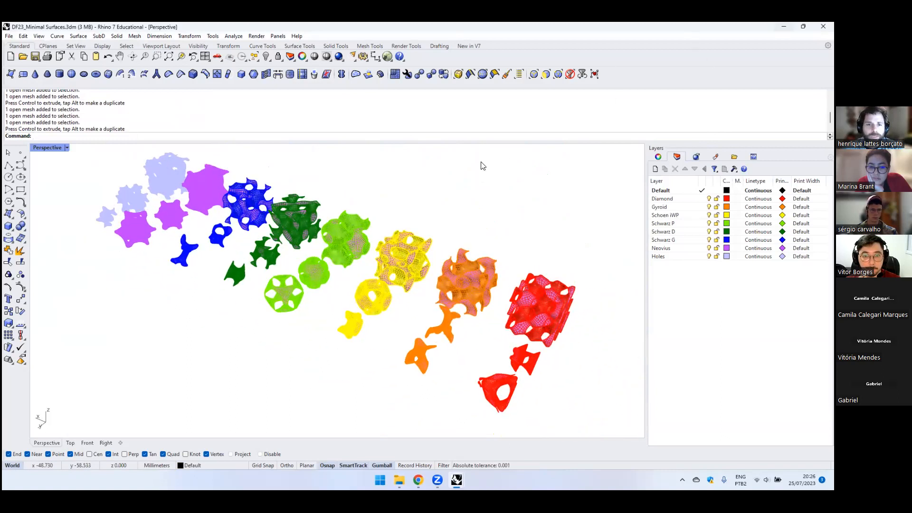
# - Switch to Grasshopper and reduce its window so the empty Rhino Perspective viewport shows beside it
pyautogui.click(387, 56)
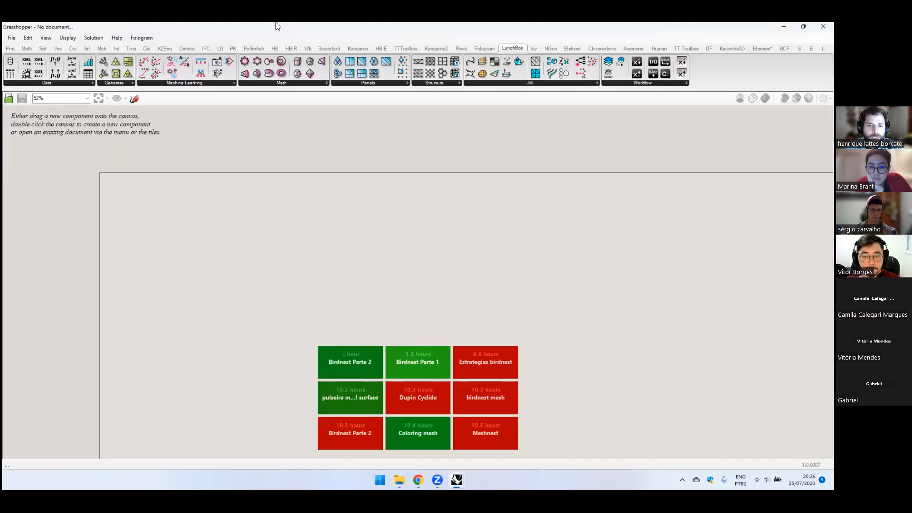
pyautogui.doubleClick(328, 26)
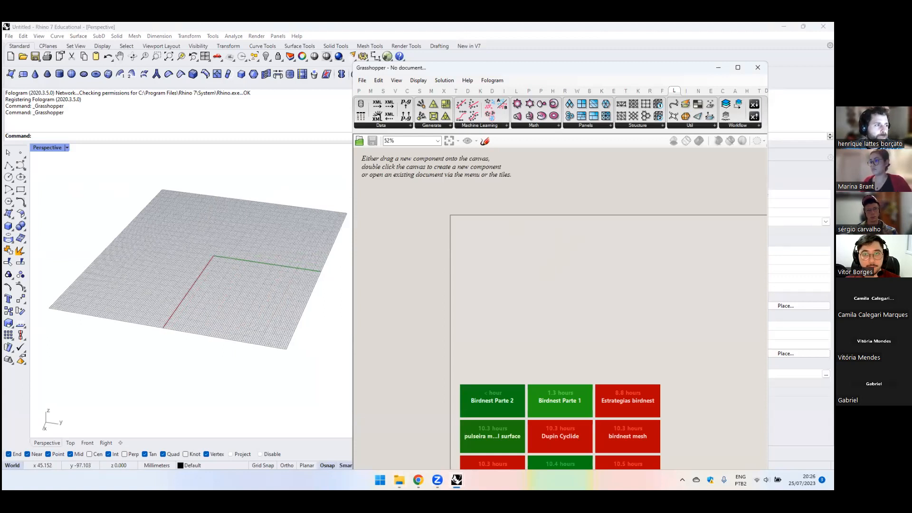
pyautogui.scroll(3, 533, 247)
pyautogui.rightClick(483, 271)
pyautogui.click(487, 263)
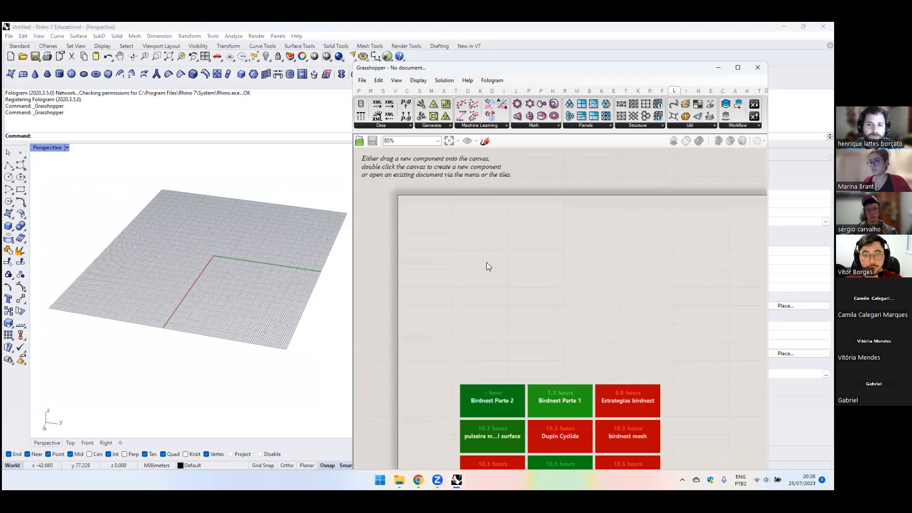
# - Add a Circle component and drive its Radius with a number slider set to 20
pyautogui.doubleClick(487, 263)
pyautogui.write('circle')
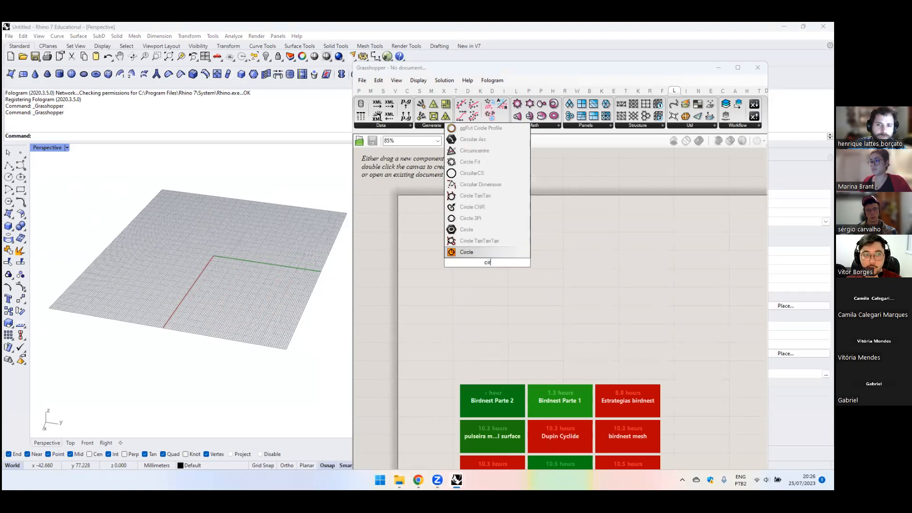
pyautogui.press('Return')
pyautogui.moveTo(488, 262); pyautogui.dragTo(554, 253)
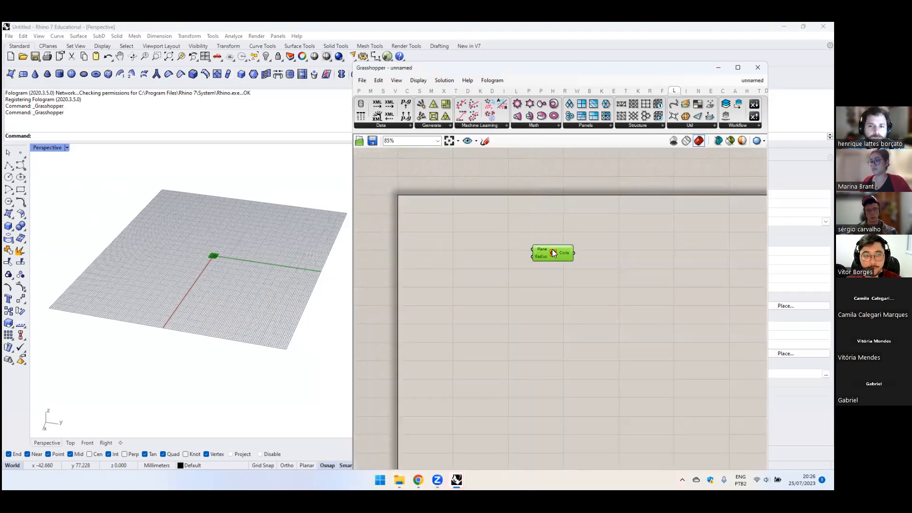
pyautogui.scroll(3, 204, 251)
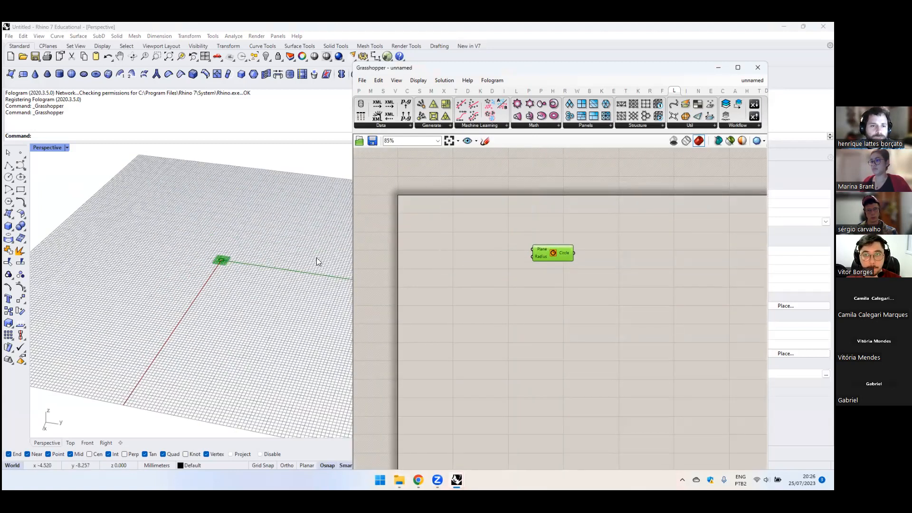
pyautogui.scroll(4, 237, 259)
pyautogui.keyDown('shift'); pyautogui.moveTo(238, 259); pyautogui.dragTo(258, 275, button='right'); pyautogui.keyUp('shift')
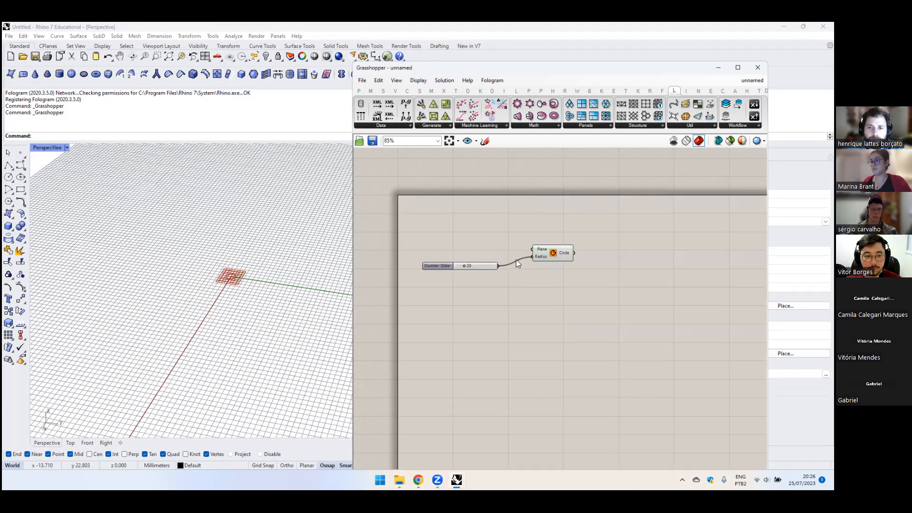
pyautogui.moveTo(487, 265); pyautogui.dragTo(499, 255)
pyautogui.keyDown('shift'); pyautogui.moveTo(554, 254); pyautogui.dragTo(527, 253); pyautogui.keyUp('shift')
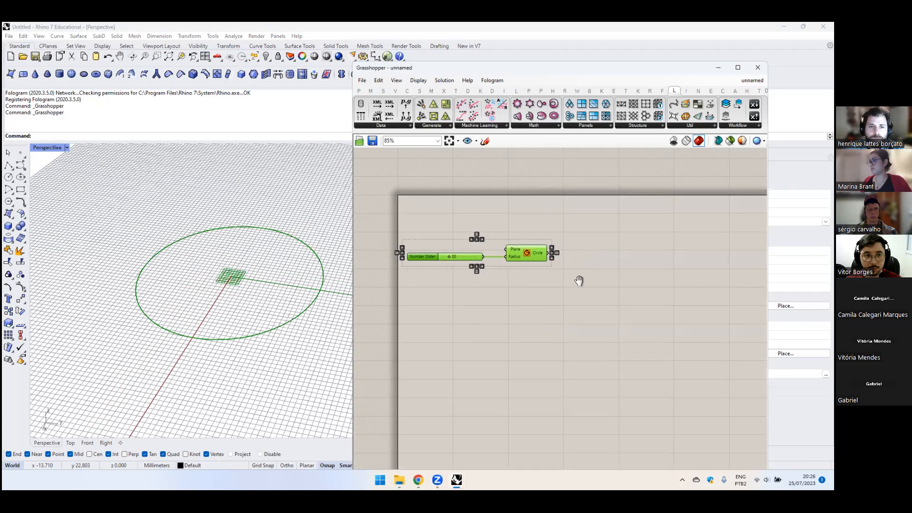
# - Add a Perp Frames component to the canvas after the Circle component
pyautogui.moveTo(630, 302); pyautogui.dragTo(548, 292, button='right')
pyautogui.doubleClick(550, 294)
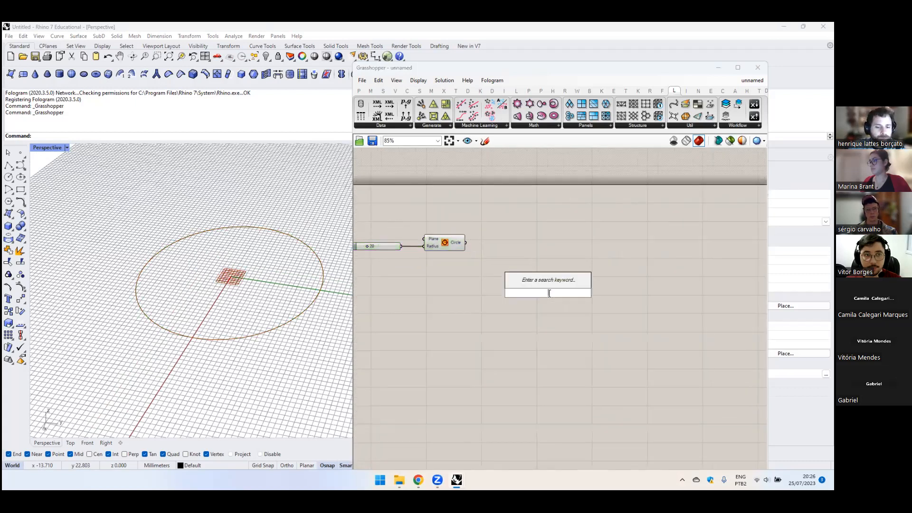
pyautogui.write('perpen')
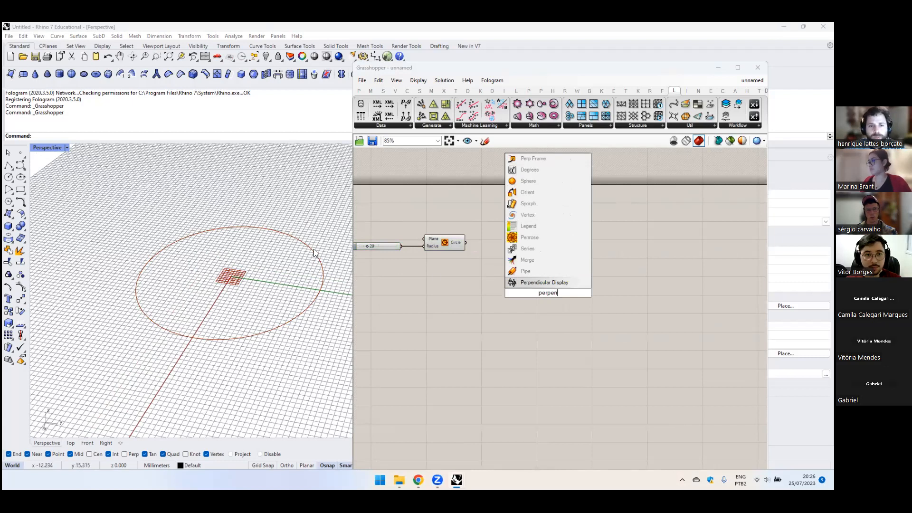
pyautogui.write('dicular')
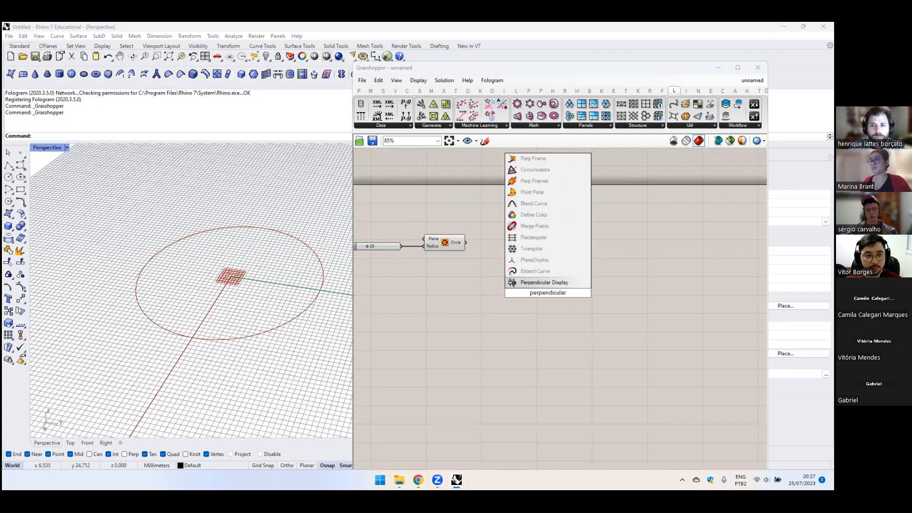
pyautogui.press('BackSpace')
pyautogui.press('Up')
pyautogui.press('Return')
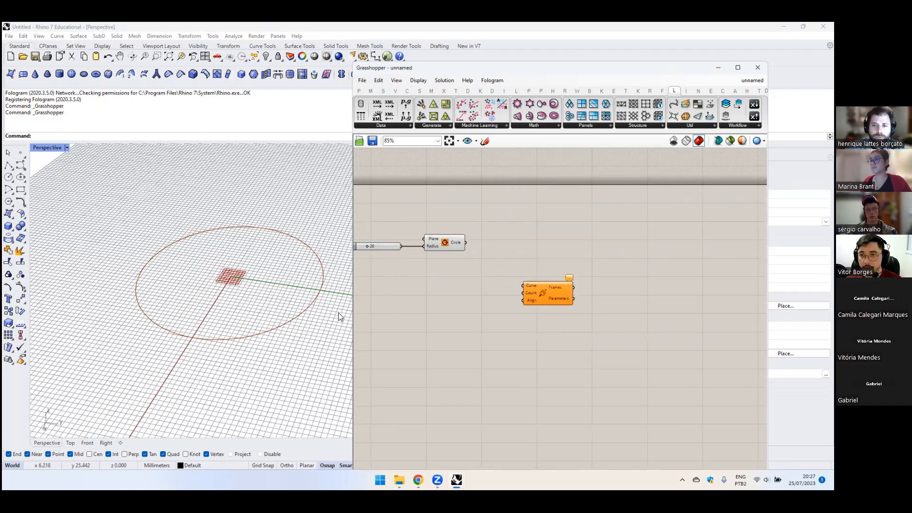
# - Feed the circle into the Curve input of Perp Frames and a number slider of 10 into Count
pyautogui.moveTo(465, 242); pyautogui.dragTo(588, 249)
pyautogui.doubleClick(471, 307)
pyautogui.write('10')
pyautogui.press('Return')
pyautogui.moveTo(511, 307); pyautogui.dragTo(578, 250)
pyautogui.moveTo(546, 304); pyautogui.dragTo(518, 323, button='right')
pyautogui.moveTo(459, 327); pyautogui.dragTo(491, 280)
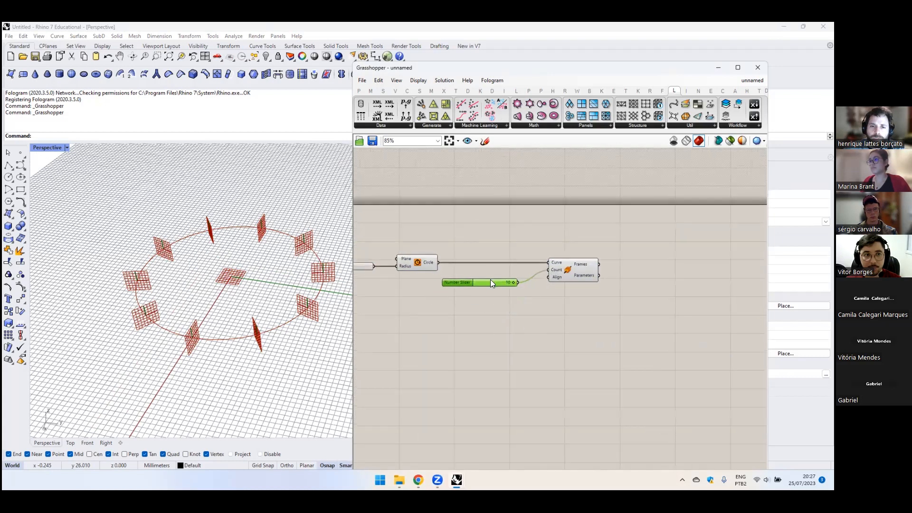
pyautogui.moveTo(558, 273); pyautogui.dragTo(530, 278, button='right')
pyautogui.moveTo(531, 278); pyautogui.dragTo(522, 278)
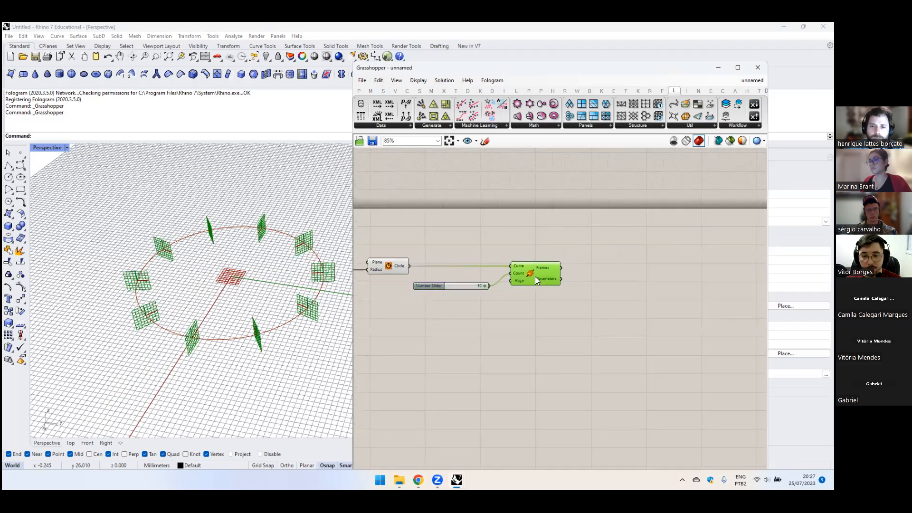
# - Add a second Circle component and connect the Perp Frames output Frames to its Plane input
pyautogui.doubleClick(606, 329)
pyautogui.write('cirl')
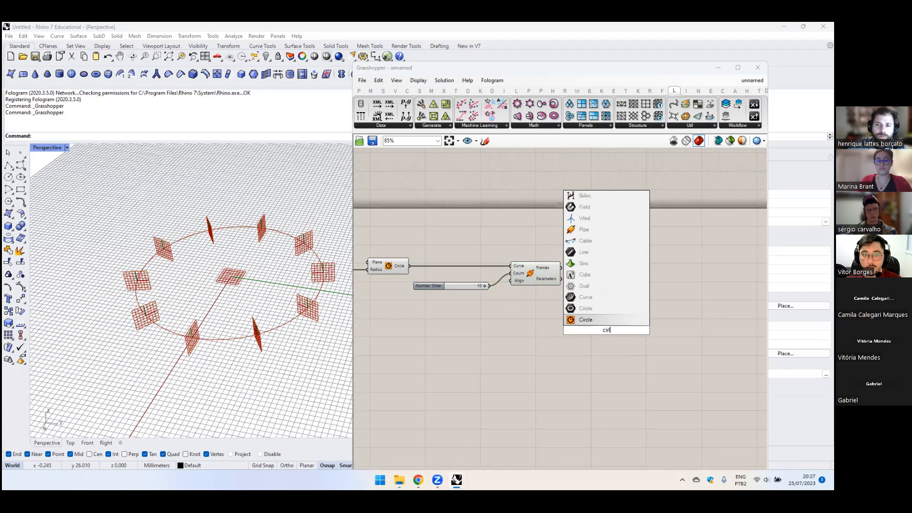
pyautogui.click(598, 317)
pyautogui.moveTo(599, 328); pyautogui.dragTo(633, 273)
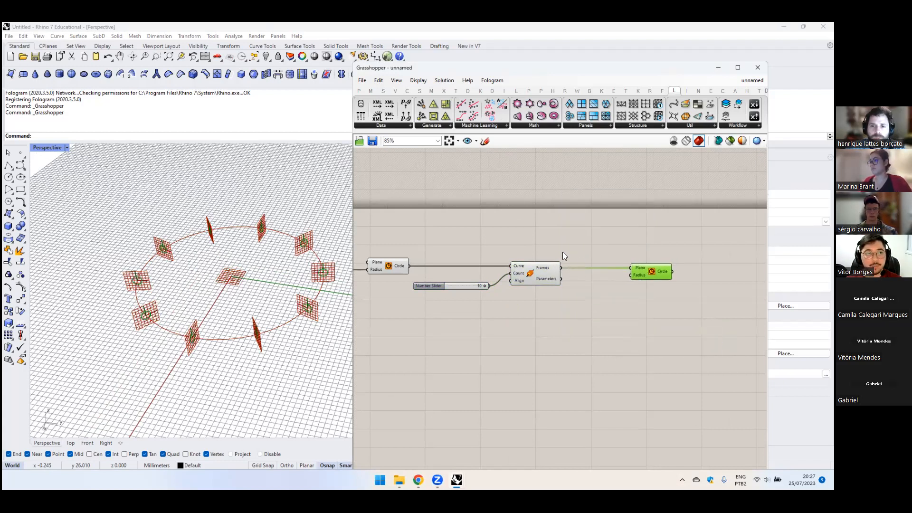
# - Hide the preview of the first Circle and Perp Frames components, leaving the section circles shown
pyautogui.scroll(-2, 564, 254)
pyautogui.moveTo(602, 237); pyautogui.dragTo(428, 287)
pyautogui.middleClick(577, 264)
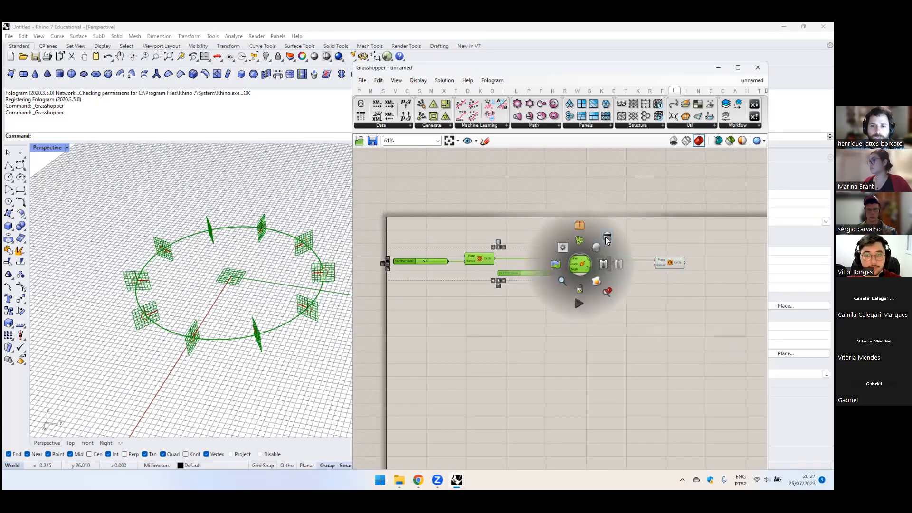
pyautogui.scroll(2, 673, 264)
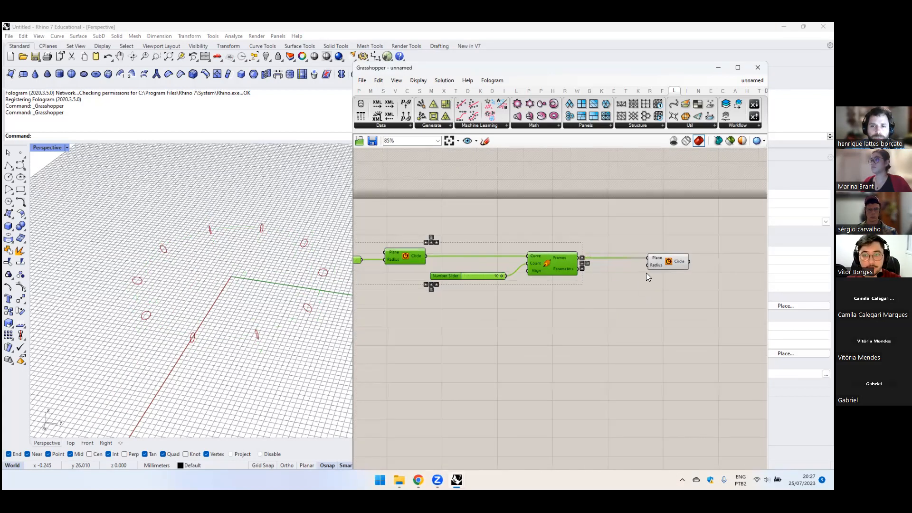
pyautogui.click(638, 267)
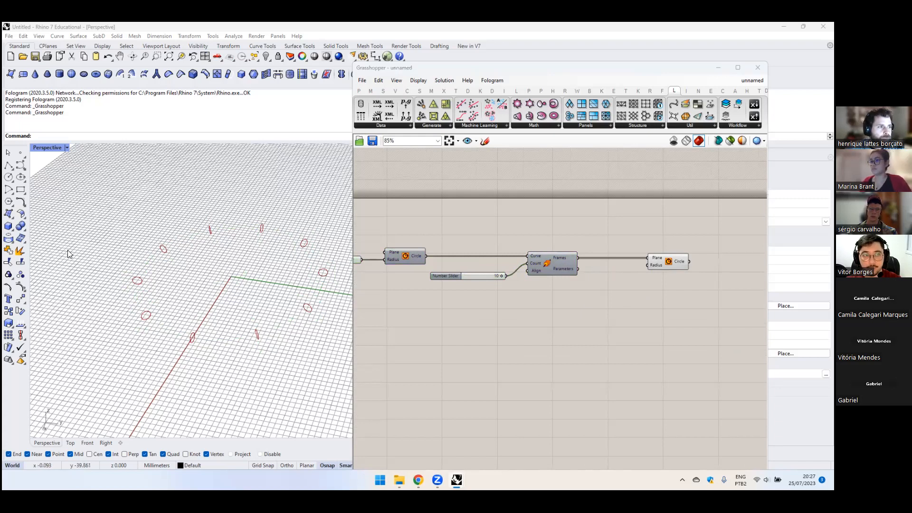
# - Add a Graph Mapper component below the second Circle and look through its options
pyautogui.doubleClick(559, 340)
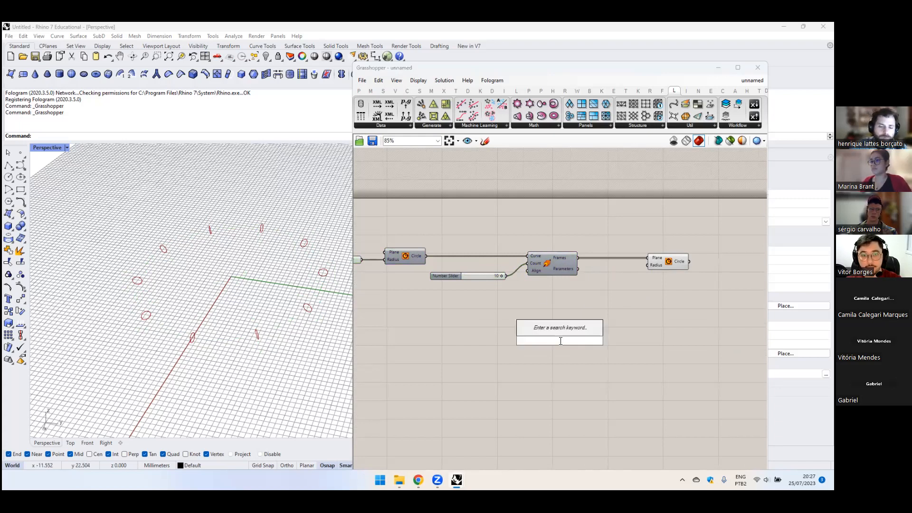
pyautogui.write('graph')
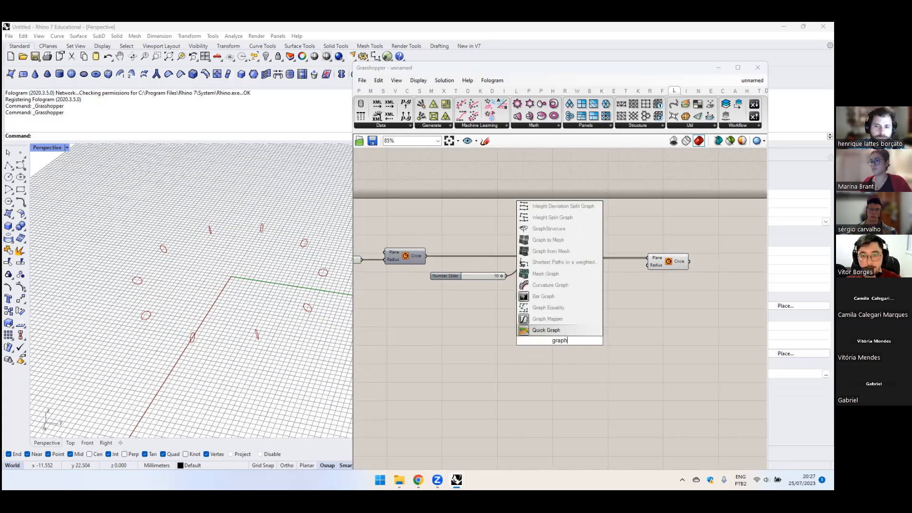
pyautogui.click(556, 317)
pyautogui.moveTo(556, 318); pyautogui.dragTo(478, 297, button='right')
pyautogui.moveTo(478, 297); pyautogui.dragTo(572, 298)
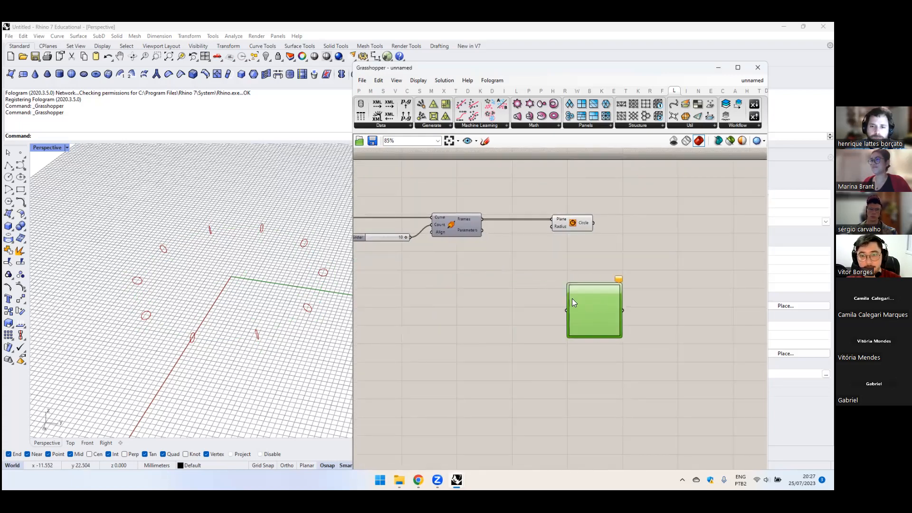
pyautogui.rightClick(583, 302)
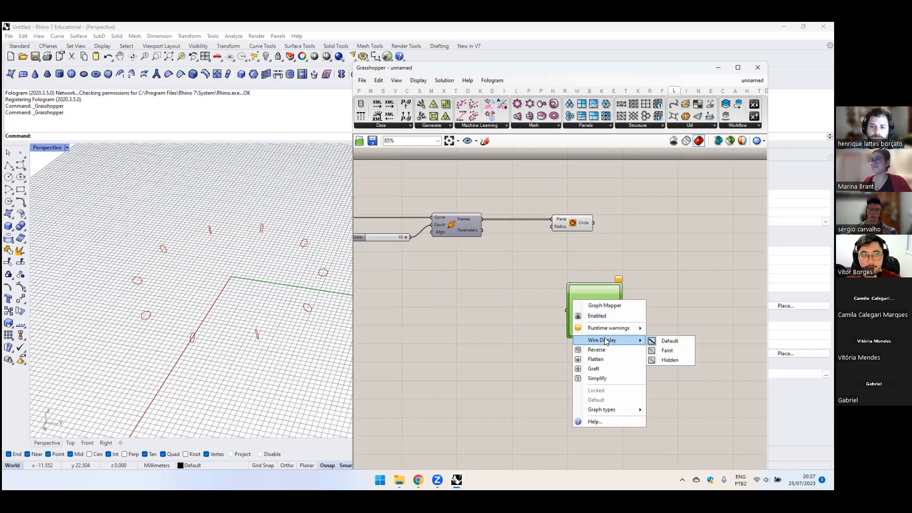
pyautogui.click(487, 308)
# - Add a List Length component below Perp Frames and connect Frames to its List input
pyautogui.doubleClick(487, 285)
pyautogui.write('list')
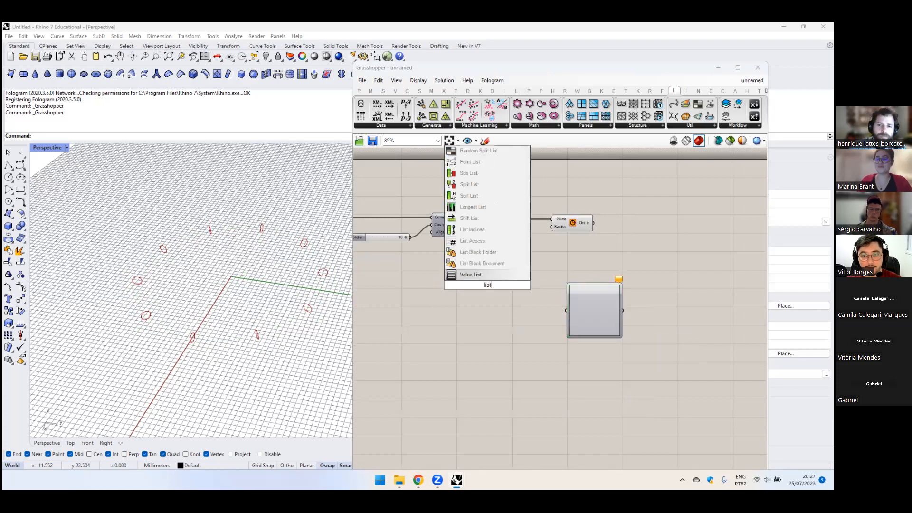
pyautogui.write(' lenght')
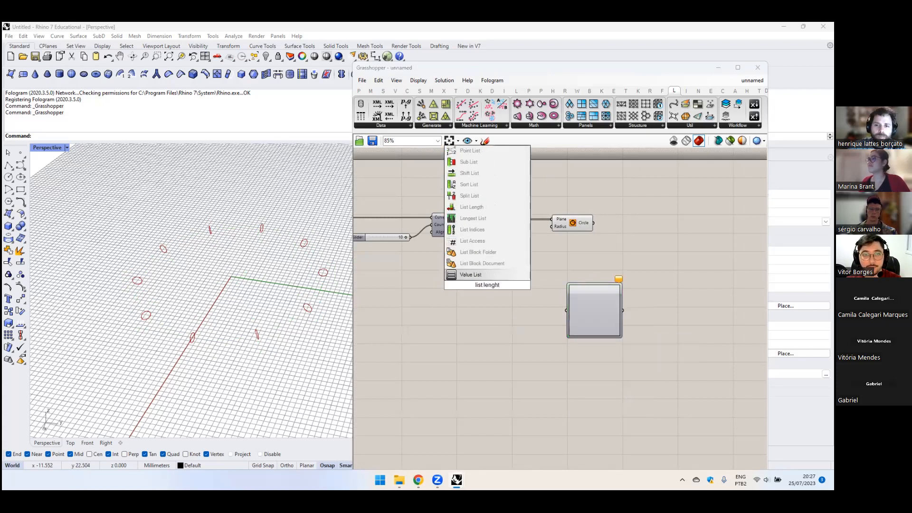
pyautogui.click(475, 209)
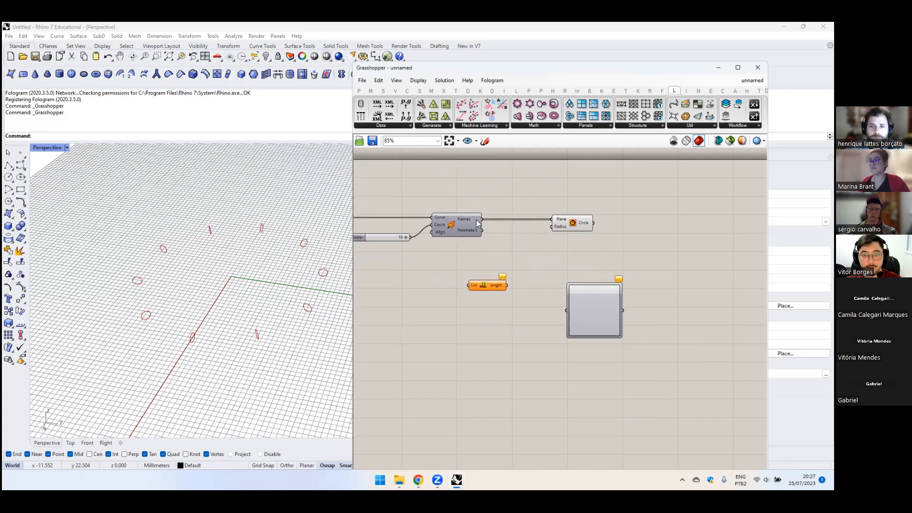
pyautogui.moveTo(482, 219); pyautogui.dragTo(469, 285)
pyautogui.moveTo(508, 283); pyautogui.dragTo(483, 271, button='right')
pyautogui.click(486, 264)
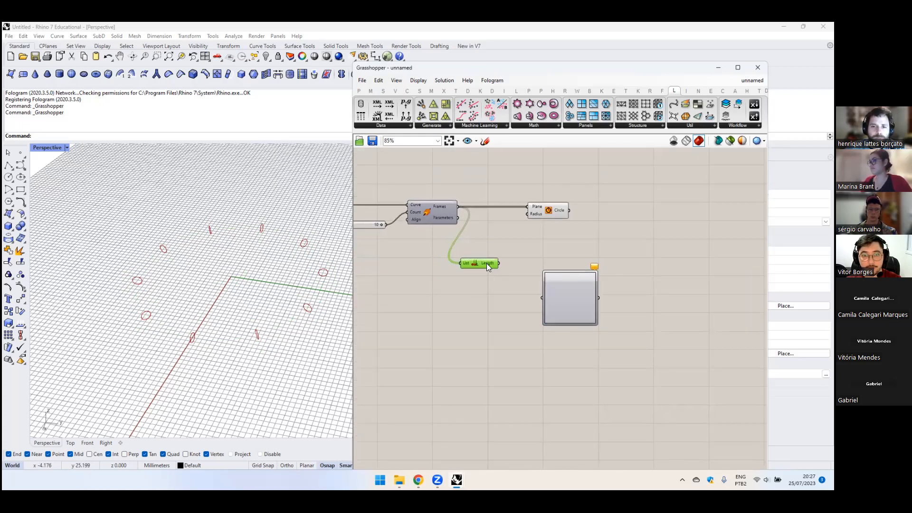
pyautogui.moveTo(487, 263); pyautogui.dragTo(468, 268)
# - Add a Range component beside List Length, feed Length into its Steps input, and check the resulting range values
pyautogui.doubleClick(472, 310)
pyautogui.write('range')
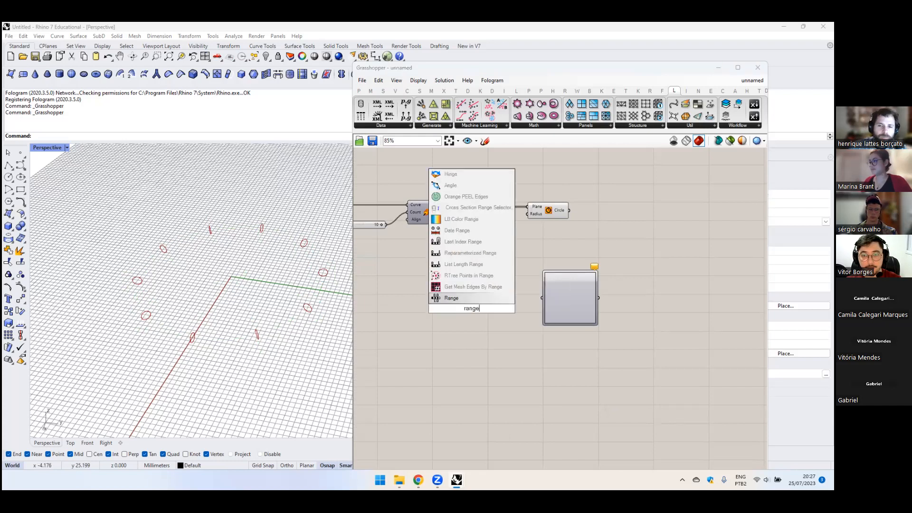
pyautogui.click(462, 299)
pyautogui.moveTo(468, 304); pyautogui.dragTo(507, 265)
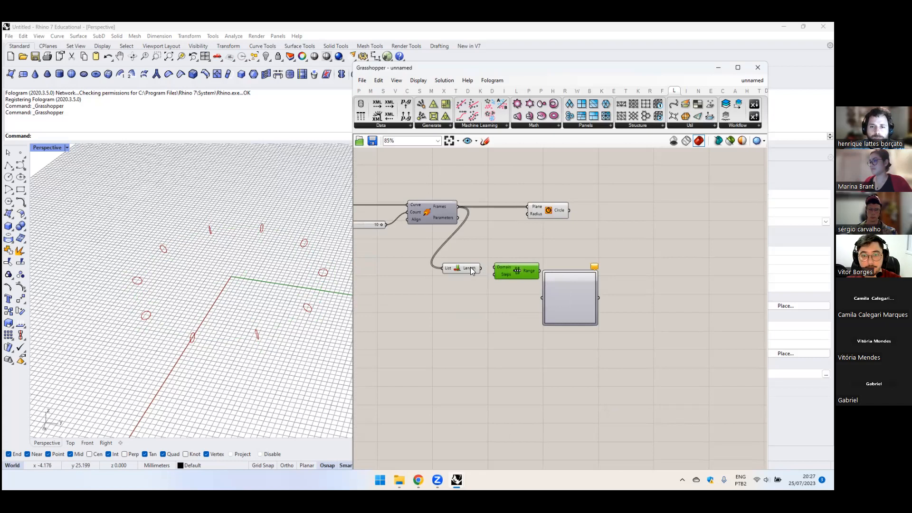
pyautogui.moveTo(503, 275); pyautogui.dragTo(493, 264)
pyautogui.moveTo(557, 286); pyautogui.dragTo(573, 267)
pyautogui.moveTo(513, 261); pyautogui.dragTo(510, 265)
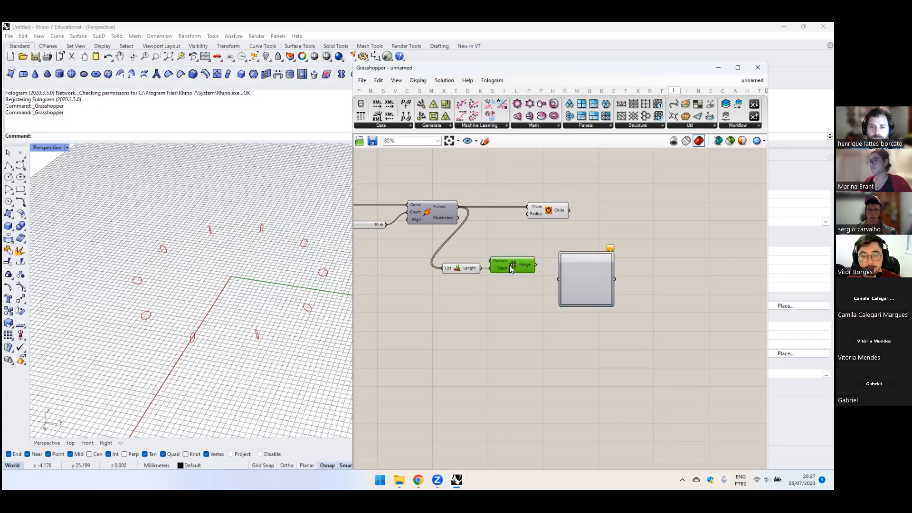
pyautogui.scroll(1, 509, 265)
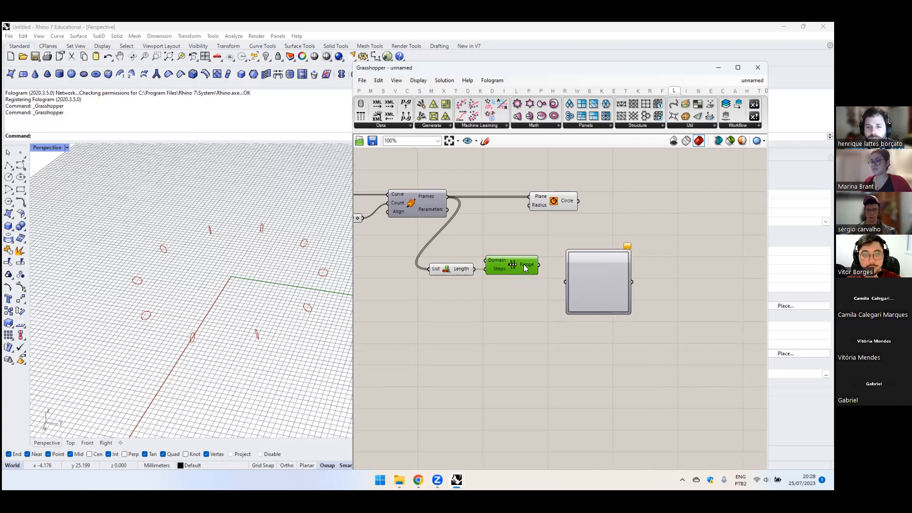
pyautogui.moveTo(525, 269)
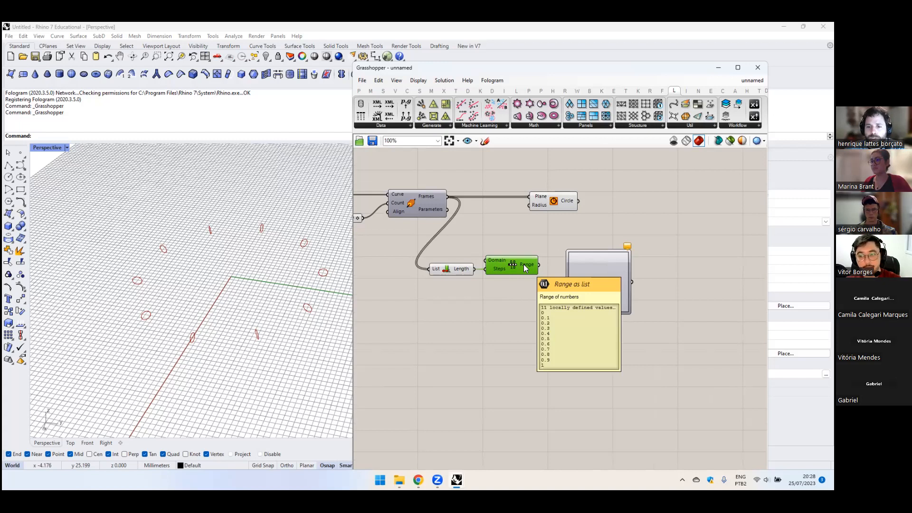
# - Connect the Range output to the Graph Mapper and set its graph type to Sine
pyautogui.moveTo(460, 269); pyautogui.dragTo(574, 260)
pyautogui.rightClick(573, 260)
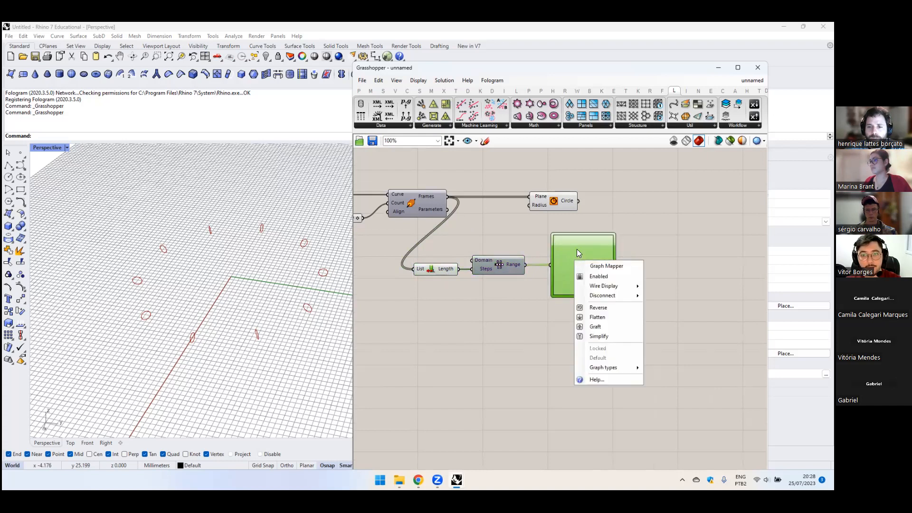
pyautogui.moveTo(612, 370)
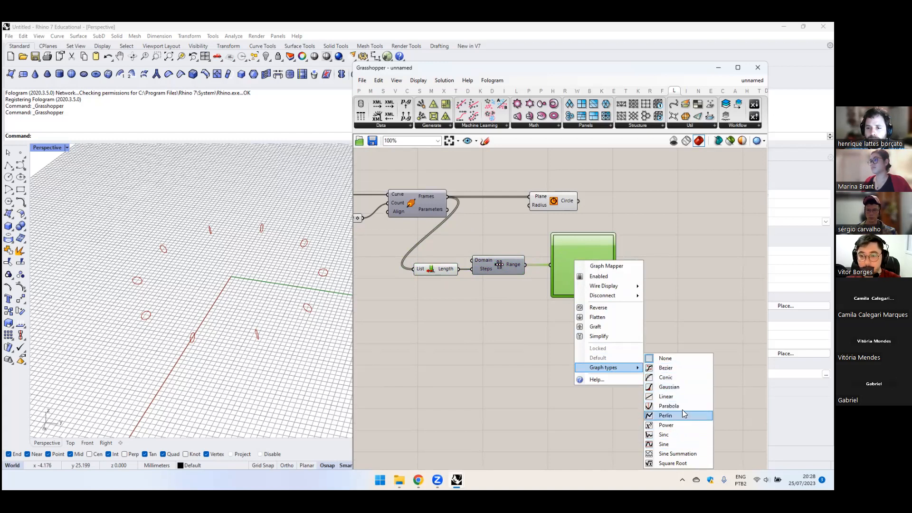
pyautogui.click(684, 444)
pyautogui.scroll(3, 602, 232)
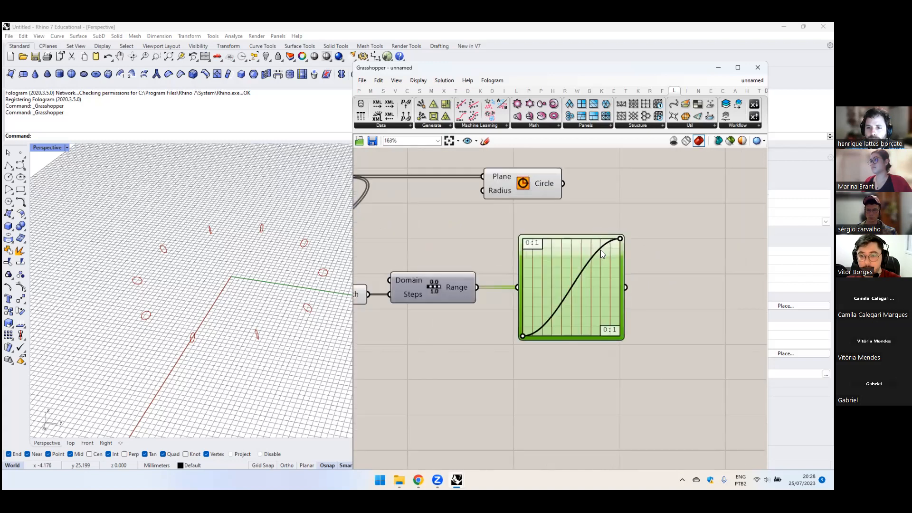
pyautogui.scroll(2, 579, 293)
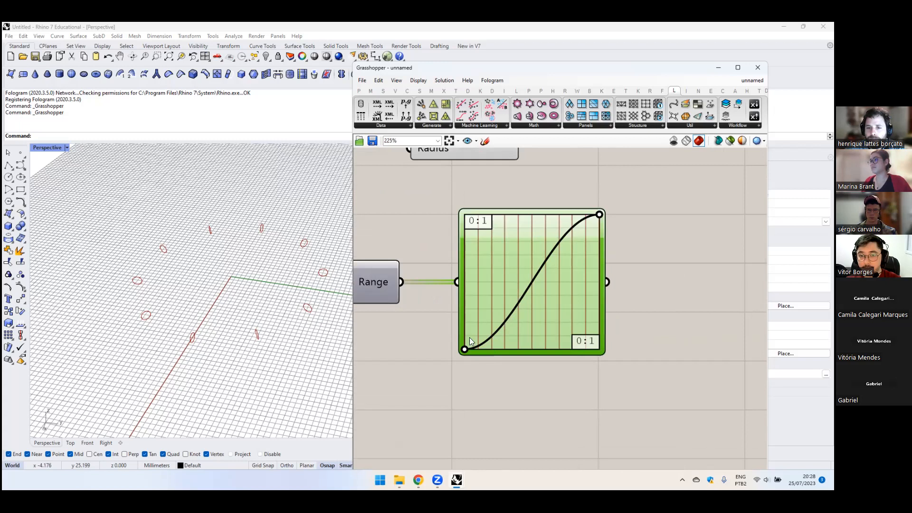
pyautogui.scroll(-3, 592, 221)
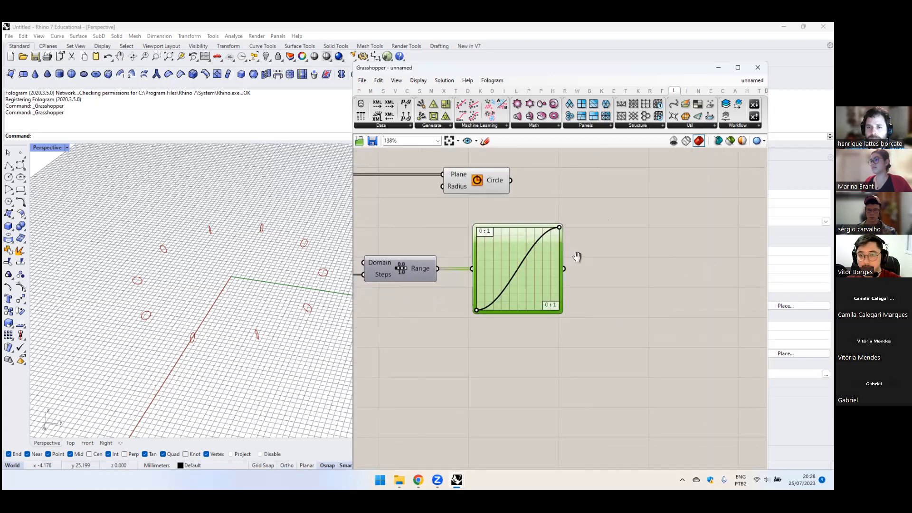
# - Add a Panel fed by the Graph Mapper output and enlarge it to show the whole list of mapped values
pyautogui.doubleClick(573, 259)
pyautogui.write('panel')
pyautogui.press('Return')
pyautogui.moveTo(540, 270); pyautogui.dragTo(571, 267)
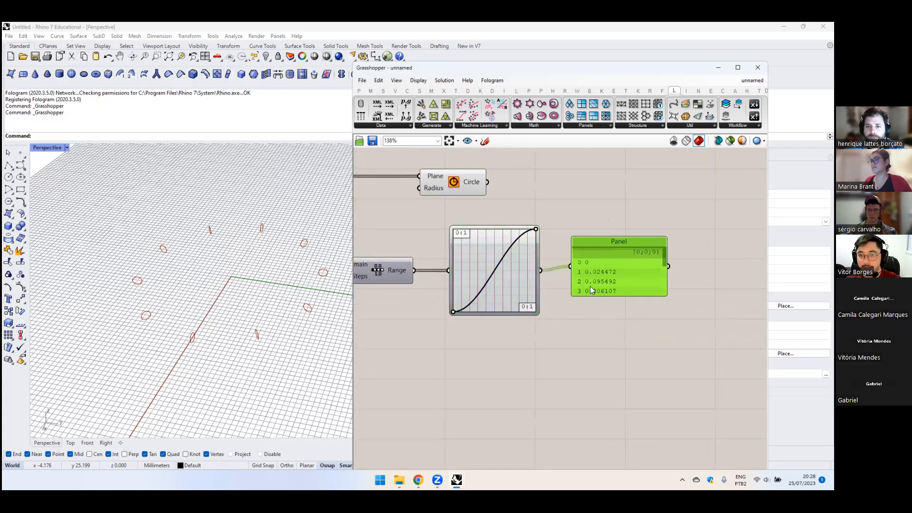
pyautogui.scroll(-1, 590, 286)
pyautogui.moveTo(579, 299); pyautogui.dragTo(579, 355)
pyautogui.moveTo(525, 279); pyautogui.dragTo(568, 305, button='right')
pyautogui.moveTo(588, 313); pyautogui.dragTo(609, 286)
# - Make room around the section Circle component and connect the Graph Mapper output to its Radius input
pyautogui.moveTo(537, 294); pyautogui.dragTo(598, 299, button='right')
pyautogui.moveTo(520, 236); pyautogui.dragTo(598, 229)
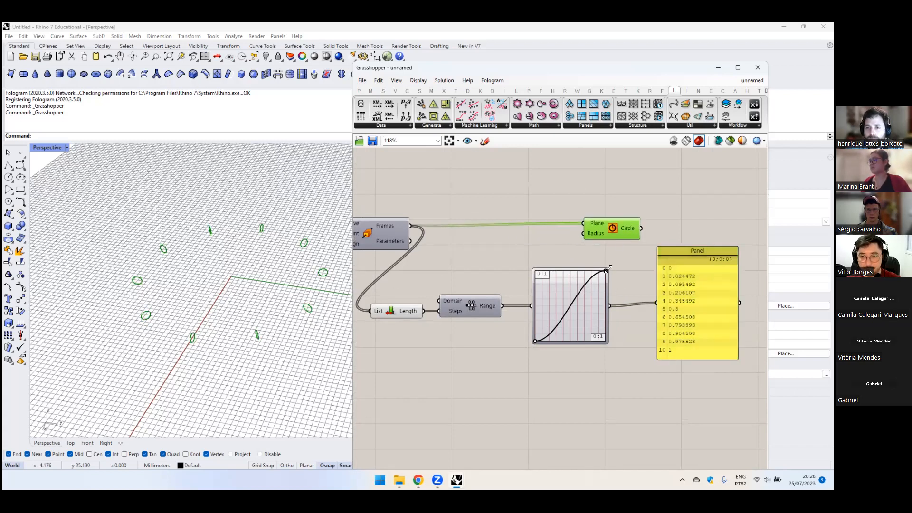
pyautogui.moveTo(610, 306)
pyautogui.mouseDown()
pyautogui.moveTo(584, 233)
pyautogui.moveTo(631, 232)
pyautogui.mouseUp()
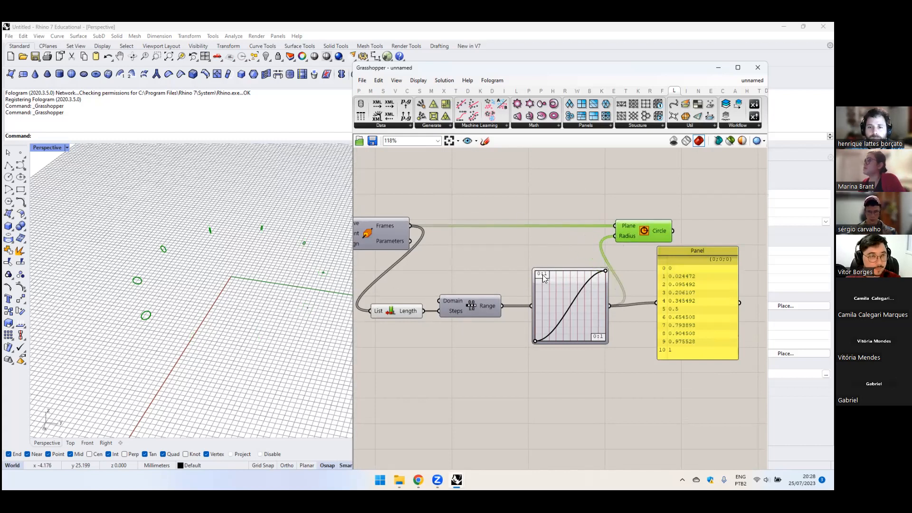
# - Set the Graph Mapper's Y domain to 2 to 5 in the Graph Editor
pyautogui.doubleClick(572, 284)
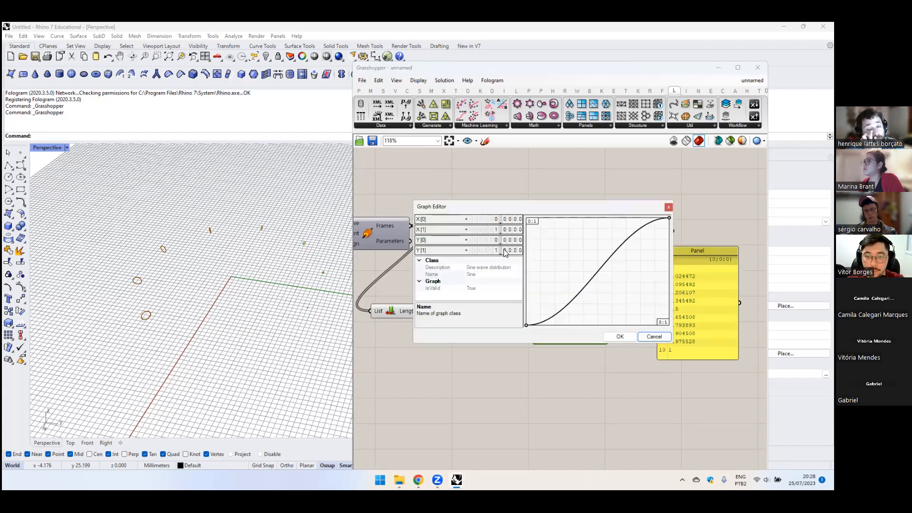
pyautogui.moveTo(496, 242); pyautogui.dragTo(497, 231)
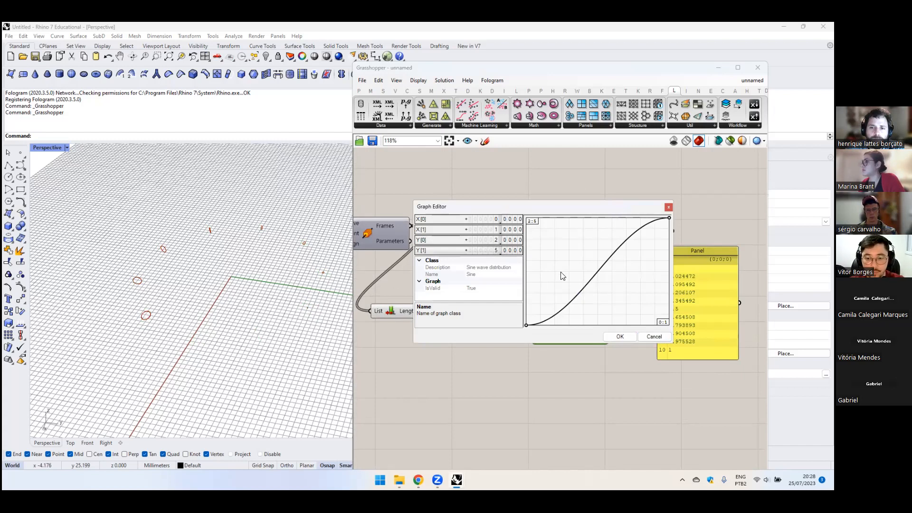
pyautogui.click(619, 336)
pyautogui.moveTo(228, 285); pyautogui.dragTo(349, 285, button='right')
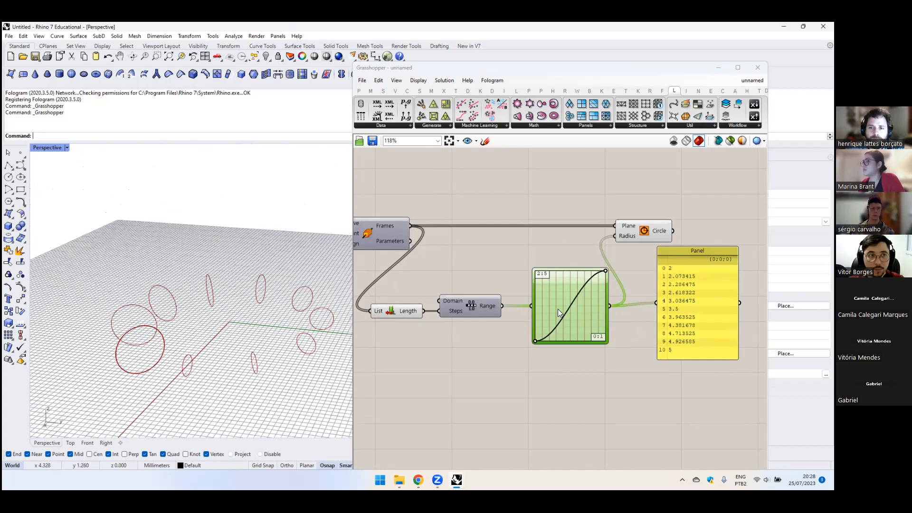
# - Add a Loft component after the section Circle and connect the circles to its Curves input, keeping the Panel clear
pyautogui.moveTo(627, 229); pyautogui.dragTo(488, 237, button='right')
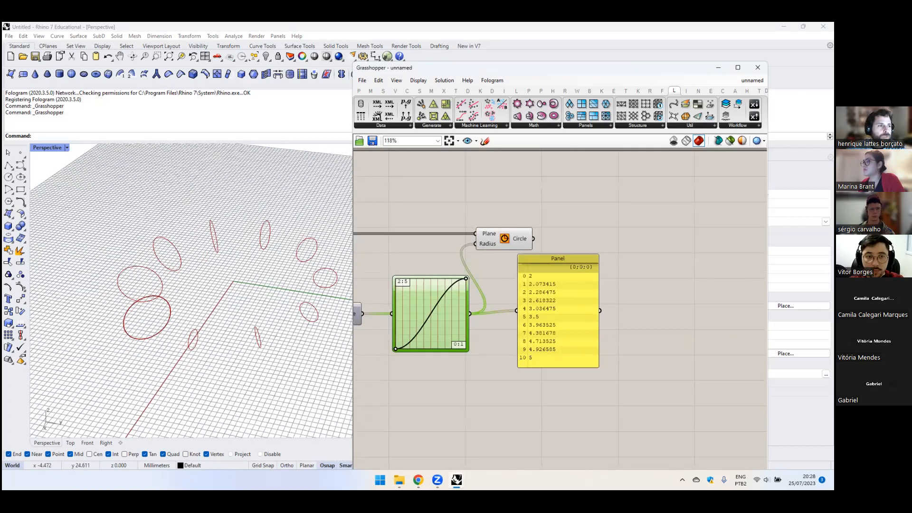
pyautogui.doubleClick(600, 203)
pyautogui.write('loft')
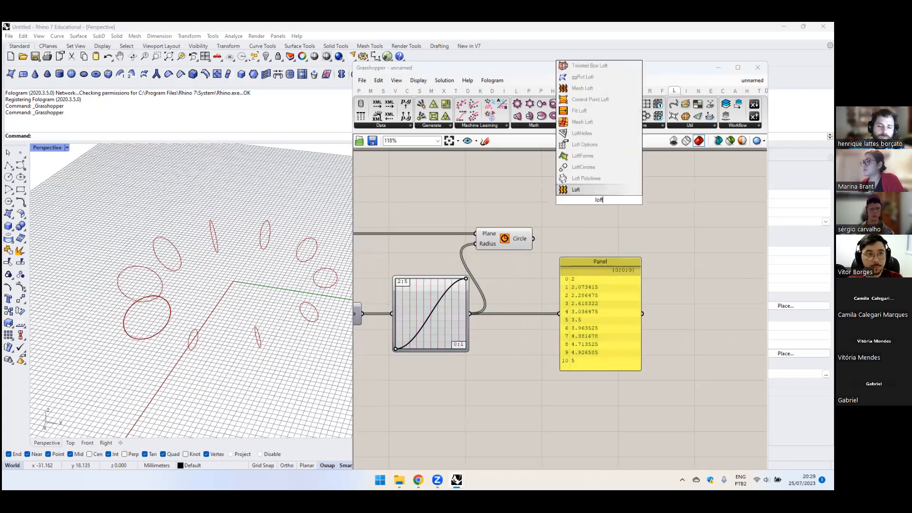
pyautogui.press('Return')
pyautogui.moveTo(609, 205)
pyautogui.mouseDown()
pyautogui.moveTo(638, 224)
pyautogui.moveTo(603, 217)
pyautogui.mouseUp()
pyautogui.moveTo(623, 219); pyautogui.dragTo(706, 243)
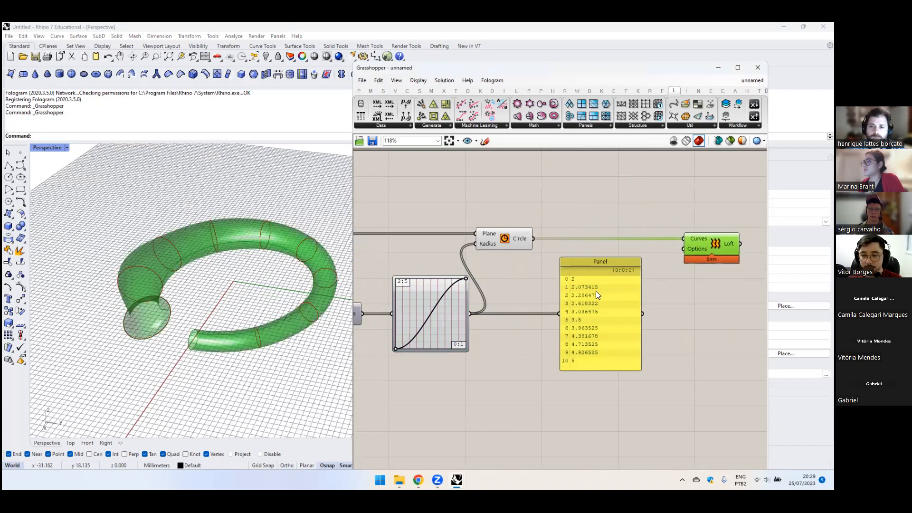
pyautogui.moveTo(596, 295); pyautogui.dragTo(556, 296)
pyautogui.doubleClick(650, 362)
pyautogui.write('loft')
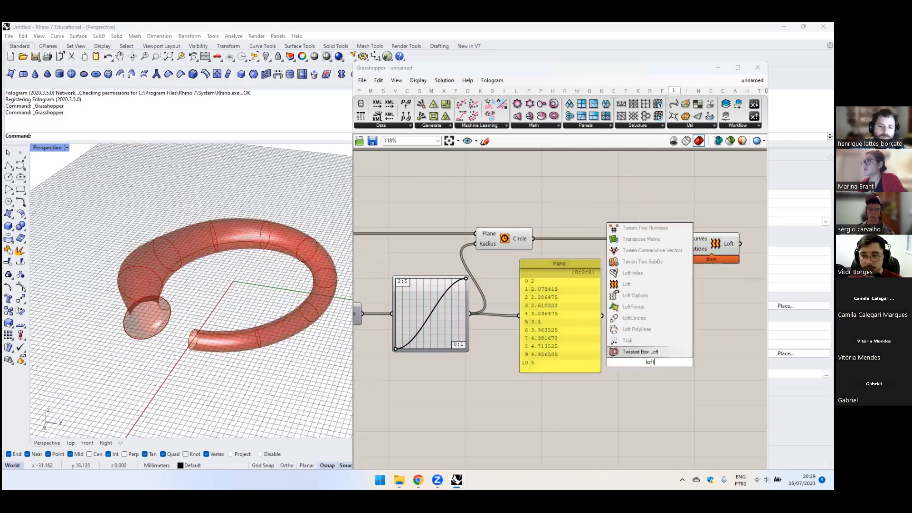
pyautogui.press('Escape')
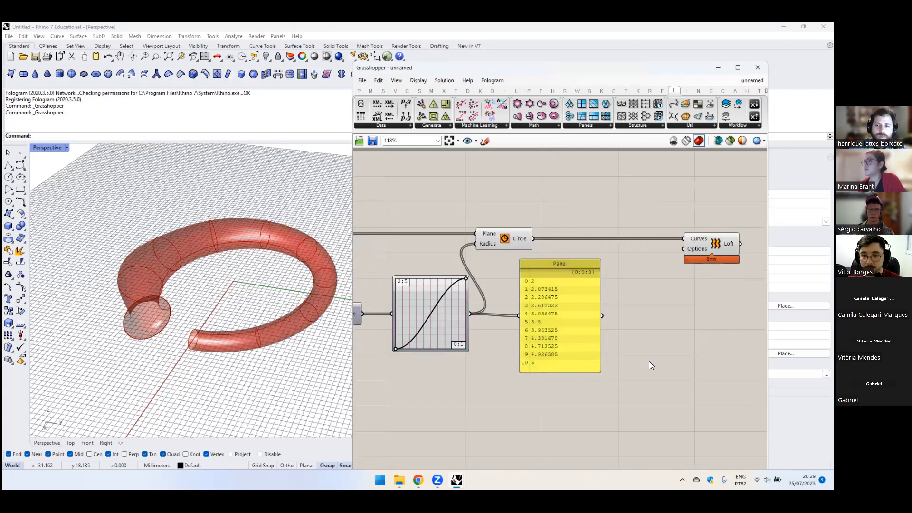
# - Enable Closed loft in the Loft component's options and commit the change
pyautogui.rightClick(697, 249)
pyautogui.moveTo(729, 326)
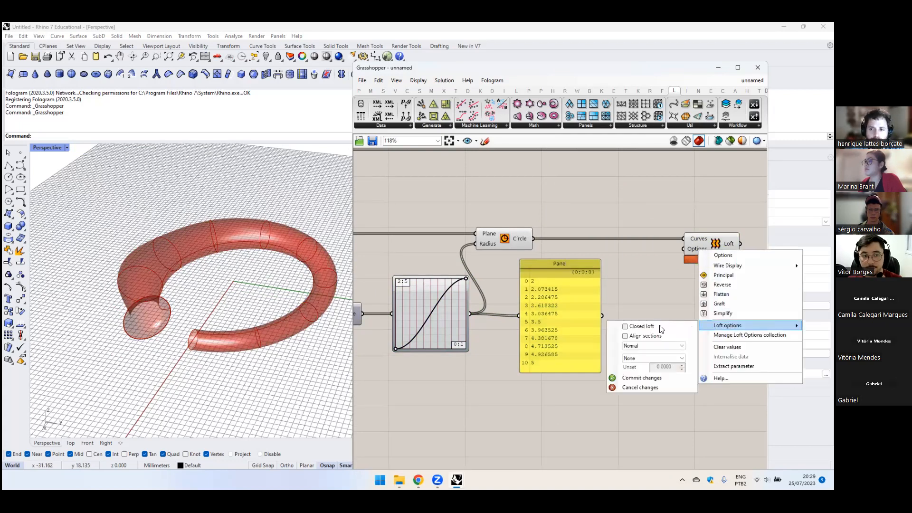
pyautogui.click(625, 327)
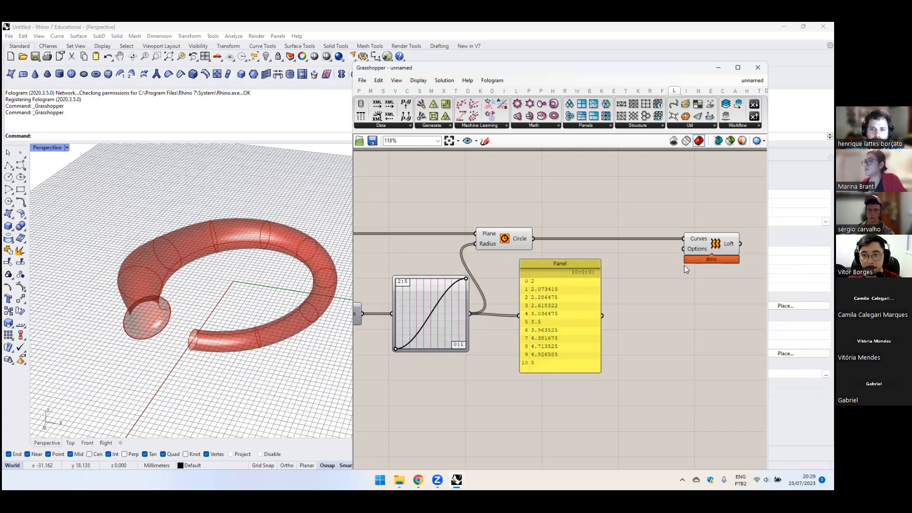
pyautogui.click(693, 248)
pyautogui.rightClick(693, 248)
pyautogui.moveTo(698, 325)
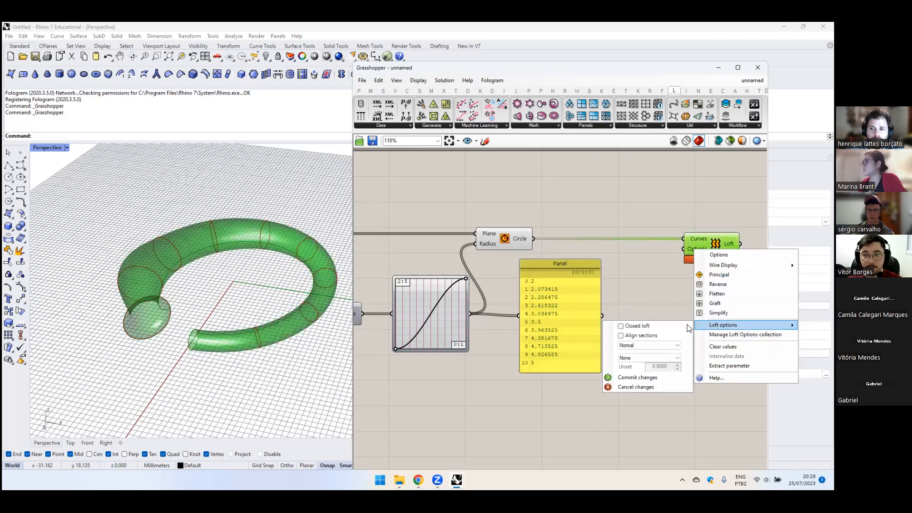
pyautogui.click(621, 326)
pyautogui.click(615, 377)
pyautogui.moveTo(209, 300); pyautogui.dragTo(387, 344, button='right')
pyautogui.scroll(-5, 229, 316)
pyautogui.scroll(6, 222, 307)
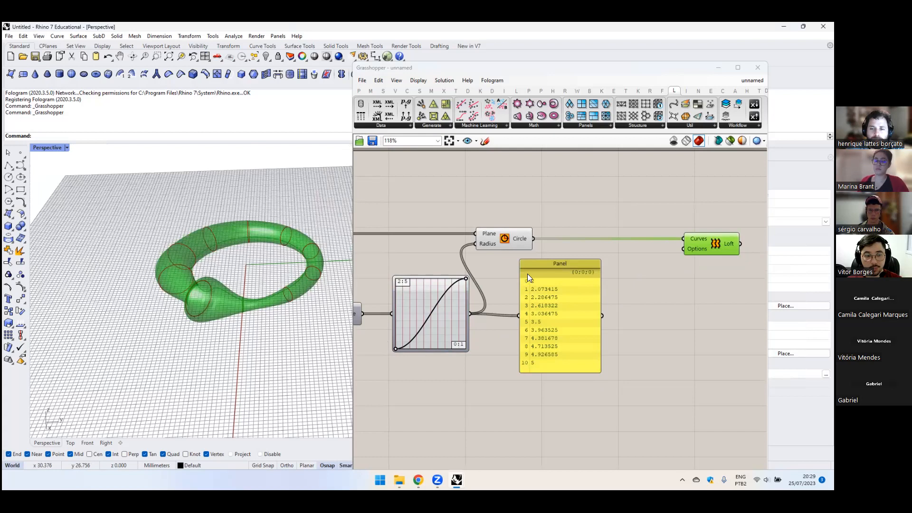
# - Apply the expression x-1 to the Range component's Steps input
pyautogui.moveTo(458, 320); pyautogui.dragTo(490, 325, button='right')
pyautogui.moveTo(402, 326); pyautogui.dragTo(494, 310, button='right')
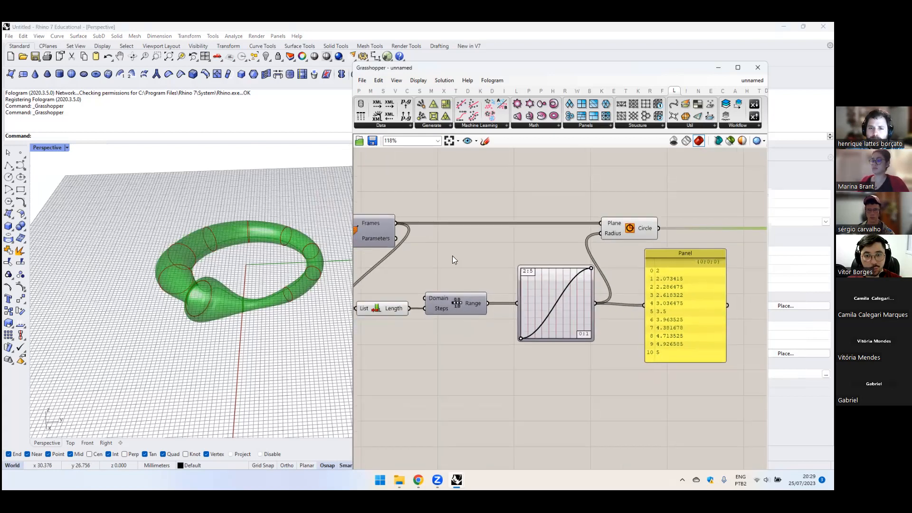
pyautogui.click(378, 219)
pyautogui.rightClick(480, 309)
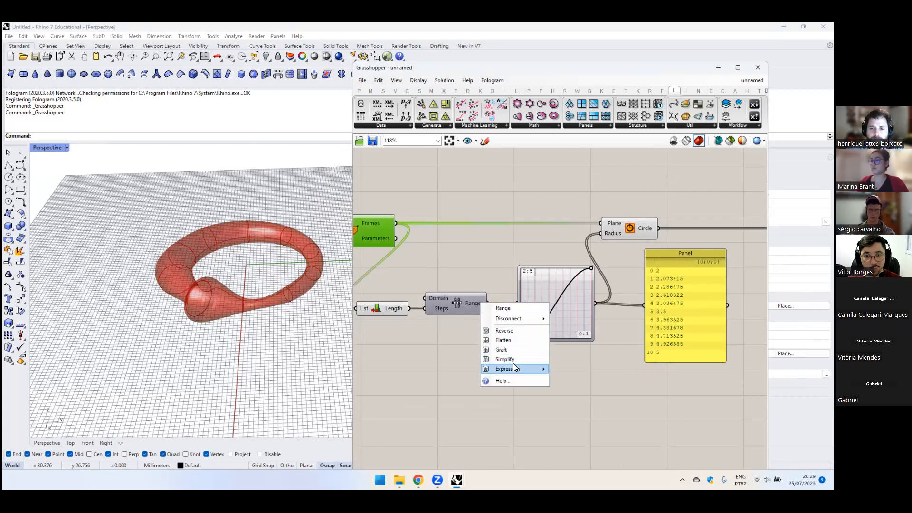
pyautogui.click(431, 354)
pyautogui.moveTo(436, 310); pyautogui.dragTo(461, 313, button='right')
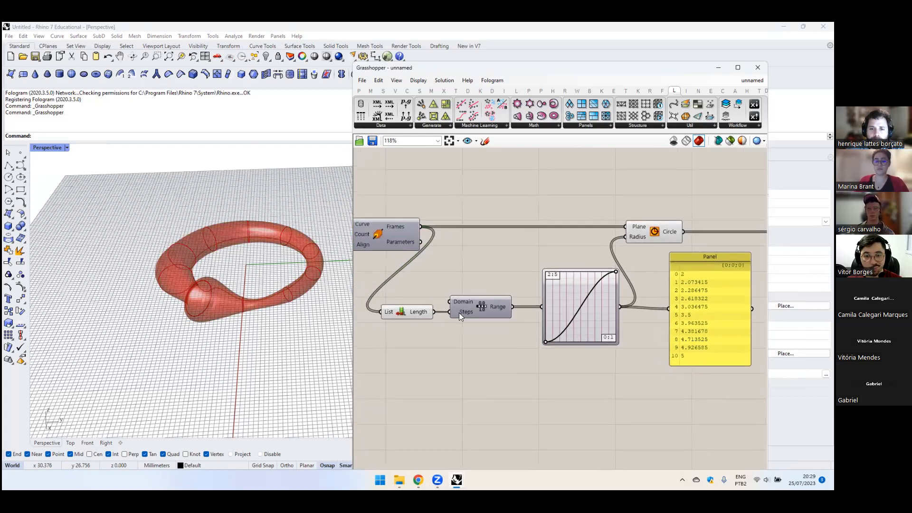
pyautogui.rightClick(461, 312)
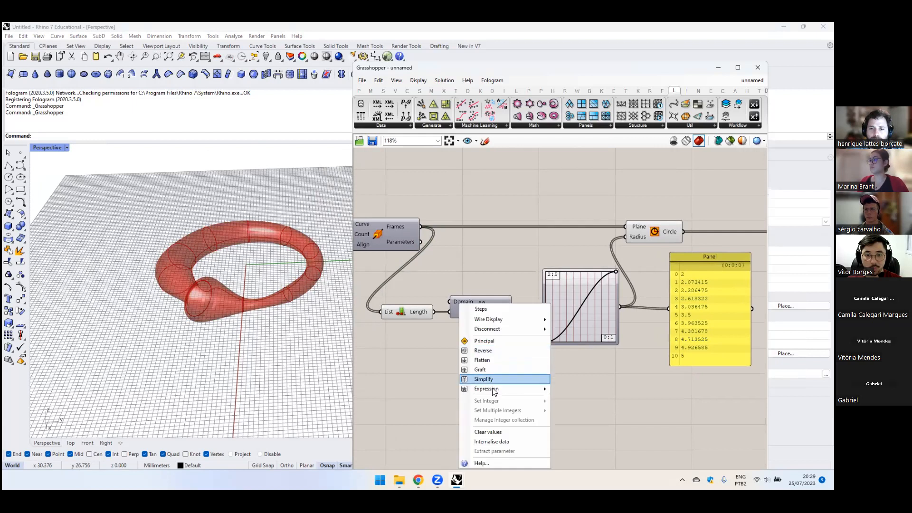
pyautogui.moveTo(494, 391)
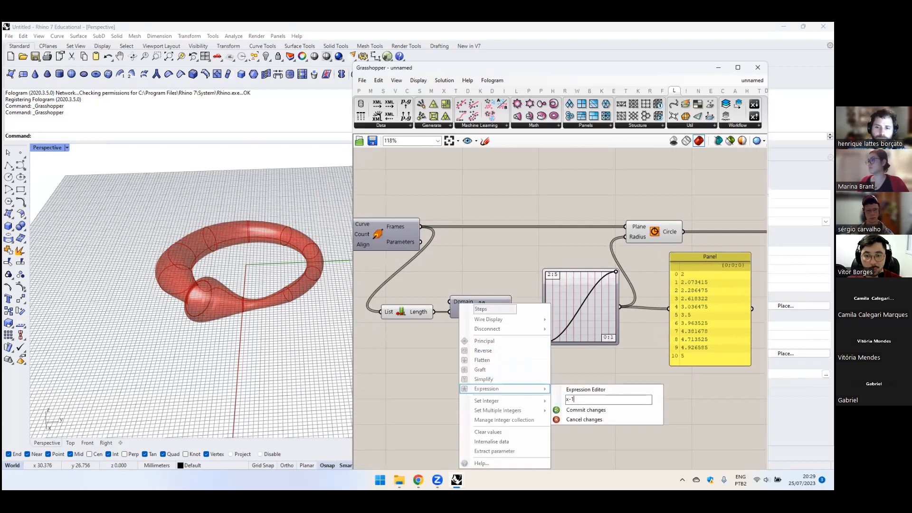
pyautogui.click(577, 408)
# - Reshape the Graph Mapper's sine curve so it peaks near the middle of the range and falls again towards the end
pyautogui.moveTo(511, 341); pyautogui.dragTo(444, 342, button='right')
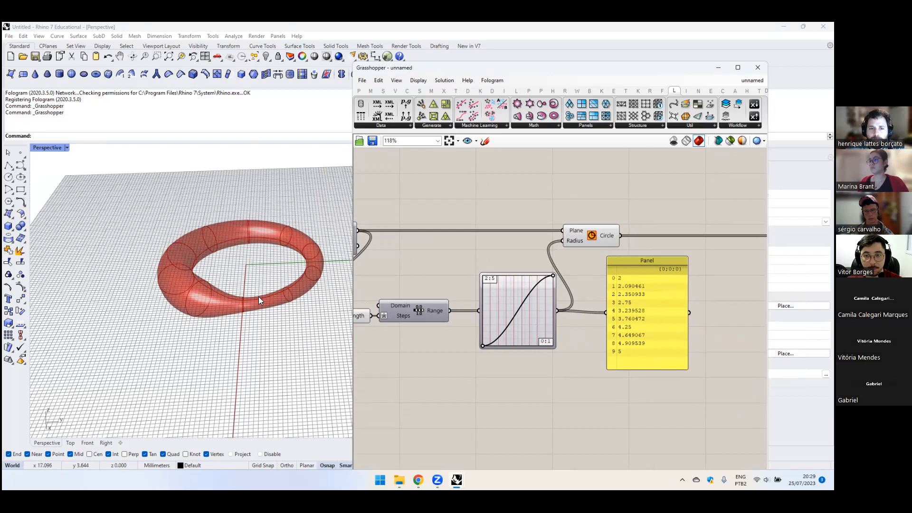
pyautogui.moveTo(552, 275); pyautogui.dragTo(521, 264)
pyautogui.moveTo(424, 317); pyautogui.dragTo(505, 337, button='right')
pyautogui.scroll(2, 578, 313)
pyautogui.scroll(1, 579, 313)
pyautogui.moveTo(266, 333); pyautogui.dragTo(246, 291, button='right')
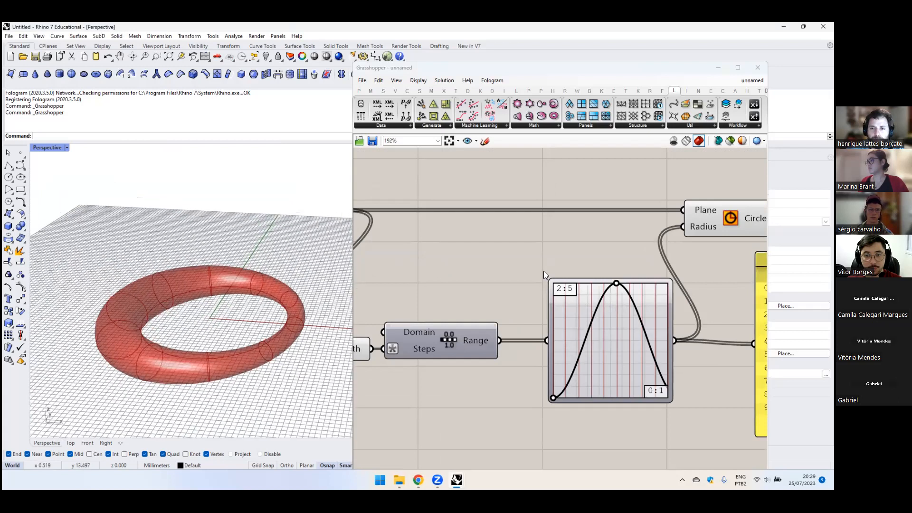
# - Raise the Graph Mapper's Y domain minimum to 3
pyautogui.doubleClick(610, 328)
pyautogui.moveTo(536, 276); pyautogui.dragTo(538, 264)
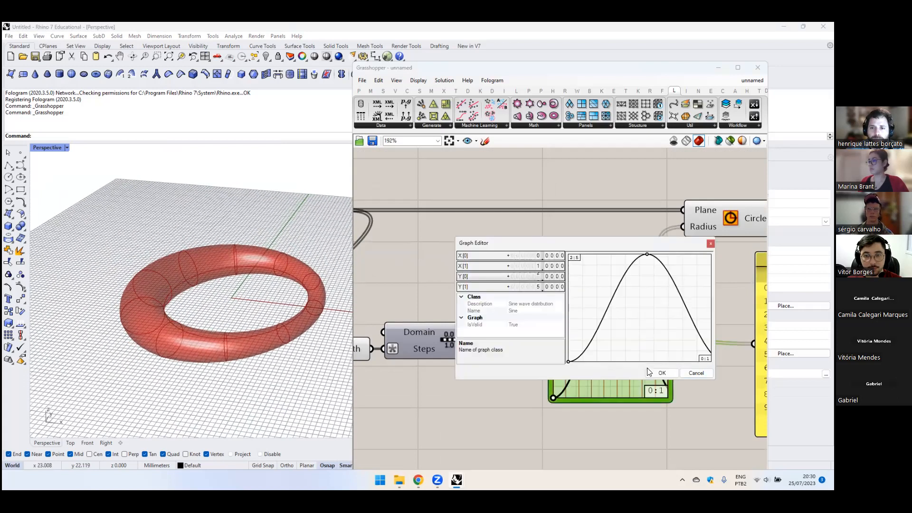
pyautogui.click(662, 373)
pyautogui.click(486, 223)
# - Move the values Panel further away from the Graph Mapper, below the wire between Circle and Loft
pyautogui.scroll(-5, 568, 266)
pyautogui.moveTo(569, 266); pyautogui.dragTo(432, 264, button='right')
pyautogui.moveTo(685, 217); pyautogui.dragTo(503, 318)
pyautogui.click(589, 202)
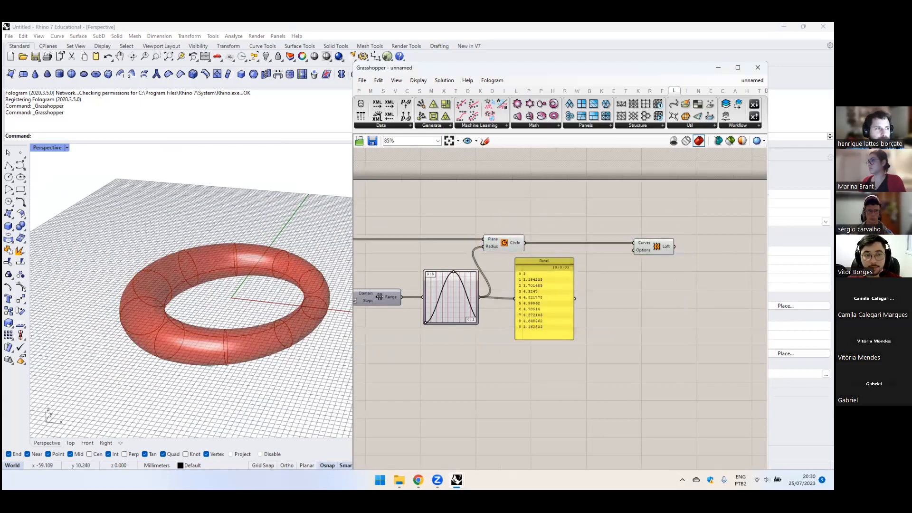
pyautogui.moveTo(529, 294); pyautogui.dragTo(570, 293)
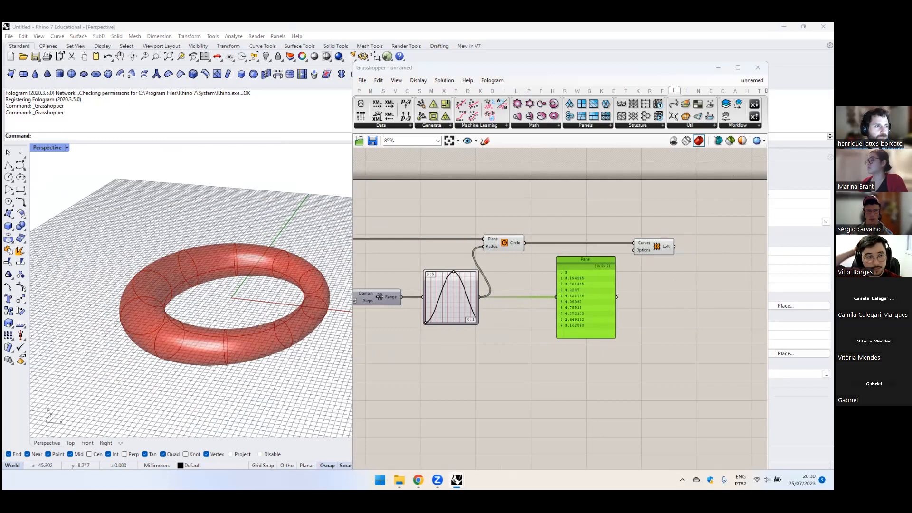
# - Move the values Panel closer to the Graph Mapper, just below the wire between Circle and Loft, and select Loft
pyautogui.moveTo(584, 299); pyautogui.dragTo(496, 306, button='right')
pyautogui.moveTo(496, 305); pyautogui.dragTo(457, 304)
pyautogui.moveTo(555, 298)
pyautogui.mouseDown(button='right')
pyautogui.moveTo(472, 308)
pyautogui.moveTo(554, 284)
pyautogui.mouseUp(button='right')
pyautogui.click(468, 264)
pyautogui.scroll(-2, 418, 285)
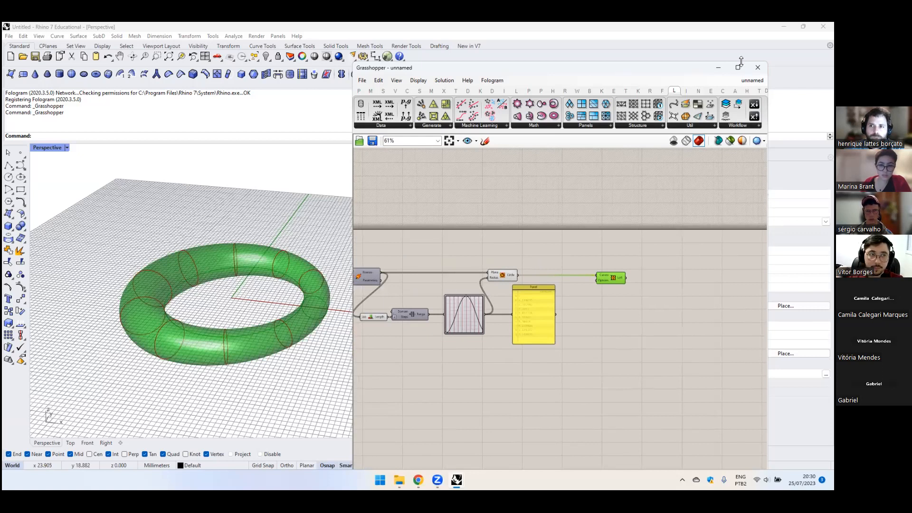
# - Add a Populate Geometry component after Loft and connect the Loft output to its Geometry input
pyautogui.moveTo(456, 480)
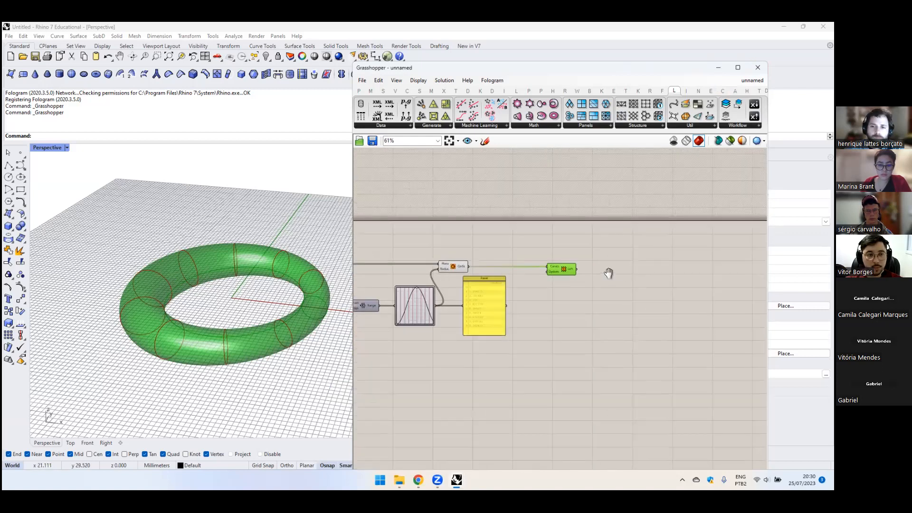
pyautogui.doubleClick(580, 260)
pyautogui.write('popul')
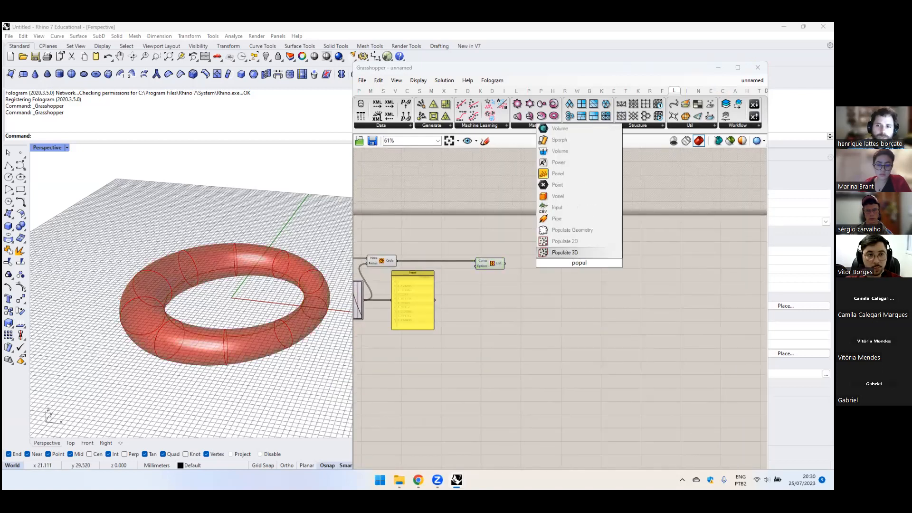
pyautogui.click(560, 230)
pyautogui.scroll(3, 562, 259)
pyautogui.moveTo(475, 266); pyautogui.dragTo(528, 318)
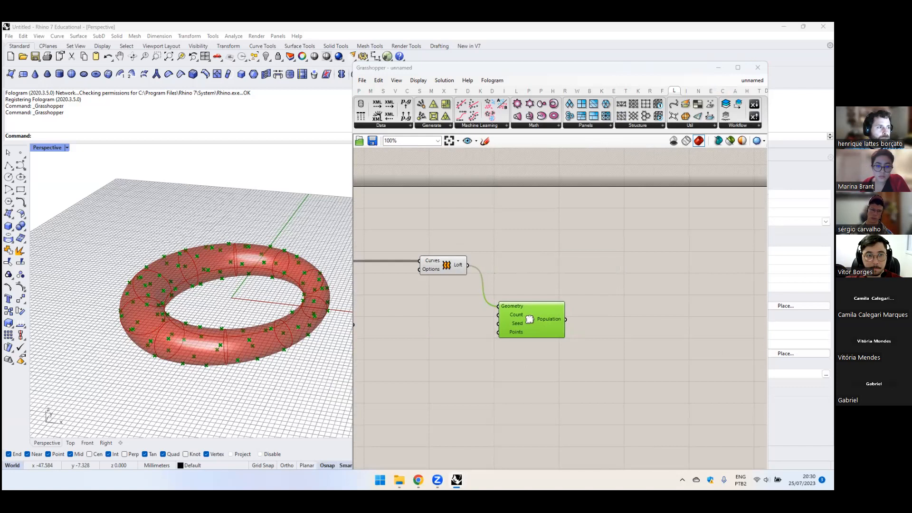
pyautogui.click(598, 262)
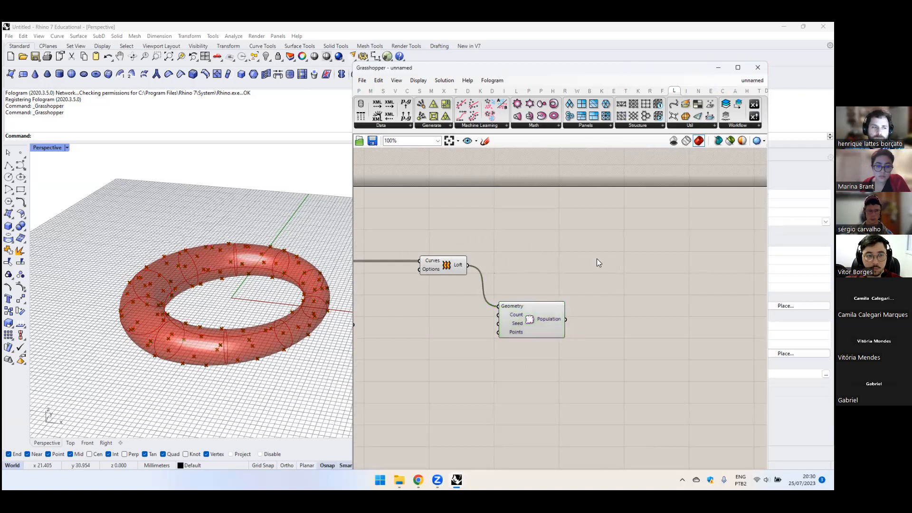
# - Add an Evaluate Surface component well clear of Populate Geometry, connecting Loft to its Surface input and leaving its Point input unwired
pyautogui.doubleClick(555, 250)
pyautogui.write('evalueate ')
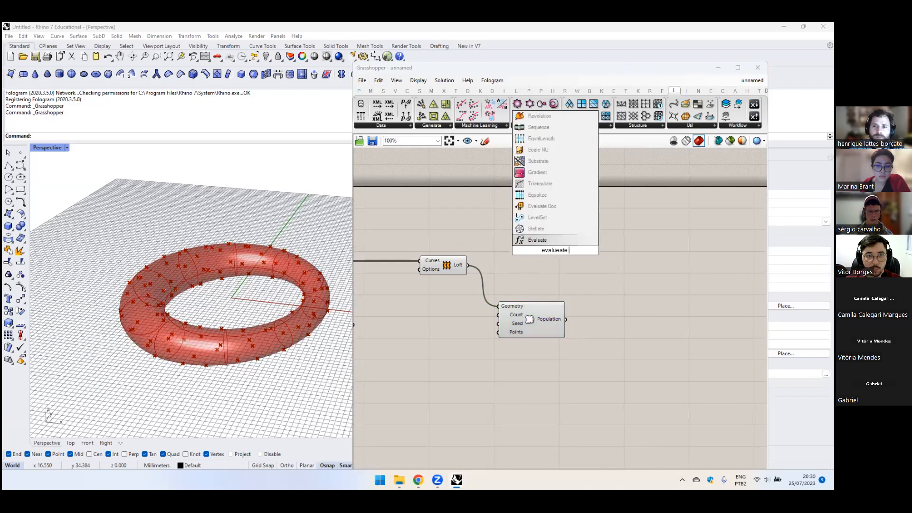
pyautogui.write('surface')
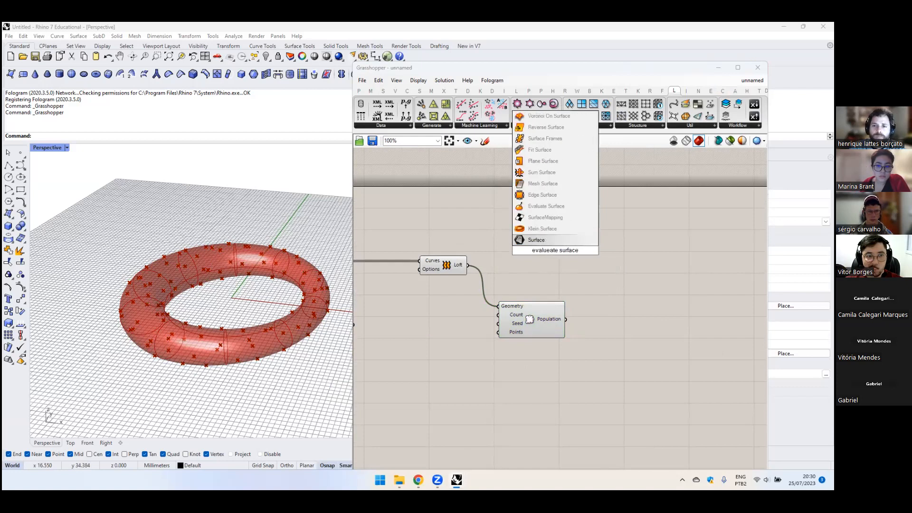
pyautogui.click(541, 208)
pyautogui.moveTo(541, 241); pyautogui.dragTo(646, 236)
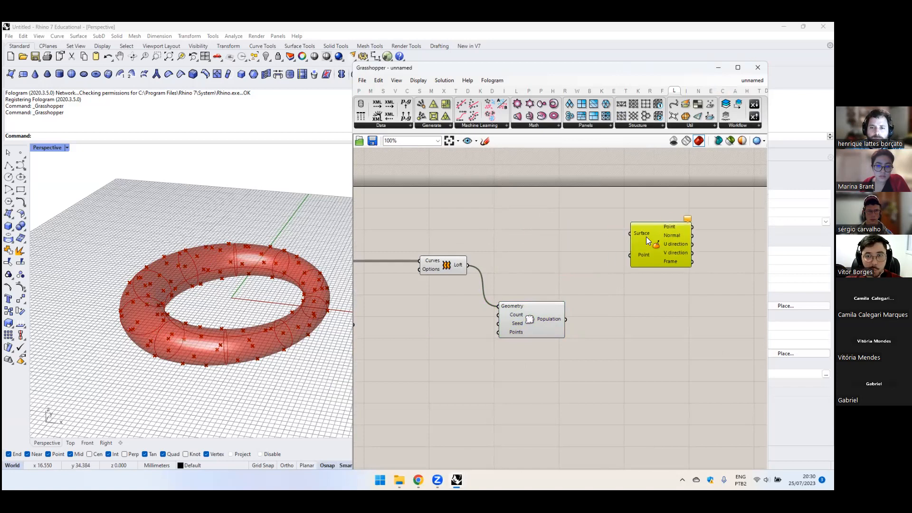
pyautogui.moveTo(468, 265); pyautogui.dragTo(612, 288)
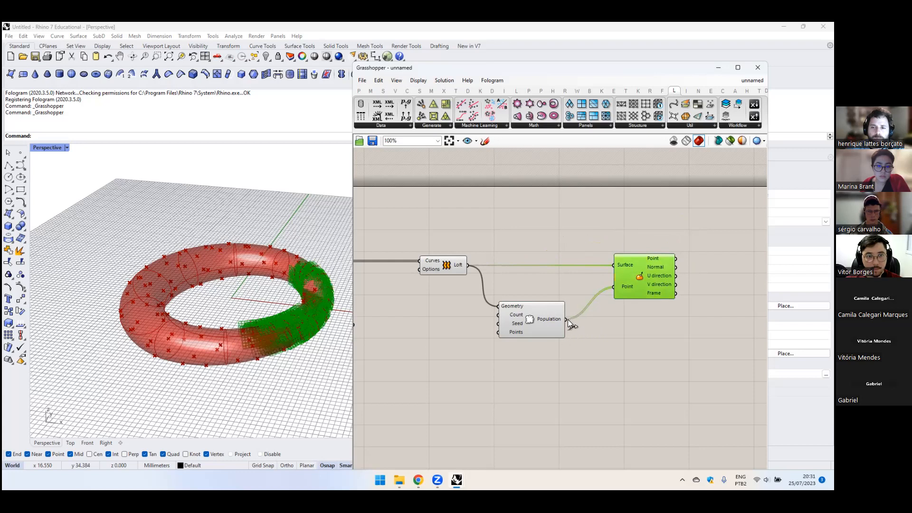
pyautogui.hotkey('ctrl', 'z')
pyautogui.moveTo(622, 279); pyautogui.dragTo(659, 277)
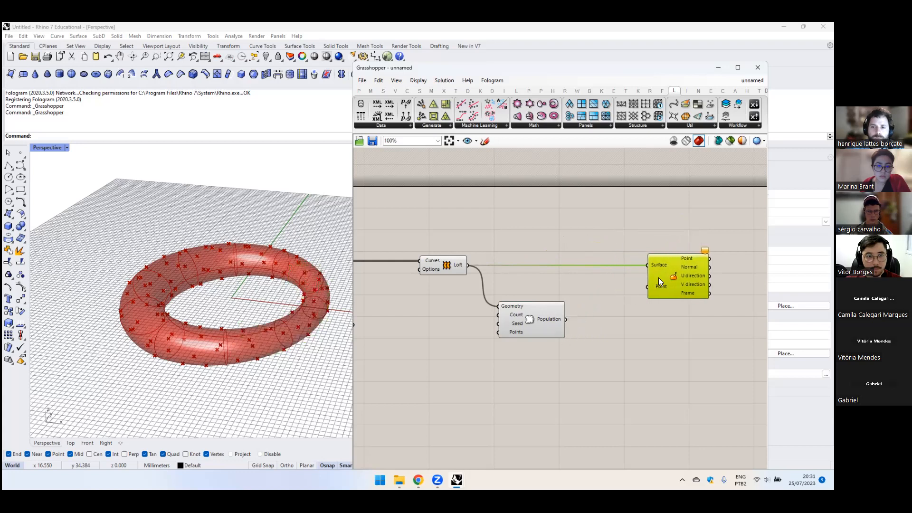
# - Add a Surface Closest Point component above the wire between Loft and Evaluate Surface
pyautogui.doubleClick(554, 217)
pyautogui.write('s')
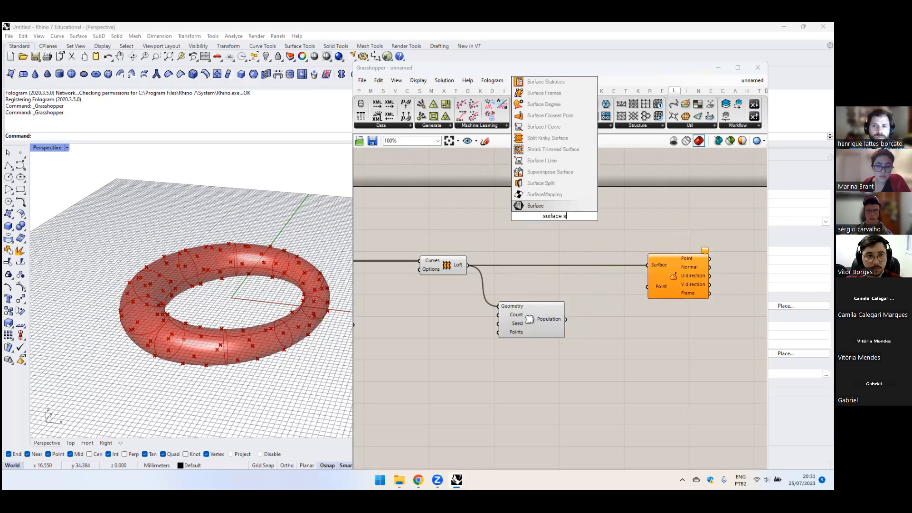
pyautogui.press('BackSpace')
pyautogui.write('closest point')
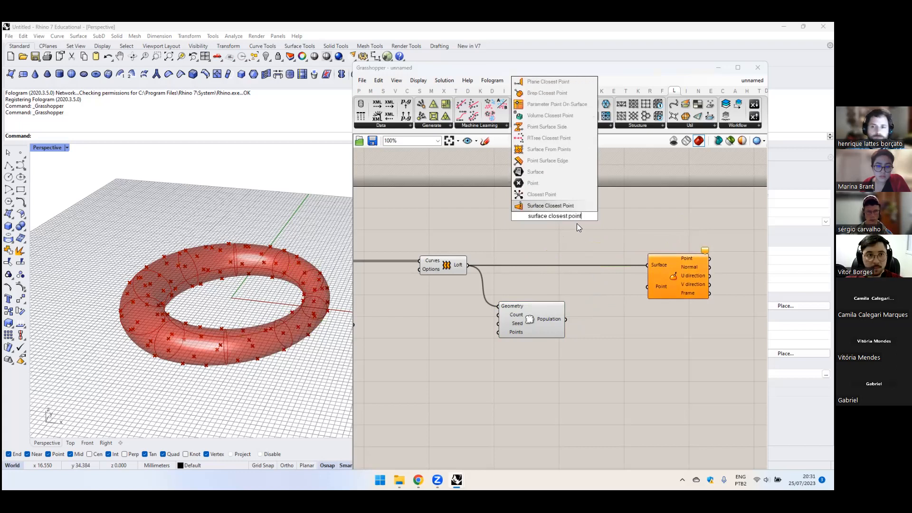
pyautogui.press('Return')
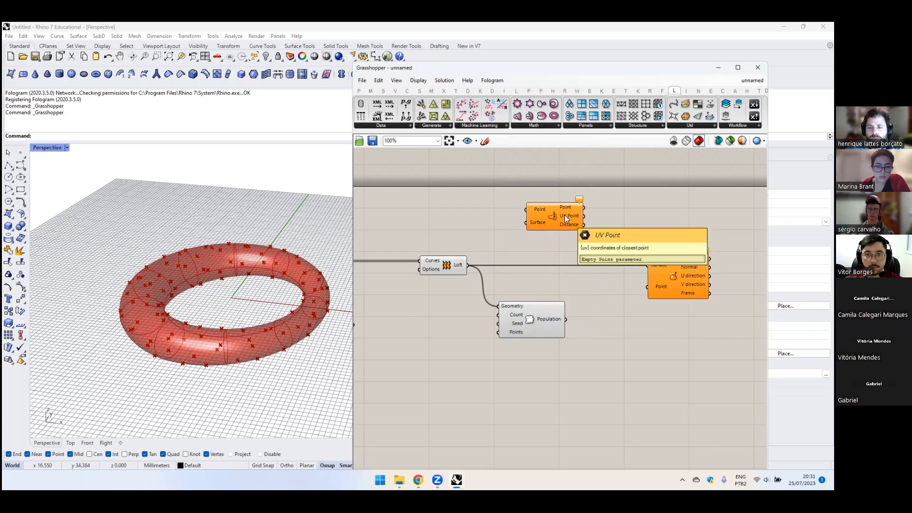
# - Sketch a temporary square surface diagram with U and V axis arrows and a marked point, and discard the sketch
pyautogui.click(485, 141)
pyautogui.moveTo(608, 325)
pyautogui.mouseDown()
pyautogui.moveTo(607, 374)
pyautogui.moveTo(665, 377)
pyautogui.moveTo(628, 329)
pyautogui.moveTo(607, 326)
pyautogui.mouseUp()
pyautogui.moveTo(610, 381)
pyautogui.mouseDown()
pyautogui.moveTo(654, 381)
pyautogui.moveTo(657, 391)
pyautogui.mouseUp()
pyautogui.moveTo(599, 375); pyautogui.dragTo(597, 329)
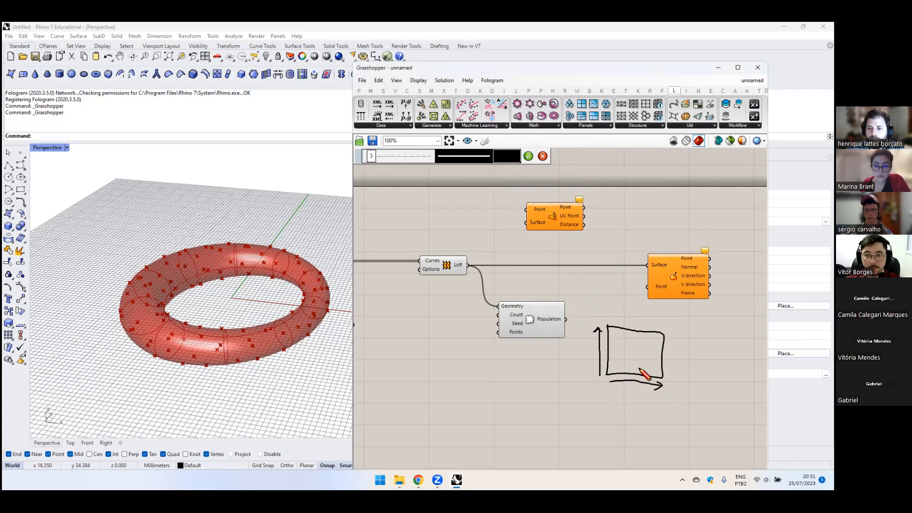
pyautogui.moveTo(619, 364); pyautogui.dragTo(655, 354)
pyautogui.moveTo(655, 346); pyautogui.dragTo(648, 353)
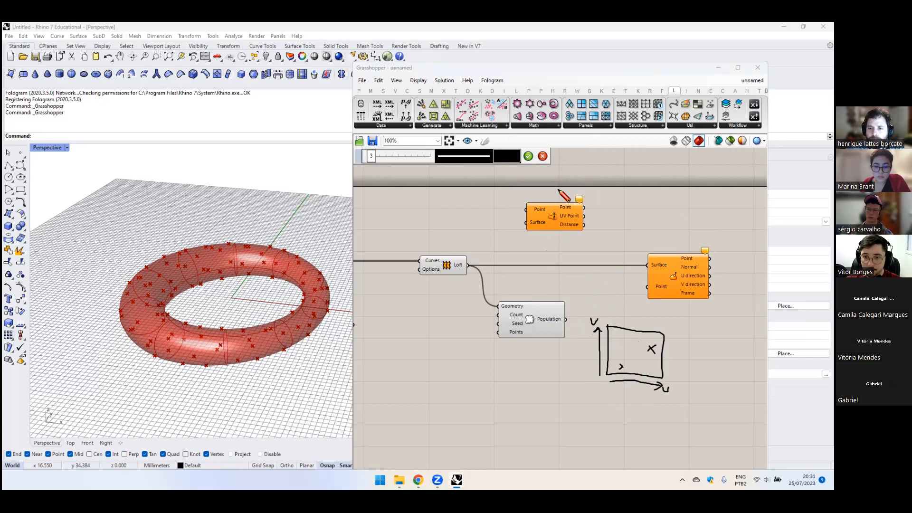
pyautogui.click(542, 156)
# - Connect Loft to the Surface input and Population to the Point input of Surface Closest Point, repositioning both components
pyautogui.moveTo(530, 304); pyautogui.dragTo(545, 325)
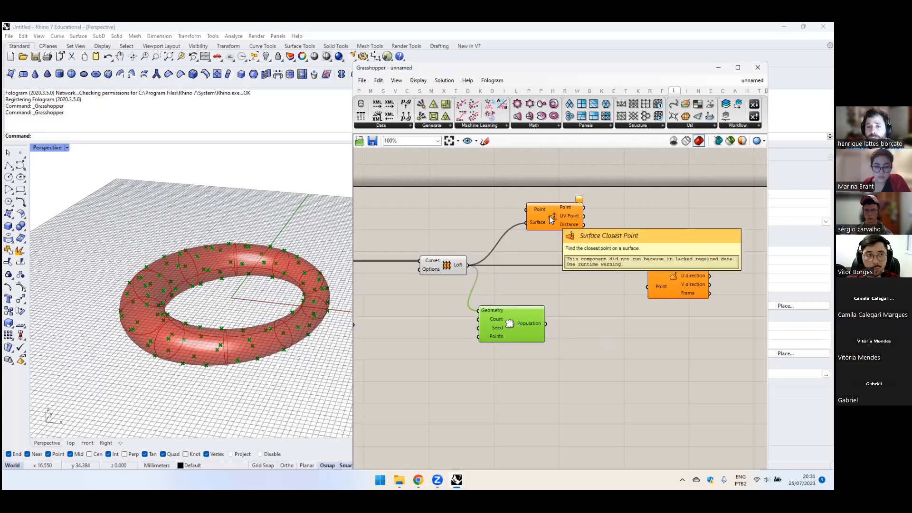
pyautogui.moveTo(519, 337); pyautogui.dragTo(540, 337)
pyautogui.moveTo(545, 220); pyautogui.dragTo(553, 232)
pyautogui.moveTo(569, 325); pyautogui.dragTo(546, 218)
pyautogui.moveTo(546, 219)
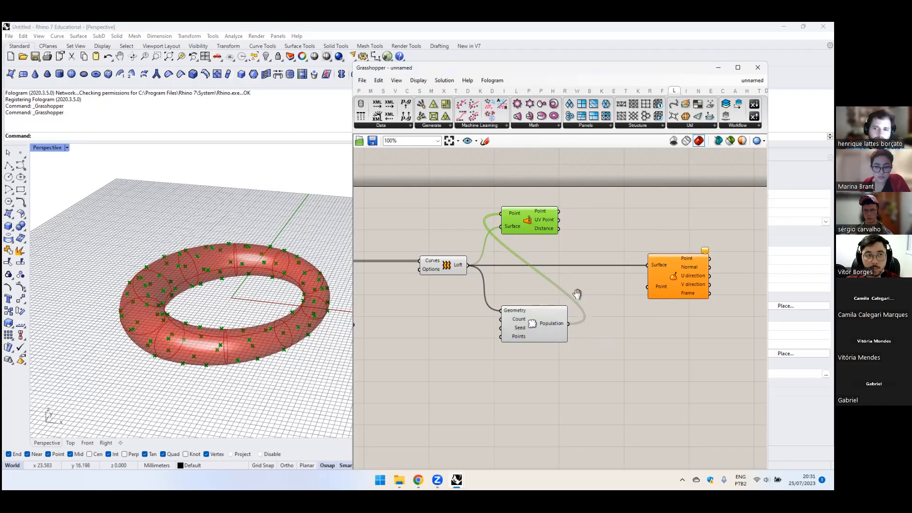
# - Connect UV Point to Evaluate Surface's Point input and place Surface Closest Point between Populate Geometry and Evaluate Surface
pyautogui.moveTo(552, 219); pyautogui.dragTo(420, 216, button='right')
pyautogui.moveTo(512, 272); pyautogui.dragTo(612, 271)
pyautogui.moveTo(397, 214); pyautogui.dragTo(509, 275)
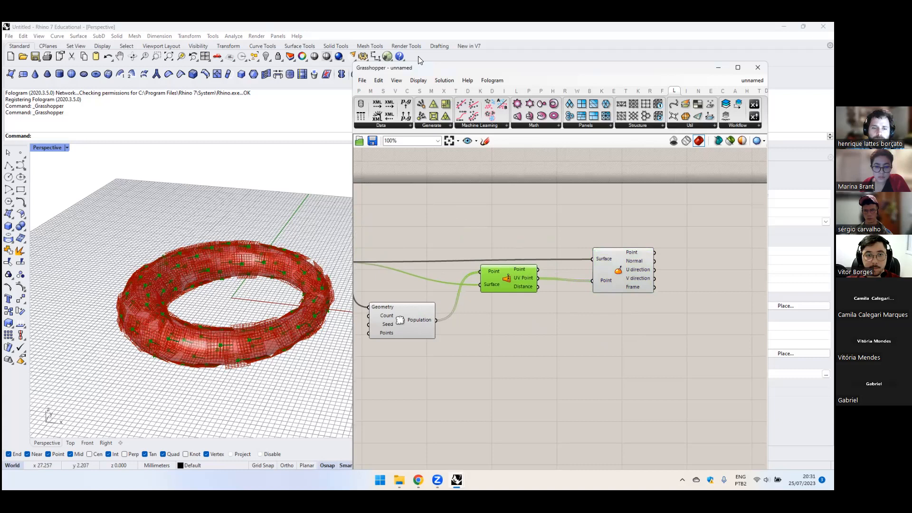
# - Set the preview plane size to 2
pyautogui.click(418, 80)
pyautogui.moveTo(449, 220)
pyautogui.moveTo(533, 220); pyautogui.dragTo(513, 219)
pyautogui.write('2')
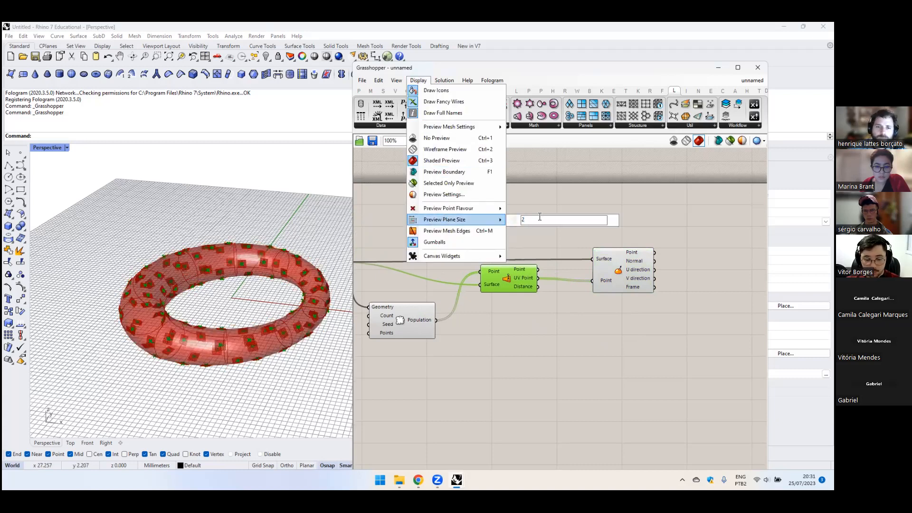
pyautogui.click(537, 206)
# - Hide the previews of Loft, Populate Geometry and Surface Closest Point
pyautogui.scroll(-3, 536, 207)
pyautogui.moveTo(367, 234); pyautogui.dragTo(533, 259, button='right')
pyautogui.scroll(-1, 533, 257)
pyautogui.moveTo(455, 240); pyautogui.dragTo(681, 327)
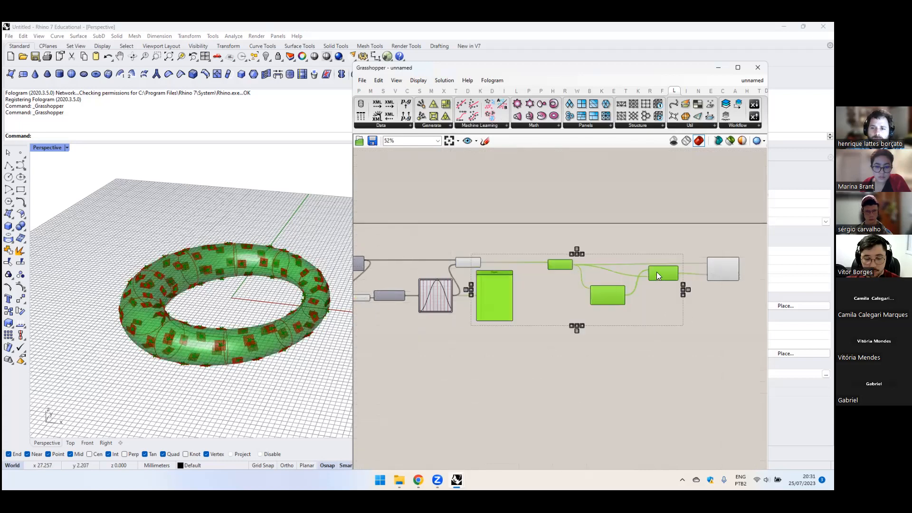
pyautogui.middleClick(656, 272)
pyautogui.click(637, 258)
# - Hide the preview of the Circle component that feeds Loft, leaving only the surface frames displayed
pyautogui.moveTo(255, 331); pyautogui.dragTo(247, 212, button='right')
pyautogui.scroll(8, 262, 288)
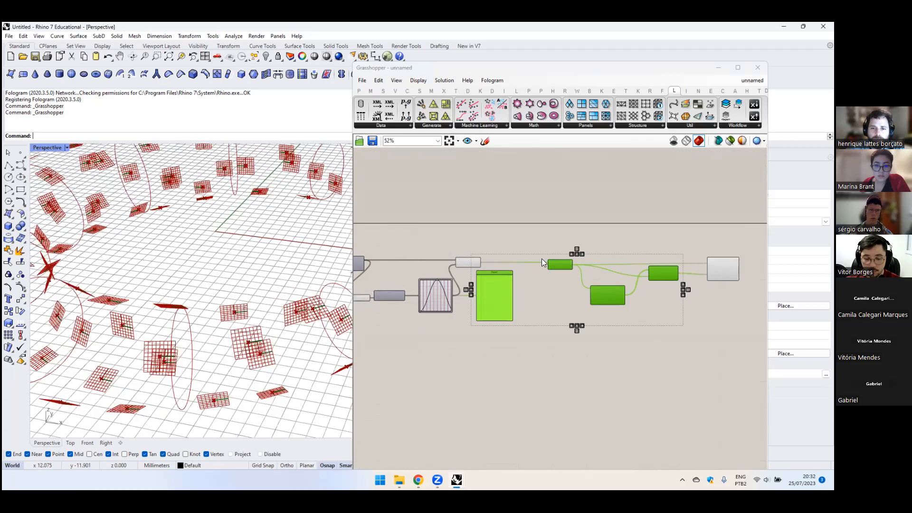
pyautogui.moveTo(592, 264); pyautogui.dragTo(618, 225, button='right')
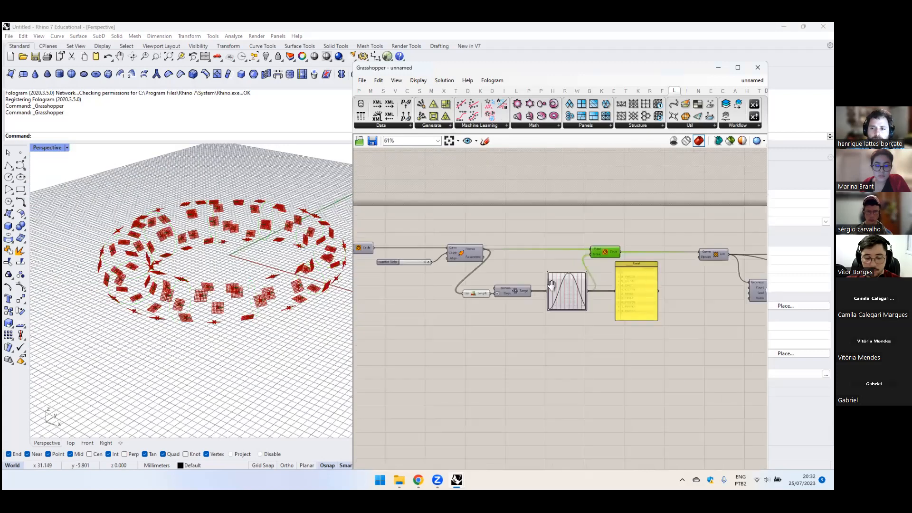
pyautogui.moveTo(551, 285); pyautogui.dragTo(446, 278, button='right')
pyautogui.scroll(5, 567, 285)
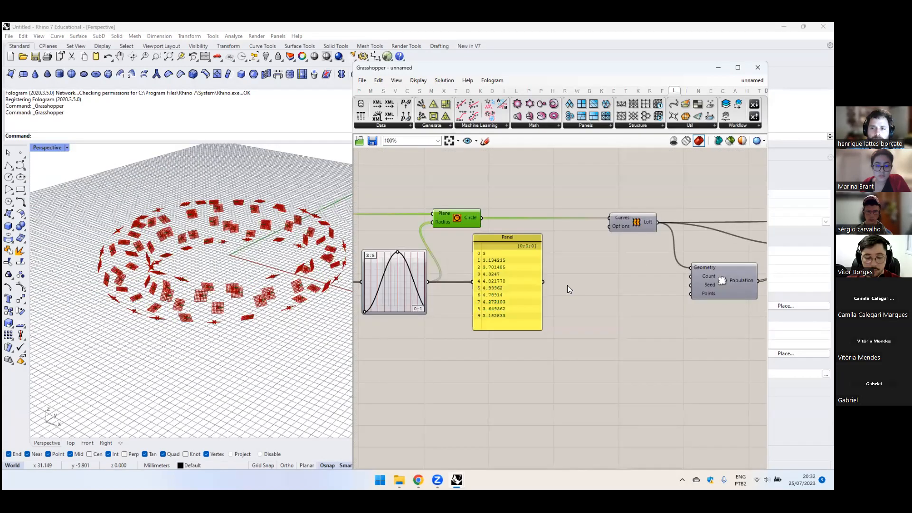
# - Add a Number Slider starting at 50, connect it to Populate Geometry's Count input and raise its value
pyautogui.moveTo(708, 277); pyautogui.dragTo(576, 271, button='right')
pyautogui.doubleClick(460, 296)
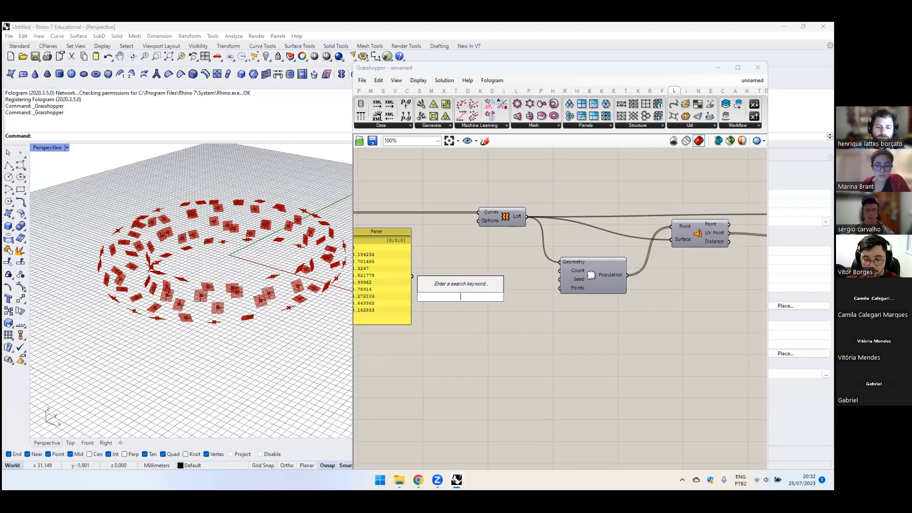
pyautogui.write('50<20')
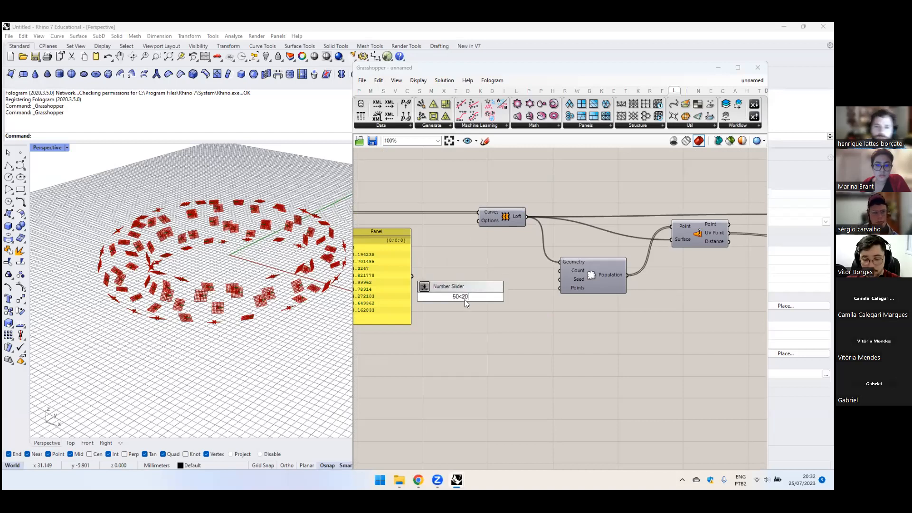
pyautogui.press('Return')
pyautogui.moveTo(506, 296); pyautogui.dragTo(561, 272)
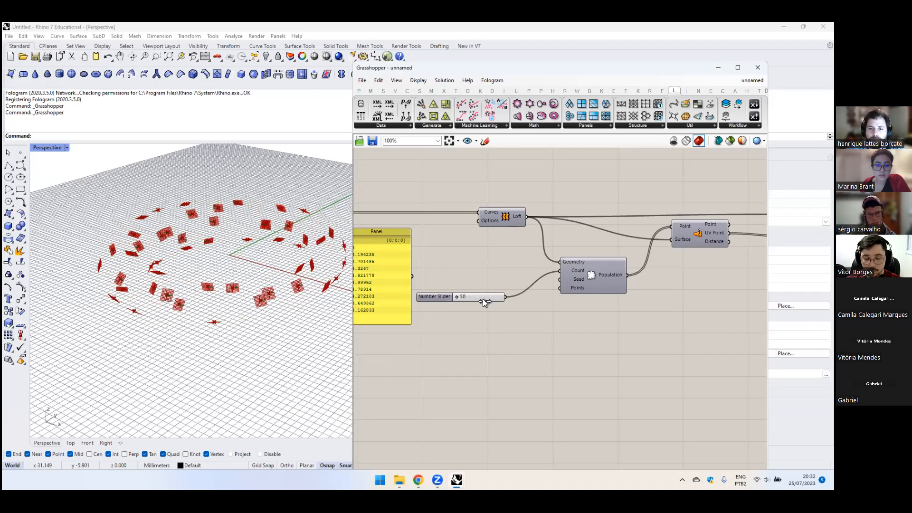
pyautogui.moveTo(456, 296); pyautogui.dragTo(538, 265)
# - Add a Rectangle component beside Evaluate Surface
pyautogui.scroll(-3, 364, 251)
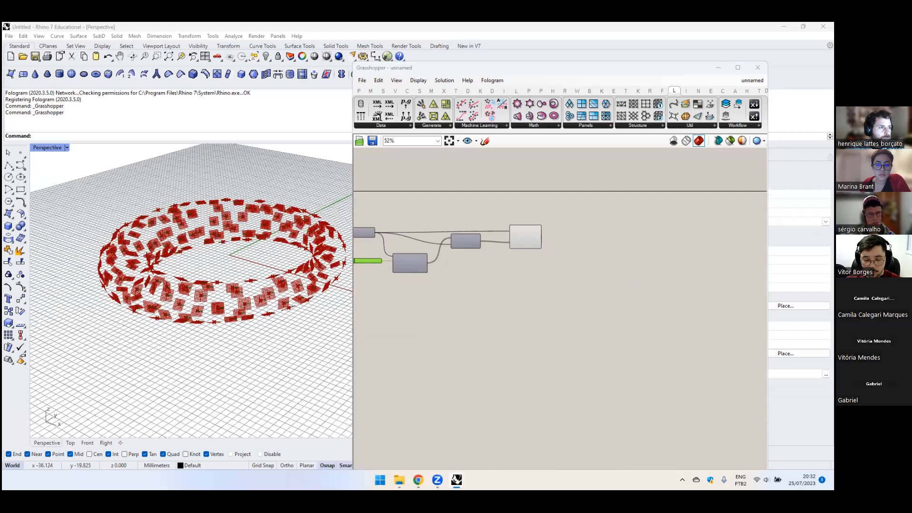
pyautogui.click(537, 242)
pyautogui.scroll(4, 538, 242)
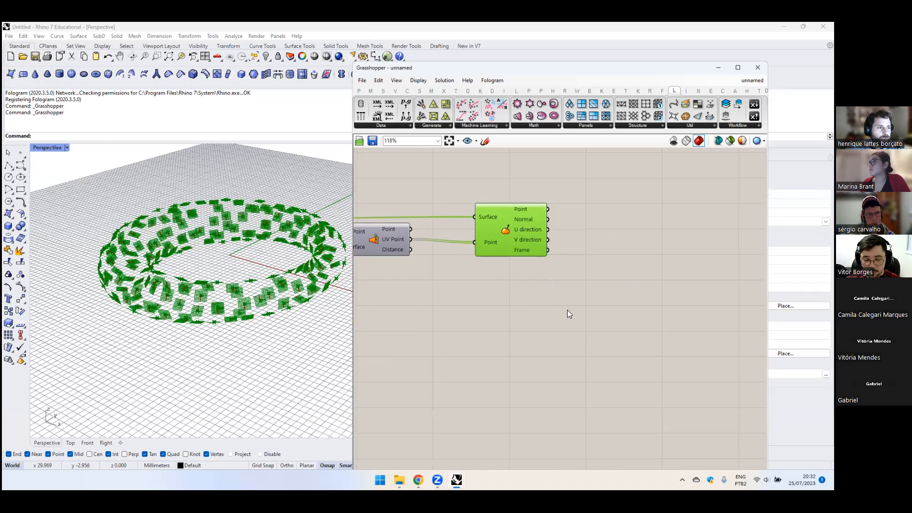
pyautogui.click(285, 290)
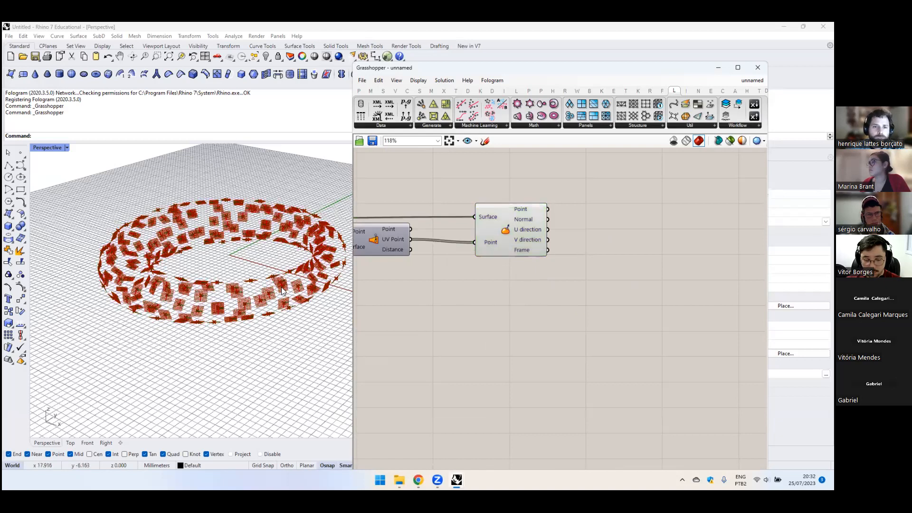
pyautogui.scroll(5, 264, 270)
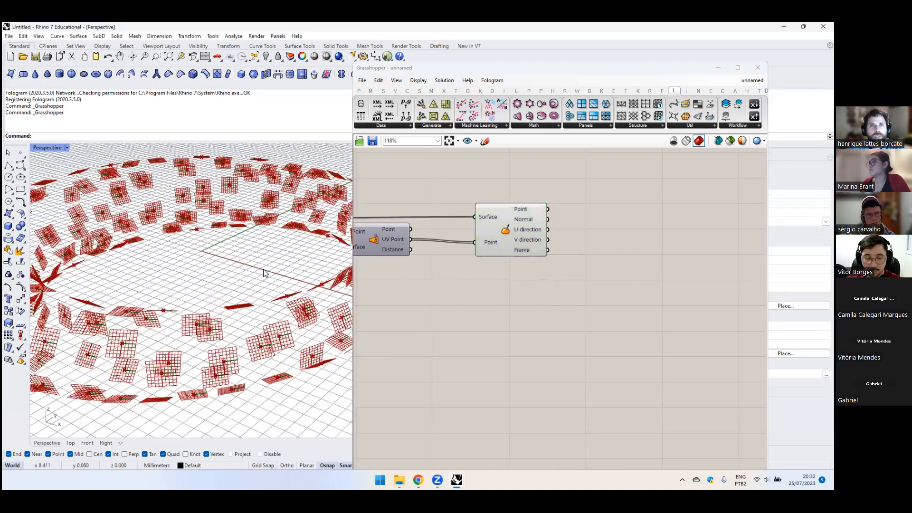
pyautogui.doubleClick(593, 284)
pyautogui.write('recta')
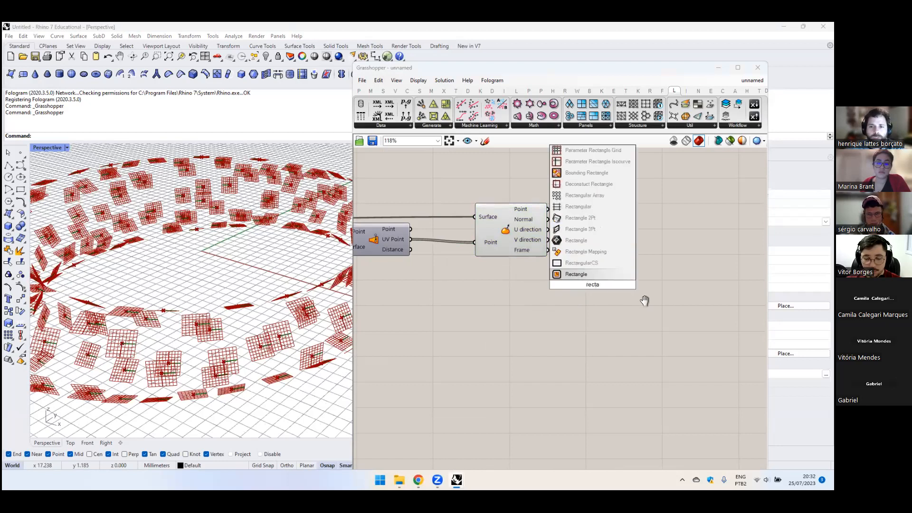
pyautogui.press('Return')
# - Connect Evaluate Surface's Frame output to the Rectangle's Plane input and move the Rectangle component further away
pyautogui.moveTo(414, 243); pyautogui.dragTo(308, 221, button='right')
pyautogui.click(383, 227)
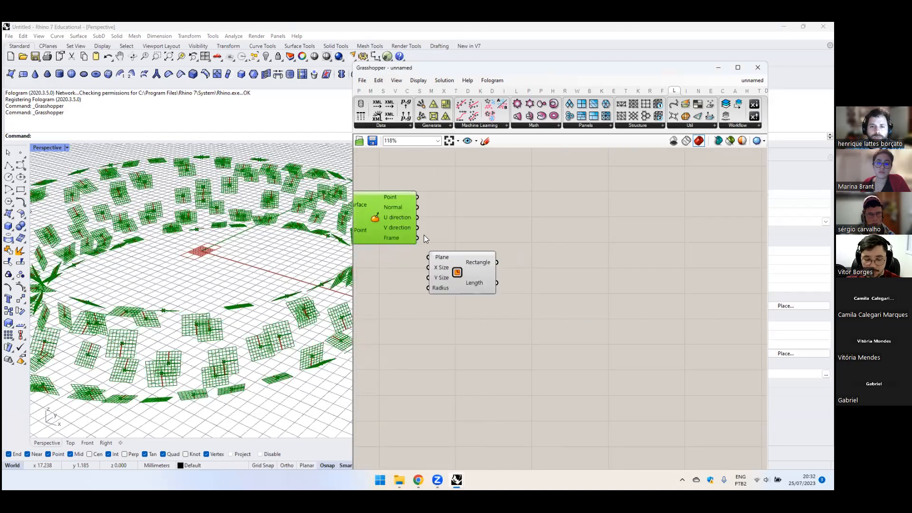
pyautogui.moveTo(417, 238); pyautogui.dragTo(510, 250)
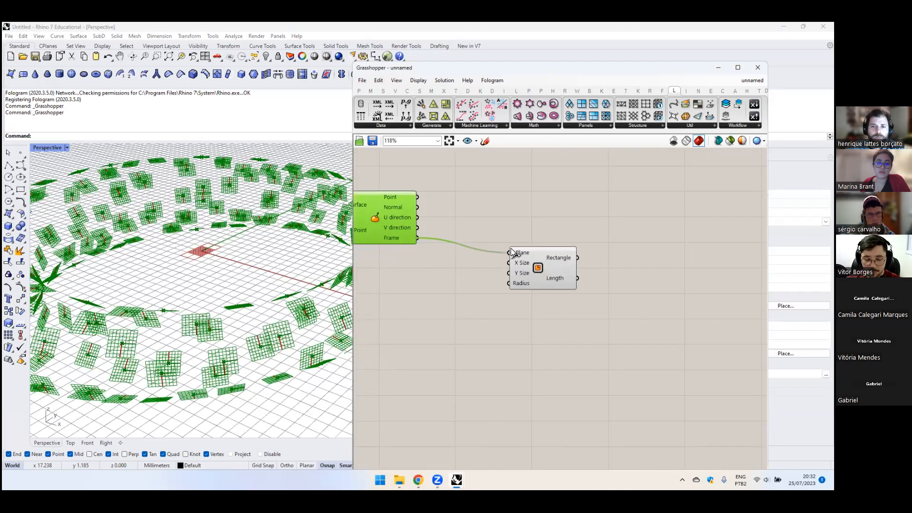
pyautogui.click(536, 267)
pyautogui.moveTo(567, 264); pyautogui.dragTo(662, 248)
# - Hide the preview of Evaluate Surface so only the rectangles are displayed
pyautogui.moveTo(521, 245); pyautogui.dragTo(608, 258, button='right')
pyautogui.click(449, 227)
pyautogui.middleClick(446, 226)
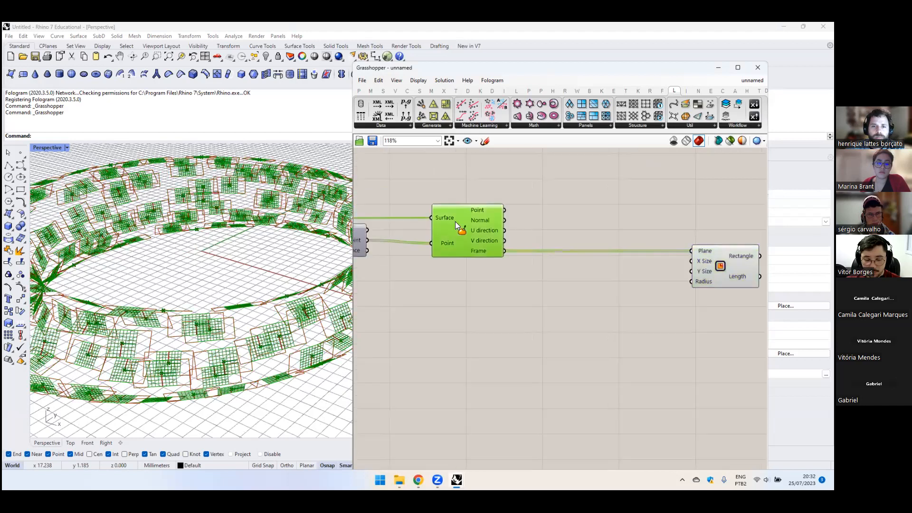
pyautogui.click(473, 198)
pyautogui.moveTo(542, 282); pyautogui.dragTo(515, 273, button='right')
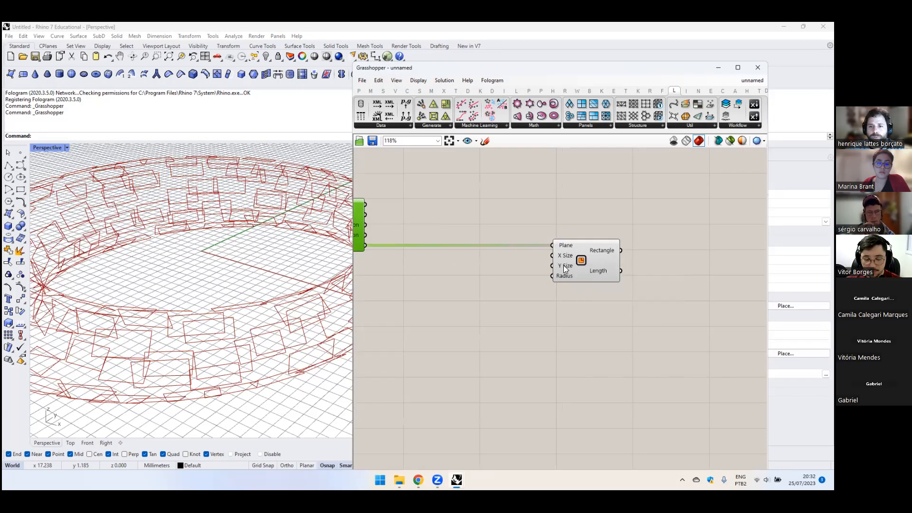
# - Add a Construct Domain component and connect its Domain output to the Rectangle's X Size input
pyautogui.keyDown('shift'); pyautogui.moveTo(286, 345); pyautogui.dragTo(321, 319, button='right'); pyautogui.keyUp('shift')
pyautogui.moveTo(494, 329); pyautogui.dragTo(538, 336, button='right')
pyautogui.doubleClick(475, 313)
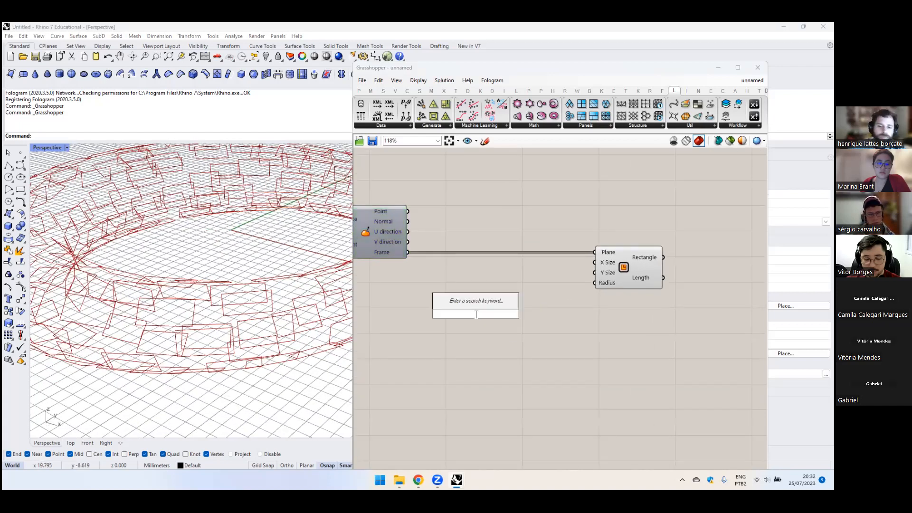
pyautogui.write('construct domain')
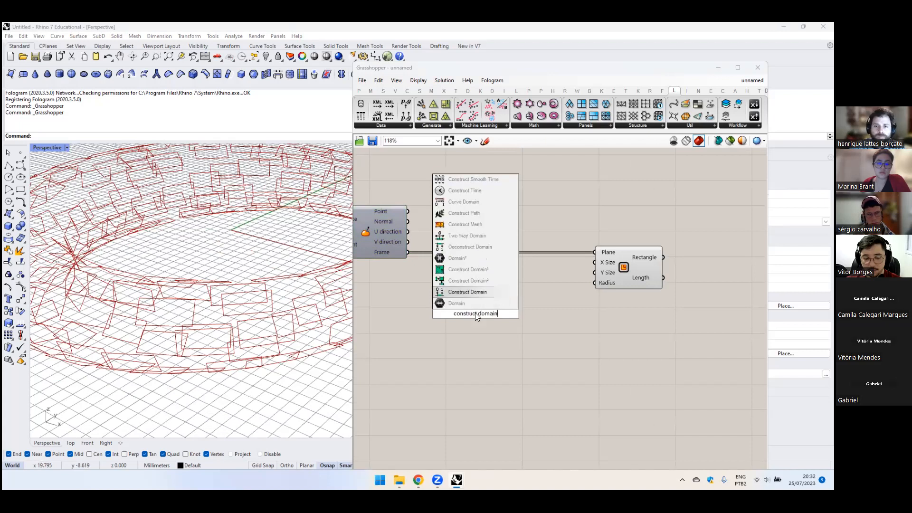
pyautogui.press('Return')
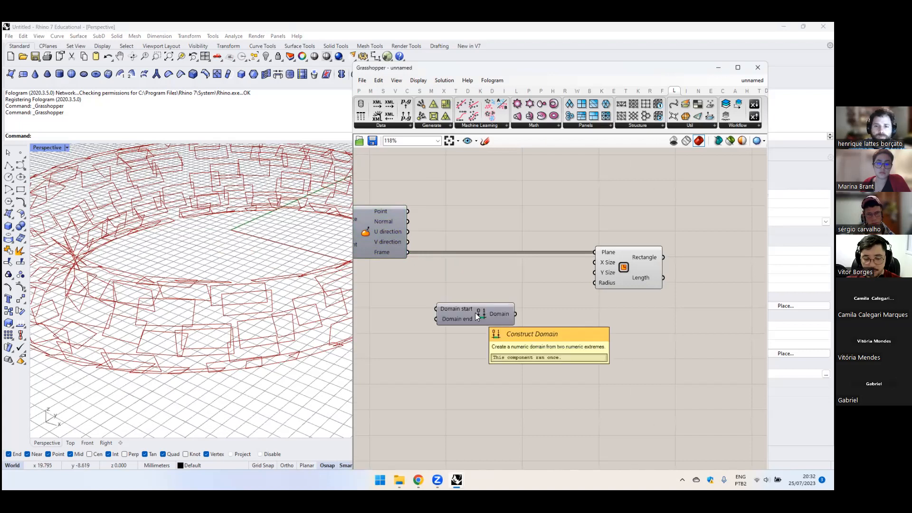
pyautogui.moveTo(515, 314); pyautogui.dragTo(595, 262)
# - Add a second Construct Domain component below the first and connect it to the Rectangle's Y Size input
pyautogui.moveTo(484, 316); pyautogui.dragTo(507, 297)
pyautogui.moveTo(476, 341); pyautogui.dragTo(510, 347, button='right')
pyautogui.click(600, 269)
# - Add a Number Slider of 10.00 and connect it to both Domain start and Domain end of the X Size domain
pyautogui.doubleClick(411, 307)
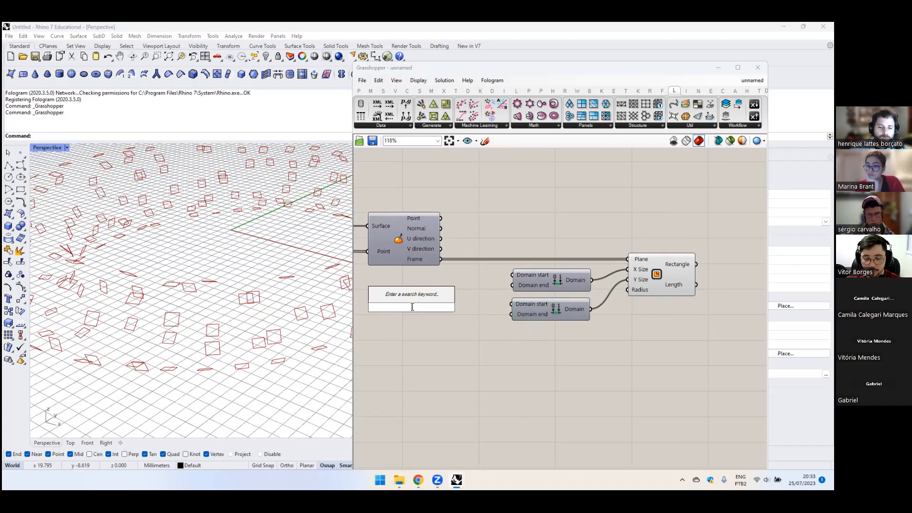
pyautogui.write('Number Slider')
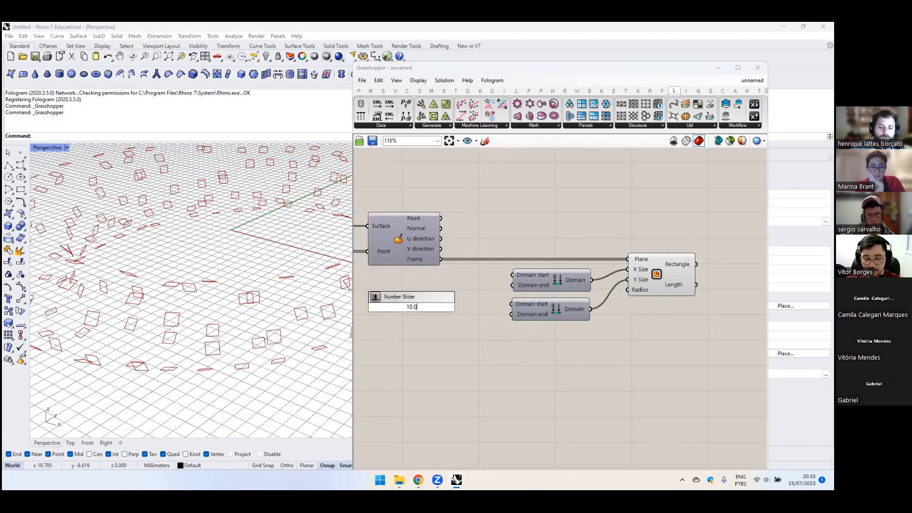
pyautogui.press('Return')
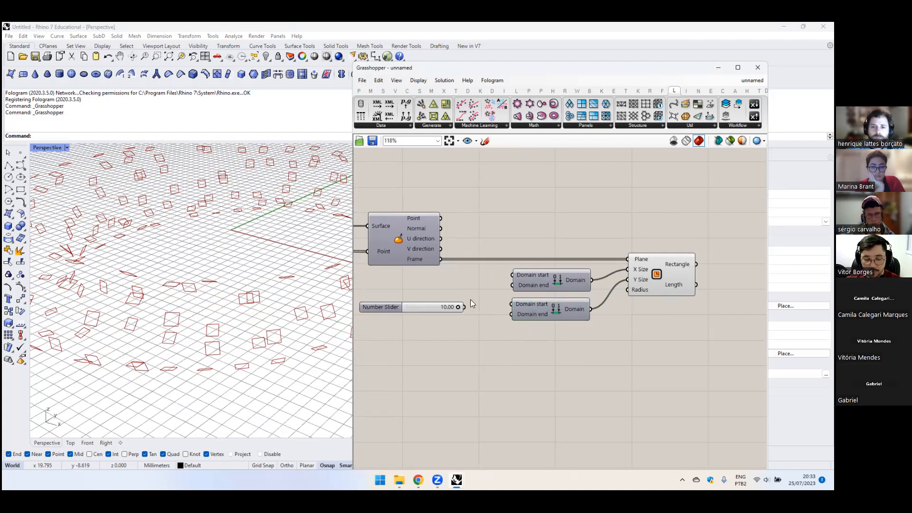
pyautogui.moveTo(464, 307); pyautogui.dragTo(449, 288)
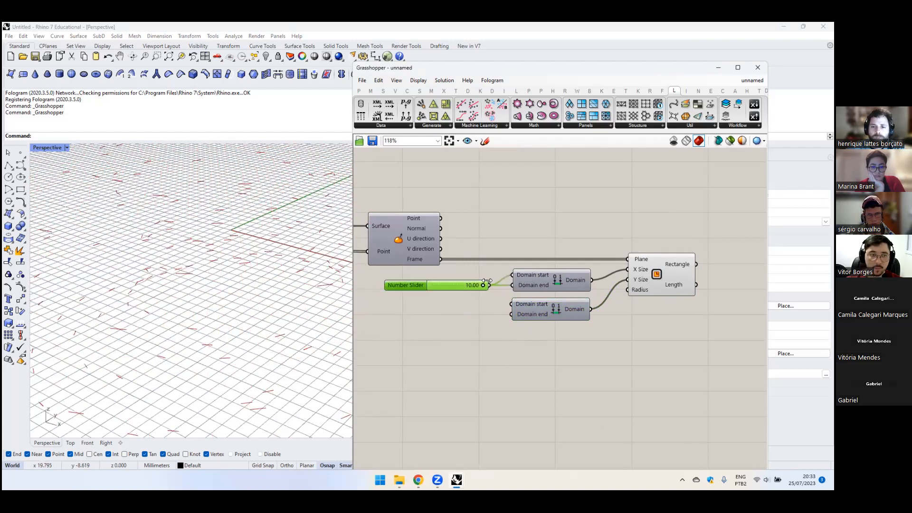
# - Set the expression -x on the Domain start input of the X Size Construct Domain
pyautogui.rightClick(519, 274)
pyautogui.moveTo(558, 361)
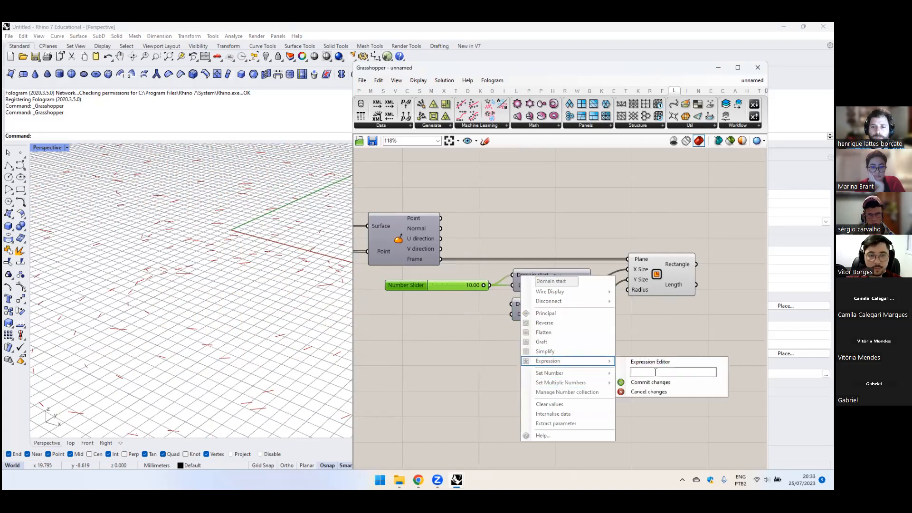
pyautogui.write('-x')
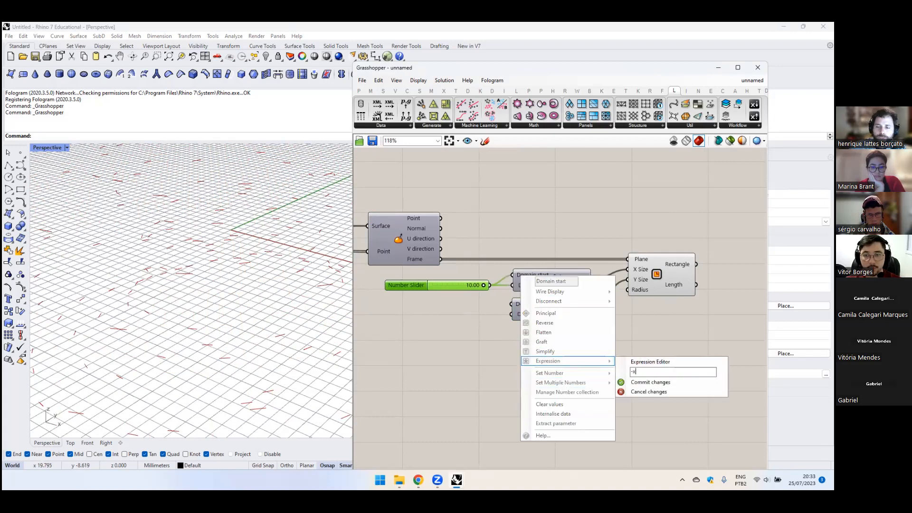
pyautogui.click(658, 382)
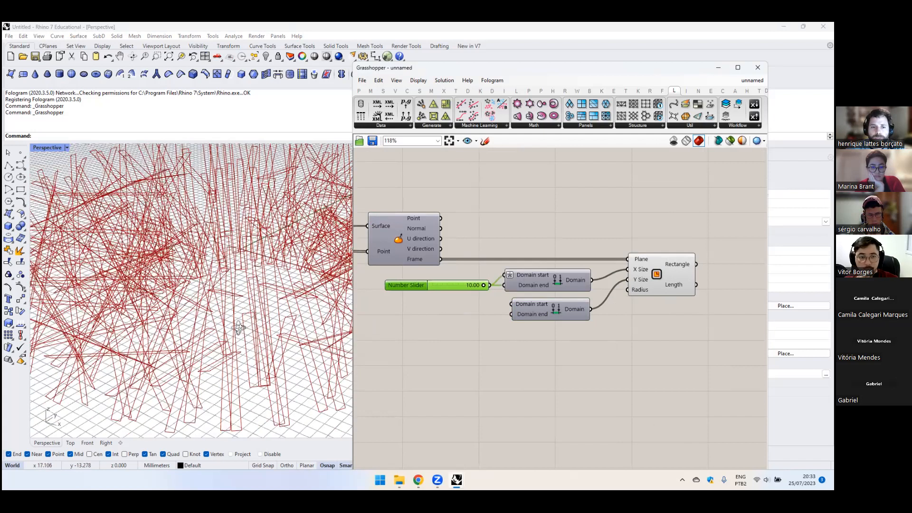
# - Lower the Number Slider feeding the X Size domain to about 3.18
pyautogui.scroll(-2, 238, 328)
pyautogui.scroll(2, 484, 285)
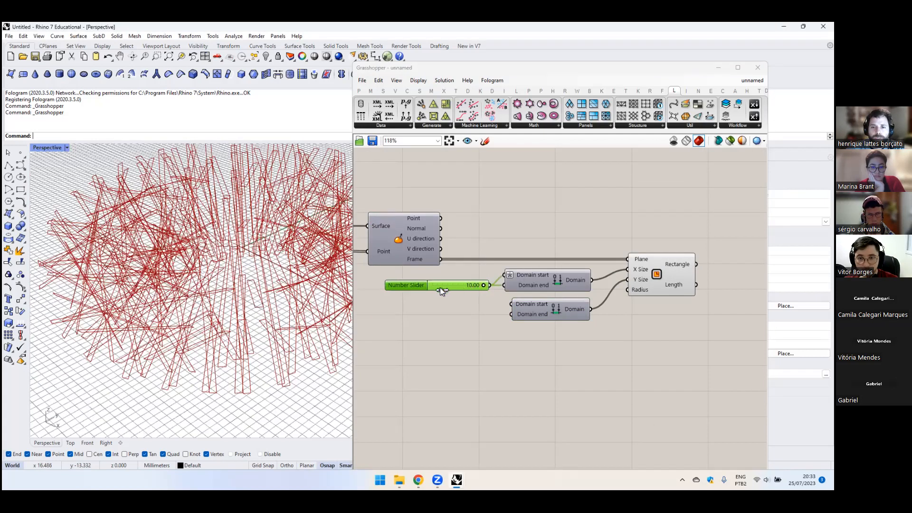
pyautogui.moveTo(483, 283); pyautogui.dragTo(447, 283)
pyautogui.hotkey('ctrl', 'z')
pyautogui.hotkey('ctrl', 'z')
pyautogui.hotkey('ctrl', 'z')
pyautogui.hotkey('ctrl', 'z')
pyautogui.hotkey('ctrl', 'z')
pyautogui.hotkey('ctrl', 'z')
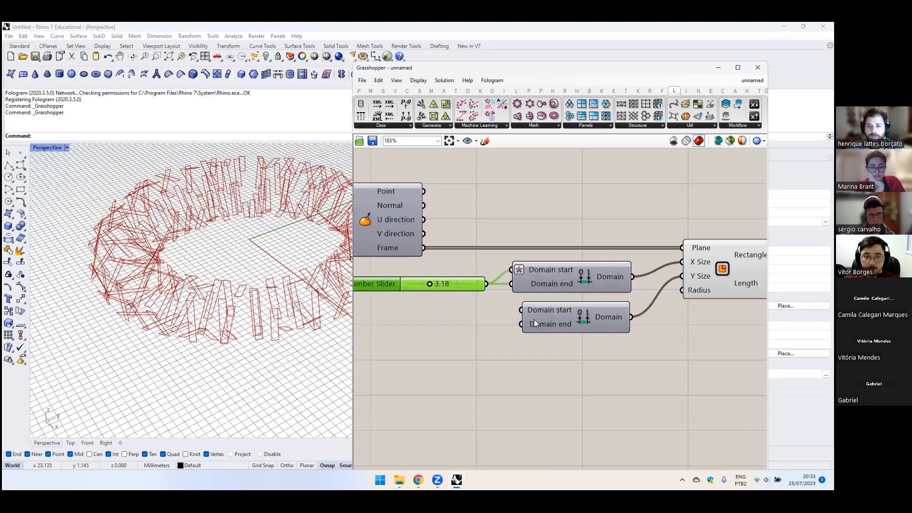
# - Replace the second Construct Domain with a copy of the first slider and domain, connecting it to the Rectangle's Y Size
pyautogui.moveTo(573, 319); pyautogui.dragTo(452, 268)
pyautogui.moveTo(628, 327); pyautogui.dragTo(688, 278)
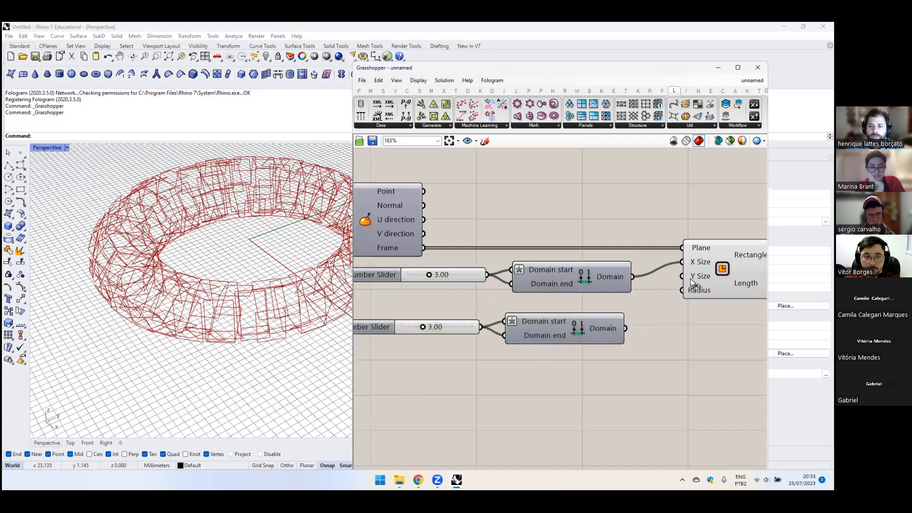
pyautogui.moveTo(421, 289); pyautogui.dragTo(398, 289, button='right')
# - Set the X Size domain slider to 0.67 and the Y Size domain slider to 5.09
pyautogui.moveTo(408, 274); pyautogui.dragTo(386, 274)
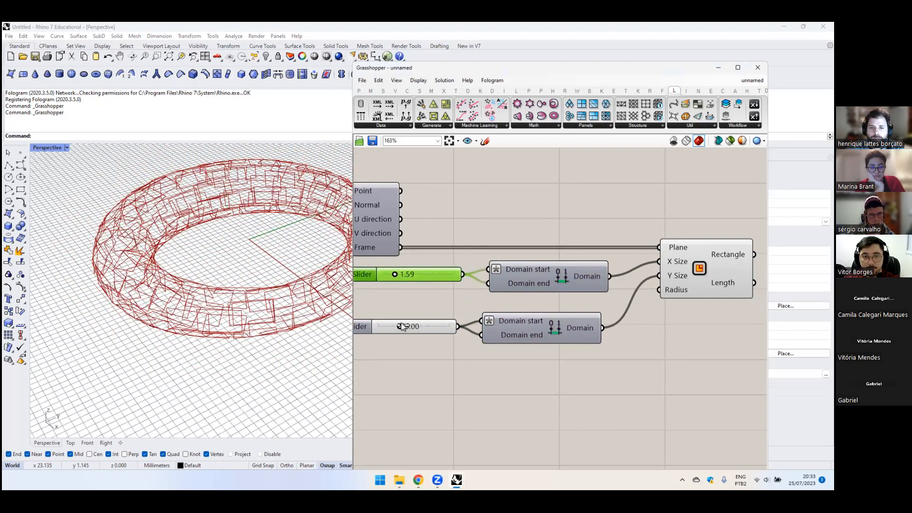
pyautogui.moveTo(402, 325); pyautogui.dragTo(422, 323)
pyautogui.moveTo(385, 274); pyautogui.dragTo(397, 274)
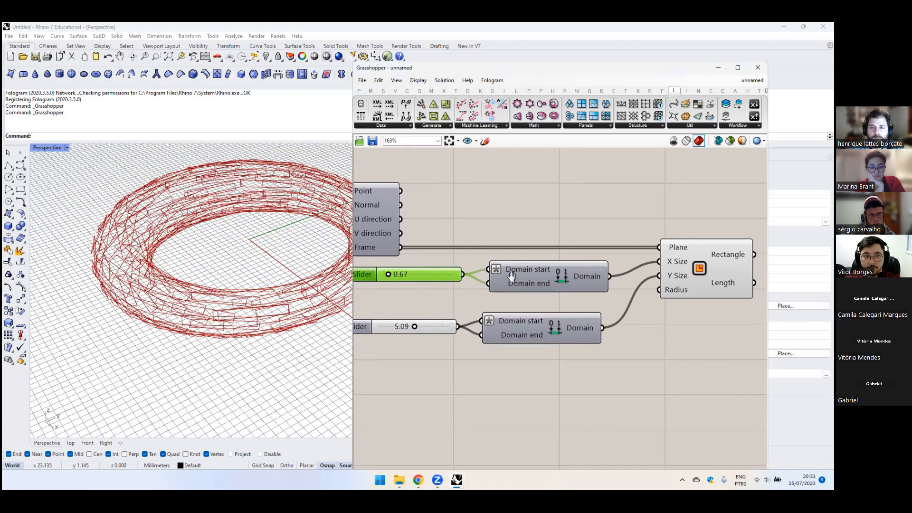
# - Add an Extrude component to the canvas beyond the Rectangle component
pyautogui.scroll(-2, 526, 292)
pyautogui.click(526, 292)
pyautogui.doubleClick(610, 248)
pyautogui.write('extrude')
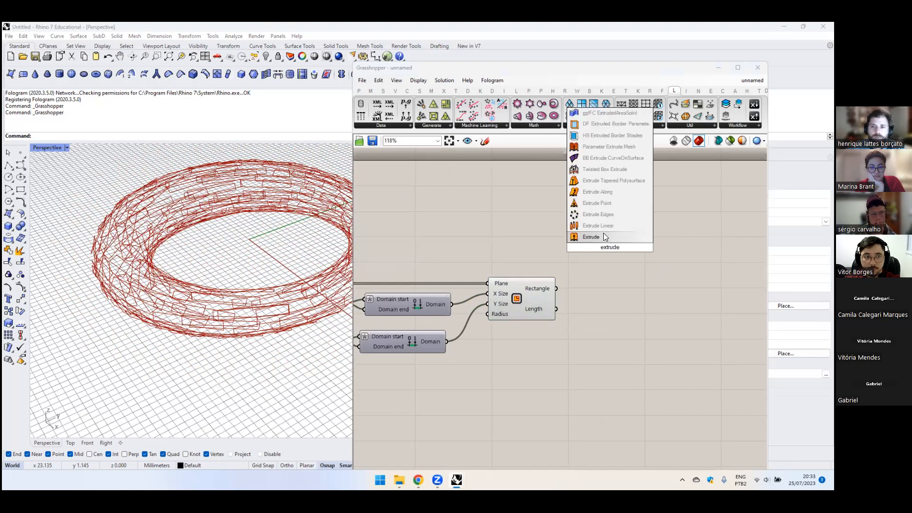
pyautogui.click(605, 235)
# - Connect the Rectangle output to Extrude's Base input and move the Extrude component clear of it
pyautogui.scroll(-4, 556, 264)
pyautogui.scroll(2, 422, 256)
pyautogui.click(408, 252)
pyautogui.click(475, 251)
pyautogui.moveTo(613, 271); pyautogui.dragTo(512, 270, button='right')
pyautogui.moveTo(550, 258); pyautogui.dragTo(576, 242)
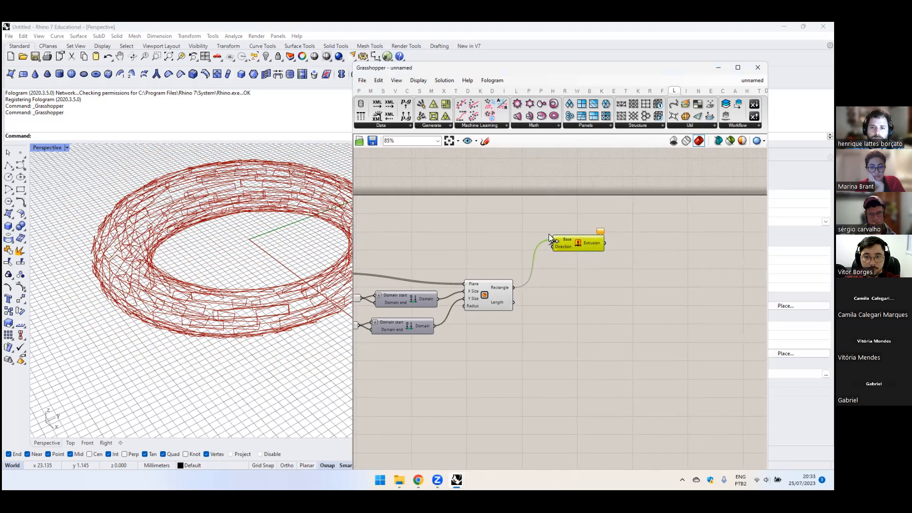
# - Add an Amplitude component and connect Evaluate Surface's Normal output to its Vector input
pyautogui.click(476, 231)
pyautogui.moveTo(476, 231); pyautogui.dragTo(546, 248, button='right')
pyautogui.doubleClick(512, 248)
pyautogui.write('ampli')
pyautogui.press('Return')
pyautogui.moveTo(429, 257); pyautogui.dragTo(542, 243)
pyautogui.moveTo(568, 241); pyautogui.dragTo(583, 249)
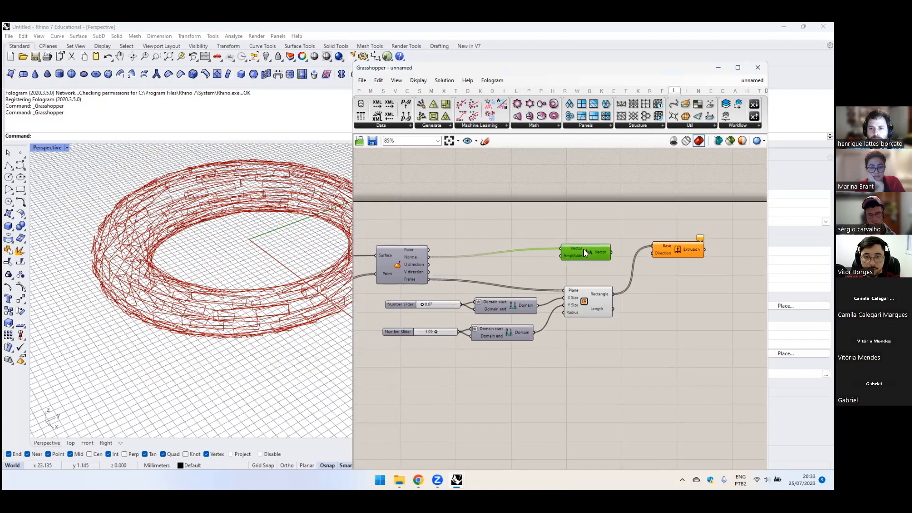
# - Connect the Amplitude's Vector output to Extrude's Direction input and adjust the spacing between the two components
pyautogui.moveTo(678, 255); pyautogui.dragTo(704, 256)
pyautogui.click(646, 238)
pyautogui.moveTo(589, 252); pyautogui.dragTo(604, 255)
pyautogui.click(540, 229)
pyautogui.click(492, 80)
pyautogui.scroll(-5, 527, 209)
pyautogui.click(535, 221)
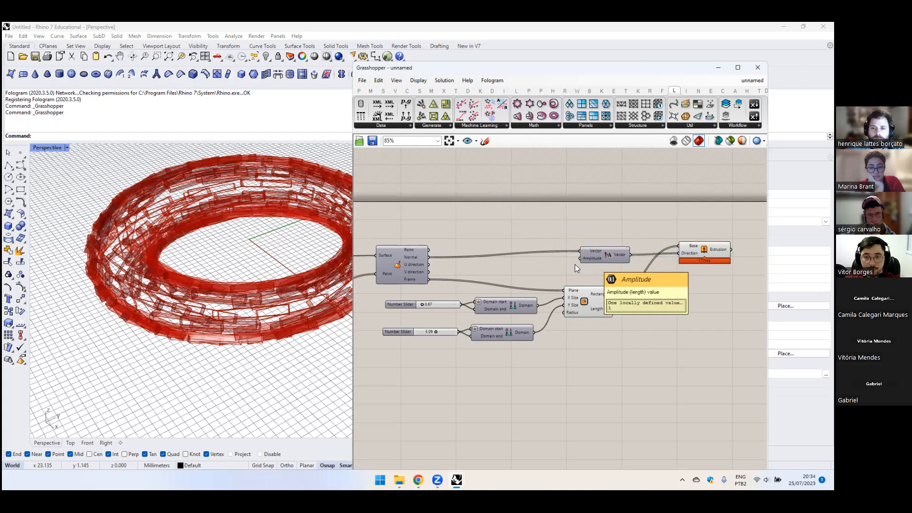
# - Copy the Y Size domain's Number Slider and connect the copy to the Amplitude input of the Amplitude component
pyautogui.click(411, 336)
pyautogui.keyDown('alt'); pyautogui.moveTo(410, 336); pyautogui.dragTo(499, 272); pyautogui.keyUp('alt')
pyautogui.moveTo(546, 270); pyautogui.dragTo(578, 259)
pyautogui.hotkey('ctrl', 'z')
# - Insert a geometry parameter fed by the Rectangle output and connect it to Extrude's Base input
pyautogui.moveTo(636, 288); pyautogui.dragTo(582, 287, button='right')
pyautogui.moveTo(286, 342); pyautogui.dragTo(333, 308, button='right')
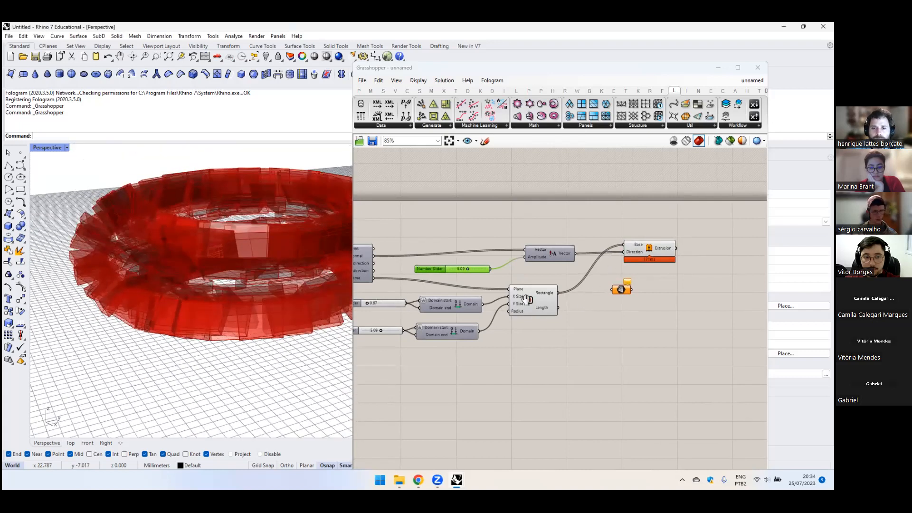
pyautogui.scroll(3, 529, 295)
pyautogui.moveTo(534, 285); pyautogui.dragTo(635, 279)
pyautogui.moveTo(648, 277); pyautogui.dragTo(599, 304, button='right')
pyautogui.moveTo(600, 305); pyautogui.dragTo(617, 241)
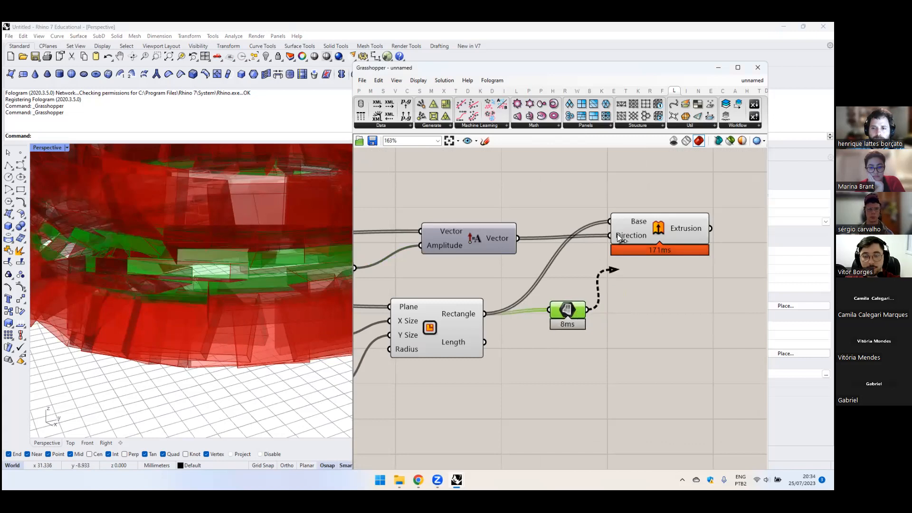
# - Hide the preview of the Rectangle component
pyautogui.click(434, 323)
pyautogui.middleClick(434, 323)
pyautogui.click(434, 360)
pyautogui.scroll(-3, 212, 234)
pyautogui.moveTo(211, 233); pyautogui.dragTo(228, 266, button='right')
pyautogui.scroll(-2, 404, 263)
pyautogui.moveTo(521, 249); pyautogui.dragTo(520, 293, button='right')
# - Move the Amplitude, Rectangle, geometry parameter and Extrude components slightly further from the sliders
pyautogui.click(583, 280)
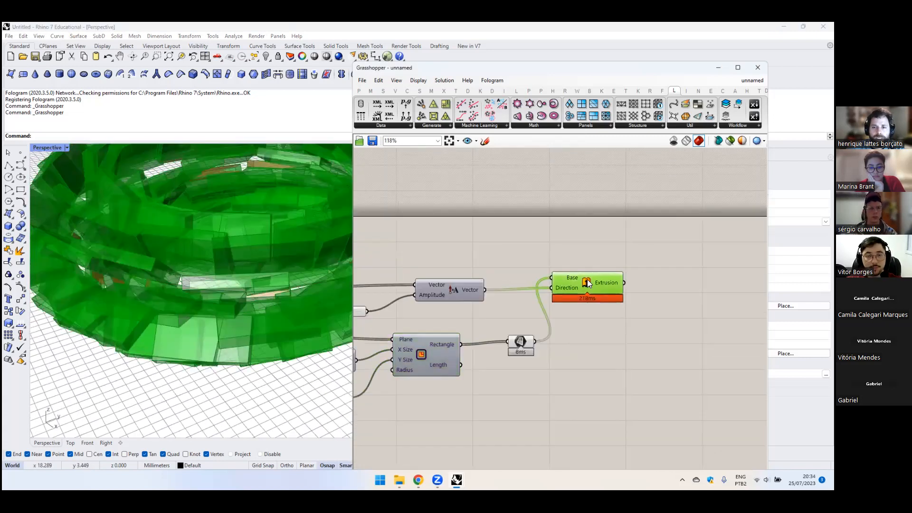
pyautogui.middleClick(589, 281)
pyautogui.scroll(-2, 559, 247)
pyautogui.moveTo(537, 245); pyautogui.dragTo(608, 248, button='right')
pyautogui.moveTo(692, 238); pyautogui.dragTo(540, 351)
pyautogui.moveTo(541, 332); pyautogui.dragTo(564, 332)
pyautogui.click(504, 292)
pyautogui.moveTo(505, 291); pyautogui.dragTo(551, 286, button='right')
# - Set the Y Size domain slider to 5.38 and lower the X Size domain slider to about 0.31
pyautogui.scroll(-6, 207, 267)
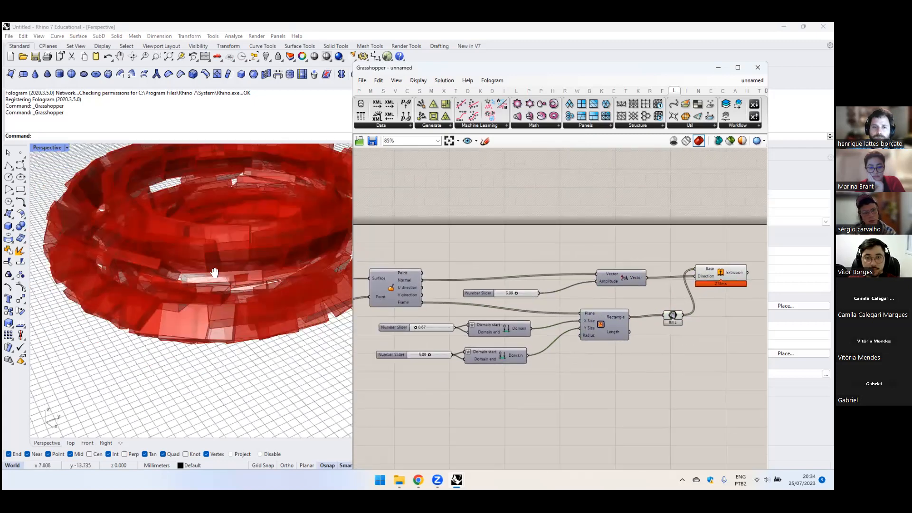
pyautogui.moveTo(207, 267); pyautogui.dragTo(234, 311, button='right')
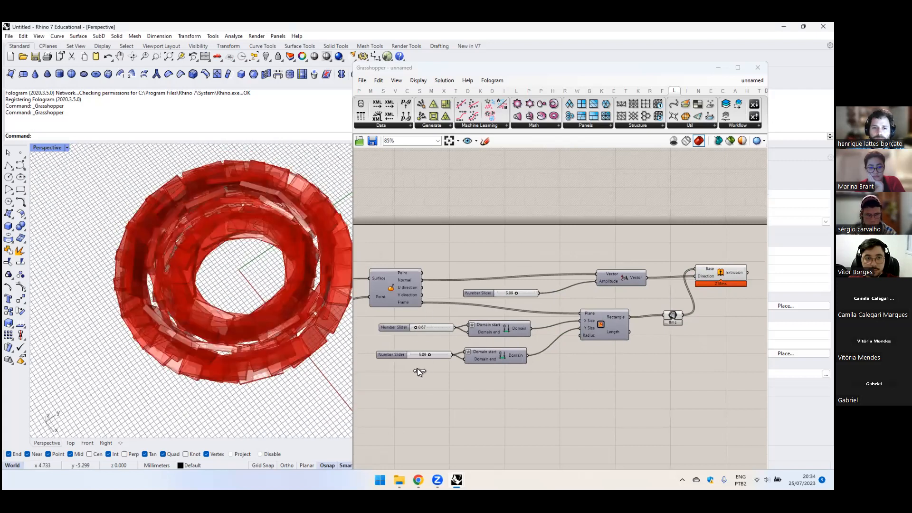
pyautogui.scroll(3, 426, 369)
pyautogui.moveTo(431, 366); pyautogui.dragTo(433, 368)
pyautogui.moveTo(408, 324); pyautogui.dragTo(405, 324)
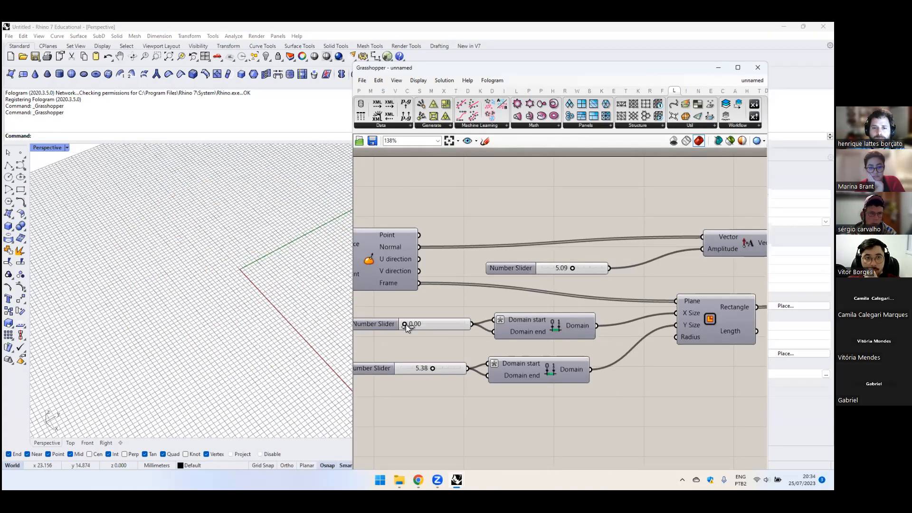
# - Lower the Number Slider feeding the extrusion's Amplitude to about 1.26
pyautogui.moveTo(587, 276); pyautogui.dragTo(537, 279, button='right')
pyautogui.moveTo(520, 271); pyautogui.dragTo(498, 272)
pyautogui.moveTo(205, 291); pyautogui.dragTo(262, 413, button='right')
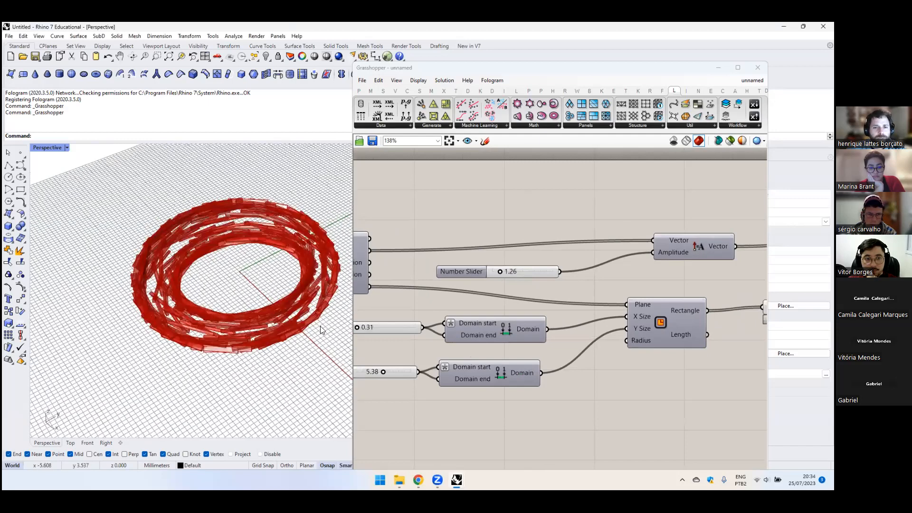
# - Inspect the extruded ring in the unobstructed Rhino viewport and dock the Grasshopper window beside it
pyautogui.click(718, 70)
pyautogui.moveTo(418, 209); pyautogui.dragTo(355, 333, button='right')
pyautogui.keyDown('shift'); pyautogui.moveTo(398, 275); pyautogui.dragTo(428, 195, button='right'); pyautogui.keyUp('shift')
pyautogui.moveTo(596, 284); pyautogui.dragTo(555, 222, button='right')
pyautogui.moveTo(529, 53); pyautogui.dragTo(534, 63, button='right')
pyautogui.keyDown('shift'); pyautogui.moveTo(424, 213); pyautogui.dragTo(396, 242, button='right'); pyautogui.keyUp('shift')
pyautogui.hotkey('alt', 'Tab')
pyautogui.press('super+Right')
# - Move the sliders, domains, Amplitude, Rectangle and Extrude components further away from Evaluate Surface, spacing Extrude out more
pyautogui.scroll(-3, 669, 212)
pyautogui.moveTo(669, 212); pyautogui.dragTo(566, 229, button='right')
pyautogui.moveTo(420, 224); pyautogui.dragTo(486, 217, button='right')
pyautogui.moveTo(485, 218); pyautogui.dragTo(485, 202)
pyautogui.click(612, 222)
pyautogui.scroll(-1, 613, 221)
pyautogui.moveTo(613, 222); pyautogui.dragTo(525, 226, button='right')
pyautogui.moveTo(688, 191); pyautogui.dragTo(436, 306)
pyautogui.moveTo(492, 267); pyautogui.dragTo(573, 259)
pyautogui.click(587, 294)
pyautogui.moveTo(693, 230); pyautogui.dragTo(639, 226, button='right')
pyautogui.moveTo(678, 220); pyautogui.dragTo(695, 216)
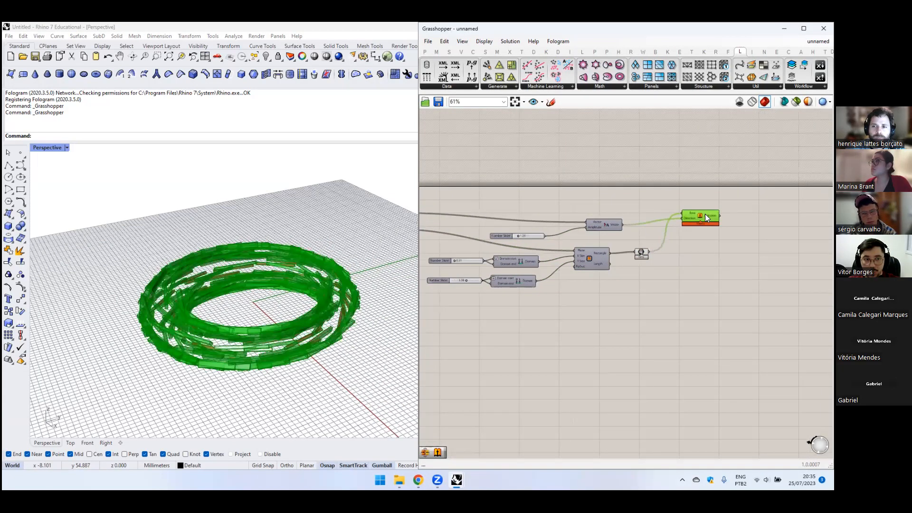
# - Review the definition from Loft and Populate Geometry through to the rectangle sizing components, and the resulting extruded ring
pyautogui.moveTo(522, 267); pyautogui.dragTo(756, 248, button='right')
pyautogui.moveTo(440, 240); pyautogui.dragTo(603, 251, button='right')
pyautogui.moveTo(457, 264)
pyautogui.mouseDown(button='right')
pyautogui.moveTo(619, 264)
pyautogui.moveTo(506, 258)
pyautogui.mouseUp(button='right')
pyautogui.scroll(2, 505, 254)
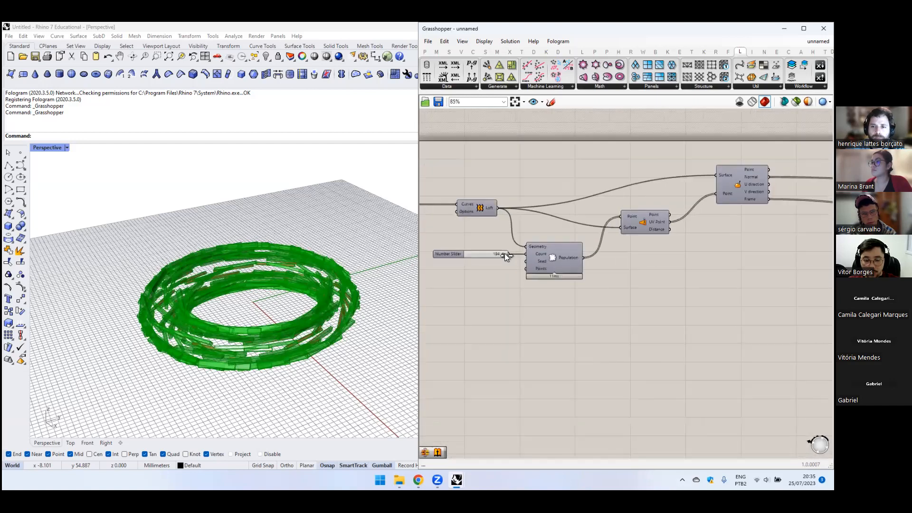
pyautogui.click(586, 286)
pyautogui.moveTo(776, 290); pyautogui.dragTo(513, 300, button='right')
pyautogui.moveTo(755, 246); pyautogui.dragTo(553, 266, button='right')
pyautogui.moveTo(670, 197); pyautogui.dragTo(757, 206, button='right')
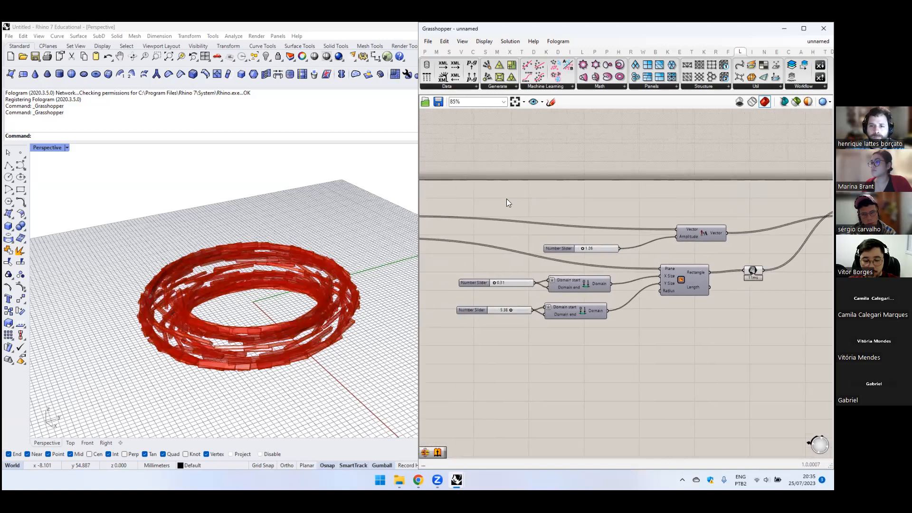
pyautogui.moveTo(267, 290)
pyautogui.keyDown('shift'); pyautogui.mouseDown(button='right')
pyautogui.moveTo(334, 275)
pyautogui.moveTo(245, 297)
pyautogui.moveTo(279, 299)
pyautogui.moveTo(261, 279)
pyautogui.mouseUp(button='right'); pyautogui.keyUp('shift')
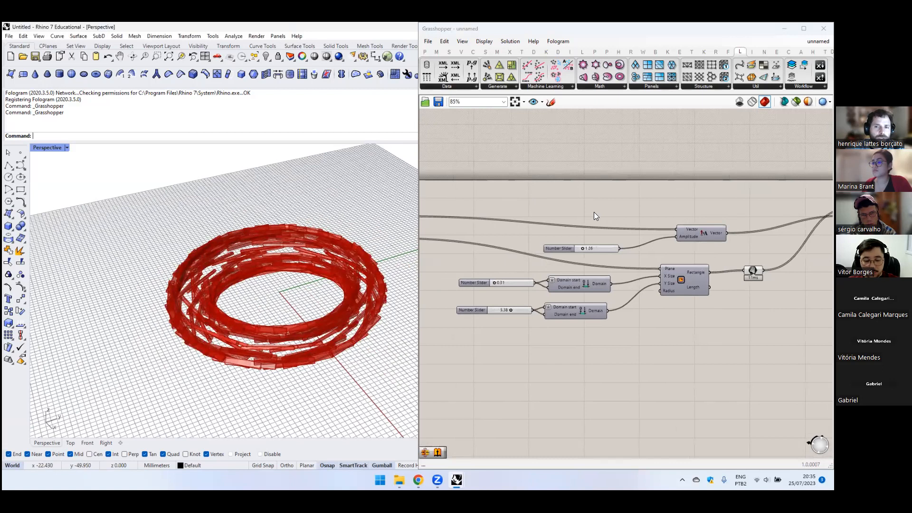
pyautogui.moveTo(673, 216); pyautogui.dragTo(811, 220, button='right')
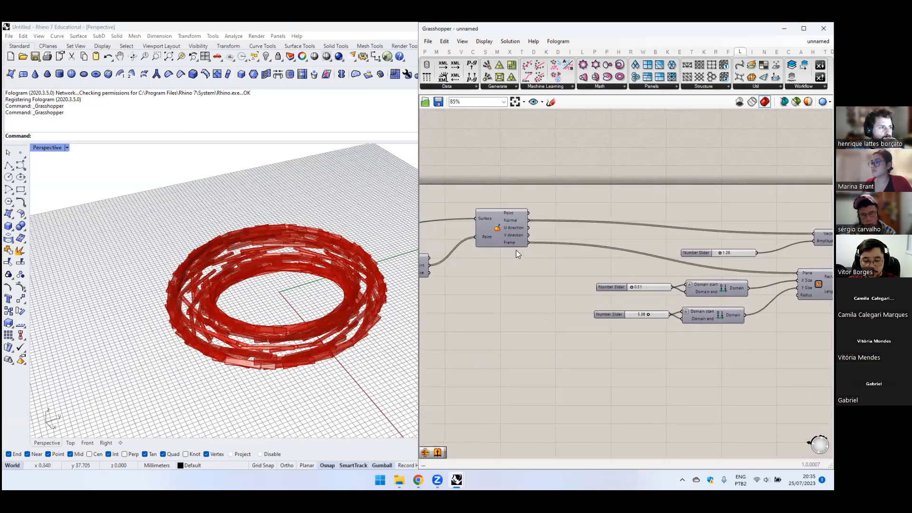
pyautogui.doubleClick(609, 195)
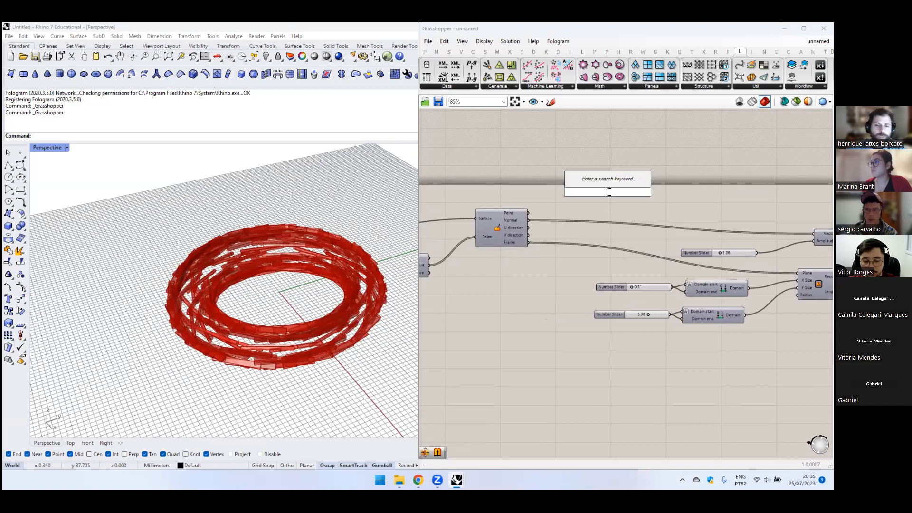
pyautogui.write('rotate')
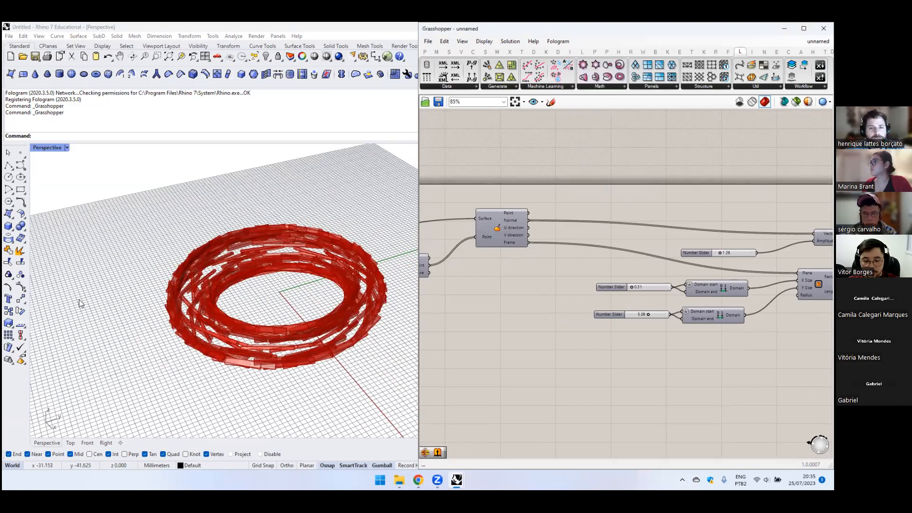
# - Place a point object on the Rhino construction plane near the red axis, just outside the ring
pyautogui.click(25, 156)
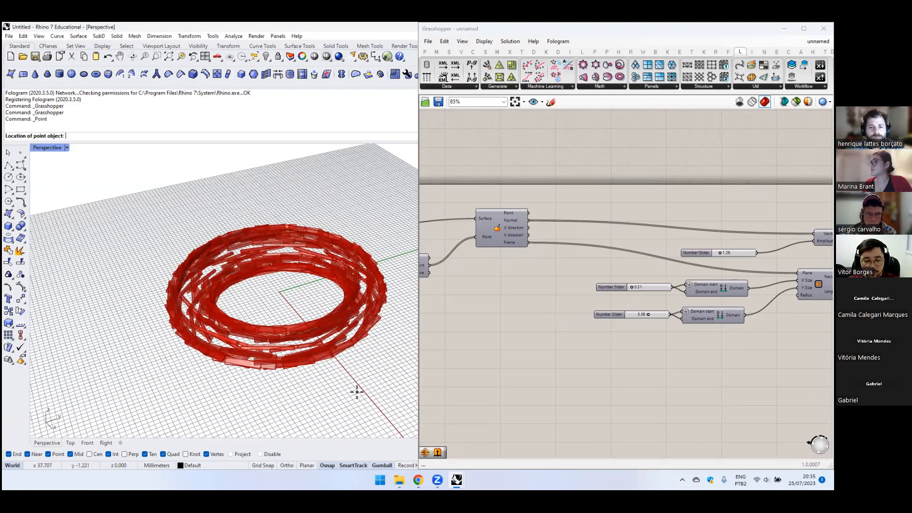
pyautogui.scroll(-6, 357, 392)
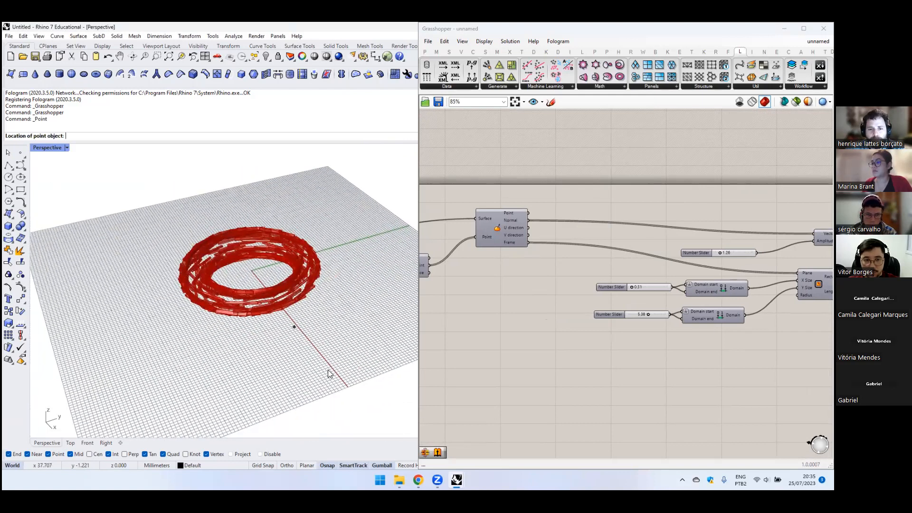
pyautogui.scroll(3, 327, 368)
pyautogui.click(326, 365)
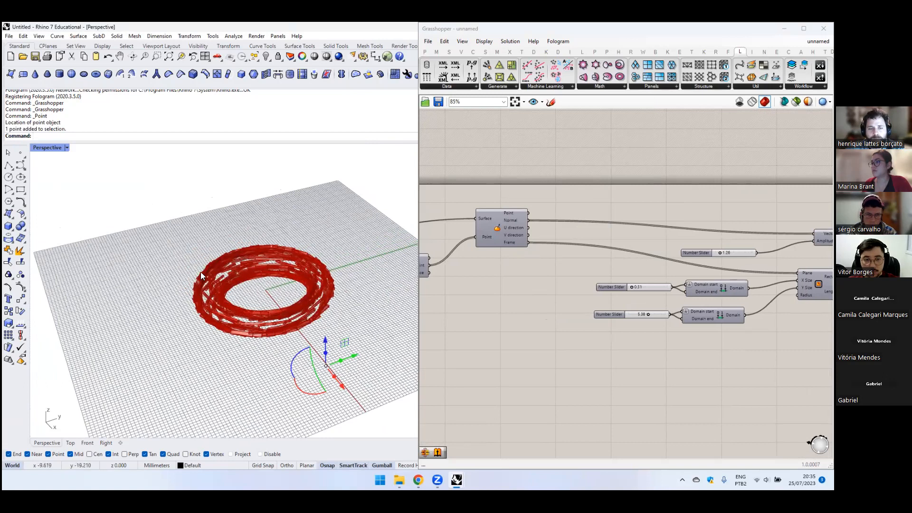
pyautogui.click(690, 339)
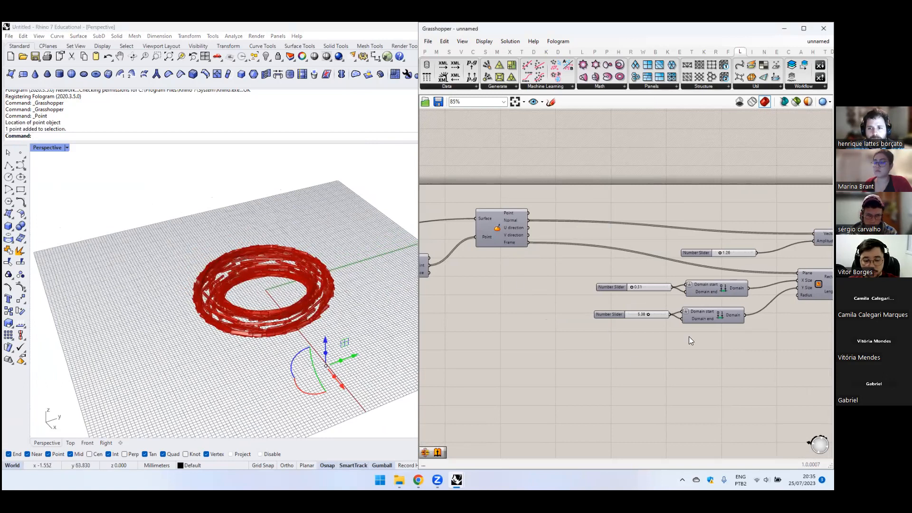
pyautogui.click(412, 350)
# - Adjust the layout of the rectangle's X Size inputs and move the Amplitude component and its slider slightly up
pyautogui.moveTo(641, 343); pyautogui.dragTo(476, 340, button='right')
pyautogui.moveTo(554, 286); pyautogui.dragTo(550, 286)
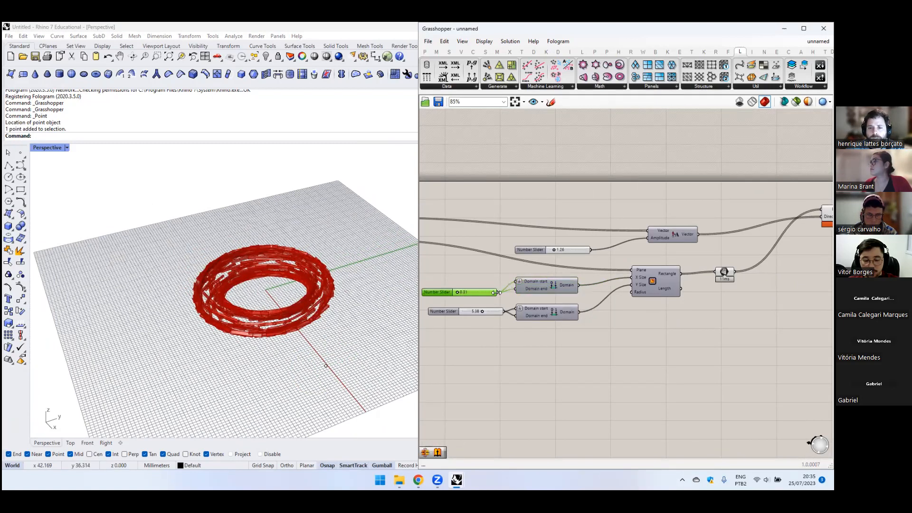
pyautogui.doubleClick(464, 276)
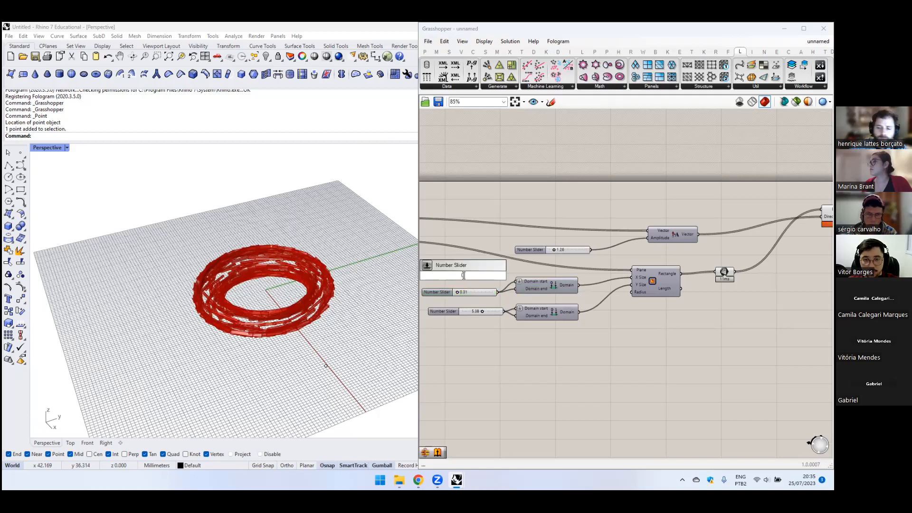
pyautogui.press('Escape')
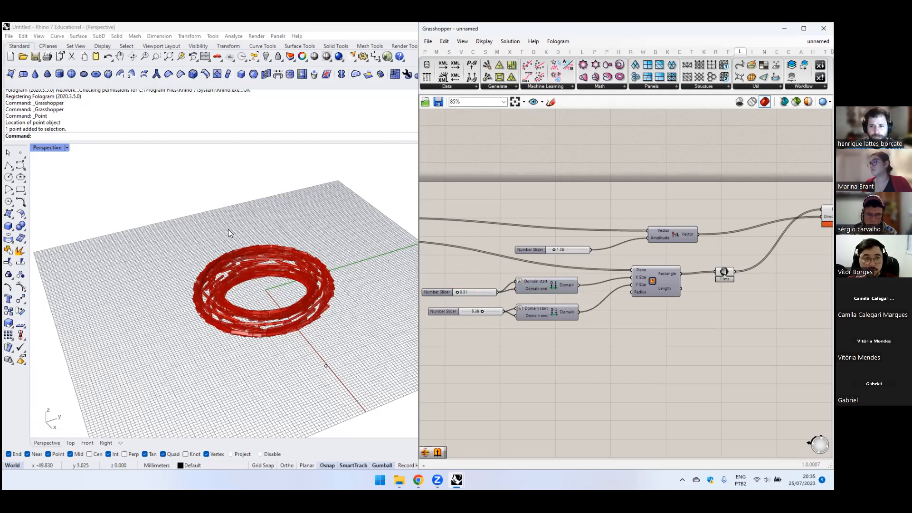
pyautogui.moveTo(573, 248); pyautogui.dragTo(562, 235)
pyautogui.moveTo(672, 231); pyautogui.dragTo(668, 215)
pyautogui.moveTo(588, 232); pyautogui.dragTo(653, 225, button='right')
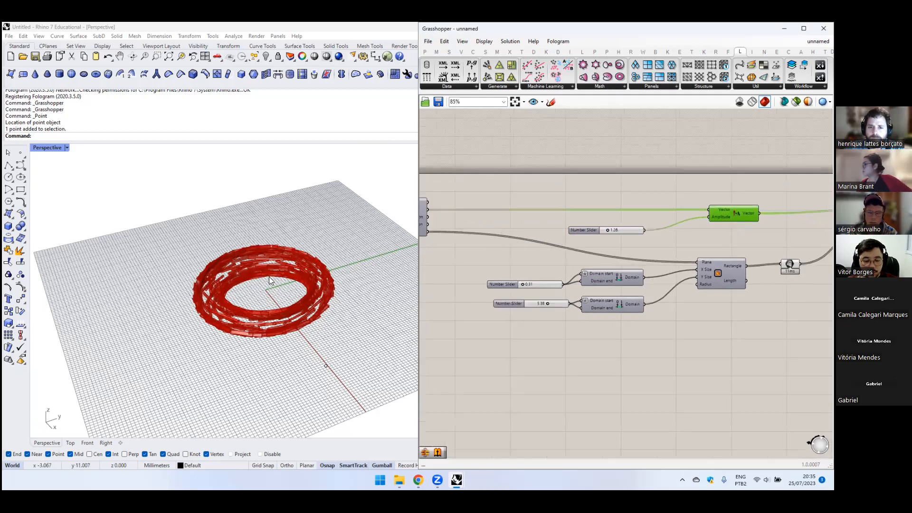
pyautogui.moveTo(486, 226); pyautogui.dragTo(517, 211, button='right')
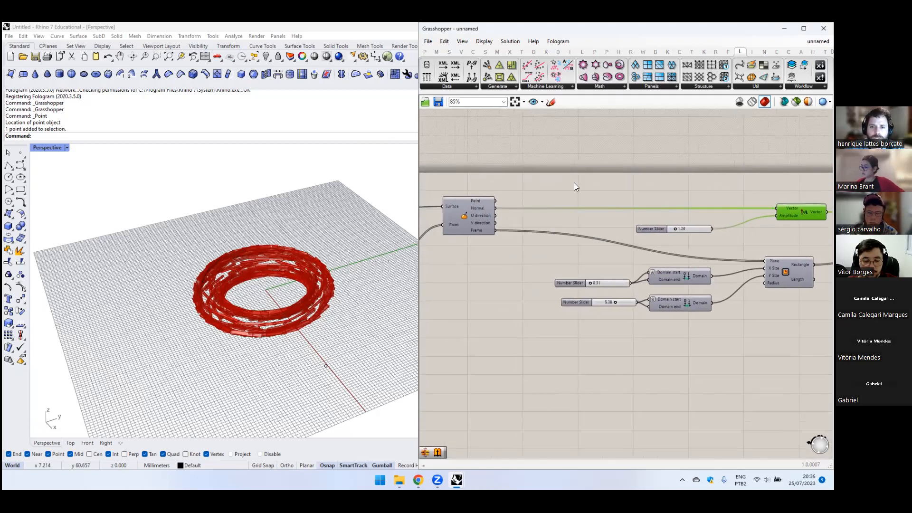
# - Add a Rotate component above Evaluate Surface and connect the Frame output to its Geometry input
pyautogui.scroll(-2, 556, 186)
pyautogui.doubleClick(547, 181)
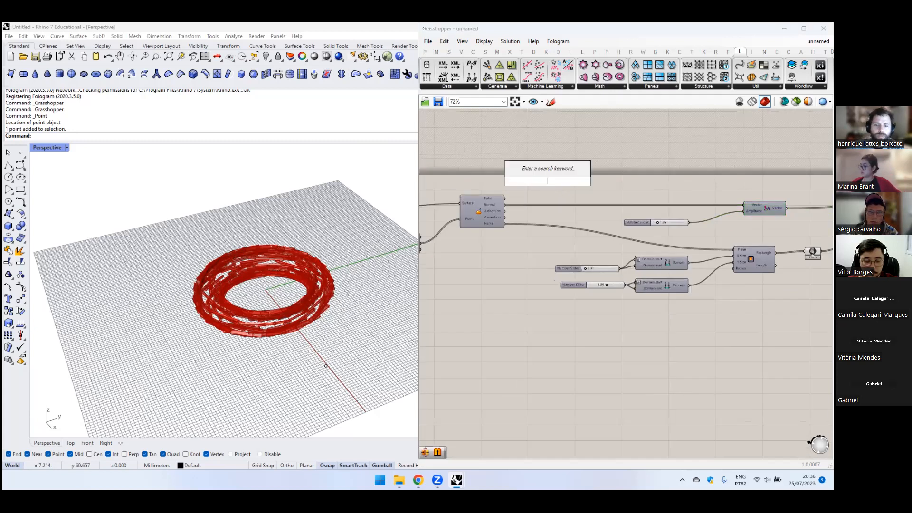
pyautogui.write('rota')
pyautogui.click(534, 147)
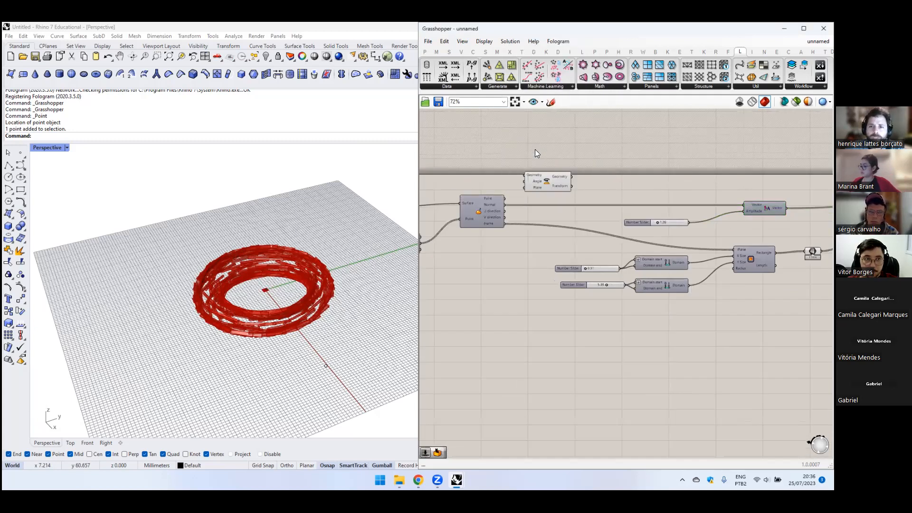
pyautogui.moveTo(539, 163); pyautogui.dragTo(539, 164)
pyautogui.moveTo(549, 166); pyautogui.dragTo(578, 146)
pyautogui.moveTo(509, 130); pyautogui.dragTo(528, 212, button='right')
# - Add a Random component and place it beside the Rotate component
pyautogui.doubleClick(525, 186)
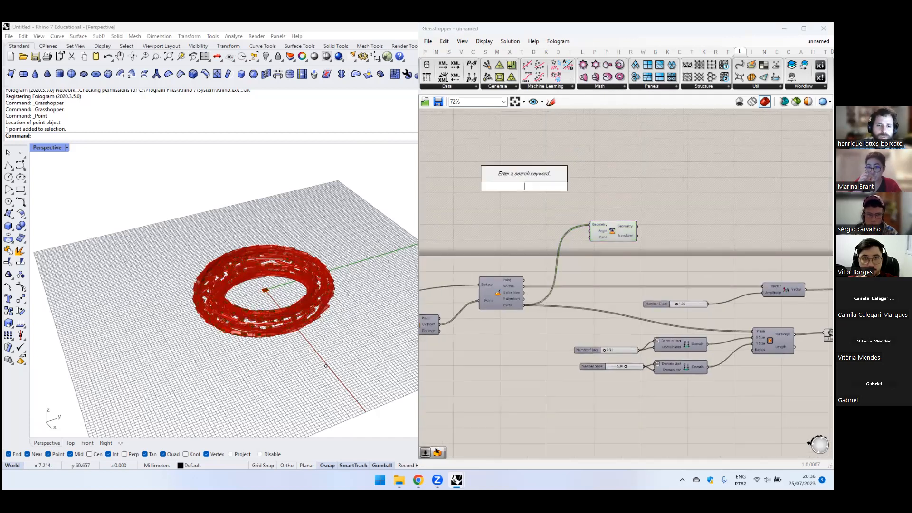
pyautogui.write('random')
pyautogui.press('Return')
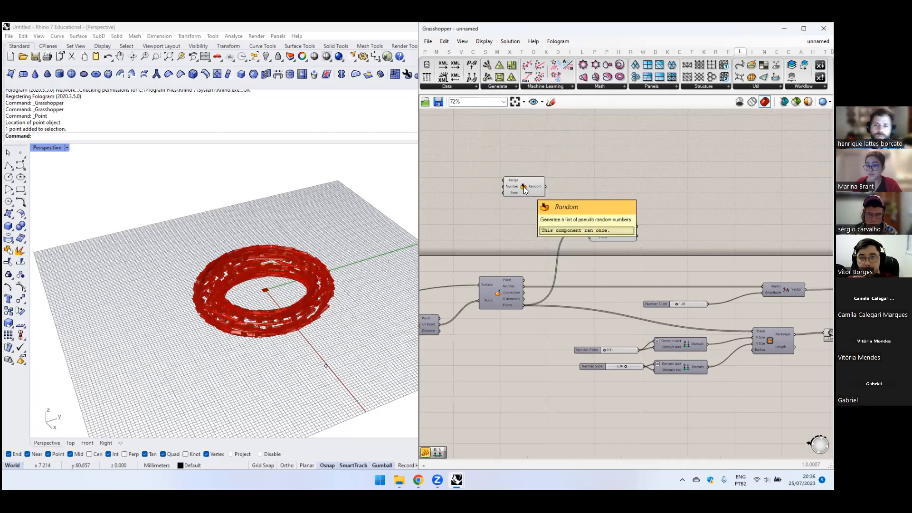
pyautogui.moveTo(524, 186); pyautogui.dragTo(542, 201)
# - Add a List Length component and feed its List input from Evaluate Surface's Frame output
pyautogui.doubleClick(468, 224)
pyautogui.write('list li')
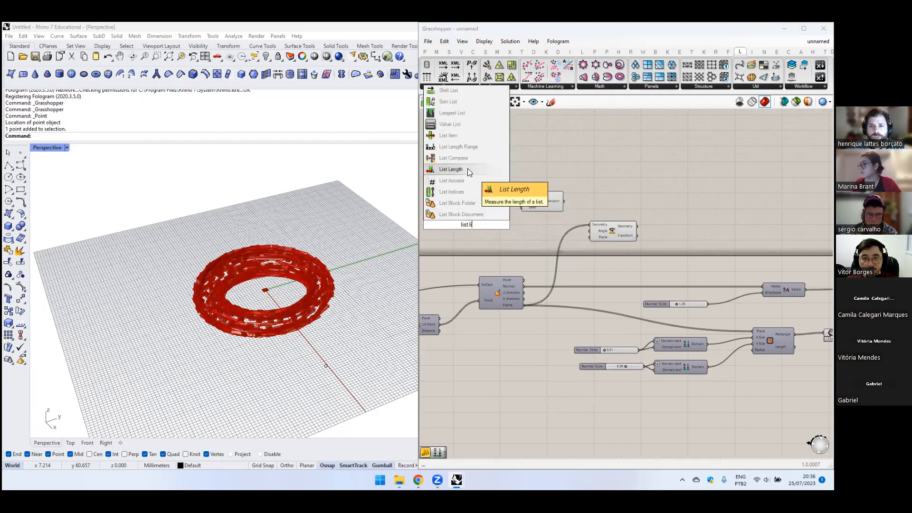
pyautogui.click(467, 168)
pyautogui.scroll(4, 520, 274)
pyautogui.moveTo(586, 335); pyautogui.dragTo(446, 181)
# - Connect the List Length output to Random's Number input and arrange the two components side by side
pyautogui.moveTo(540, 224); pyautogui.dragTo(573, 265, button='right')
pyautogui.scroll(-2, 540, 279)
pyautogui.scroll(-1, 536, 294)
pyautogui.moveTo(469, 338); pyautogui.dragTo(647, 298, button='right')
pyautogui.moveTo(524, 352); pyautogui.dragTo(486, 362, button='right')
pyautogui.moveTo(617, 243); pyautogui.dragTo(501, 262, button='right')
pyautogui.moveTo(588, 229); pyautogui.dragTo(539, 245, button='right')
pyautogui.moveTo(522, 246); pyautogui.dragTo(600, 221)
pyautogui.moveTo(555, 186); pyautogui.dragTo(587, 199, button='right')
pyautogui.doubleClick(540, 190)
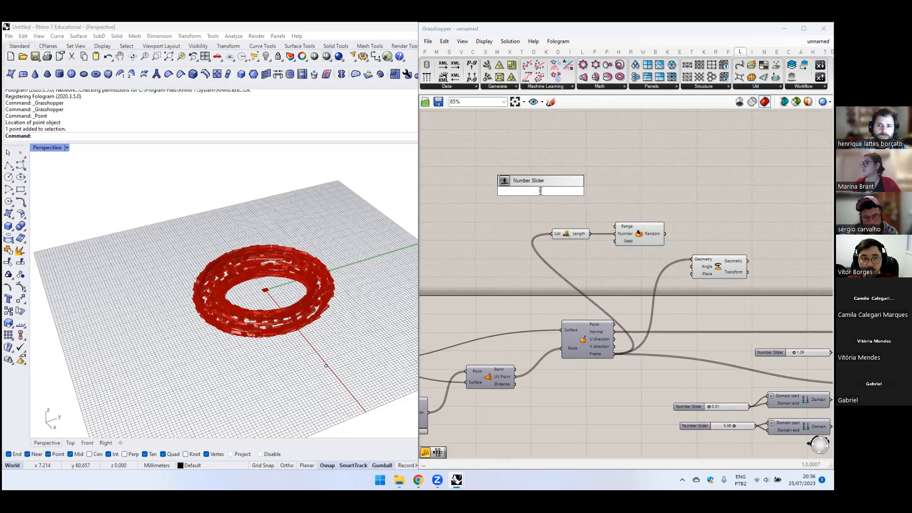
pyautogui.write('construct odm')
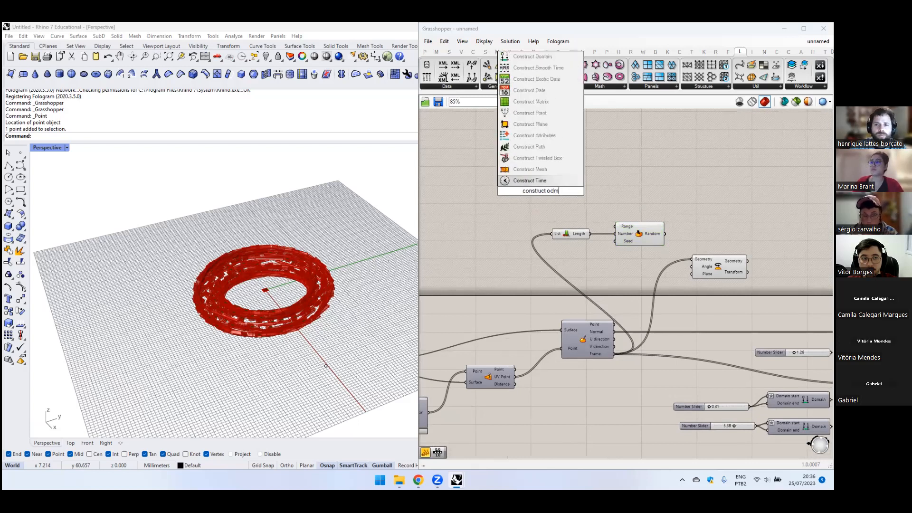
pyautogui.press('Escape')
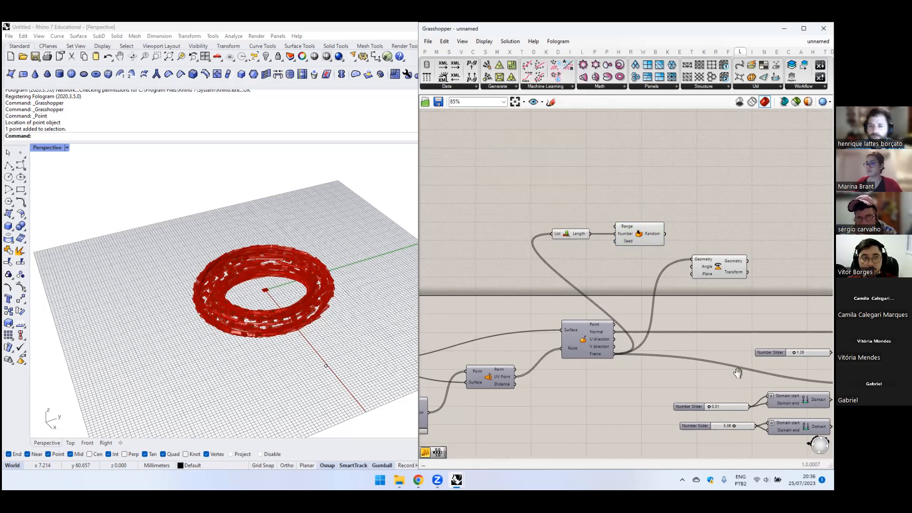
# - Duplicate the Y Size Construct Domain with its Number Slider and place the copy above List Length
pyautogui.moveTo(815, 446); pyautogui.dragTo(707, 347, button='right')
pyautogui.moveTo(711, 348); pyautogui.dragTo(630, 319)
pyautogui.moveTo(652, 333); pyautogui.dragTo(668, 351, button='right')
pyautogui.scroll(-2, 674, 361)
pyautogui.moveTo(704, 353); pyautogui.dragTo(551, 162)
pyautogui.scroll(4, 501, 171)
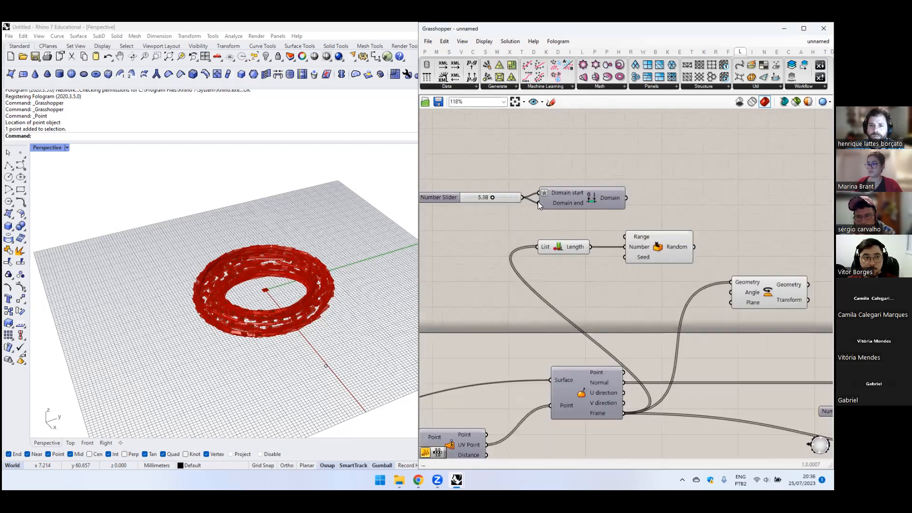
# - Clear the expression from the copied Construct Domain's Domain start input
pyautogui.rightClick(570, 205)
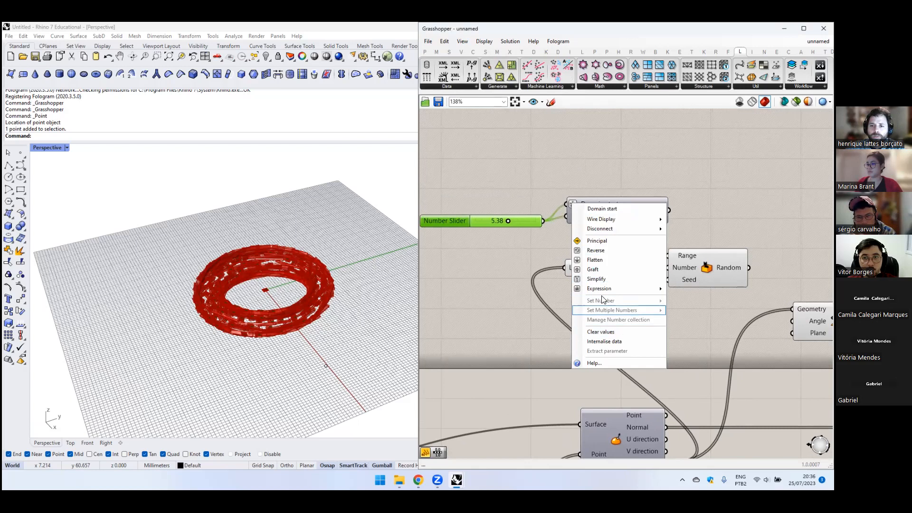
pyautogui.moveTo(641, 290)
pyautogui.click(682, 310)
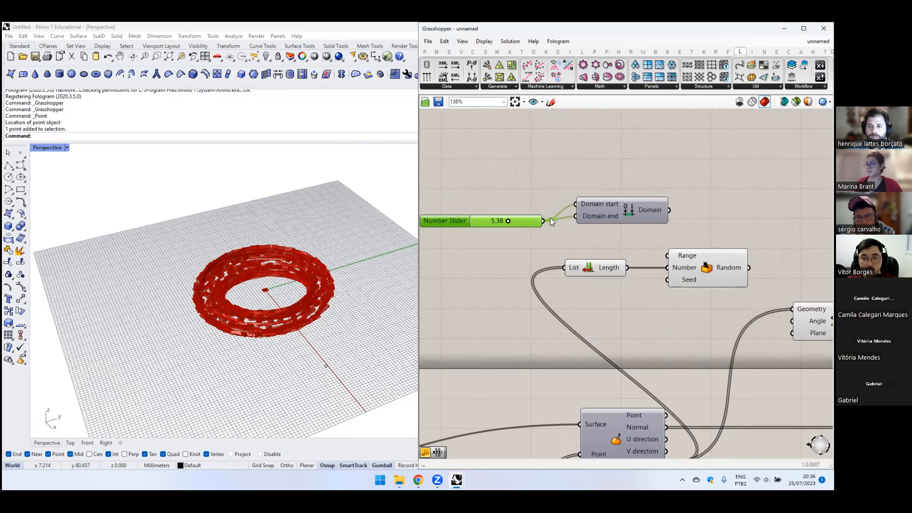
# - Add a Number Slider set to 0 and connect it to the copied domain's Domain start
pyautogui.doubleClick(532, 206)
pyautogui.write('0')
pyautogui.press('Return')
pyautogui.moveTo(553, 206); pyautogui.dragTo(480, 194)
pyautogui.moveTo(522, 195); pyautogui.dragTo(540, 192)
# - Set the Domain end slider's maximum to 180 and its value to about 101.62, and align the start slider above it
pyautogui.doubleClick(450, 219)
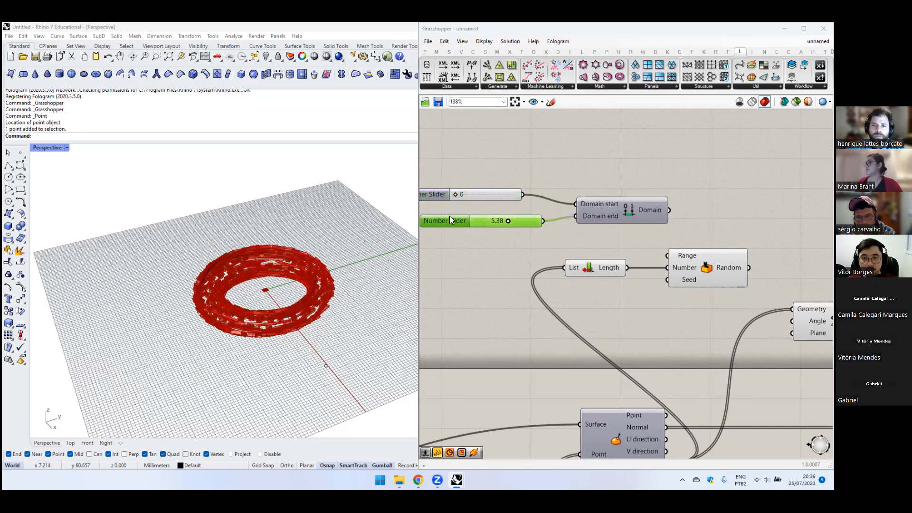
pyautogui.doubleClick(489, 245)
pyautogui.write('18')
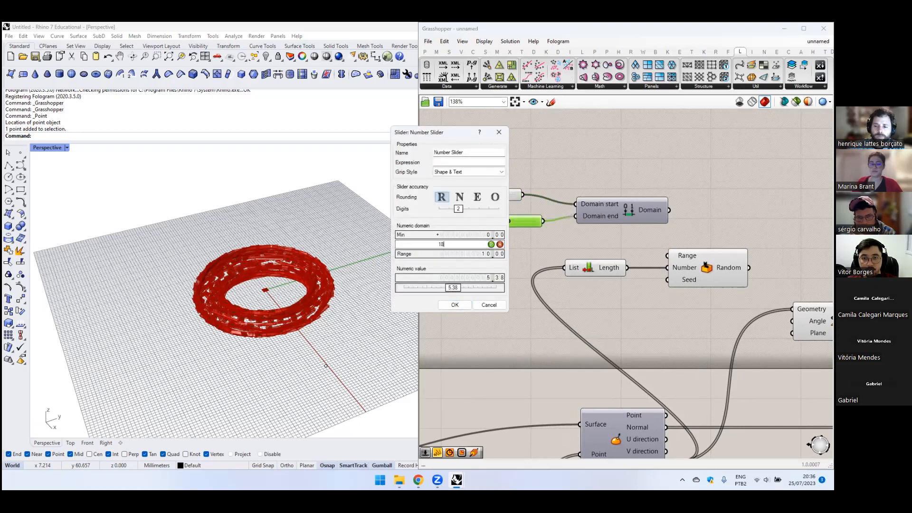
pyautogui.write('0')
pyautogui.press('Return')
pyautogui.click(455, 304)
pyautogui.moveTo(504, 195); pyautogui.dragTo(516, 222)
pyautogui.moveTo(506, 206); pyautogui.dragTo(511, 199)
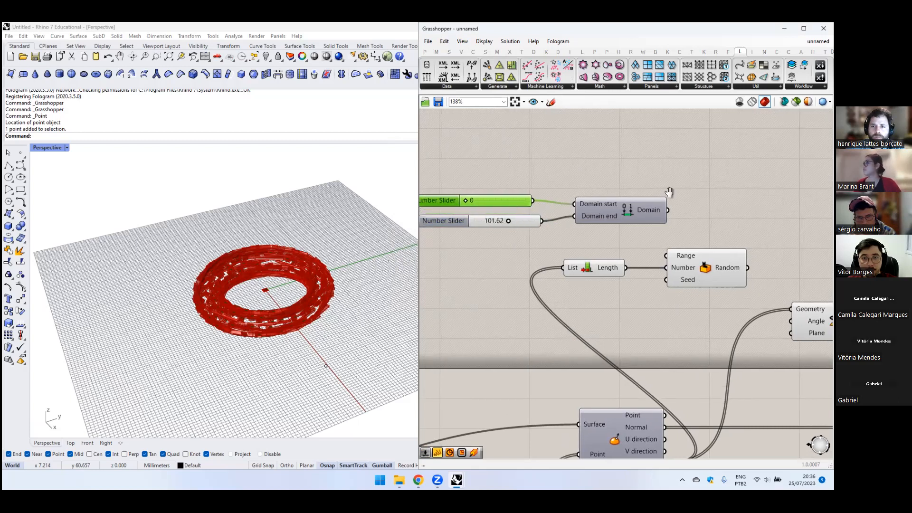
# - Connect the new Domain to Random's Range and list the Random output in a tall Panel
pyautogui.moveTo(693, 195); pyautogui.dragTo(622, 187, button='right')
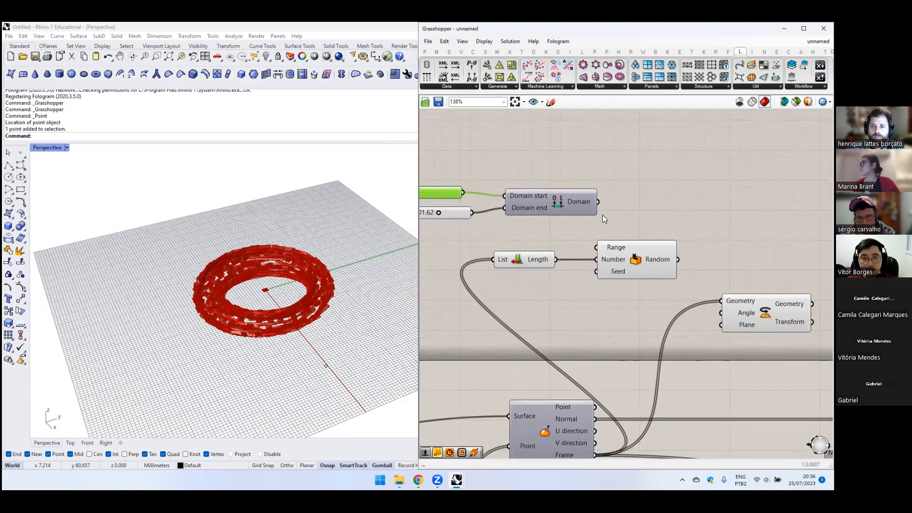
pyautogui.doubleClick(728, 215)
pyautogui.write('panel')
pyautogui.press('Return')
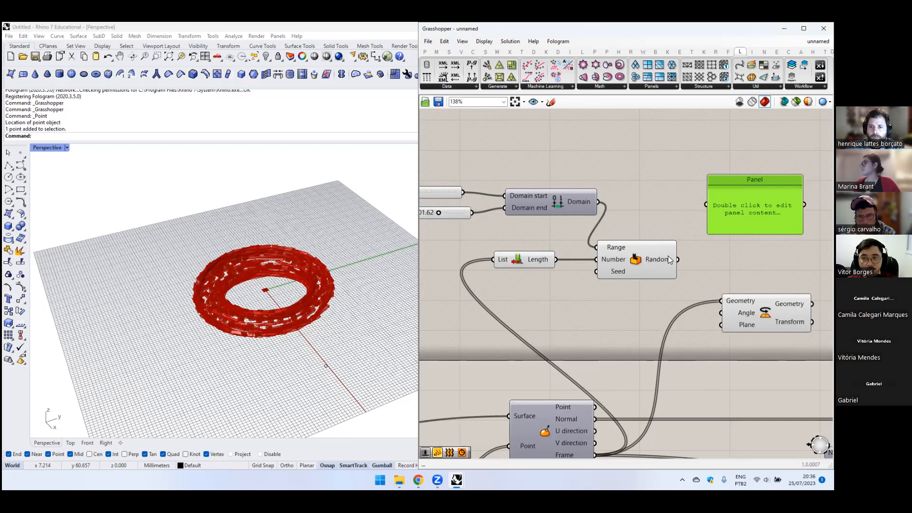
pyautogui.moveTo(699, 204); pyautogui.dragTo(701, 204)
pyautogui.moveTo(679, 198); pyautogui.dragTo(631, 152, button='right')
pyautogui.scroll(-2, 631, 152)
pyautogui.moveTo(687, 180); pyautogui.dragTo(689, 380)
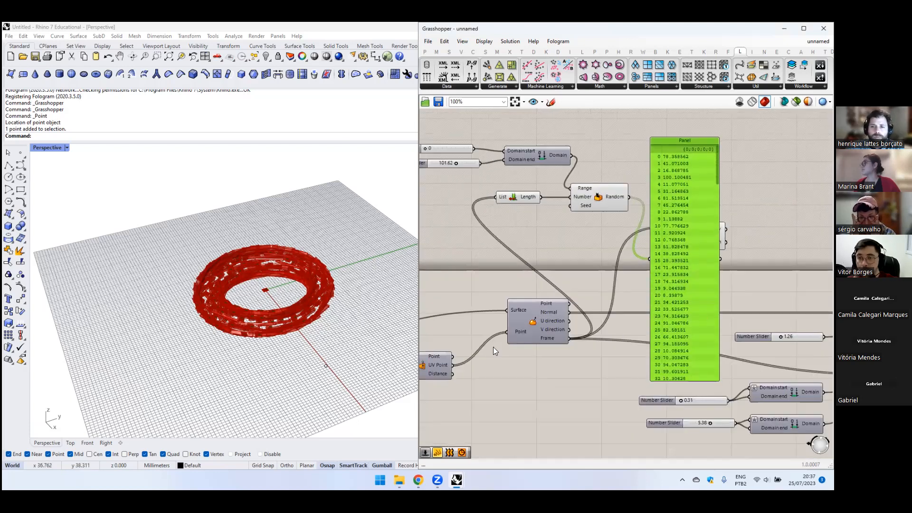
# - Lower the Domain end slider to about 40.42 and delete the Panel listing the random values
pyautogui.moveTo(475, 174); pyautogui.dragTo(536, 218, button='right')
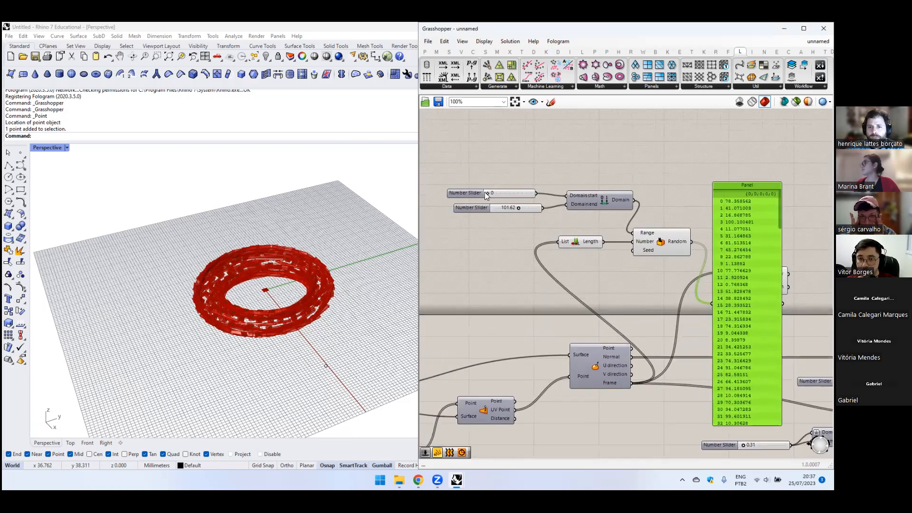
pyautogui.moveTo(515, 208); pyautogui.dragTo(502, 210)
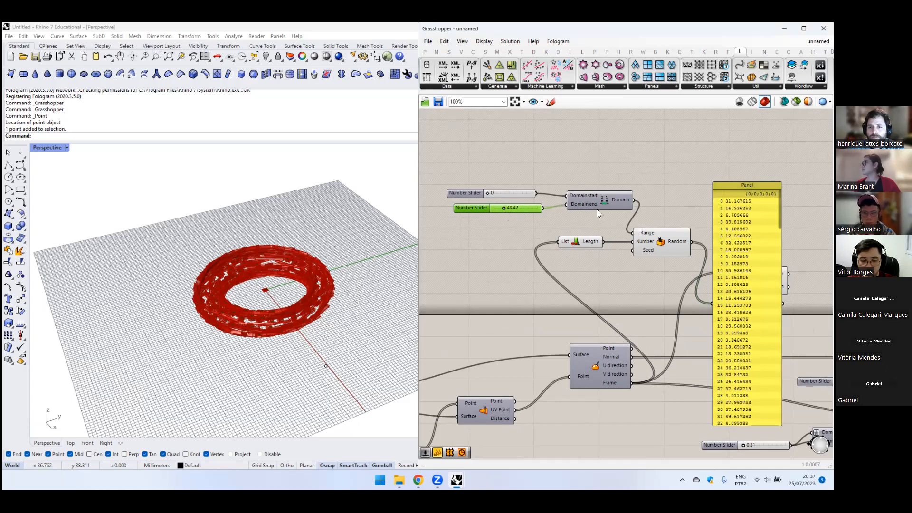
pyautogui.moveTo(706, 264); pyautogui.dragTo(606, 237, button='right')
pyautogui.moveTo(606, 240); pyautogui.dragTo(732, 180)
pyautogui.press('Delete')
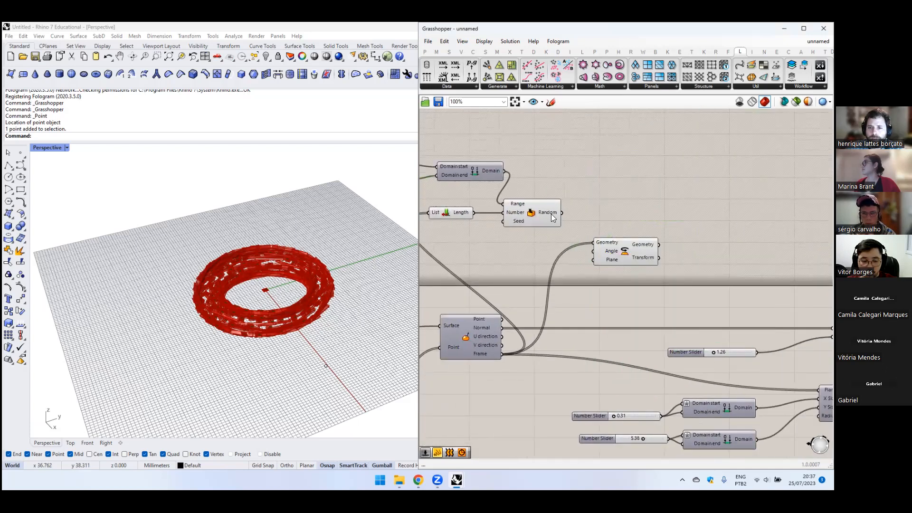
# - Connect the Random output to Rotate's Angle input and switch that input to degrees
pyautogui.click(556, 213)
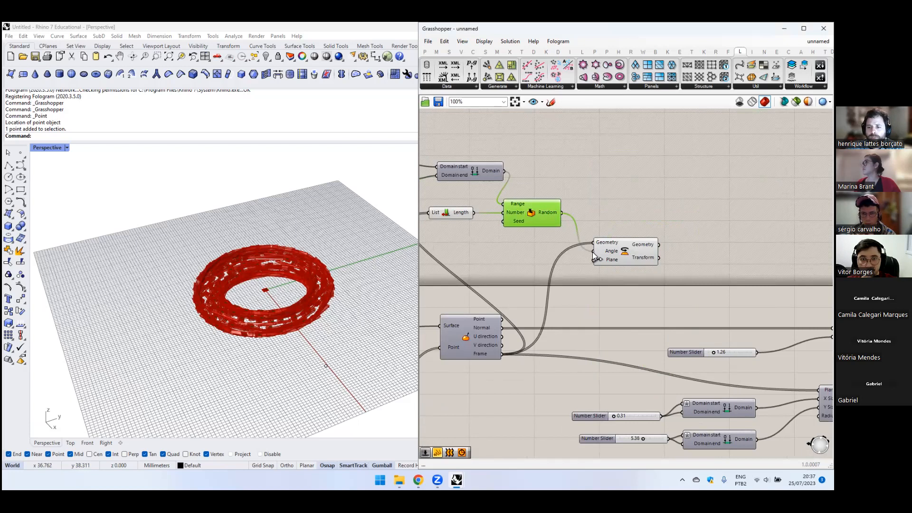
pyautogui.scroll(5, 595, 257)
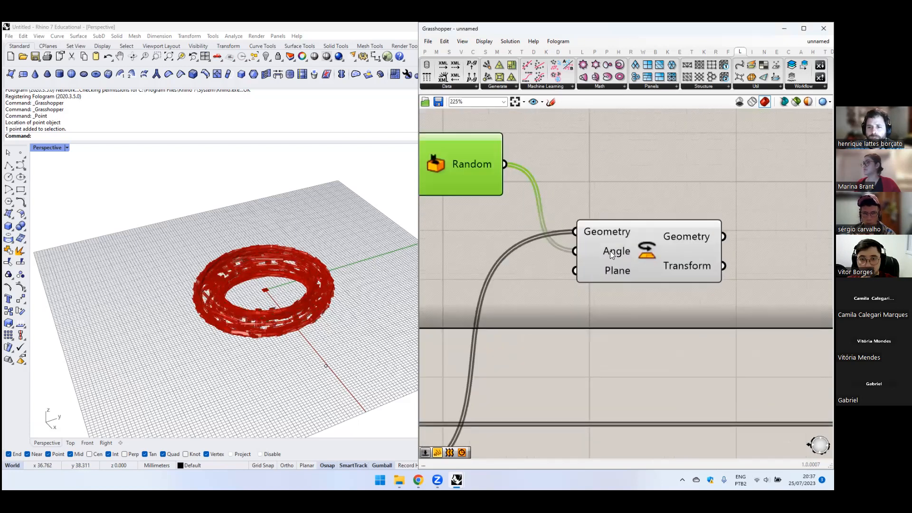
pyautogui.rightClick(612, 255)
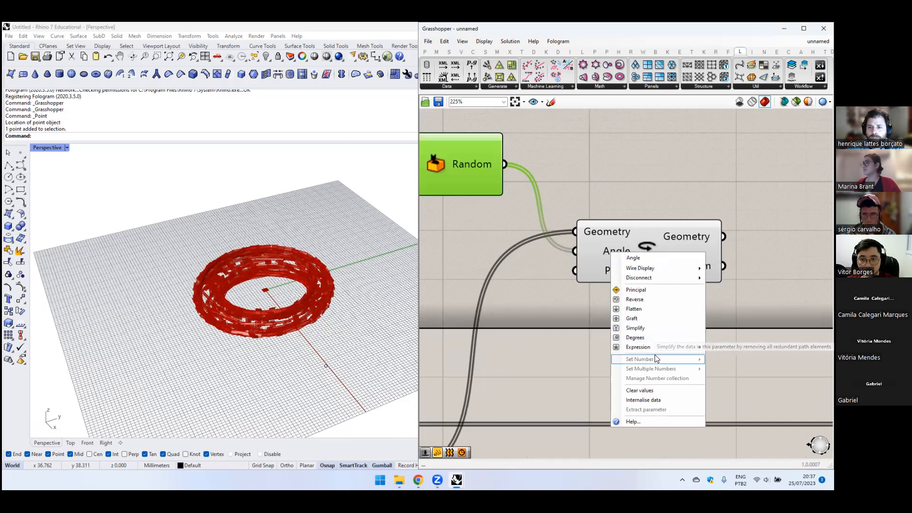
pyautogui.click(601, 200)
pyautogui.scroll(-1, 606, 239)
pyautogui.rightClick(608, 248)
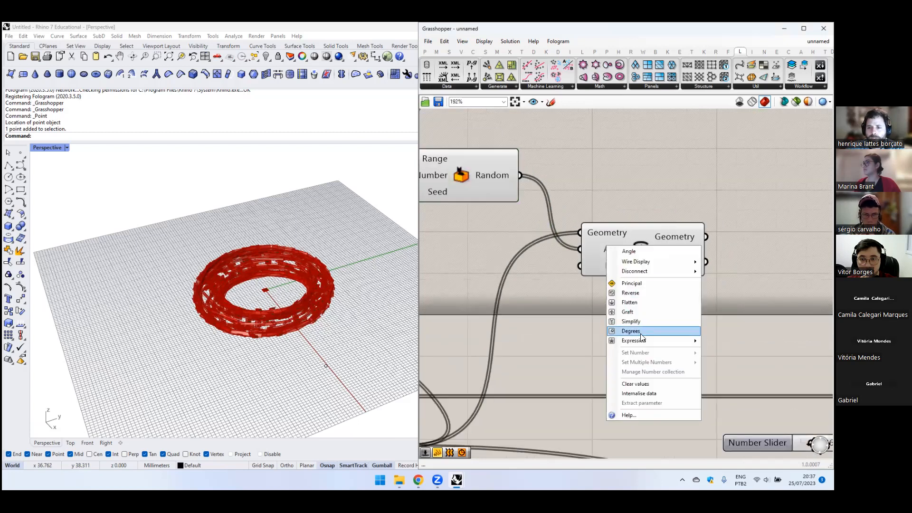
pyautogui.click(641, 332)
pyautogui.click(614, 230)
# - Connect Rotate's Geometry output to the Rectangle component's Plane input, replacing the direct Frame connection
pyautogui.scroll(-3, 594, 236)
pyautogui.scroll(-1, 575, 214)
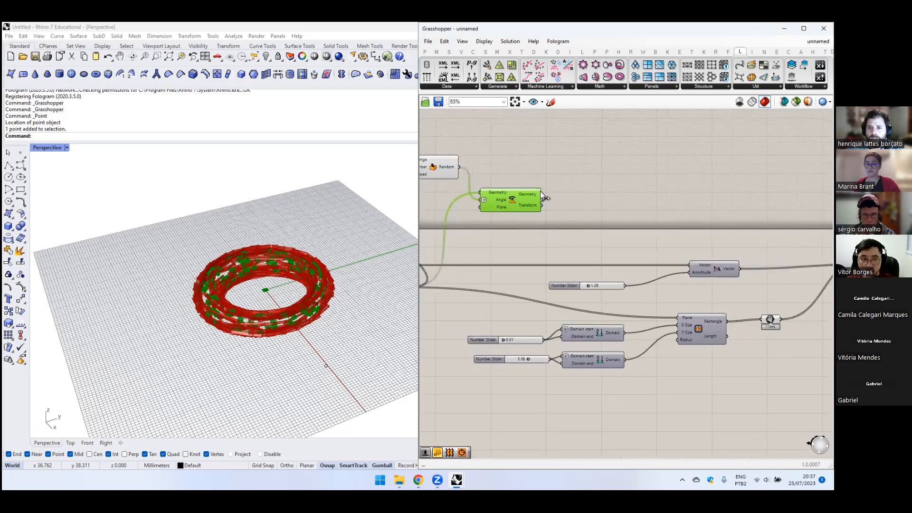
pyautogui.moveTo(666, 308); pyautogui.dragTo(675, 312)
pyautogui.click(579, 169)
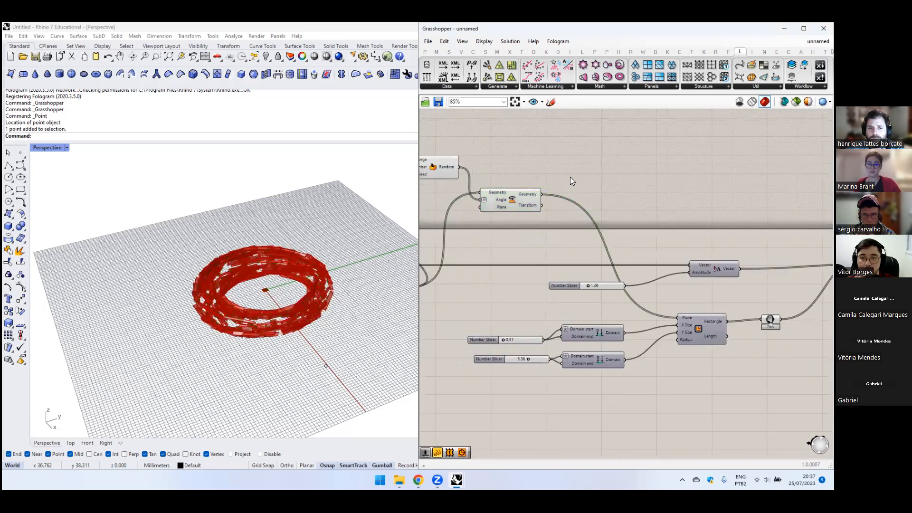
# - Turn off the preview of the Rotate component and of the Extrude component
pyautogui.scroll(1, 510, 200)
pyautogui.click(510, 200)
pyautogui.middleClick(511, 201)
pyautogui.scroll(-3, 570, 190)
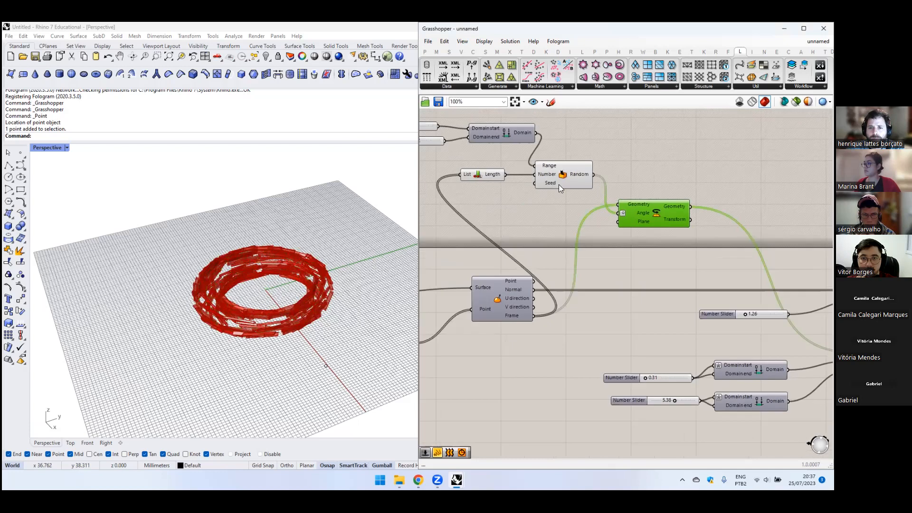
pyautogui.moveTo(794, 248); pyautogui.dragTo(672, 245, button='right')
pyautogui.click(657, 239)
pyautogui.middleClick(660, 240)
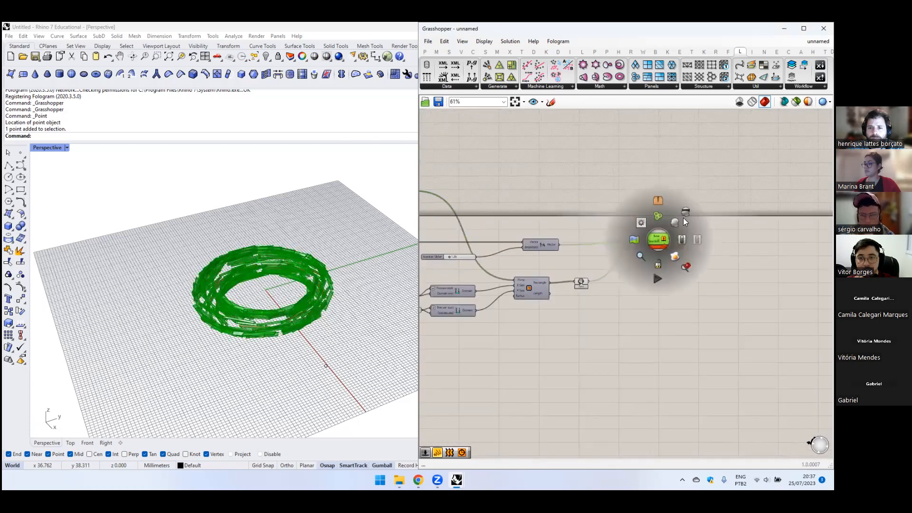
pyautogui.click(679, 223)
# - Turn off the preview of the intermediate components between the loft and the extrusion, including the geometry container after Rectangle
pyautogui.scroll(-5, 566, 256)
pyautogui.moveTo(501, 212); pyautogui.dragTo(674, 287)
pyautogui.middleClick(611, 244)
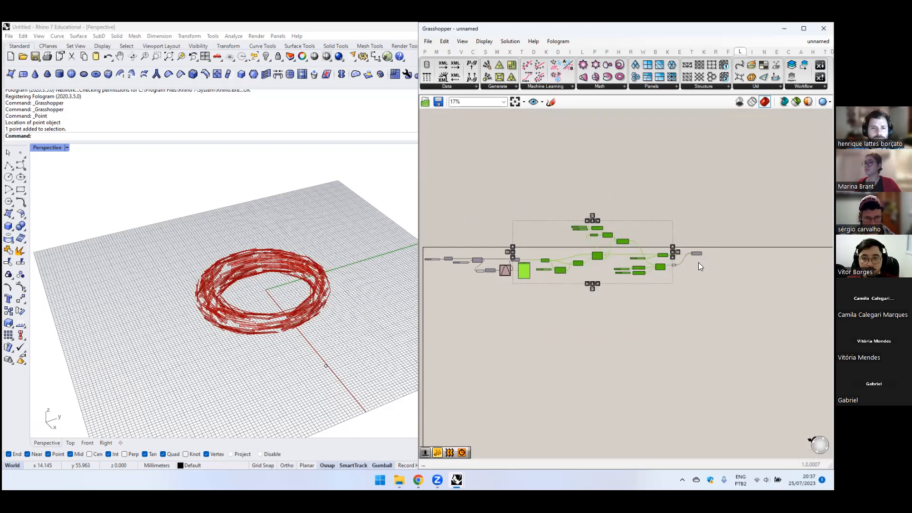
pyautogui.scroll(5, 673, 262)
pyautogui.click(636, 275)
pyautogui.middleClick(641, 275)
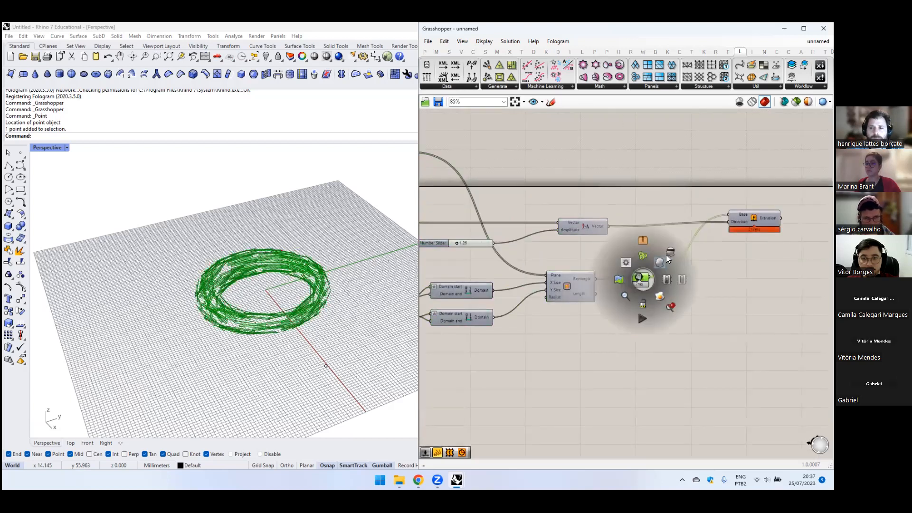
pyautogui.click(662, 258)
# - Turn the Extrude component's preview back on and move the component slightly closer to its inputs
pyautogui.middleClick(753, 218)
pyautogui.click(754, 186)
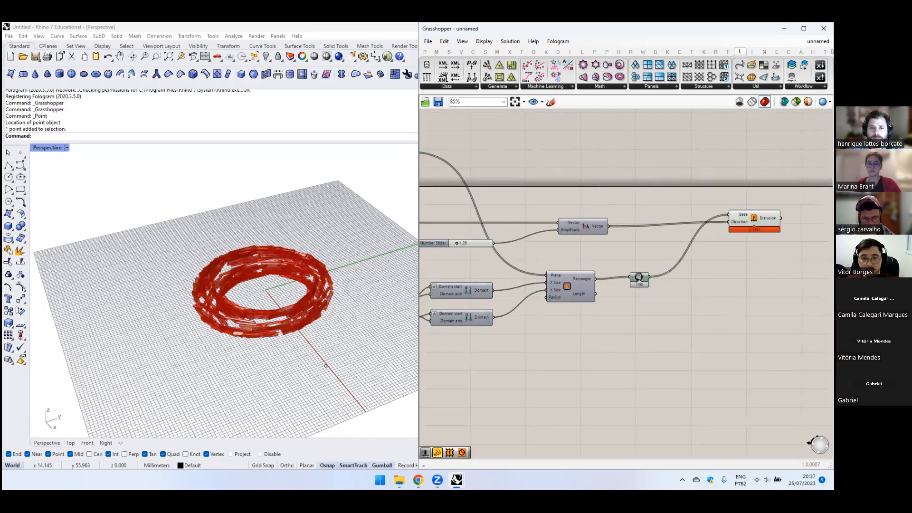
pyautogui.moveTo(751, 220); pyautogui.dragTo(721, 226)
pyautogui.scroll(5, 260, 274)
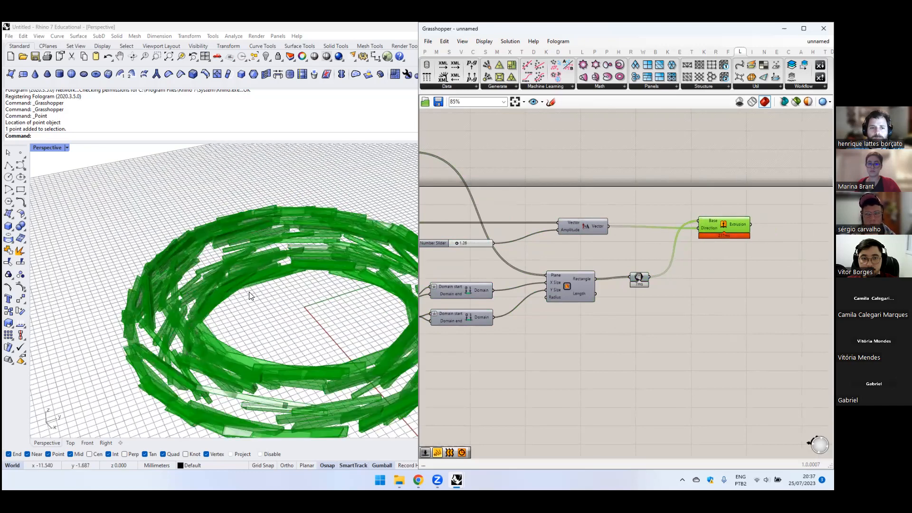
pyautogui.moveTo(243, 278); pyautogui.dragTo(448, 291, button='right')
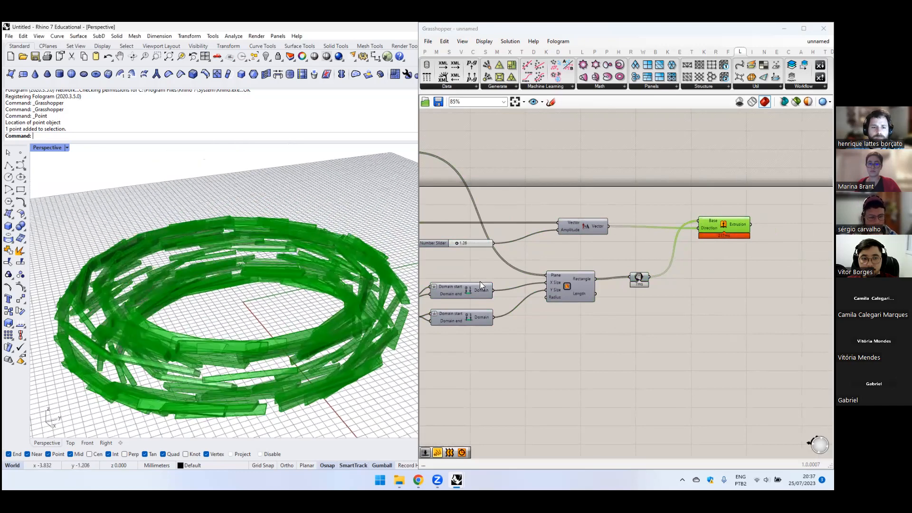
# - Raise the rectangle's Y Size slider to 10.00 and move the X Size slider farther from its Domain component
pyautogui.scroll(-3, 624, 271)
pyautogui.scroll(4, 583, 283)
pyautogui.moveTo(607, 302)
pyautogui.mouseDown()
pyautogui.moveTo(568, 307)
pyautogui.moveTo(602, 309)
pyautogui.mouseUp()
pyautogui.moveTo(534, 279); pyautogui.dragTo(497, 269)
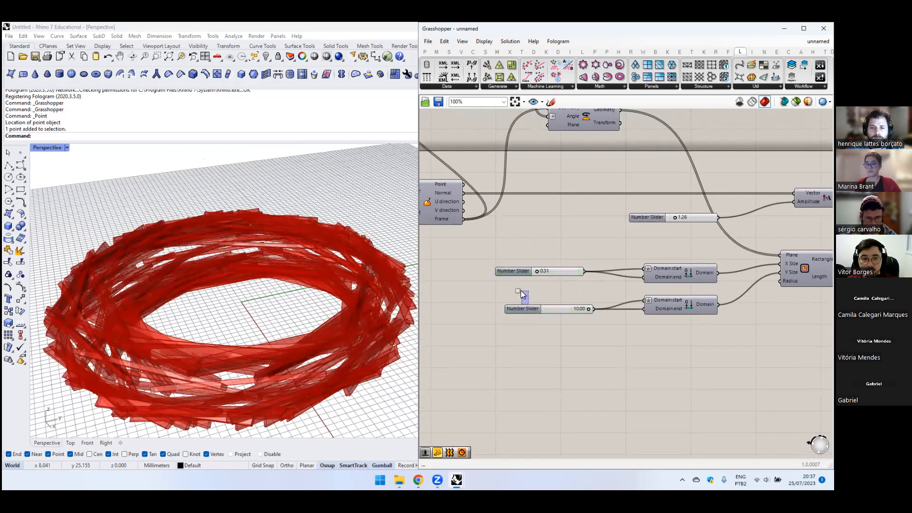
# - Duplicate the Y Size slider for that Domain's end input, extend its maximum, and set it to about 24.70
pyautogui.moveTo(523, 308); pyautogui.dragTo(542, 338)
pyautogui.doubleClick(507, 332)
pyautogui.click(510, 417)
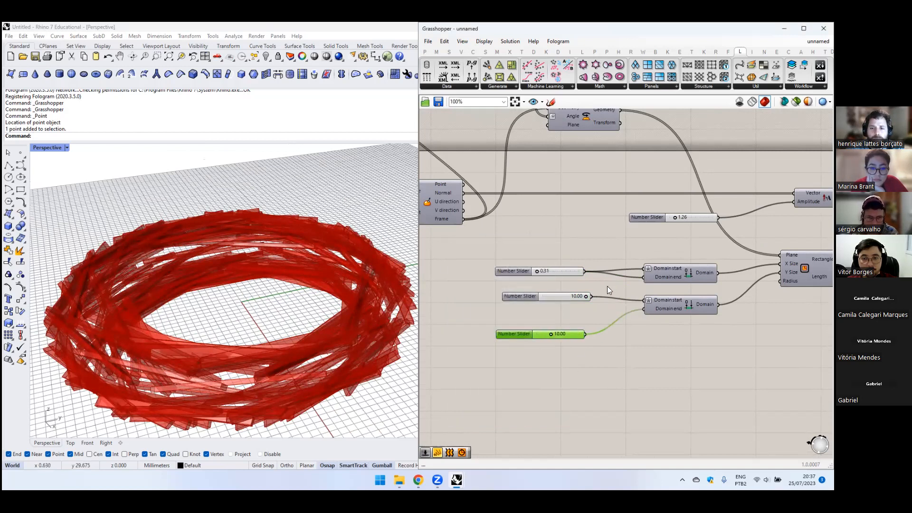
pyautogui.moveTo(551, 335); pyautogui.dragTo(573, 335)
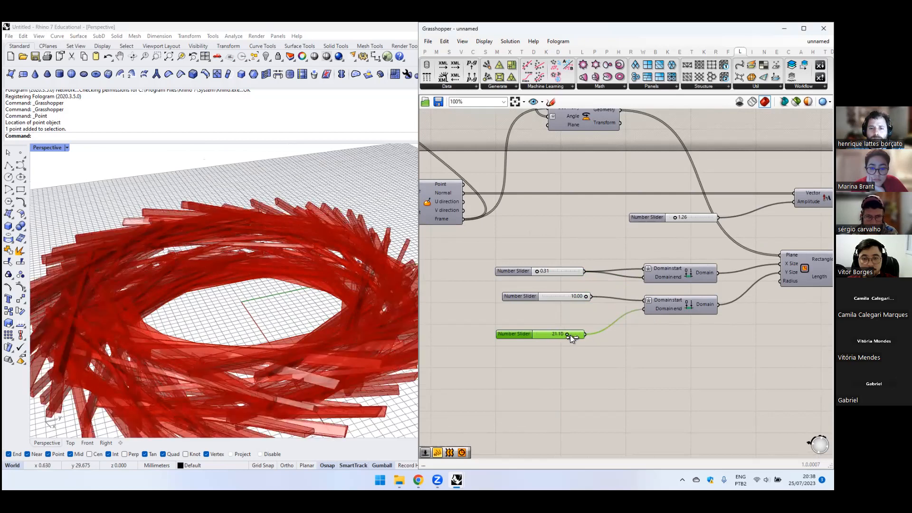
# - Raise the end slider of the random-angle Domain to about 176.59
pyautogui.scroll(-3, 284, 261)
pyautogui.moveTo(282, 261); pyautogui.dragTo(284, 242, button='right')
pyautogui.scroll(-3, 565, 248)
pyautogui.moveTo(566, 248); pyautogui.dragTo(575, 298, button='right')
pyautogui.moveTo(514, 183); pyautogui.dragTo(564, 196, button='right')
pyautogui.scroll(4, 486, 180)
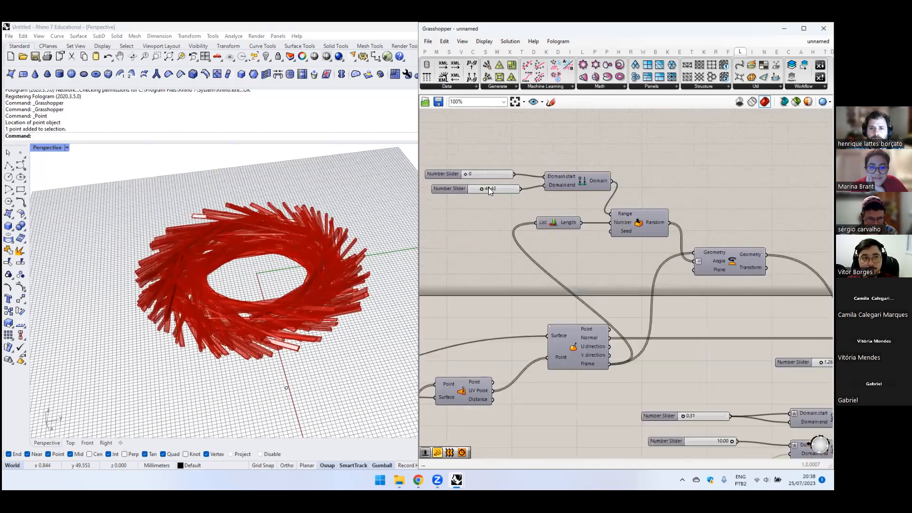
pyautogui.moveTo(480, 191); pyautogui.dragTo(520, 190)
pyautogui.moveTo(331, 262); pyautogui.dragTo(442, 204, button='right')
pyautogui.moveTo(593, 238); pyautogui.dragTo(632, 232, button='right')
pyautogui.scroll(-1, 633, 232)
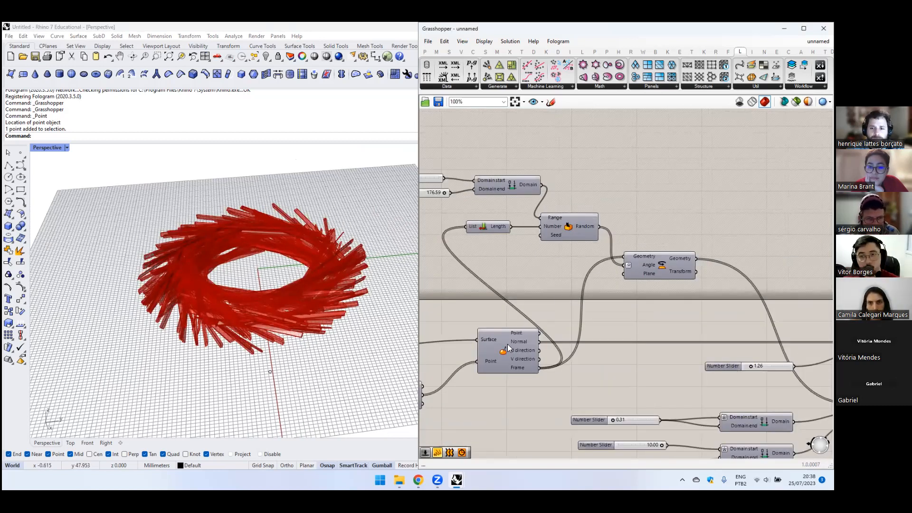
# - Move the Evaluate Surface component aside and connect its Frame output to Rotate's Plane input
pyautogui.moveTo(507, 344); pyautogui.dragTo(463, 341)
pyautogui.click(643, 287)
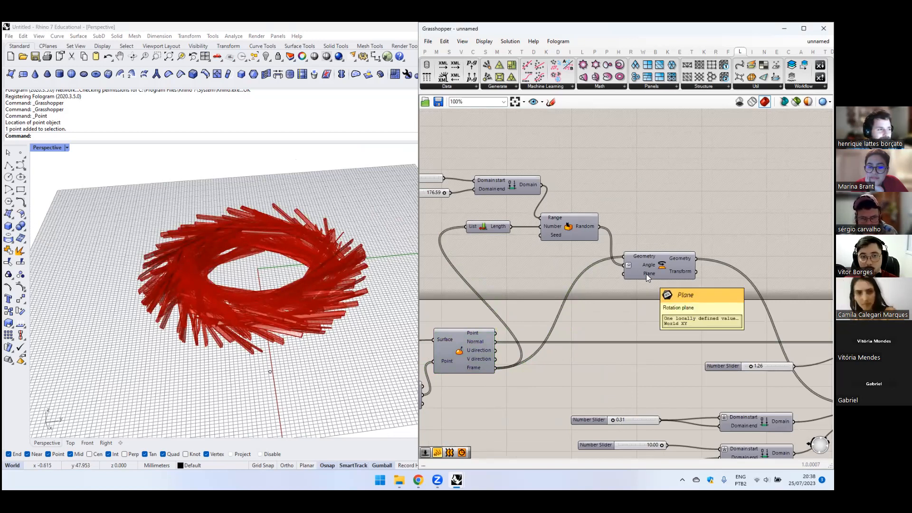
pyautogui.moveTo(496, 363); pyautogui.dragTo(625, 275)
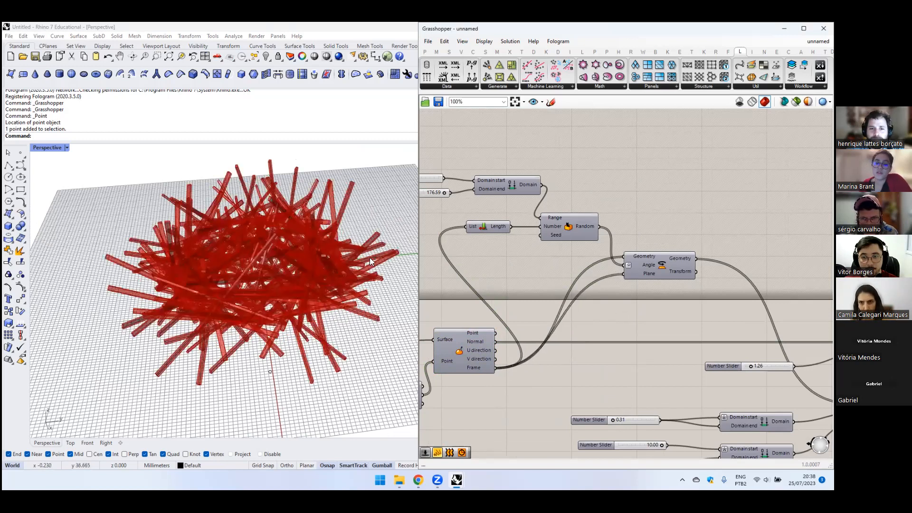
# - Lower the end slider of the random-angle Domain to about 54.19 and readjust it slightly
pyautogui.moveTo(529, 208); pyautogui.dragTo(609, 218, button='right')
pyautogui.moveTo(525, 201); pyautogui.dragTo(496, 204)
pyautogui.moveTo(304, 266); pyautogui.dragTo(312, 285, button='right')
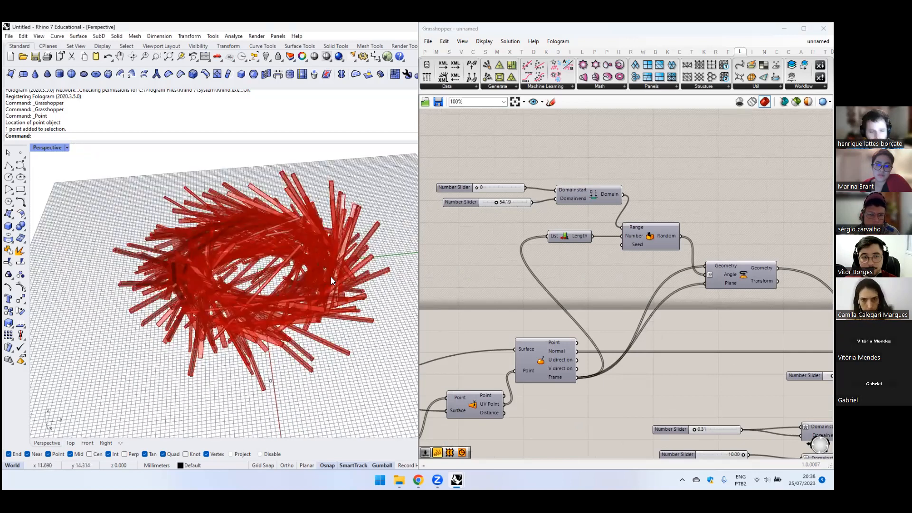
pyautogui.scroll(5, 489, 203)
pyautogui.moveTo(504, 204); pyautogui.dragTo(494, 204)
pyautogui.scroll(-4, 572, 298)
# - Set the Y Size Domain's start slider to about 5.15 and its end slider to about 8.30
pyautogui.moveTo(647, 370); pyautogui.dragTo(573, 194, button='right')
pyautogui.scroll(-2, 573, 195)
pyautogui.moveTo(672, 301); pyautogui.dragTo(556, 289, button='right')
pyautogui.scroll(1, 556, 289)
pyautogui.scroll(3, 578, 301)
pyautogui.moveTo(592, 312); pyautogui.dragTo(555, 313)
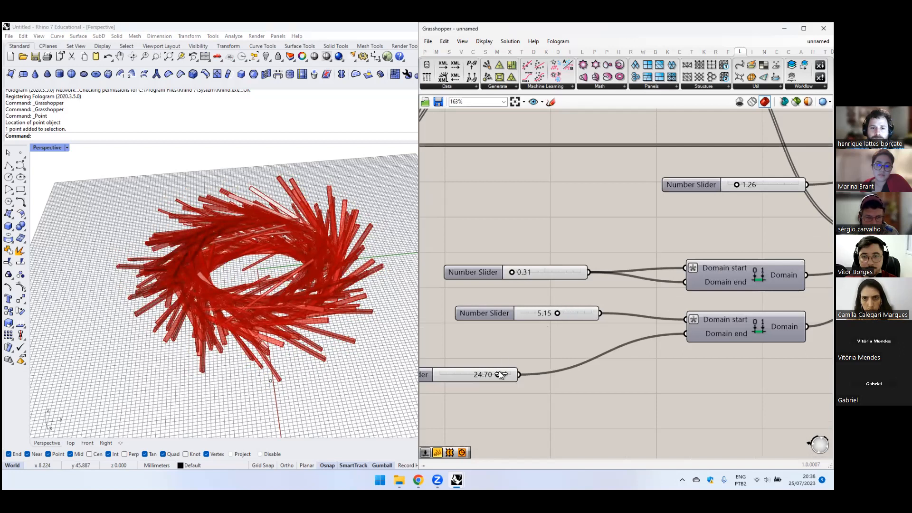
pyautogui.moveTo(470, 375); pyautogui.dragTo(459, 375)
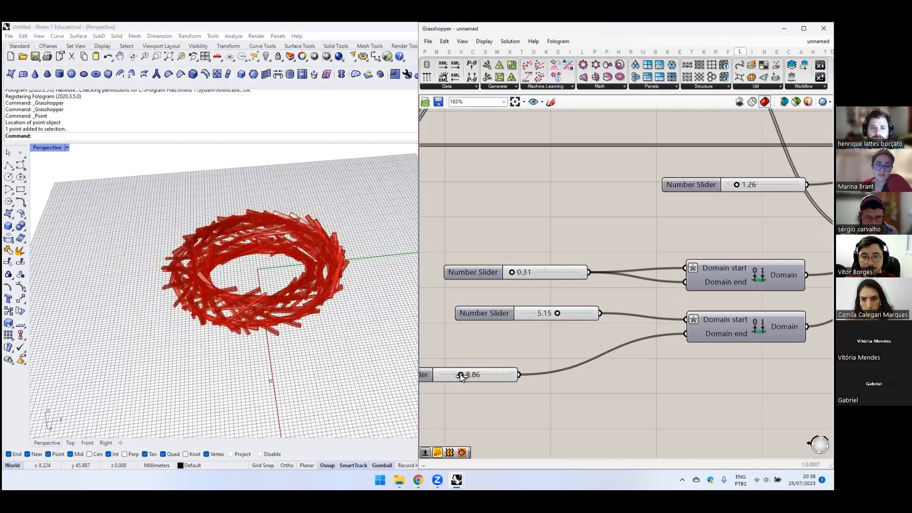
# - Lower the extrusion's Amplitude slider to about 0.03
pyautogui.moveTo(729, 202); pyautogui.dragTo(605, 245, button='right')
pyautogui.moveTo(613, 229); pyautogui.dragTo(529, 236)
pyautogui.moveTo(206, 242); pyautogui.dragTo(304, 271, button='right')
pyautogui.scroll(5, 336, 223)
pyautogui.moveTo(335, 222); pyautogui.dragTo(356, 214, button='right')
# - Extend the population Count slider's maximum to 500 and set the count to 500
pyautogui.moveTo(581, 255); pyautogui.dragTo(825, 233, button='right')
pyautogui.scroll(-3, 826, 233)
pyautogui.moveTo(425, 275); pyautogui.dragTo(578, 290, button='right')
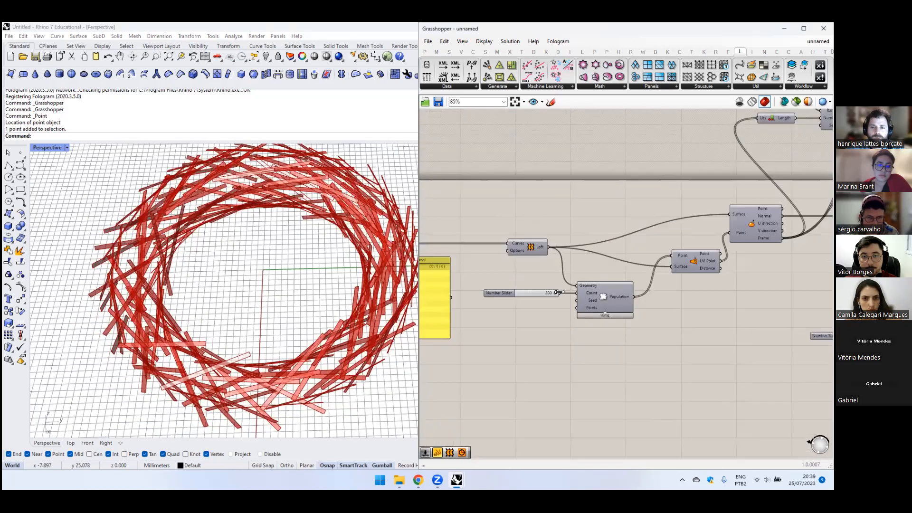
pyautogui.scroll(3, 540, 292)
pyautogui.click(492, 291)
pyautogui.doubleClick(453, 295)
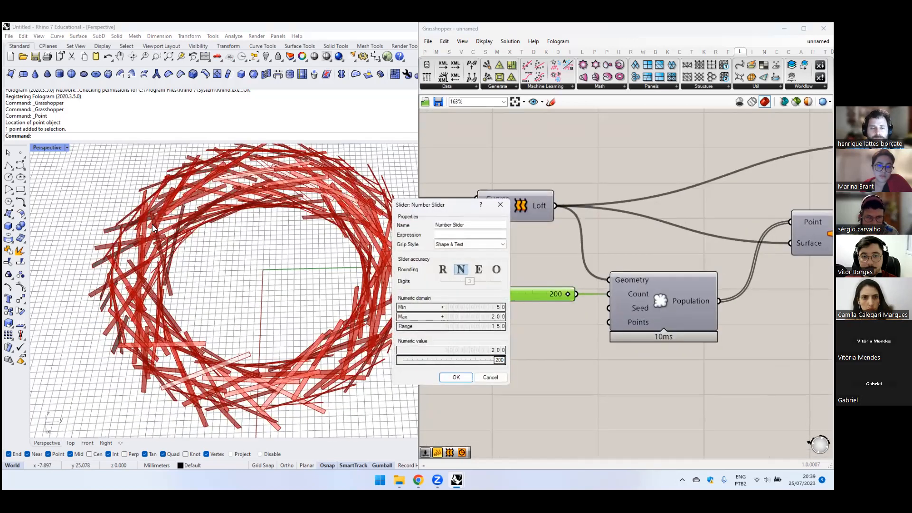
pyautogui.moveTo(493, 317); pyautogui.dragTo(495, 300)
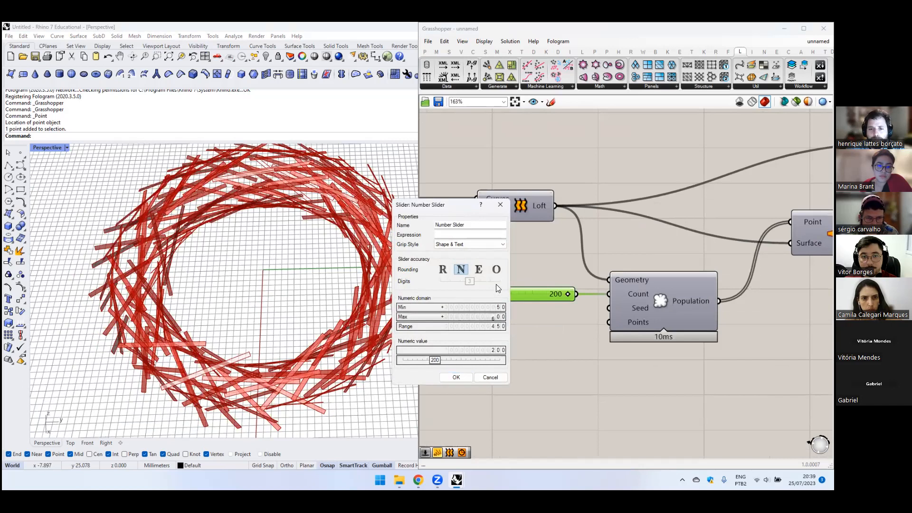
pyautogui.click(461, 378)
pyautogui.moveTo(525, 295); pyautogui.dragTo(582, 293)
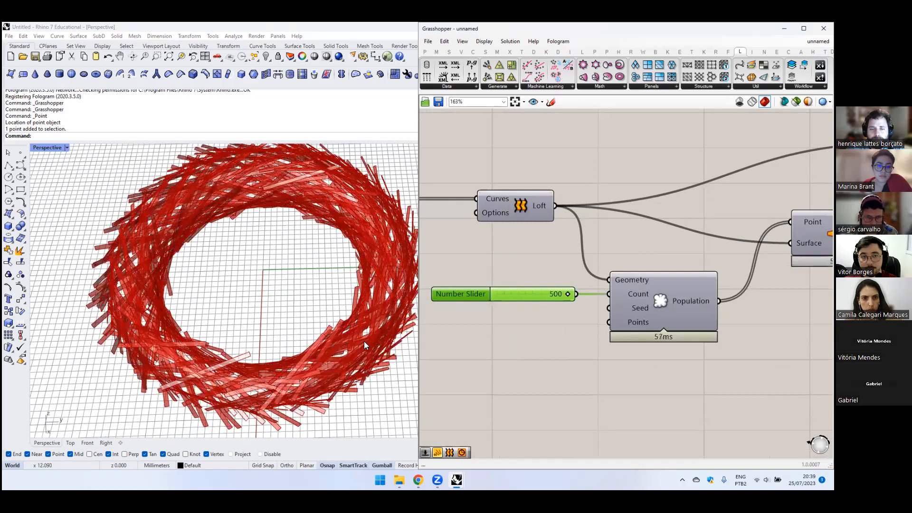
pyautogui.click(533, 355)
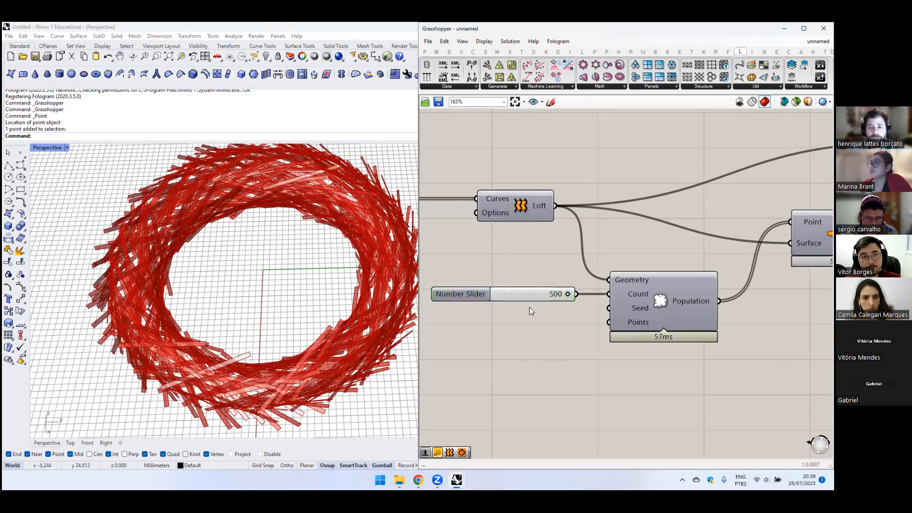
# - Highlight the Extrude component's geometry and examine the denser ring from another angle
pyautogui.scroll(-8, 530, 294)
pyautogui.scroll(7, 624, 243)
pyautogui.click(662, 300)
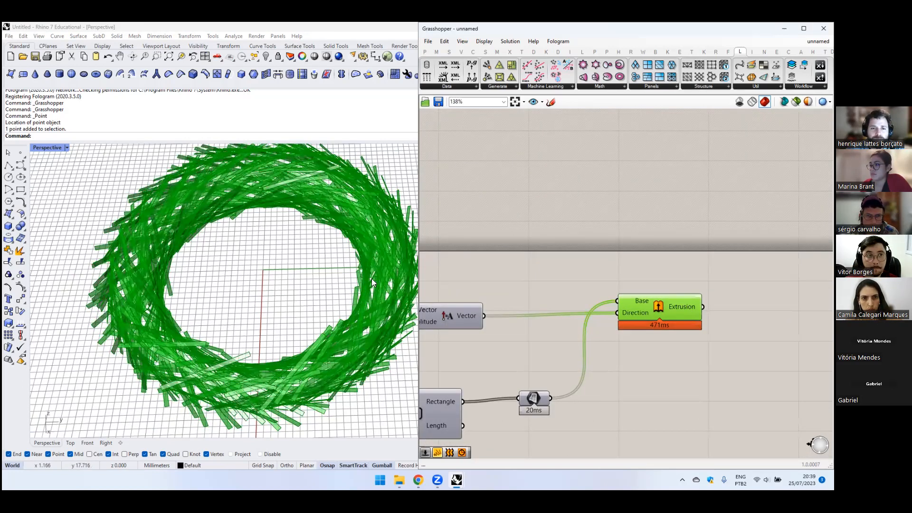
pyautogui.scroll(-3, 543, 242)
pyautogui.scroll(2, 322, 265)
pyautogui.moveTo(276, 266); pyautogui.dragTo(282, 237, button='right')
pyautogui.click(444, 241)
pyautogui.keyDown('shift'); pyautogui.moveTo(380, 240); pyautogui.dragTo(344, 243, button='right'); pyautogui.keyUp('shift')
# - Raise the end slider of the random-angle Domain to about 109.04
pyautogui.scroll(-6, 674, 242)
pyautogui.scroll(5, 497, 187)
pyautogui.moveTo(490, 193); pyautogui.dragTo(548, 212, button='right')
pyautogui.scroll(2, 535, 206)
pyautogui.moveTo(542, 206); pyautogui.dragTo(558, 207)
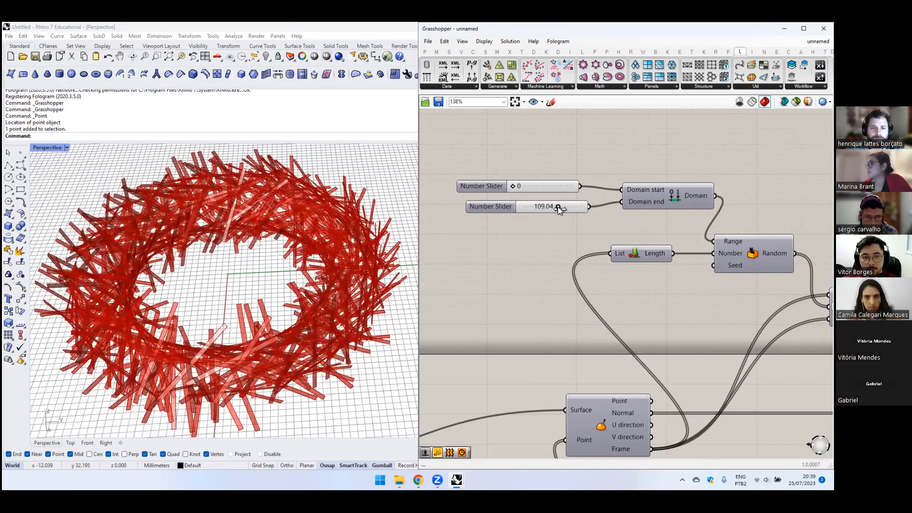
pyautogui.moveTo(286, 310); pyautogui.dragTo(551, 209, button='right')
# - Narrow the random-angle Domain with a start of 69 and an end of about 70.02
pyautogui.moveTo(514, 185); pyautogui.dragTo(572, 190)
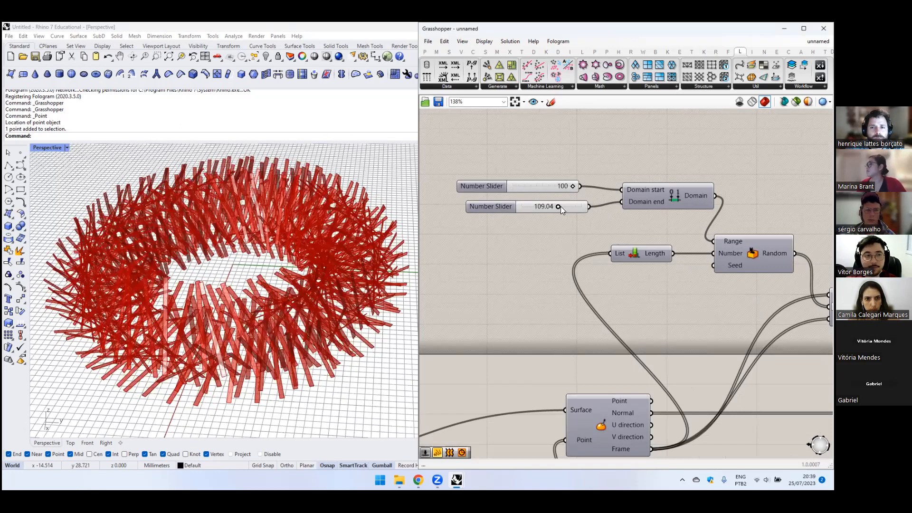
pyautogui.moveTo(556, 207); pyautogui.dragTo(546, 206)
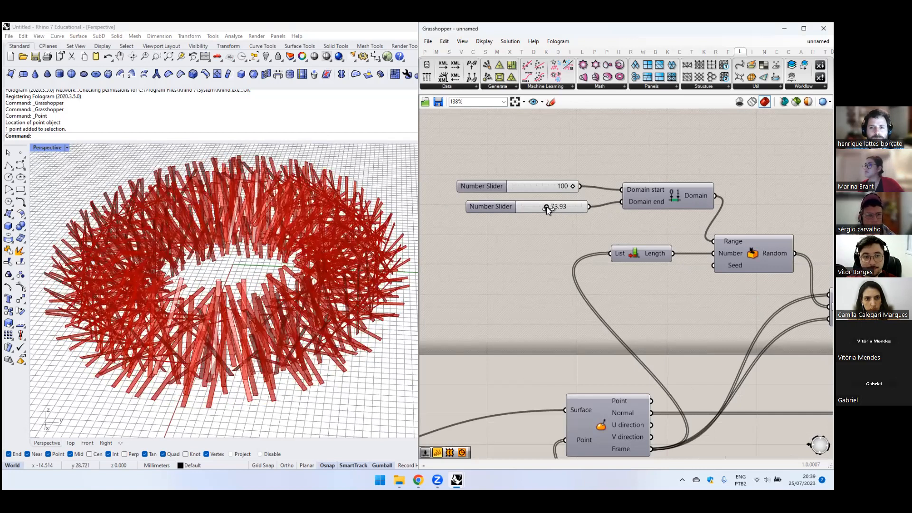
pyautogui.moveTo(560, 185); pyautogui.dragTo(553, 186)
pyautogui.moveTo(218, 316); pyautogui.dragTo(233, 266, button='right')
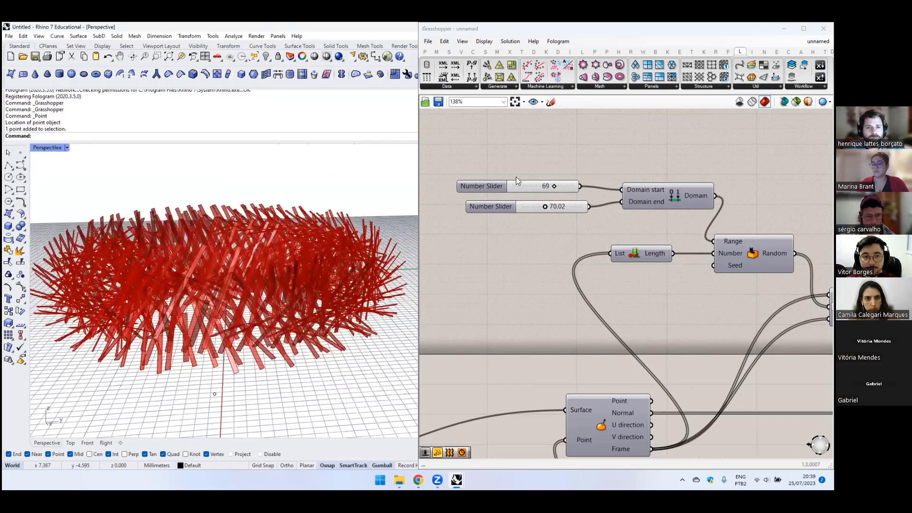
# - Move the Y Size Domain's end slider closer to its Domain component, beneath the other size sliders
pyautogui.scroll(-3, 596, 281)
pyautogui.moveTo(755, 368); pyautogui.dragTo(594, 267, button='right')
pyautogui.scroll(3, 582, 351)
pyautogui.moveTo(581, 351); pyautogui.dragTo(536, 333, button='right')
pyautogui.moveTo(507, 342); pyautogui.dragTo(543, 345)
# - Raise the extrusion's Amplitude slider to about 0.85
pyautogui.scroll(-1, 674, 251)
pyautogui.moveTo(674, 251); pyautogui.dragTo(565, 265, button='right')
pyautogui.scroll(-2, 619, 245)
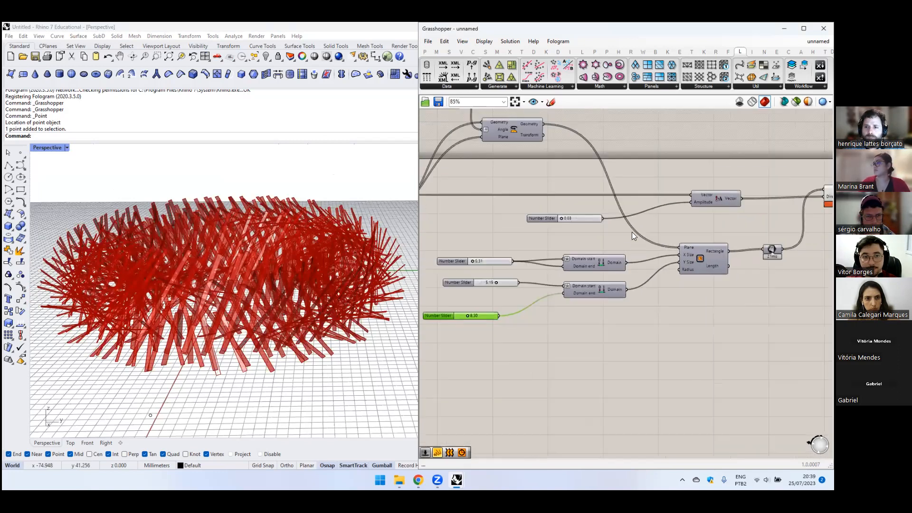
pyautogui.moveTo(562, 219); pyautogui.dragTo(563, 219)
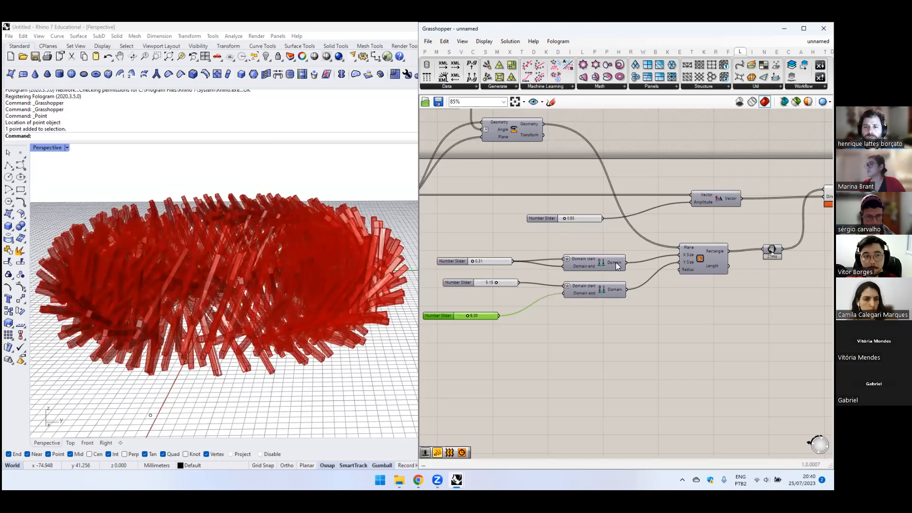
pyautogui.moveTo(616, 263)
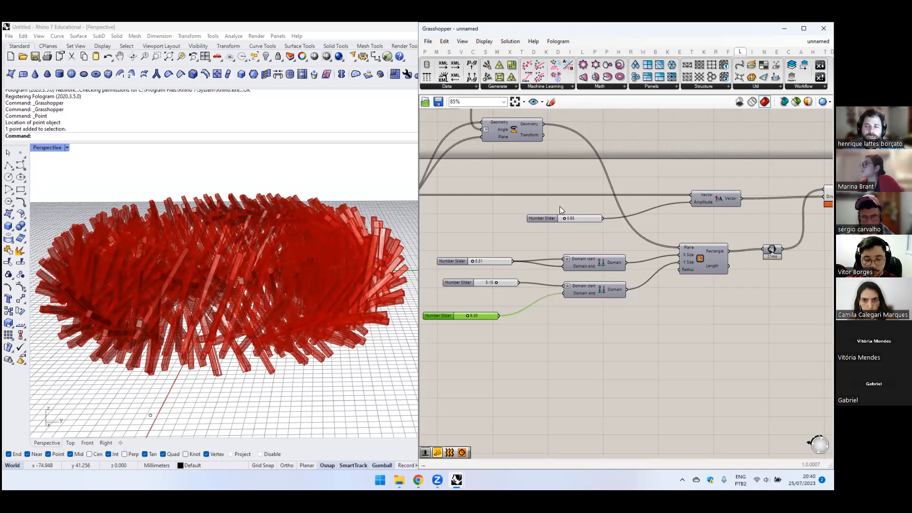
# - Highlight the Extrude component's geometry and examine the thickness of the extruded bars up close
pyautogui.moveTo(599, 209); pyautogui.dragTo(524, 254, button='right')
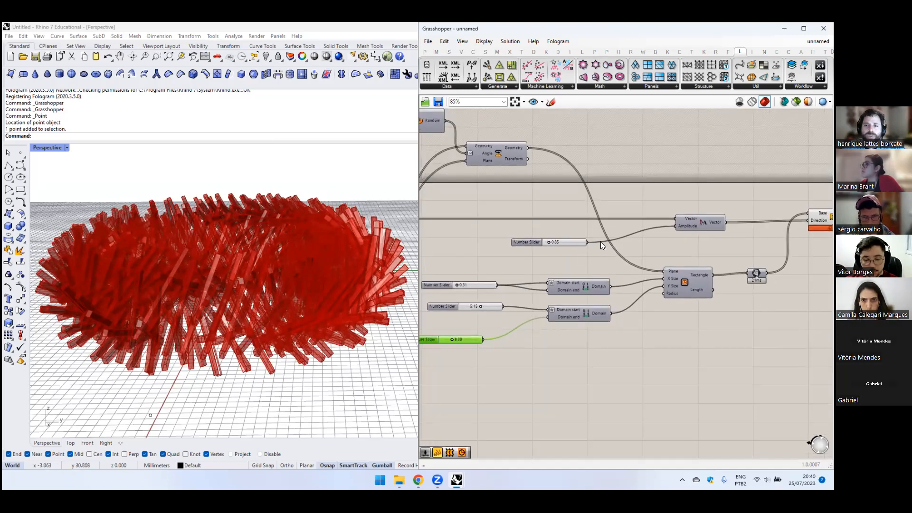
pyautogui.moveTo(800, 224); pyautogui.dragTo(711, 231, button='right')
pyautogui.moveTo(738, 228); pyautogui.dragTo(735, 232)
pyautogui.moveTo(455, 256); pyautogui.dragTo(580, 242, button='right')
pyautogui.scroll(2, 539, 251)
pyautogui.moveTo(346, 244); pyautogui.dragTo(346, 307, button='right')
pyautogui.scroll(8, 353, 265)
pyautogui.moveTo(352, 266); pyautogui.dragTo(373, 294, button='right')
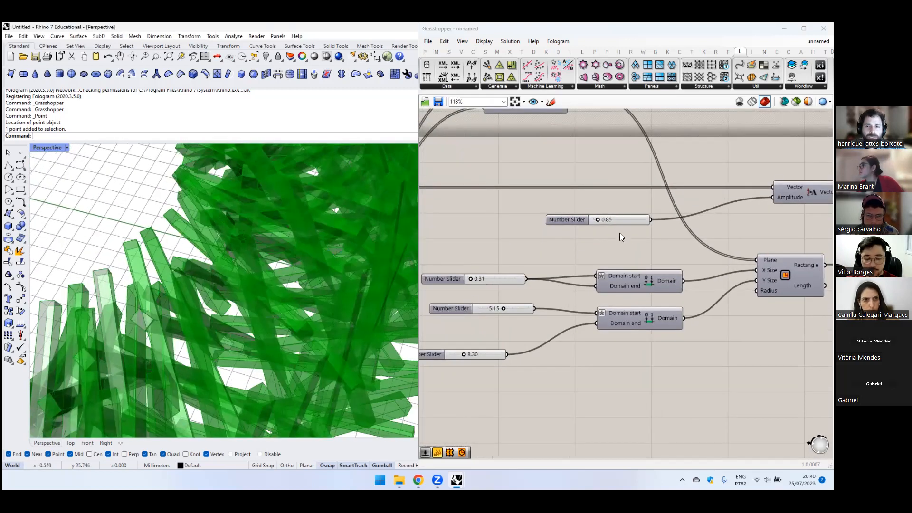
# - Set the extrusion's Amplitude slider to 0.62
pyautogui.doubleClick(605, 219)
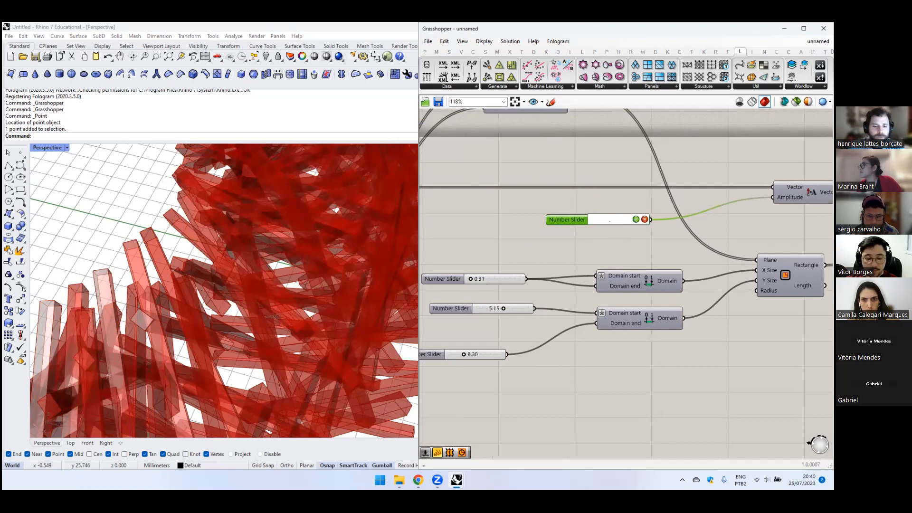
pyautogui.press('Return')
pyautogui.click(551, 254)
pyautogui.scroll(-2, 592, 268)
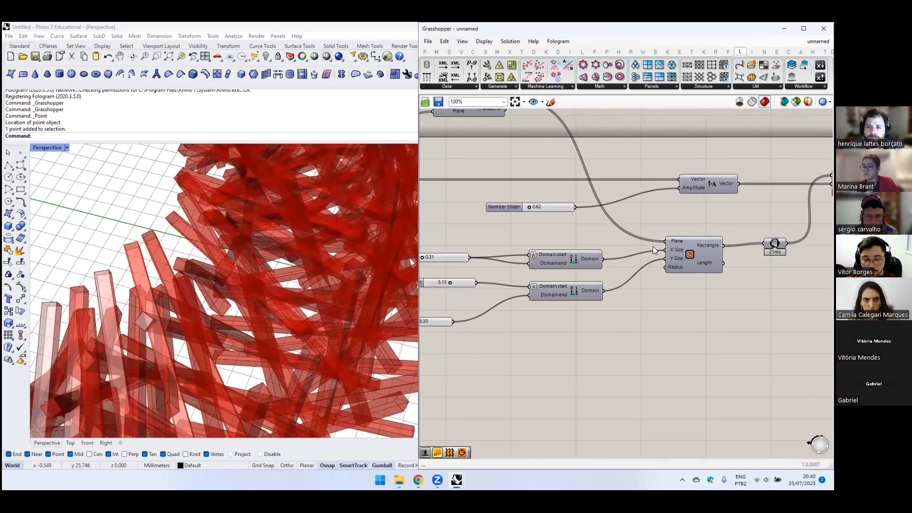
# - Lower the start slider of the random-angle Domain to widen the range of rotation angles
pyautogui.scroll(-5, 438, 271)
pyautogui.scroll(-8, 238, 263)
pyautogui.moveTo(236, 262); pyautogui.dragTo(279, 220, button='right')
pyautogui.moveTo(623, 233); pyautogui.dragTo(768, 269, button='right')
pyautogui.moveTo(565, 187); pyautogui.dragTo(677, 220, button='right')
pyautogui.scroll(6, 570, 185)
pyautogui.moveTo(569, 185); pyautogui.dragTo(552, 185)
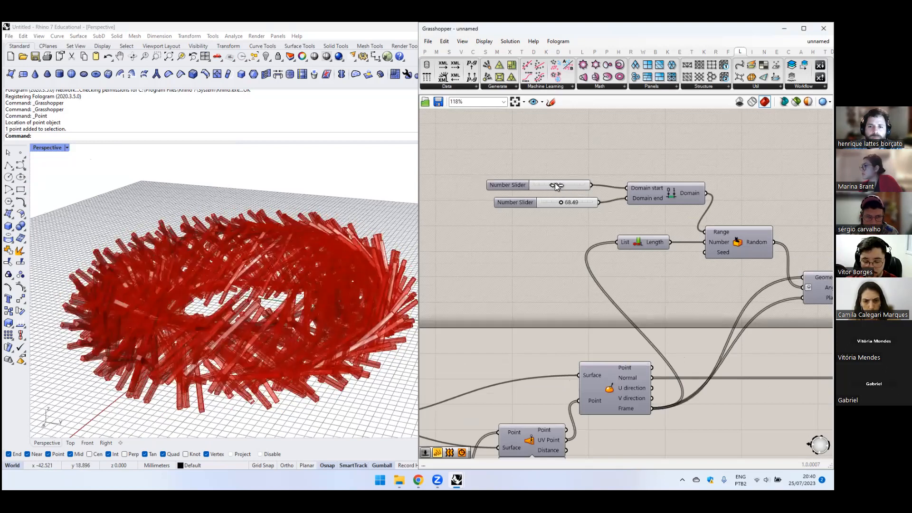
# - Lower the random-angle Domain's end slider to 4.23 and its start slider to 2
pyautogui.moveTo(561, 202); pyautogui.dragTo(542, 201)
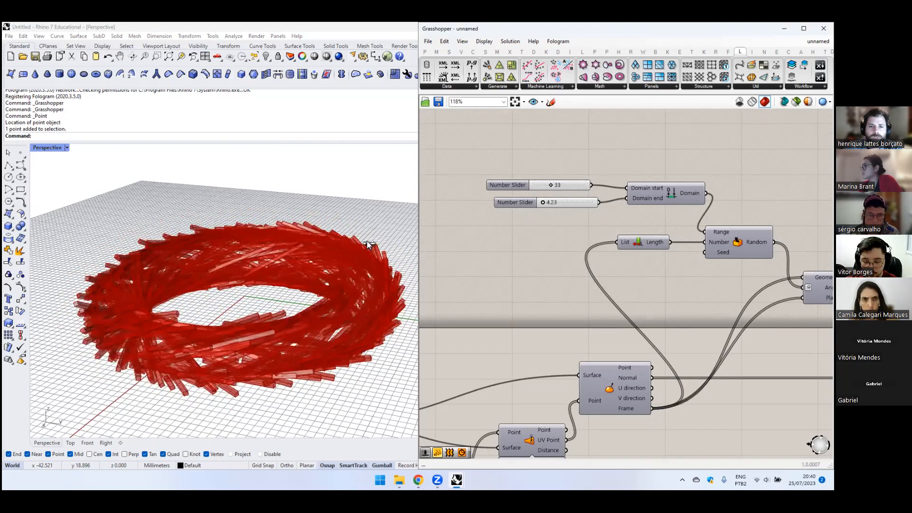
pyautogui.scroll(-2, 283, 269)
pyautogui.moveTo(282, 270); pyautogui.dragTo(276, 279, button='right')
pyautogui.moveTo(271, 282); pyautogui.dragTo(285, 268, button='right')
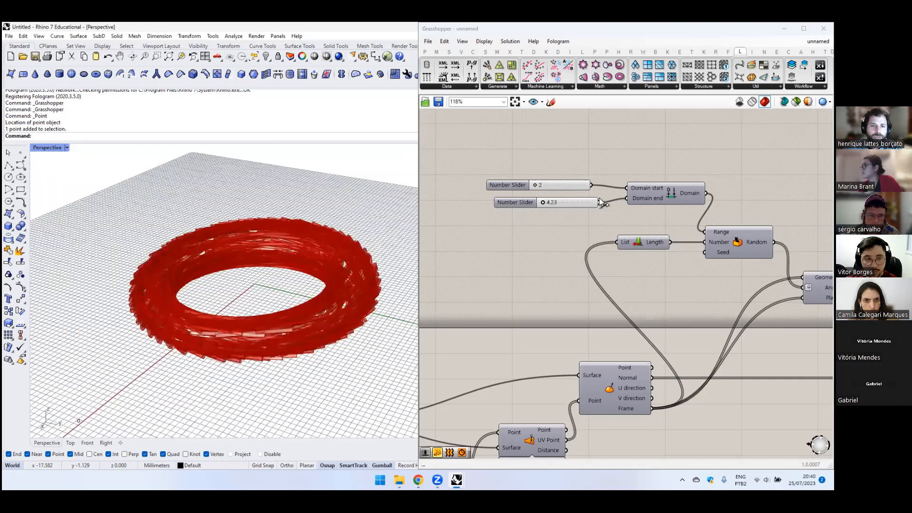
# - Highlight all components of the definition and look over its complete layout
pyautogui.scroll(-8, 627, 216)
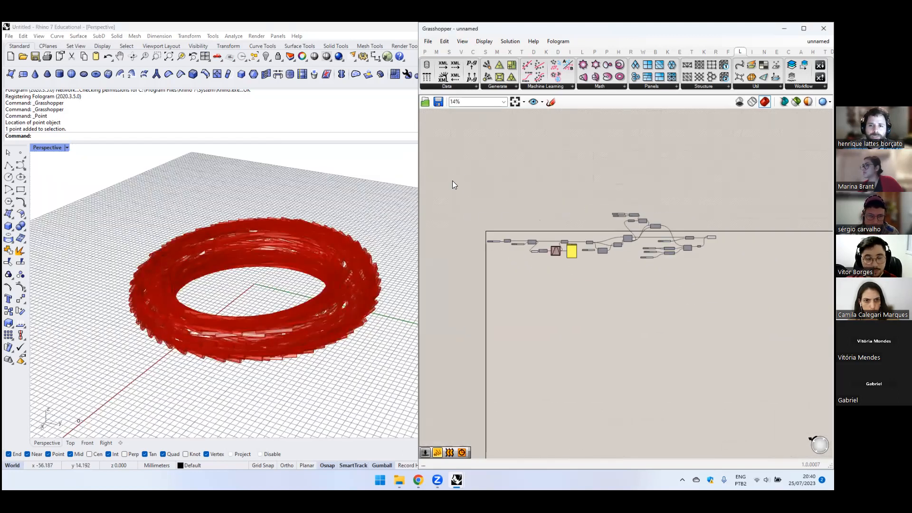
pyautogui.moveTo(459, 184); pyautogui.dragTo(730, 258)
pyautogui.moveTo(711, 228); pyautogui.dragTo(714, 260, button='right')
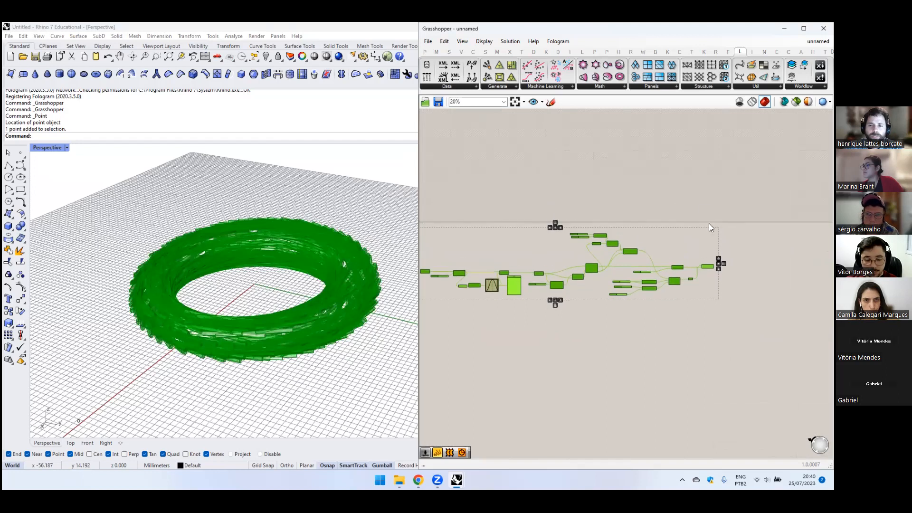
pyautogui.click(544, 309)
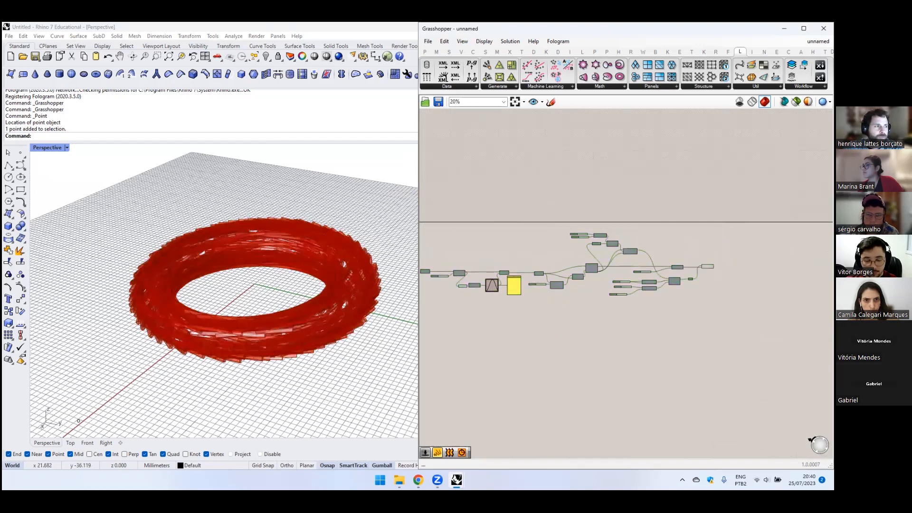
pyautogui.scroll(-2, 542, 238)
pyautogui.moveTo(541, 238); pyautogui.dragTo(597, 200, button='right')
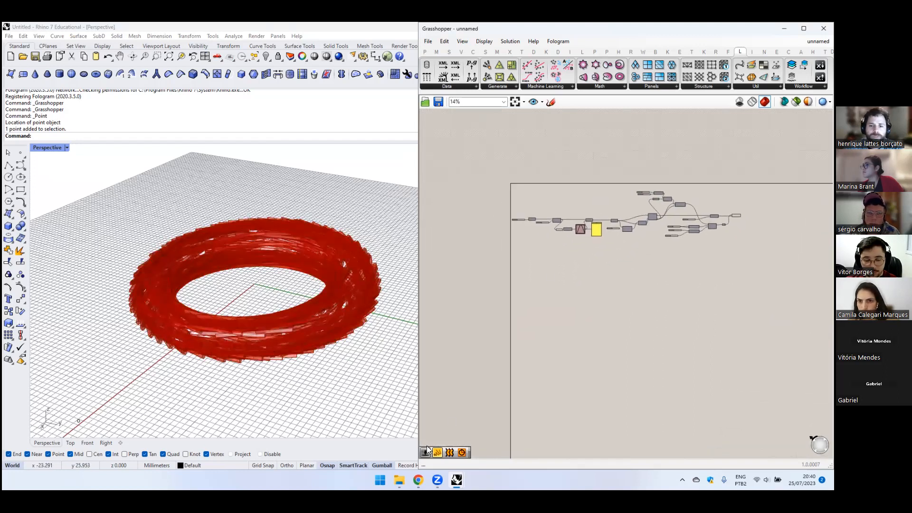
# - Switch to the DF23_Minimal Surfaces.3dm file and copy one small mesh unit from the Gyroid layer
pyautogui.moveTo(456, 480)
pyautogui.click(533, 436)
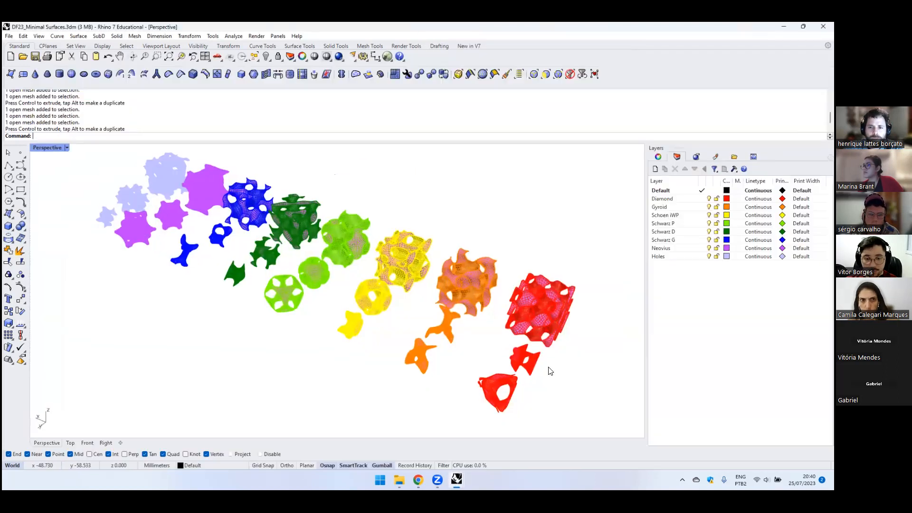
pyautogui.scroll(2, 415, 348)
pyautogui.click(414, 358)
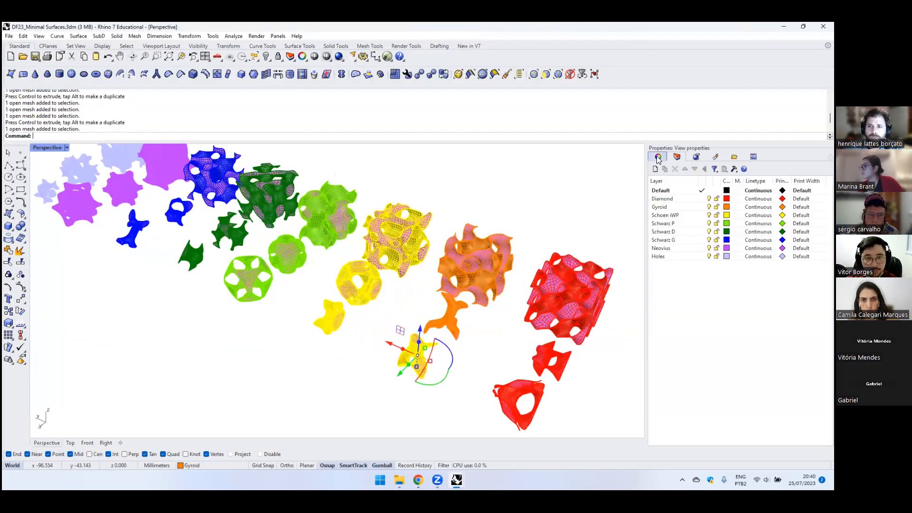
pyautogui.click(658, 158)
pyautogui.click(366, 356)
pyautogui.scroll(7, 424, 366)
pyautogui.keyDown('shift'); pyautogui.moveTo(425, 365); pyautogui.dragTo(368, 308, button='right'); pyautogui.keyUp('shift')
pyautogui.scroll(7, 393, 264)
pyautogui.click(370, 304)
pyautogui.hotkey('ctrl', 'c')
# - Return to the untitled Rhino file with its Grasshopper definition and paste the Gyroid mesh into the model
pyautogui.click(457, 479)
pyautogui.click(542, 437)
pyautogui.click(457, 478)
pyautogui.click(456, 439)
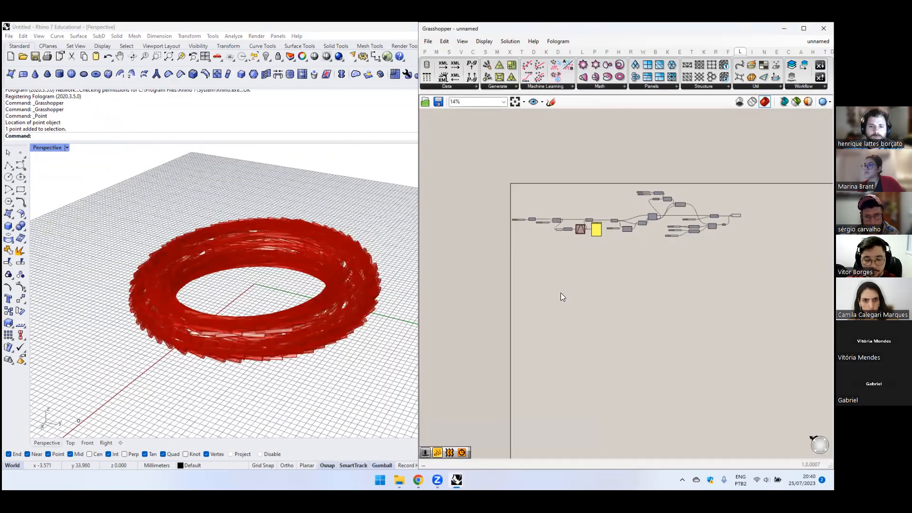
pyautogui.scroll(-15, 244, 285)
pyautogui.scroll(6, 244, 285)
pyautogui.write('z')
pyautogui.click(328, 280)
pyautogui.write('z')
pyautogui.press('Escape')
pyautogui.hotkey('ctrl', 'v')
pyautogui.scroll(5, 278, 277)
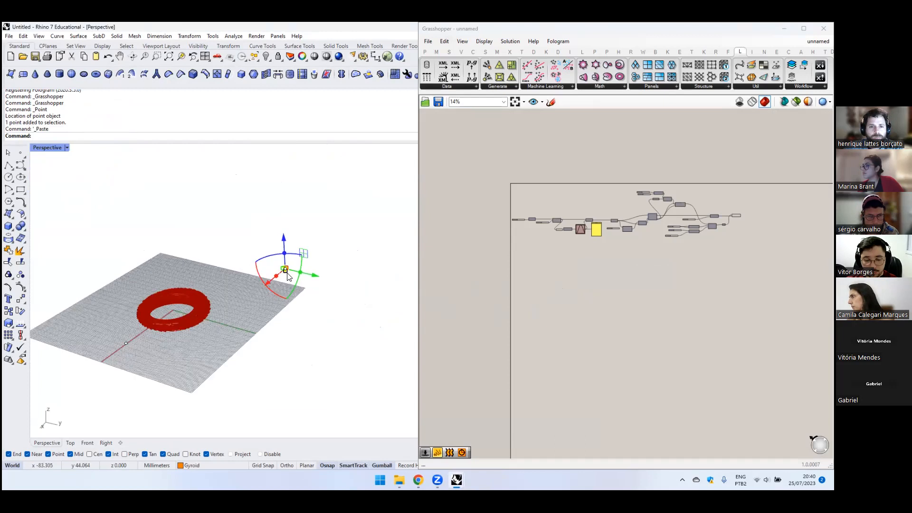
# - Move the pasted Gyroid mesh closer so it sits next to the ring
pyautogui.moveTo(274, 269); pyautogui.dragTo(195, 334)
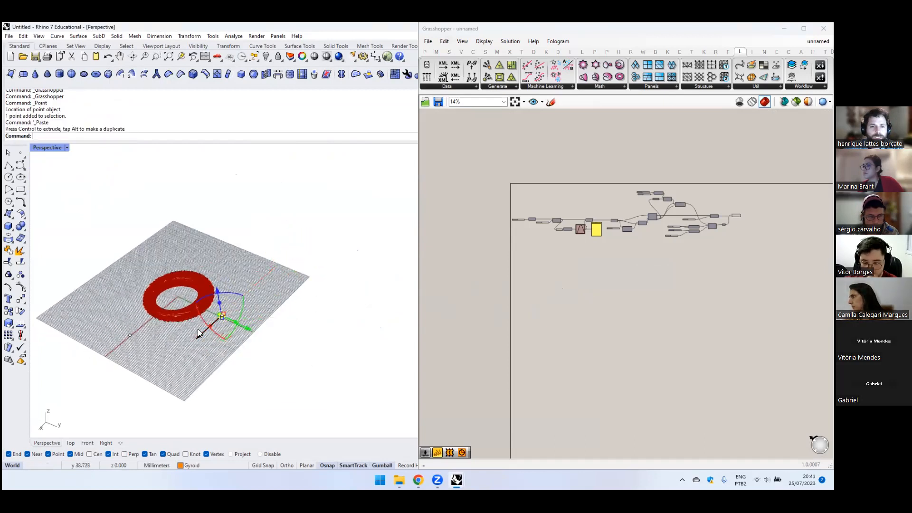
pyautogui.scroll(4, 196, 331)
pyautogui.scroll(3, 288, 336)
pyautogui.click(299, 335)
# - Add a Geometry parameter below the definition and reference the Gyroid mesh in it as one geometry
pyautogui.doubleClick(533, 271)
pyautogui.write('geo')
pyautogui.press('Return')
pyautogui.scroll(10, 531, 271)
pyautogui.rightClick(532, 272)
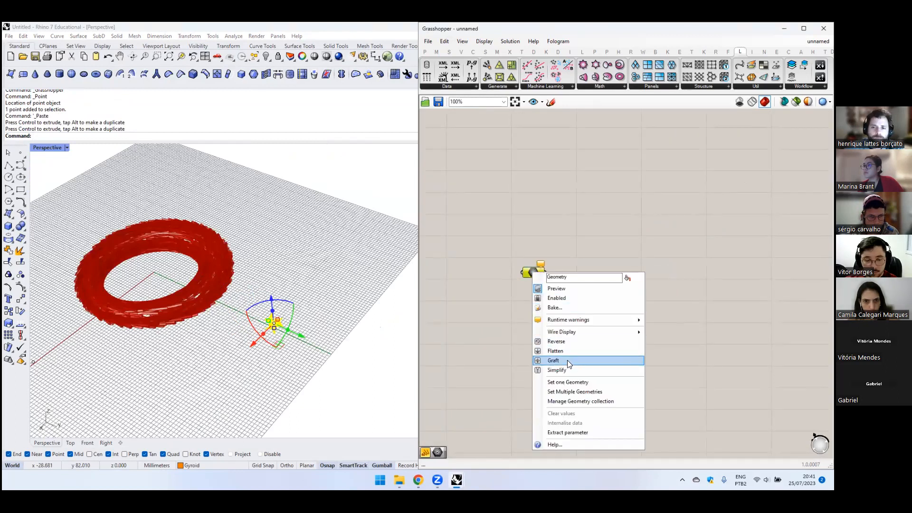
pyautogui.click(565, 382)
pyautogui.click(534, 272)
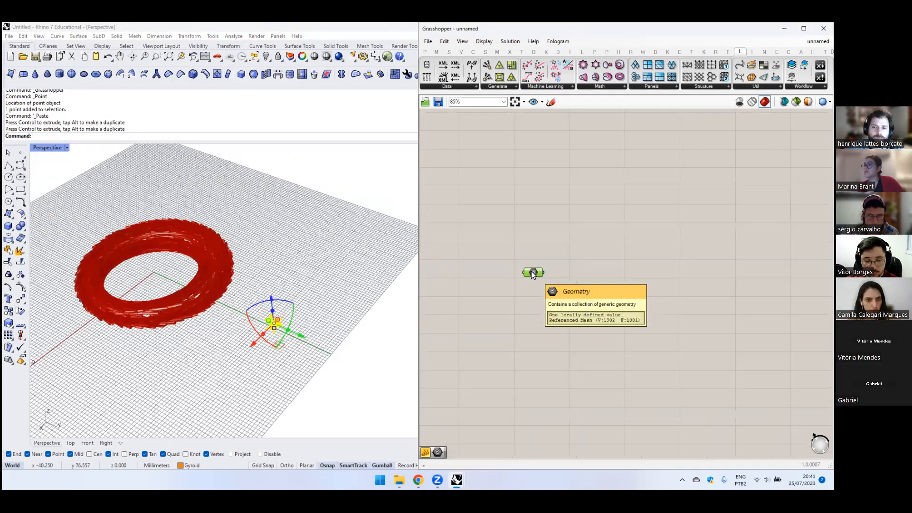
# - Scale the Gyroid mesh by a factor of 2 from one of its pointed tips
pyautogui.scroll(-4, 546, 214)
pyautogui.click(320, 296)
pyautogui.scroll(3, 255, 335)
pyautogui.scroll(2, 255, 336)
pyautogui.click(255, 335)
pyautogui.scroll(7, 226, 346)
pyautogui.write('Scale')
pyautogui.press('Return')
pyautogui.click(225, 347)
pyautogui.write('2')
pyautogui.press('Return')
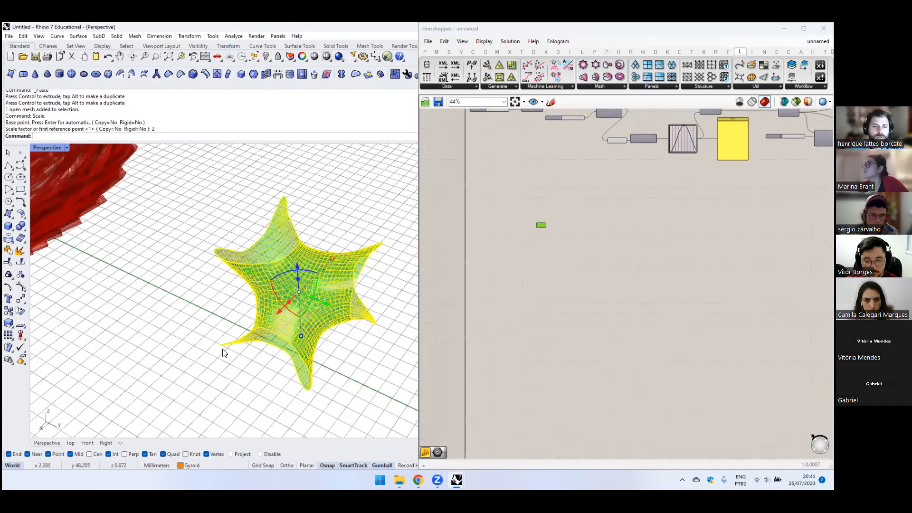
# - Scale the Gyroid mesh two more times by a factor of 2 from the same tip
pyautogui.scroll(-5, 223, 351)
pyautogui.press('Return')
pyautogui.click(223, 347)
pyautogui.write('2')
pyautogui.press('Return')
pyautogui.scroll(-3, 222, 347)
pyautogui.press('Return')
pyautogui.click(221, 348)
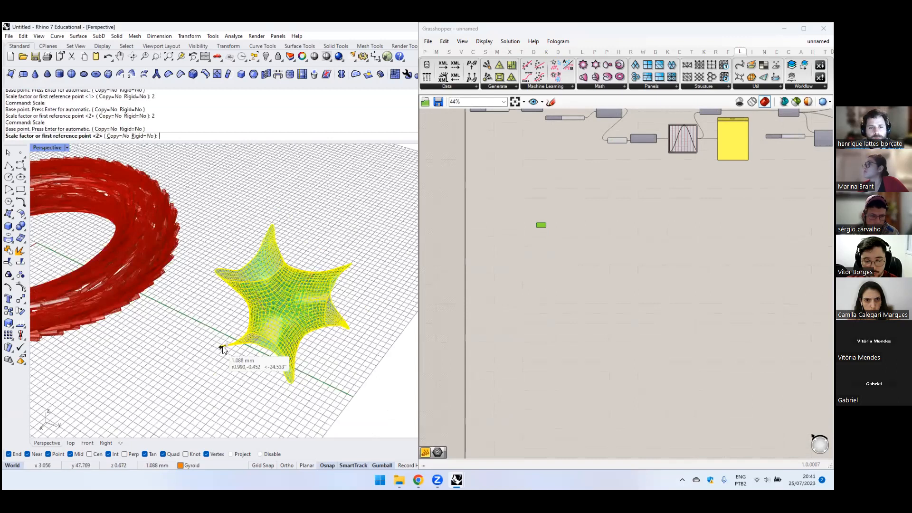
pyautogui.write('2')
pyautogui.press('Return')
pyautogui.scroll(-6, 247, 271)
pyautogui.moveTo(195, 304); pyautogui.dragTo(193, 304, button='right')
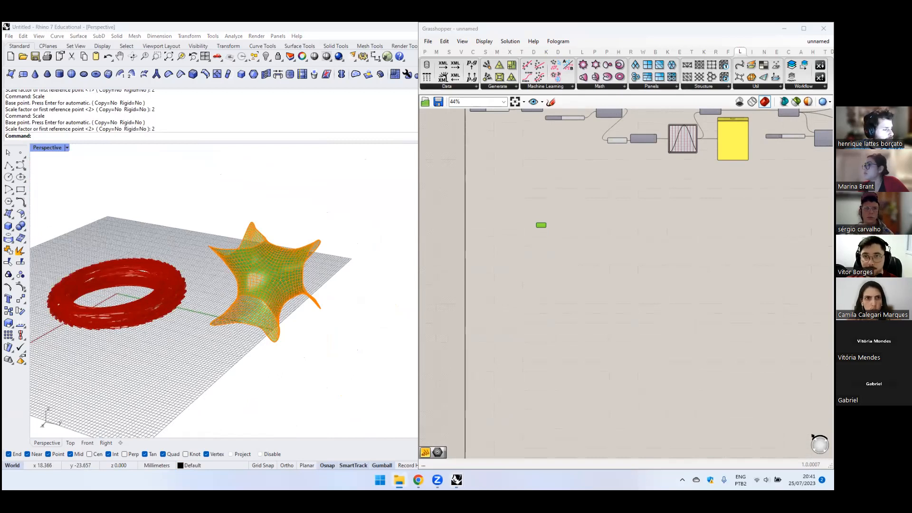
# - Reposition the Geometry parameter in the empty canvas area below the definition
pyautogui.scroll(5, 547, 199)
pyautogui.scroll(-2, 552, 276)
pyautogui.click(558, 331)
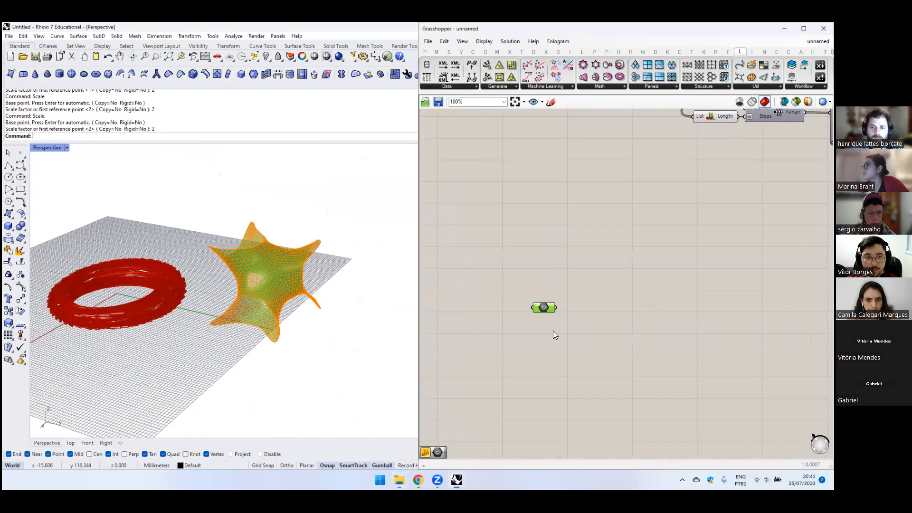
pyautogui.scroll(-3, 558, 331)
pyautogui.middleClick(558, 332)
pyautogui.click(548, 300)
pyautogui.moveTo(547, 315); pyautogui.dragTo(537, 348)
# - Duplicate all components from Loft through the final extrusion and place the copy below the original chain
pyautogui.scroll(-1, 568, 225)
pyautogui.moveTo(633, 217); pyautogui.dragTo(521, 272, button='right')
pyautogui.scroll(3, 521, 273)
pyautogui.scroll(-3, 625, 231)
pyautogui.moveTo(731, 271); pyautogui.dragTo(654, 233, button='right')
pyautogui.scroll(-1, 654, 234)
pyautogui.scroll(3, 703, 202)
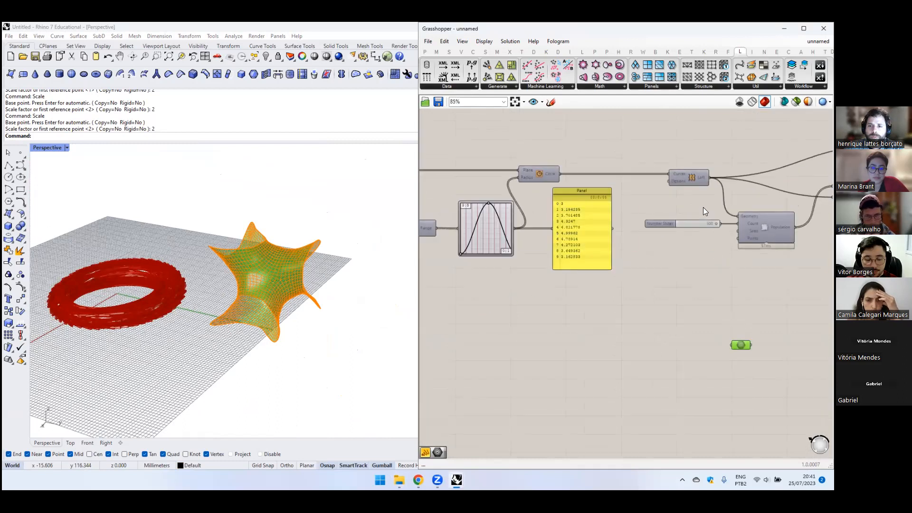
pyautogui.moveTo(703, 201); pyautogui.dragTo(539, 196, button='right')
pyautogui.scroll(-6, 587, 214)
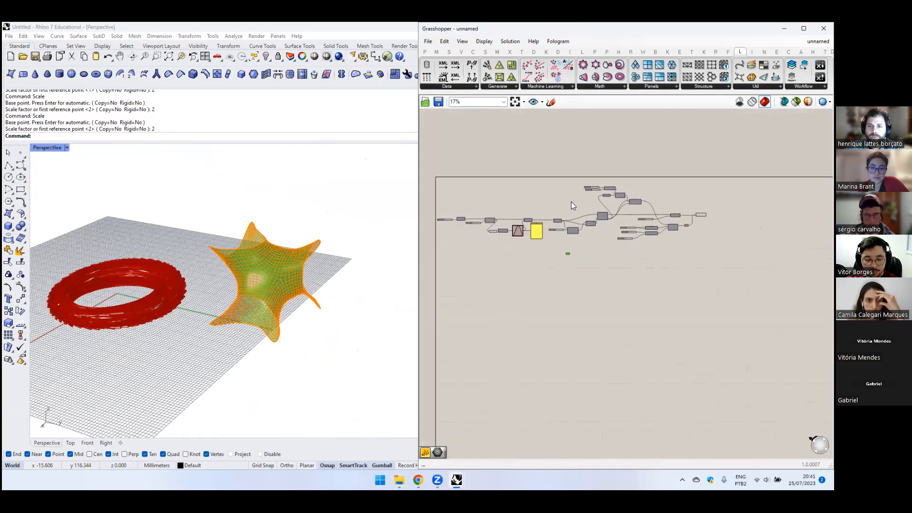
pyautogui.moveTo(552, 178); pyautogui.dragTo(770, 253)
pyautogui.moveTo(575, 231); pyautogui.dragTo(599, 292)
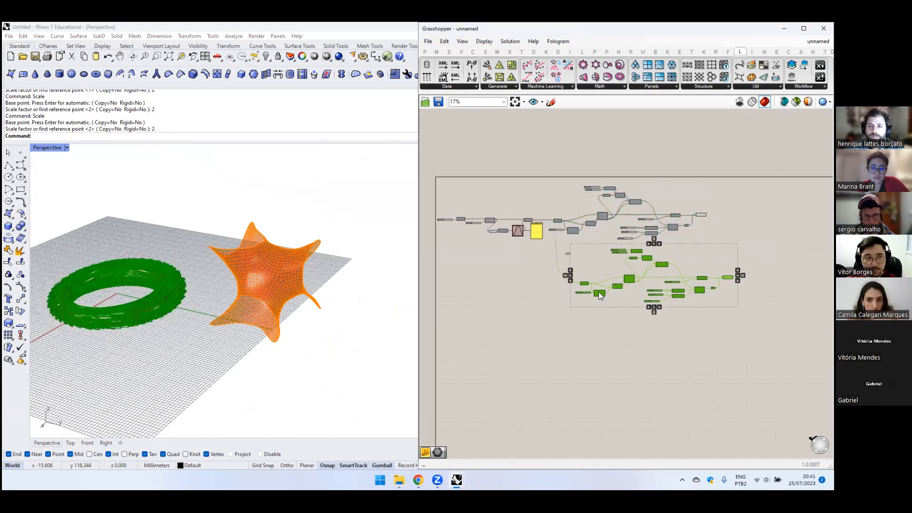
# - Place the Geometry parameter directly above the duplicated Loft component
pyautogui.click(563, 273)
pyautogui.scroll(3, 563, 273)
pyautogui.moveTo(571, 228); pyautogui.dragTo(581, 297)
pyautogui.scroll(6, 609, 296)
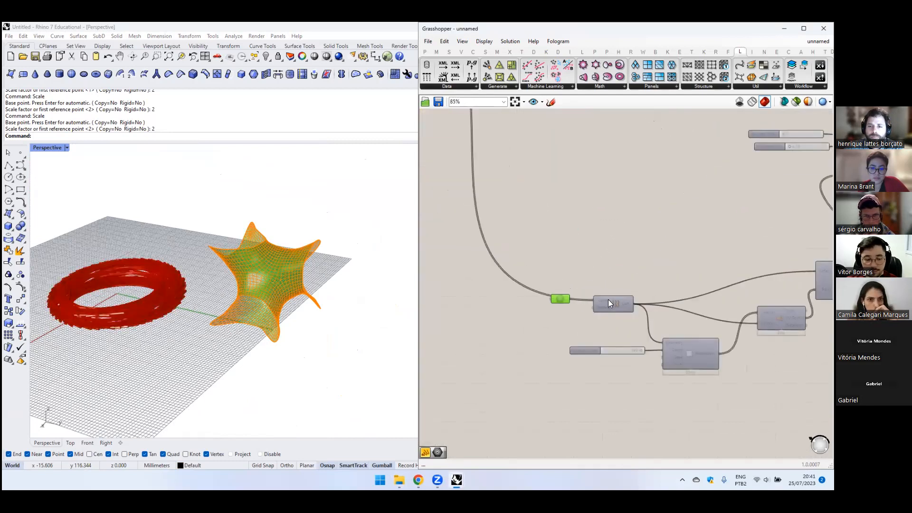
pyautogui.moveTo(462, 283); pyautogui.dragTo(599, 244)
pyautogui.moveTo(617, 276); pyautogui.dragTo(536, 261, button='right')
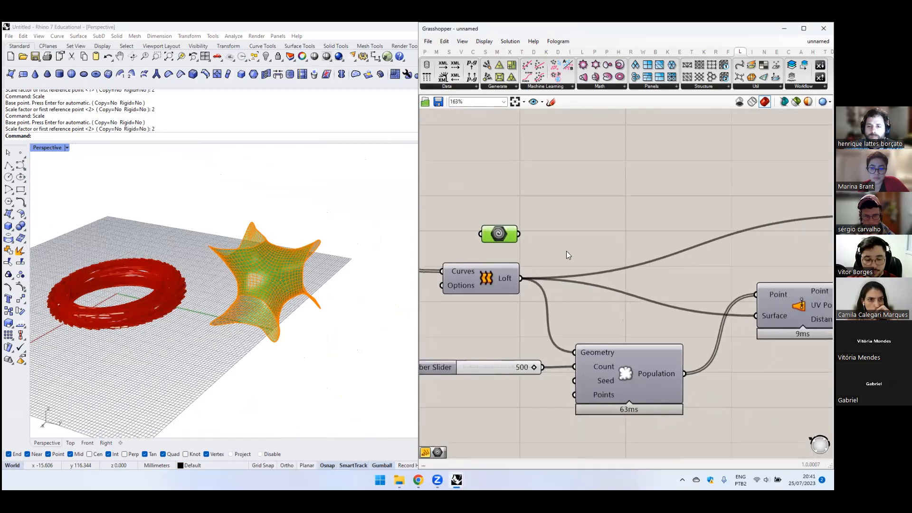
# - Transfer all outgoing wires of the duplicated Loft to the Geometry parameter's output
pyautogui.scroll(-2, 560, 245)
pyautogui.keyDown('ctrl'); pyautogui.keyDown('shift'); pyautogui.moveTo(523, 263); pyautogui.dragTo(522, 239); pyautogui.keyUp('shift'); pyautogui.keyUp('ctrl')
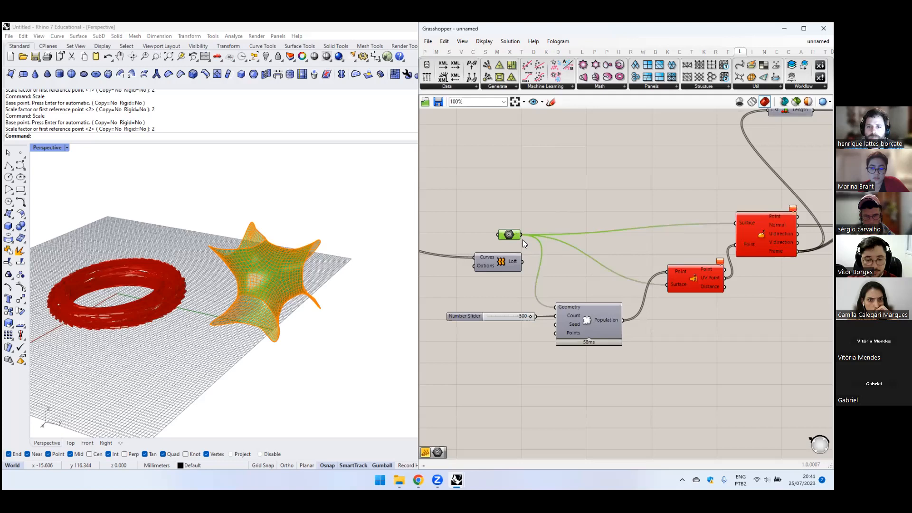
pyautogui.scroll(-1, 613, 216)
pyautogui.moveTo(683, 223); pyautogui.dragTo(656, 252, button='right')
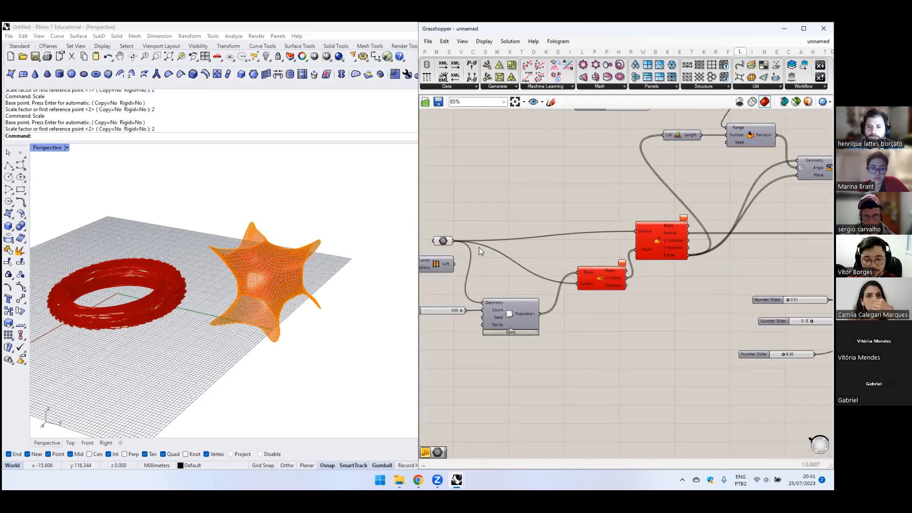
# - Delete the duplicated Loft and shift the Geometry parameter closer to the components it feeds
pyautogui.moveTo(477, 247); pyautogui.dragTo(576, 253, button='right')
pyautogui.click(547, 254)
pyautogui.moveTo(598, 233); pyautogui.dragTo(568, 220)
pyautogui.click(558, 252)
pyautogui.press('Delete')
pyautogui.moveTo(779, 218); pyautogui.dragTo(626, 224, button='right')
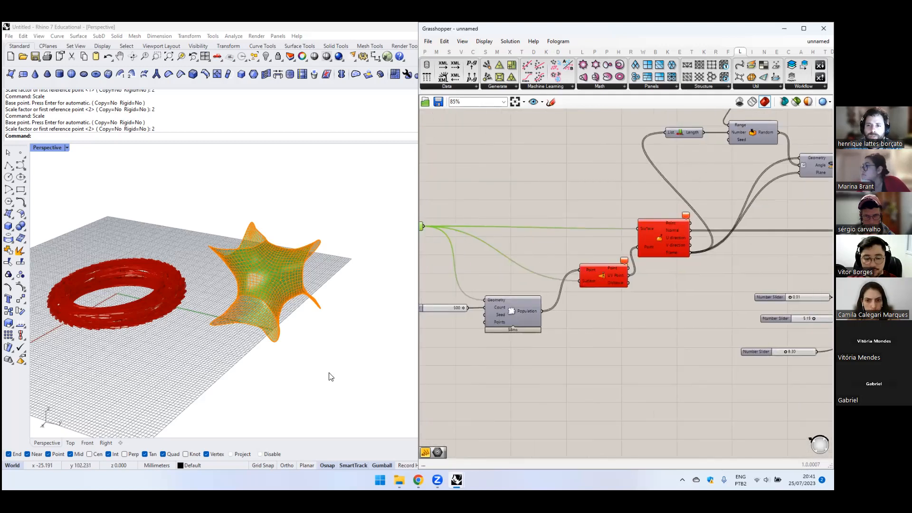
pyautogui.moveTo(400, 480)
pyautogui.click(394, 444)
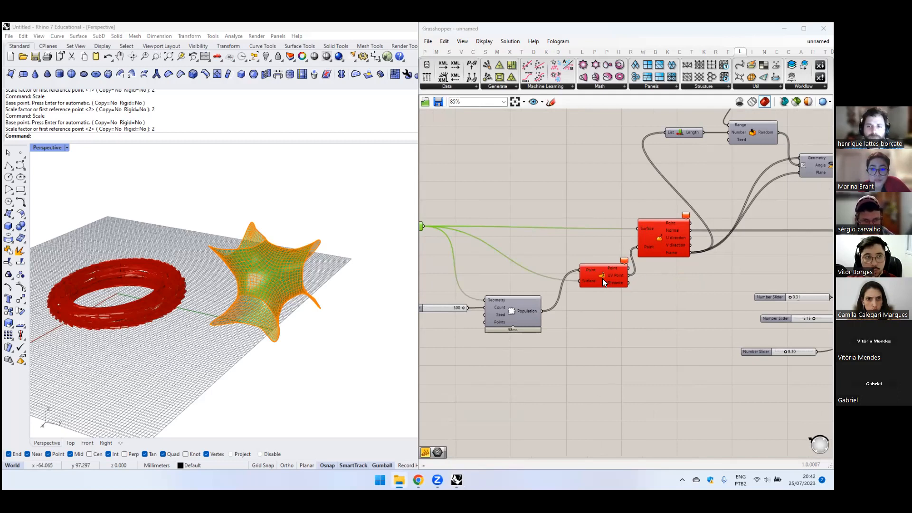
# - Add a Mesh Closest Point component below the duplicated Surface Closest Point
pyautogui.doubleClick(594, 319)
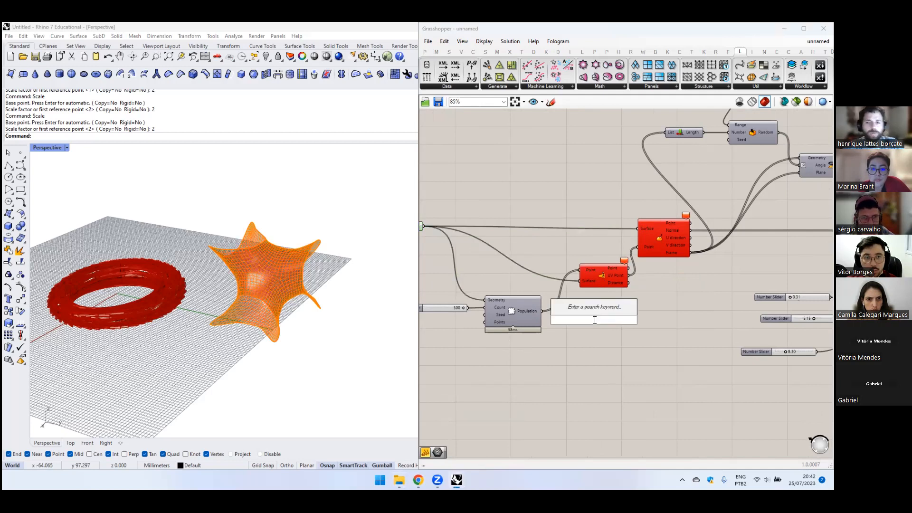
pyautogui.write('mesh')
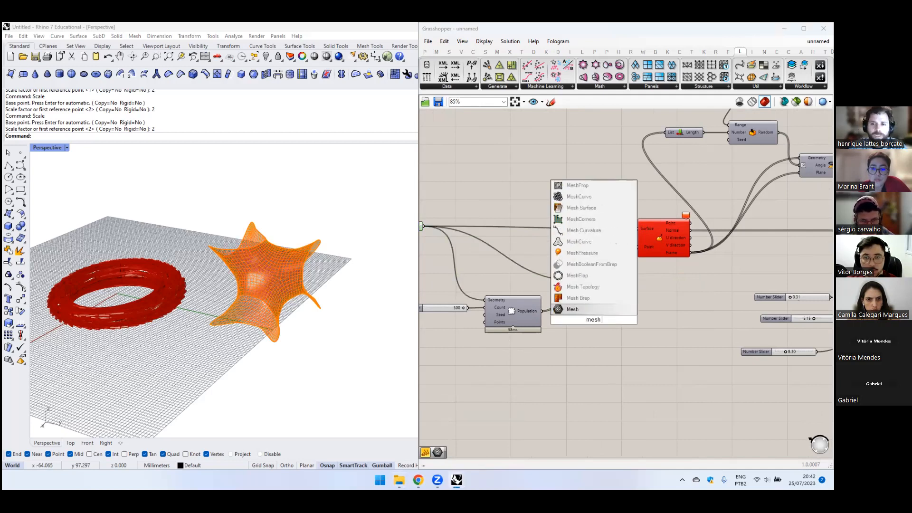
pyautogui.write(' clos')
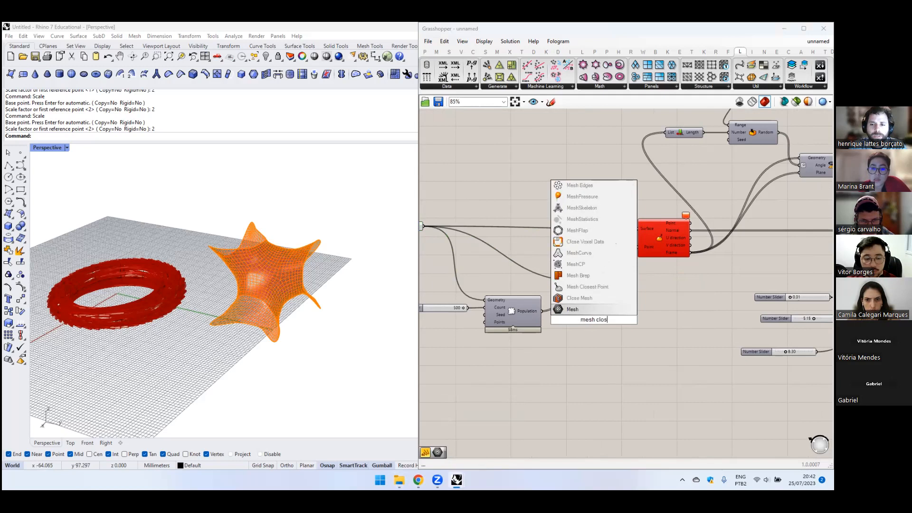
pyautogui.click(594, 287)
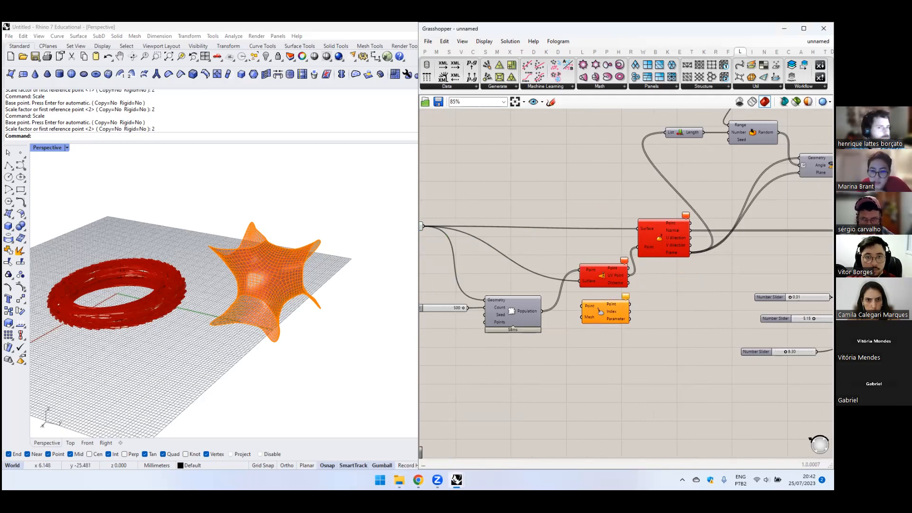
pyautogui.hotkey('alt', 'Tab')
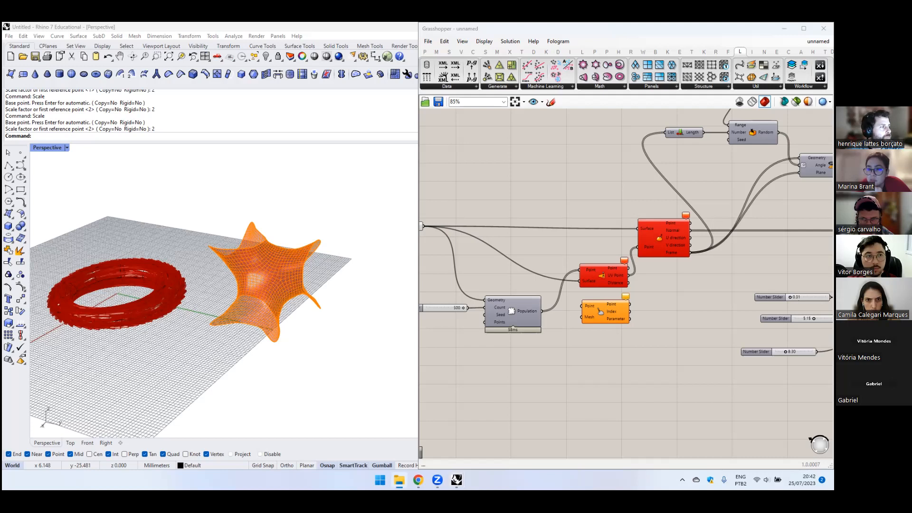
# - Add a Bifocals component to label every component on the canvas with its full name
pyautogui.doubleClick(440, 179)
pyautogui.write('bifo')
pyautogui.press('Return')
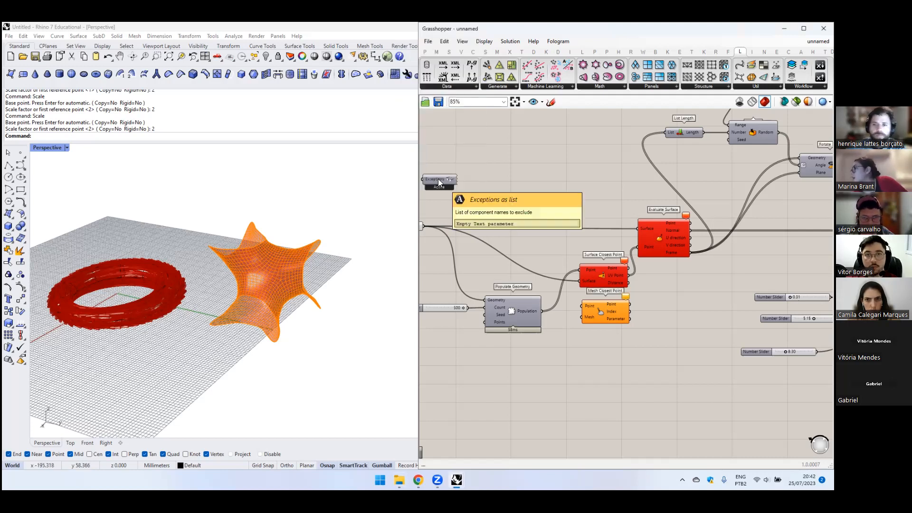
# - Move Mesh Closest Point slightly lower to separate it from Surface Closest Point
pyautogui.scroll(-4, 617, 259)
pyautogui.scroll(-2, 566, 256)
pyautogui.scroll(4, 650, 328)
pyautogui.scroll(3, 650, 328)
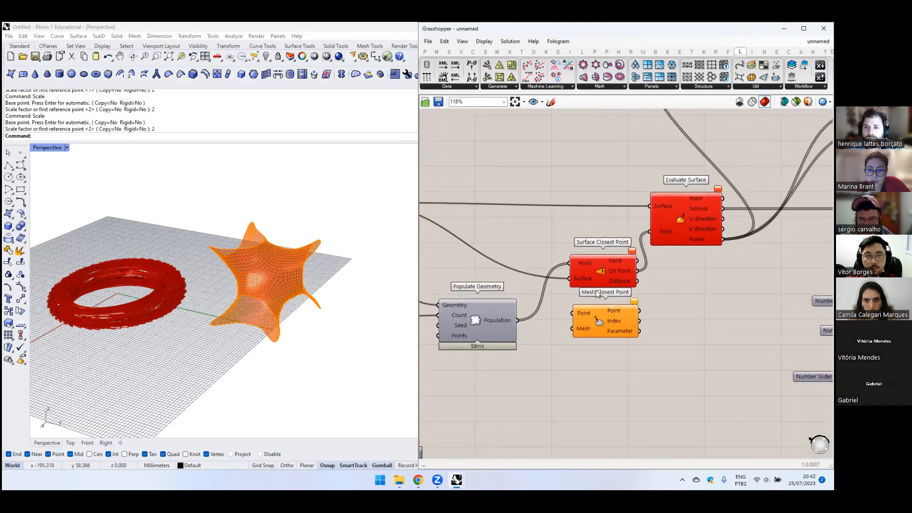
pyautogui.click(600, 325)
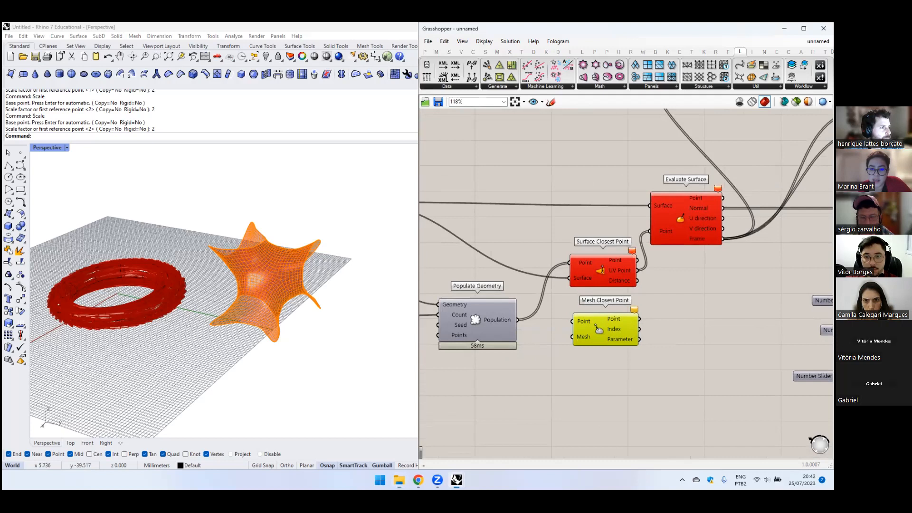
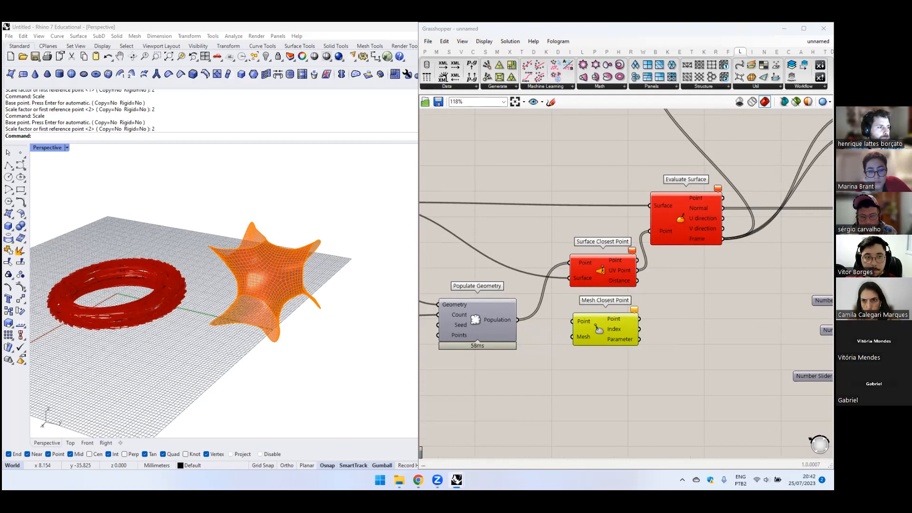
# - Shift the Geometry parameter slightly farther away from the components it feeds
pyautogui.moveTo(508, 253); pyautogui.dragTo(642, 273, button='right')
pyautogui.scroll(-1, 528, 236)
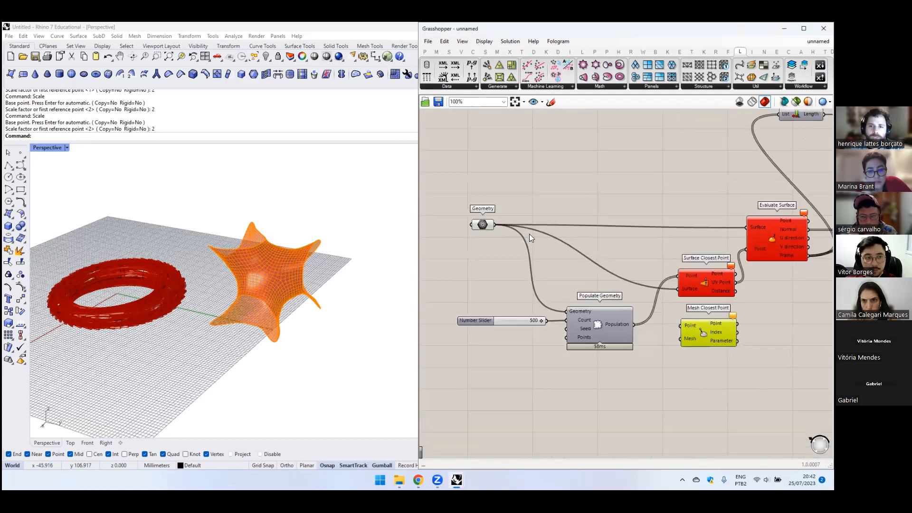
pyautogui.moveTo(481, 227); pyautogui.dragTo(464, 232)
pyautogui.scroll(4, 272, 275)
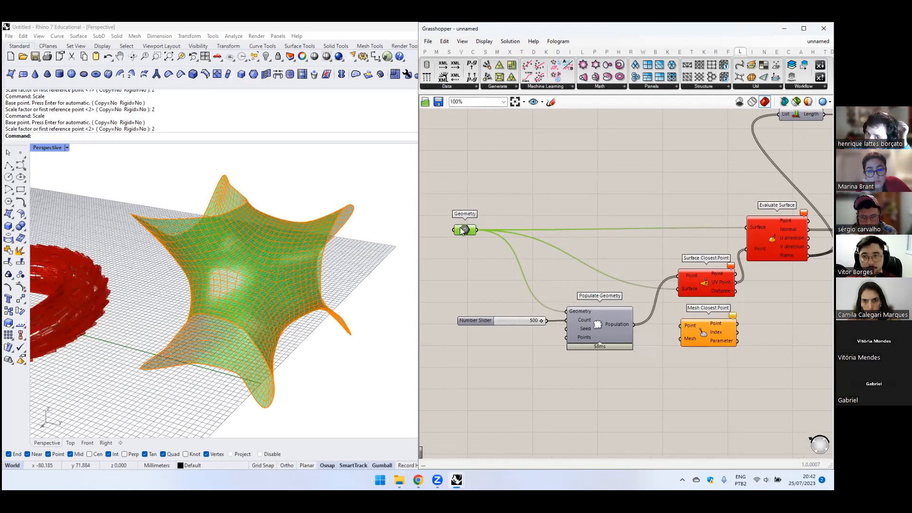
pyautogui.moveTo(461, 230); pyautogui.dragTo(457, 226)
pyautogui.doubleClick(560, 201)
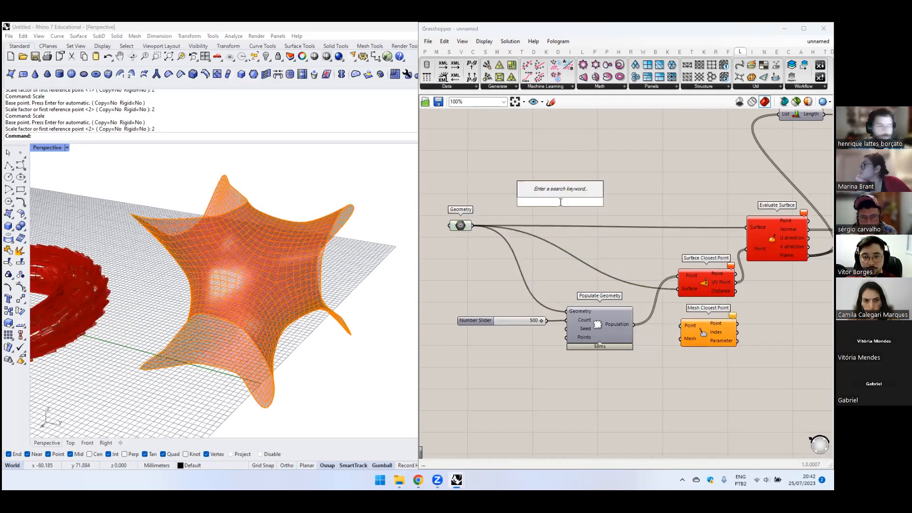
pyautogui.press('Escape')
# - Move the Geometry parameter, its neighbouring count slider and Populate Geometry together farther from the closest point components
pyautogui.moveTo(675, 266); pyautogui.dragTo(584, 259, button='right')
pyautogui.scroll(-2, 585, 260)
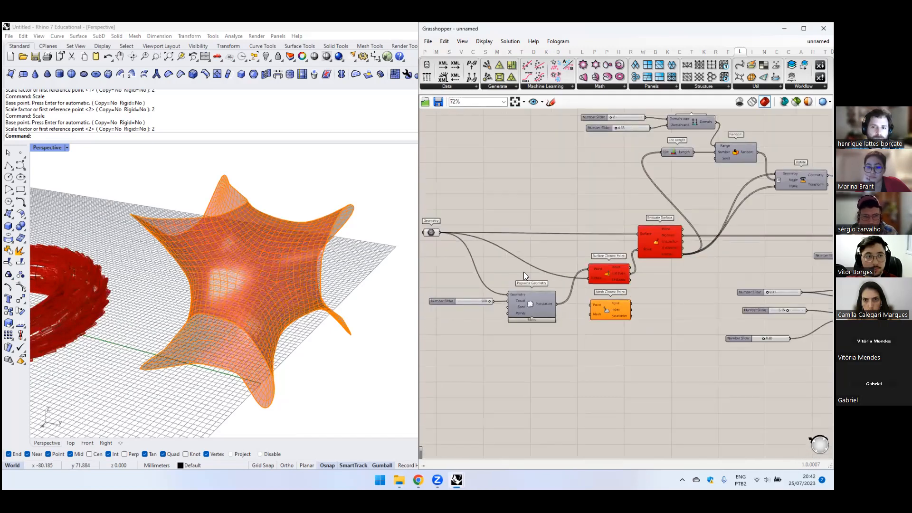
pyautogui.scroll(-3, 527, 273)
pyautogui.moveTo(560, 207); pyautogui.dragTo(472, 293)
pyautogui.scroll(2, 473, 293)
pyautogui.moveTo(581, 270); pyautogui.dragTo(567, 269)
pyautogui.click(586, 219)
# - Move Mesh Closest Point and Surface Closest Point away from Evaluate Surface, keeping one stacked below the other
pyautogui.scroll(5, 588, 220)
pyautogui.moveTo(589, 220); pyautogui.dragTo(460, 221, button='right')
pyautogui.scroll(-2, 735, 280)
pyautogui.moveTo(762, 315); pyautogui.dragTo(691, 305)
pyautogui.moveTo(758, 281); pyautogui.dragTo(690, 269)
pyautogui.moveTo(691, 307); pyautogui.dragTo(691, 301)
# - Connect Population to the Point input and Geometry to the Mesh input of Mesh Closest Point
pyautogui.moveTo(545, 316); pyautogui.dragTo(683, 307)
pyautogui.moveTo(508, 249); pyautogui.dragTo(551, 253, button='right')
pyautogui.moveTo(452, 234); pyautogui.dragTo(709, 318)
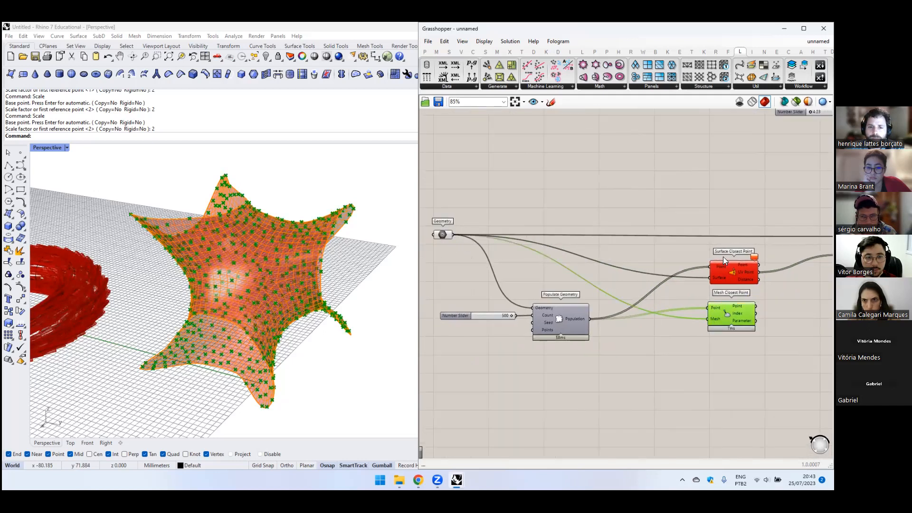
pyautogui.click(722, 233)
pyautogui.click(735, 315)
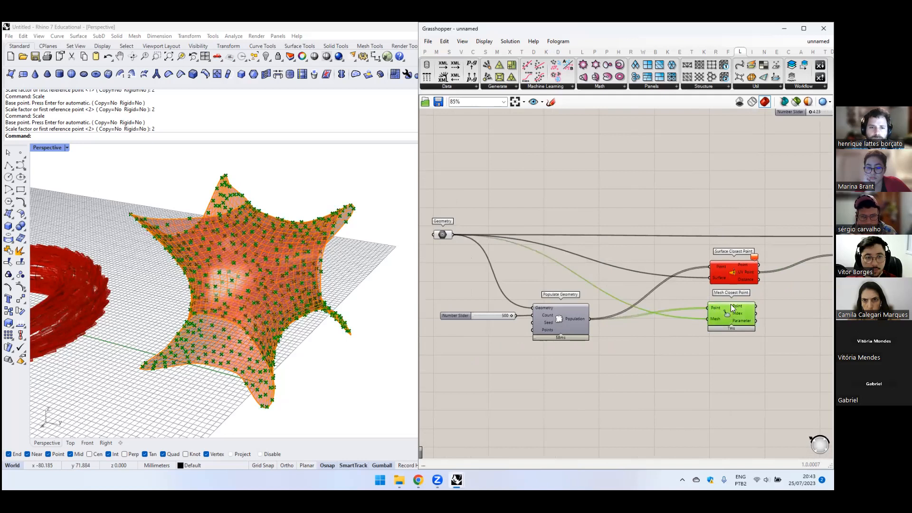
# - Enable the preview of Populate Geometry and highlight the Mesh Closest Point results to compare both point sets
pyautogui.click(557, 317)
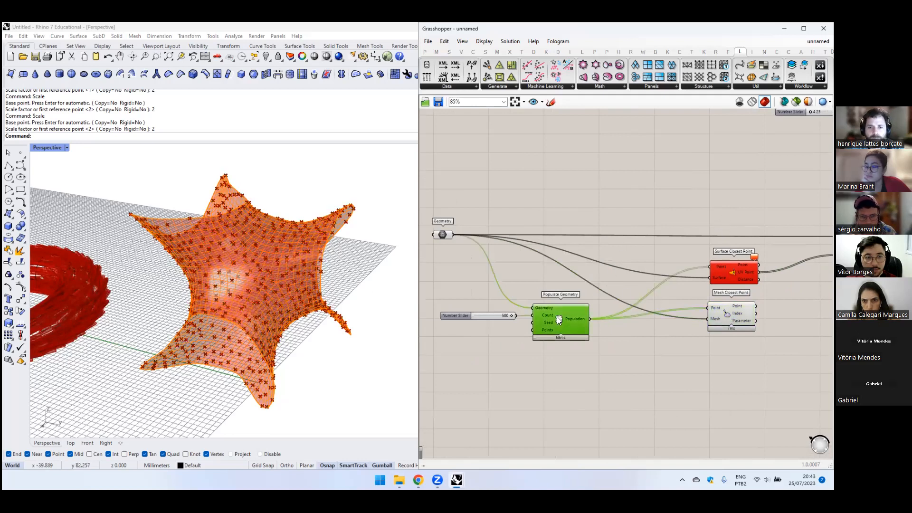
pyautogui.middleClick(565, 317)
pyautogui.click(583, 301)
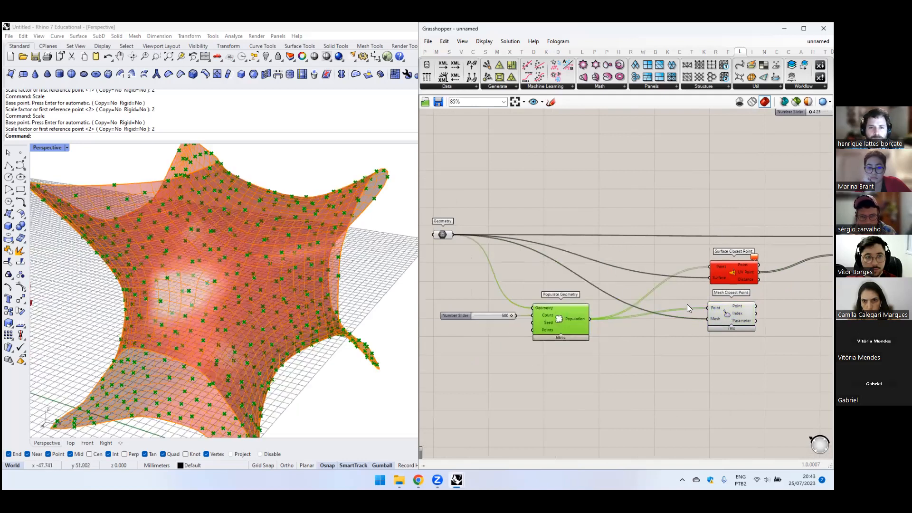
pyautogui.click(734, 319)
# - Add a Mesh Eval component and place it above the duplicated Surface Closest Point
pyautogui.moveTo(741, 323); pyautogui.dragTo(610, 314, button='right')
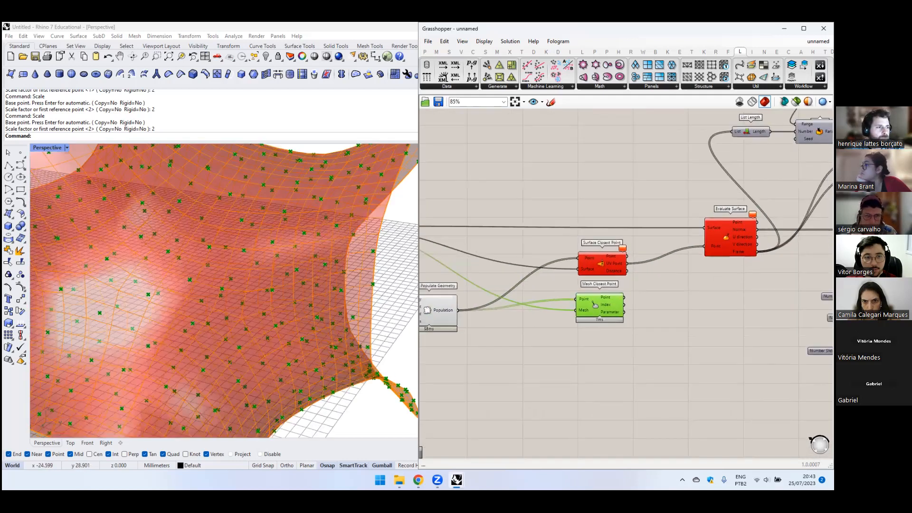
pyautogui.moveTo(595, 208); pyautogui.dragTo(582, 242, button='right')
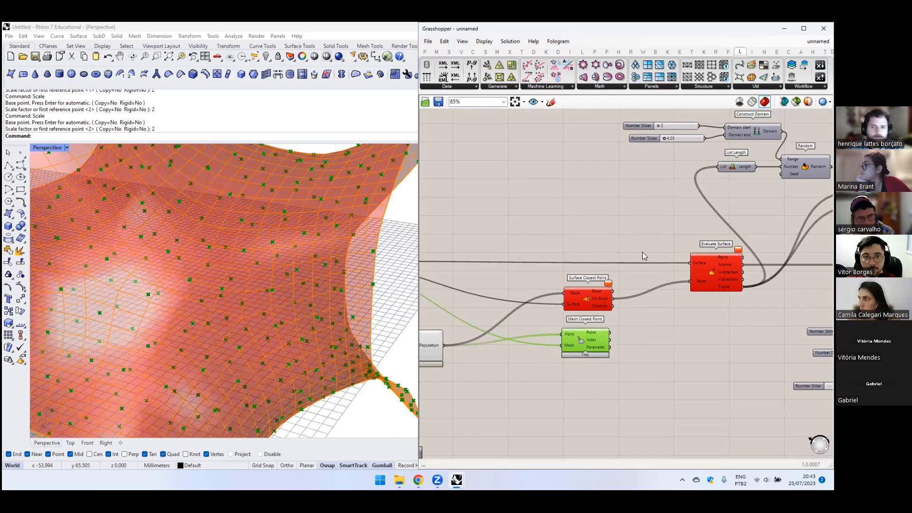
pyautogui.click(660, 227)
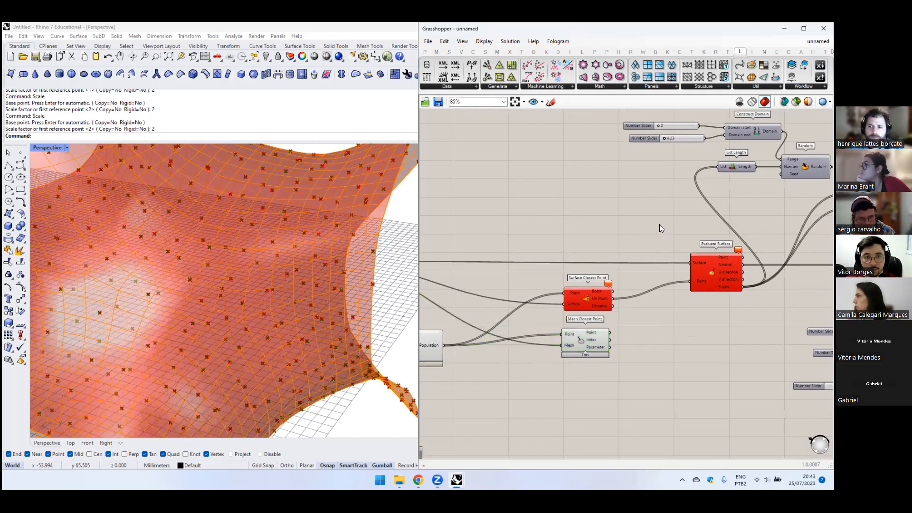
pyautogui.doubleClick(622, 216)
pyautogui.write('evalu')
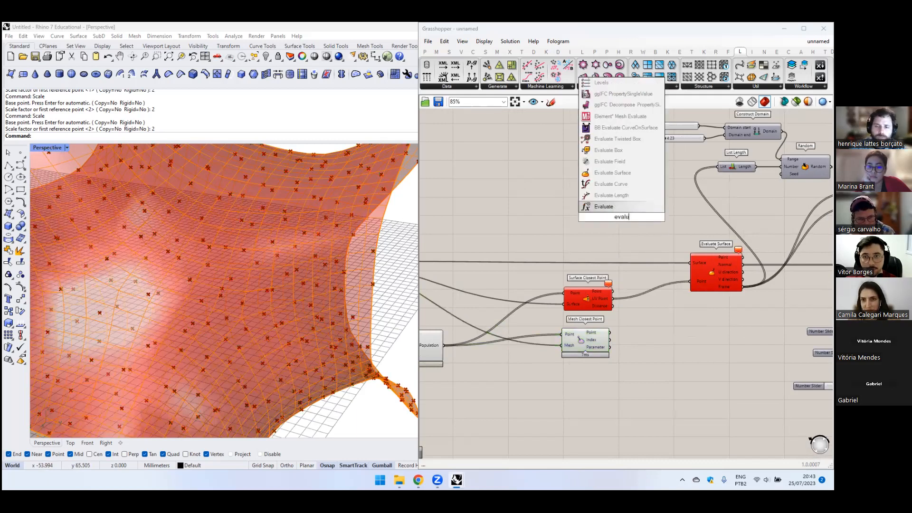
pyautogui.write('ate')
pyautogui.press('BackSpace')
pyautogui.press('BackSpace')
pyautogui.press('BackSpace')
pyautogui.press('BackSpace')
pyautogui.press('BackSpace')
pyautogui.press('BackSpace')
pyautogui.press('BackSpace')
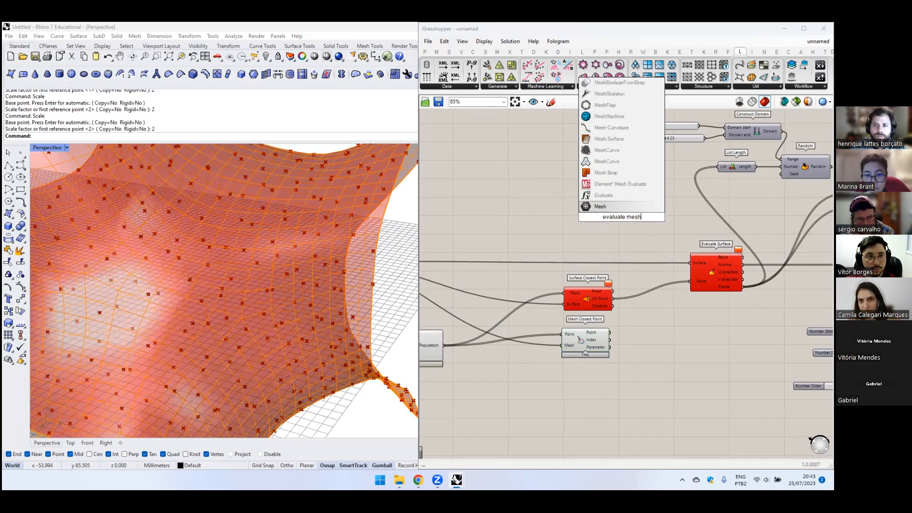
pyautogui.press('BackSpace')
pyautogui.press('BackSpace')
pyautogui.write('mesh eval')
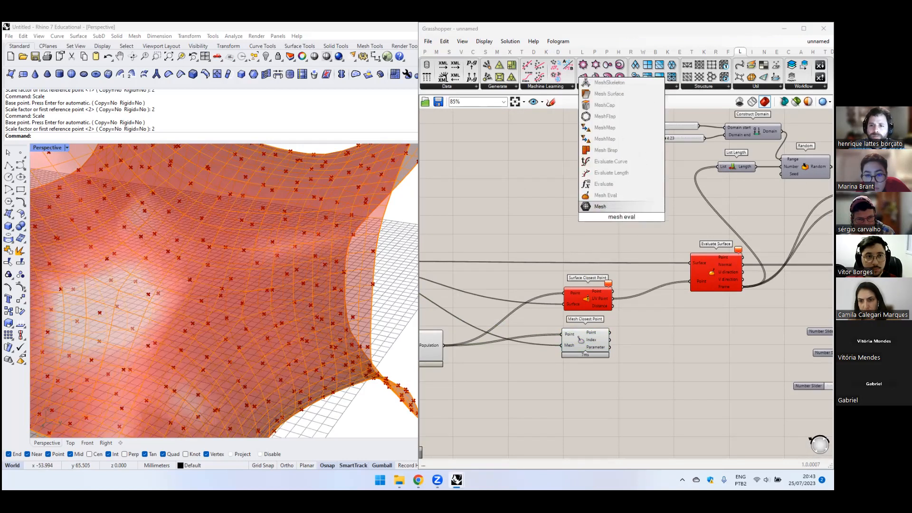
pyautogui.click(604, 196)
pyautogui.moveTo(606, 221); pyautogui.dragTo(580, 248)
pyautogui.moveTo(593, 265); pyautogui.dragTo(645, 276, button='right')
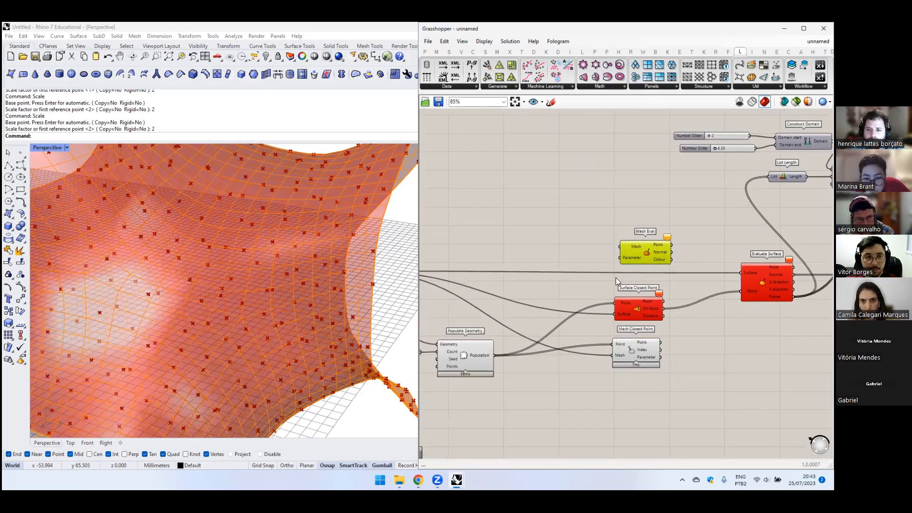
# - Wire the geometry into Mesh Eval's Mesh input and Mesh Closest Point's Parameter output into its Parameter input
pyautogui.moveTo(467, 258); pyautogui.dragTo(550, 257, button='right')
pyautogui.moveTo(443, 271); pyautogui.dragTo(704, 247)
pyautogui.moveTo(682, 262); pyautogui.dragTo(604, 259, button='right')
pyautogui.moveTo(633, 268); pyautogui.dragTo(628, 256)
# - Delete the Surface Closest Point component and check the Mesh Closest Point and Mesh Eval results on the mesh
pyautogui.click(648, 304)
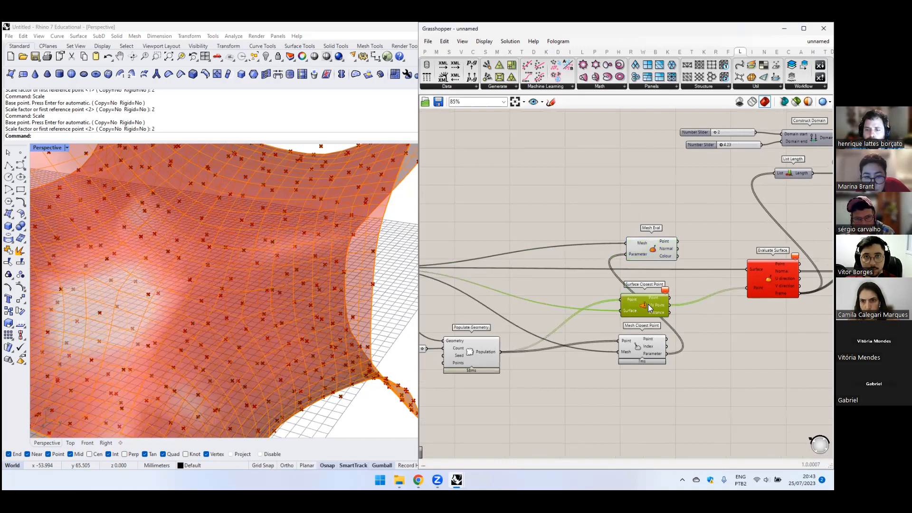
pyautogui.press('Delete')
pyautogui.moveTo(645, 352); pyautogui.dragTo(626, 351, button='right')
pyautogui.click(625, 353)
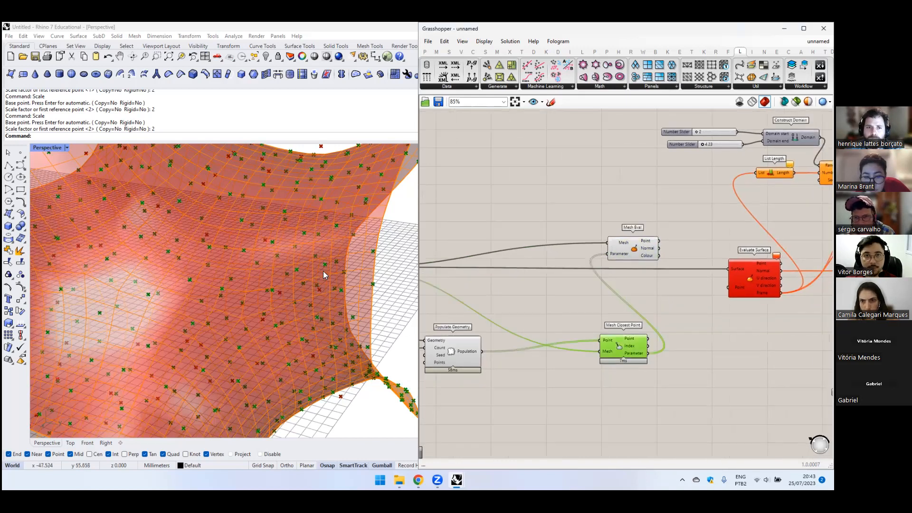
pyautogui.scroll(-9, 323, 272)
pyautogui.scroll(3, 285, 269)
pyautogui.click(637, 251)
# - Add a mesh Triangulate component to the canvas between the geometry parameter and Mesh Eval
pyautogui.moveTo(491, 234); pyautogui.dragTo(624, 228, button='right')
pyautogui.doubleClick(548, 222)
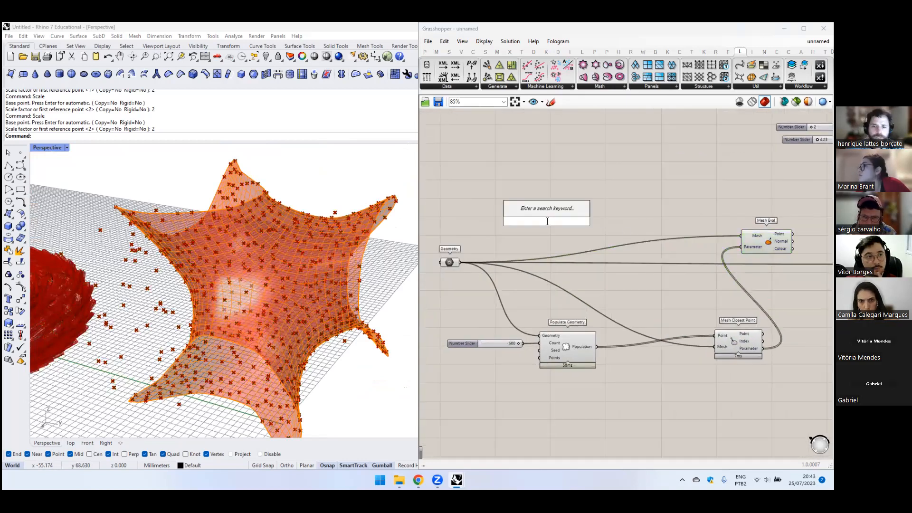
pyautogui.write('t')
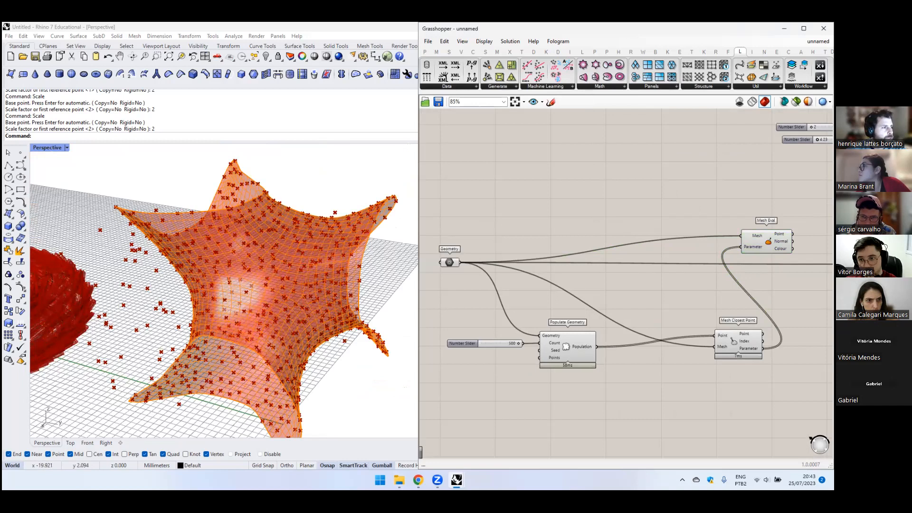
pyautogui.doubleClick(561, 178)
pyautogui.write('trign')
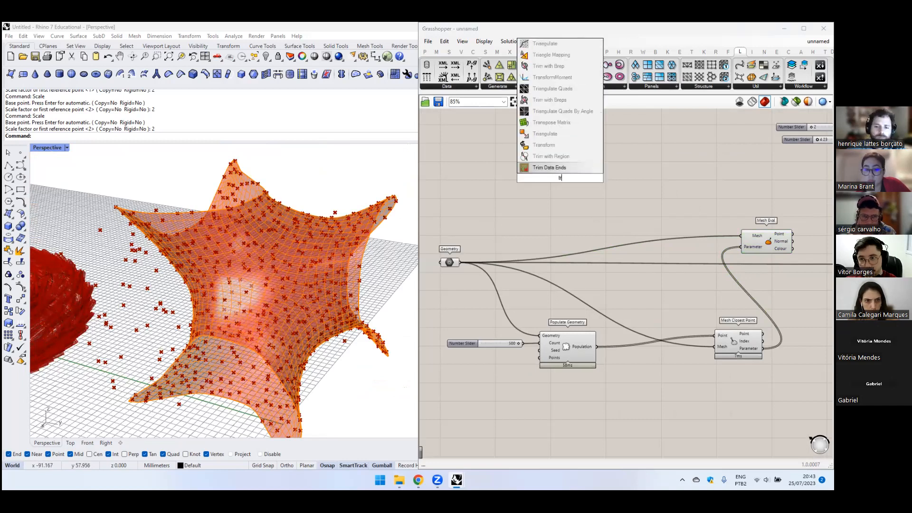
pyautogui.press('BackSpace')
pyautogui.press('BackSpace')
pyautogui.write('an')
pyautogui.click(541, 158)
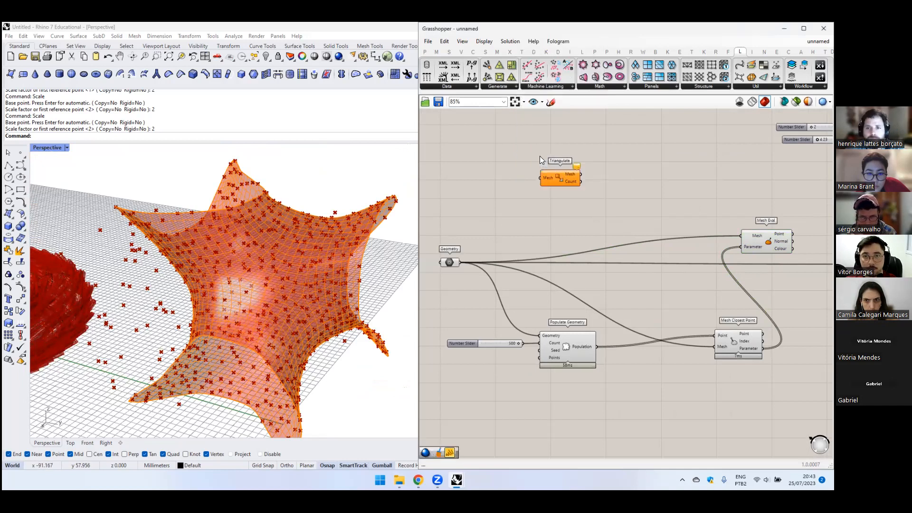
# - Wire the geometry into Triangulate's Mesh input and place the component in line with the geometry parameter
pyautogui.moveTo(583, 203); pyautogui.dragTo(589, 198)
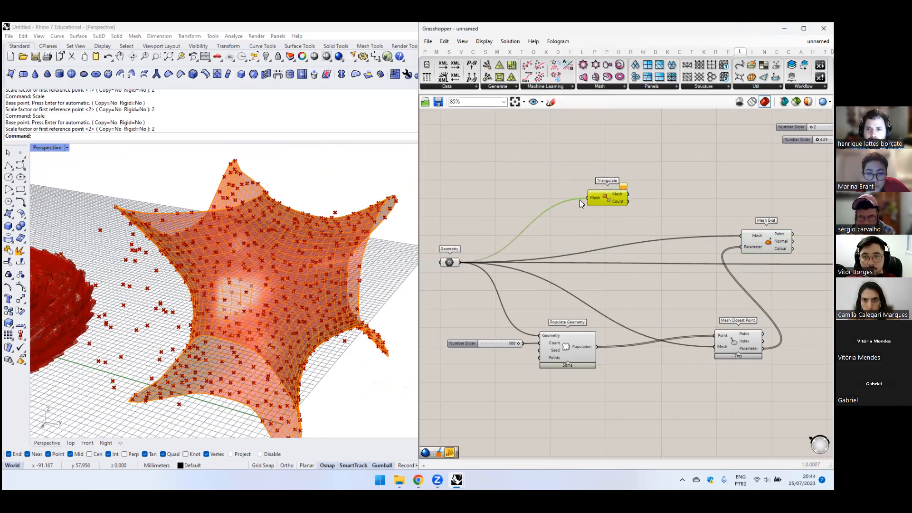
pyautogui.moveTo(450, 262); pyautogui.dragTo(446, 251)
pyautogui.moveTo(606, 199); pyautogui.dragTo(624, 264)
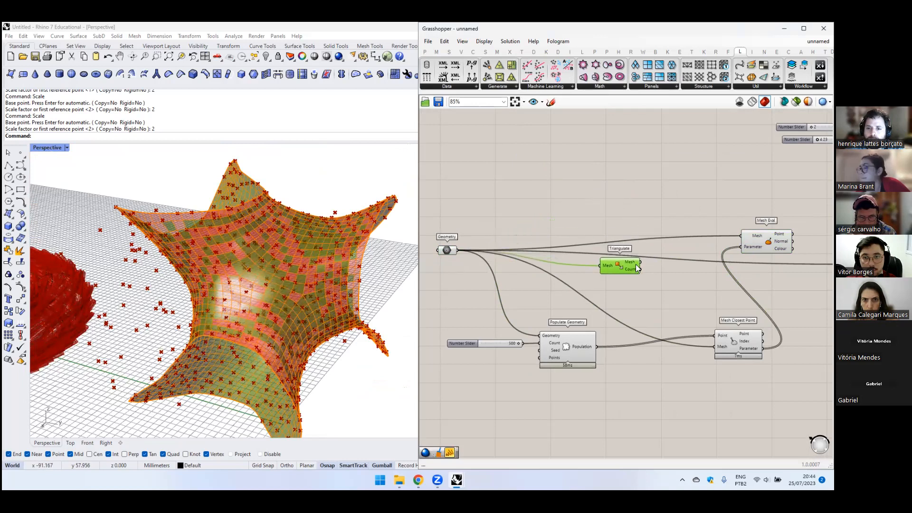
# - Replace the mesh source of Mesh Closest Point and Mesh Eval with the triangulated mesh from Triangulate
pyautogui.moveTo(717, 345); pyautogui.dragTo(716, 346)
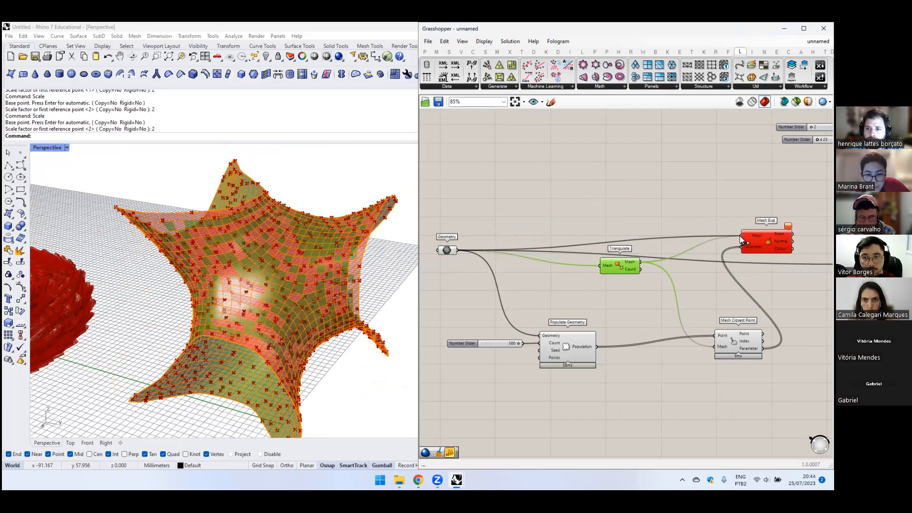
pyautogui.moveTo(740, 235); pyautogui.dragTo(740, 236)
pyautogui.moveTo(618, 268); pyautogui.dragTo(571, 225)
pyautogui.click(766, 240)
# - Examine the Evaluate Surface component and how its outputs feed List Length, Rotate and the downstream components
pyautogui.scroll(-2, 566, 312)
pyautogui.moveTo(752, 287); pyautogui.dragTo(557, 286, button='right')
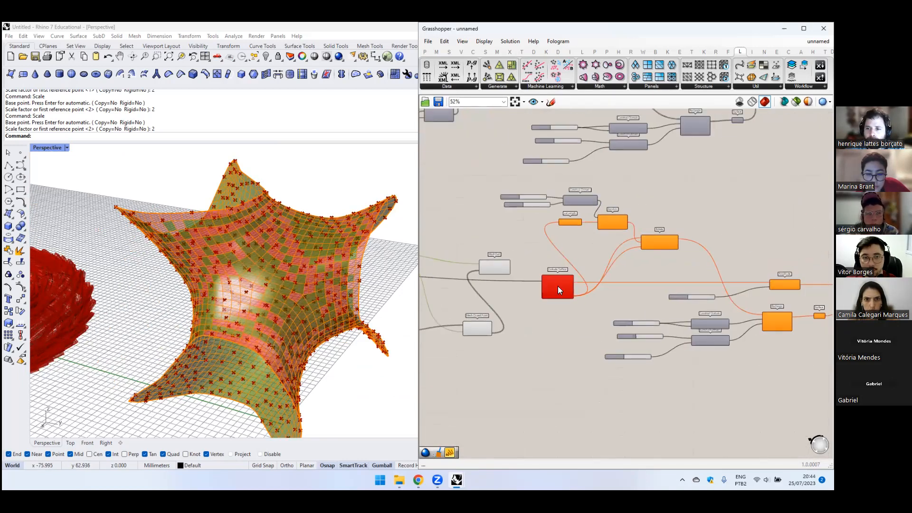
pyautogui.scroll(2, 556, 285)
pyautogui.click(457, 250)
pyautogui.scroll(2, 556, 261)
pyautogui.click(552, 292)
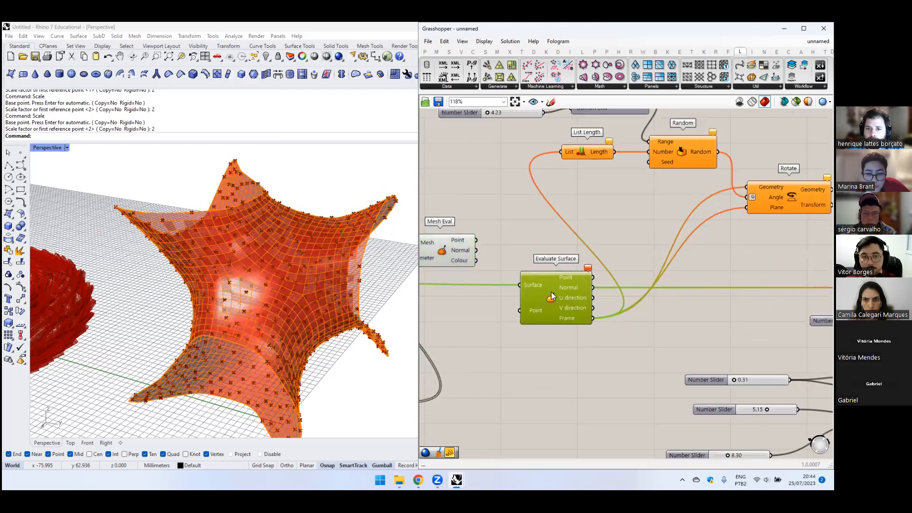
pyautogui.moveTo(552, 292); pyautogui.dragTo(520, 289)
pyautogui.scroll(-2, 502, 323)
pyautogui.moveTo(502, 323); pyautogui.dragTo(581, 302, button='right')
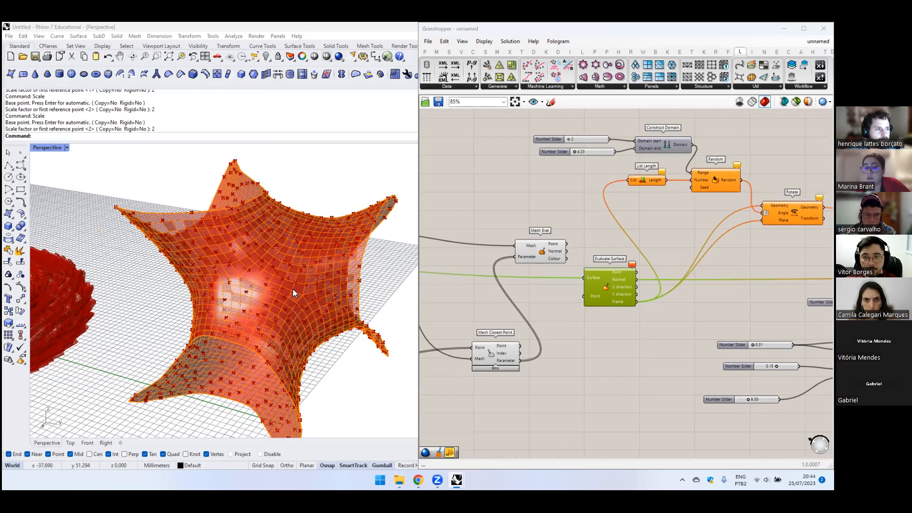
pyautogui.click(601, 313)
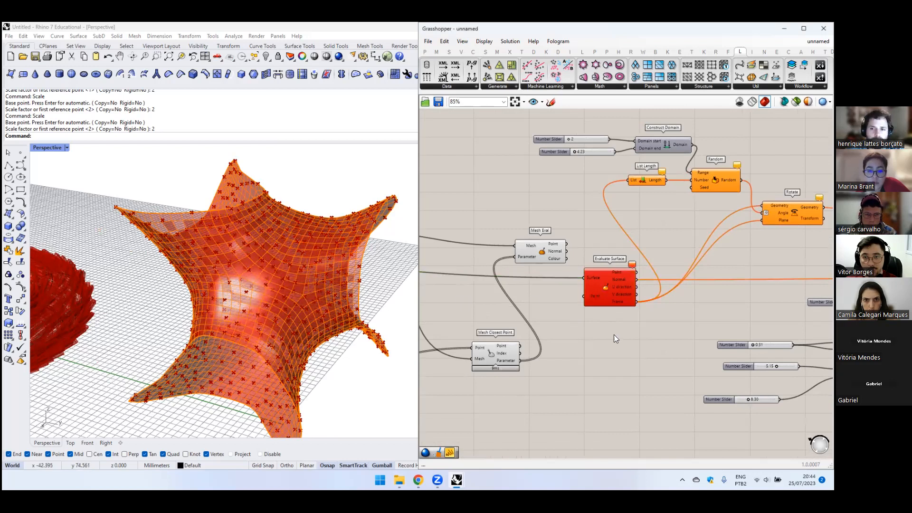
# - Add a Plane Origin component next to Mesh Eval
pyautogui.doubleClick(603, 366)
pyautogui.write('plane ori')
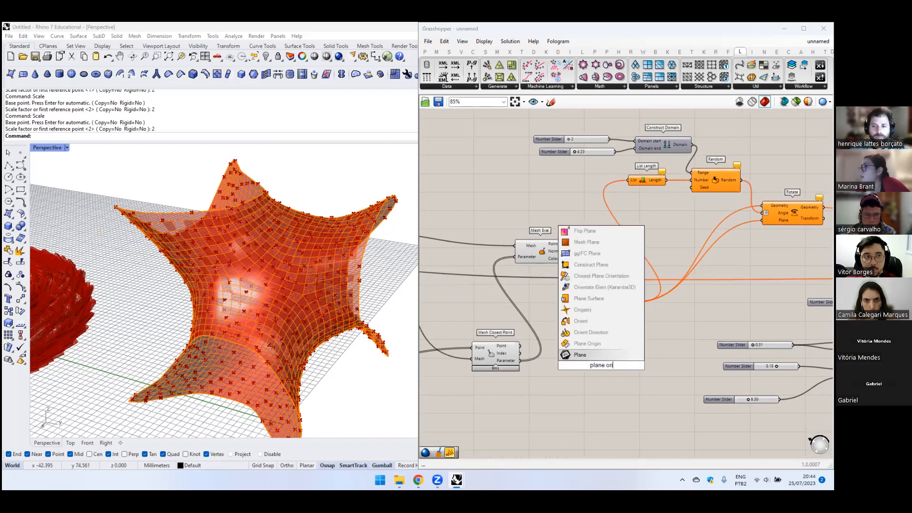
pyautogui.write('gin')
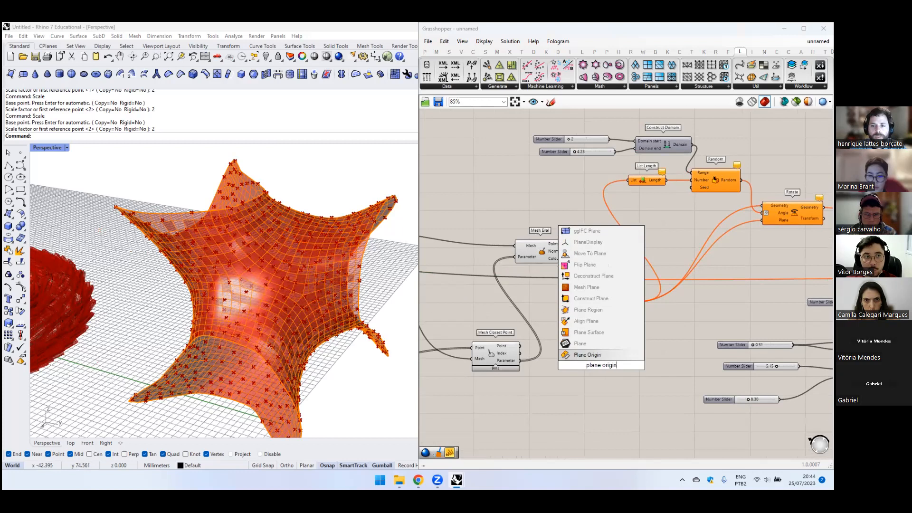
pyautogui.click(588, 355)
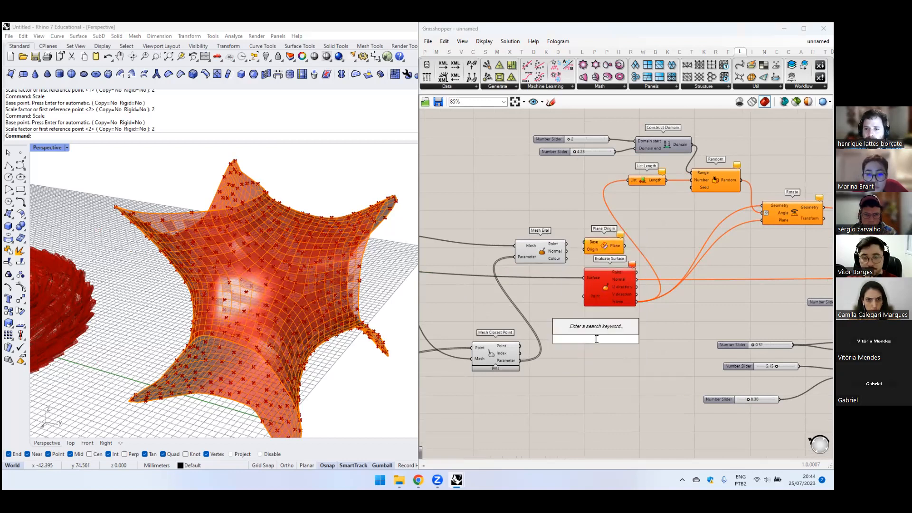
# - Add a Plane Normal component and place it beside Mesh Eval's outputs
pyautogui.write('plane normal')
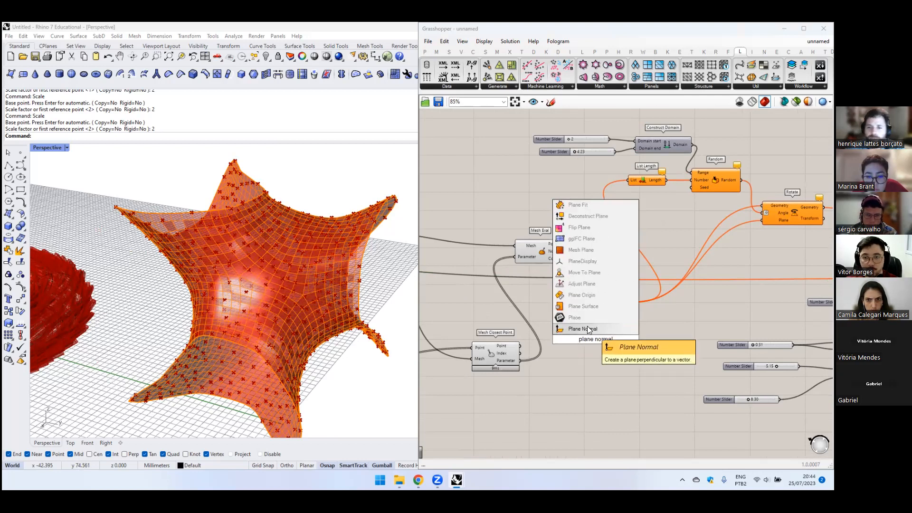
pyautogui.click(587, 328)
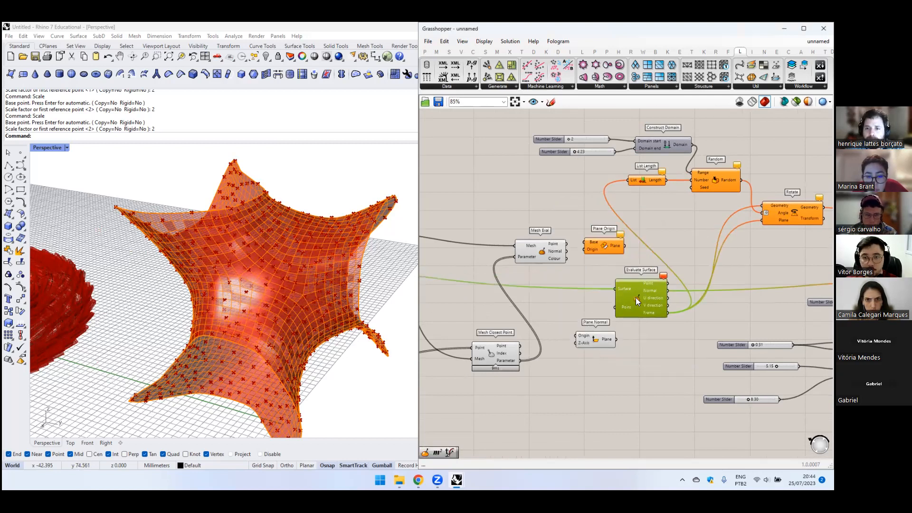
pyautogui.moveTo(595, 340); pyautogui.dragTo(604, 255)
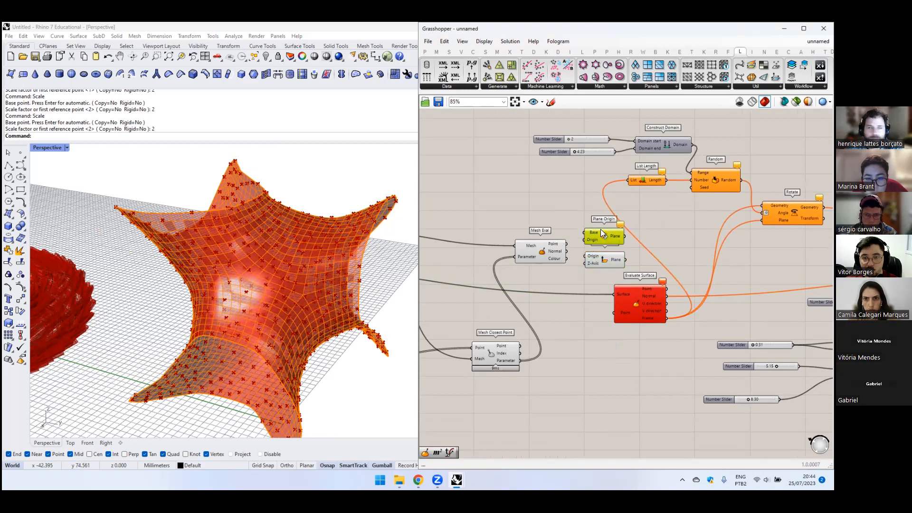
pyautogui.click(603, 254)
pyautogui.press('Delete')
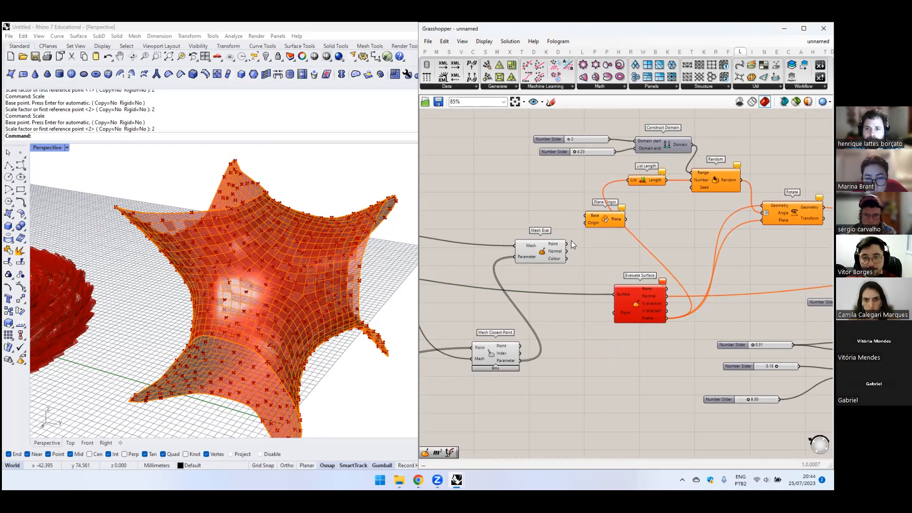
pyautogui.hotkey('ctrl', 'z')
# - Wire Mesh Eval's Point and Normal outputs into Plane Normal's Origin and Z-Axis inputs
pyautogui.scroll(2, 582, 238)
pyautogui.moveTo(561, 245); pyautogui.dragTo(594, 255)
pyautogui.moveTo(278, 251); pyautogui.dragTo(259, 176, button='right')
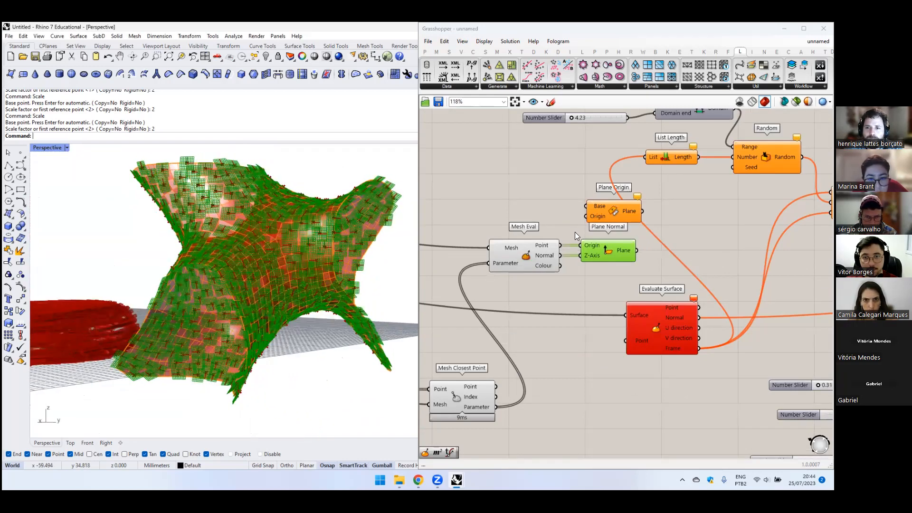
# - Delete the unused Plane Origin component
pyautogui.scroll(-1, 595, 228)
pyautogui.moveTo(612, 212); pyautogui.dragTo(571, 231, button='right')
pyautogui.moveTo(575, 229); pyautogui.dragTo(576, 377)
pyautogui.press('Delete')
# - Move all wires from Evaluate Surface's Frame output to Plane Normal's Plane output
pyautogui.moveTo(623, 323); pyautogui.dragTo(587, 271)
pyautogui.scroll(-3, 605, 316)
pyautogui.moveTo(541, 315); pyautogui.dragTo(522, 276, button='right')
pyautogui.scroll(1, 752, 315)
pyautogui.scroll(3, 564, 283)
pyautogui.scroll(-4, 514, 269)
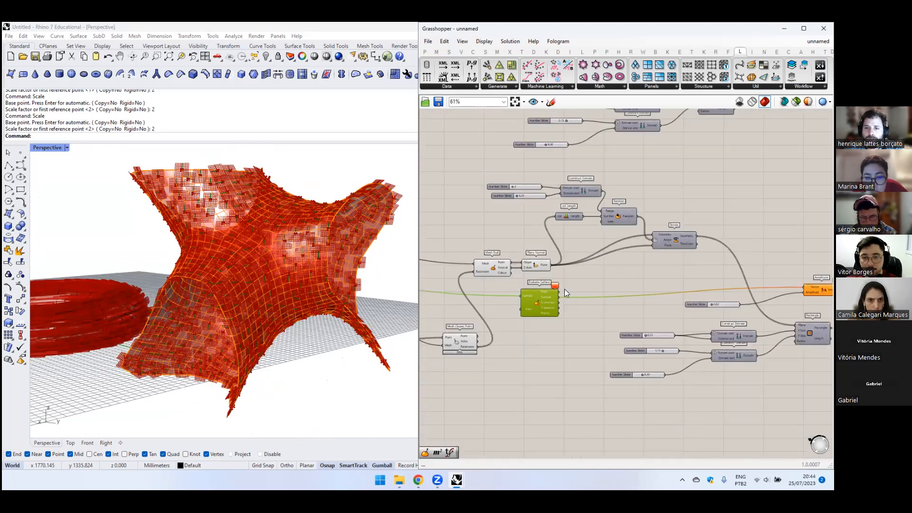
# - Move the amplitude wire from Evaluate Surface's Normal output to Mesh Eval's Normal output and delete Evaluate Surface
pyautogui.scroll(2, 564, 287)
pyautogui.keyDown('ctrl'); pyautogui.keyDown('shift'); pyautogui.moveTo(557, 299); pyautogui.dragTo(489, 260); pyautogui.keyUp('shift'); pyautogui.keyUp('ctrl')
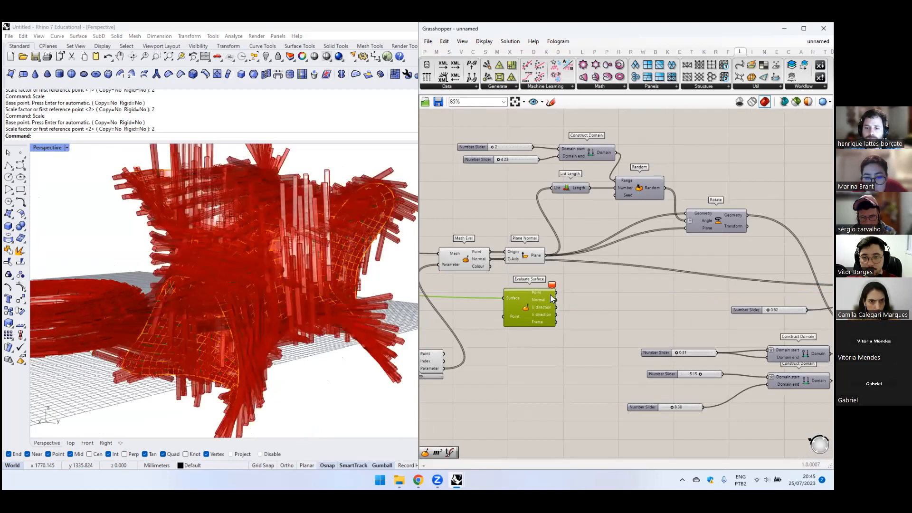
pyautogui.press('Delete')
# - Turn off the preview of the mesh sampling components, including Mesh Closest Point, Mesh Eval and Plane Normal
pyautogui.moveTo(266, 237); pyautogui.dragTo(661, 328, button='right')
pyautogui.scroll(-5, 611, 284)
pyautogui.scroll(-4, 611, 284)
pyautogui.moveTo(480, 248); pyautogui.dragTo(678, 334)
pyautogui.click(676, 346)
# - Hide the original mesh in the Rhino Perspective viewport
pyautogui.moveTo(624, 317); pyautogui.dragTo(607, 322, button='right')
pyautogui.scroll(6, 715, 287)
pyautogui.scroll(2, 716, 283)
pyautogui.scroll(4, 332, 266)
pyautogui.click(353, 261)
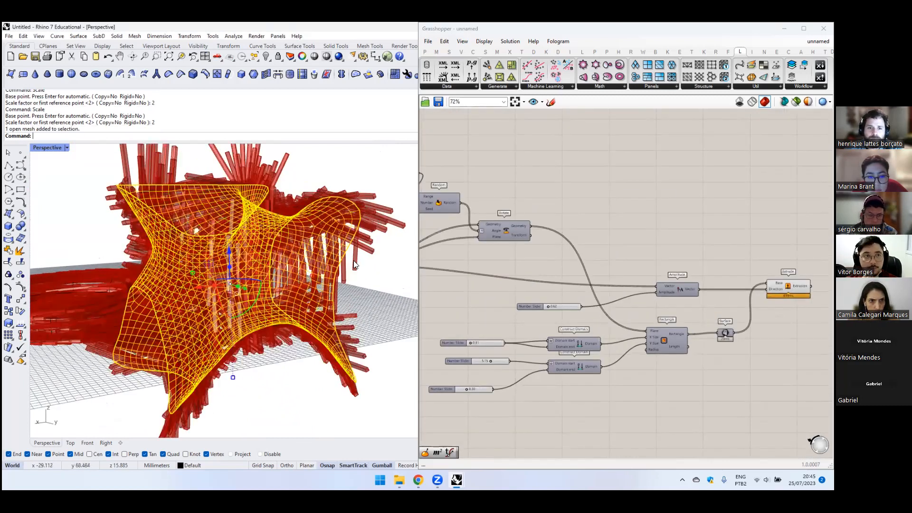
pyautogui.hotkey('ctrl', 'h')
# - Turn off the preview of the torus bars generated by the upper definition
pyautogui.scroll(-8, 537, 222)
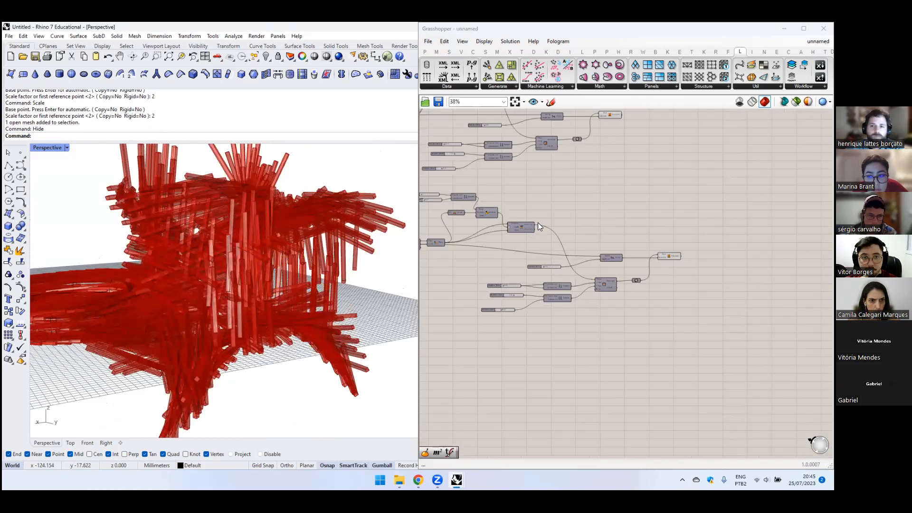
pyautogui.click(641, 214)
pyautogui.middleClick(641, 214)
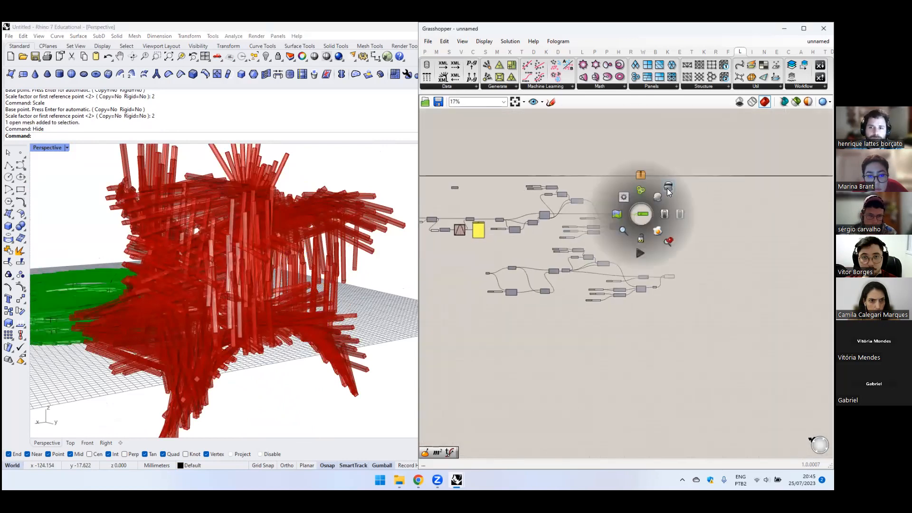
pyautogui.click(668, 190)
# - Delete the leftover closed surface and the single point from the Rhino viewport
pyautogui.moveTo(196, 257); pyautogui.dragTo(304, 273, button='right')
pyautogui.scroll(-5, 143, 271)
pyautogui.scroll(-3, 151, 285)
pyautogui.moveTo(65, 247); pyautogui.dragTo(246, 322)
pyautogui.press('Delete')
pyautogui.moveTo(37, 338); pyautogui.dragTo(37, 337)
pyautogui.press('Delete')
# - Set both the start and end sliders of the rotation's Construct Domain to 0
pyautogui.scroll(10, 618, 269)
pyautogui.moveTo(483, 240); pyautogui.dragTo(750, 271, button='right')
pyautogui.moveTo(428, 183); pyautogui.dragTo(619, 214, button='right')
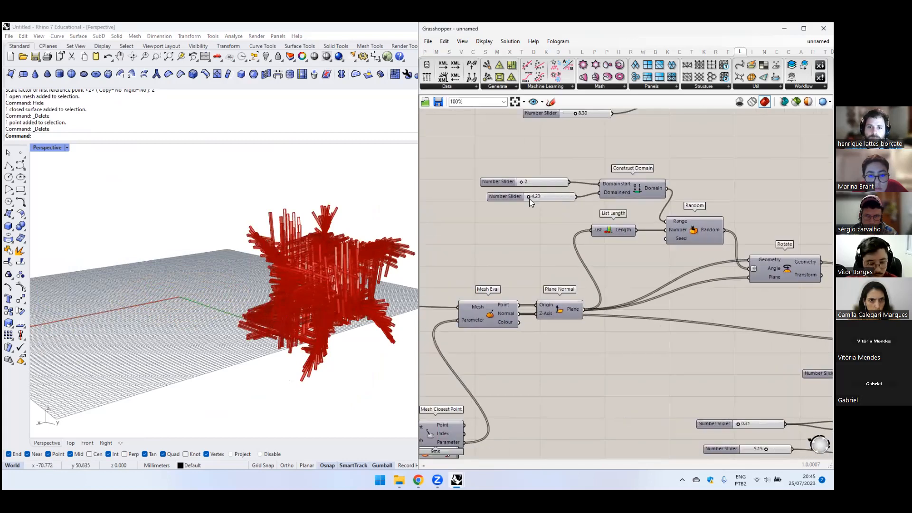
pyautogui.moveTo(528, 197); pyautogui.dragTo(521, 187)
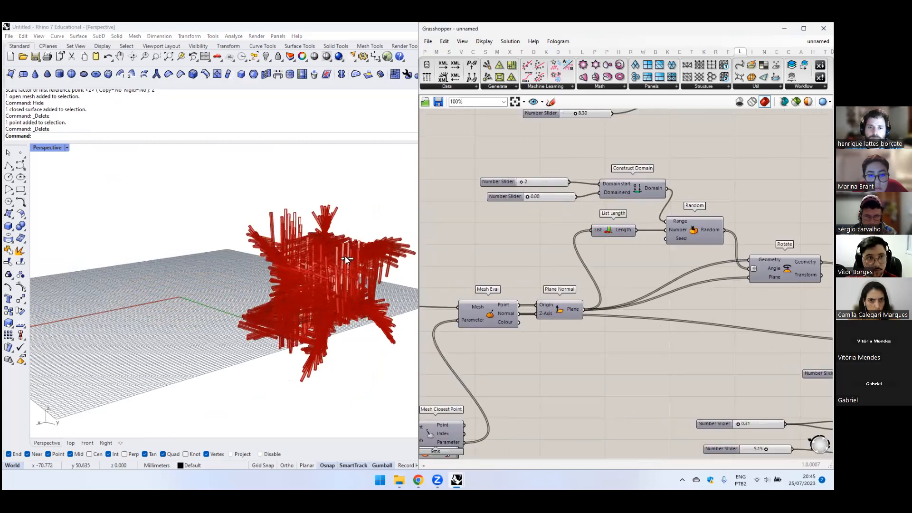
pyautogui.moveTo(303, 243); pyautogui.dragTo(323, 162, button='right')
pyautogui.moveTo(288, 301); pyautogui.dragTo(333, 318, button='right')
pyautogui.scroll(6, 280, 299)
pyautogui.scroll(-4, 236, 296)
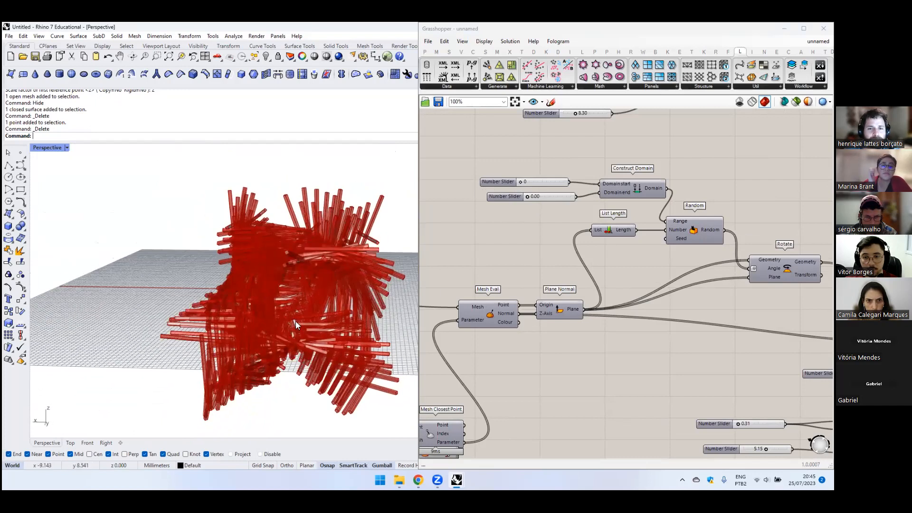
# - Examine the extruded bars on the mesh from several angles along with the Extrude component that generates them
pyautogui.moveTo(321, 286); pyautogui.dragTo(626, 285, button='right')
pyautogui.scroll(-6, 306, 253)
pyautogui.scroll(4, 307, 252)
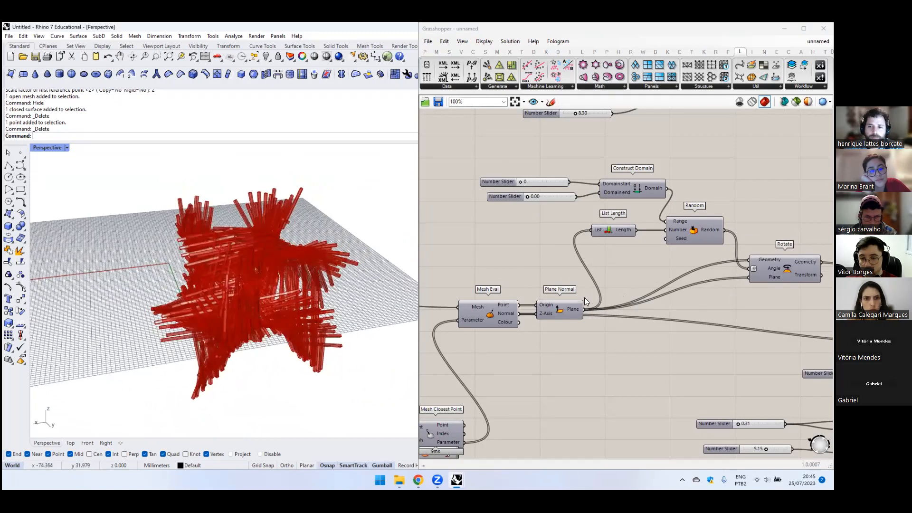
pyautogui.scroll(-4, 590, 297)
pyautogui.scroll(5, 594, 293)
pyautogui.moveTo(594, 293); pyautogui.dragTo(606, 290)
pyautogui.click(551, 270)
pyautogui.moveTo(285, 304); pyautogui.dragTo(630, 243, button='right')
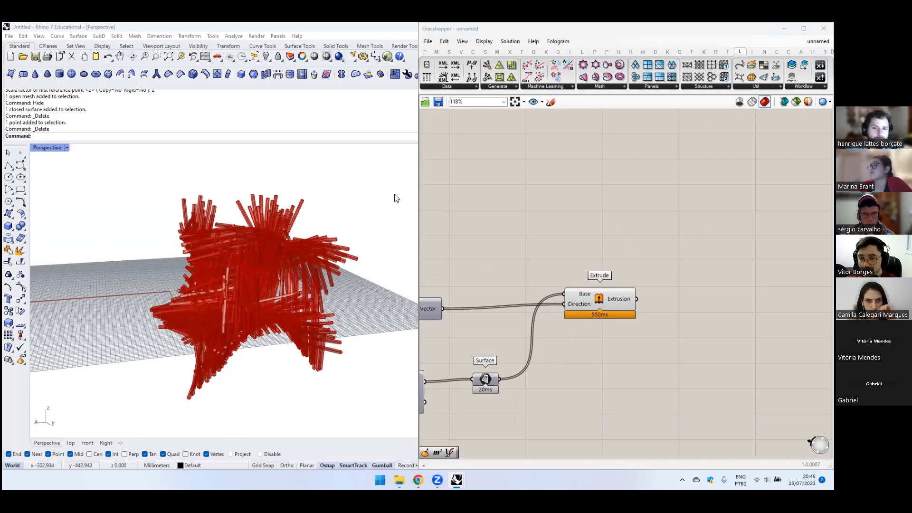
pyautogui.moveTo(601, 296); pyautogui.dragTo(598, 301)
pyautogui.click(597, 252)
pyautogui.moveTo(275, 271)
pyautogui.mouseDown(button='right')
pyautogui.moveTo(282, 291)
pyautogui.moveTo(517, 273)
pyautogui.moveTo(250, 302)
pyautogui.moveTo(286, 265)
pyautogui.moveTo(268, 249)
pyautogui.moveTo(251, 272)
pyautogui.moveTo(263, 259)
pyautogui.mouseUp(button='right')
pyautogui.scroll(-4, 534, 278)
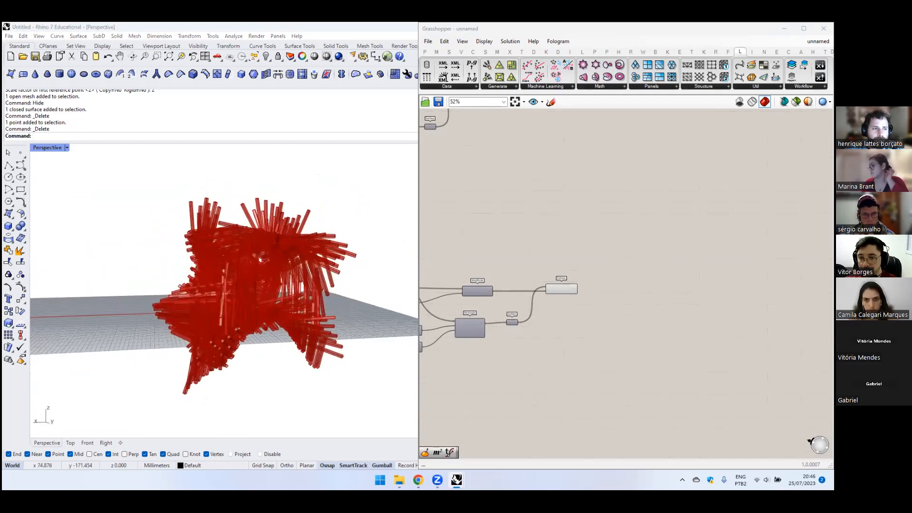
pyautogui.scroll(3, 569, 286)
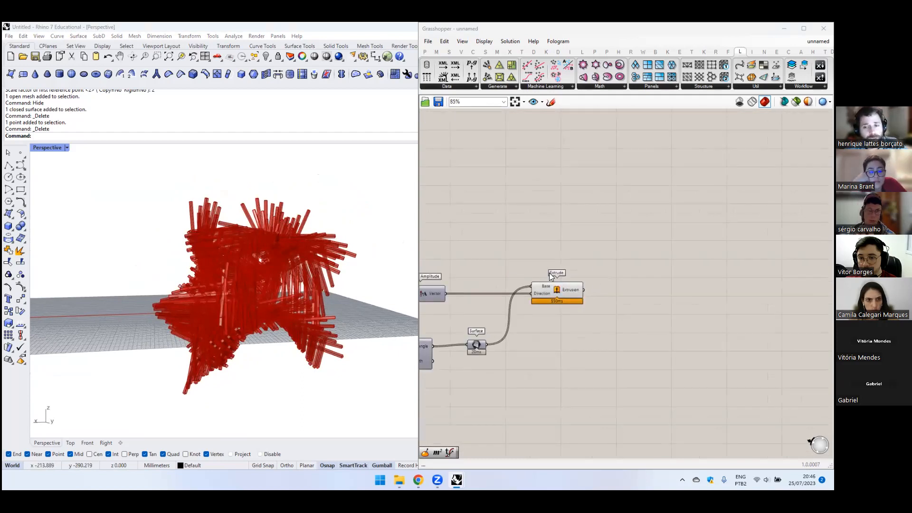
pyautogui.moveTo(284, 301); pyautogui.dragTo(275, 283, button='right')
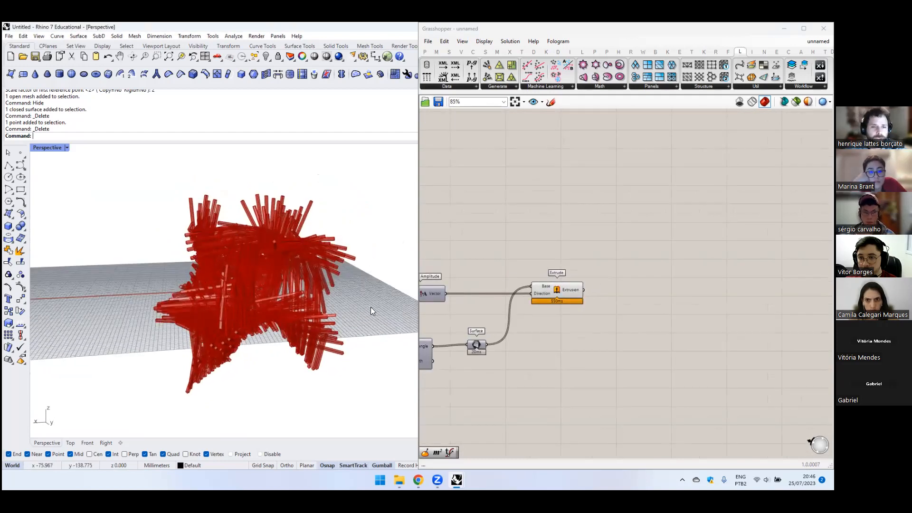
# - Add a Custom Preview component and feed its Geometry input from the Extrude component's Extrusion output
pyautogui.doubleClick(684, 240)
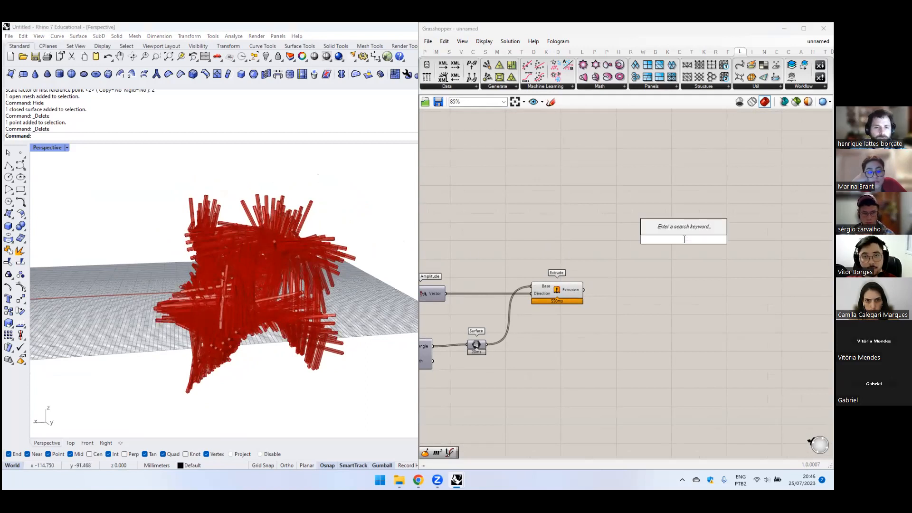
pyautogui.write('custom pre')
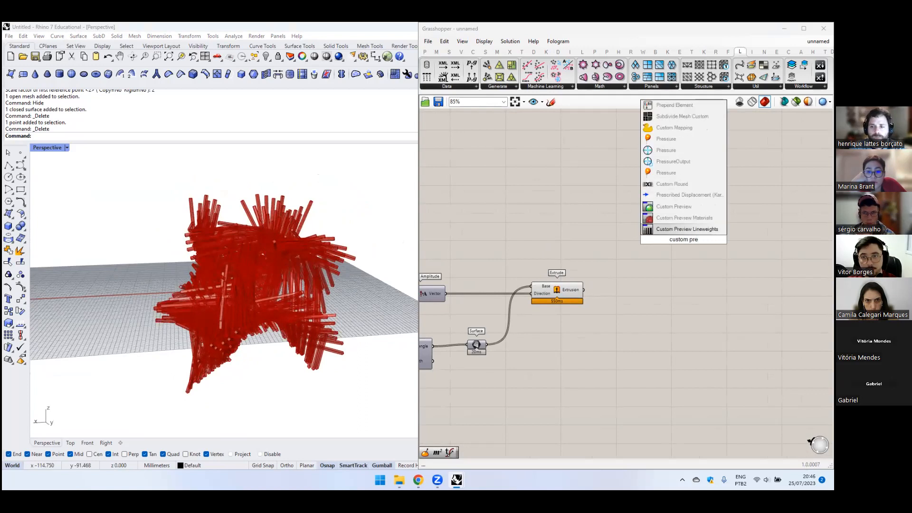
pyautogui.click(673, 206)
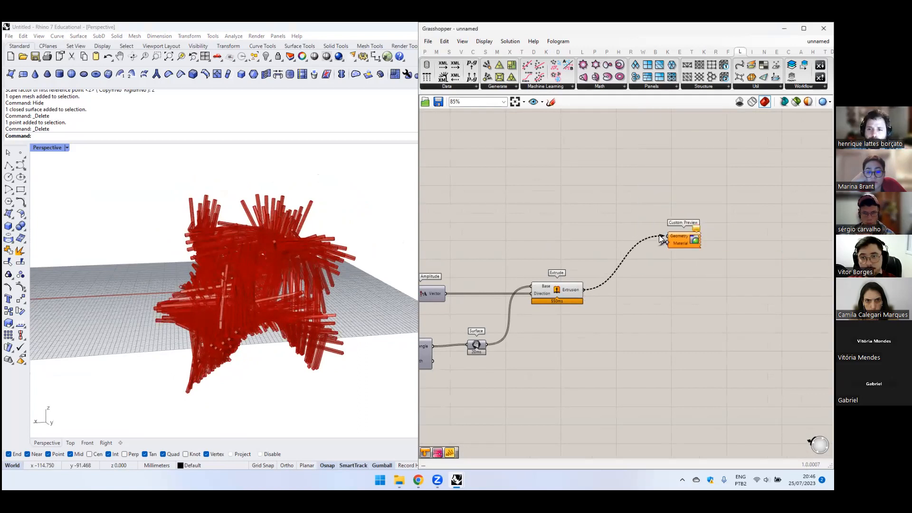
pyautogui.moveTo(656, 236); pyautogui.dragTo(667, 237)
pyautogui.moveTo(693, 292); pyautogui.dragTo(706, 291)
pyautogui.click(656, 264)
# - Turn off the preview of the Extrude component so only the Custom Preview displays the bars
pyautogui.click(566, 289)
pyautogui.middleClick(566, 289)
pyautogui.click(596, 262)
pyautogui.click(599, 225)
pyautogui.moveTo(227, 236); pyautogui.dragTo(296, 291, button='right')
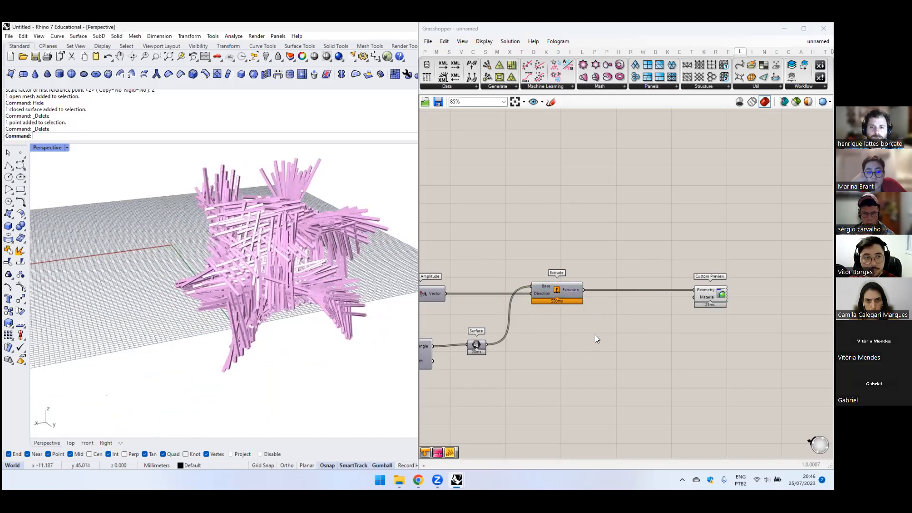
# - Add a Volume component below the Extrude component and connect the Extrusion output to its Geometry input
pyautogui.moveTo(584, 246); pyautogui.dragTo(598, 201, button='right')
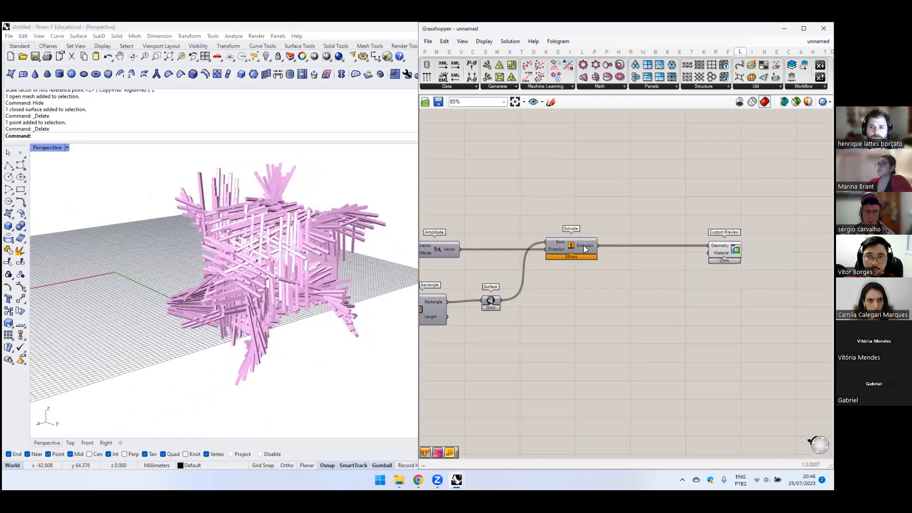
pyautogui.doubleClick(602, 343)
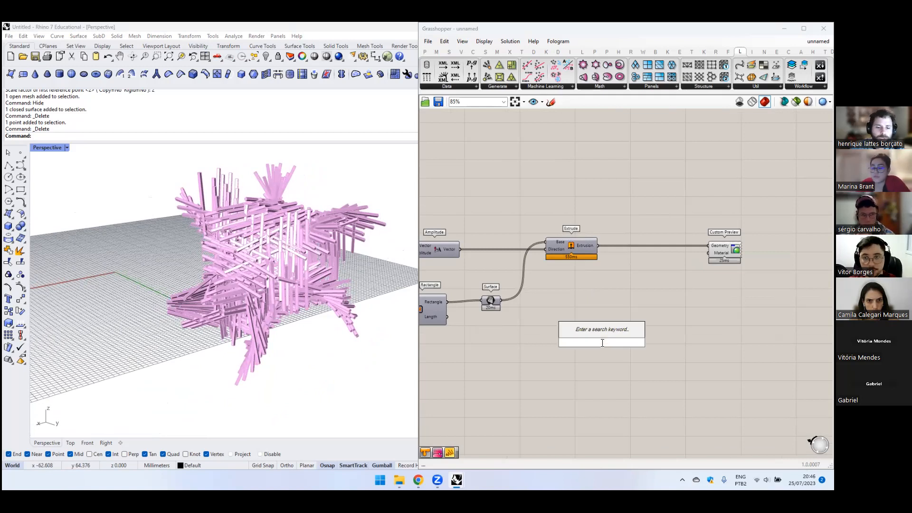
pyautogui.write('volume')
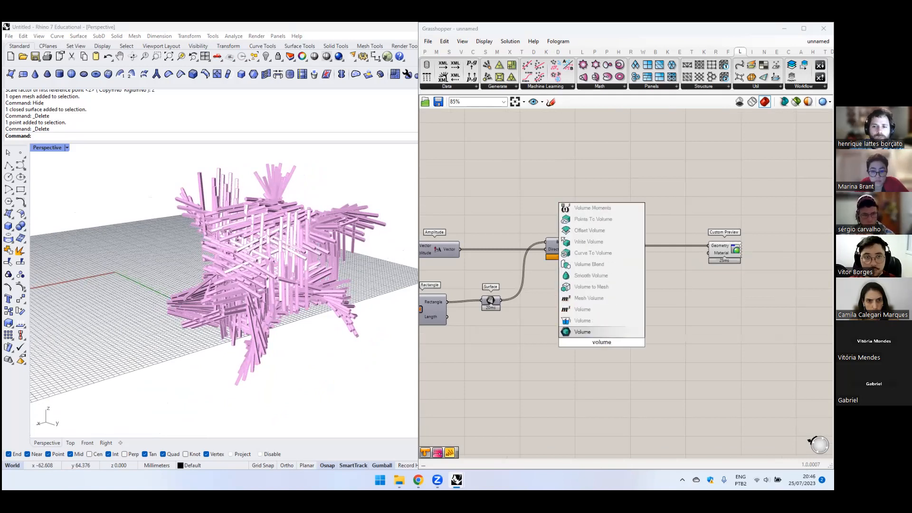
pyautogui.click(589, 310)
pyautogui.moveTo(574, 339); pyautogui.dragTo(621, 349)
pyautogui.moveTo(621, 348); pyautogui.dragTo(531, 303, button='right')
pyautogui.moveTo(532, 305); pyautogui.dragTo(538, 334)
# - Add a Gradient component beyond the Volume component, leaving space between them
pyautogui.doubleClick(642, 324)
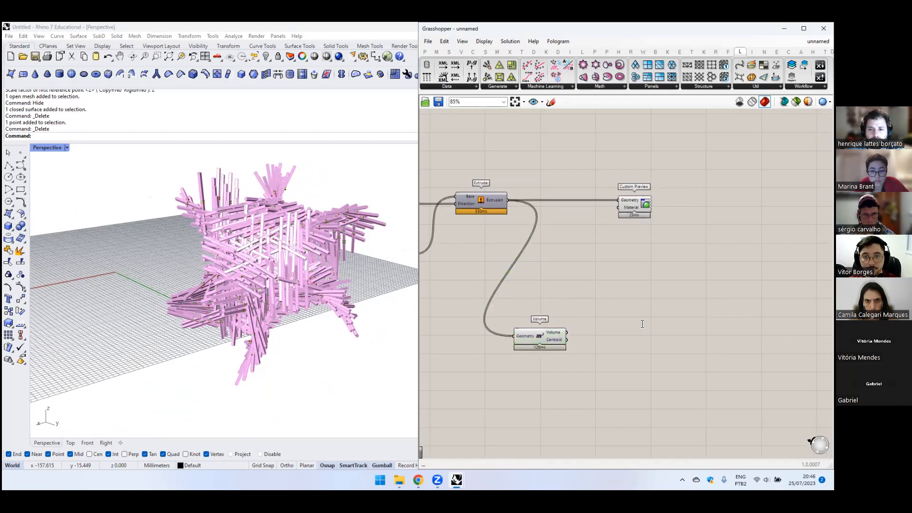
pyautogui.write('gradient')
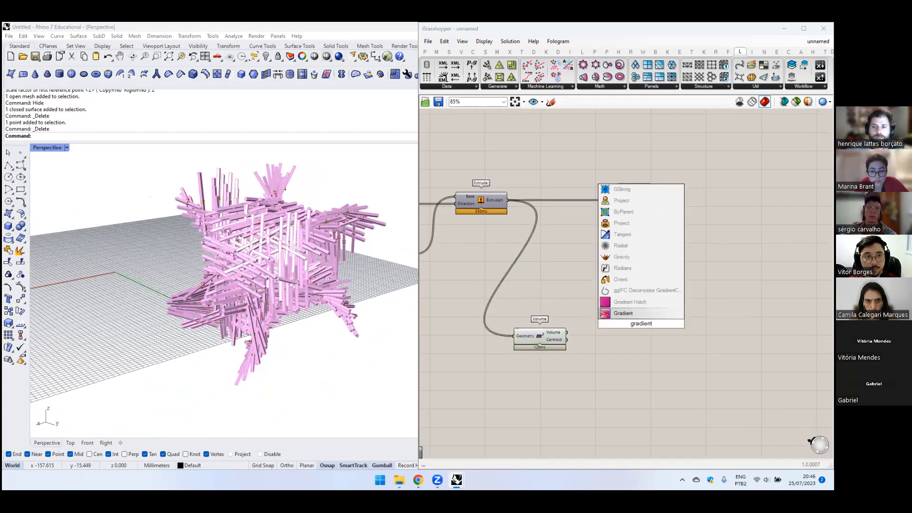
pyautogui.click(634, 315)
pyautogui.moveTo(607, 330); pyautogui.dragTo(667, 338)
# - Add a List Length component between the Volume and Gradient components, without any wire into it
pyautogui.doubleClick(591, 290)
pyautogui.write('list le')
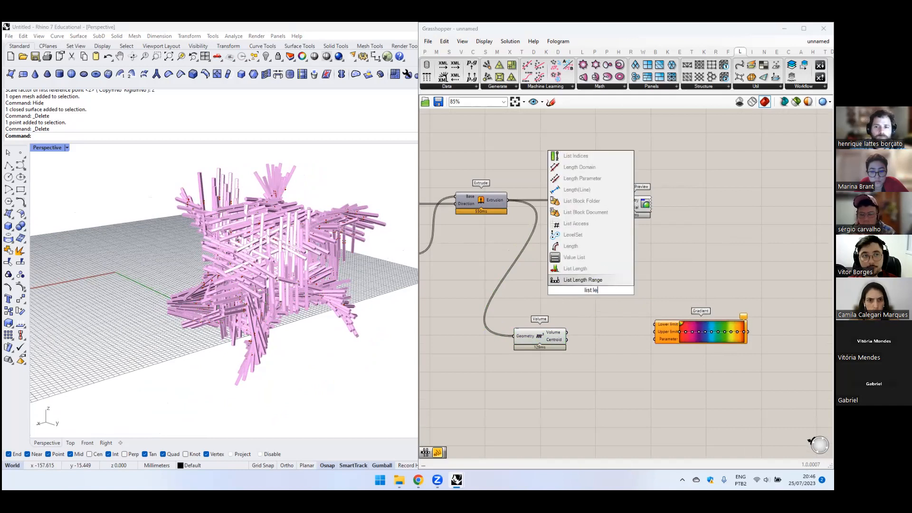
pyautogui.click(584, 268)
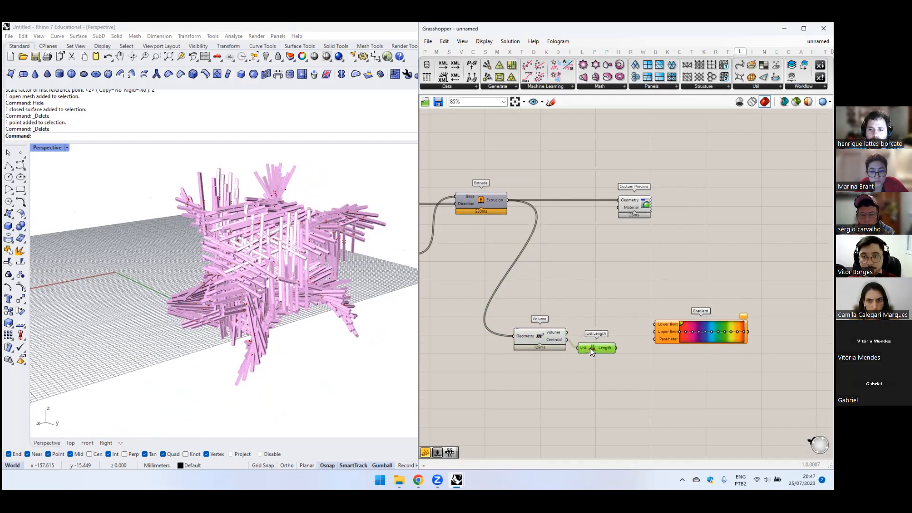
pyautogui.keyDown('ctrl'); pyautogui.moveTo(588, 333); pyautogui.dragTo(588, 334); pyautogui.keyUp('ctrl')
# - Add a Deconstruct point component on the Volume's Centroid output and move List Length out of the way
pyautogui.moveTo(542, 337); pyautogui.dragTo(491, 335)
pyautogui.doubleClick(542, 291)
pyautogui.write('decon')
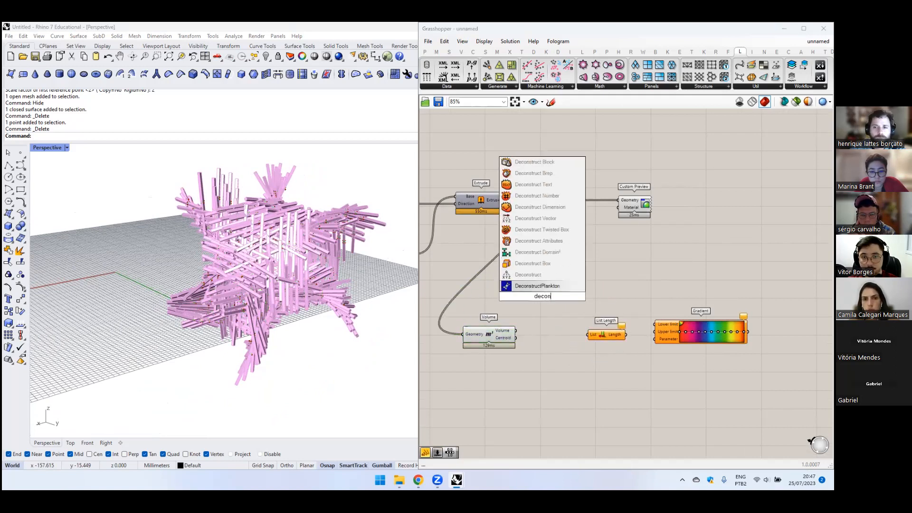
pyautogui.click(528, 285)
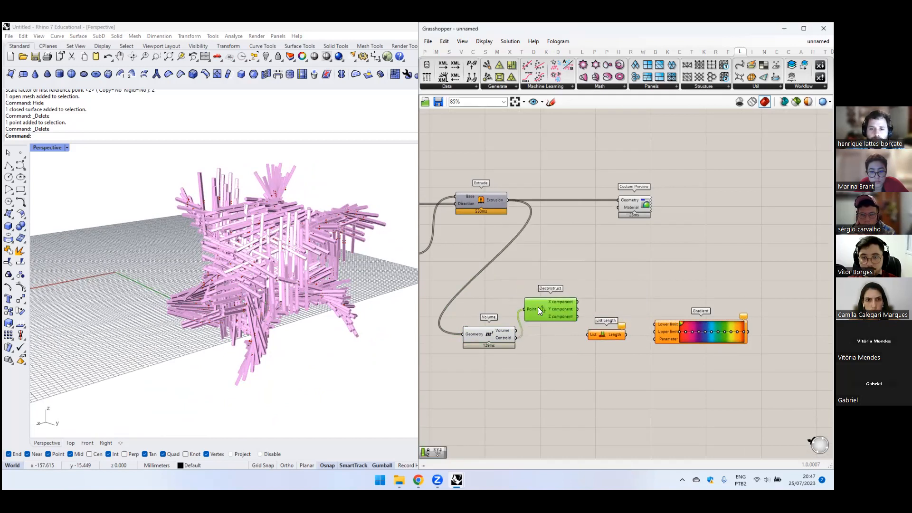
pyautogui.moveTo(602, 334); pyautogui.dragTo(615, 403)
pyautogui.moveTo(608, 336); pyautogui.dragTo(559, 332, button='right')
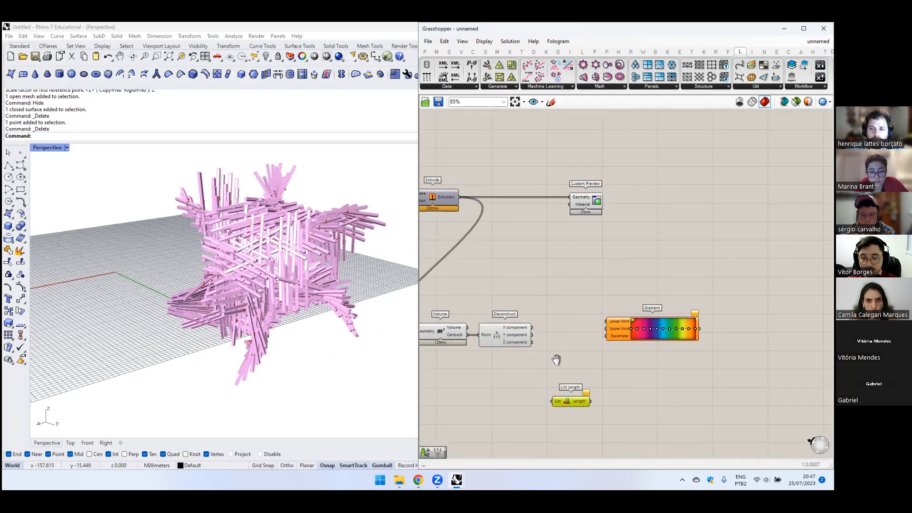
pyautogui.doubleClick(560, 333)
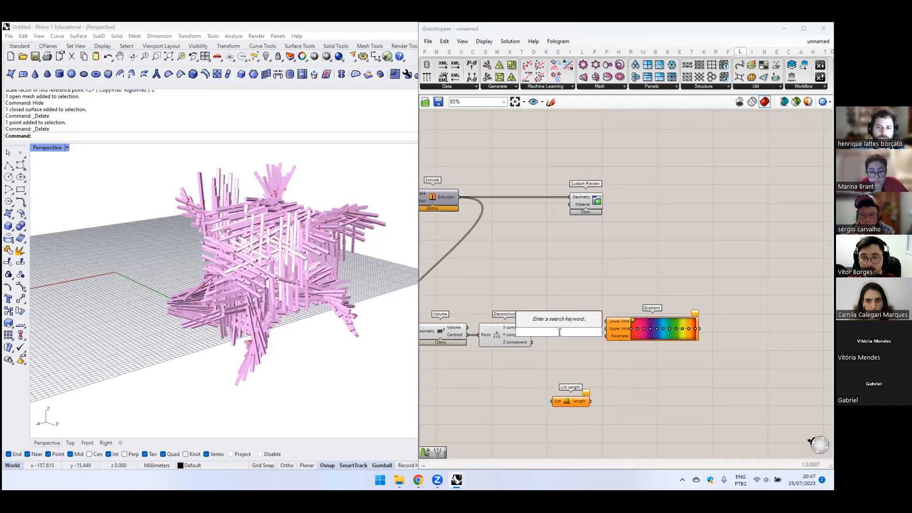
pyautogui.click(573, 356)
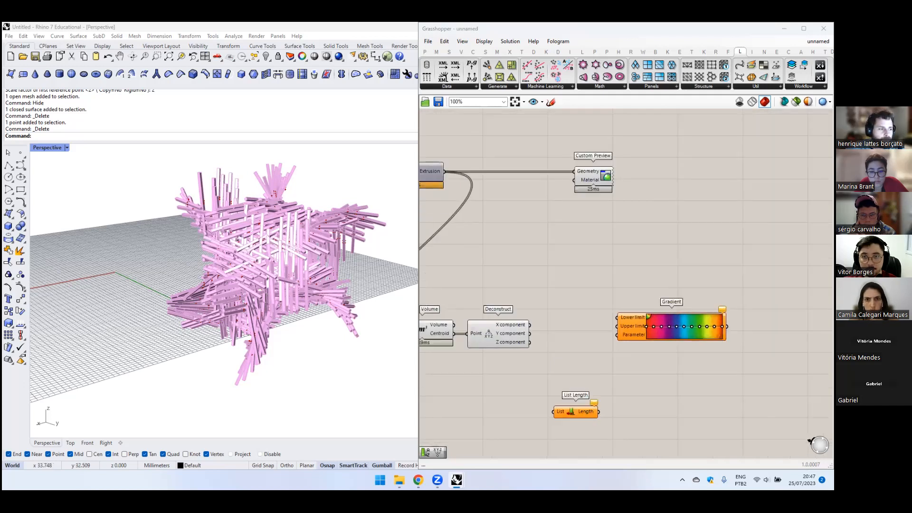
pyautogui.moveTo(458, 327); pyautogui.dragTo(377, 316, button='right')
pyautogui.rightClick(788, 327)
pyautogui.scroll(-1, 523, 285)
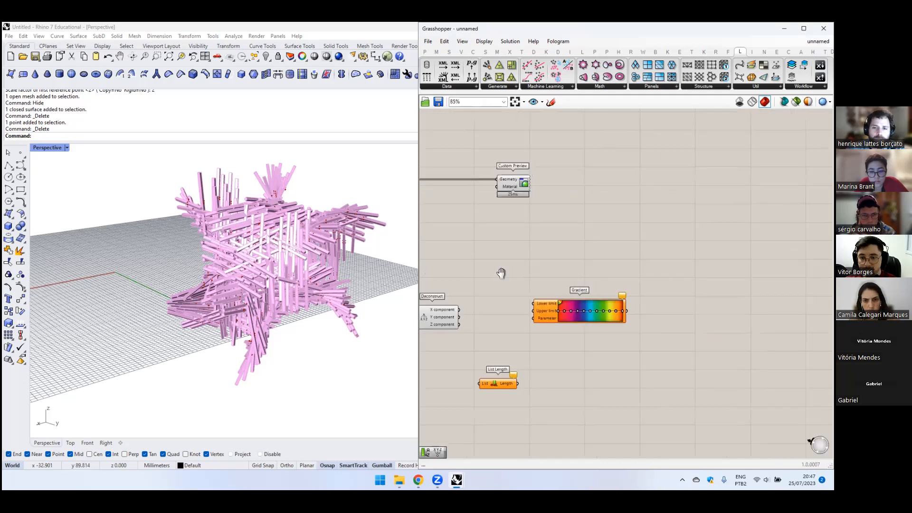
pyautogui.moveTo(496, 273); pyautogui.dragTo(610, 272, button='right')
pyautogui.scroll(1, 664, 310)
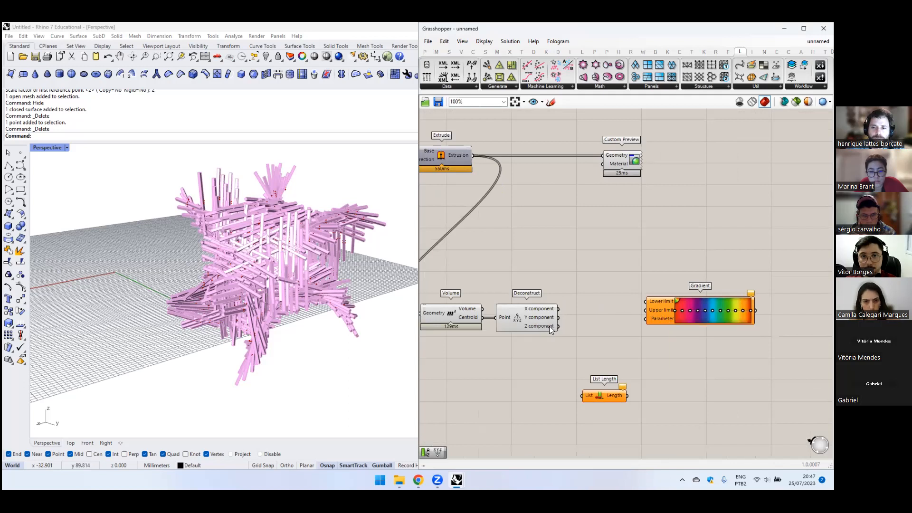
pyautogui.moveTo(549, 326)
pyautogui.doubleClick(571, 353)
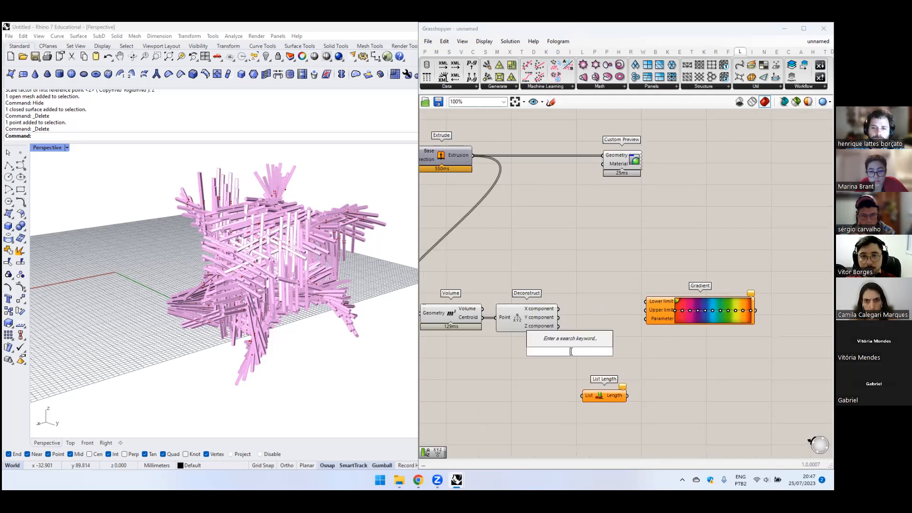
pyautogui.write('bounds')
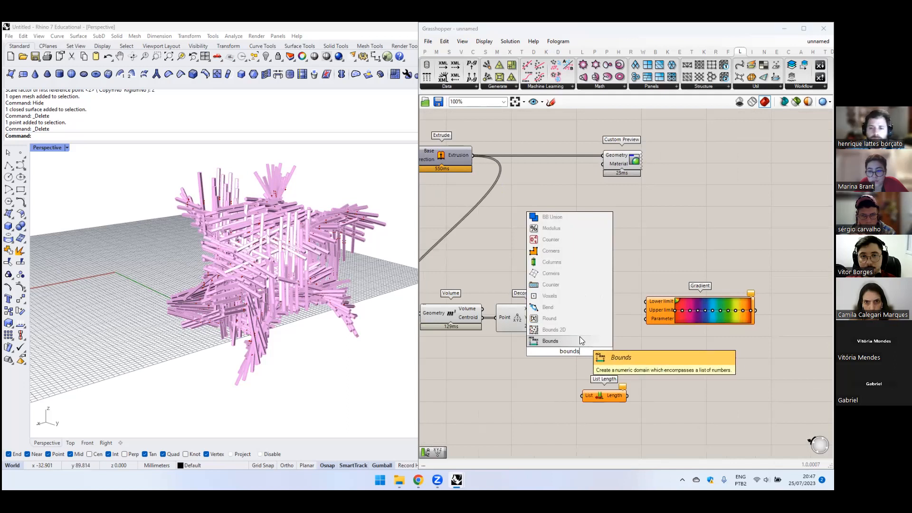
pyautogui.click(580, 337)
pyautogui.moveTo(557, 327); pyautogui.dragTo(588, 327)
pyautogui.press('Delete')
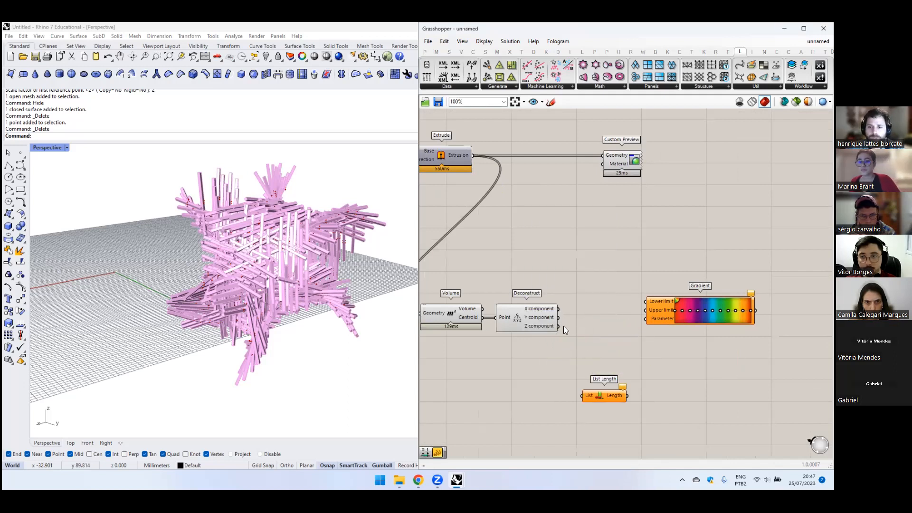
# - Add a Bounds component, connect the Z component output to its Numbers input, and place it above the wire
pyautogui.doubleClick(577, 355)
pyautogui.write('bounds')
pyautogui.click(585, 341)
pyautogui.moveTo(558, 326); pyautogui.dragTo(550, 356)
pyautogui.moveTo(572, 355); pyautogui.dragTo(590, 278)
# - Add a Deconstruct Domain component and connect the Bounds' Domain output to it
pyautogui.doubleClick(609, 240)
pyautogui.write('deconstcut')
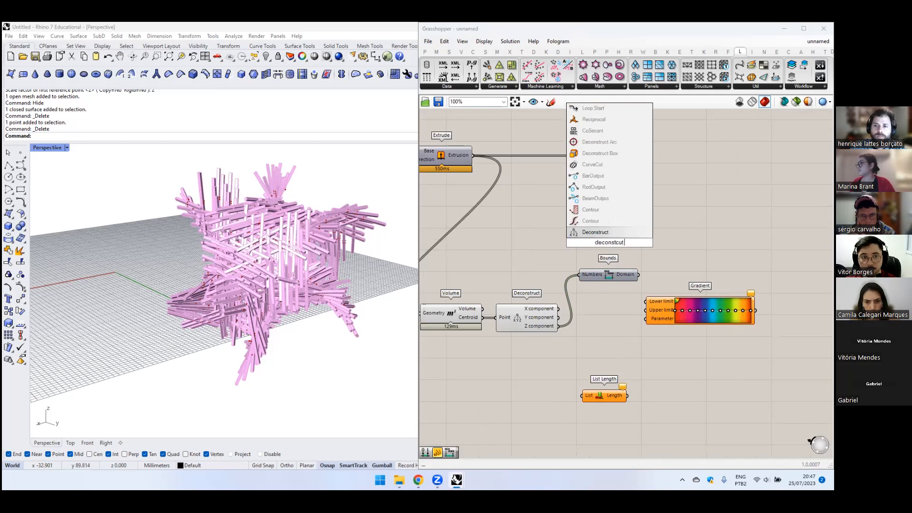
pyautogui.write(' omain')
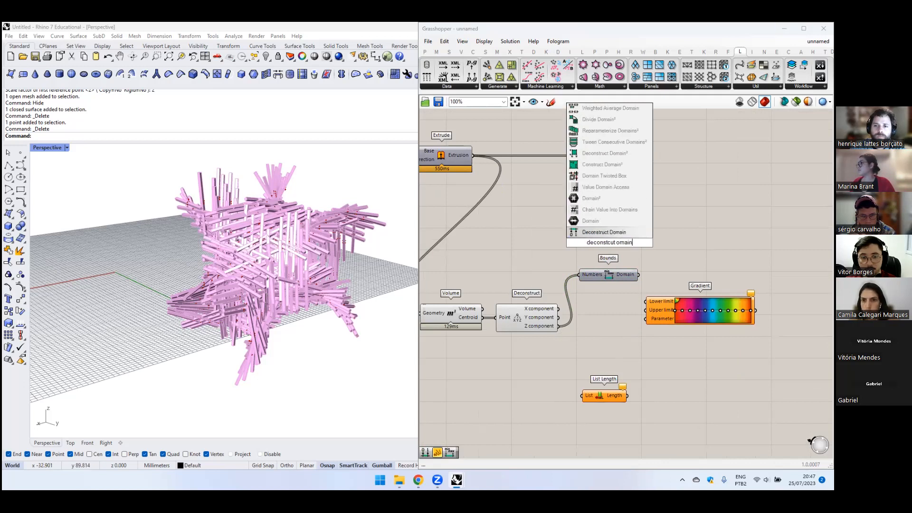
pyautogui.click(600, 232)
pyautogui.moveTo(590, 276); pyautogui.dragTo(555, 274, button='right')
pyautogui.moveTo(579, 246); pyautogui.dragTo(600, 255)
pyautogui.moveTo(618, 256); pyautogui.dragTo(606, 263)
# - Wire the domain's Start and End to the Gradient's Lower and Upper limit, and the Z component to its Parameter
pyautogui.moveTo(641, 286); pyautogui.dragTo(606, 289, button='right')
pyautogui.moveTo(597, 305); pyautogui.dragTo(632, 303)
pyautogui.moveTo(604, 267); pyautogui.dragTo(631, 312)
pyautogui.moveTo(492, 325); pyautogui.dragTo(624, 322)
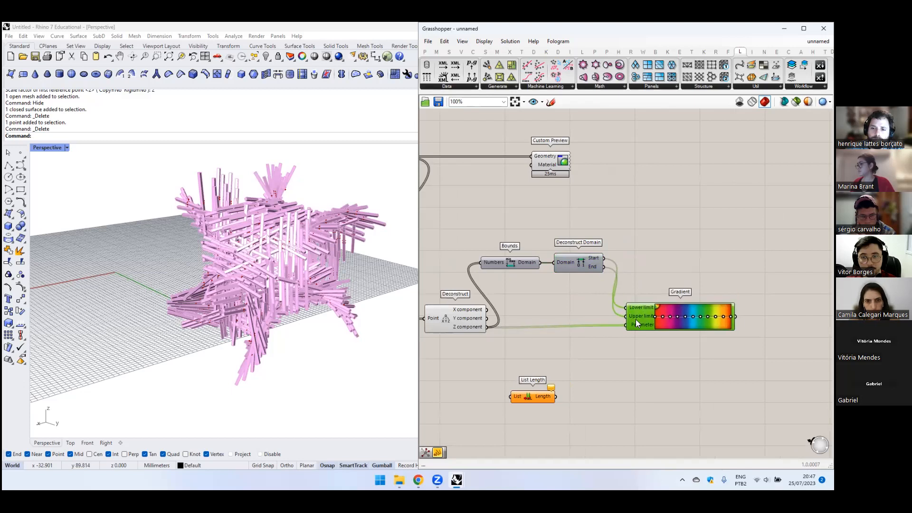
# - Connect the Gradient's output to the Material input of the Custom Preview component
pyautogui.rightClick(640, 257)
pyautogui.scroll(-1, 636, 255)
pyautogui.click(630, 232)
pyautogui.moveTo(721, 307); pyautogui.dragTo(750, 180)
# - Delete the unused List Length component from the canvas
pyautogui.click(602, 340)
pyautogui.moveTo(602, 341); pyautogui.dragTo(541, 382)
pyautogui.press('Delete')
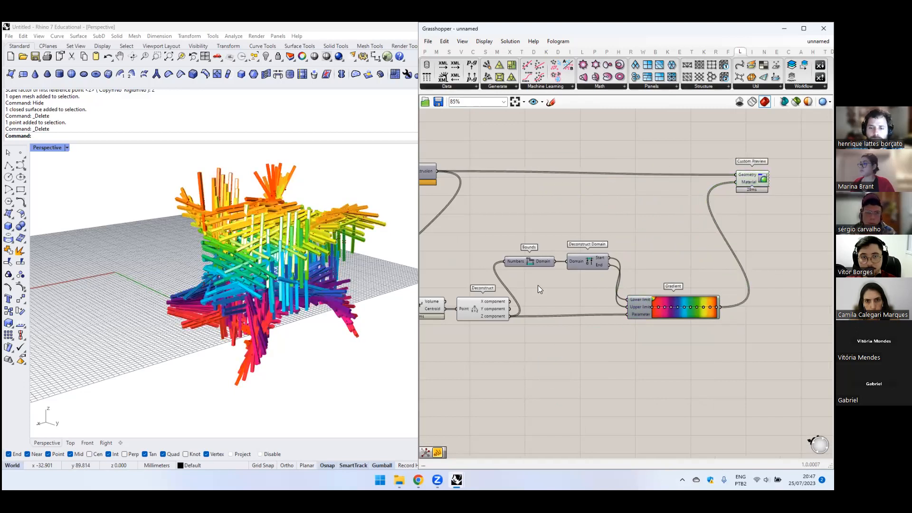
# - Move the Bounds and Deconstruct Domain components below the wire running from Z component to Gradient
pyautogui.moveTo(533, 261); pyautogui.dragTo(541, 261)
pyautogui.moveTo(605, 239); pyautogui.dragTo(585, 339)
pyautogui.click(573, 258)
pyautogui.moveTo(323, 306); pyautogui.dragTo(298, 295, button='right')
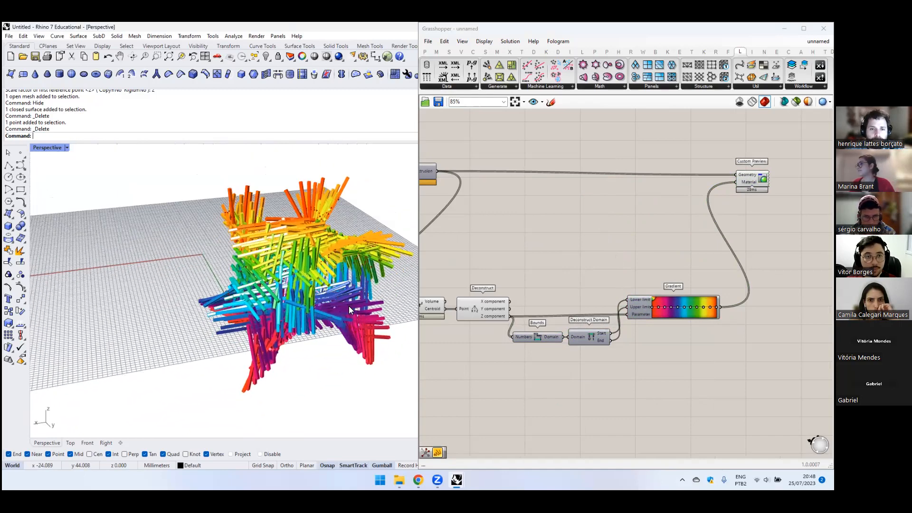
pyautogui.scroll(2, 398, 382)
# - Switch to the 2023_DF_ACA_Aula04 presentation in Chrome, view the "sticks" renders on slides 11 and 12, and return to Grasshopper
pyautogui.moveTo(418, 480)
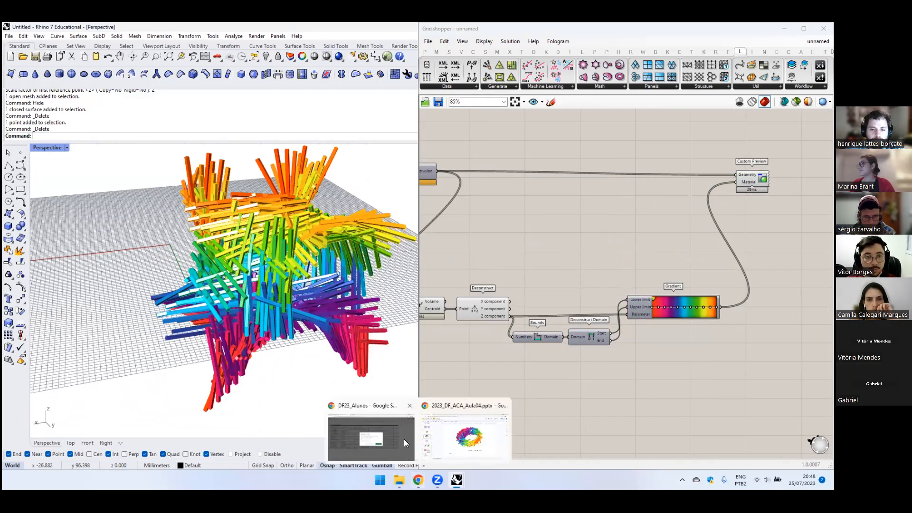
pyautogui.click(452, 437)
pyautogui.scroll(-5, 72, 254)
pyautogui.scroll(2, 71, 266)
pyautogui.click(53, 315)
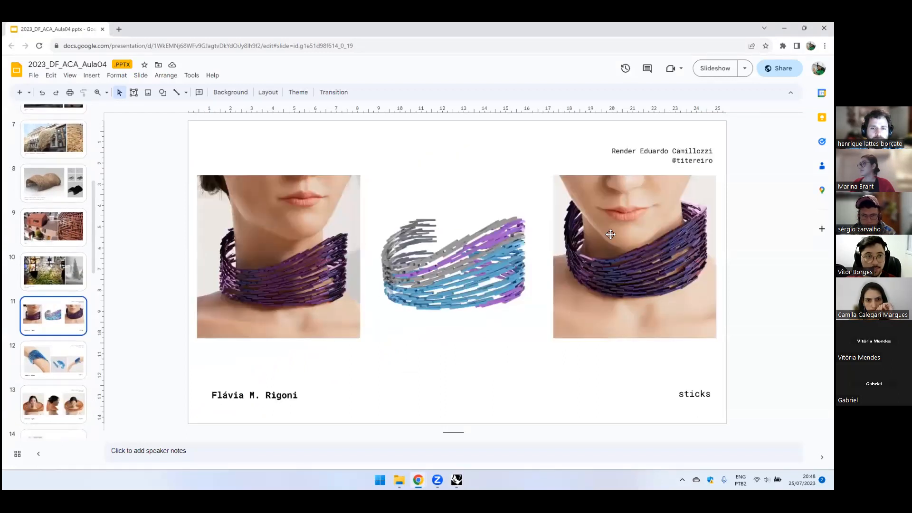
pyautogui.click(50, 359)
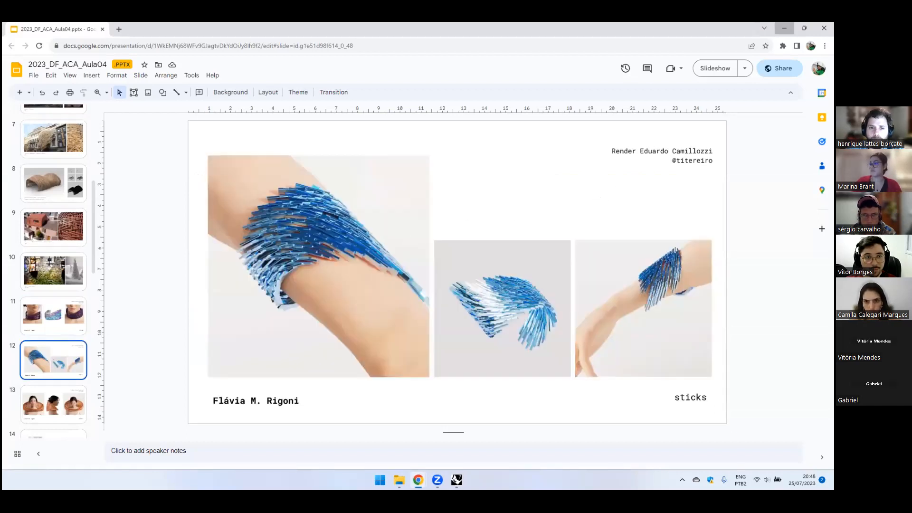
pyautogui.click(784, 28)
# - Apply the green-yellow-red preset to the Gradient component
pyautogui.scroll(3, 642, 300)
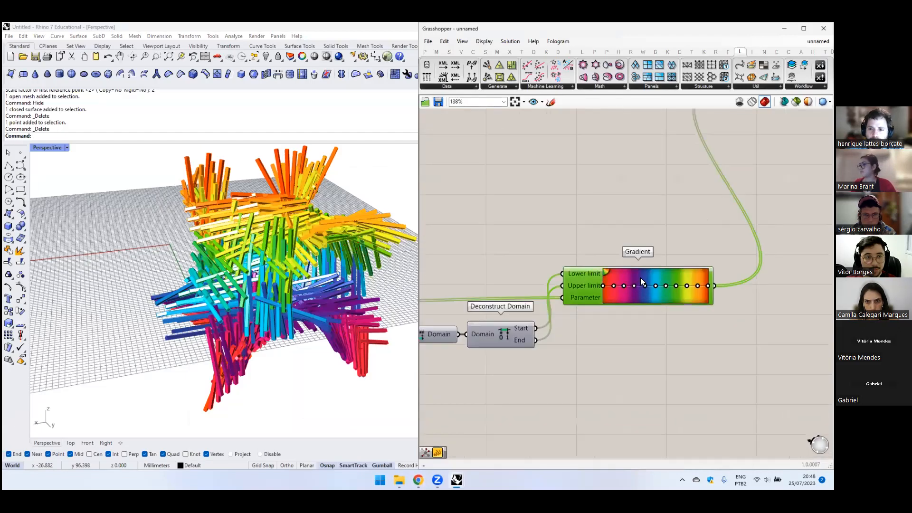
pyautogui.rightClick(640, 279)
pyautogui.moveTo(674, 328)
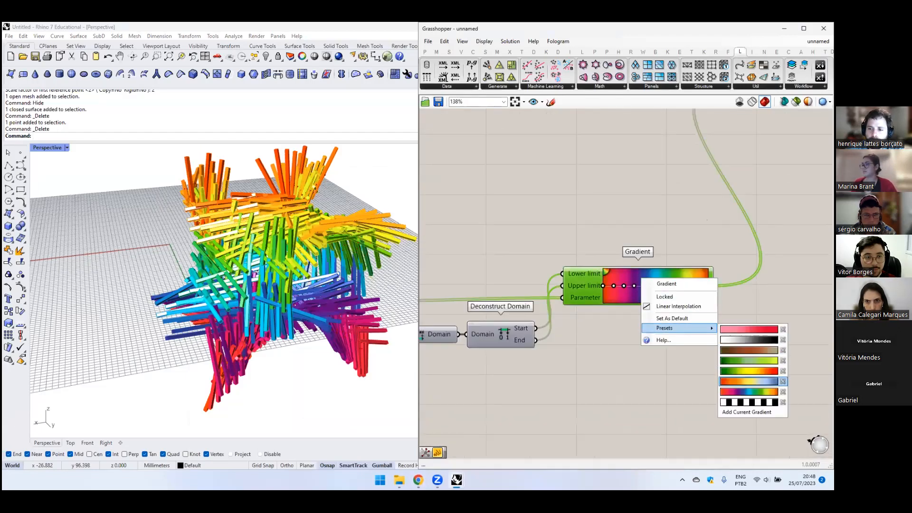
pyautogui.click(749, 371)
pyautogui.click(549, 209)
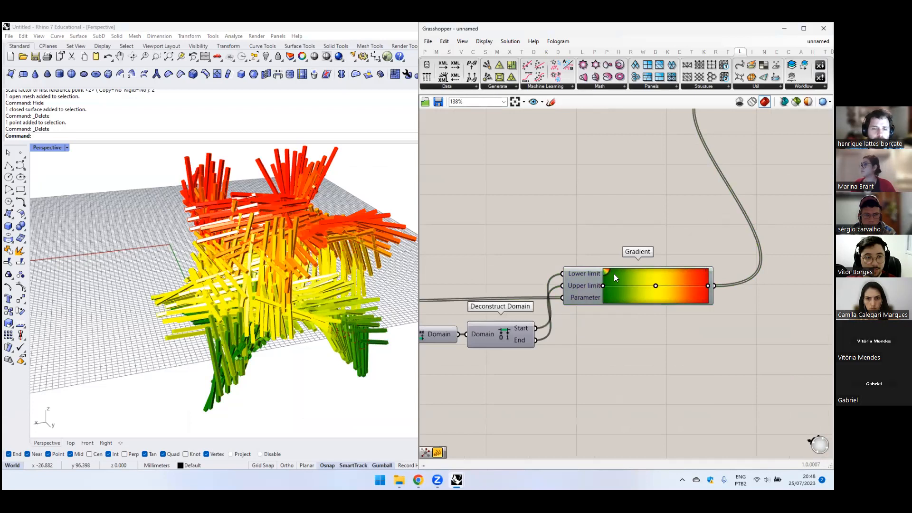
# - Apply the dark green to yellow preset to the Gradient component and view the coloured bars from another angle
pyautogui.rightClick(648, 288)
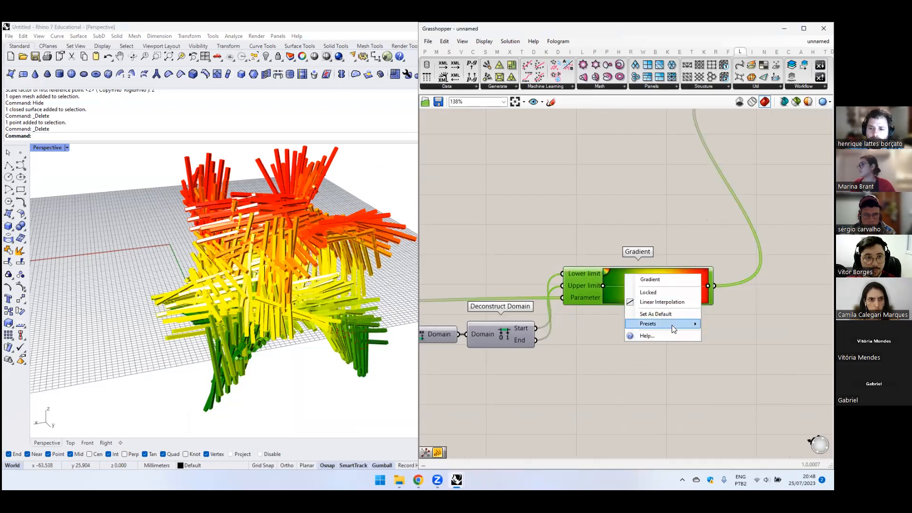
pyautogui.moveTo(667, 325)
pyautogui.click(742, 357)
pyautogui.click(511, 192)
pyautogui.moveTo(242, 282); pyautogui.dragTo(439, 203, button='right')
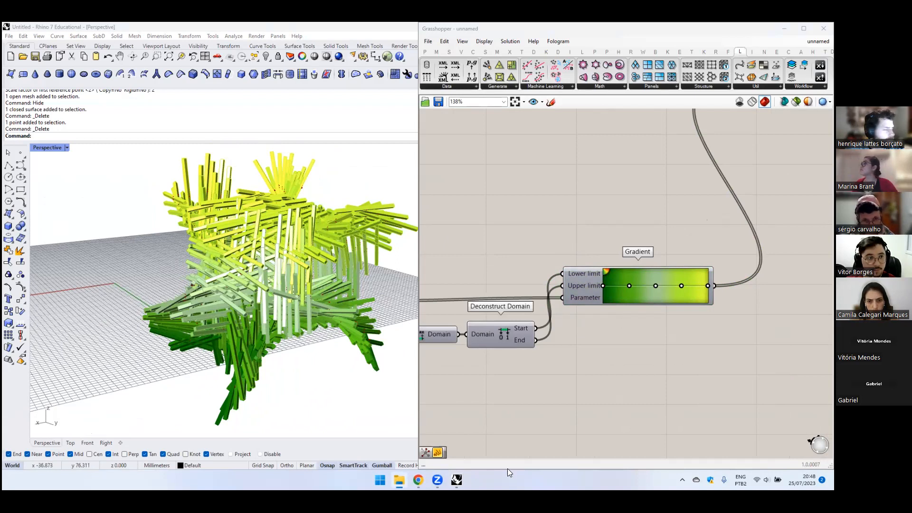
pyautogui.moveTo(437, 480)
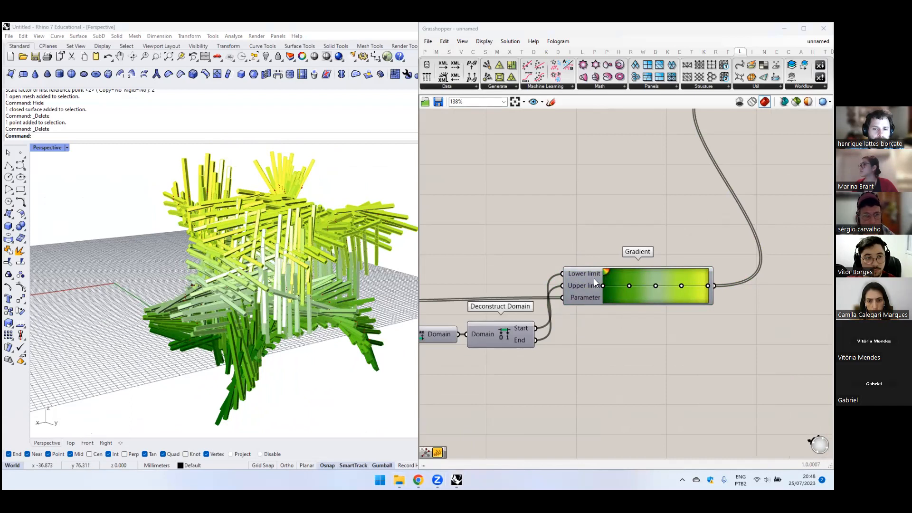
# - Move the Loft component of the surface branch closer to the Circle component
pyautogui.click(592, 233)
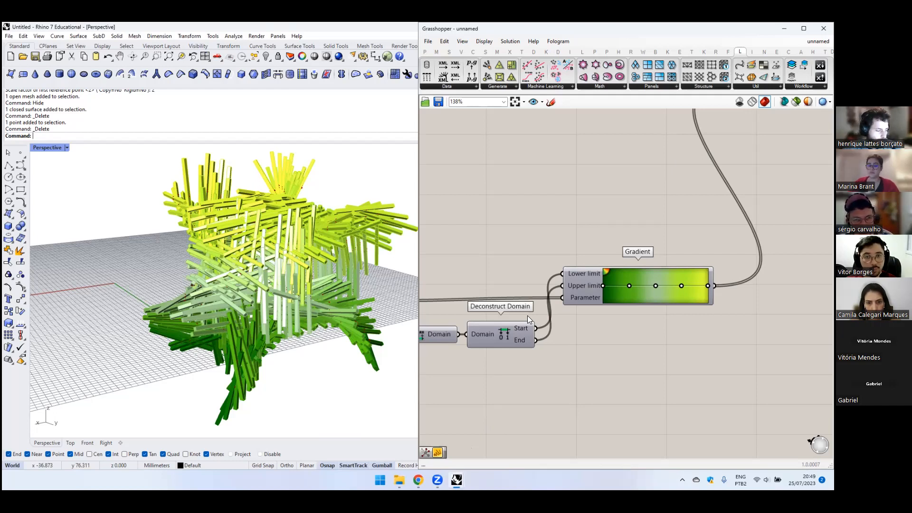
pyautogui.scroll(-5, 554, 218)
pyautogui.moveTo(542, 223); pyautogui.dragTo(766, 250, button='right')
pyautogui.moveTo(632, 264); pyautogui.dragTo(722, 300, button='right')
pyautogui.moveTo(539, 285); pyautogui.dragTo(622, 346, button='right')
pyautogui.moveTo(520, 227)
pyautogui.mouseDown(button='right')
pyautogui.moveTo(625, 258)
pyautogui.moveTo(685, 261)
pyautogui.moveTo(578, 257)
pyautogui.mouseUp(button='right')
pyautogui.scroll(3, 691, 248)
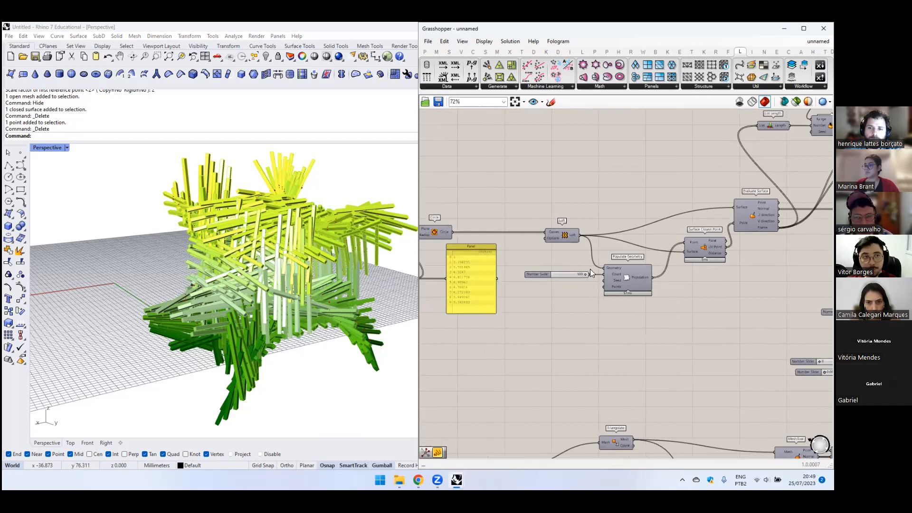
pyautogui.moveTo(559, 235); pyautogui.dragTo(534, 236)
pyautogui.click(557, 191)
# - Line up the mesh branch's Geometry parameter with Triangulate and move it farther upstream to leave room between them
pyautogui.scroll(-3, 567, 240)
pyautogui.moveTo(566, 239); pyautogui.dragTo(562, 217, button='right')
pyautogui.scroll(5, 603, 335)
pyautogui.scroll(-2, 542, 298)
pyautogui.moveTo(478, 326); pyautogui.dragTo(538, 298, button='right')
pyautogui.scroll(2, 538, 298)
pyautogui.moveTo(521, 299); pyautogui.dragTo(515, 271)
pyautogui.moveTo(652, 358); pyautogui.dragTo(646, 311, button='right')
pyautogui.click(631, 346)
pyautogui.moveTo(642, 300); pyautogui.dragTo(550, 355)
pyautogui.scroll(-2, 616, 338)
pyautogui.moveTo(627, 338); pyautogui.dragTo(674, 325)
pyautogui.click(639, 279)
pyautogui.moveTo(527, 243); pyautogui.dragTo(438, 243)
pyautogui.moveTo(489, 245); pyautogui.dragTo(541, 244, button='right')
pyautogui.scroll(-10, 565, 236)
pyautogui.moveTo(684, 229); pyautogui.dragTo(591, 277, button='right')
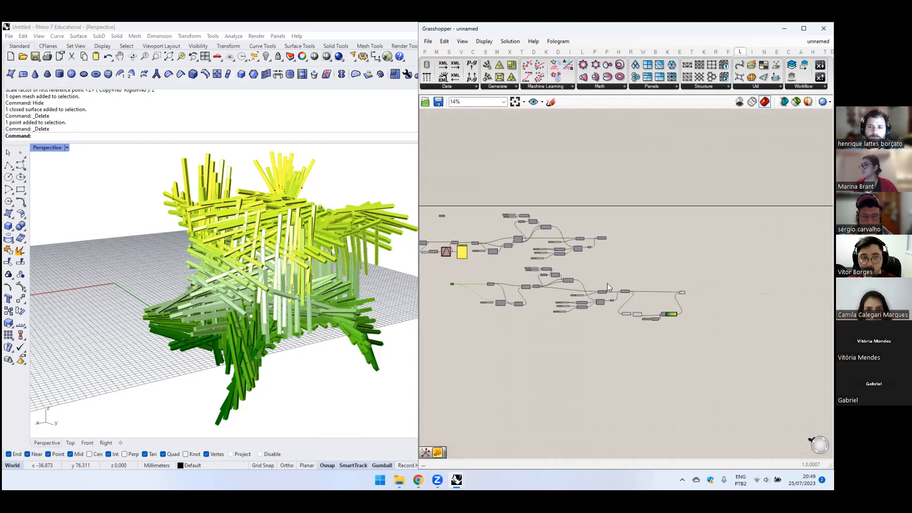
# - Hide the coloured bars by turning off the preview of the components at the end of the mesh branch
pyautogui.moveTo(720, 269); pyautogui.dragTo(615, 340)
pyautogui.middleClick(641, 301)
pyautogui.click(667, 277)
pyautogui.scroll(1, 639, 254)
pyautogui.moveTo(437, 287); pyautogui.dragTo(586, 244, button='right')
pyautogui.scroll(6, 649, 253)
pyautogui.moveTo(692, 304); pyautogui.dragTo(490, 277, button='right')
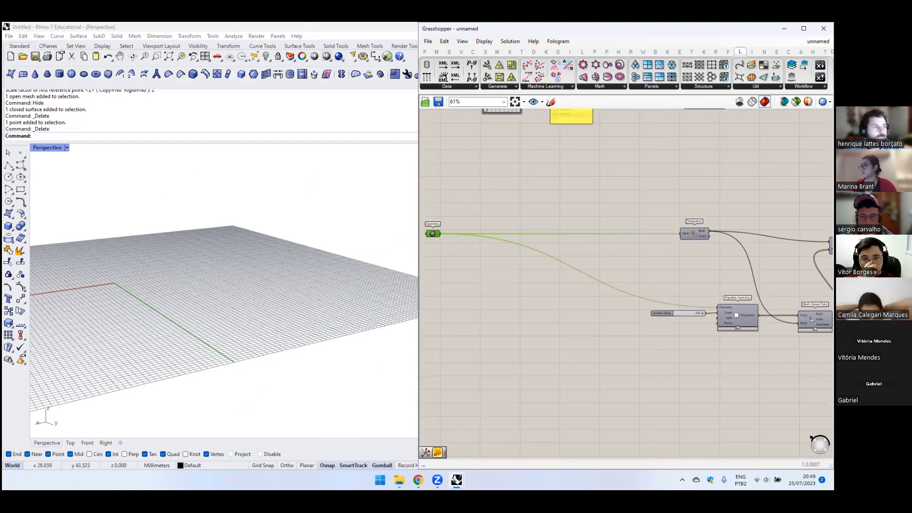
# - Turn on the preview of the mesh branch's Geometry parameter
pyautogui.click(479, 298)
pyautogui.scroll(-4, 485, 290)
pyautogui.moveTo(510, 261); pyautogui.dragTo(572, 254, button='right')
pyautogui.scroll(3, 543, 273)
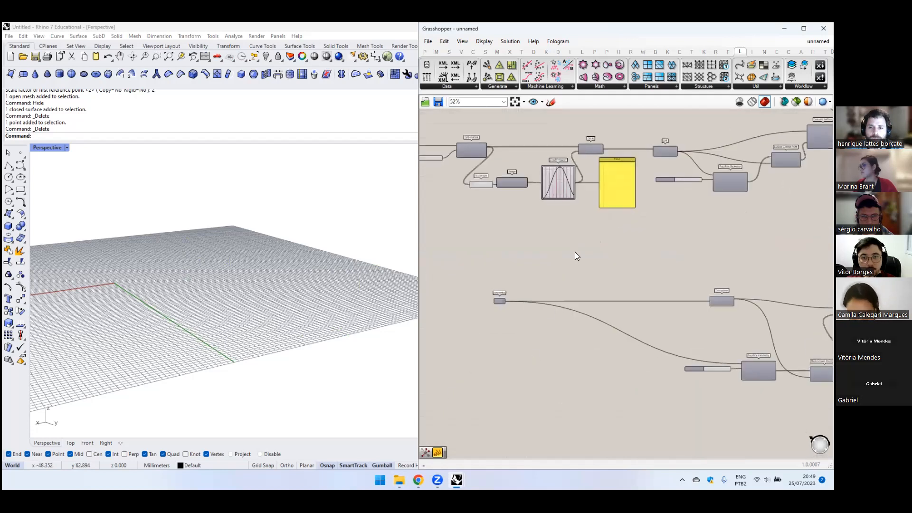
pyautogui.scroll(3, 520, 345)
pyautogui.doubleClick(519, 340)
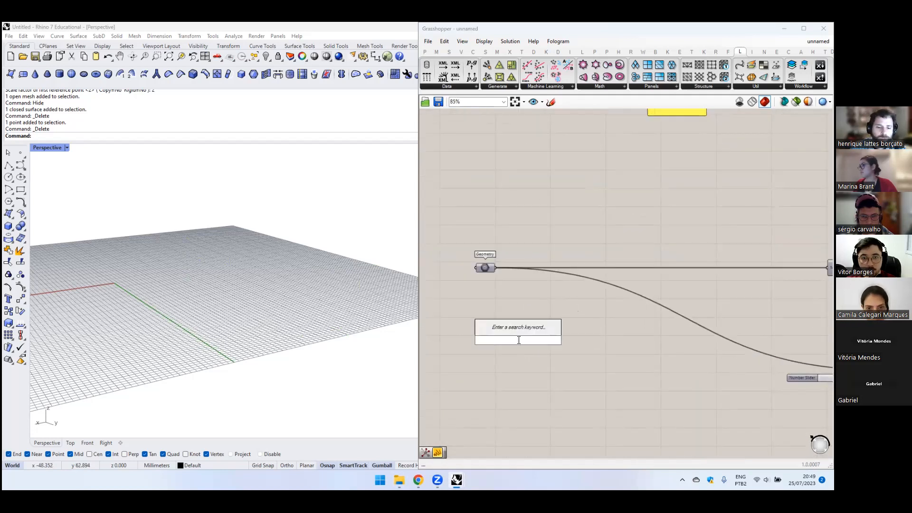
pyautogui.press('Escape')
pyautogui.click(485, 269)
pyautogui.middleClick(485, 268)
pyautogui.click(500, 254)
pyautogui.click(512, 231)
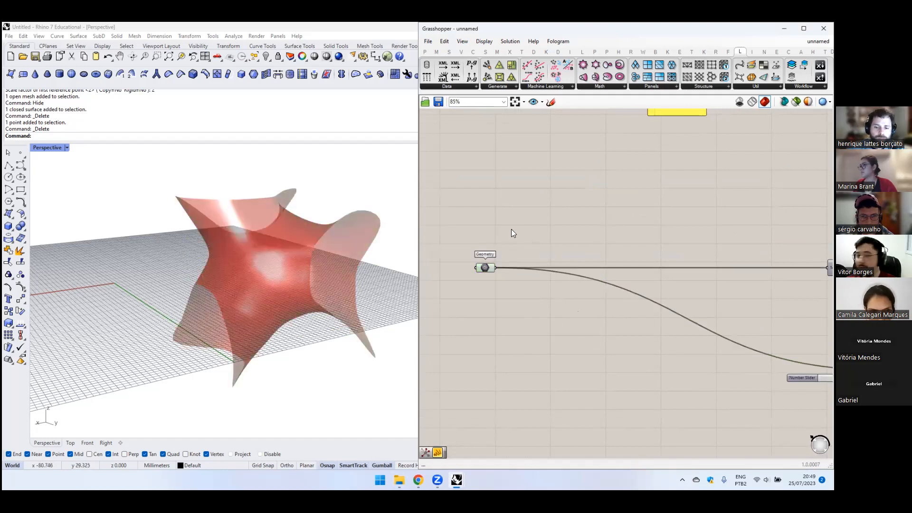
# - Add a Deconstruct Mesh component below the Geometry parameter and connect Geometry to its Mesh input
pyautogui.moveTo(384, 214); pyautogui.dragTo(261, 282, button='right')
pyautogui.scroll(5, 262, 282)
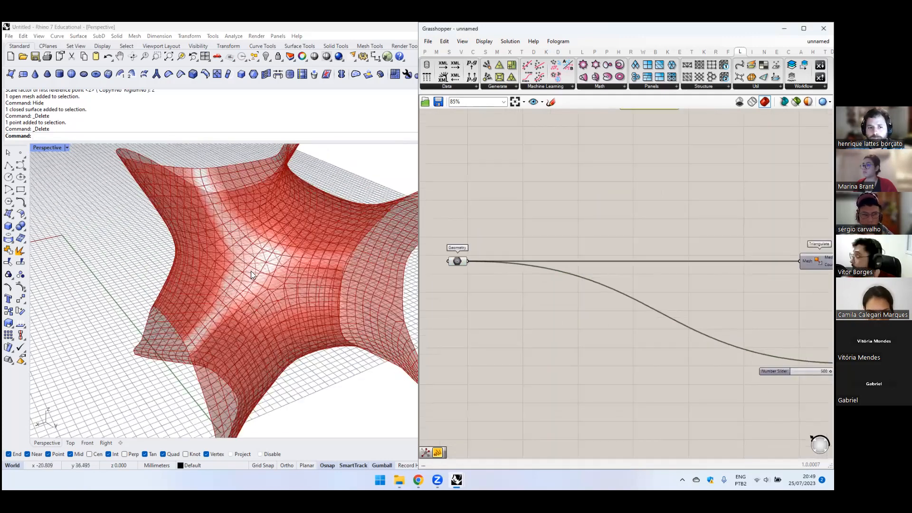
pyautogui.moveTo(219, 247); pyautogui.dragTo(328, 339, button='right')
pyautogui.doubleClick(475, 334)
pyautogui.write('deconstruct mesh')
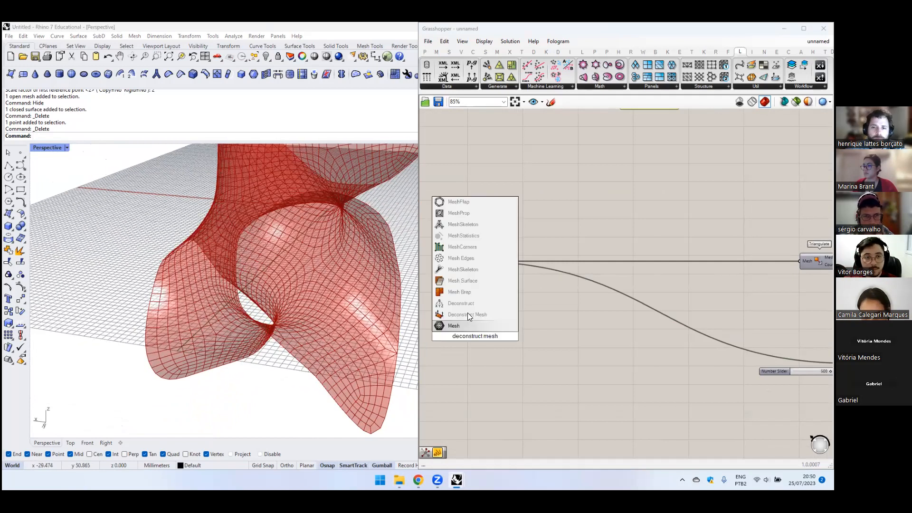
pyautogui.click(470, 314)
pyautogui.moveTo(480, 326); pyautogui.dragTo(510, 297)
pyautogui.moveTo(471, 271); pyautogui.dragTo(470, 321)
pyautogui.click(528, 335)
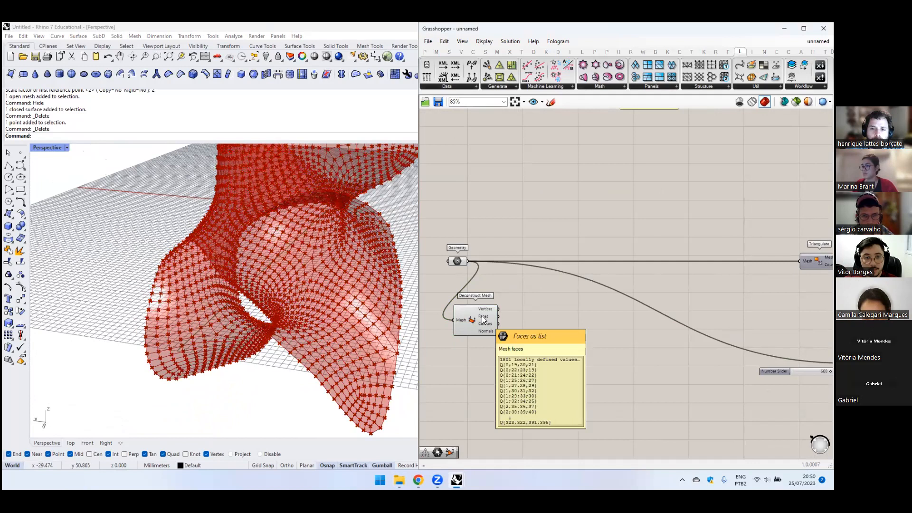
pyautogui.scroll(3, 484, 317)
pyautogui.moveTo(487, 300)
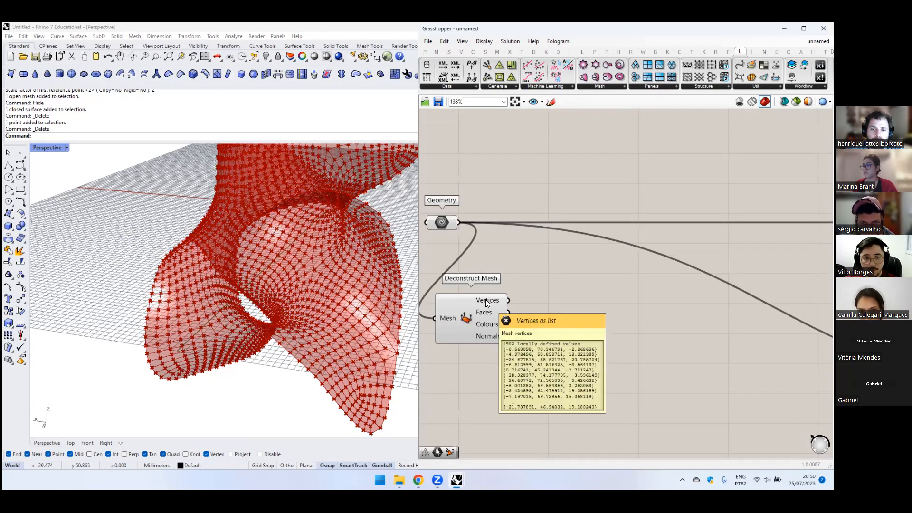
pyautogui.scroll(-2, 485, 299)
pyautogui.moveTo(478, 317); pyautogui.dragTo(483, 333)
pyautogui.moveTo(492, 318)
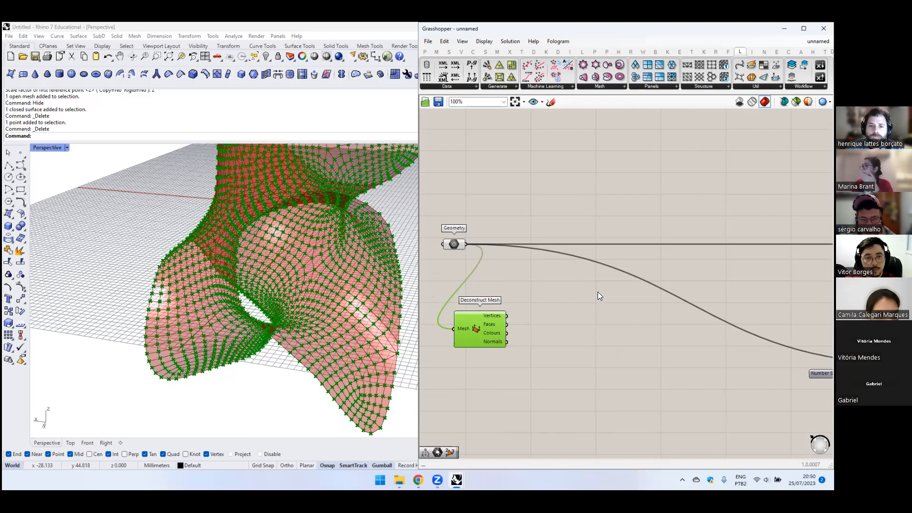
# - Read the Vertices output of Deconstruct Mesh in a temporary enlarged Panel, and delete the Panel
pyautogui.doubleClick(549, 380)
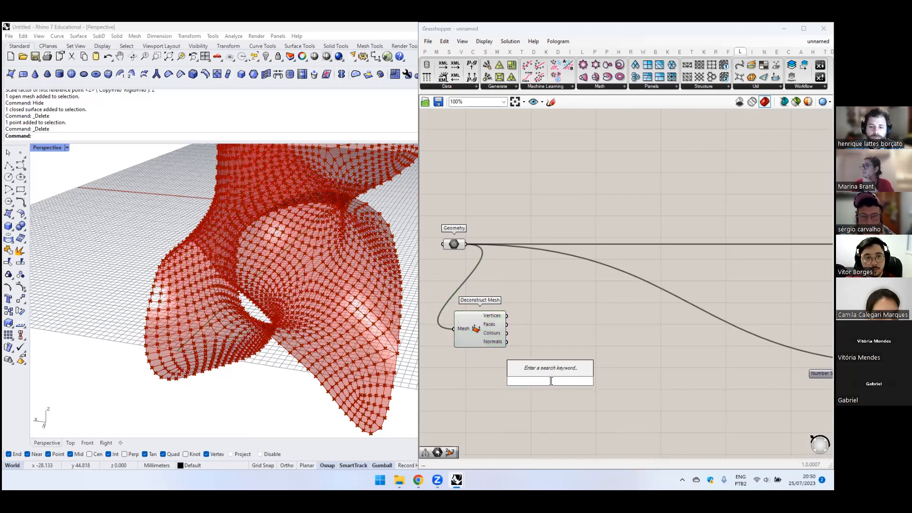
pyautogui.write('//')
pyautogui.press('Return')
pyautogui.moveTo(548, 380); pyautogui.dragTo(576, 337)
pyautogui.moveTo(503, 317); pyautogui.dragTo(544, 338)
pyautogui.moveTo(616, 359); pyautogui.dragTo(592, 328, button='right')
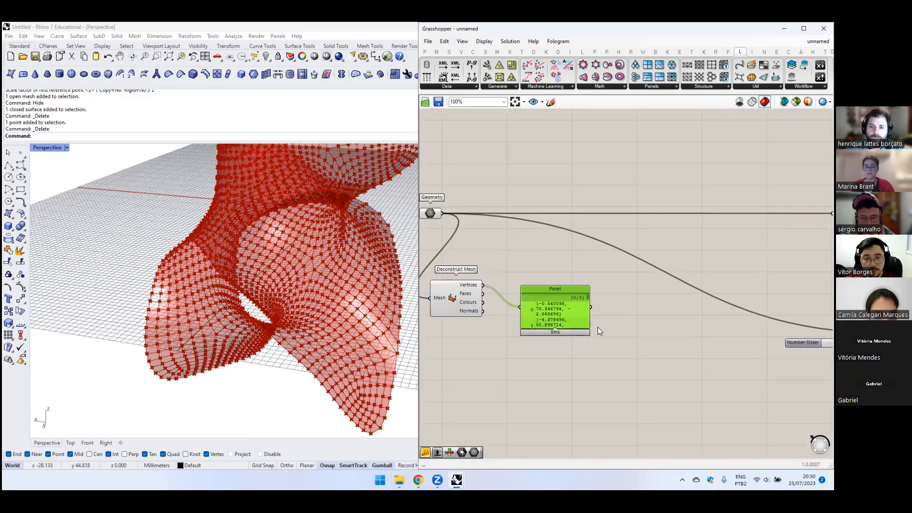
pyautogui.moveTo(585, 326); pyautogui.dragTo(660, 439)
pyautogui.moveTo(562, 336); pyautogui.dragTo(554, 274)
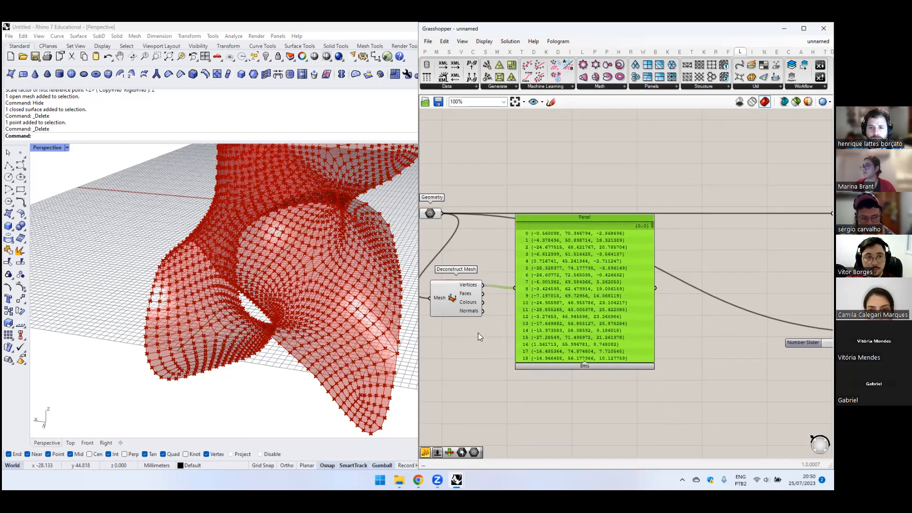
pyautogui.press('Delete')
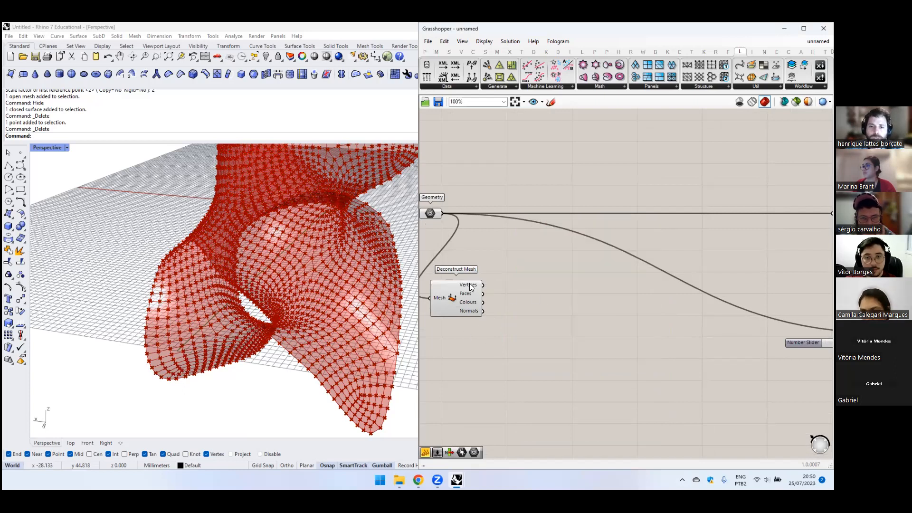
# - Search the components for "cull duplicate" and look through the Kangaroo2 mesh components with the Grasshopper window maximized
pyautogui.moveTo(465, 288)
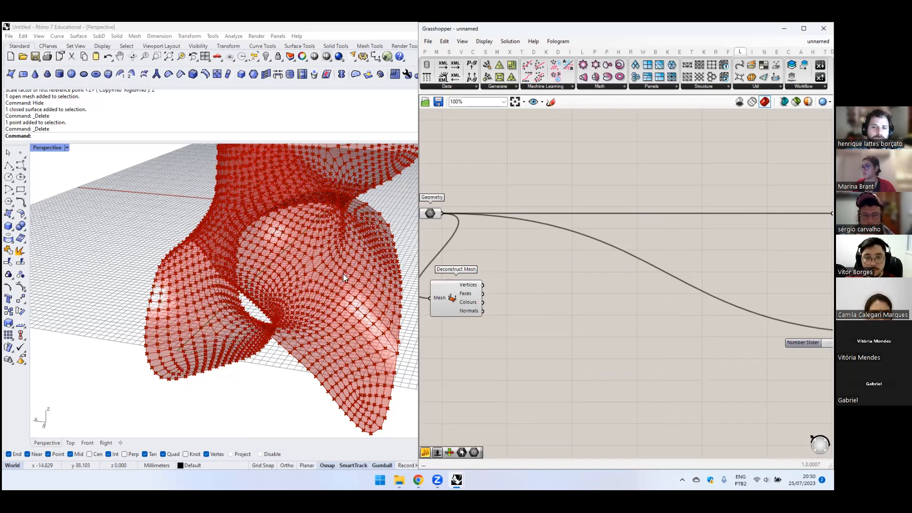
pyautogui.doubleClick(489, 376)
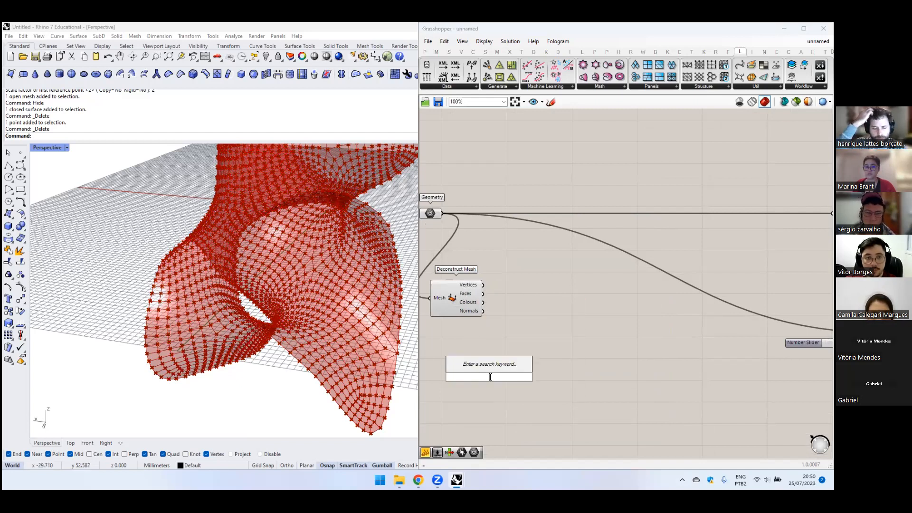
pyautogui.write('cull ')
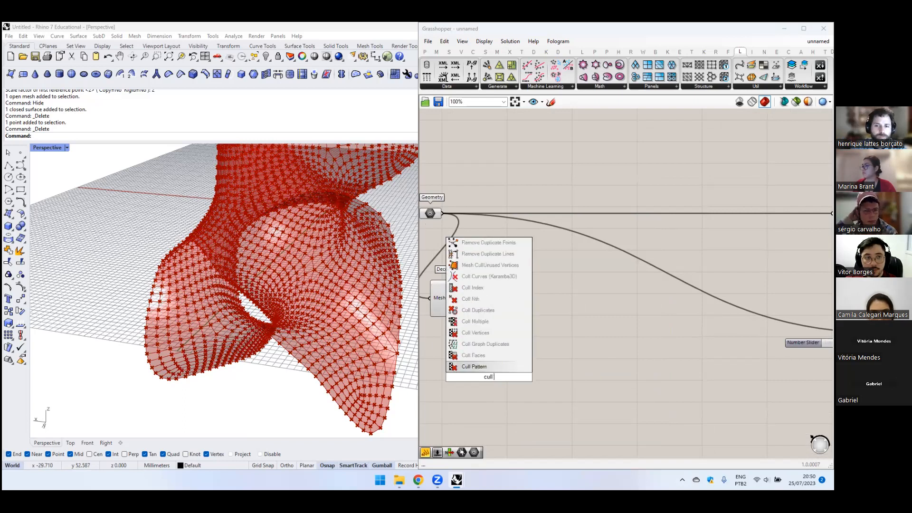
pyautogui.write('duplio')
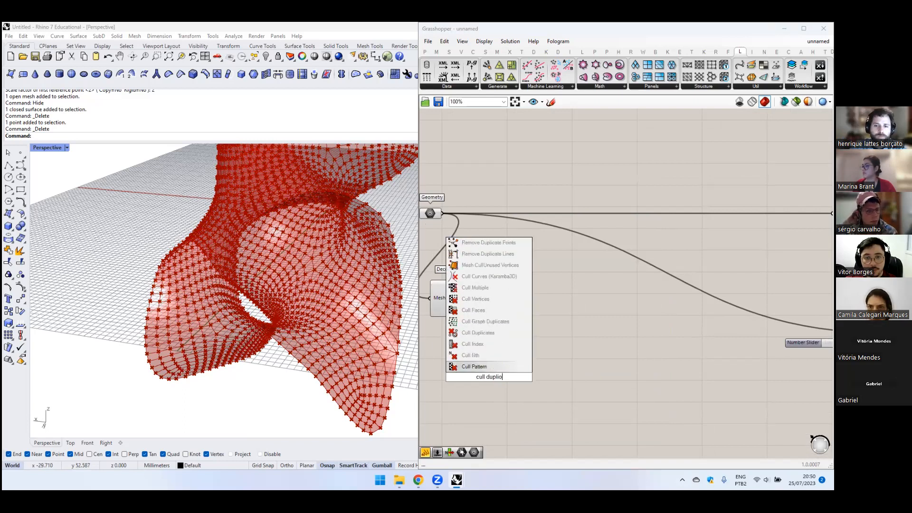
pyautogui.write('cate')
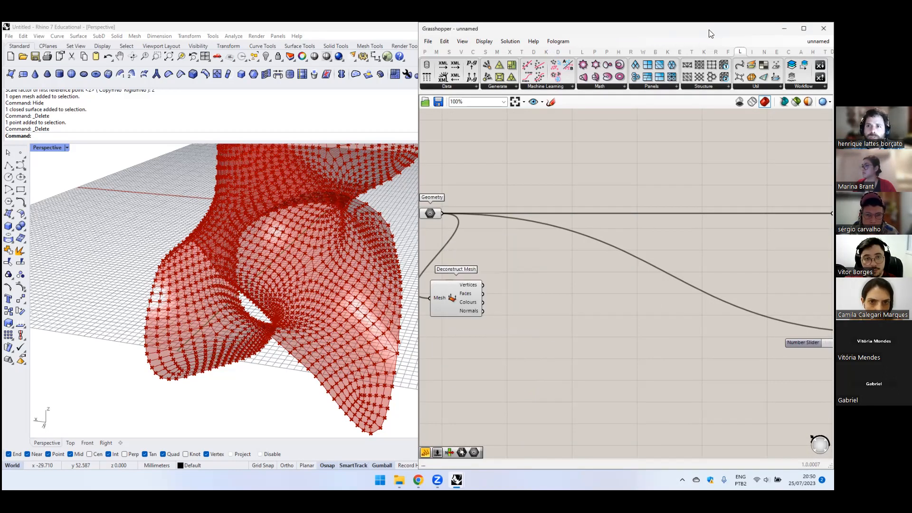
pyautogui.moveTo(711, 33); pyautogui.dragTo(682, 32)
pyautogui.click(674, 51)
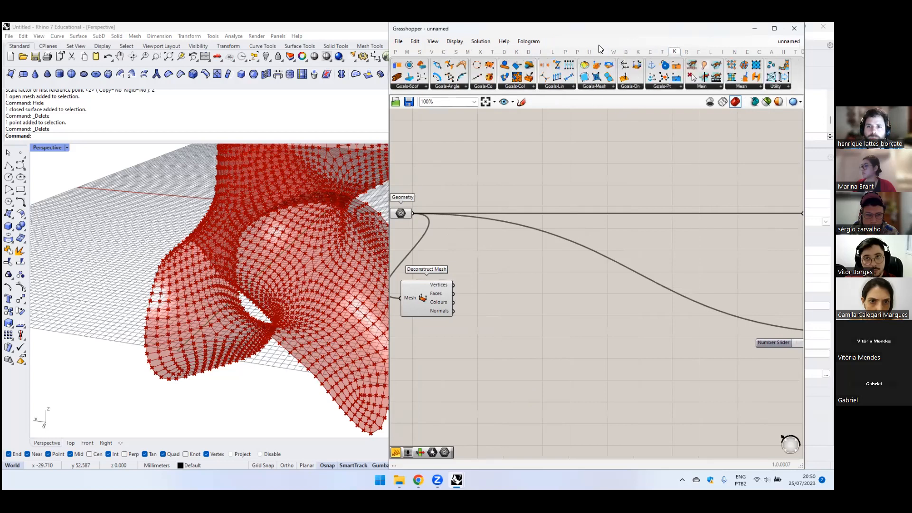
pyautogui.doubleClick(601, 31)
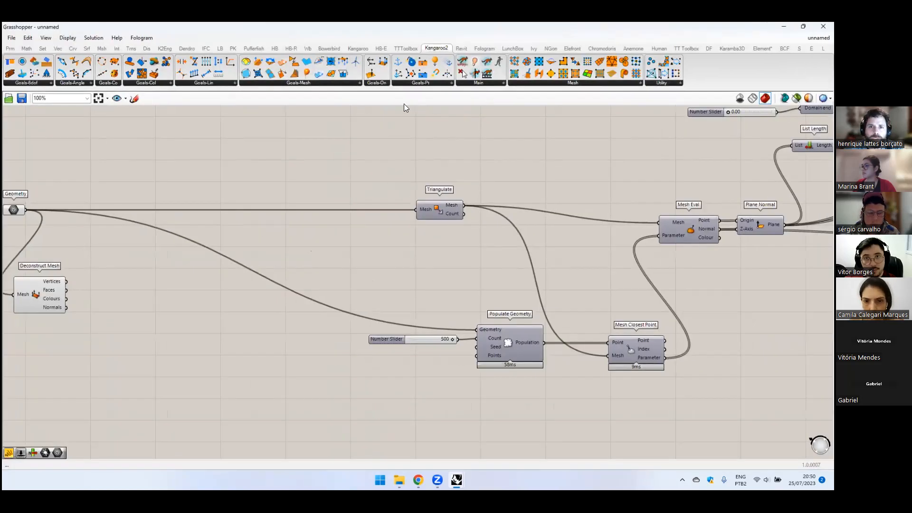
pyautogui.click(557, 83)
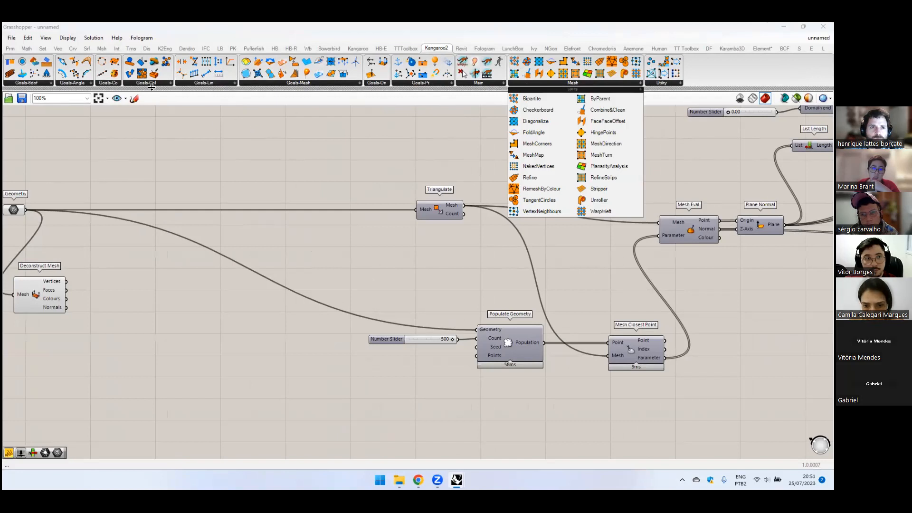
# - Find the removeDuplicatePts component with the search "remove du" and place it beside Deconstruct Mesh
pyautogui.doubleClick(256, 152)
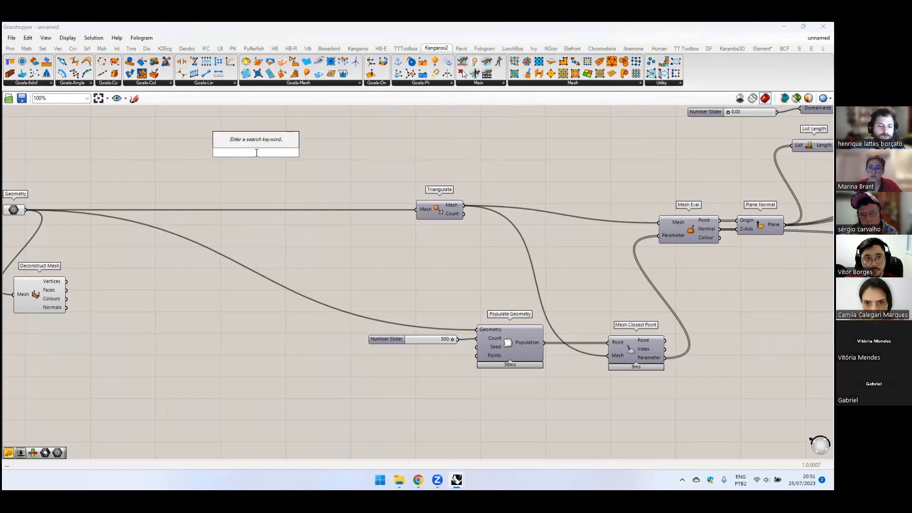
pyautogui.write('cull')
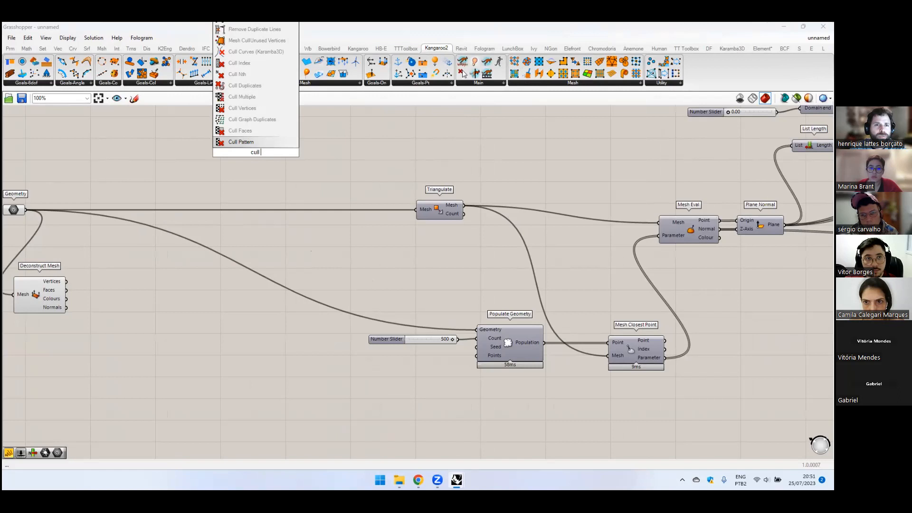
pyautogui.press('BackSpace')
pyautogui.press('BackSpace')
pyautogui.press('BackSpace')
pyautogui.press('BackSpace')
pyautogui.write('duplicate')
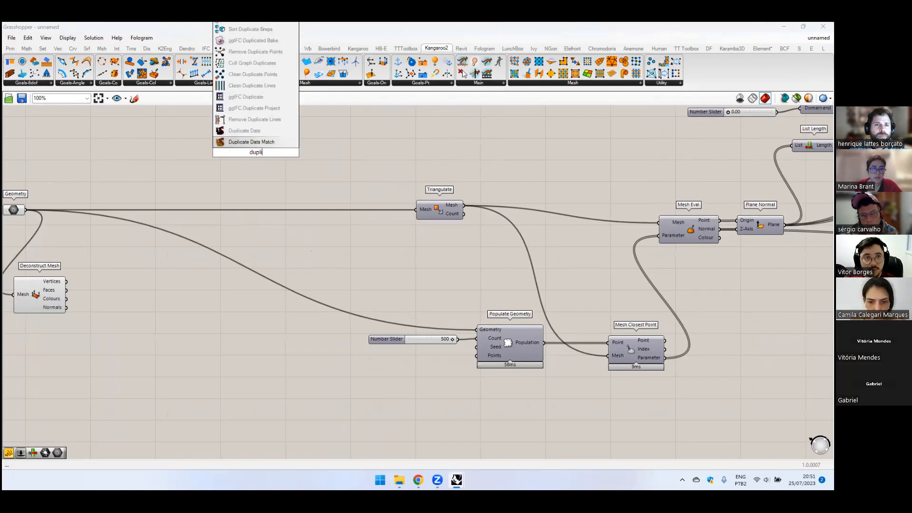
pyautogui.press('BackSpace')
pyautogui.press('BackSpace')
pyautogui.press('BackSpace')
pyautogui.press('BackSpace')
pyautogui.press('BackSpace')
pyautogui.press('BackSpace')
pyautogui.press('BackSpace')
pyautogui.press('BackSpace')
pyautogui.press('BackSpace')
pyautogui.write('remove du')
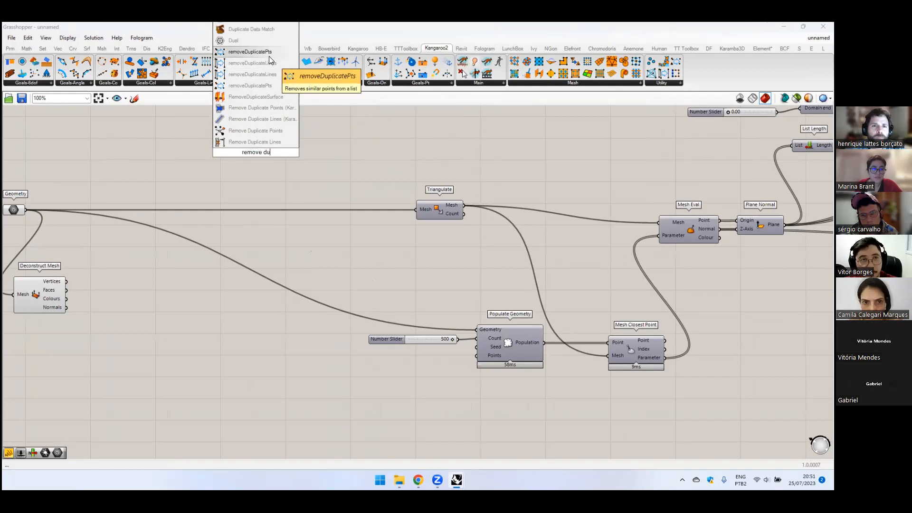
pyautogui.click(263, 86)
pyautogui.moveTo(251, 153); pyautogui.dragTo(142, 316)
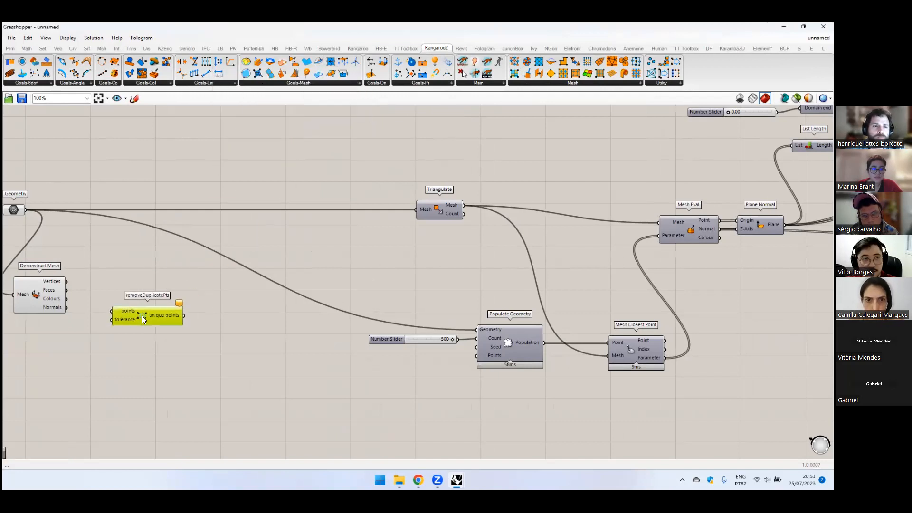
# - Locate removeDuplicatePts in the component library, and connect Deconstruct Mesh's Vertices output to its points input
pyautogui.scroll(3, 141, 316)
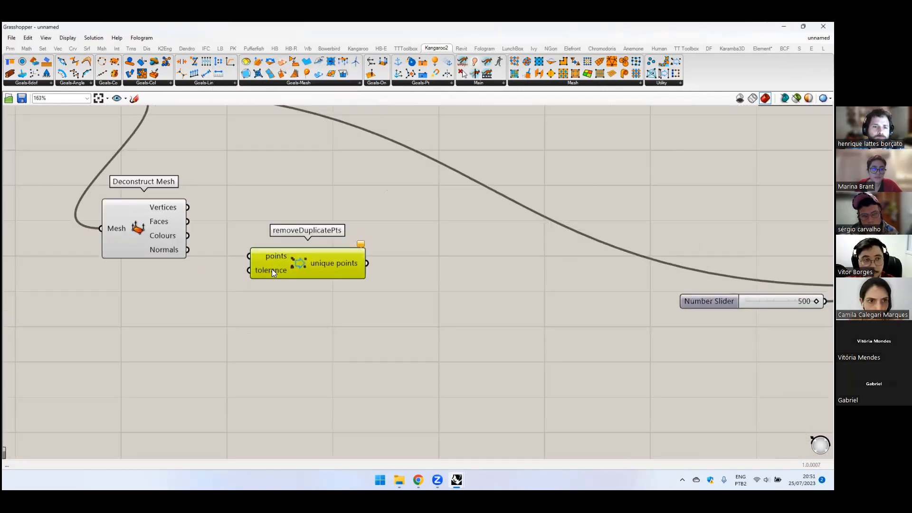
pyautogui.keyDown('ctrl'); pyautogui.keyDown('alt'); pyautogui.click(300, 261); pyautogui.keyUp('alt'); pyautogui.keyUp('ctrl')
pyautogui.moveTo(188, 207); pyautogui.dragTo(250, 209)
pyautogui.scroll(-5, 316, 208)
pyautogui.moveTo(322, 225); pyautogui.dragTo(334, 305, button='right')
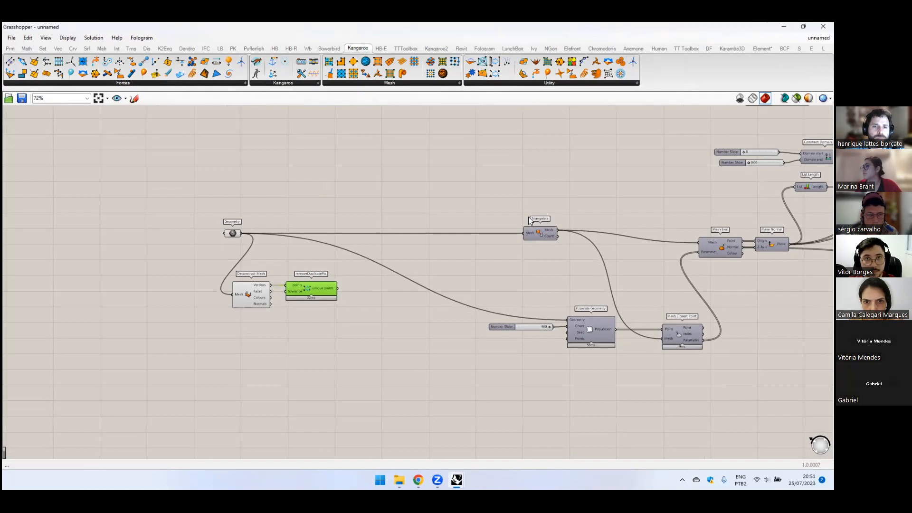
# - Place Grasshopper beside Rhino again and examine the unique points output of removeDuplicatePts
pyautogui.press('super+Right')
pyautogui.moveTo(580, 267); pyautogui.dragTo(440, 259, button='right')
pyautogui.scroll(-1, 589, 328)
pyautogui.click(592, 334)
pyautogui.scroll(3, 578, 298)
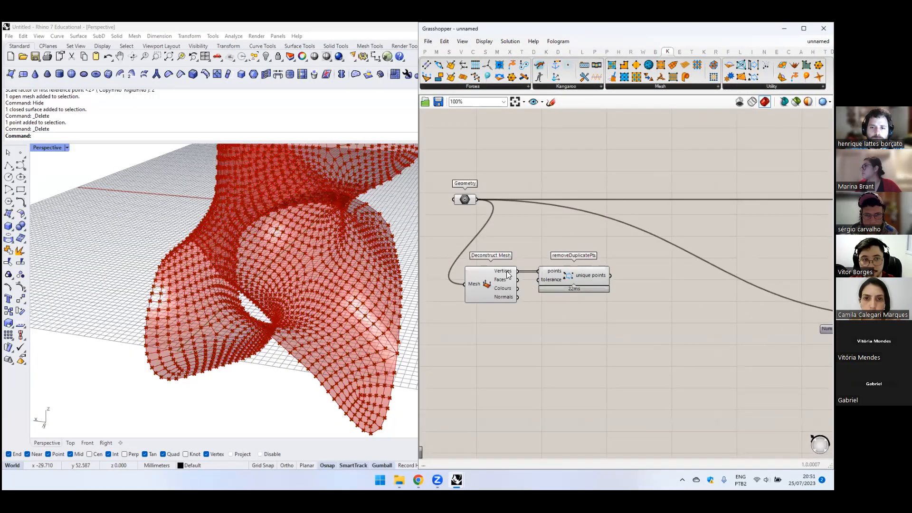
pyautogui.click(598, 275)
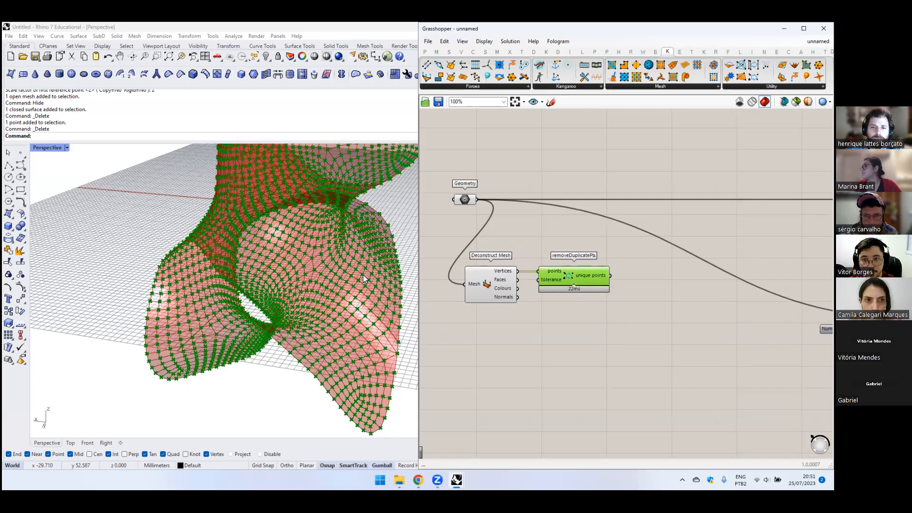
pyautogui.moveTo(584, 289); pyautogui.dragTo(540, 280, button='right')
pyautogui.moveTo(539, 277)
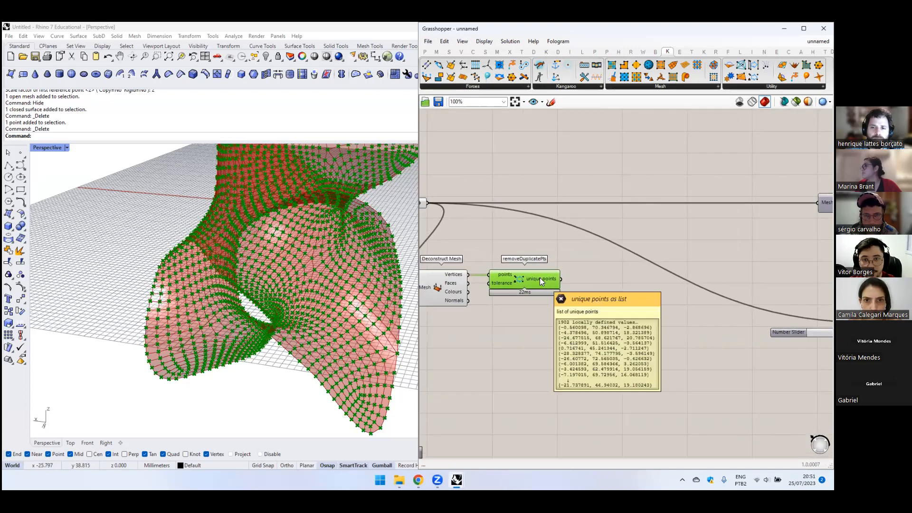
pyautogui.scroll(-3, 575, 271)
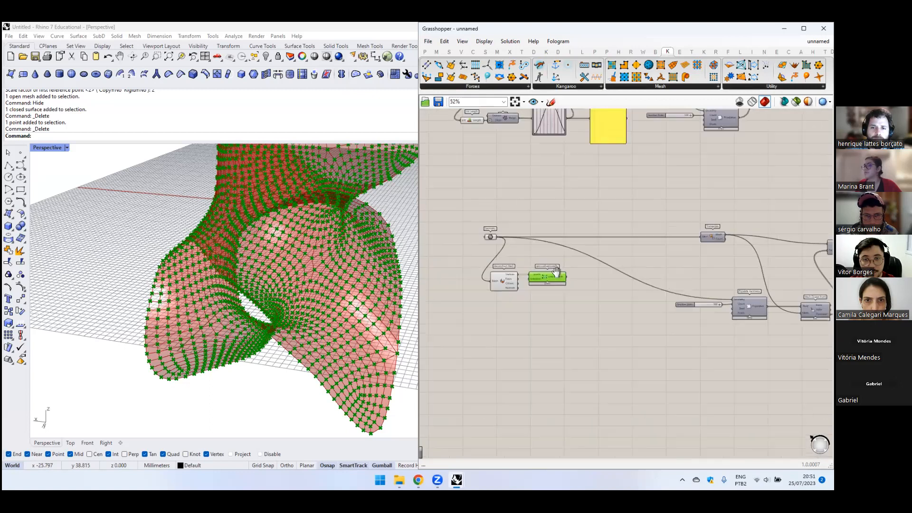
# - Duplicate the Triangulate, Mesh Eval and Mesh Closest Point components and place the copies beside removeDuplicatePts
pyautogui.moveTo(702, 268); pyautogui.dragTo(628, 272, button='right')
pyautogui.scroll(1, 628, 272)
pyautogui.moveTo(613, 327); pyautogui.dragTo(531, 317, button='right')
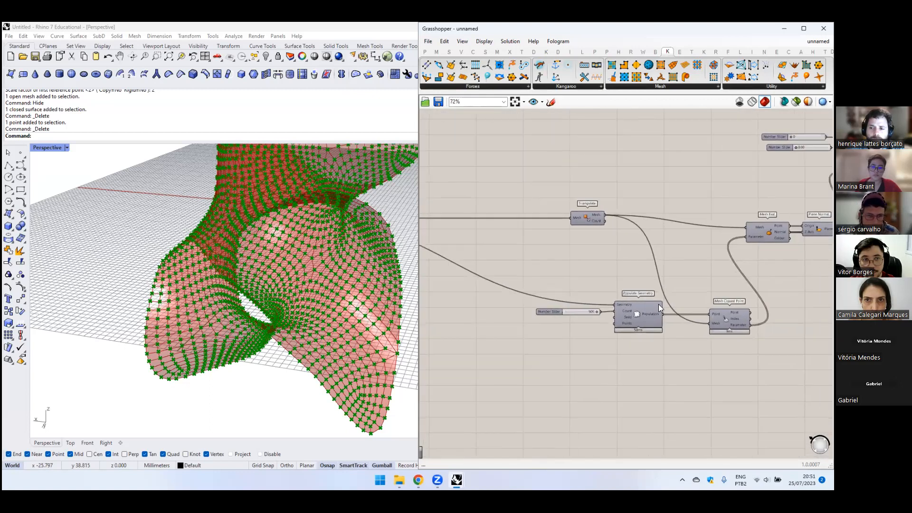
pyautogui.moveTo(717, 297); pyautogui.dragTo(650, 293, button='right')
pyautogui.click(660, 308)
pyautogui.keyDown('shift'); pyautogui.click(700, 227); pyautogui.keyUp('shift')
pyautogui.keyDown('shift'); pyautogui.click(516, 208); pyautogui.keyUp('shift')
pyautogui.scroll(-3, 525, 229)
pyautogui.moveTo(548, 227); pyautogui.dragTo(638, 180, button='right')
pyautogui.hotkey('ctrl', 'c')
pyautogui.hotkey('ctrl', 'v')
pyautogui.moveTo(612, 178); pyautogui.dragTo(478, 239)
pyautogui.scroll(4, 492, 219)
pyautogui.click(519, 219)
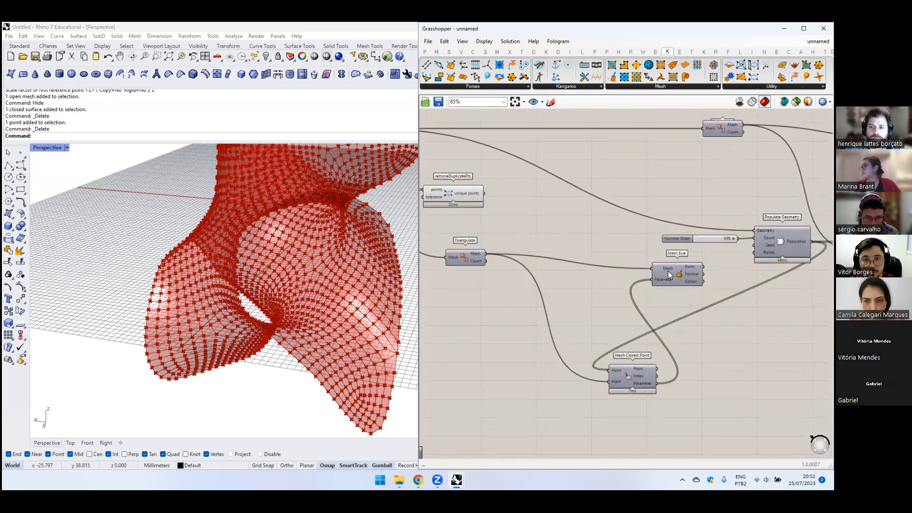
# - Connect removeDuplicatePts' unique points to the copied Mesh Closest Point's Point input and arrange the copied components around it
pyautogui.moveTo(667, 271); pyautogui.dragTo(674, 263)
pyautogui.moveTo(628, 376); pyautogui.dragTo(575, 304)
pyautogui.moveTo(485, 189); pyautogui.dragTo(516, 212)
pyautogui.moveTo(548, 283); pyautogui.dragTo(557, 297)
pyautogui.moveTo(676, 275); pyautogui.dragTo(649, 274)
pyautogui.press('space')
pyautogui.click(667, 247)
pyautogui.moveTo(577, 325); pyautogui.dragTo(476, 209)
pyautogui.scroll(-2, 576, 301)
pyautogui.moveTo(576, 302); pyautogui.dragTo(542, 350)
pyautogui.click(641, 291)
pyautogui.moveTo(639, 279); pyautogui.dragTo(639, 335)
# - Place the copied Mesh Eval beside the original and feed its Point and Normal outputs to the downstream Plane Normal chain
pyautogui.moveTo(769, 274); pyautogui.dragTo(640, 295, button='right')
pyautogui.moveTo(521, 350); pyautogui.dragTo(697, 190)
pyautogui.scroll(2, 698, 190)
pyautogui.moveTo(712, 215); pyautogui.dragTo(593, 261, button='right')
pyautogui.moveTo(624, 235); pyautogui.dragTo(599, 243)
pyautogui.moveTo(624, 209); pyautogui.dragTo(580, 250)
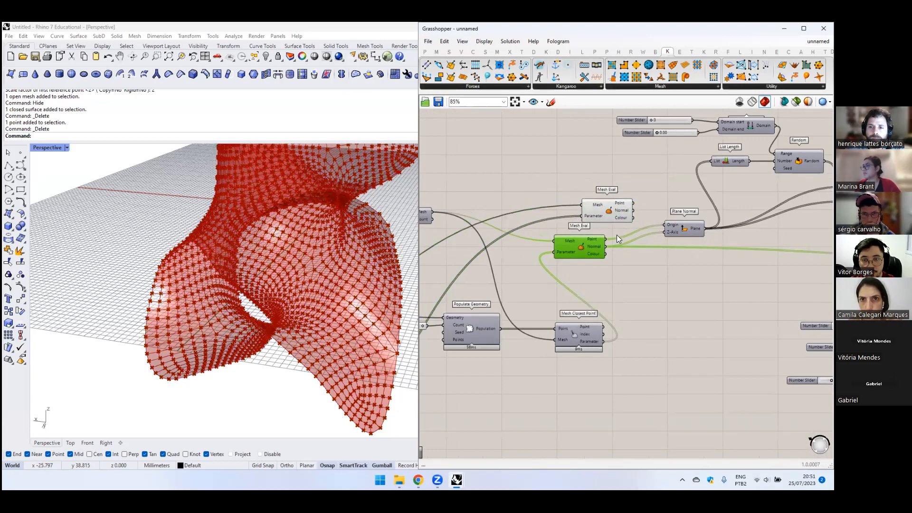
pyautogui.moveTo(625, 226); pyautogui.dragTo(633, 210)
pyautogui.click(625, 255)
# - Turn on the preview of the gradient-coloured bars at the end of the definition and view the whole model
pyautogui.scroll(-3, 637, 279)
pyautogui.moveTo(637, 280); pyautogui.dragTo(442, 227, button='right')
pyautogui.click(667, 219)
pyautogui.middleClick(672, 215)
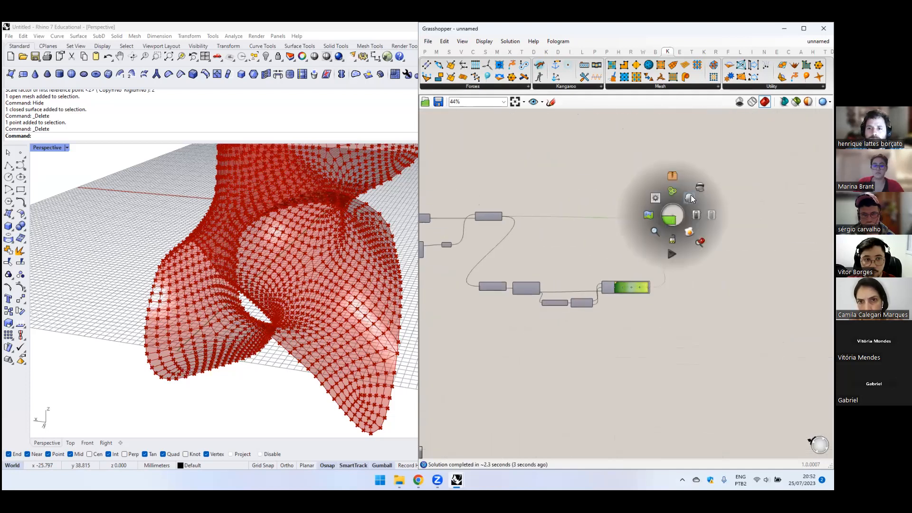
pyautogui.moveTo(209, 266); pyautogui.dragTo(494, 230, button='right')
# - Add a Quad Remesh Settings component below the Geometry parameter, using the search "quad se"
pyautogui.scroll(-2, 493, 230)
pyautogui.moveTo(437, 216); pyautogui.dragTo(546, 228, button='right')
pyautogui.scroll(5, 432, 234)
pyautogui.click(424, 236)
pyautogui.scroll(-3, 551, 223)
pyautogui.moveTo(474, 238); pyautogui.dragTo(530, 250, button='right')
pyautogui.scroll(-2, 659, 293)
pyautogui.scroll(6, 486, 295)
pyautogui.doubleClick(459, 288)
pyautogui.write('quad s')
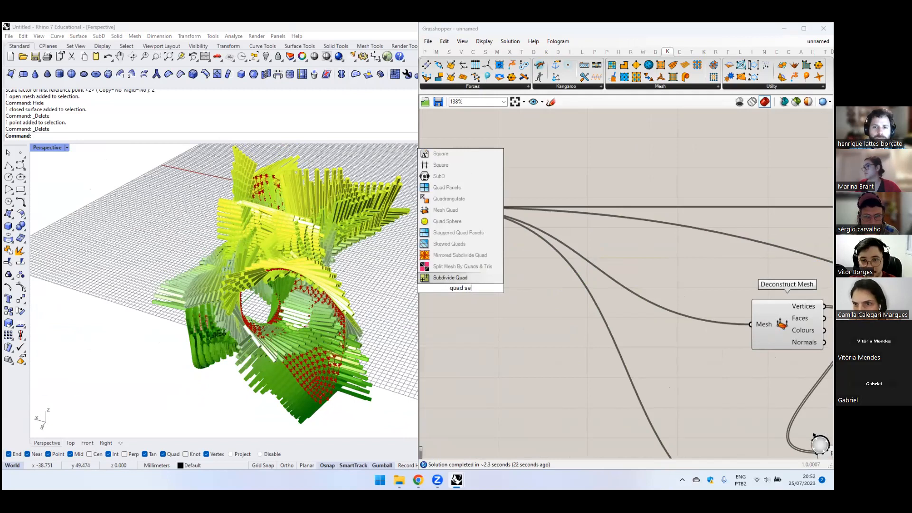
pyautogui.write('e')
pyautogui.click(465, 275)
pyautogui.scroll(-4, 470, 270)
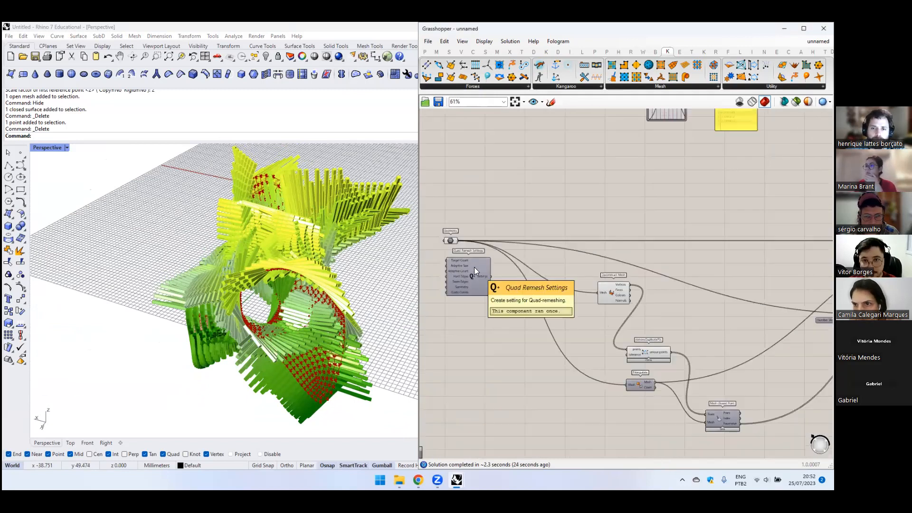
# - Turn off the preview of the mesh definition's components, including the final bars
pyautogui.scroll(-6, 618, 199)
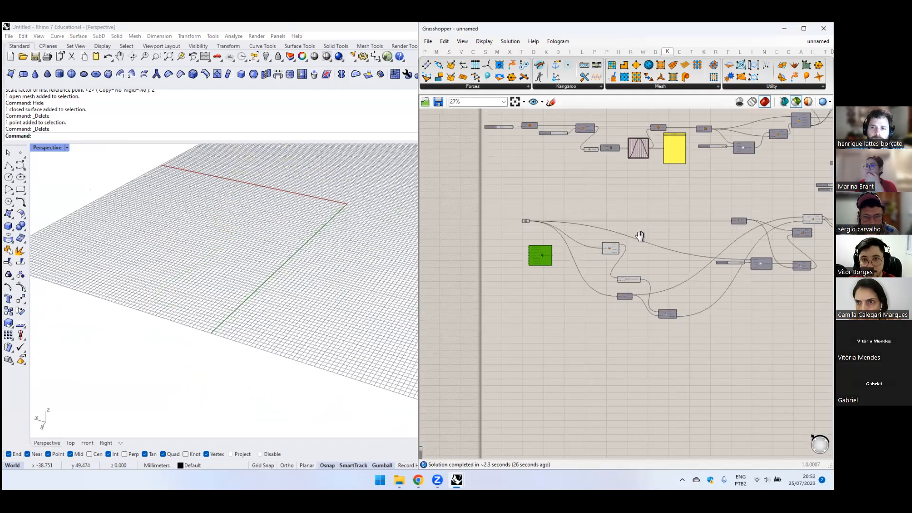
pyautogui.moveTo(529, 201); pyautogui.dragTo(831, 289)
pyautogui.middleClick(694, 229)
pyautogui.click(711, 216)
pyautogui.click(712, 306)
pyautogui.moveTo(712, 306); pyautogui.dragTo(631, 296, button='right')
pyautogui.moveTo(697, 278); pyautogui.dragTo(770, 217)
pyautogui.middleClick(749, 225)
pyautogui.click(767, 211)
pyautogui.moveTo(501, 273); pyautogui.dragTo(507, 275, button='right')
pyautogui.click(507, 274)
# - Move the Geometry parameter and Quad Remesh Settings away from the rest of the definition to make room between them
pyautogui.moveTo(425, 203); pyautogui.dragTo(497, 202, button='right')
pyautogui.scroll(8, 494, 211)
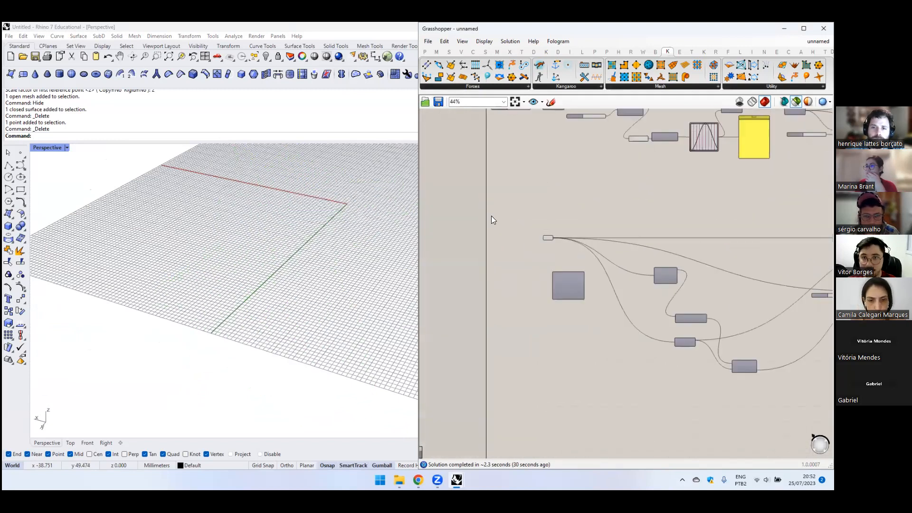
pyautogui.moveTo(585, 250); pyautogui.dragTo(510, 222)
pyautogui.moveTo(589, 320); pyautogui.dragTo(482, 339)
pyautogui.doubleClick(595, 301)
pyautogui.write('quad m')
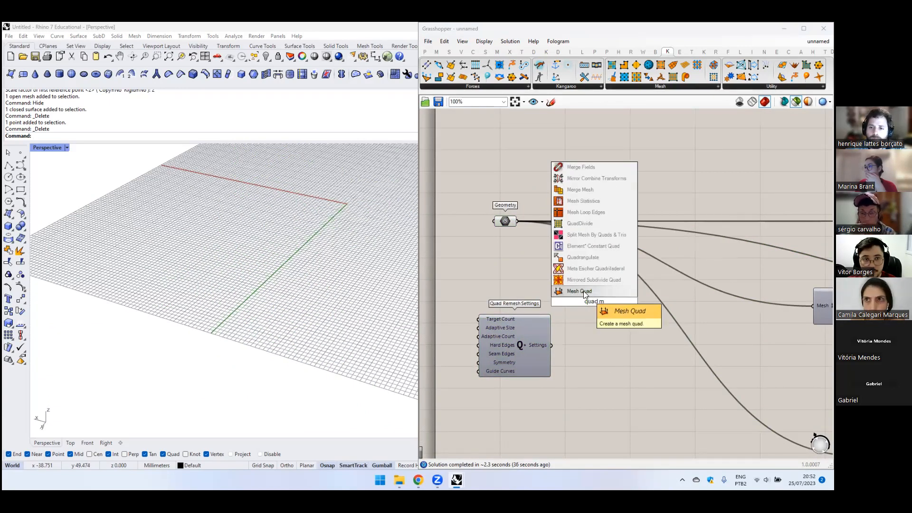
pyautogui.click(671, 167)
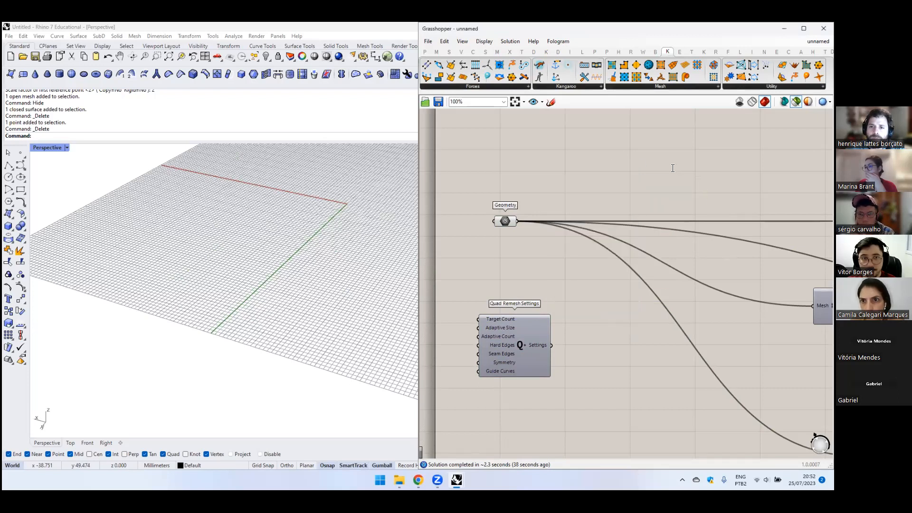
pyautogui.click(517, 337)
pyautogui.click(600, 344)
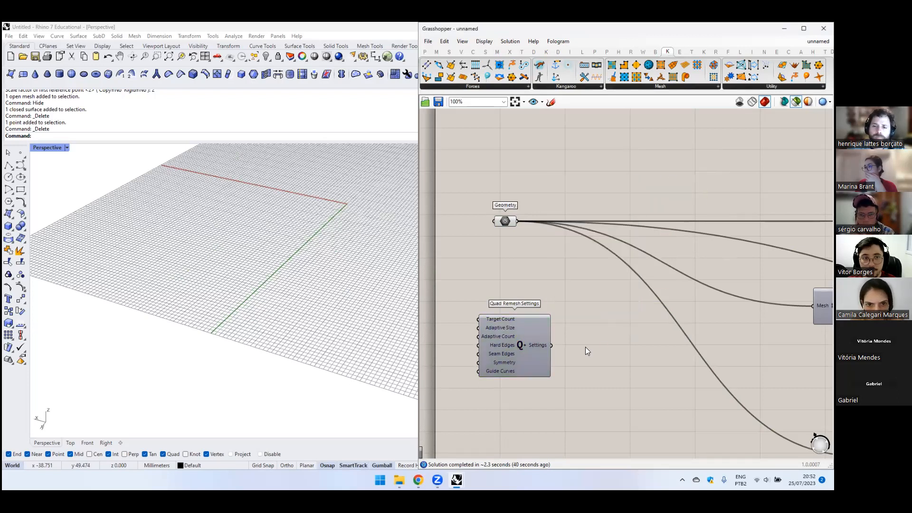
# - Add a Quad Remesh component with the search "quad re" and place it between Geometry and Quad Remesh Settings
pyautogui.doubleClick(580, 332)
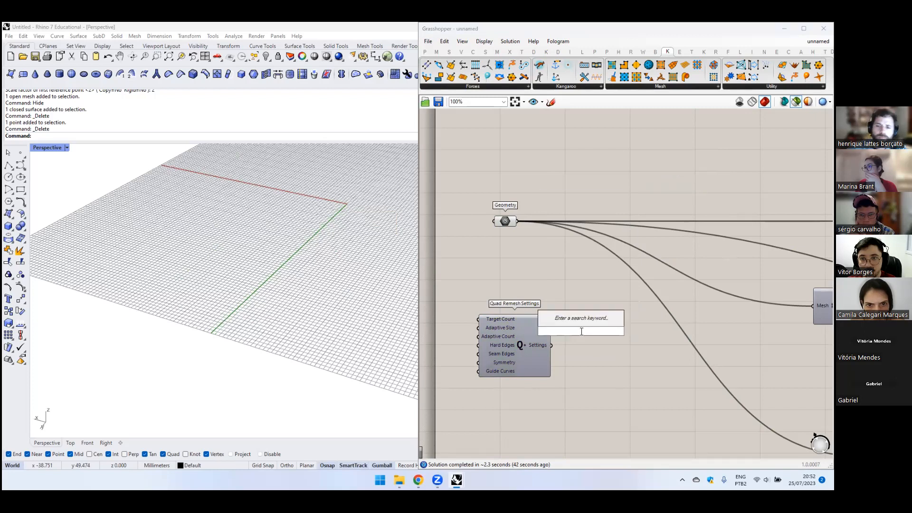
pyautogui.write('quad re')
pyautogui.press('Return')
pyautogui.moveTo(581, 331); pyautogui.dragTo(579, 278)
pyautogui.click(507, 223)
pyautogui.click(525, 237)
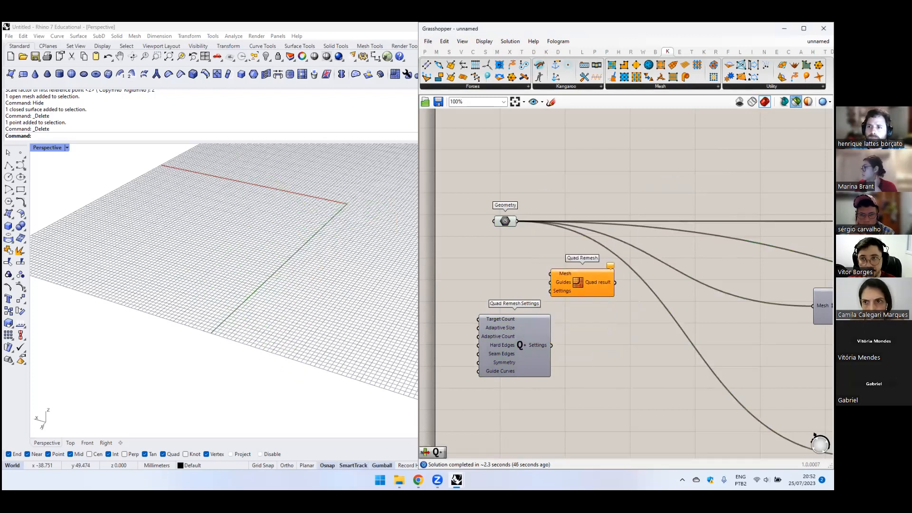
# - Stop limiting the preview to selected objects, and connect Geometry and Quad Remesh Settings to Quad Remesh's Mesh and Settings inputs
pyautogui.click(796, 101)
pyautogui.moveTo(517, 222); pyautogui.dragTo(553, 273)
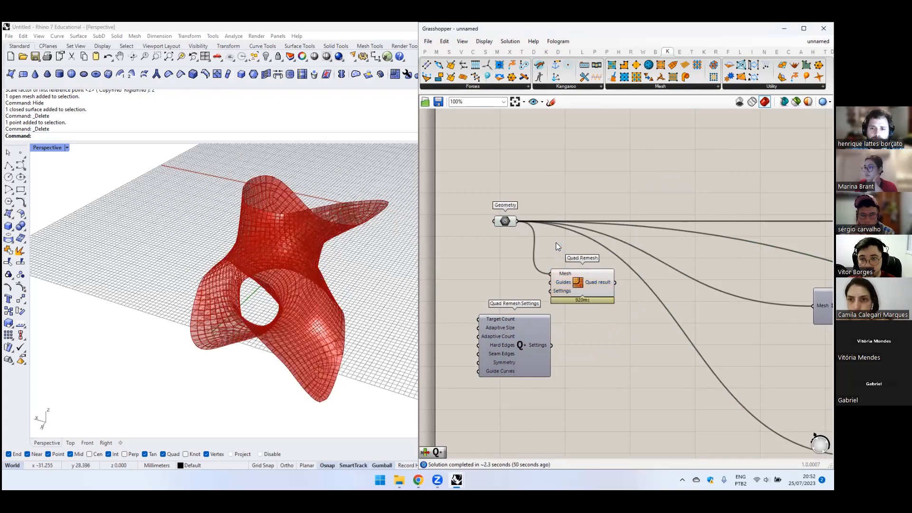
pyautogui.moveTo(547, 350); pyautogui.dragTo(566, 288)
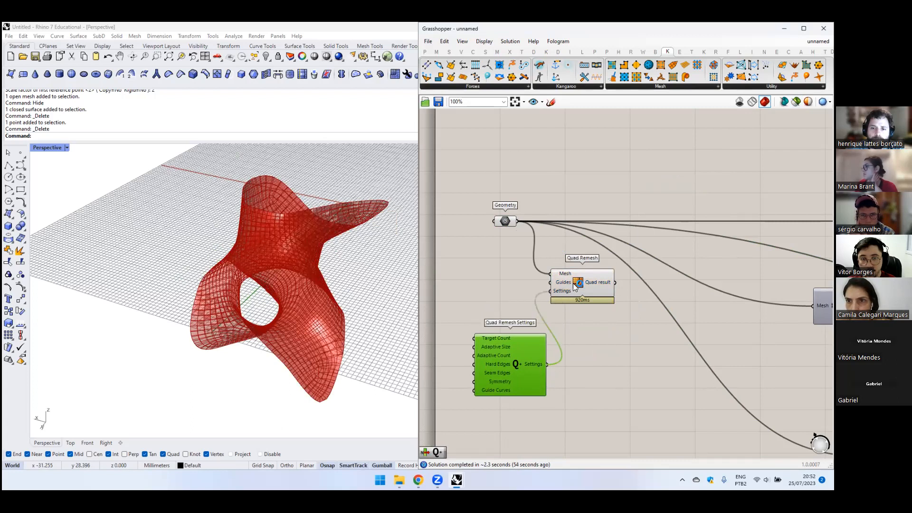
pyautogui.click(506, 222)
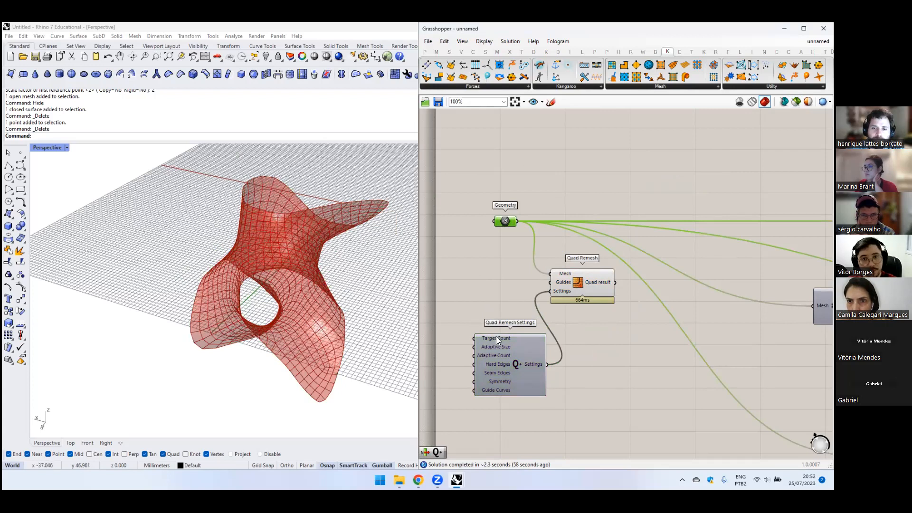
# - Create a number slider set to 500 for the Target Count input of Quad Remesh Settings
pyautogui.doubleClick(465, 297)
pyautogui.write('500')
pyautogui.press('Return')
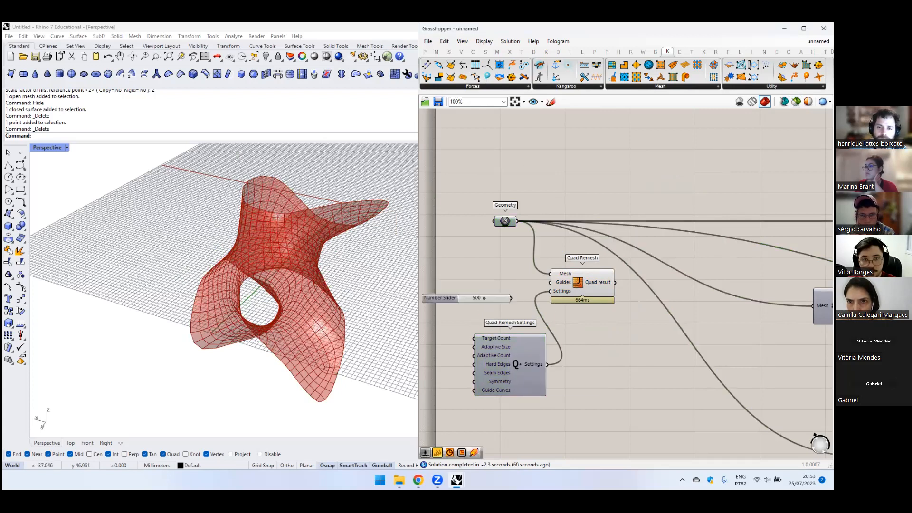
pyautogui.scroll(-2, 467, 298)
pyautogui.moveTo(467, 298); pyautogui.dragTo(428, 325)
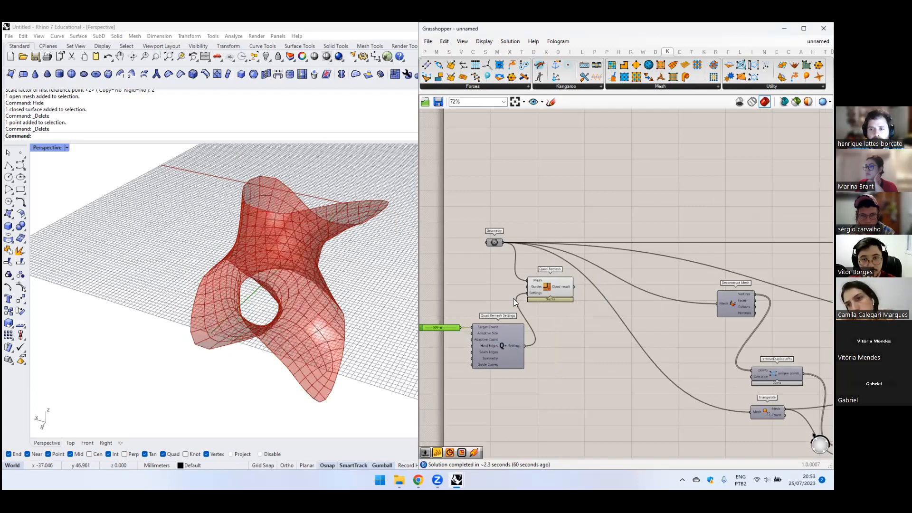
# - Move the number slider and Quad Remesh Settings together to line up in front of Quad Remesh
pyautogui.scroll(-3, 506, 242)
pyautogui.moveTo(510, 282); pyautogui.dragTo(582, 277, button='right')
pyautogui.scroll(6, 540, 292)
pyautogui.moveTo(548, 255); pyautogui.dragTo(449, 321)
pyautogui.scroll(-1, 533, 294)
pyautogui.moveTo(533, 292); pyautogui.dragTo(512, 207)
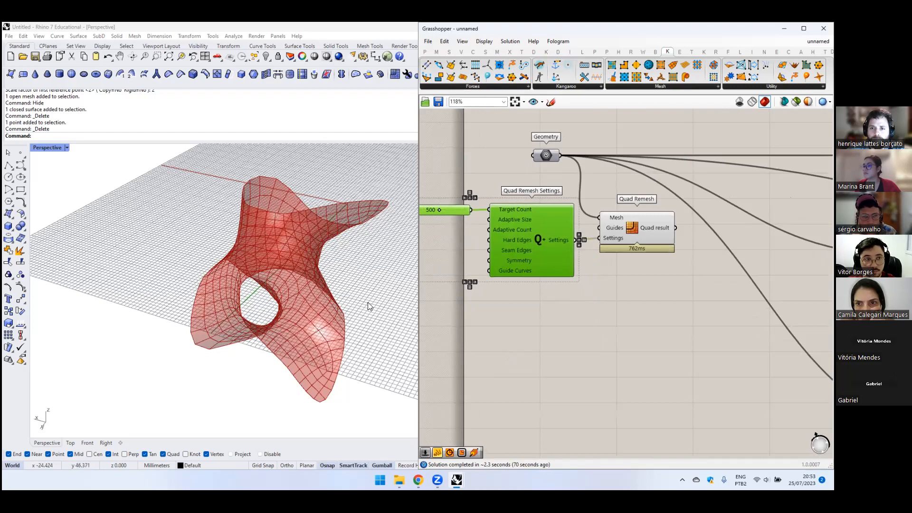
pyautogui.click(637, 292)
# - Move the Mesh Closest Point fed by the unique points next to the original Triangulate and Populate Geometry components
pyautogui.scroll(-3, 637, 292)
pyautogui.moveTo(753, 291); pyautogui.dragTo(589, 274, button='right')
pyautogui.scroll(-3, 590, 276)
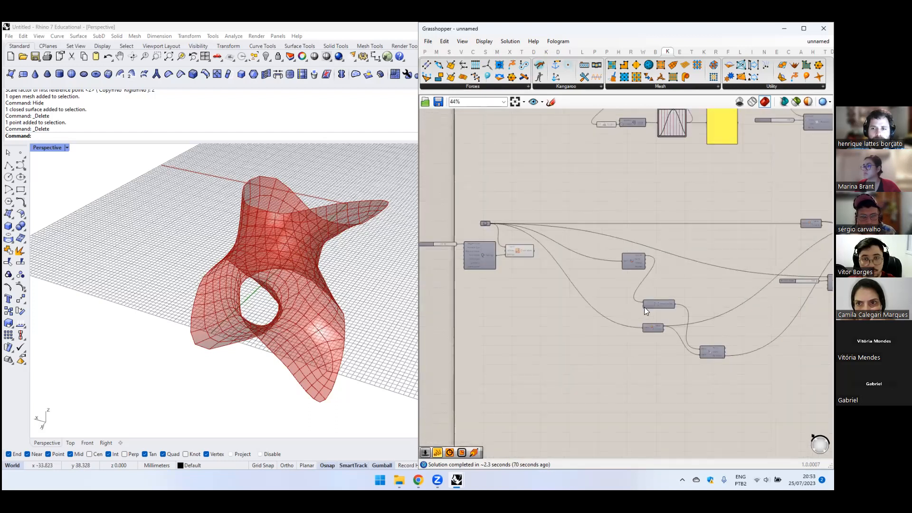
pyautogui.scroll(4, 678, 307)
pyautogui.moveTo(678, 307); pyautogui.dragTo(598, 305, button='right')
pyautogui.moveTo(662, 392); pyautogui.dragTo(727, 308)
pyautogui.moveTo(760, 304); pyautogui.dragTo(575, 316, button='right')
pyautogui.scroll(-3, 567, 318)
pyautogui.moveTo(556, 320); pyautogui.dragTo(603, 253)
pyautogui.scroll(3, 612, 232)
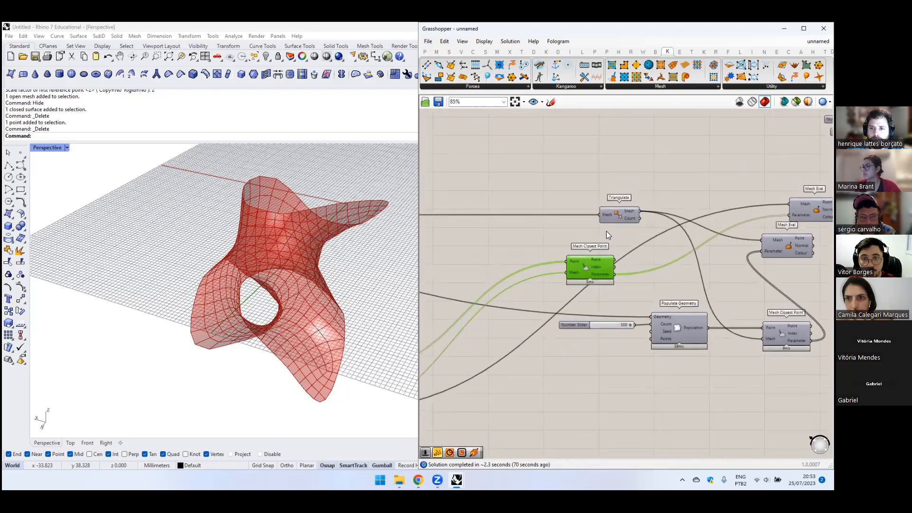
# - Delete the original Mesh Eval, Mesh Closest Point, Populate Geometry with its number slider, and Triangulate
pyautogui.moveTo(606, 232); pyautogui.dragTo(513, 226, button='right')
pyautogui.moveTo(689, 243); pyautogui.dragTo(748, 299)
pyautogui.press('Delete')
pyautogui.click(697, 325)
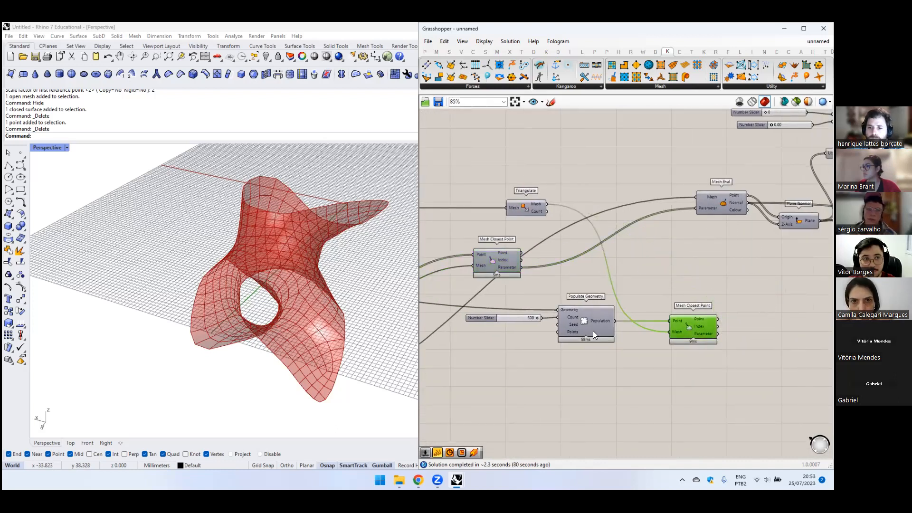
pyautogui.press('Delete')
pyautogui.moveTo(588, 313); pyautogui.dragTo(579, 309)
pyautogui.press('Delete')
pyautogui.moveTo(628, 273); pyautogui.dragTo(528, 339)
pyautogui.press('Delete')
pyautogui.click(536, 208)
pyautogui.press('Delete')
# - Move Deconstruct Mesh, removeDuplicatePts and the remaining Triangulate closer to Mesh Closest Point
pyautogui.scroll(-1, 536, 208)
pyautogui.moveTo(507, 257); pyautogui.dragTo(677, 283, button='right')
pyautogui.scroll(-3, 677, 282)
pyautogui.scroll(3, 541, 326)
pyautogui.moveTo(465, 319); pyautogui.dragTo(601, 390)
pyautogui.moveTo(532, 337); pyautogui.dragTo(617, 258)
pyautogui.click(551, 258)
pyautogui.moveTo(486, 260); pyautogui.dragTo(548, 254)
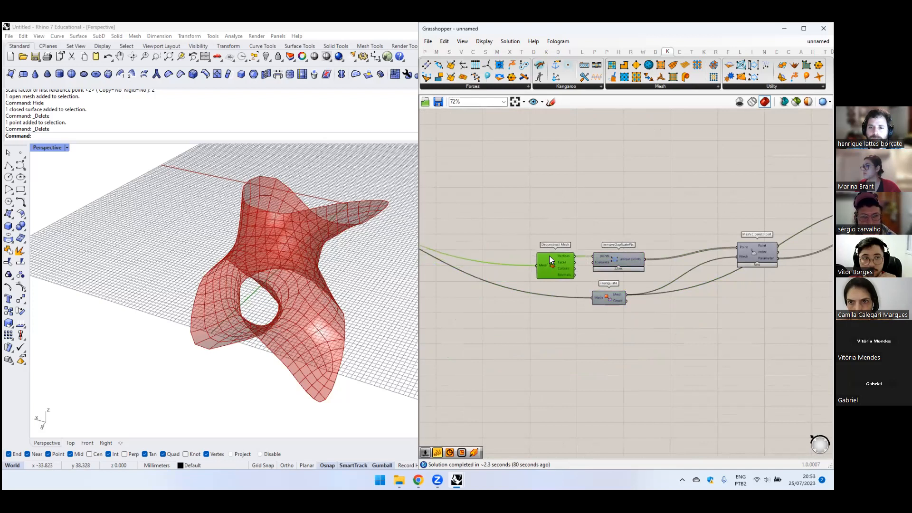
# - Move the Geometry parameter and the Quad Remesh components together closer to Deconstruct Mesh
pyautogui.scroll(-3, 504, 246)
pyautogui.moveTo(503, 246); pyautogui.dragTo(656, 250, button='right')
pyautogui.moveTo(421, 206); pyautogui.dragTo(558, 285)
pyautogui.moveTo(530, 252); pyautogui.dragTo(605, 280)
pyautogui.click(659, 320)
# - Line up Deconstruct Mesh with removeDuplicatePts and place Triangulate directly beneath removeDuplicatePts
pyautogui.moveTo(659, 320); pyautogui.dragTo(561, 319, button='right')
pyautogui.scroll(4, 558, 266)
pyautogui.moveTo(558, 264); pyautogui.dragTo(537, 223)
pyautogui.moveTo(638, 261); pyautogui.dragTo(647, 220)
pyautogui.moveTo(619, 306); pyautogui.dragTo(636, 267)
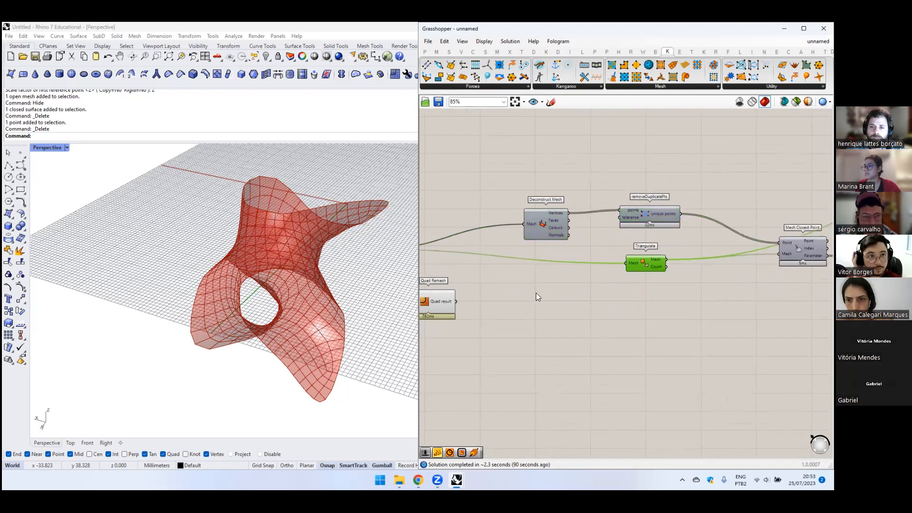
# - Examine the inputs of Quad Remesh Settings, such as Adaptive Size, Adaptive Count and Hard Edges
pyautogui.moveTo(580, 290); pyautogui.dragTo(777, 306, button='right')
pyautogui.scroll(2, 563, 330)
pyautogui.moveTo(564, 330); pyautogui.dragTo(602, 312, button='right')
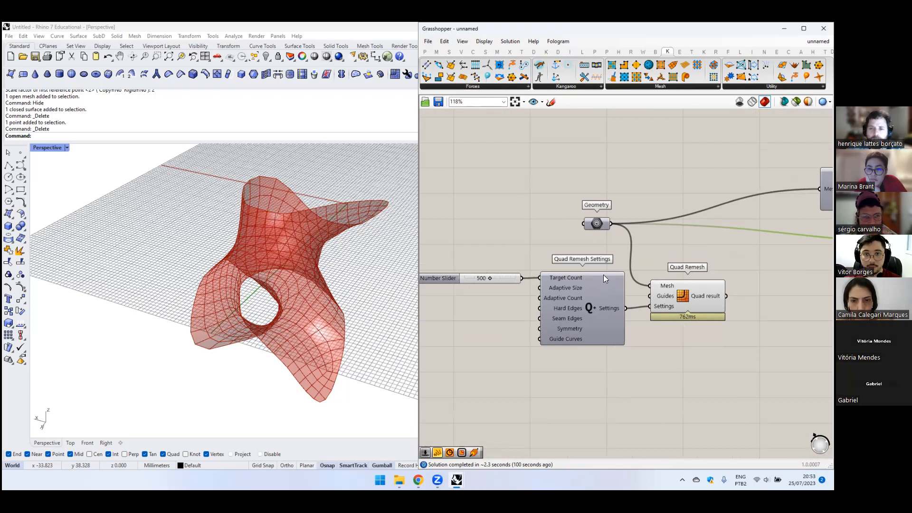
pyautogui.scroll(-2, 604, 302)
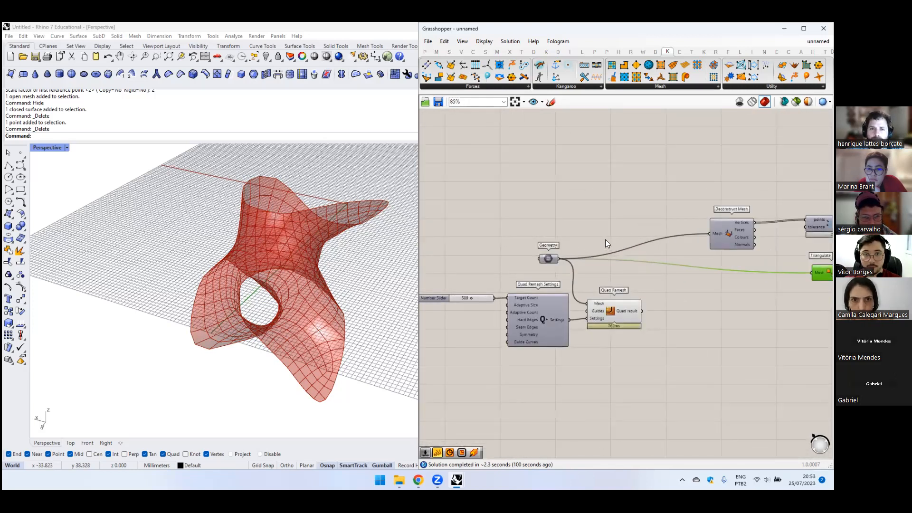
pyautogui.scroll(-3, 605, 240)
pyautogui.scroll(4, 678, 275)
pyautogui.moveTo(447, 297); pyautogui.dragTo(527, 287, button='right')
pyautogui.scroll(2, 526, 287)
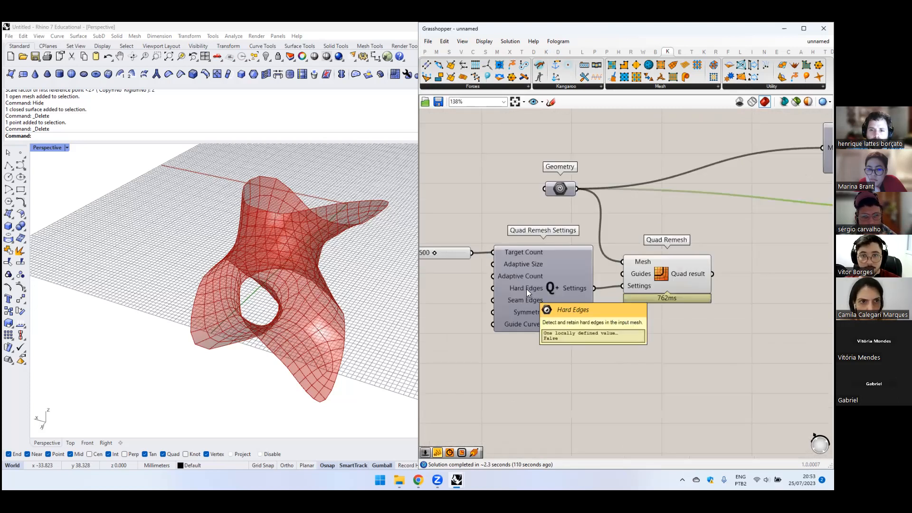
pyautogui.moveTo(526, 289); pyautogui.dragTo(573, 289, button='right')
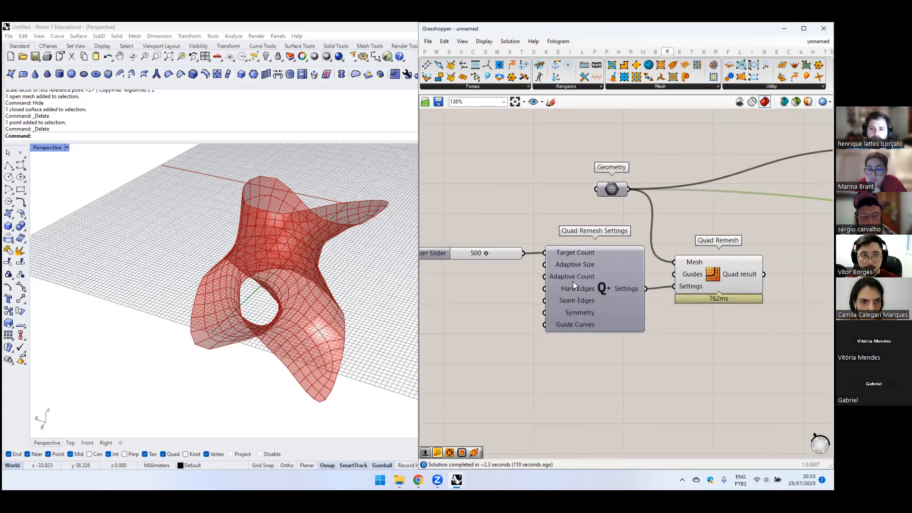
pyautogui.moveTo(632, 375)
pyautogui.click(689, 385)
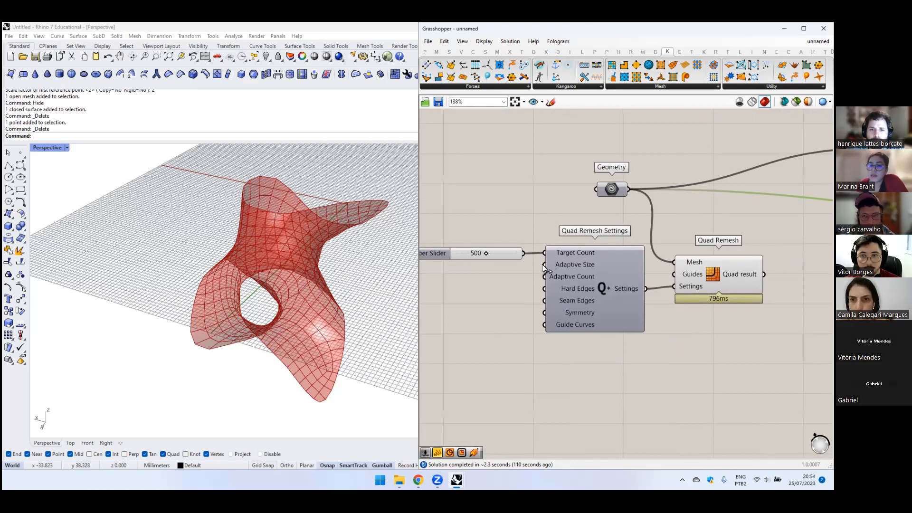
pyautogui.moveTo(572, 287)
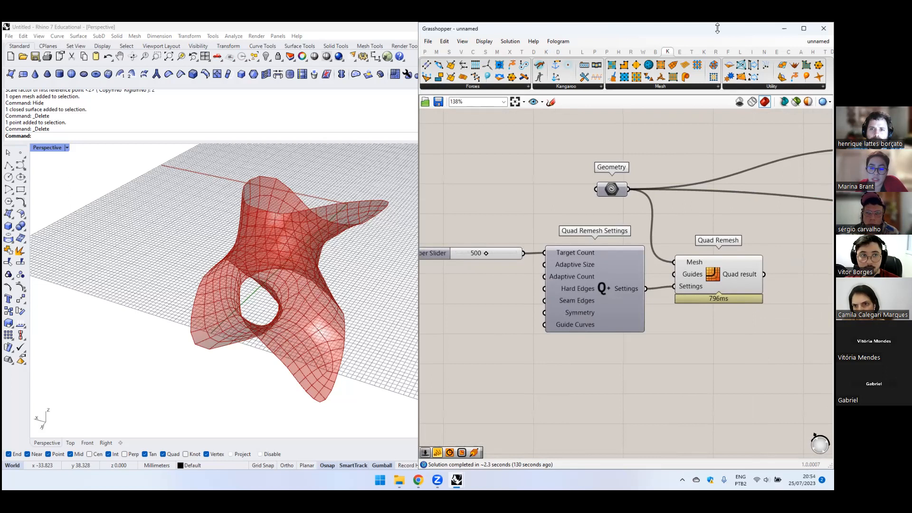
# - Switch to the Rhino window containing DF23_Minimal Surfaces.3dm
pyautogui.scroll(-3, 550, 211)
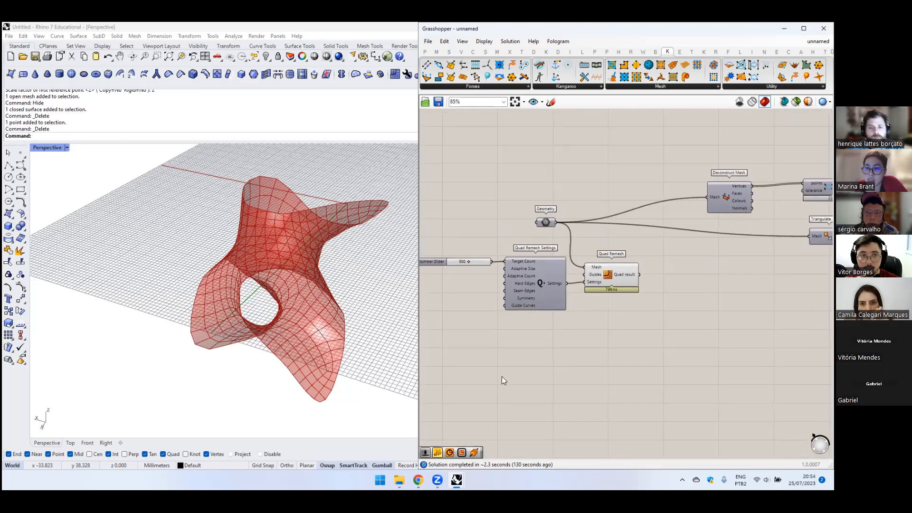
pyautogui.moveTo(457, 480)
pyautogui.click(547, 415)
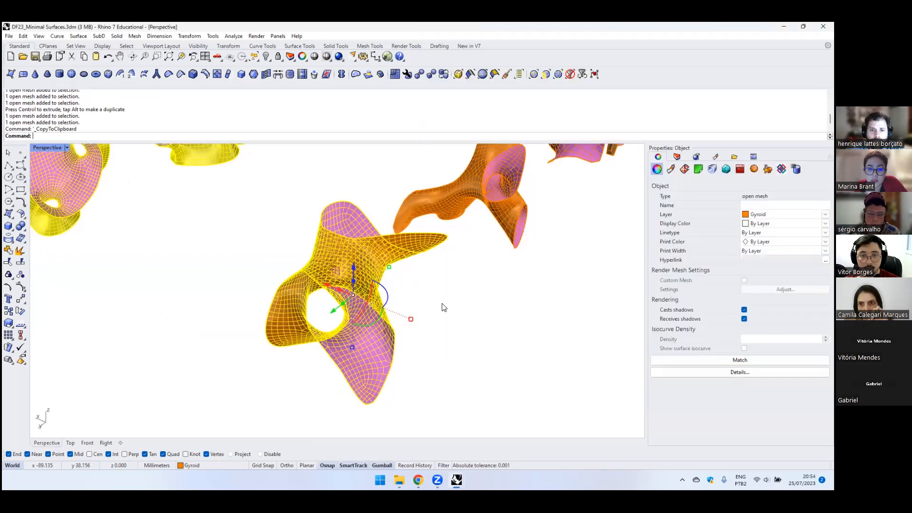
pyautogui.write('QuadrangulateMesh')
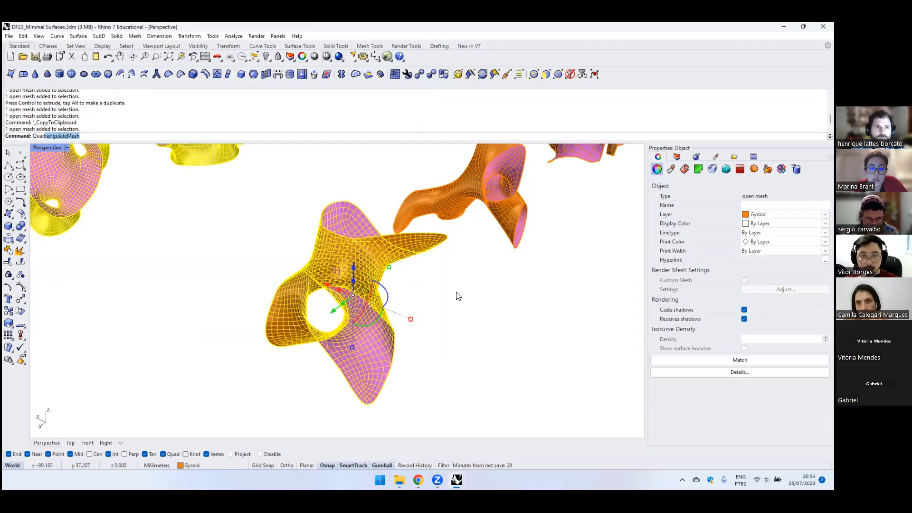
pyautogui.press('Return')
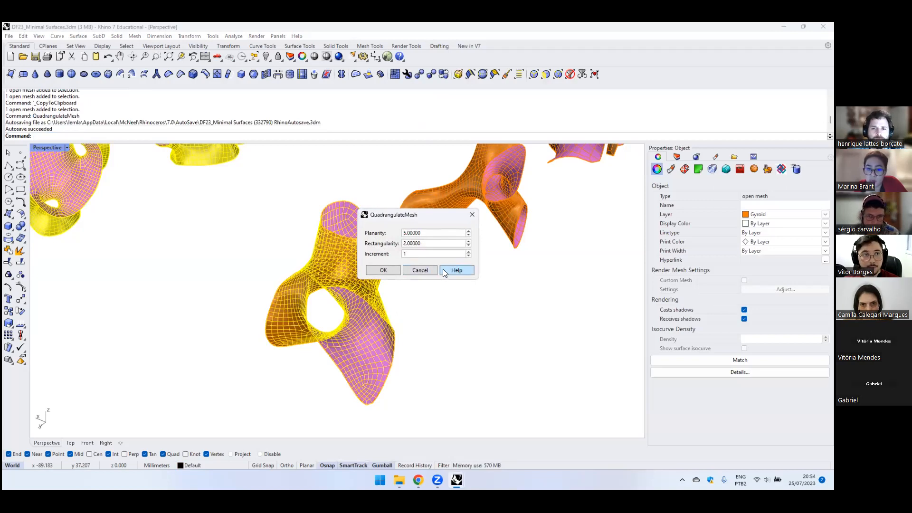
pyautogui.click(421, 270)
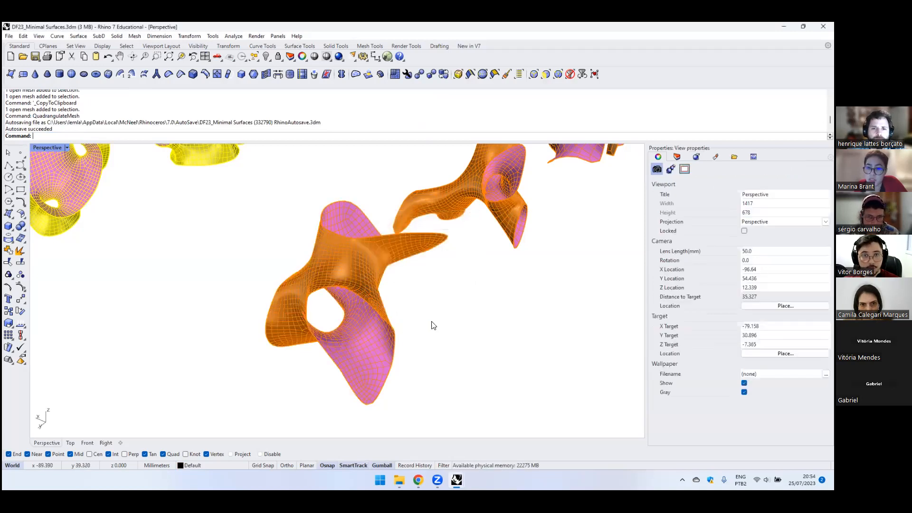
# - Zoom in on the orange Gyroid mesh beside the other copies and orbit around it
pyautogui.click(342, 295)
pyautogui.moveTo(424, 300); pyautogui.dragTo(486, 278, button='right')
pyautogui.write('z')
pyautogui.press('Return')
pyautogui.write('s')
pyautogui.press('Return')
pyautogui.click(423, 265)
pyautogui.moveTo(424, 264); pyautogui.dragTo(352, 279, button='right')
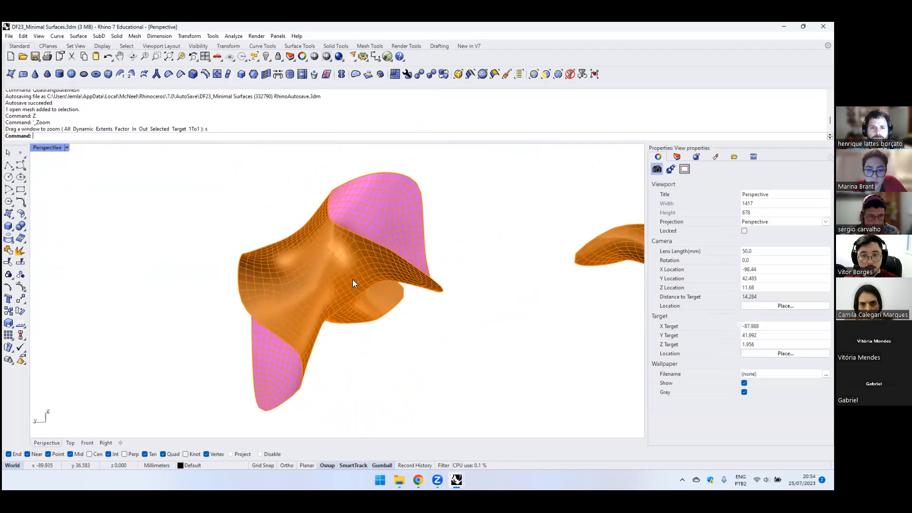
# - Run QuadRemesh on the orange Gyroid mesh with a target quad count of 500
pyautogui.click(352, 279)
pyautogui.write('QuadRemesh')
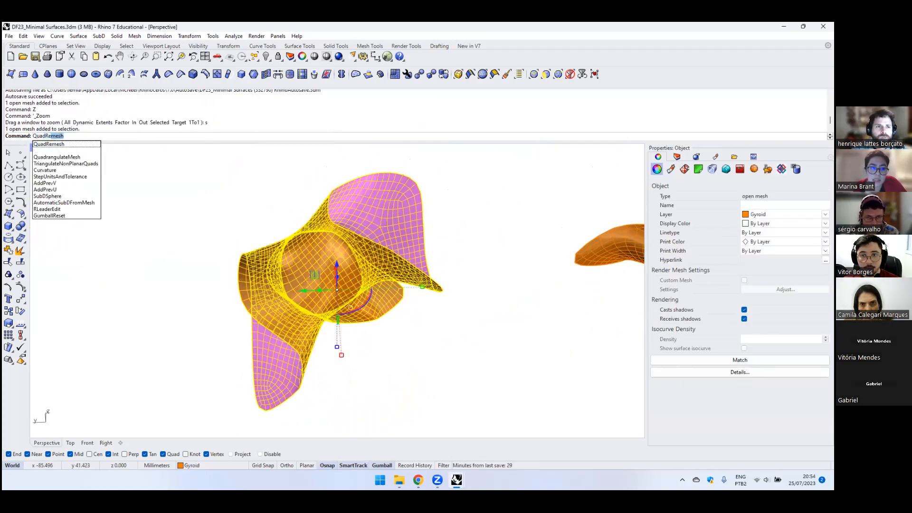
pyautogui.press('Return')
pyautogui.moveTo(597, 151); pyautogui.dragTo(505, 161)
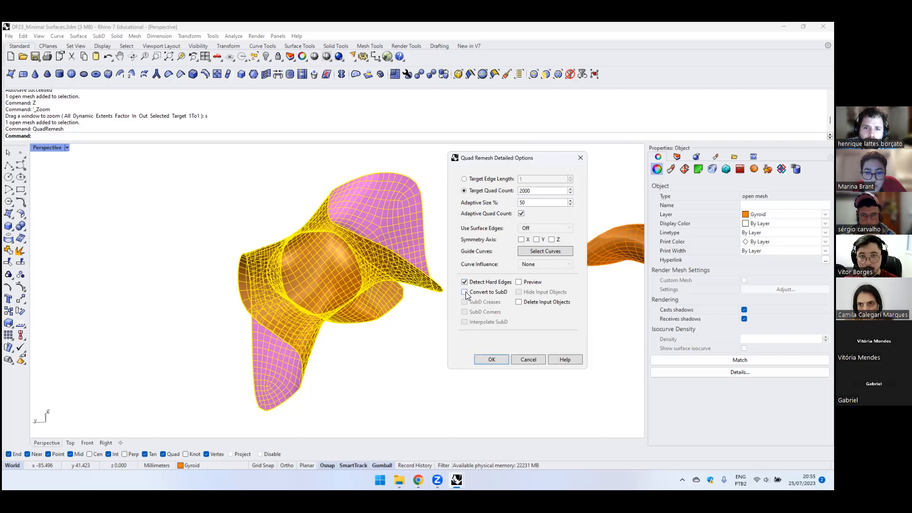
pyautogui.doubleClick(529, 191)
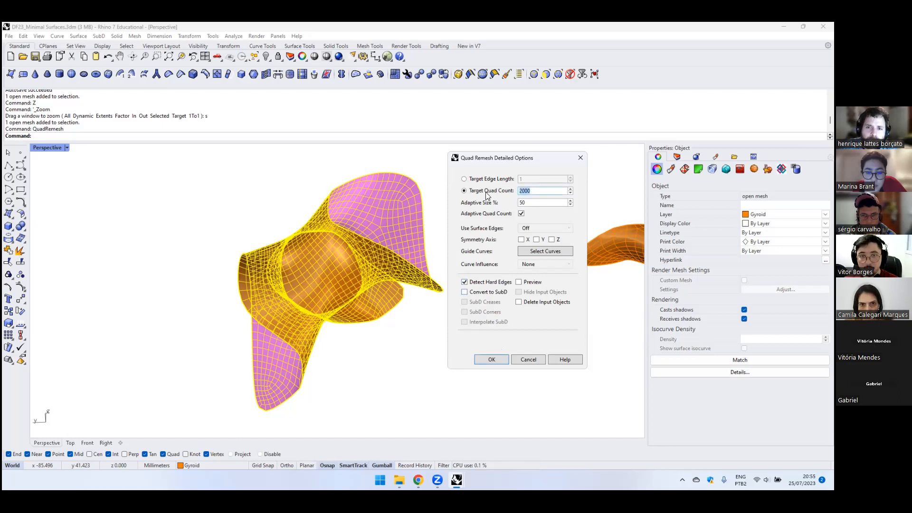
pyautogui.write('500')
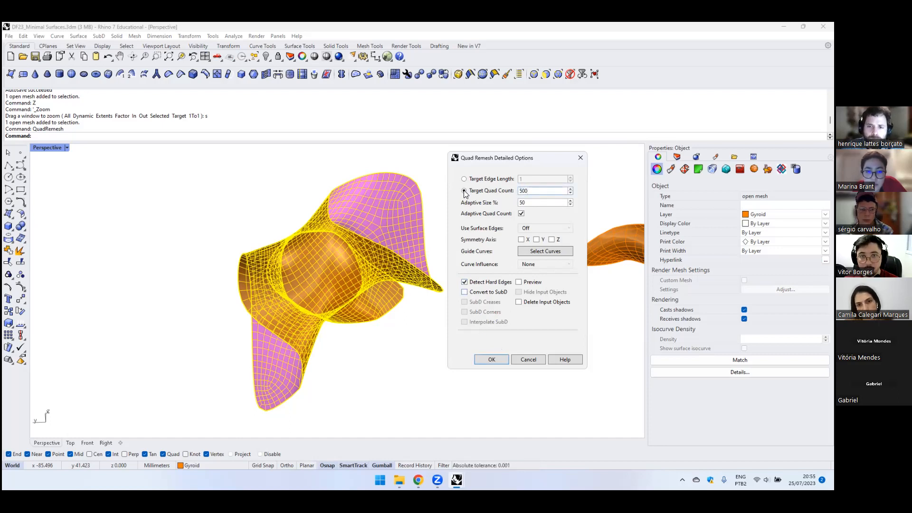
pyautogui.click(492, 360)
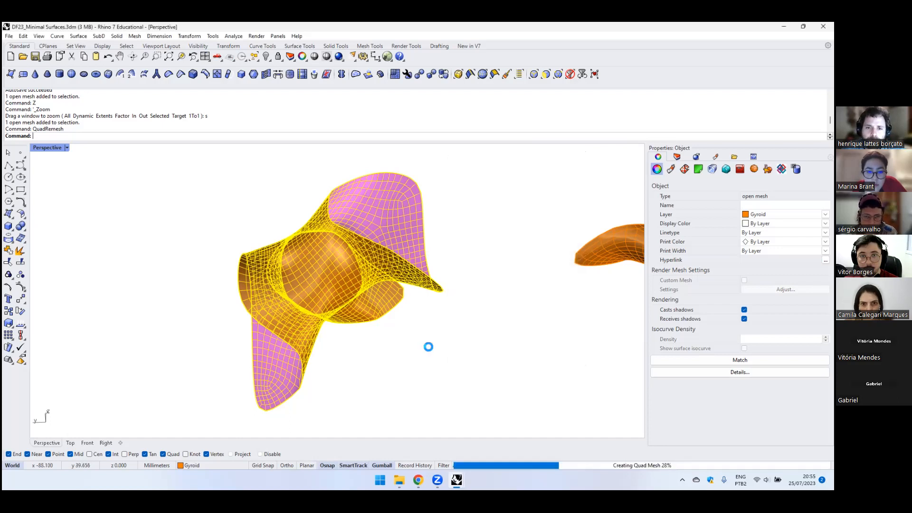
pyautogui.click(443, 336)
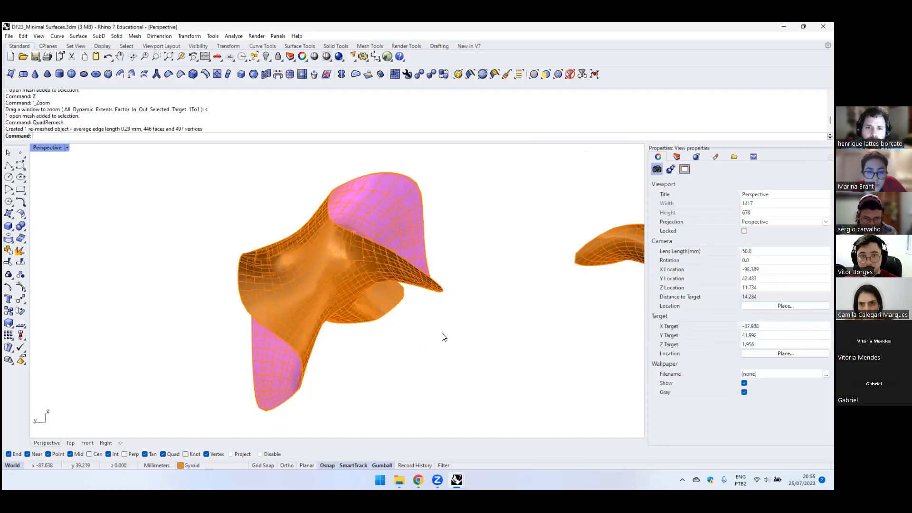
# - Inspect the remeshed Gyroid piece from several angles and undo the QuadRemesh
pyautogui.moveTo(413, 220); pyautogui.dragTo(442, 206, button='right')
pyautogui.click(413, 197)
pyautogui.scroll(10, 425, 181)
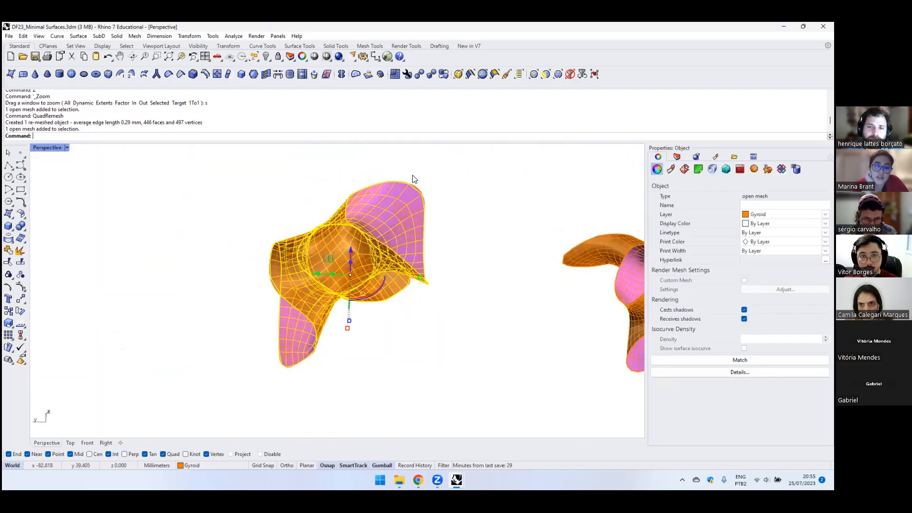
pyautogui.moveTo(303, 179); pyautogui.dragTo(319, 201, button='right')
pyautogui.scroll(-8, 399, 171)
pyautogui.press('Escape')
pyautogui.moveTo(338, 237); pyautogui.dragTo(452, 452, button='right')
pyautogui.hotkey('ctrl', 'z')
# - Switch back to the Untitled Rhino window and review the Quad Remesh components within the Grasshopper definition
pyautogui.moveTo(456, 480)
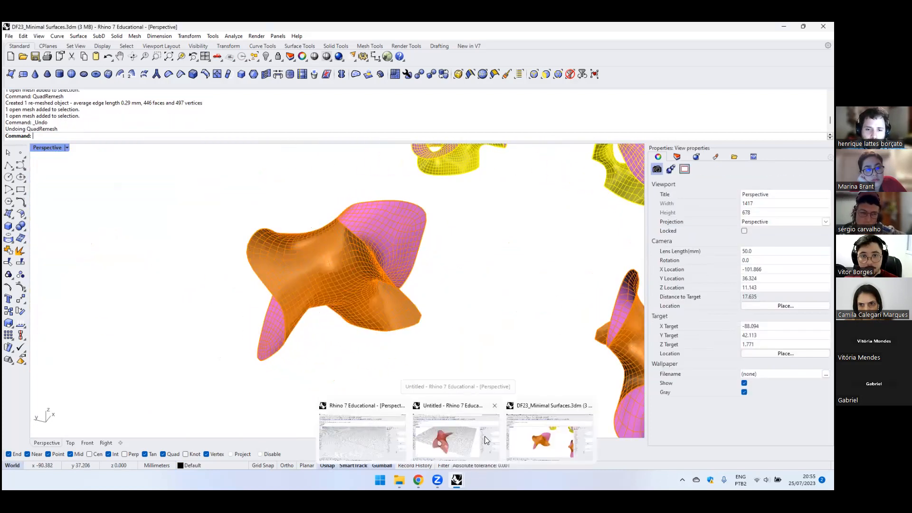
pyautogui.click(448, 429)
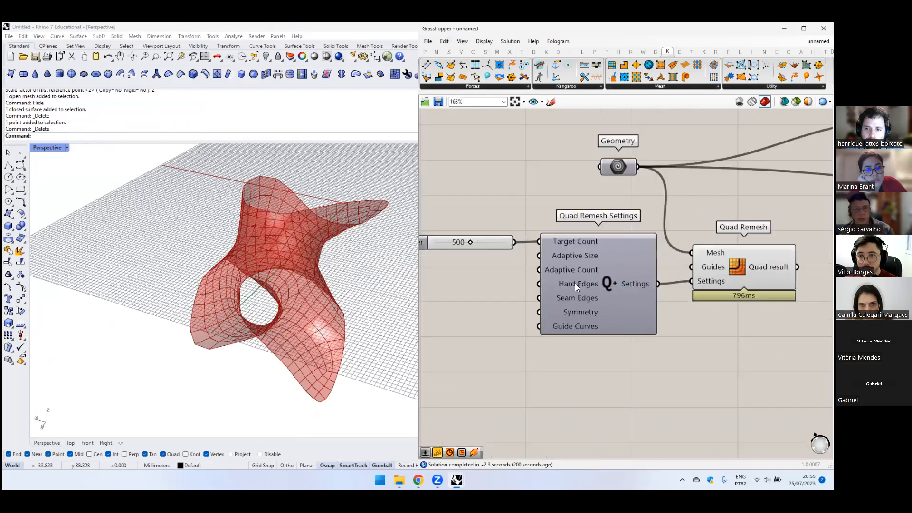
pyautogui.moveTo(575, 283)
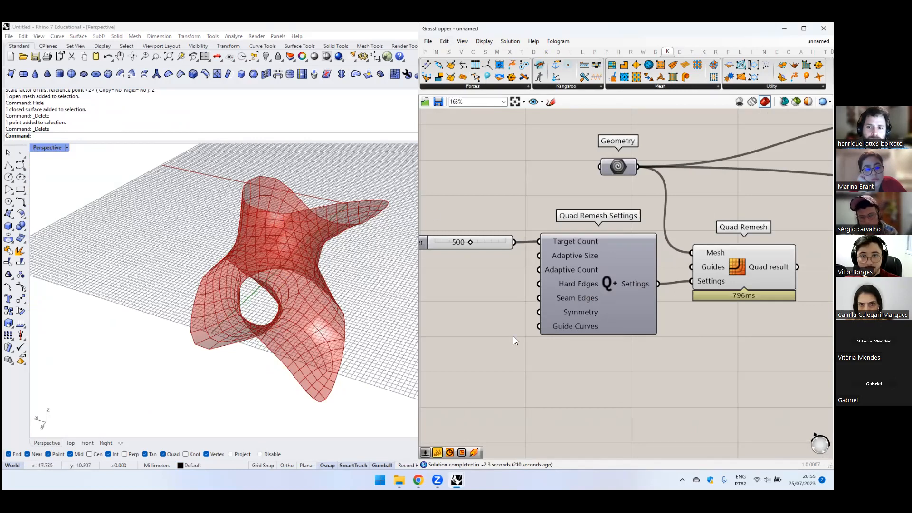
pyautogui.scroll(-4, 514, 321)
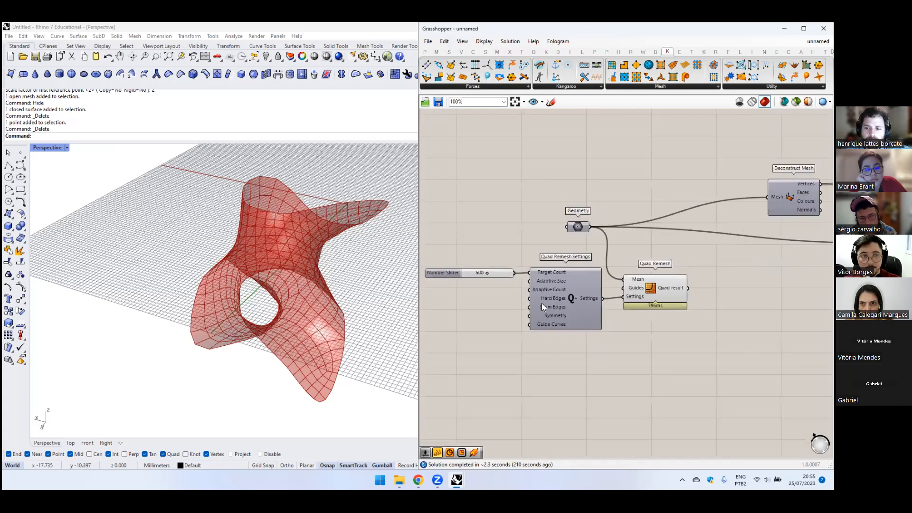
pyautogui.moveTo(645, 320); pyautogui.dragTo(561, 315, button='right')
pyautogui.click(571, 291)
pyautogui.middleClick(571, 291)
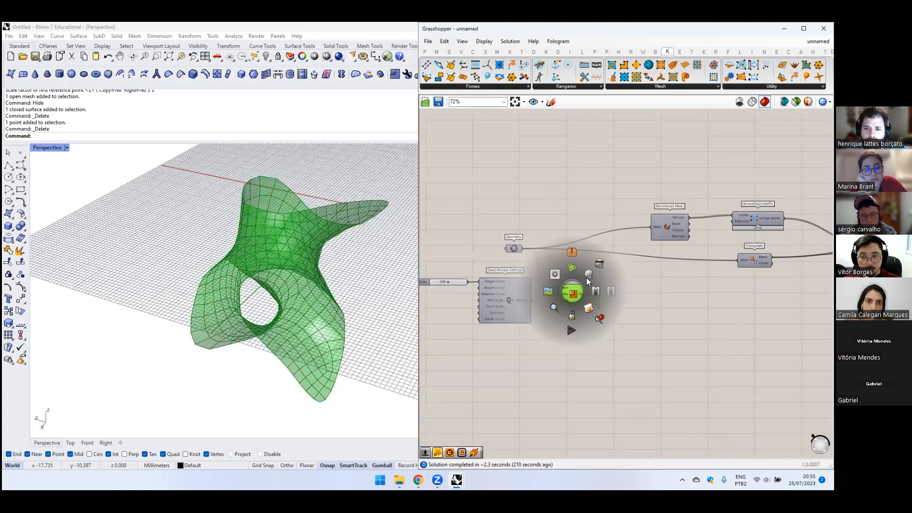
pyautogui.scroll(-3, 655, 283)
pyautogui.click(589, 305)
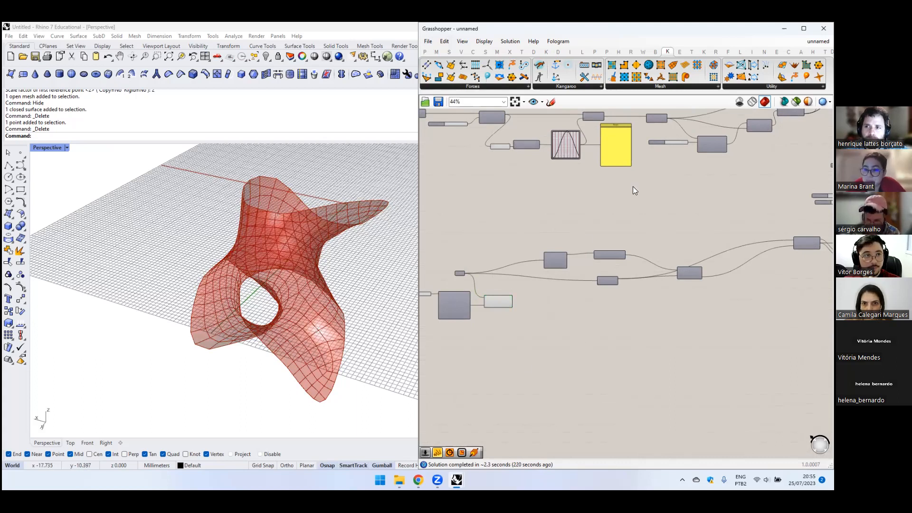
pyautogui.scroll(-3, 564, 330)
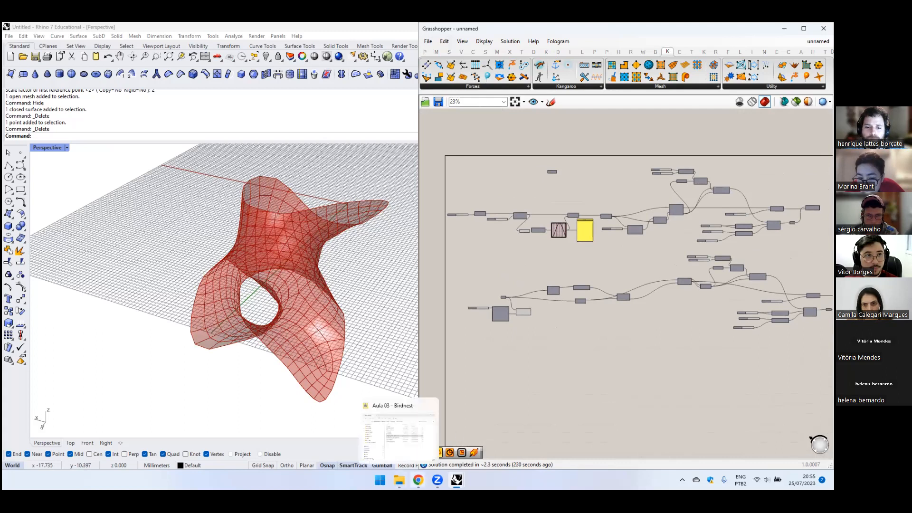
# - Switch to the 2023_DF_ACA_Aula04 presentation in Chrome and show slide 22, the Toro with sticks and gradient color
pyautogui.moveTo(418, 480)
pyautogui.click(449, 434)
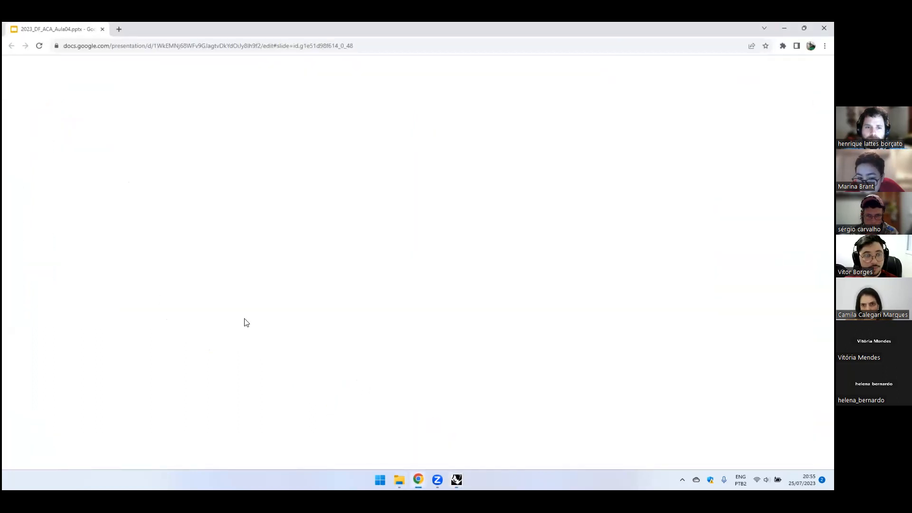
pyautogui.scroll(-10, 57, 309)
pyautogui.scroll(-5, 59, 323)
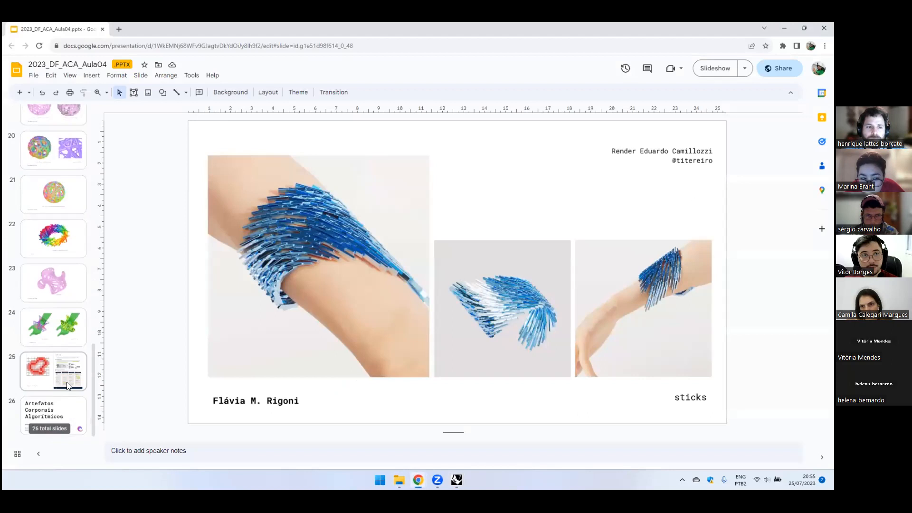
pyautogui.scroll(4, 66, 356)
pyautogui.scroll(-2, 64, 348)
pyautogui.click(59, 328)
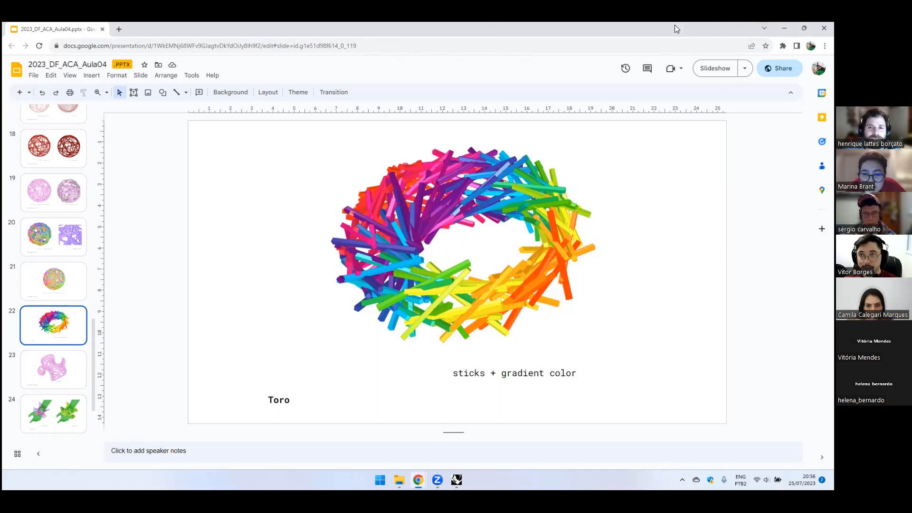
# - Return to Grasshopper and inspect the Extrude component that feeds Volume in the bar branch
pyautogui.click(784, 28)
pyautogui.moveTo(793, 284); pyautogui.dragTo(624, 283, button='right')
pyautogui.scroll(7, 624, 283)
pyautogui.moveTo(627, 318); pyautogui.dragTo(779, 309, button='right')
pyautogui.scroll(3, 741, 285)
pyautogui.moveTo(718, 269); pyautogui.dragTo(581, 264, button='right')
pyautogui.click(606, 223)
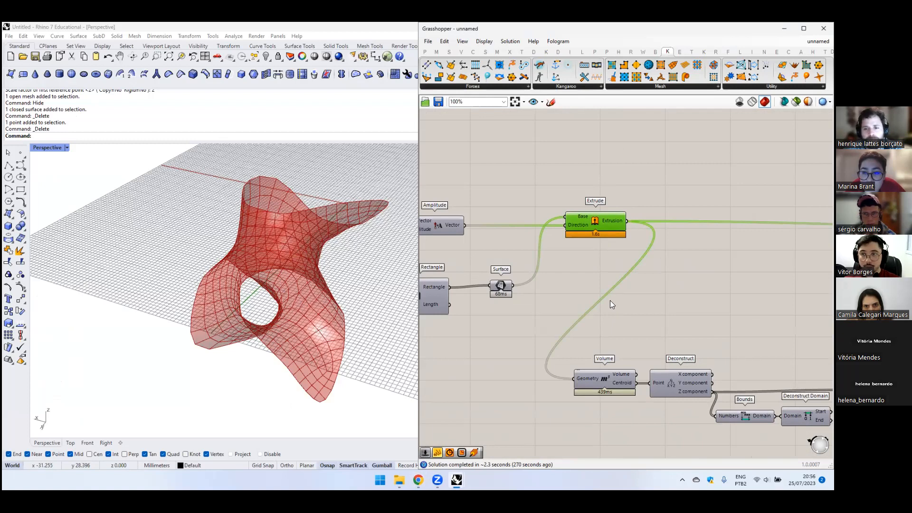
pyautogui.click(659, 304)
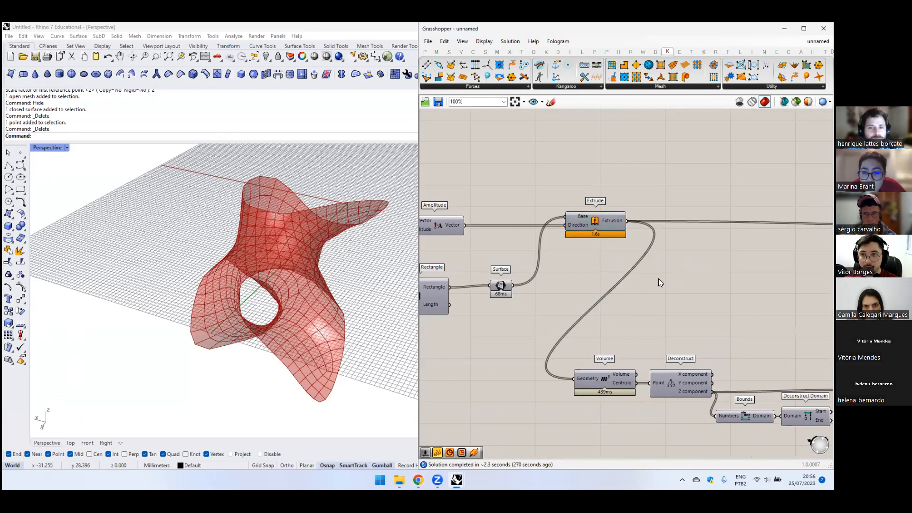
# - Enable the preview of the Custom Preview component that applies the gradient to the extruded bars
pyautogui.scroll(-4, 658, 278)
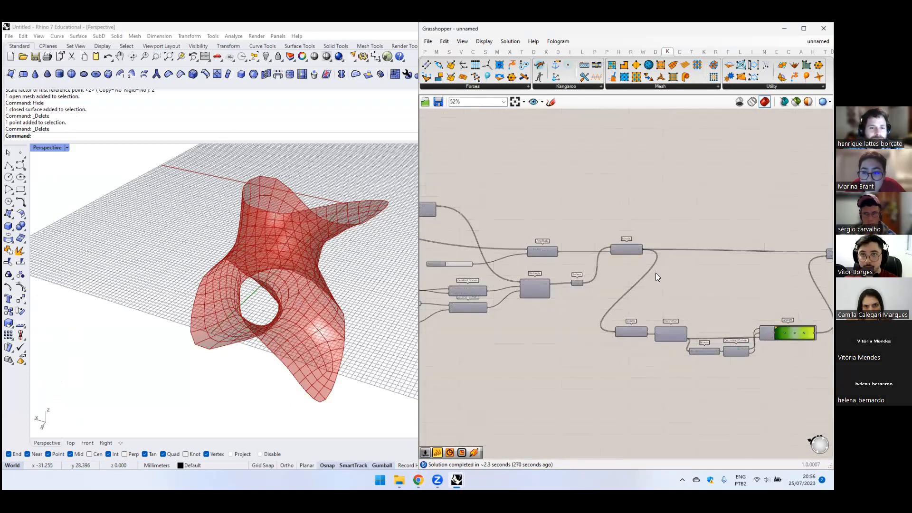
pyautogui.moveTo(665, 265); pyautogui.dragTo(560, 250, button='right')
pyautogui.moveTo(731, 254); pyautogui.dragTo(636, 250, button='right')
pyautogui.scroll(3, 637, 250)
pyautogui.moveTo(630, 223); pyautogui.dragTo(643, 217)
pyautogui.middleClick(643, 218)
pyautogui.click(656, 200)
pyautogui.click(577, 186)
pyautogui.moveTo(578, 186); pyautogui.dragTo(576, 186, button='right')
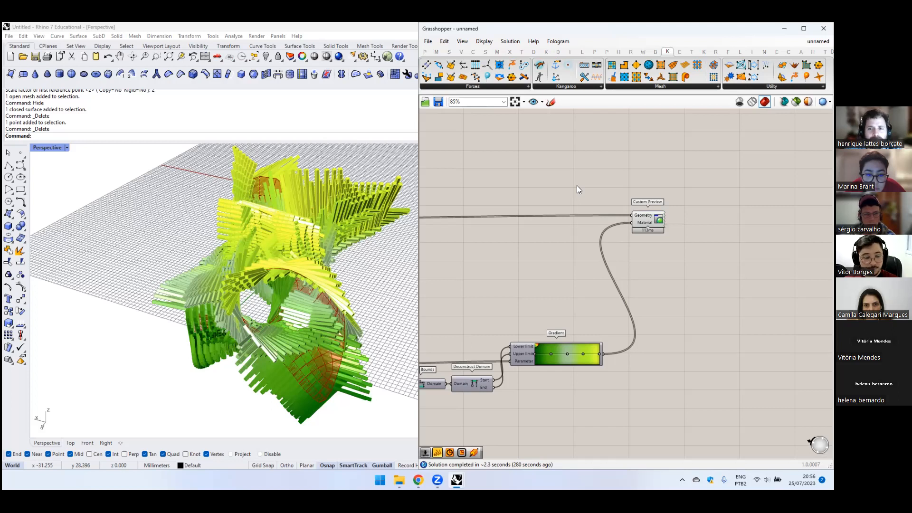
# - Limit the Grasshopper preview to selected components and select the Circle driven by the Graph Mapper in the torus branch
pyautogui.scroll(-3, 576, 189)
pyautogui.moveTo(443, 218); pyautogui.dragTo(585, 221, button='right')
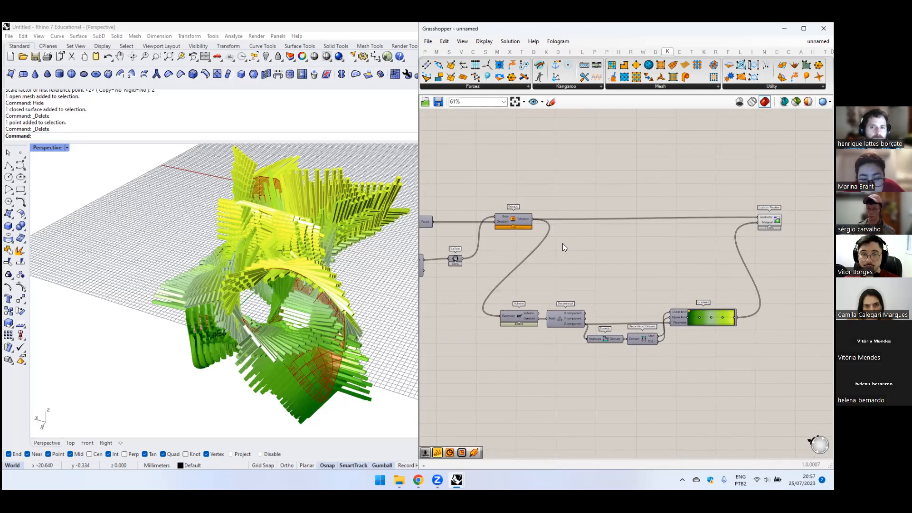
pyautogui.scroll(-3, 563, 243)
pyautogui.moveTo(657, 265); pyautogui.dragTo(817, 294, button='right')
pyautogui.moveTo(564, 261); pyautogui.dragTo(656, 261, button='right')
pyautogui.scroll(2, 617, 216)
pyautogui.scroll(8, 616, 214)
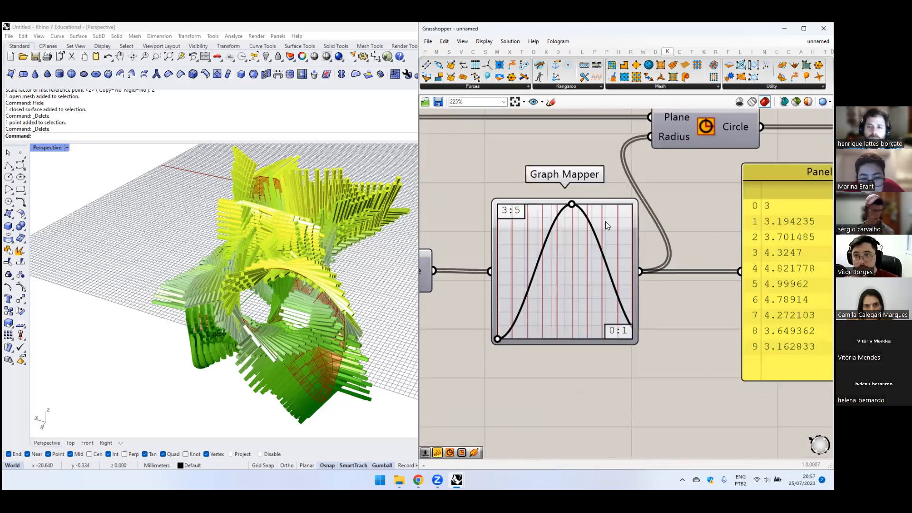
pyautogui.scroll(-3, 608, 219)
pyautogui.click(796, 102)
pyautogui.click(670, 177)
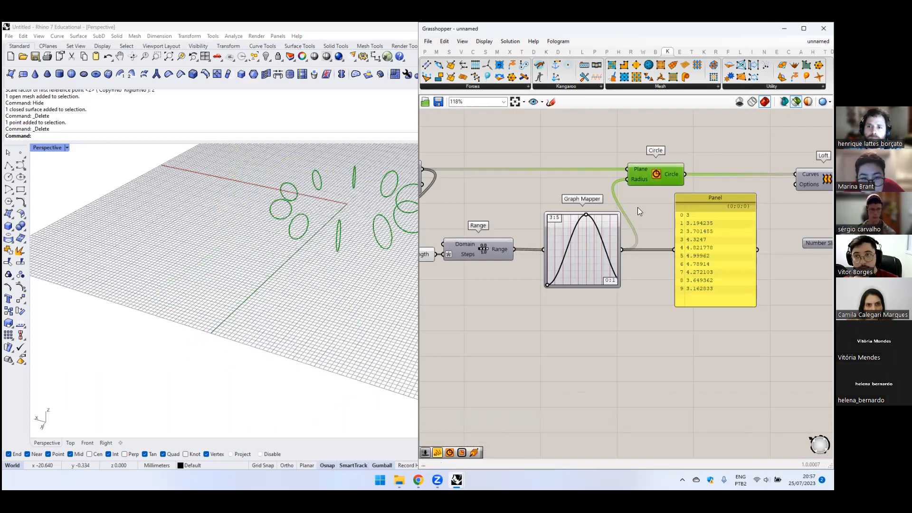
# - Select the Loft component to examine the torus surface on its own
pyautogui.keyDown('shift'); pyautogui.moveTo(179, 284); pyautogui.dragTo(95, 332, button='right'); pyautogui.keyUp('shift')
pyautogui.moveTo(820, 179); pyautogui.dragTo(656, 216, button='right')
pyautogui.click(656, 216)
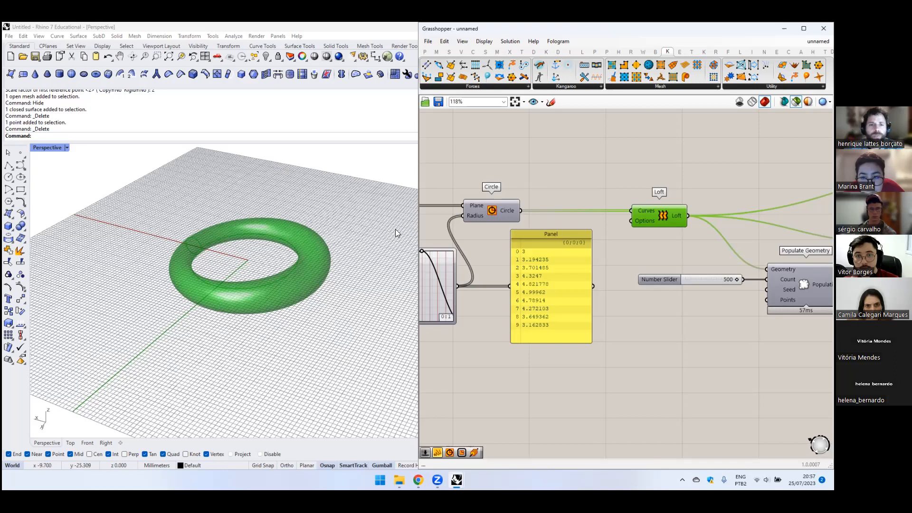
# - Select the Rectangle component that supplies the bar profiles to examine its output
pyautogui.scroll(-14, 550, 242)
pyautogui.scroll(10, 655, 260)
pyautogui.moveTo(569, 272); pyautogui.dragTo(655, 253, button='right')
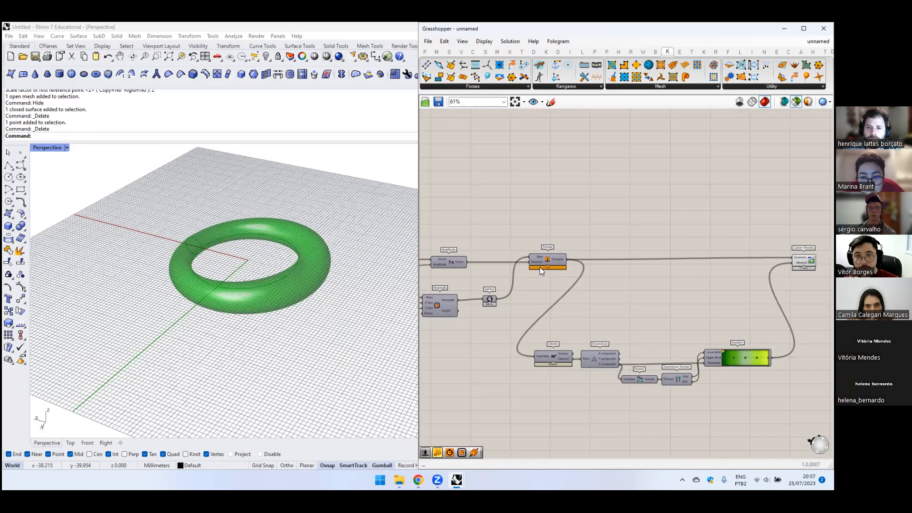
pyautogui.moveTo(504, 278); pyautogui.dragTo(570, 253, button='right')
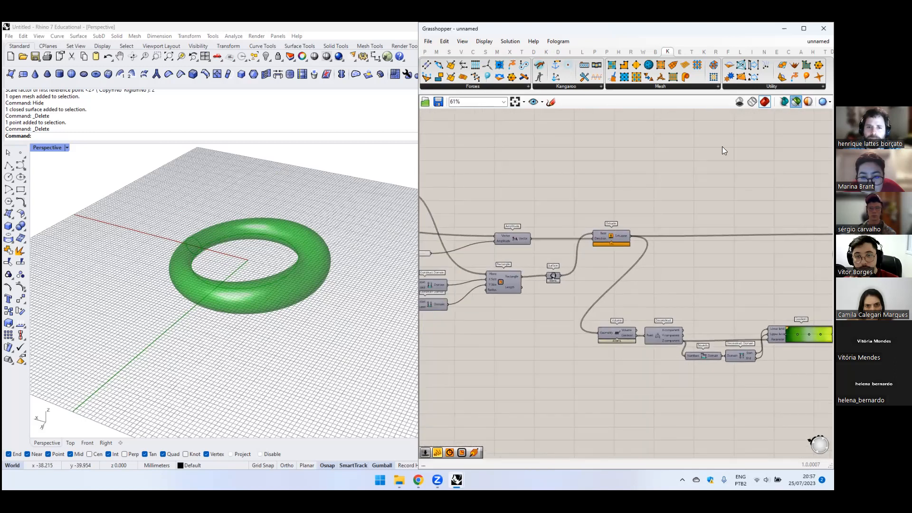
pyautogui.click(507, 280)
pyautogui.scroll(-1, 551, 235)
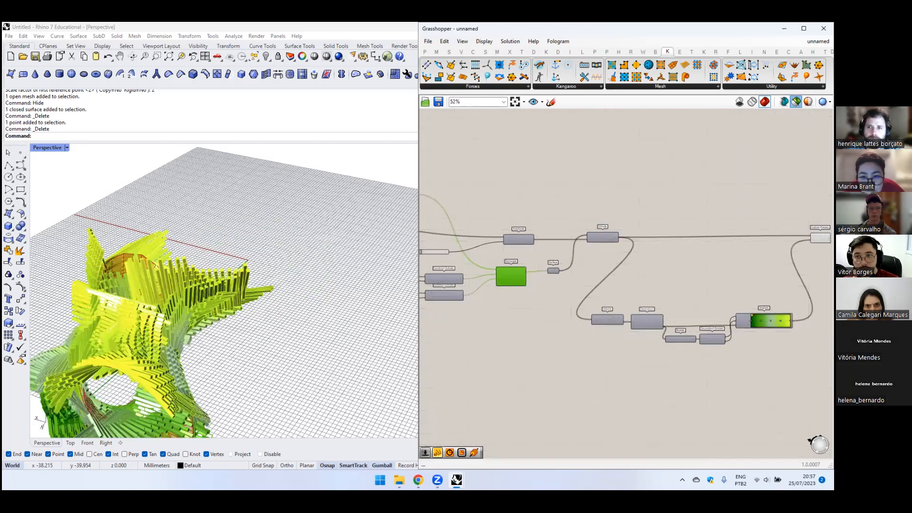
# - Select the Rotate component to examine the randomly rotated planes on the minimal surface
pyautogui.moveTo(516, 277); pyautogui.dragTo(695, 250, button='right')
pyautogui.scroll(4, 695, 250)
pyautogui.moveTo(474, 127); pyautogui.dragTo(608, 240, button='right')
pyautogui.click(608, 240)
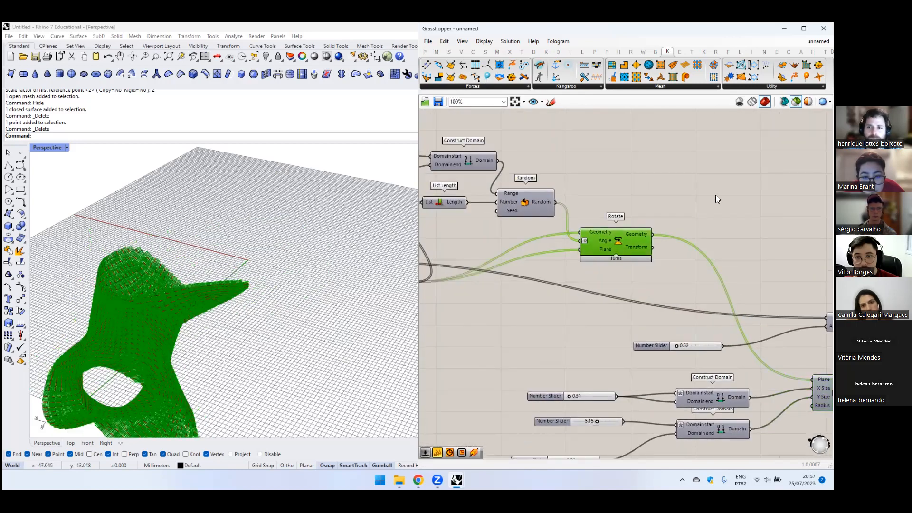
# - Set the Target Count slider of Quad Remesh Settings to 218
pyautogui.scroll(-4, 608, 240)
pyautogui.moveTo(530, 273); pyautogui.dragTo(724, 258, button='right')
pyautogui.scroll(-1, 653, 262)
pyautogui.moveTo(188, 351); pyautogui.dragTo(361, 256, button='right')
pyautogui.scroll(3, 551, 283)
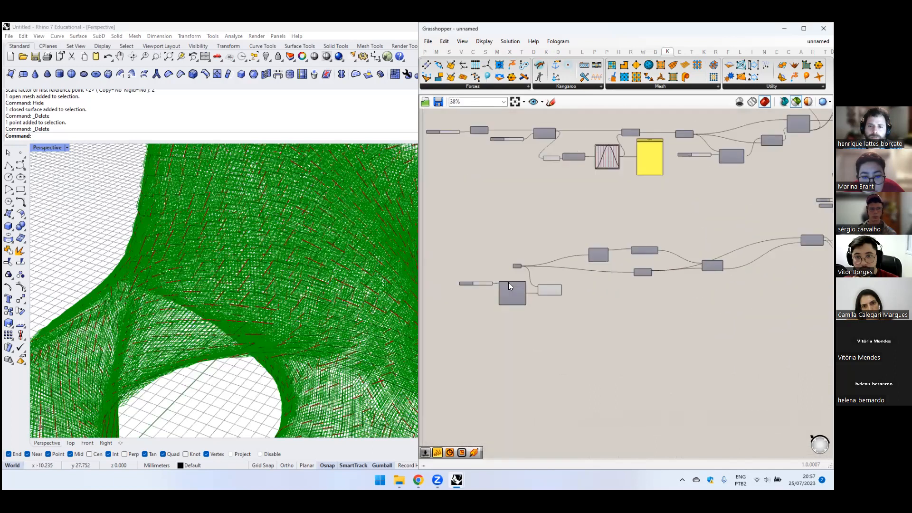
pyautogui.scroll(4, 495, 272)
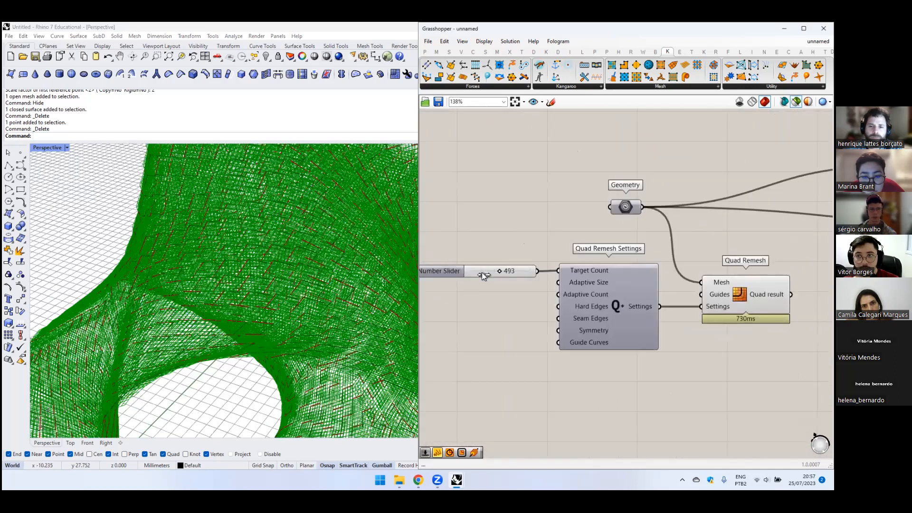
pyautogui.moveTo(481, 272); pyautogui.dragTo(481, 272)
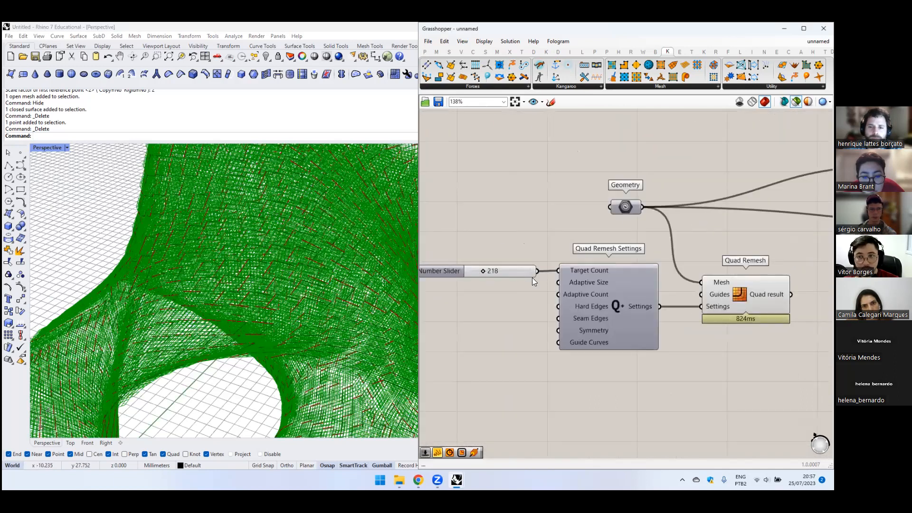
# - Select the Mesh Closest Point component to examine its points on the minimal surface
pyautogui.scroll(-10, 532, 279)
pyautogui.moveTo(779, 281); pyautogui.dragTo(655, 250, button='right')
pyautogui.scroll(6, 604, 254)
pyautogui.scroll(2, 571, 267)
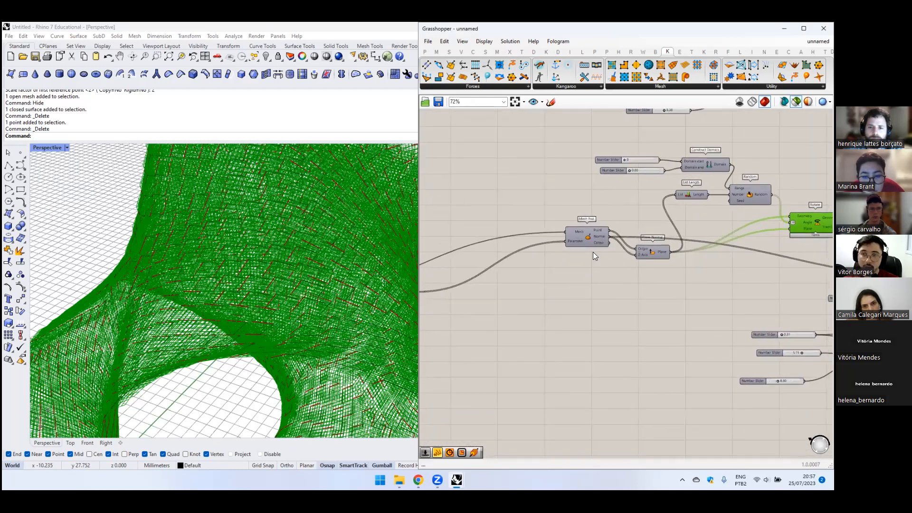
pyautogui.moveTo(596, 253); pyautogui.dragTo(738, 237, button='right')
pyautogui.moveTo(516, 282); pyautogui.dragTo(628, 262)
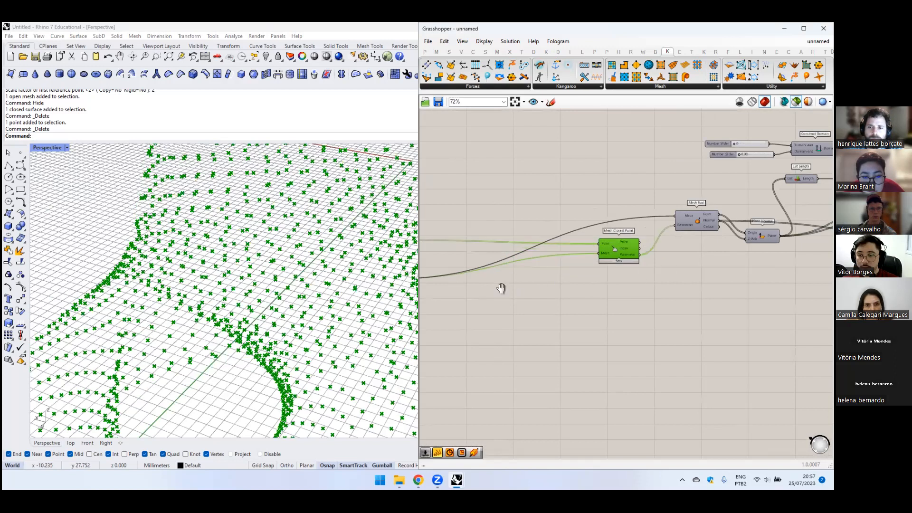
# - Examine the upstream Deconstruct Mesh, removeDuplicatePts and Triangulate components and the definition around them
pyautogui.moveTo(446, 287); pyautogui.dragTo(711, 257, button='right')
pyautogui.moveTo(509, 175); pyautogui.dragTo(682, 299)
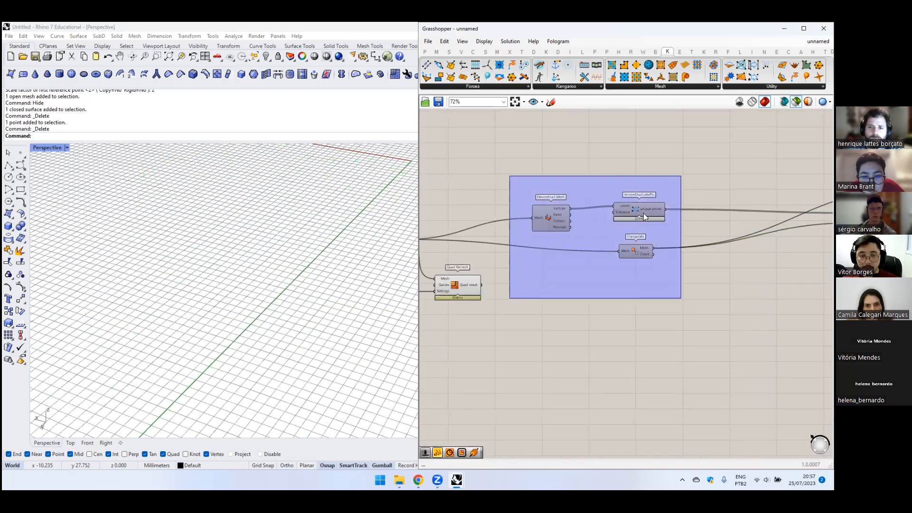
pyautogui.scroll(-1, 629, 239)
pyautogui.moveTo(634, 217); pyautogui.dragTo(691, 205)
pyautogui.click(503, 278)
pyautogui.moveTo(505, 279); pyautogui.dragTo(619, 194)
pyautogui.scroll(2, 589, 228)
pyautogui.moveTo(533, 270); pyautogui.dragTo(724, 228)
pyautogui.click(583, 299)
pyautogui.scroll(-6, 583, 298)
pyautogui.scroll(4, 737, 277)
# - Select the Rotate component to examine its rotated planes across the minimal surface in the viewport
pyautogui.click(469, 221)
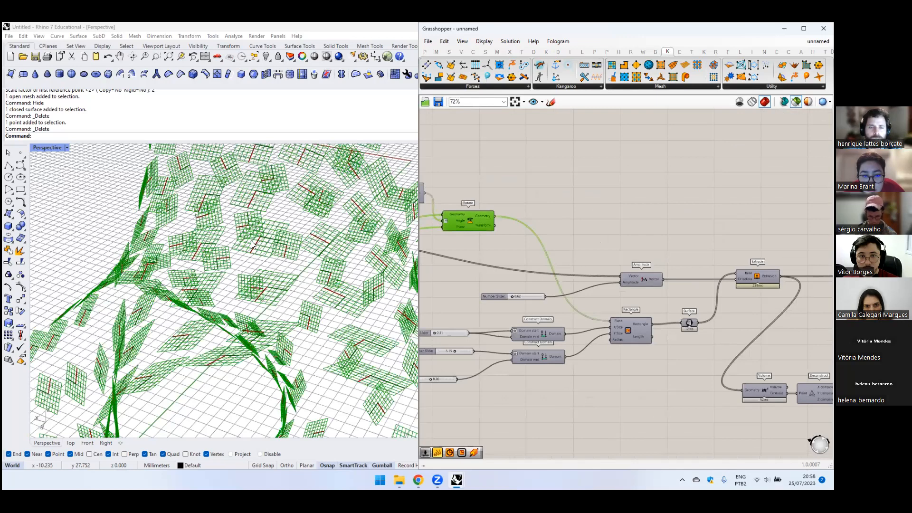
pyautogui.scroll(-3, 252, 246)
pyautogui.keyDown('shift'); pyautogui.moveTo(259, 274); pyautogui.dragTo(294, 249, button='right'); pyautogui.keyUp('shift')
pyautogui.scroll(3, 248, 257)
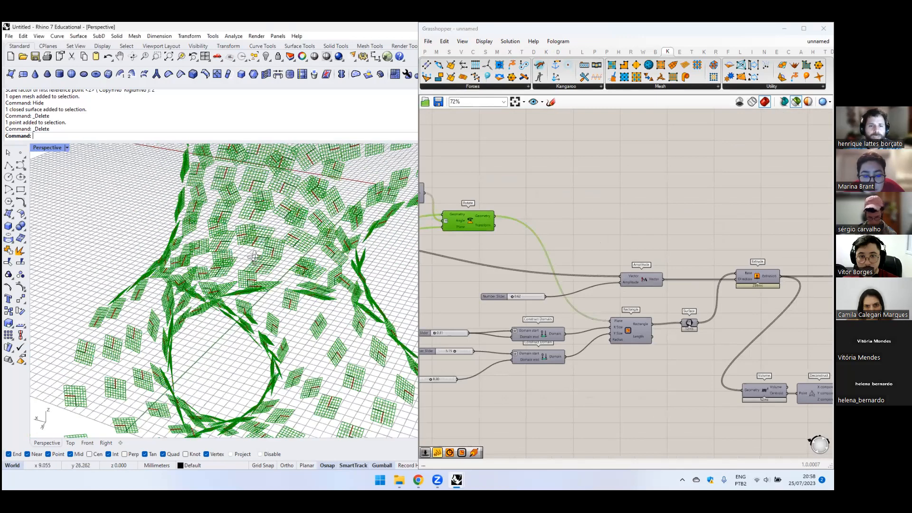
# - Sketch a small square profile on the canvas and a long tapered bar running through it, above the Amplitude component
pyautogui.click(550, 102)
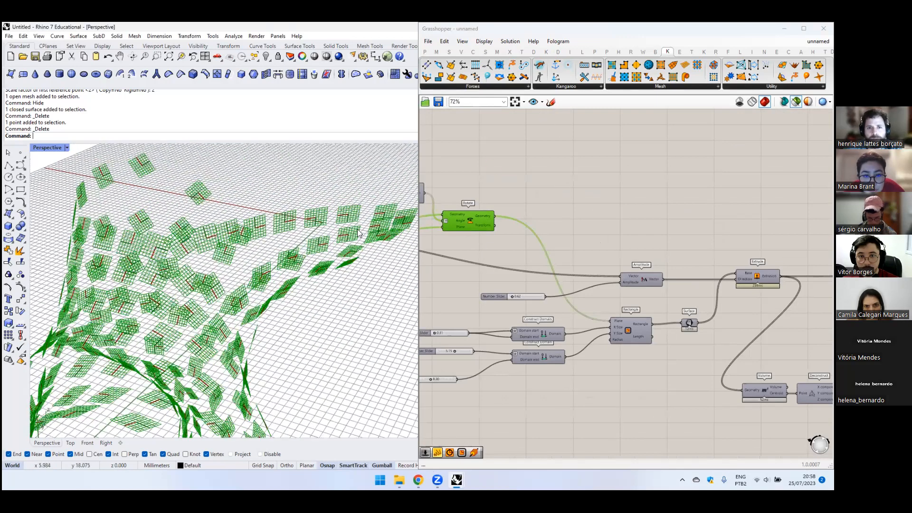
pyautogui.moveTo(558, 195)
pyautogui.mouseDown()
pyautogui.moveTo(579, 166)
pyautogui.moveTo(557, 196)
pyautogui.mouseUp()
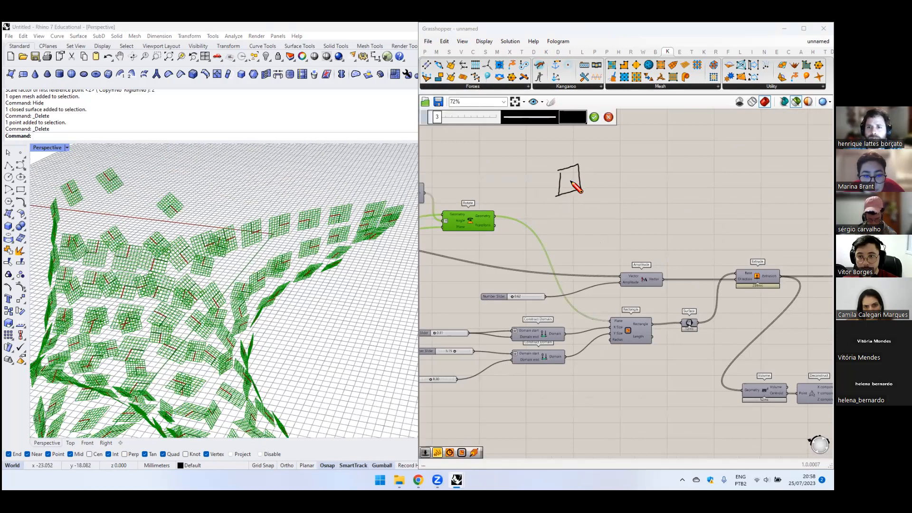
pyautogui.click(578, 164)
pyautogui.moveTo(485, 187)
pyautogui.mouseDown()
pyautogui.moveTo(676, 170)
pyautogui.moveTo(480, 195)
pyautogui.moveTo(485, 204)
pyautogui.moveTo(680, 184)
pyautogui.mouseUp()
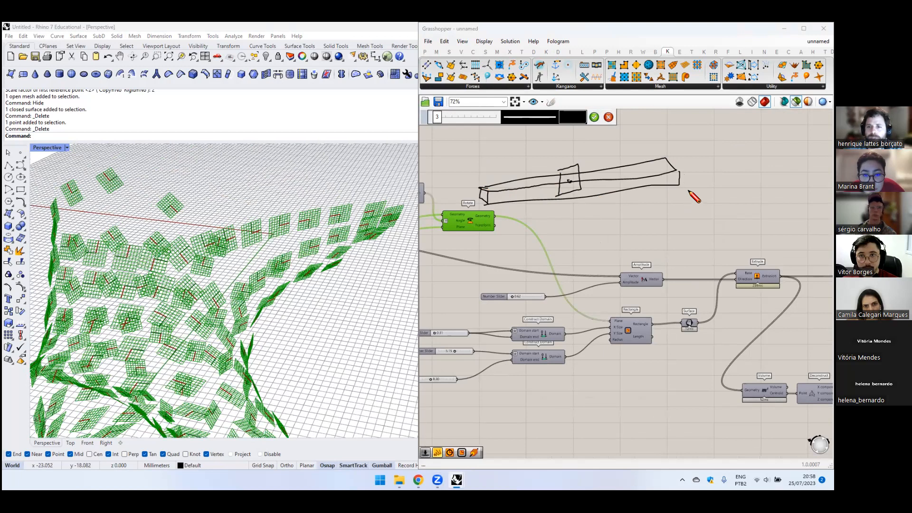
pyautogui.scroll(-4, 598, 222)
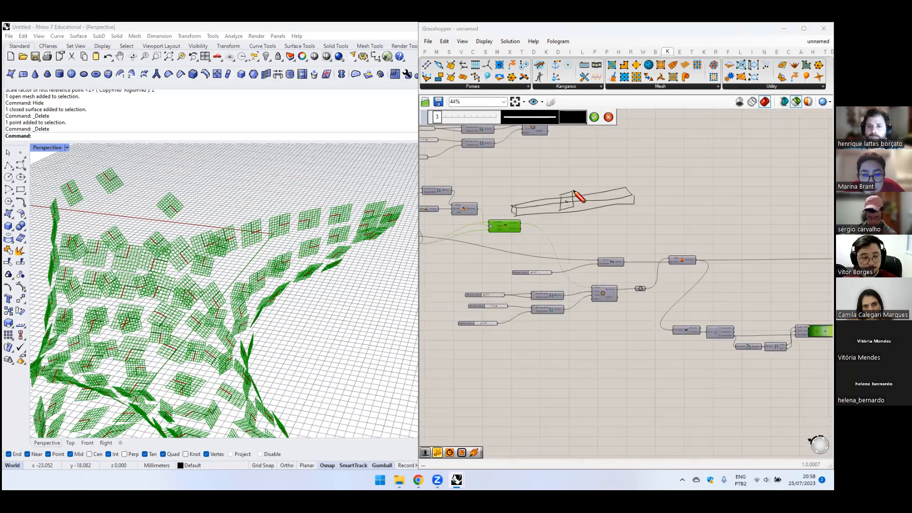
pyautogui.scroll(3, 572, 189)
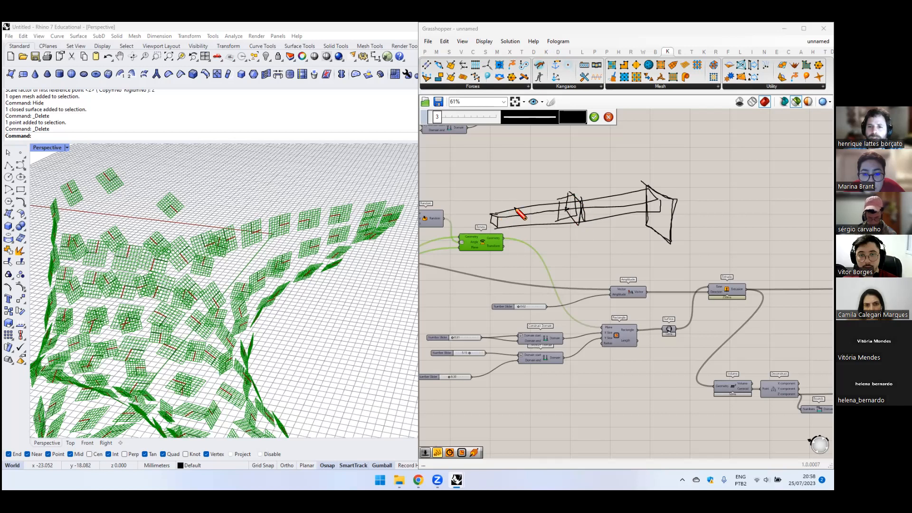
# - Add further square sections at the bar's narrow end and long guide lines running through all the sections
pyautogui.moveTo(510, 217); pyautogui.dragTo(498, 220)
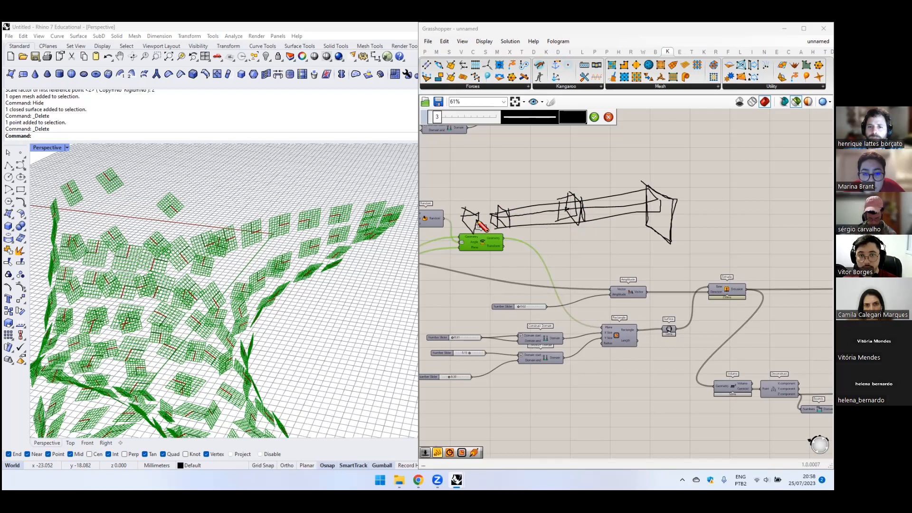
pyautogui.moveTo(444, 220)
pyautogui.mouseDown()
pyautogui.moveTo(655, 182)
pyautogui.moveTo(544, 214)
pyautogui.moveTo(440, 217)
pyautogui.moveTo(704, 212)
pyautogui.mouseUp()
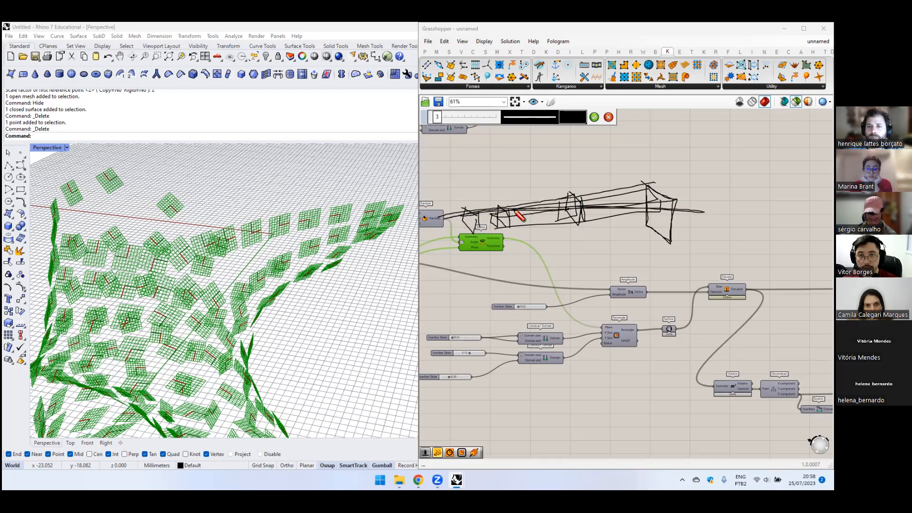
pyautogui.moveTo(463, 227); pyautogui.dragTo(709, 242)
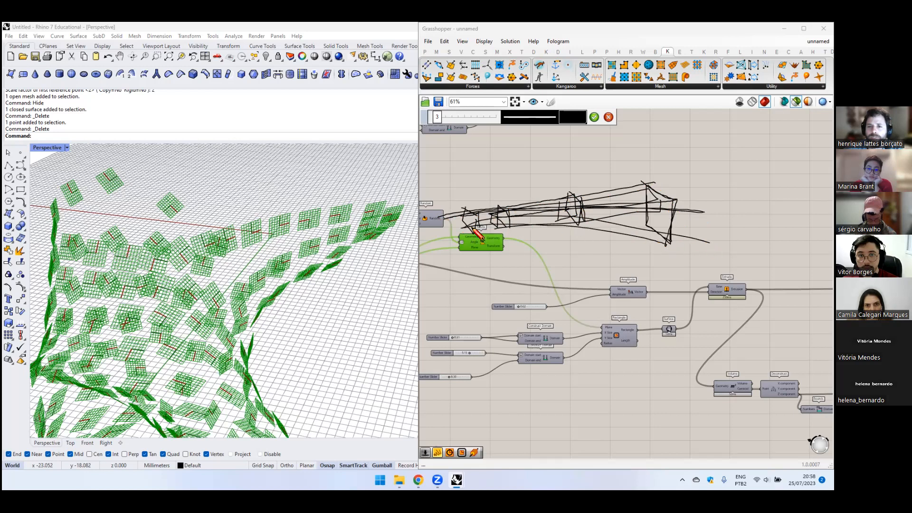
pyautogui.scroll(-2, 578, 222)
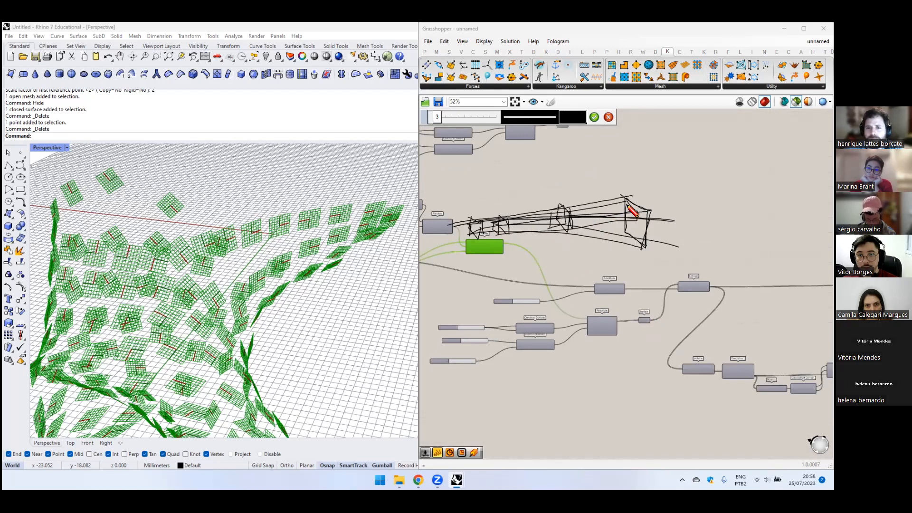
# - Extend the sketched bar beyond its wide end with curved edges and several additional square sections
pyautogui.moveTo(439, 263); pyautogui.dragTo(702, 223)
pyautogui.moveTo(606, 202); pyautogui.dragTo(766, 171)
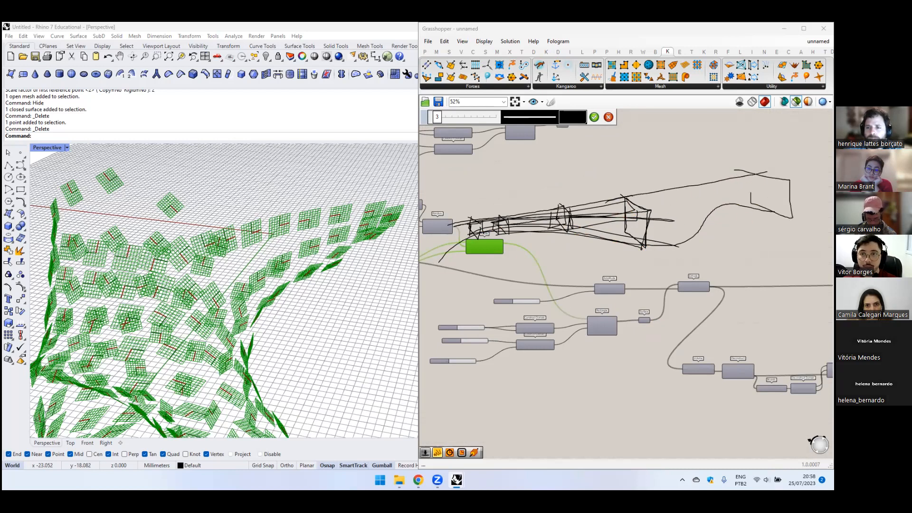
pyautogui.moveTo(717, 200); pyautogui.dragTo(717, 183)
pyautogui.moveTo(671, 192); pyautogui.dragTo(680, 197)
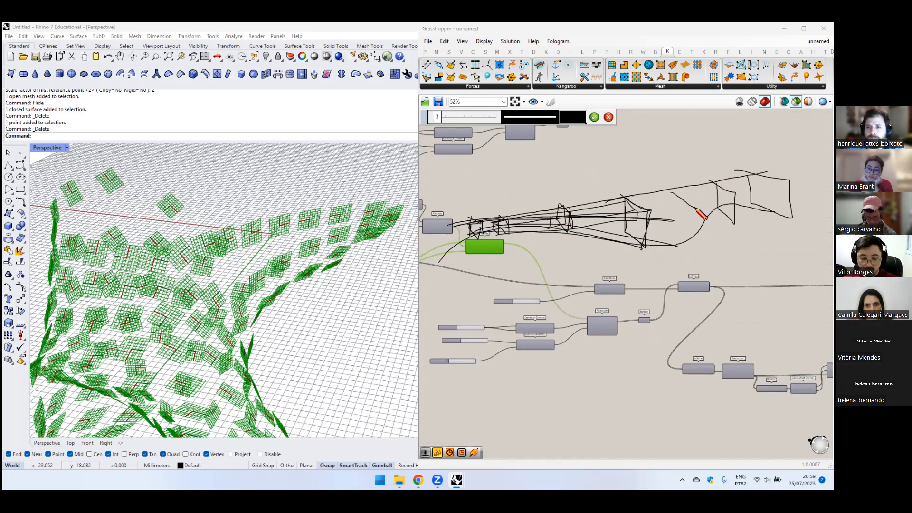
pyautogui.moveTo(655, 228); pyautogui.dragTo(741, 192)
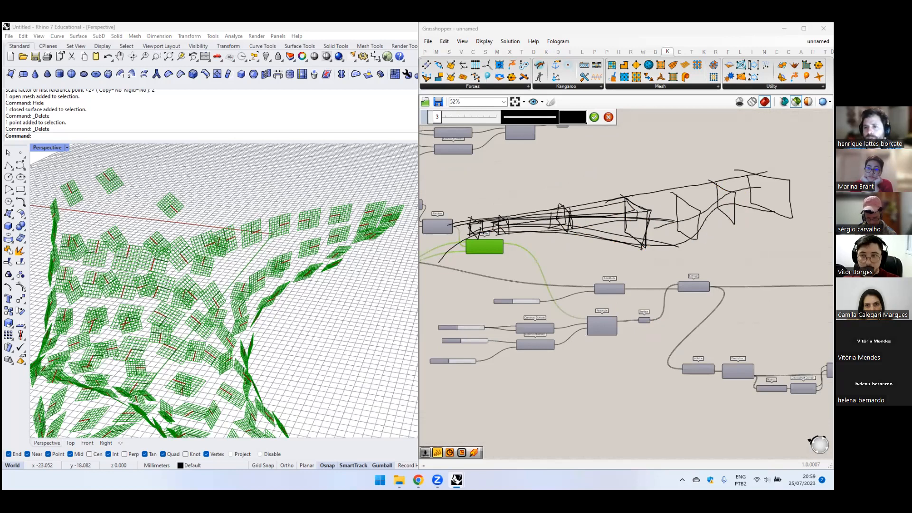
pyautogui.moveTo(680, 246); pyautogui.dragTo(738, 211)
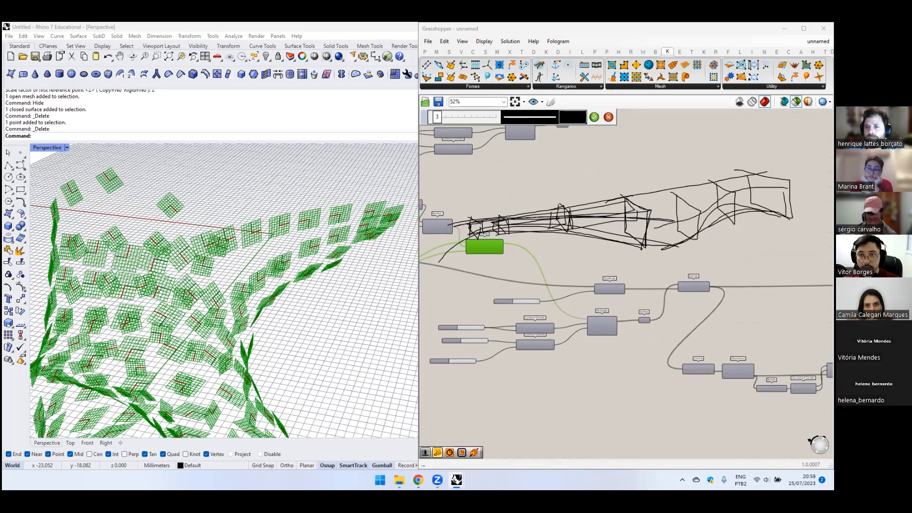
# - Sketch overlapping circles around the far end of the extended bar and accept the finished sketch
pyautogui.scroll(-2, 621, 229)
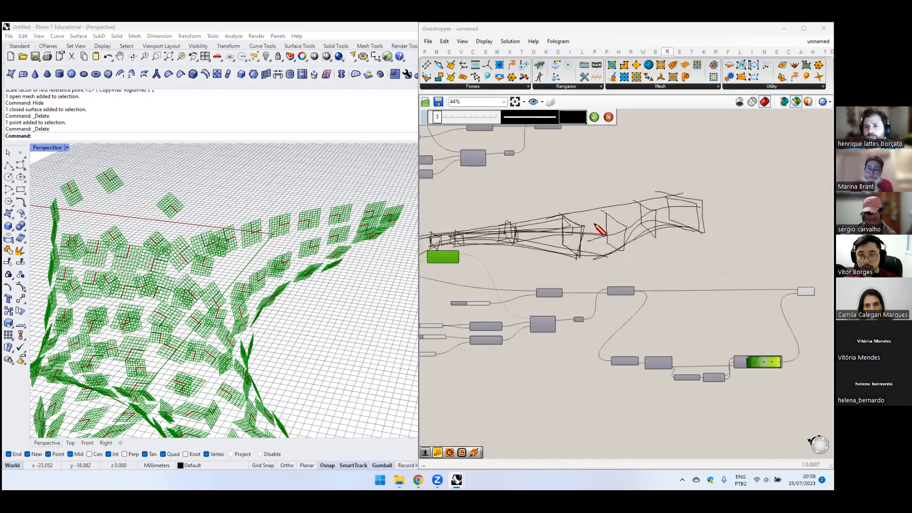
pyautogui.moveTo(676, 208)
pyautogui.mouseDown()
pyautogui.moveTo(699, 185)
pyautogui.moveTo(704, 248)
pyautogui.moveTo(739, 247)
pyautogui.moveTo(684, 201)
pyautogui.moveTo(714, 248)
pyautogui.mouseUp()
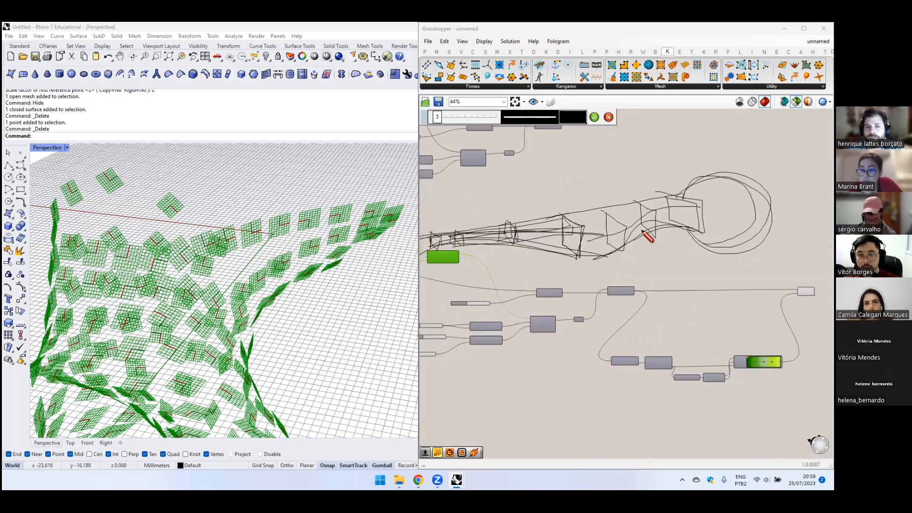
pyautogui.moveTo(686, 183); pyautogui.dragTo(713, 255)
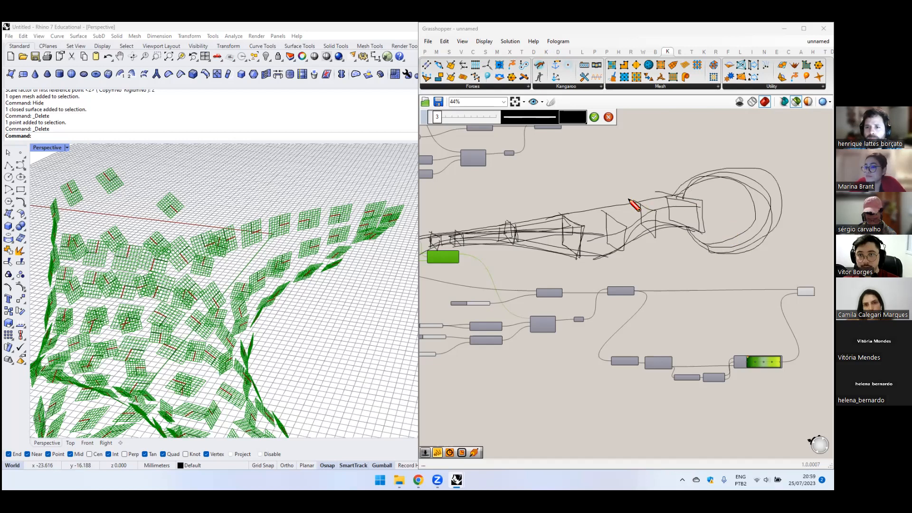
pyautogui.scroll(-4, 656, 190)
pyautogui.moveTo(657, 191); pyautogui.dragTo(554, 209, button='right')
pyautogui.scroll(3, 554, 209)
pyautogui.scroll(-3, 554, 209)
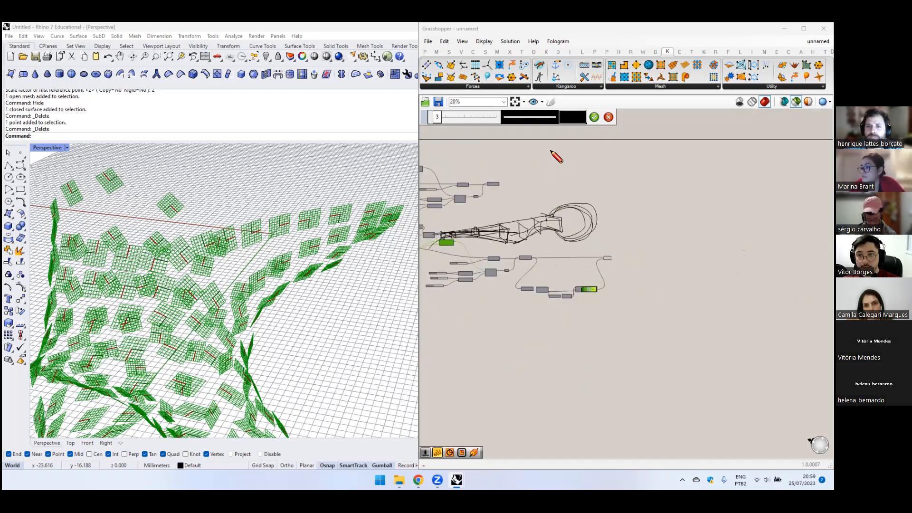
pyautogui.scroll(2, 513, 184)
pyautogui.scroll(2, 495, 215)
pyautogui.scroll(-1, 475, 240)
pyautogui.scroll(3, 458, 259)
pyautogui.scroll(2, 458, 261)
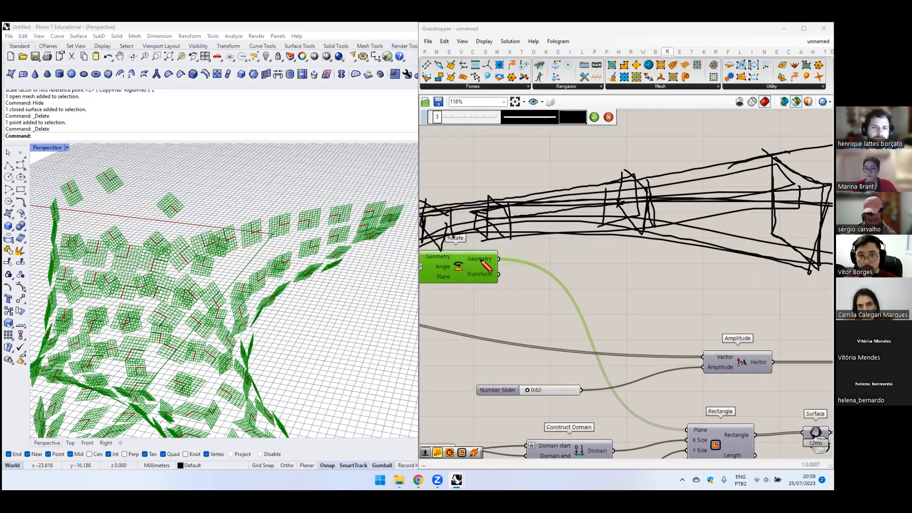
pyautogui.click(594, 117)
# - Add an Orient component in the empty canvas area below the Number Sliders
pyautogui.scroll(-5, 556, 251)
pyautogui.scroll(3, 585, 362)
pyautogui.doubleClick(586, 364)
pyautogui.write('reo')
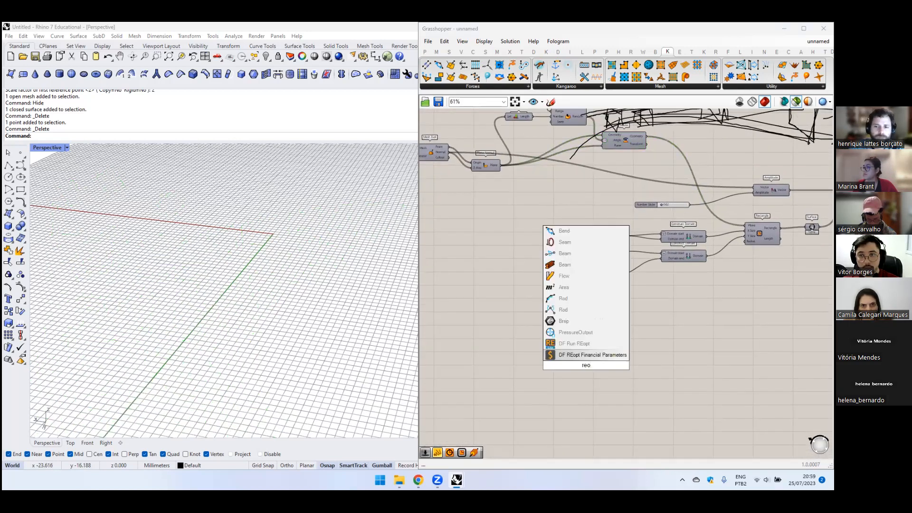
pyautogui.write('rient')
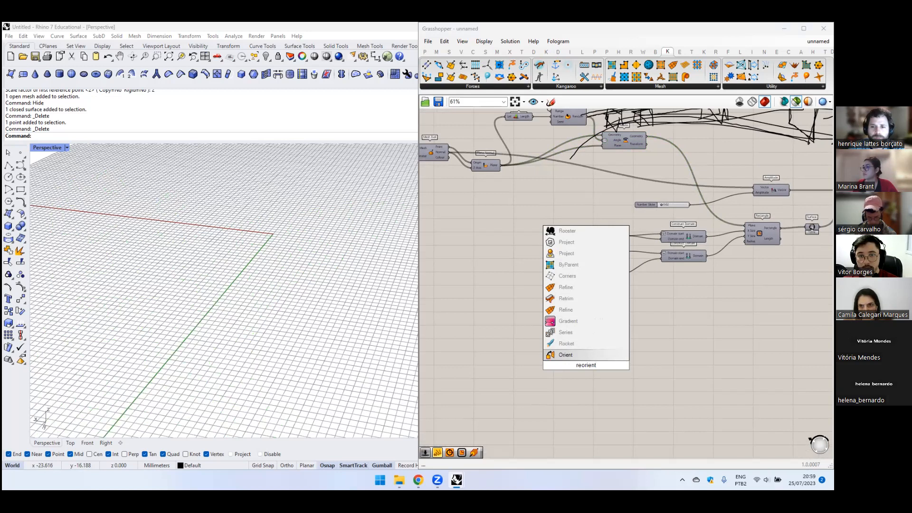
pyautogui.click(572, 353)
pyautogui.scroll(3, 574, 357)
pyautogui.moveTo(610, 361); pyautogui.dragTo(633, 305)
pyautogui.scroll(2, 618, 307)
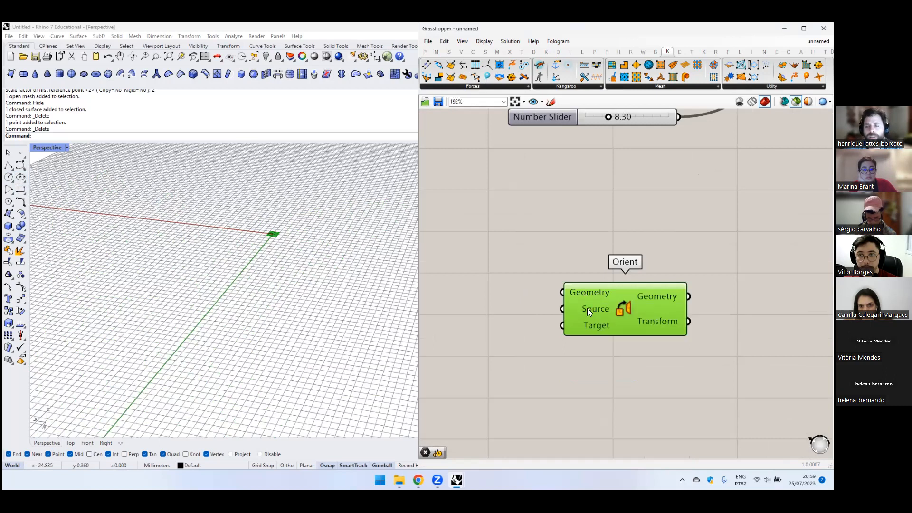
# - Draw a small sphere by its diameter near the origin and set the Perspective viewport to Shaded display
pyautogui.click(12, 232)
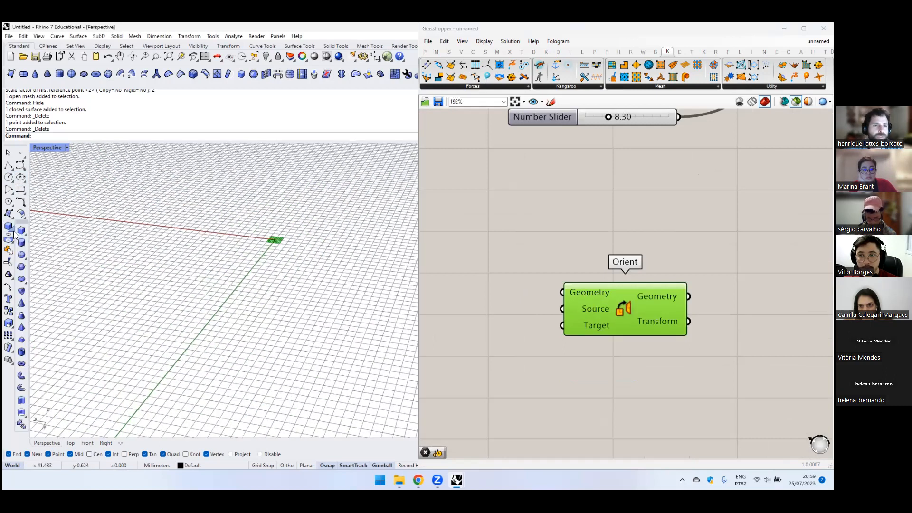
pyautogui.click(22, 255)
pyautogui.click(13, 233)
pyautogui.click(21, 267)
pyautogui.click(275, 240)
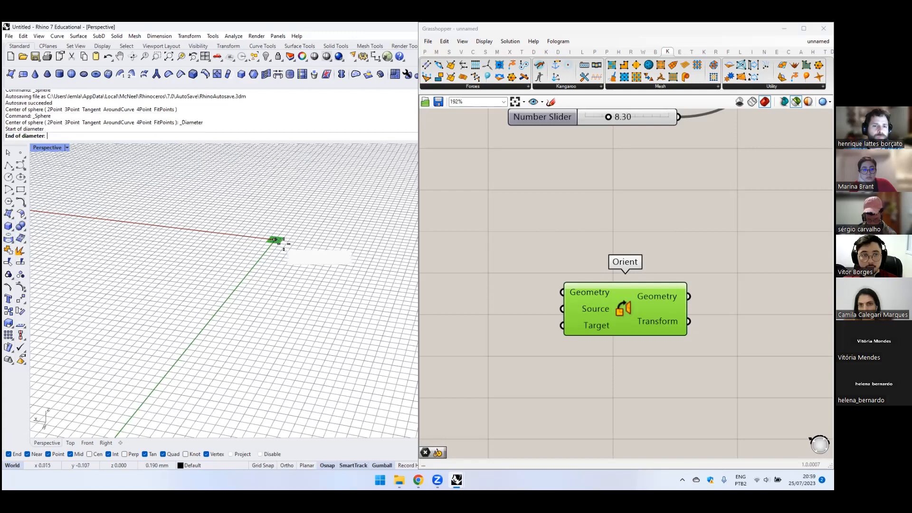
pyautogui.click(282, 239)
pyautogui.scroll(4, 283, 235)
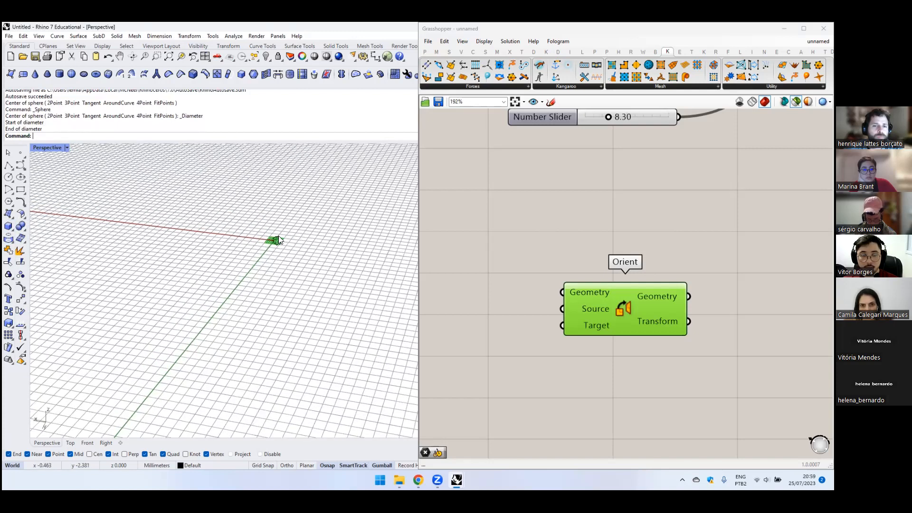
pyautogui.click(67, 148)
pyautogui.click(98, 165)
# - Raise the sphere above the origin plane and scale it by a factor of 3
pyautogui.click(274, 241)
pyautogui.write('scale')
pyautogui.press('Return')
pyautogui.click(282, 225)
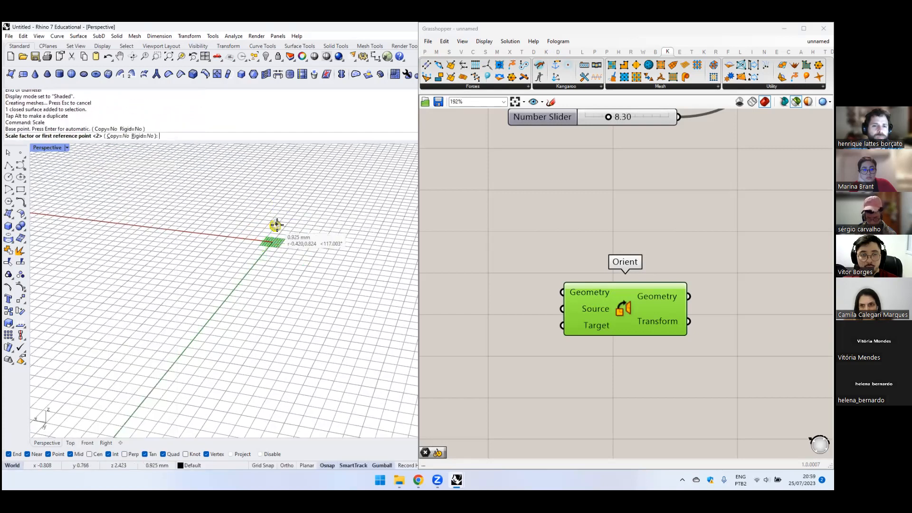
pyautogui.write('3')
pyautogui.press('Return')
pyautogui.click(340, 217)
# - Add a Geometry parameter beside the Orient component and reference the sphere in it
pyautogui.scroll(-5, 622, 306)
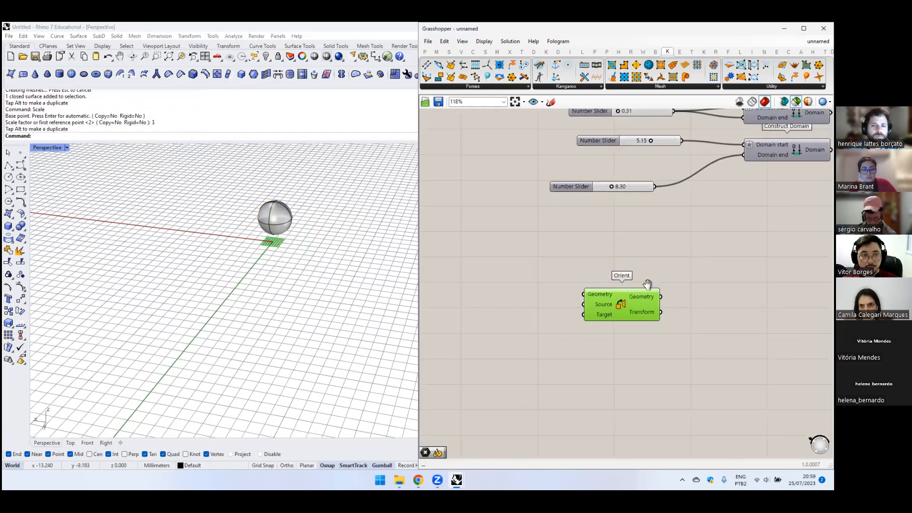
pyautogui.doubleClick(520, 303)
pyautogui.write('geo')
pyautogui.press('Return')
pyautogui.rightClick(520, 303)
pyautogui.click(554, 400)
pyautogui.click(284, 222)
# - Connect the Geometry parameter to Orient's Geometry input and a new XY Plane component to its Source input
pyautogui.scroll(-4, 578, 252)
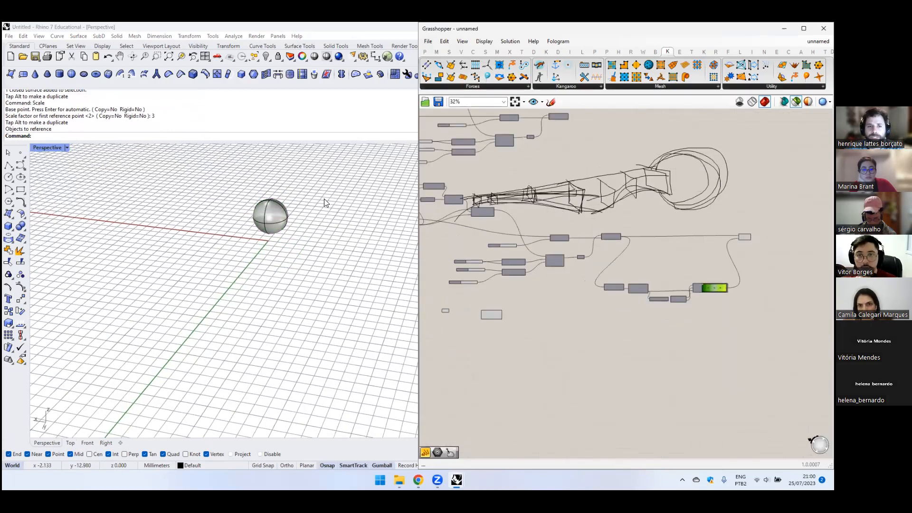
pyautogui.scroll(4, 450, 298)
pyautogui.moveTo(428, 301); pyautogui.dragTo(472, 302)
pyautogui.moveTo(484, 302); pyautogui.dragTo(585, 304)
pyautogui.doubleClick(494, 327)
pyautogui.write('xy')
pyautogui.press('Return')
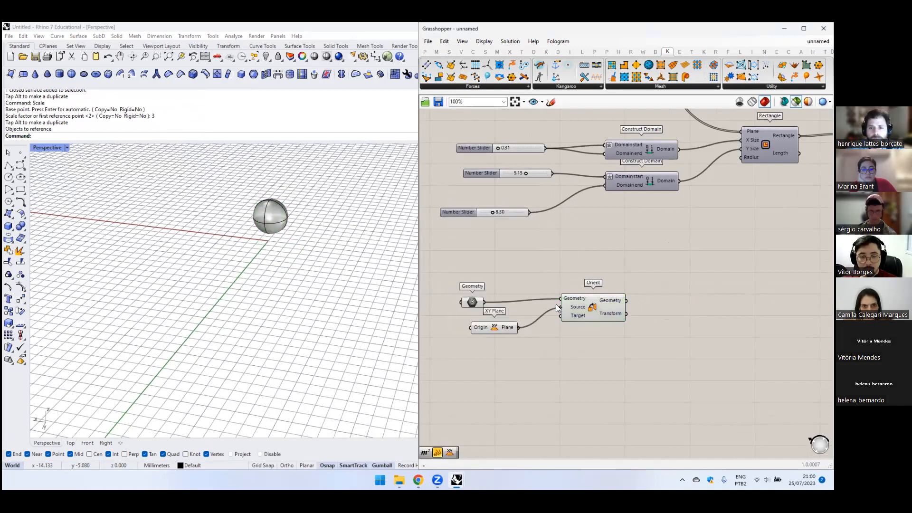
# - Move the Geometry, XY Plane and Orient components together to the free canvas area beyond the sketched circles
pyautogui.scroll(-1, 557, 304)
pyautogui.moveTo(604, 281); pyautogui.dragTo(481, 351)
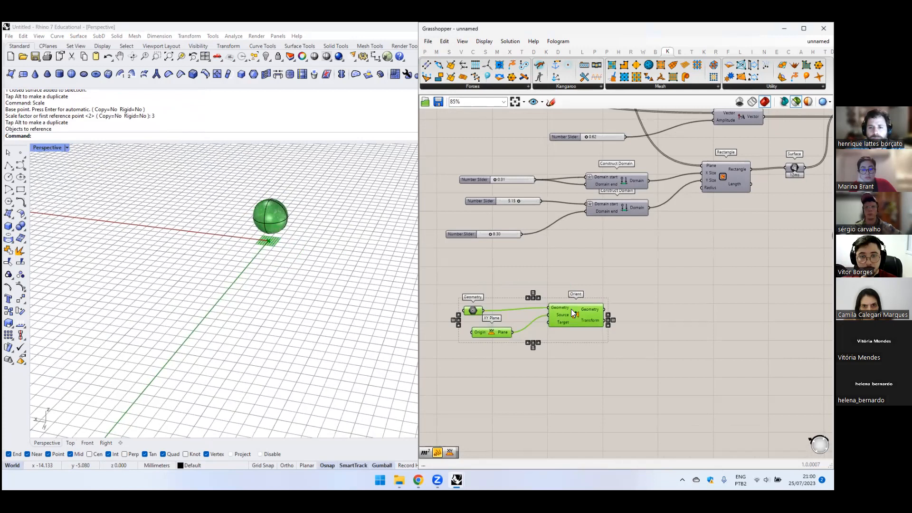
pyautogui.scroll(-5, 571, 309)
pyautogui.moveTo(576, 303); pyautogui.dragTo(797, 204)
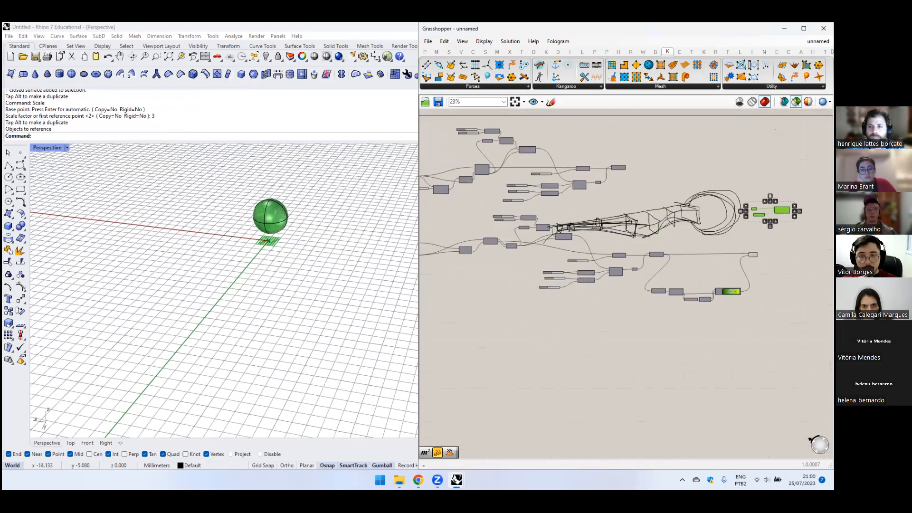
# - Delete the freehand bar sketch from the canvas
pyautogui.scroll(5, 625, 192)
pyautogui.click(589, 232)
pyautogui.press('Delete')
# - Connect the randomly rotated planes of the minimal surface to Orient's Target input
pyautogui.scroll(-2, 561, 236)
pyautogui.moveTo(535, 239); pyautogui.dragTo(481, 279, button='right')
pyautogui.click(513, 299)
pyautogui.scroll(-5, 513, 294)
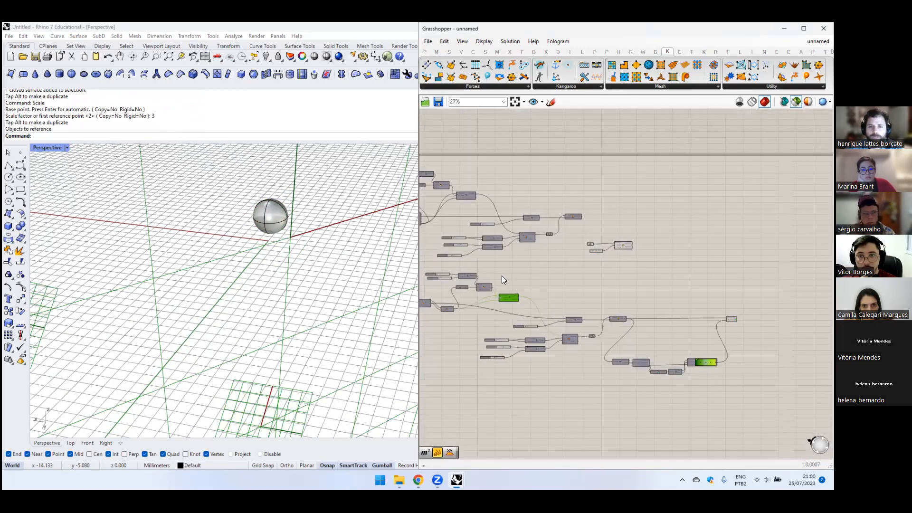
pyautogui.moveTo(519, 298); pyautogui.dragTo(601, 246)
pyautogui.scroll(4, 625, 244)
pyautogui.scroll(2, 597, 261)
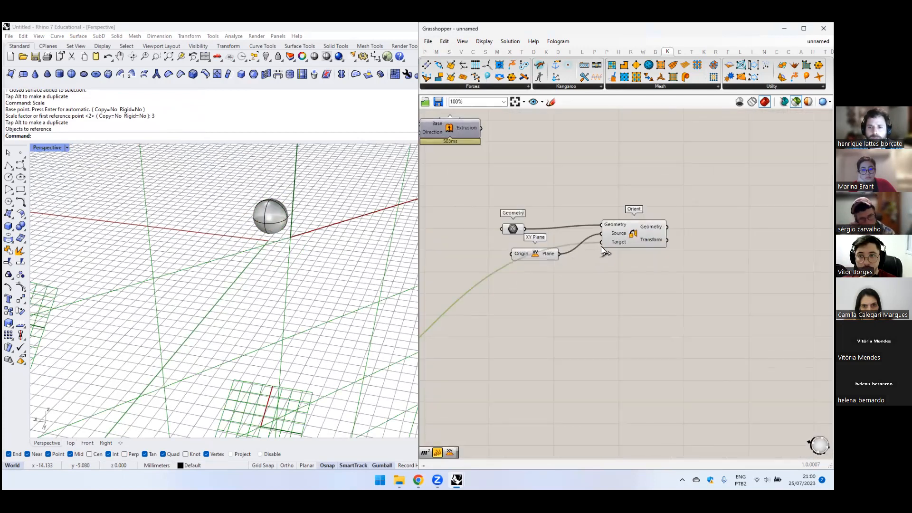
# - Move the XY Plane component closer beneath the Geometry parameter and shift the Orient component slightly down
pyautogui.click(632, 241)
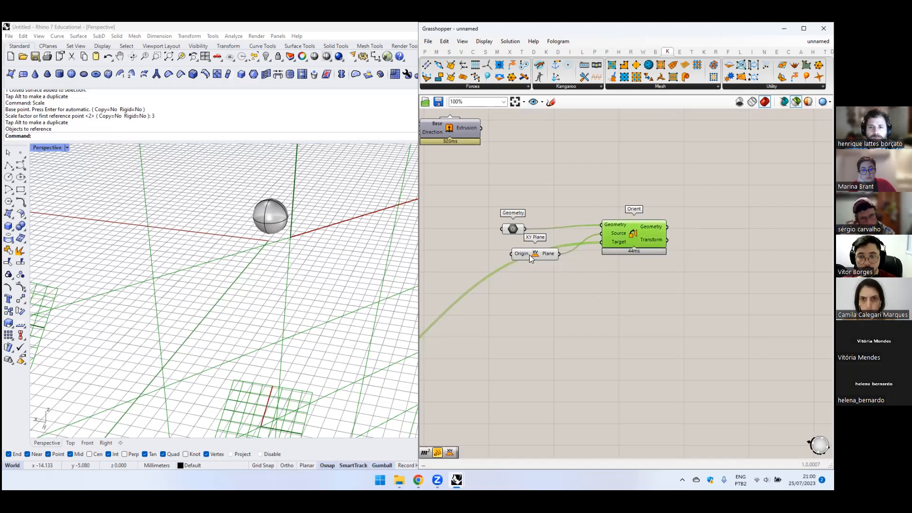
pyautogui.moveTo(529, 256); pyautogui.dragTo(527, 248)
pyautogui.moveTo(644, 237); pyautogui.dragTo(651, 248)
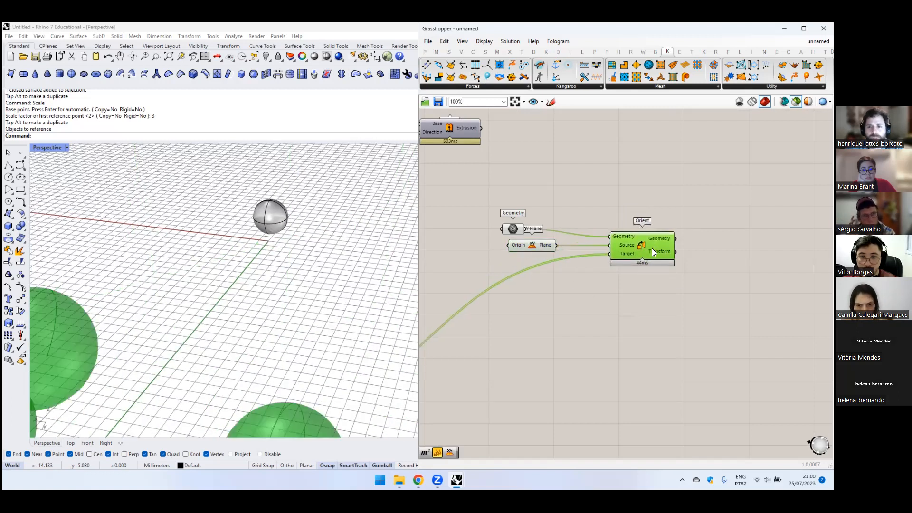
# - Examine the spheres oriented across the minimal surface and compare them with the original sphere at the origin
pyautogui.scroll(-10, 265, 282)
pyautogui.scroll(8, 279, 276)
pyautogui.moveTo(279, 257); pyautogui.dragTo(289, 240, button='right')
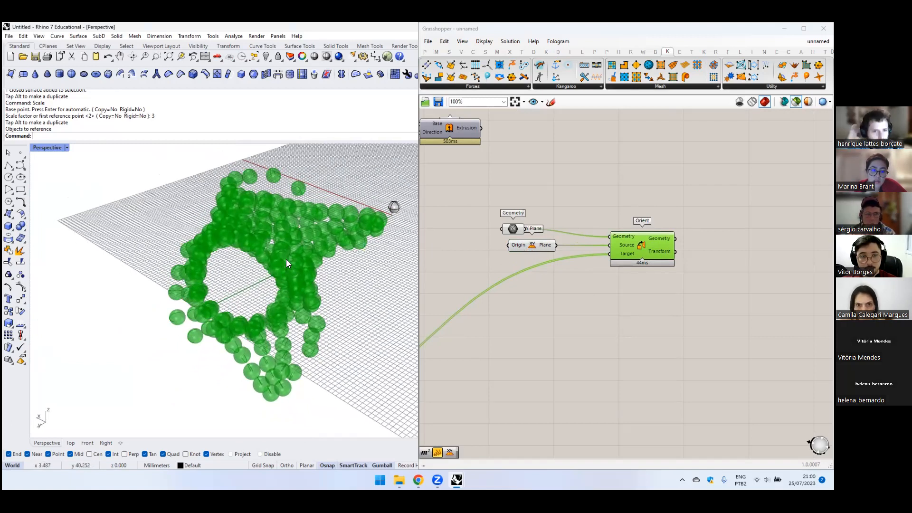
pyautogui.click(393, 208)
pyautogui.keyDown('shift'); pyautogui.moveTo(394, 211); pyautogui.dragTo(356, 225, button='right'); pyautogui.keyUp('shift')
pyautogui.click(485, 205)
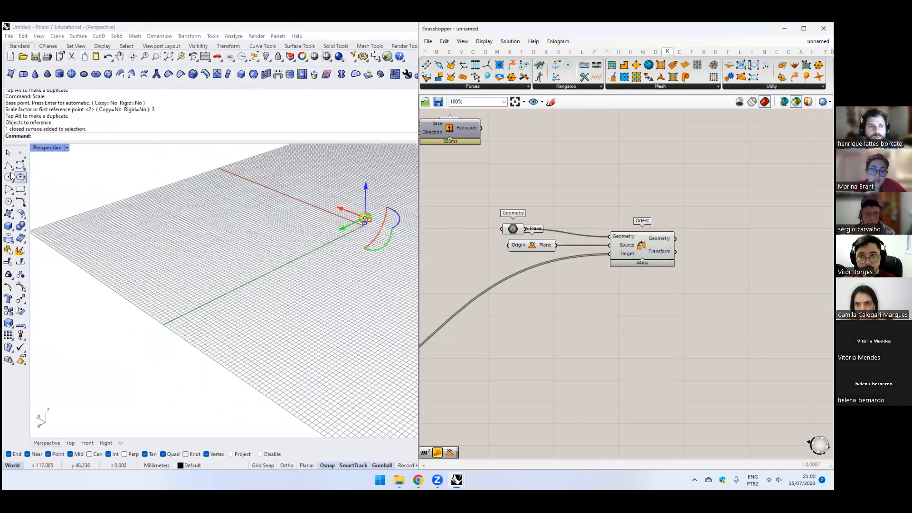
pyautogui.click(670, 255)
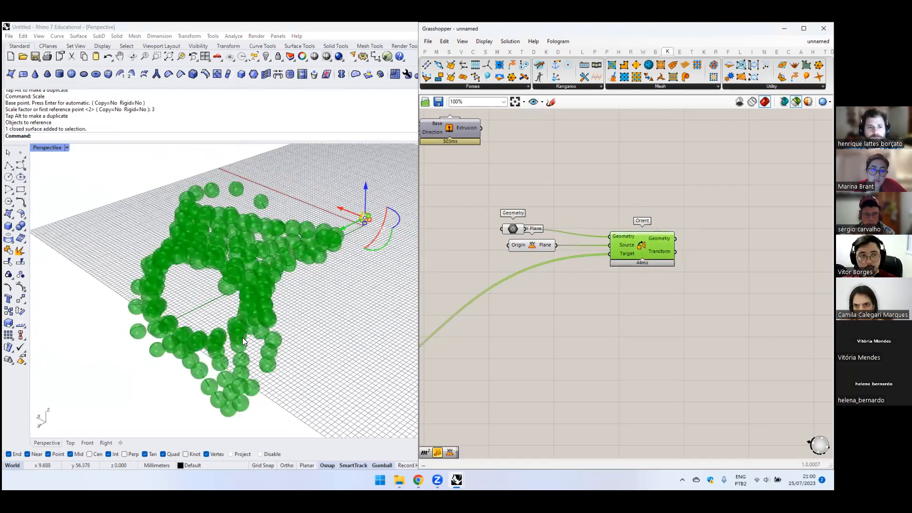
pyautogui.scroll(-5, 238, 387)
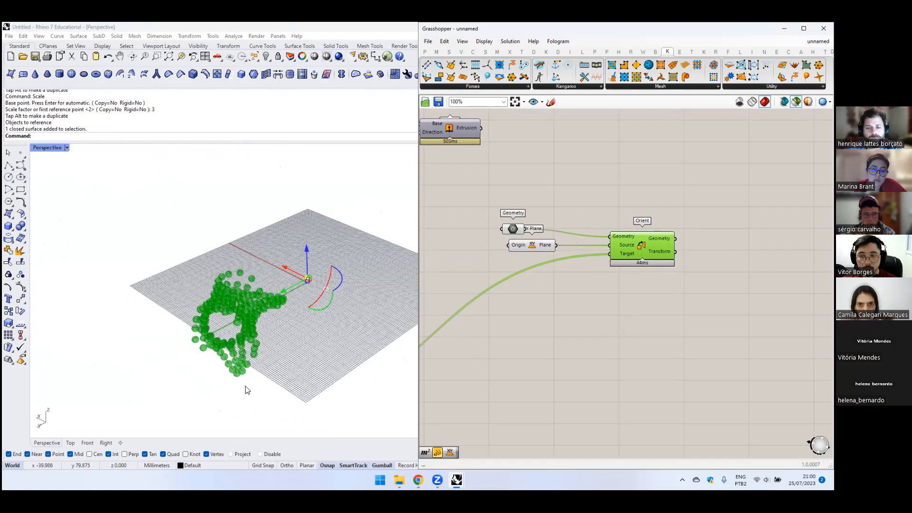
# - Place a point object on the ground plane just outside the grid, beyond the oriented spheres
pyautogui.click(8, 177)
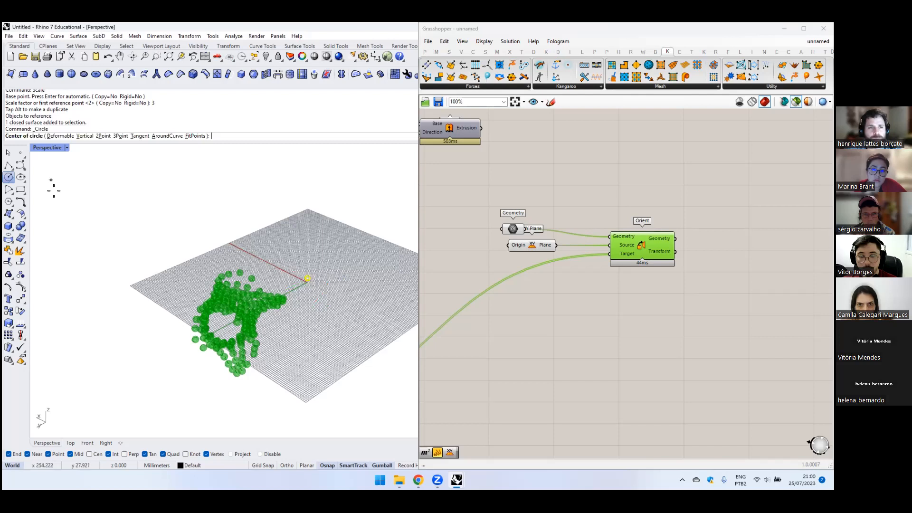
pyautogui.click(20, 153)
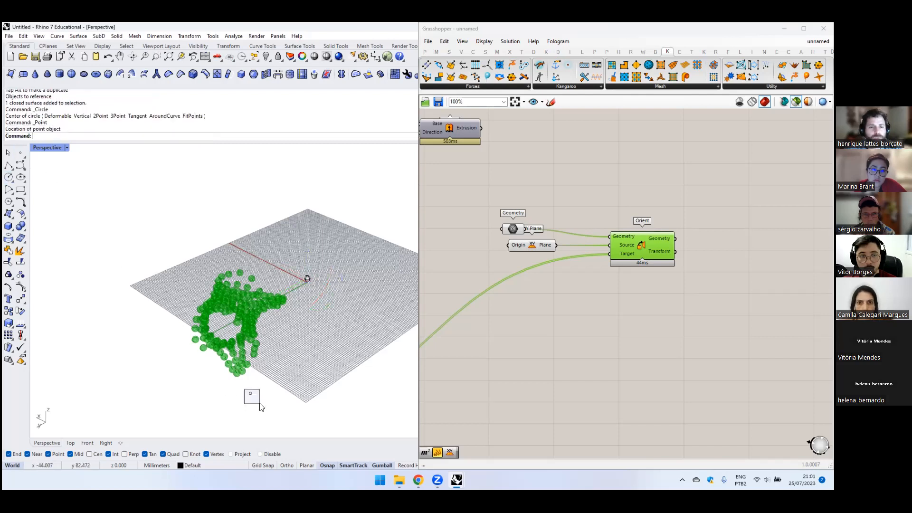
pyautogui.click(251, 394)
pyautogui.moveTo(250, 312); pyautogui.dragTo(317, 398, button='right')
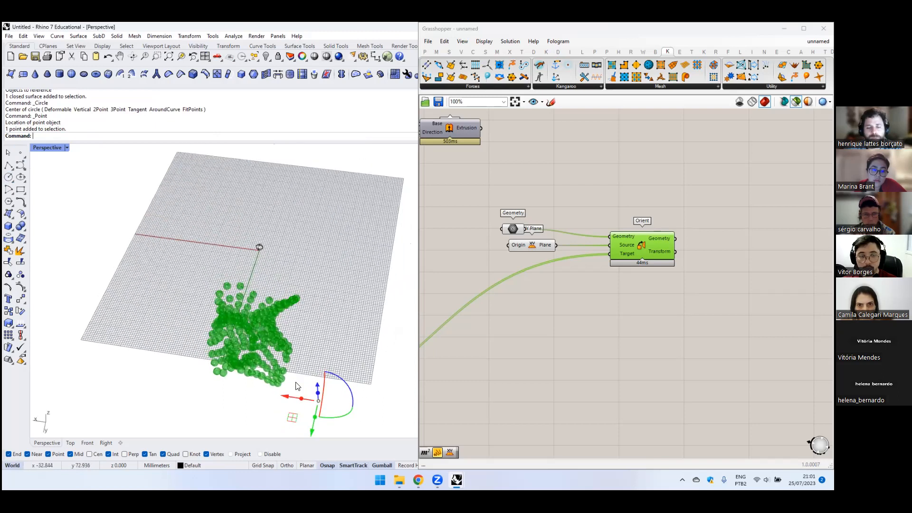
pyautogui.click(326, 315)
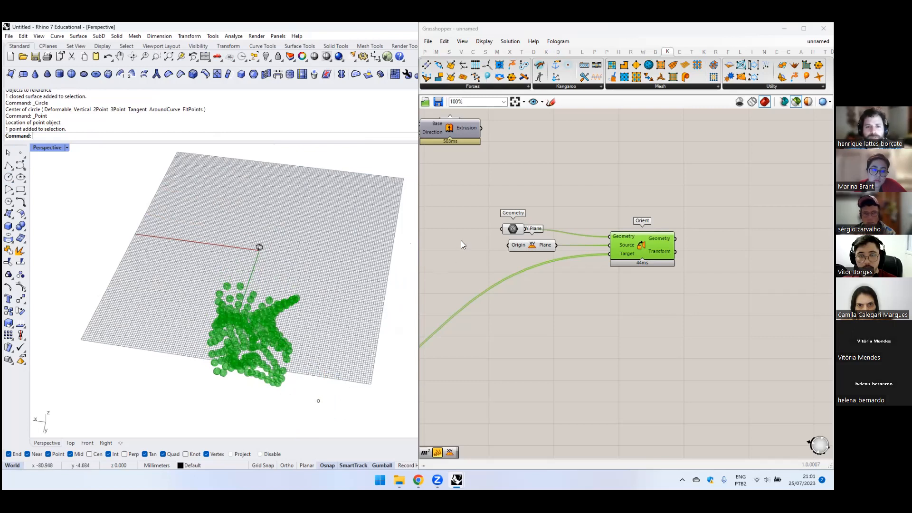
# - Draw a long, narrow rectangle across the sphere at the origin and extract its control polygon
pyautogui.moveTo(314, 360); pyautogui.dragTo(288, 252, button='right')
pyautogui.scroll(3, 302, 237)
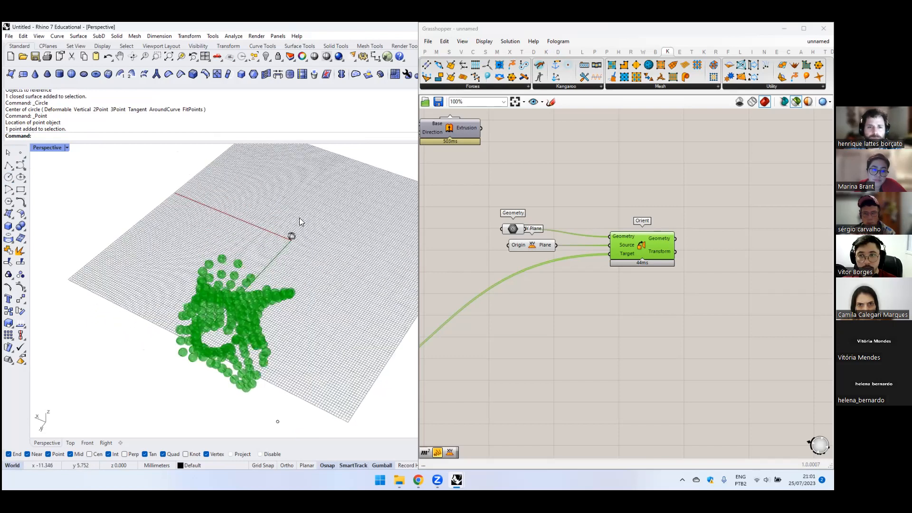
pyautogui.click(21, 190)
pyautogui.scroll(1, 272, 213)
pyautogui.click(250, 214)
pyautogui.click(341, 257)
pyautogui.click(327, 244)
pyautogui.write('ExtractControlPolygon')
pyautogui.press('Return')
# - Extrude the two rectangular curves into thin solid bars with ExtrudeCrv
pyautogui.moveTo(324, 219); pyautogui.dragTo(312, 246)
pyautogui.write('ExtrudeCrv')
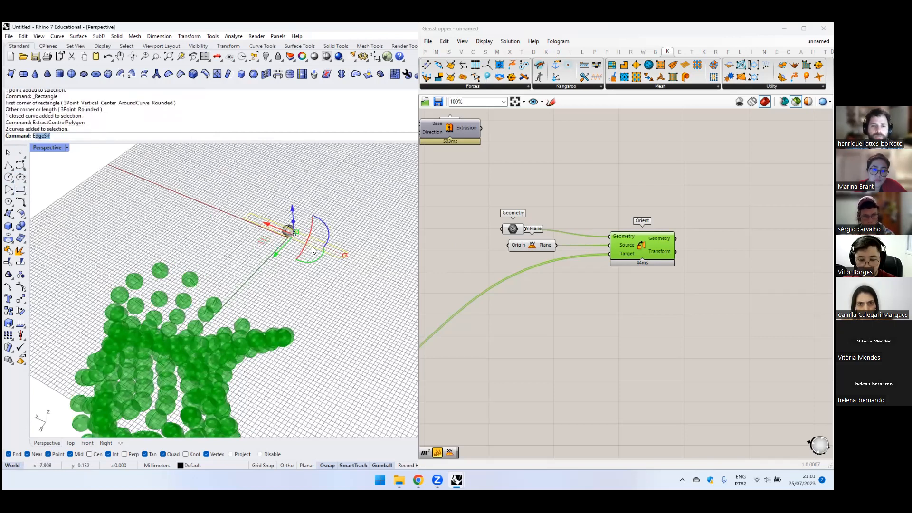
pyautogui.press('Return')
pyautogui.click(324, 231)
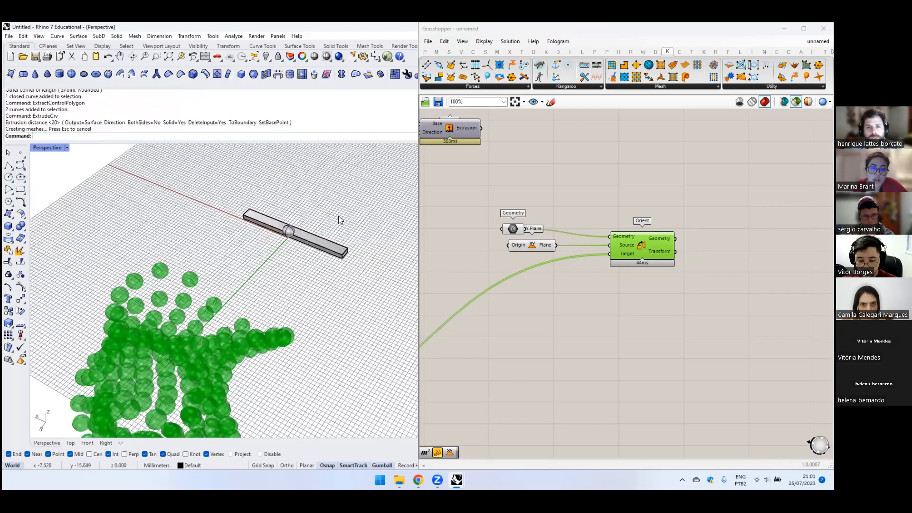
# - Make a rotated copy of one extruded bar so that the two bars cross over the sphere
pyautogui.click(512, 229)
pyautogui.click(364, 203)
pyautogui.click(328, 249)
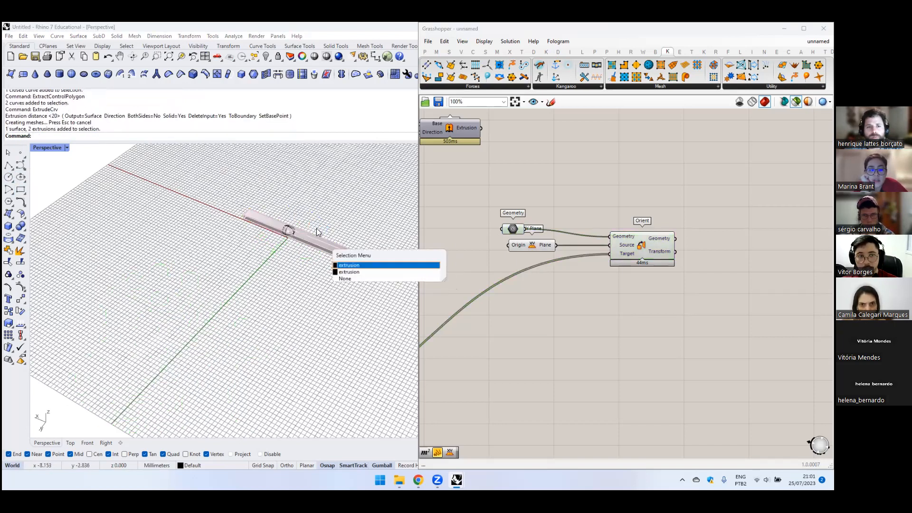
pyautogui.click(359, 273)
pyautogui.press('alt')
pyautogui.moveTo(322, 236); pyautogui.dragTo(316, 192)
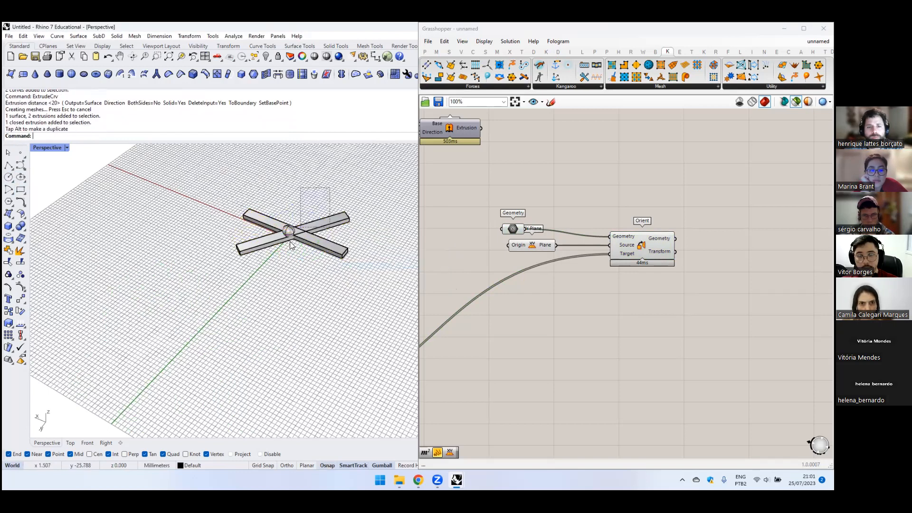
# - Reference the crossed bars and sphere together in the Geometry parameter, and raise Orient level with that parameter
pyautogui.rightClick(513, 229)
pyautogui.click(565, 345)
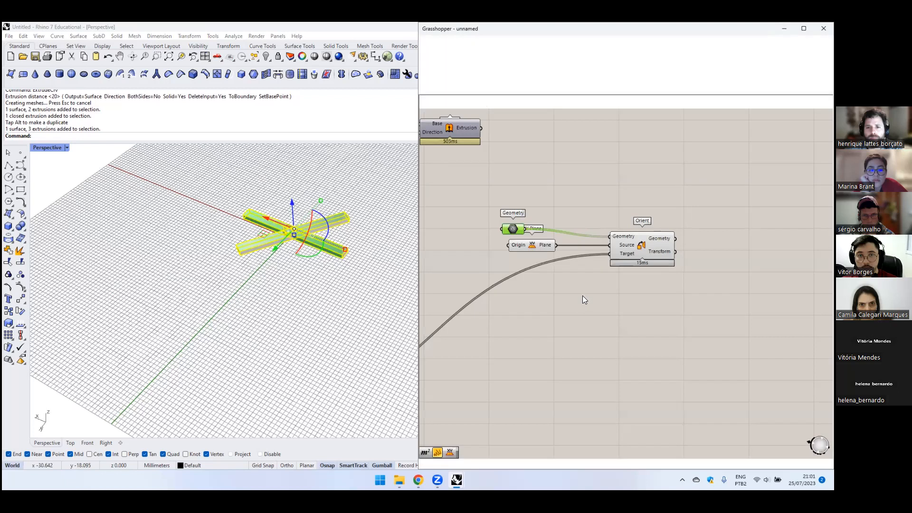
pyautogui.scroll(-2, 218, 270)
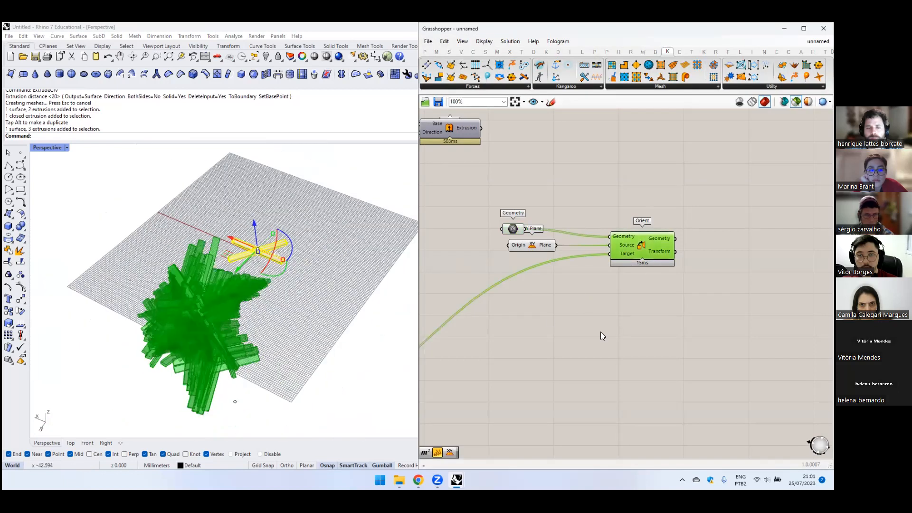
pyautogui.click(601, 331)
pyautogui.moveTo(647, 247); pyautogui.dragTo(648, 239)
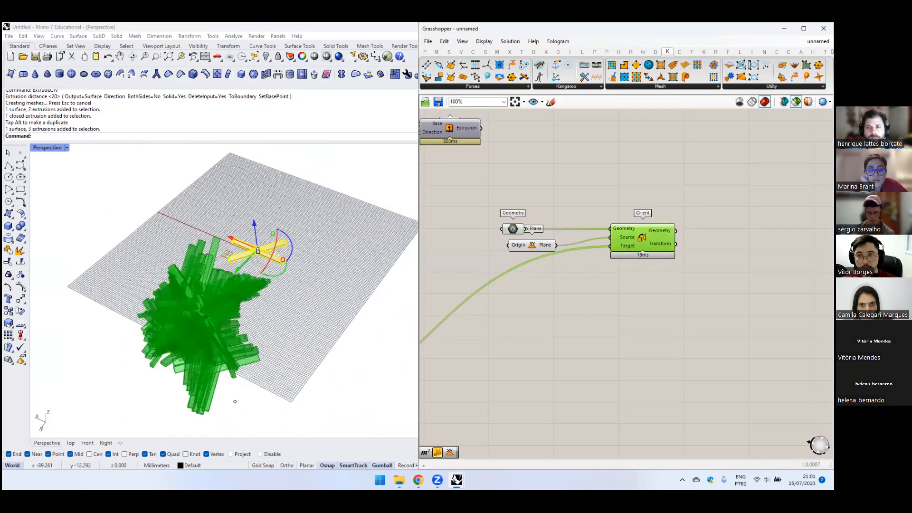
# - Examine the crossed bars oriented over the minimal surface from several angles and at close range
pyautogui.click(436, 202)
pyautogui.moveTo(266, 271); pyautogui.dragTo(404, 284, button='right')
pyautogui.scroll(6, 209, 318)
pyautogui.scroll(-6, 405, 284)
pyautogui.click(333, 220)
pyautogui.click(317, 277)
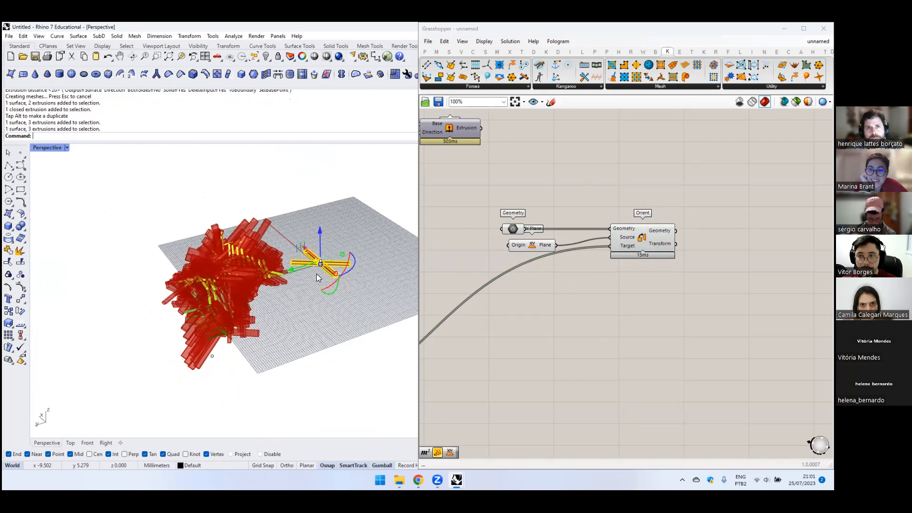
pyautogui.scroll(8, 233, 230)
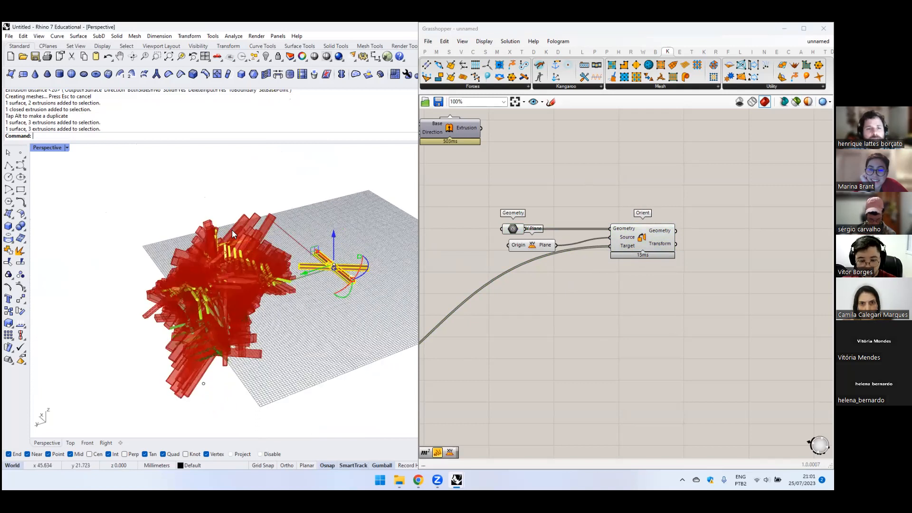
pyautogui.scroll(6, 264, 231)
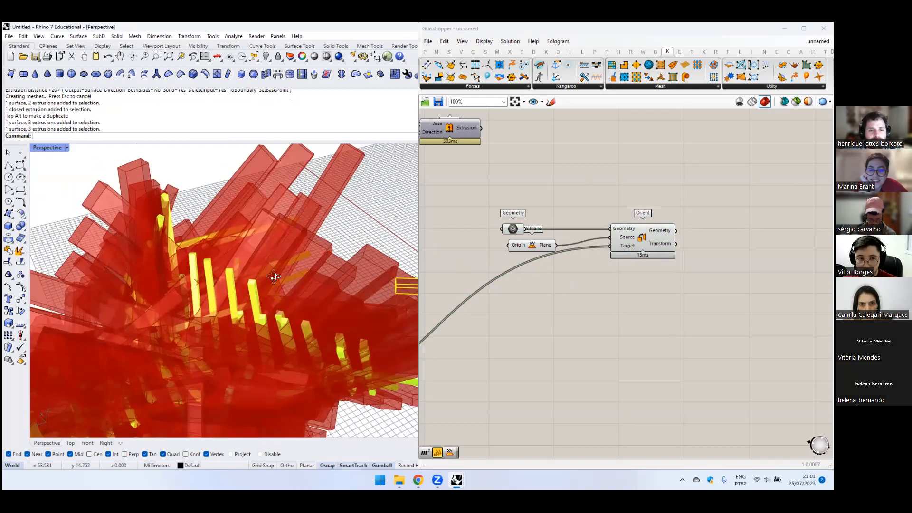
# - Turn off the preview of the last bar components at the end of the lower definition, and clear the selection
pyautogui.scroll(-4, 583, 220)
pyautogui.moveTo(660, 277); pyautogui.dragTo(623, 231, button='right')
pyautogui.scroll(-5, 623, 230)
pyautogui.moveTo(651, 263); pyautogui.dragTo(737, 346)
pyautogui.middleClick(692, 279)
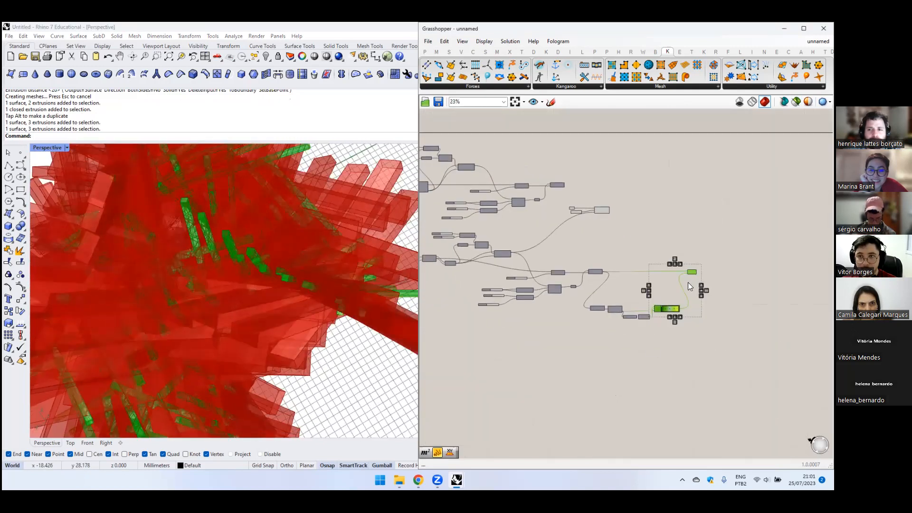
pyautogui.click(718, 245)
pyautogui.scroll(-10, 285, 254)
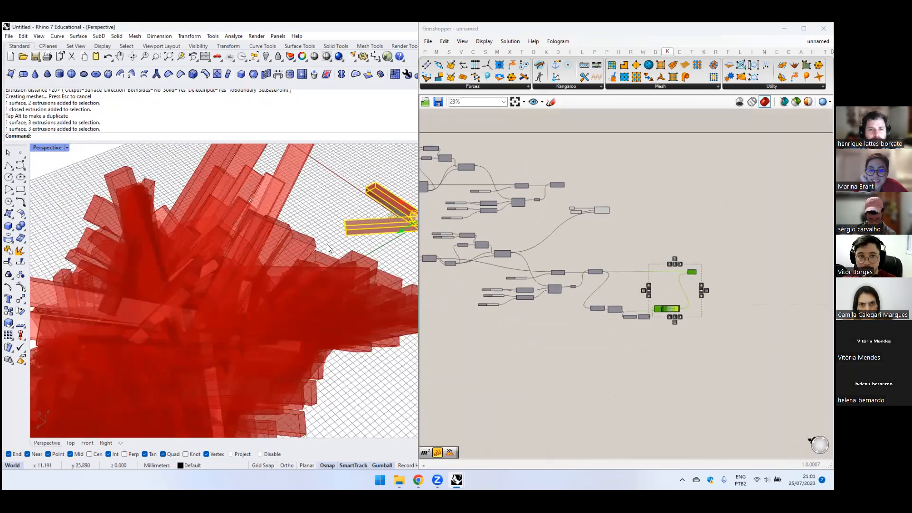
pyautogui.click(606, 373)
pyautogui.click(365, 202)
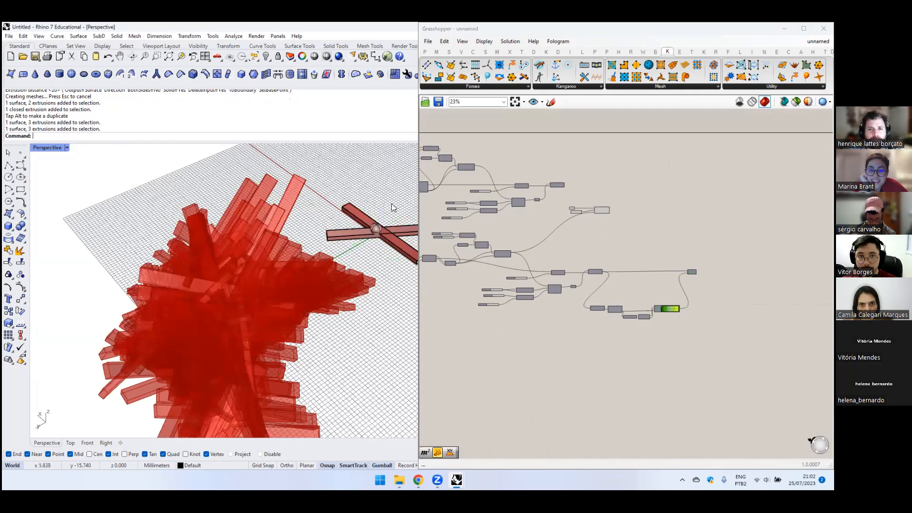
# - Draw an open five-point polyline on the ground plane beside the crossed bars and select it
pyautogui.scroll(6, 597, 204)
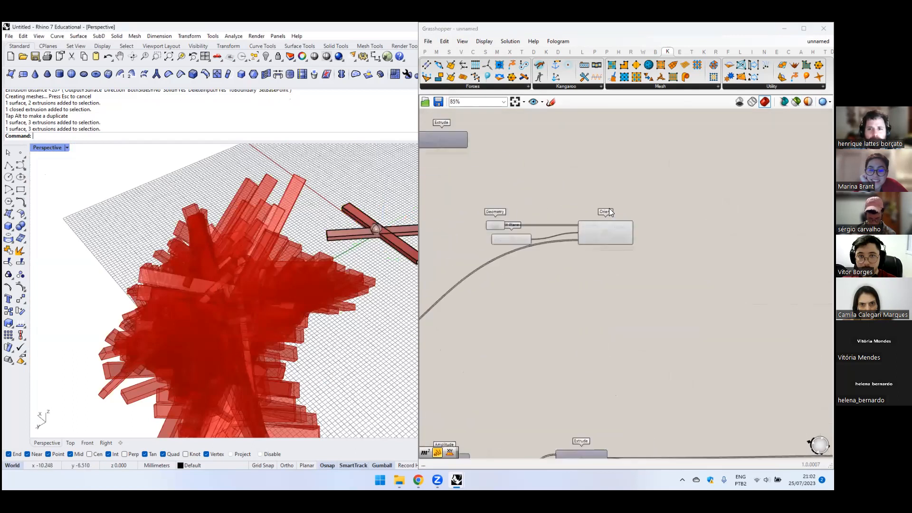
pyautogui.doubleClick(528, 190)
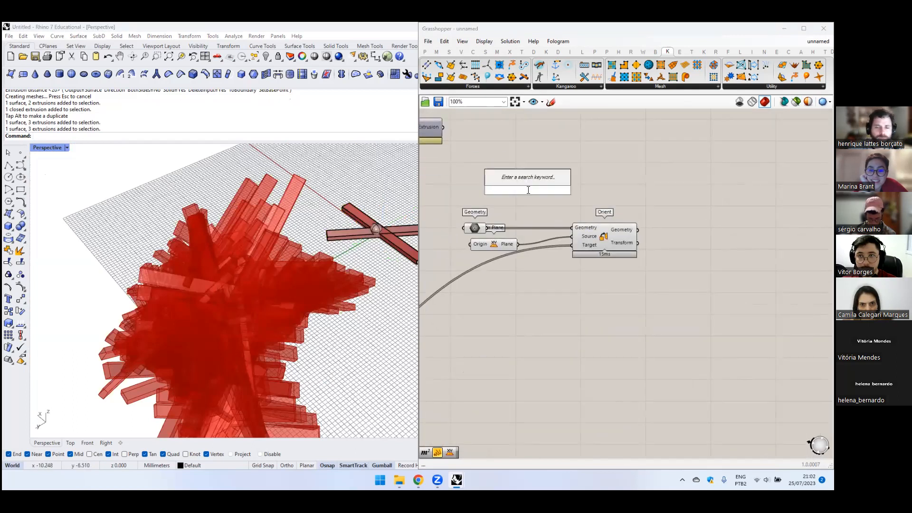
pyautogui.click(9, 176)
pyautogui.click(9, 165)
pyautogui.keyDown('shift'); pyautogui.moveTo(204, 225); pyautogui.dragTo(121, 235, button='right'); pyautogui.keyUp('shift')
pyautogui.click(299, 202)
pyautogui.click(321, 225)
pyautogui.click(351, 244)
pyautogui.click(369, 255)
pyautogui.click(370, 268)
pyautogui.rightClick(370, 268)
pyautogui.click(370, 266)
# - Add a Curve parameter above the Geometry parameter and reference the open polyline in it
pyautogui.doubleClick(472, 194)
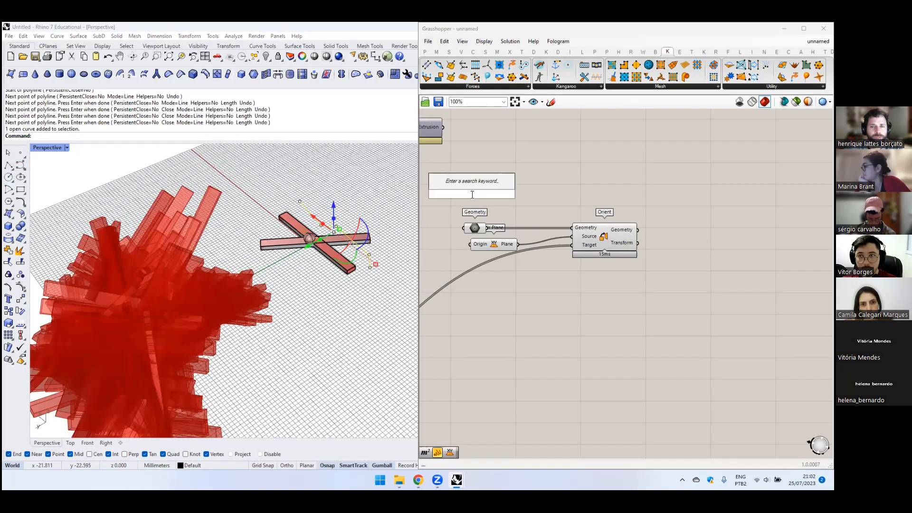
pyautogui.write('cur')
pyautogui.press('Return')
pyautogui.rightClick(472, 193)
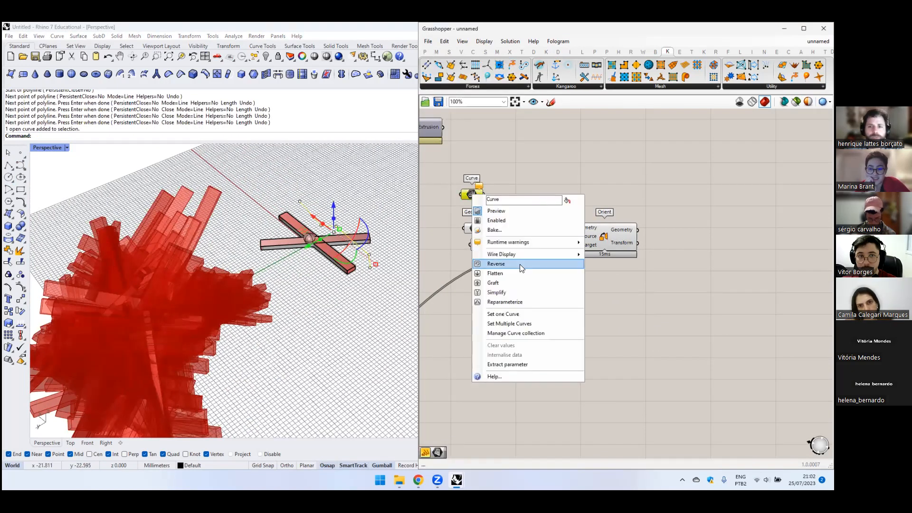
pyautogui.click(509, 312)
pyautogui.click(341, 230)
# - Shift the polyline onto the crossed bars at the origin and connect the Curve parameter to Orient's Geometry input
pyautogui.click(341, 229)
pyautogui.moveTo(484, 194); pyautogui.dragTo(573, 227)
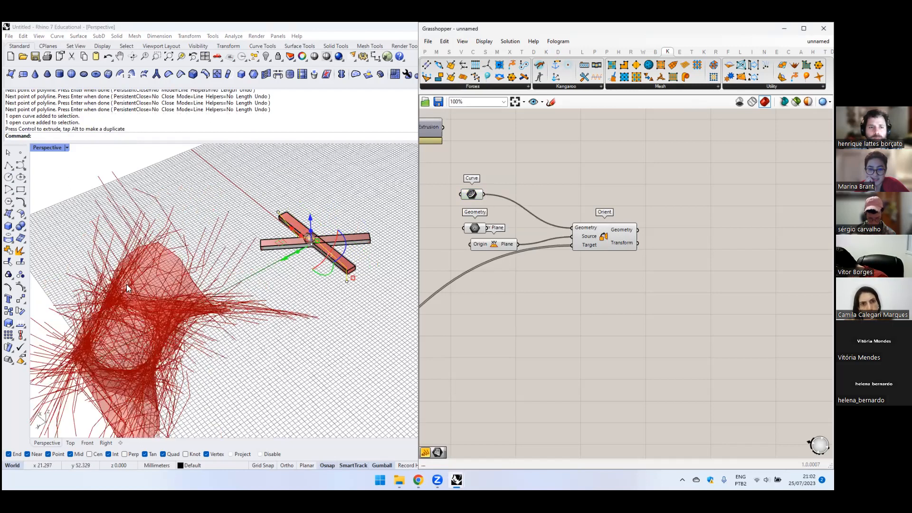
# - Examine the polylines oriented over the minimal surface and the overall Grasshopper definition that produces them
pyautogui.scroll(-3, 127, 284)
pyautogui.moveTo(209, 291); pyautogui.dragTo(340, 275, button='right')
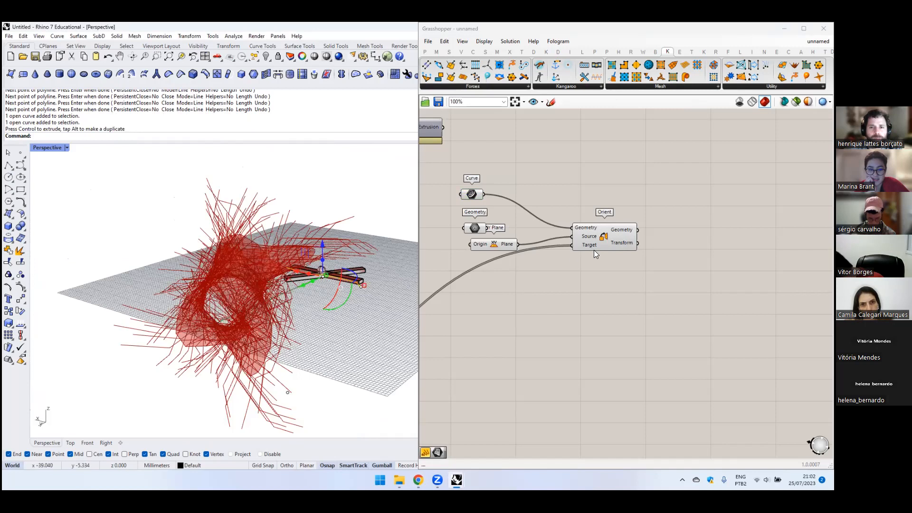
pyautogui.scroll(-3, 594, 250)
pyautogui.scroll(5, 271, 234)
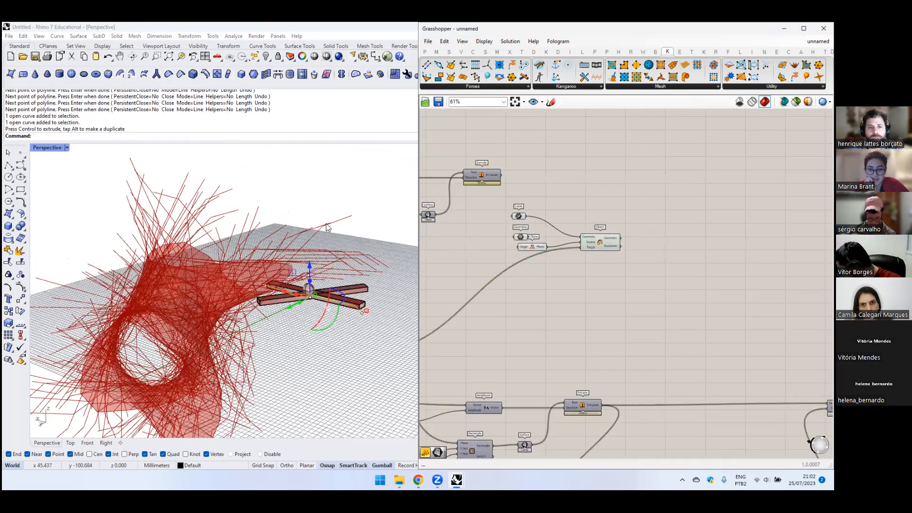
pyautogui.scroll(-4, 244, 259)
pyautogui.moveTo(322, 226); pyautogui.dragTo(303, 230, button='right')
pyautogui.scroll(-5, 587, 242)
pyautogui.moveTo(662, 274); pyautogui.dragTo(656, 222, button='right')
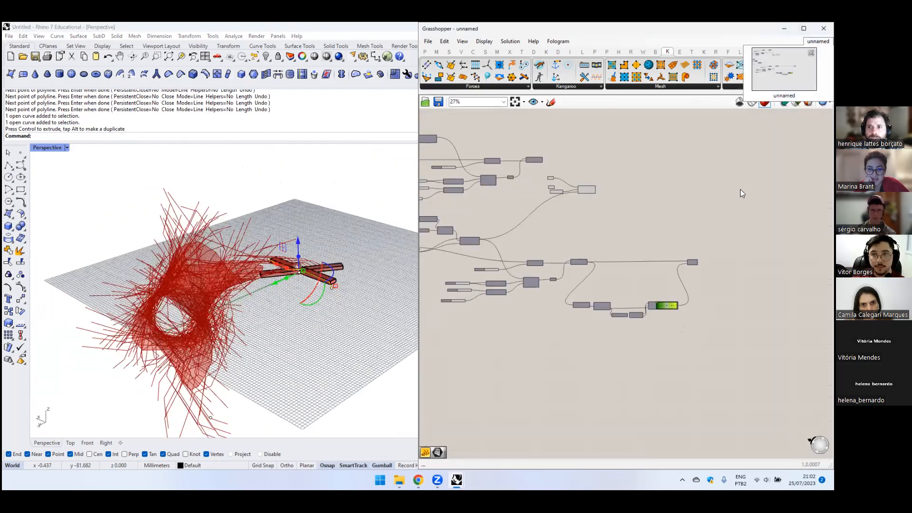
pyautogui.moveTo(466, 471)
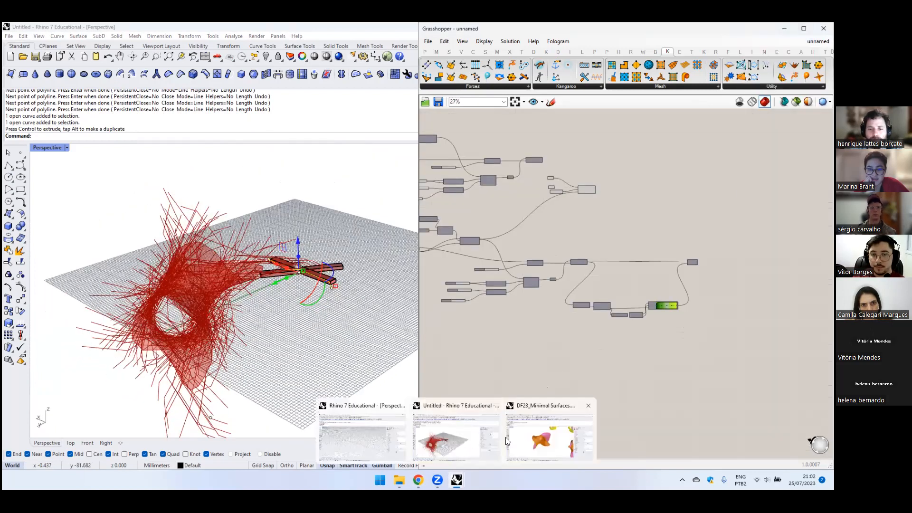
# - Paste the copied volume meshing group, with its smoothing and custom preview components, into an empty area beyond the Orient component
pyautogui.click(382, 436)
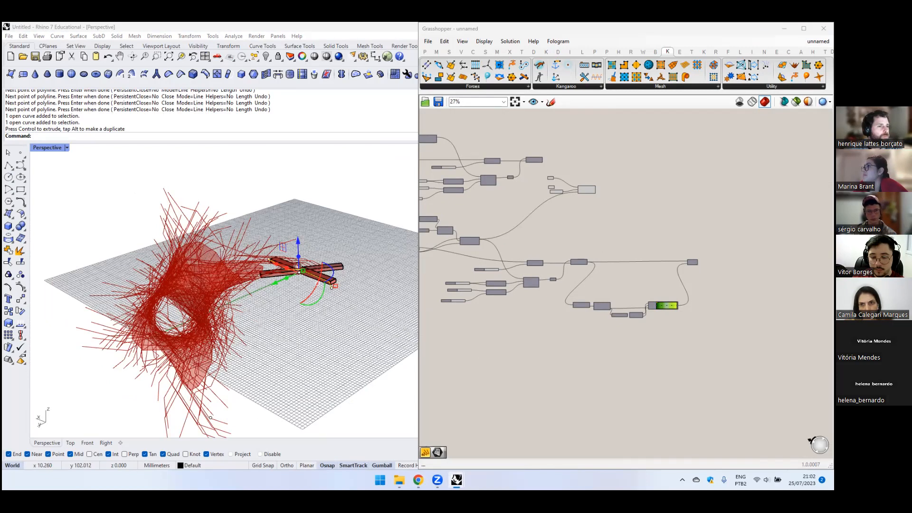
pyautogui.click(649, 335)
pyautogui.scroll(-3, 647, 335)
pyautogui.hotkey('ctrl', 'v')
pyautogui.scroll(4, 618, 219)
pyautogui.moveTo(570, 239); pyautogui.dragTo(807, 290)
pyautogui.click(746, 343)
# - Connect Orient's Geometry output to the meshing group's Curve parameter and enable that parameter
pyautogui.scroll(4, 602, 304)
pyautogui.moveTo(634, 324); pyautogui.dragTo(513, 275, button='right')
pyautogui.moveTo(488, 275); pyautogui.dragTo(469, 232)
pyautogui.scroll(2, 542, 219)
pyautogui.middleClick(545, 234)
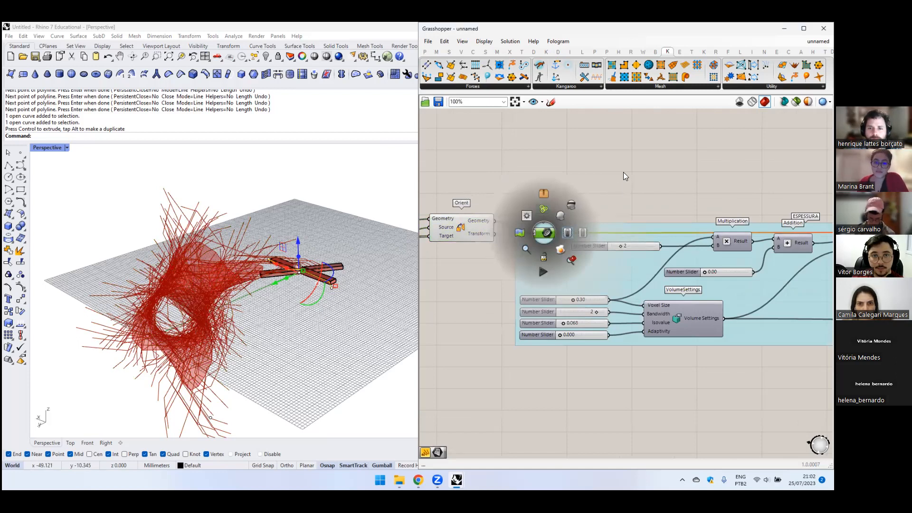
# - Turn on the preview of the Custom Preview component after Laplacian Smoothing to display the generated mesh
pyautogui.scroll(-3, 561, 206)
pyautogui.moveTo(820, 217); pyautogui.dragTo(567, 215, button='right')
pyautogui.middleClick(770, 280)
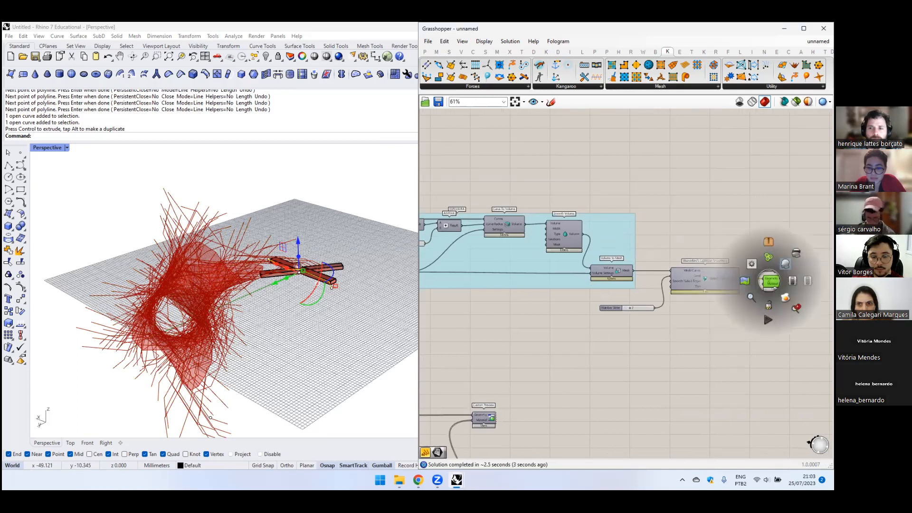
pyautogui.click(789, 261)
pyautogui.click(746, 319)
pyautogui.moveTo(245, 292)
pyautogui.mouseDown(button='right')
pyautogui.moveTo(180, 278)
pyautogui.moveTo(190, 237)
pyautogui.moveTo(253, 277)
pyautogui.mouseUp(button='right')
pyautogui.scroll(3, 253, 276)
pyautogui.moveTo(230, 248); pyautogui.dragTo(174, 238, button='right')
# - Set the Voxel Size slider feeding VolumeSettings to 0.55 and inspect the mesh from several angles
pyautogui.moveTo(551, 246); pyautogui.dragTo(755, 294, button='right')
pyautogui.scroll(5, 556, 288)
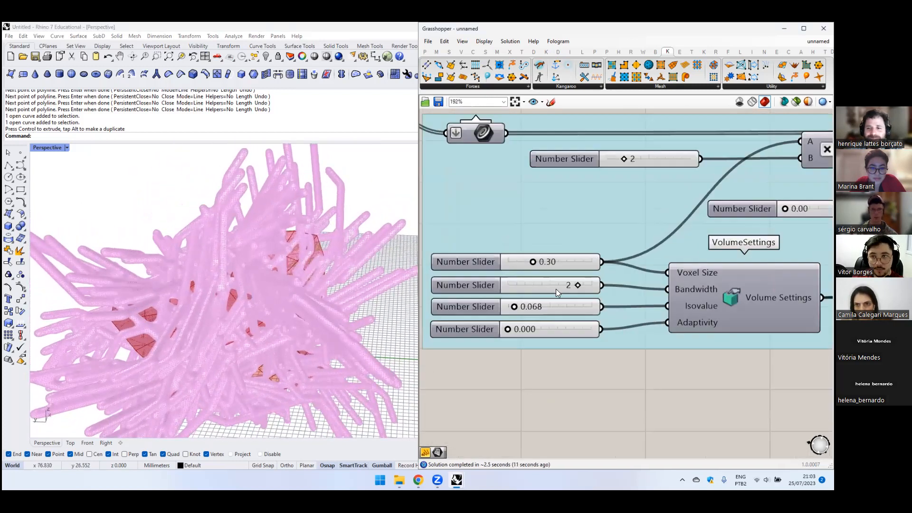
pyautogui.scroll(-2, 538, 265)
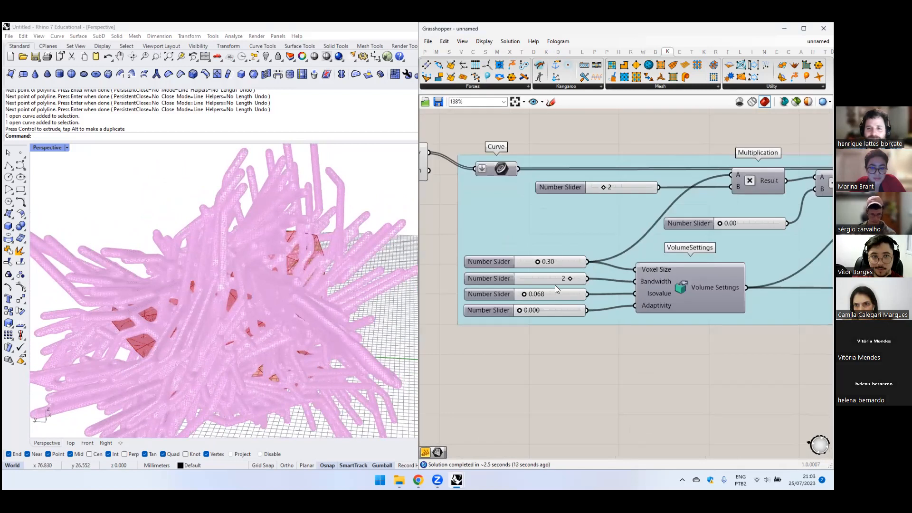
pyautogui.moveTo(586, 265); pyautogui.dragTo(523, 272, button='right')
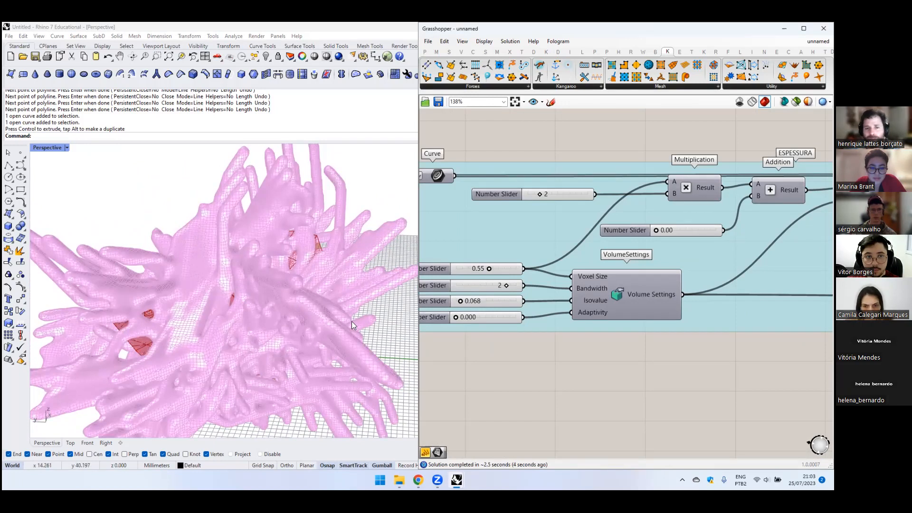
pyautogui.scroll(10, 230, 330)
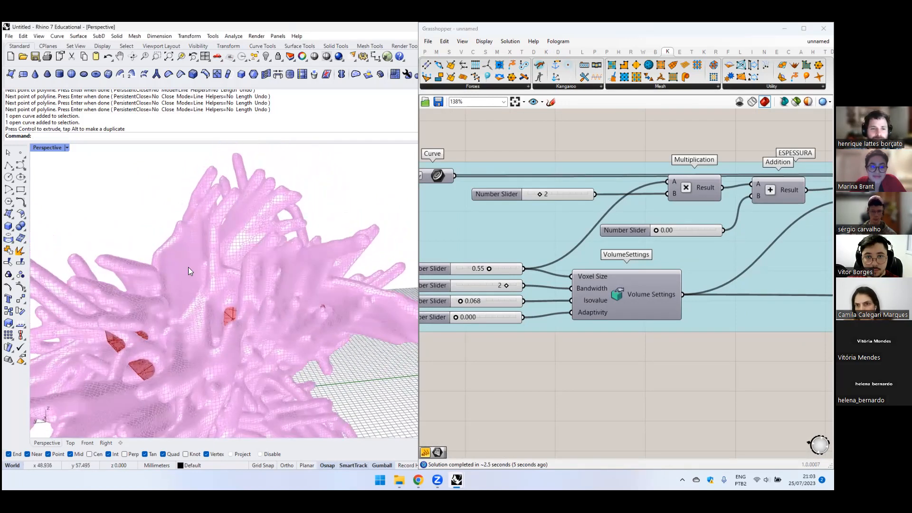
pyautogui.scroll(-12, 196, 277)
pyautogui.moveTo(220, 275); pyautogui.dragTo(281, 187, button='right')
pyautogui.moveTo(287, 231); pyautogui.dragTo(281, 199, button='right')
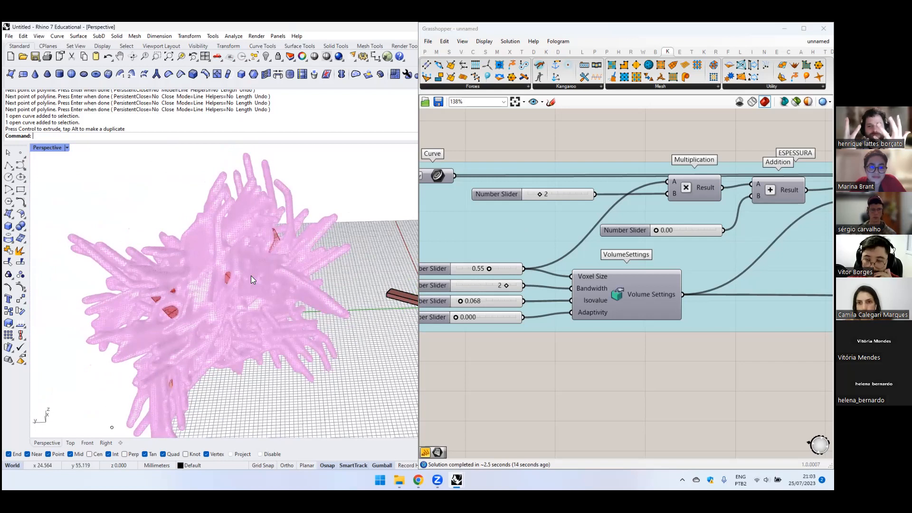
pyautogui.moveTo(251, 275); pyautogui.dragTo(342, 263, button='right')
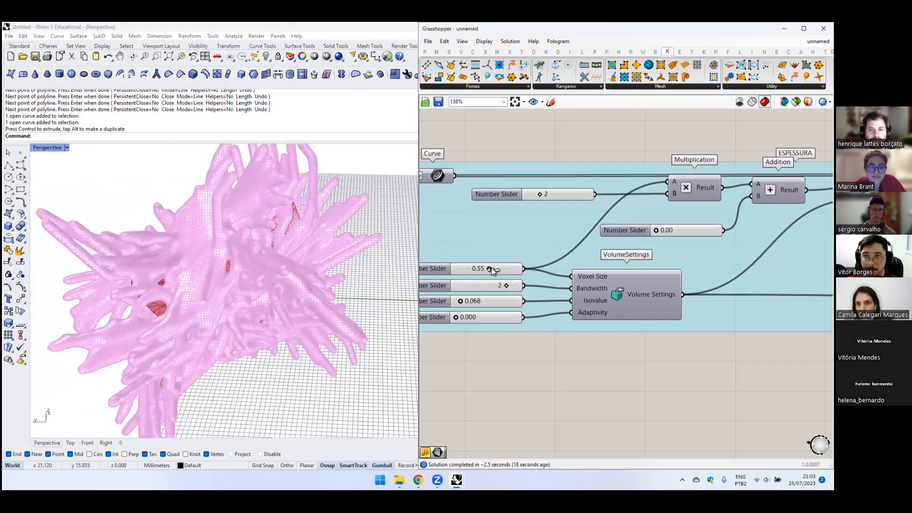
# - Raise the Voxel Size slider to 0.90 and inspect the coarser mesh
pyautogui.moveTo(508, 267); pyautogui.dragTo(510, 268)
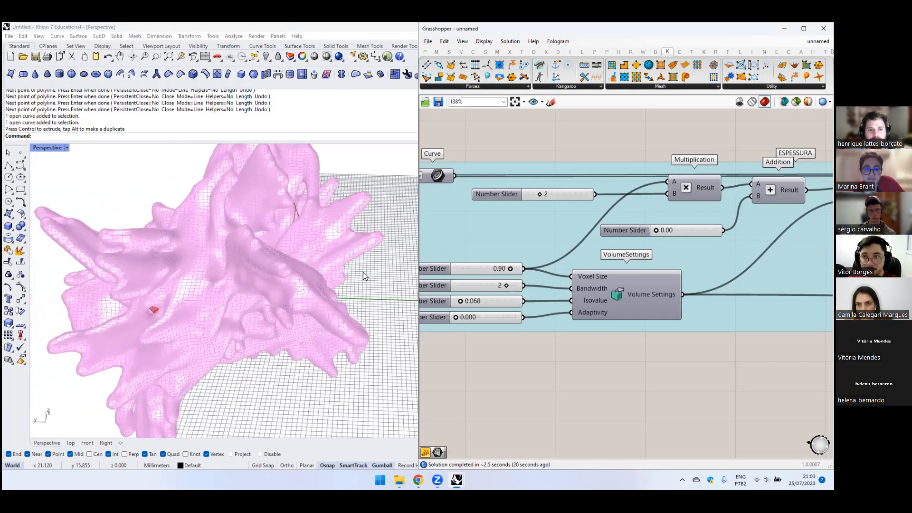
pyautogui.moveTo(257, 229); pyautogui.dragTo(288, 232, button='right')
pyautogui.scroll(5, 288, 232)
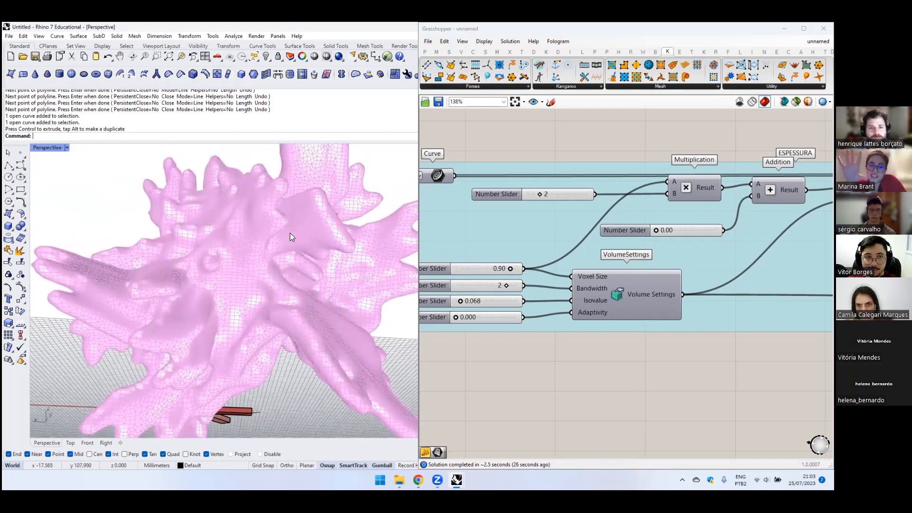
pyautogui.scroll(-5, 282, 241)
# - Set the Voxel Size slider feeding VolumeSettings to 1.00
pyautogui.moveTo(510, 268); pyautogui.dragTo(522, 269)
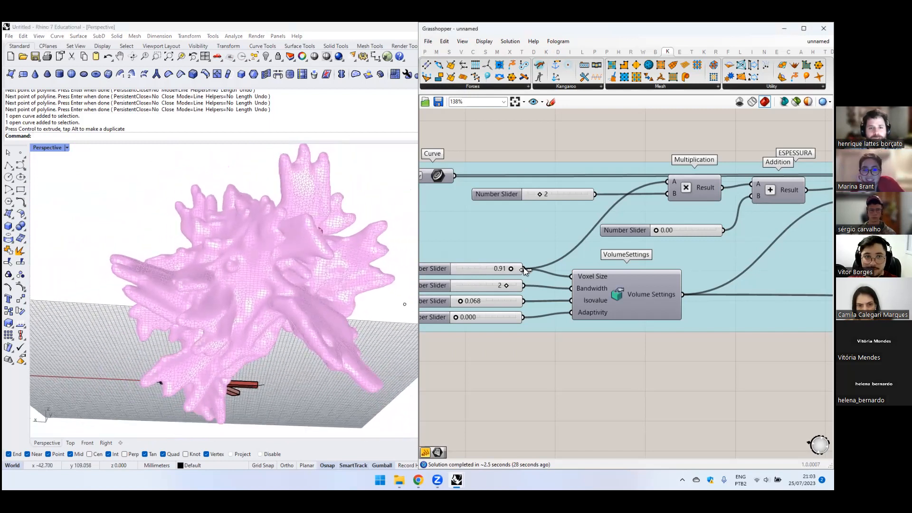
pyautogui.moveTo(311, 237); pyautogui.dragTo(215, 255, button='right')
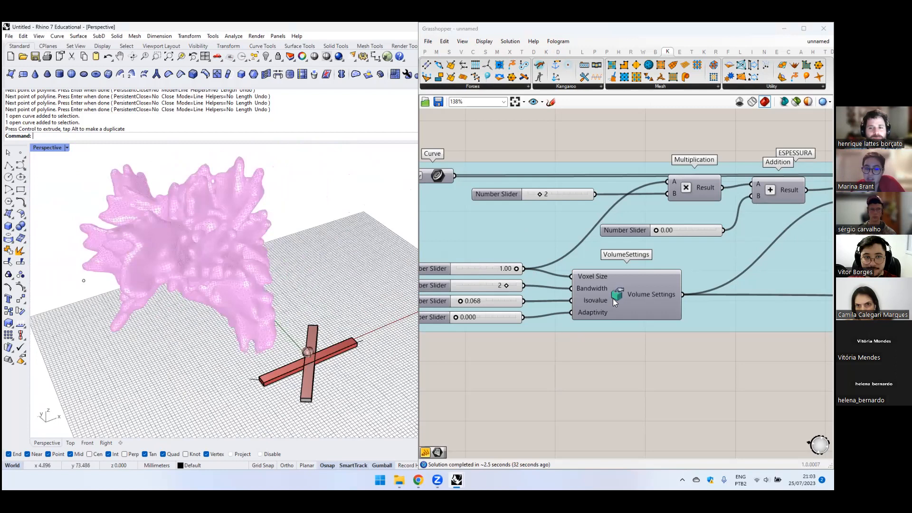
pyautogui.scroll(3, 215, 254)
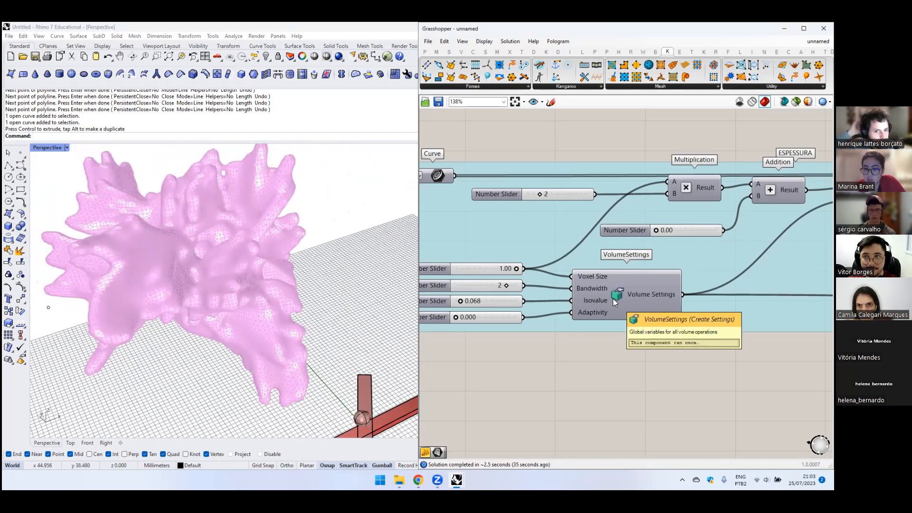
pyautogui.moveTo(330, 334); pyautogui.dragTo(339, 382, button='right')
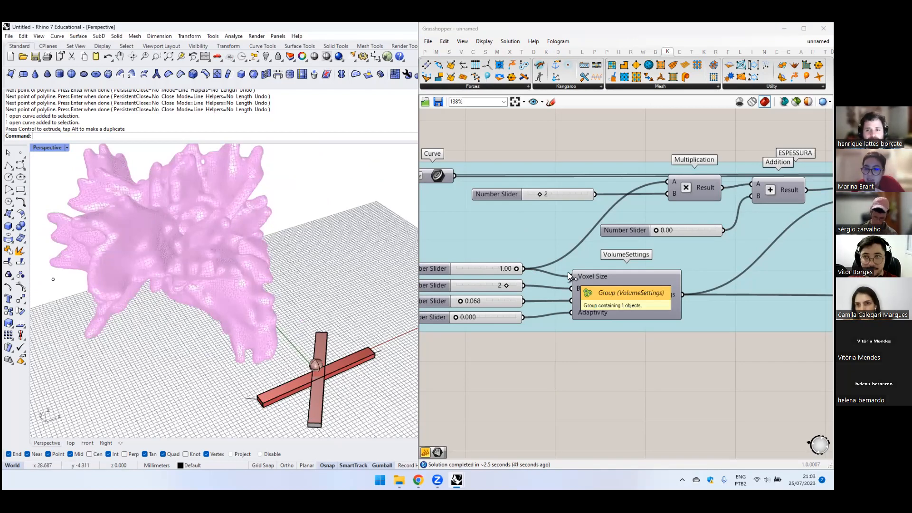
# - Examine the Weaverbird's Laplacian Smoothing component, its inputs and the mesh it produces
pyautogui.scroll(-4, 568, 272)
pyautogui.scroll(3, 611, 283)
pyautogui.moveTo(442, 247); pyautogui.dragTo(494, 251, button='right')
pyautogui.click(636, 268)
pyautogui.click(643, 186)
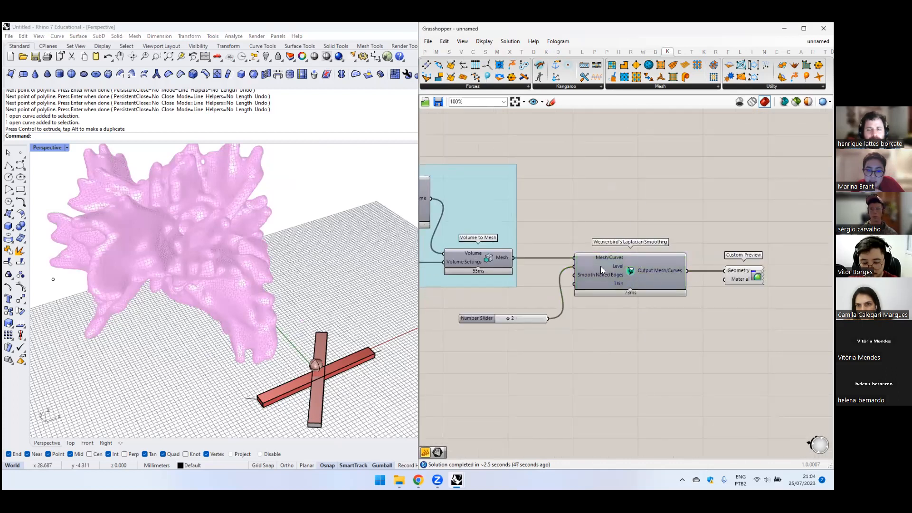
pyautogui.moveTo(619, 260)
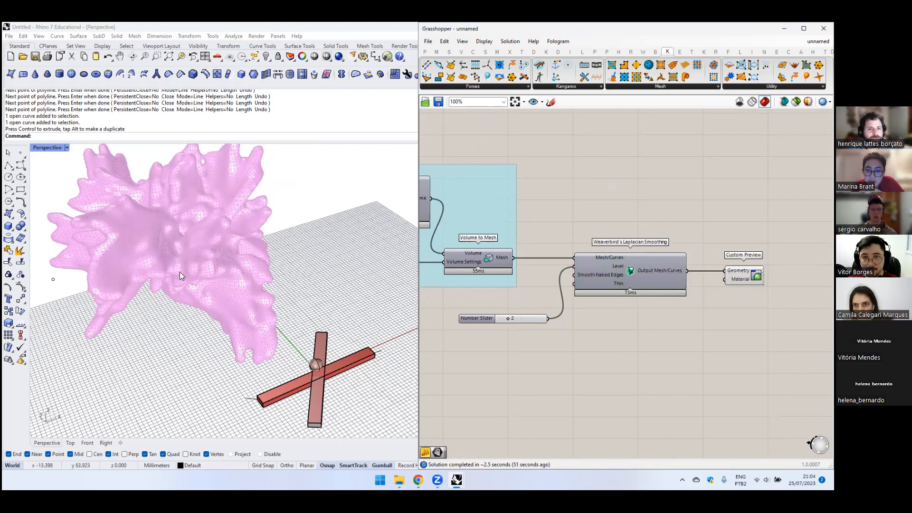
pyautogui.scroll(-5, 154, 222)
pyautogui.scroll(6, 152, 218)
# - Preview the unsmoothed mesh by turning on Volume to Mesh's preview and feeding its output into Custom Preview
pyautogui.click(632, 267)
pyautogui.click(479, 259)
pyautogui.middleClick(479, 260)
pyautogui.click(496, 243)
pyautogui.click(618, 282)
pyautogui.middleClick(619, 282)
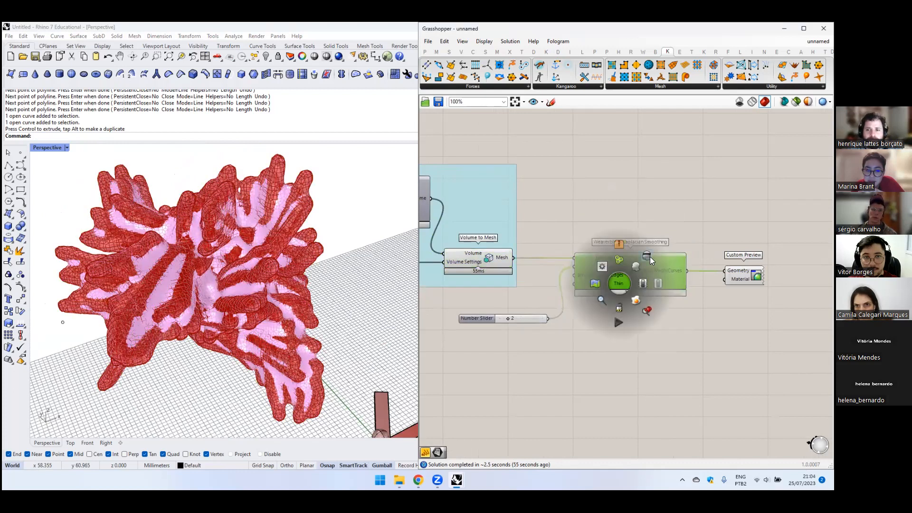
pyautogui.click(649, 257)
pyautogui.moveTo(749, 275); pyautogui.dragTo(610, 212)
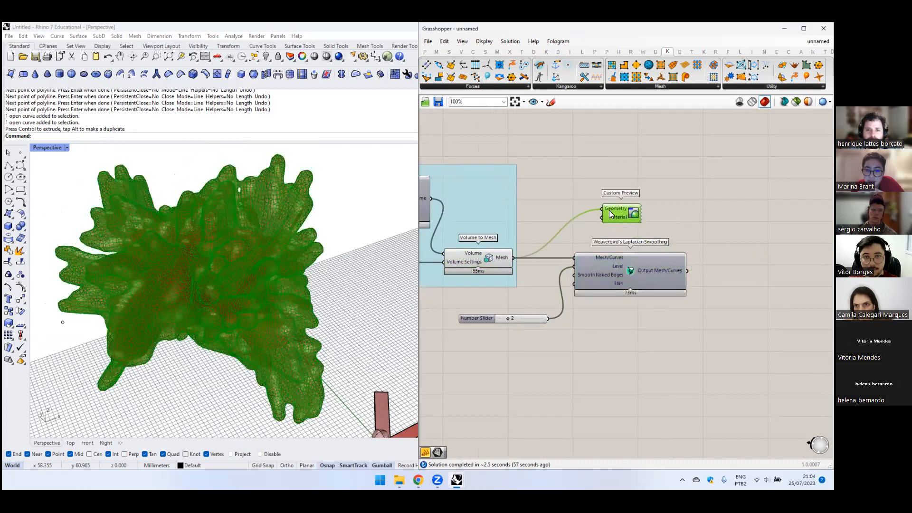
pyautogui.click(526, 189)
# - Reconnect Laplacian Smoothing's output to Custom Preview and turn off the Volume to Mesh preview
pyautogui.moveTo(225, 276); pyautogui.dragTo(664, 272, button='right')
pyautogui.moveTo(691, 270); pyautogui.dragTo(668, 210)
pyautogui.click(482, 252)
pyautogui.middleClick(482, 253)
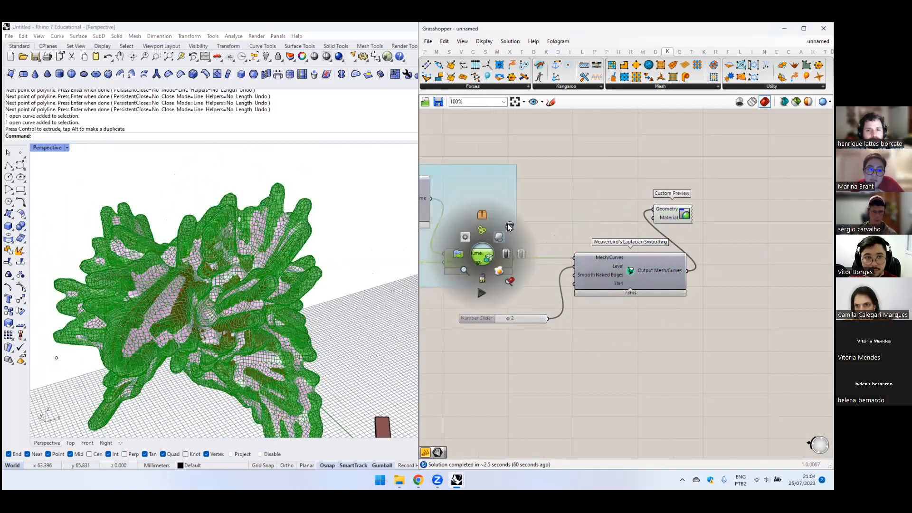
pyautogui.click(459, 254)
pyautogui.moveTo(294, 275); pyautogui.dragTo(319, 206, button='right')
pyautogui.scroll(3, 318, 206)
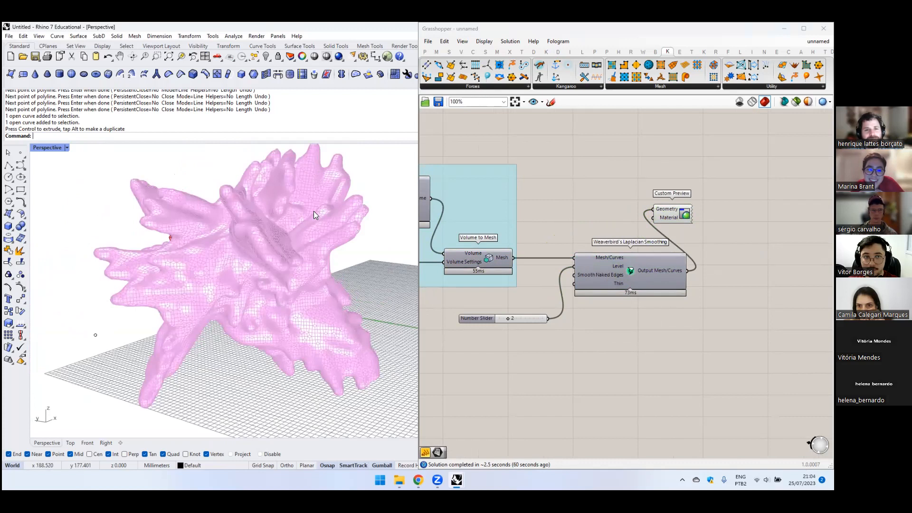
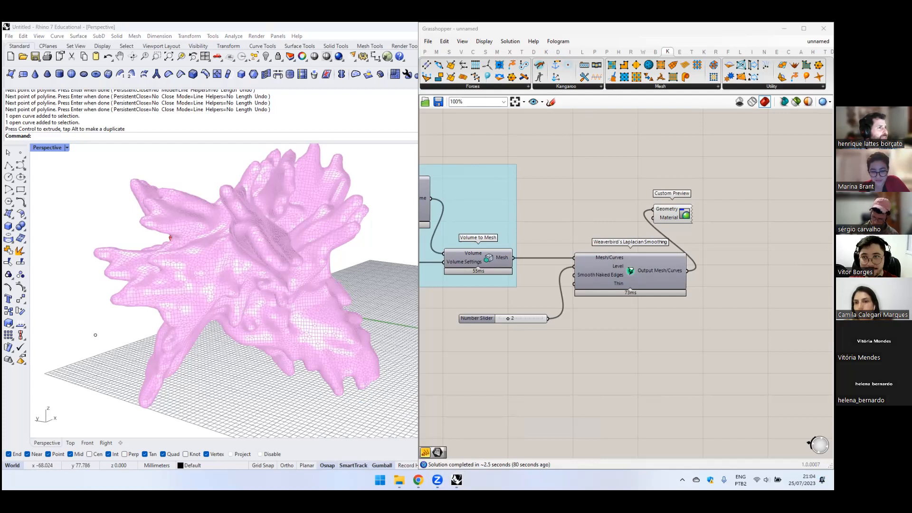
# - Switch from the Perspective view to a maximized Front view and hide its grid
pyautogui.scroll(-5, 522, 280)
pyautogui.scroll(-5, 218, 284)
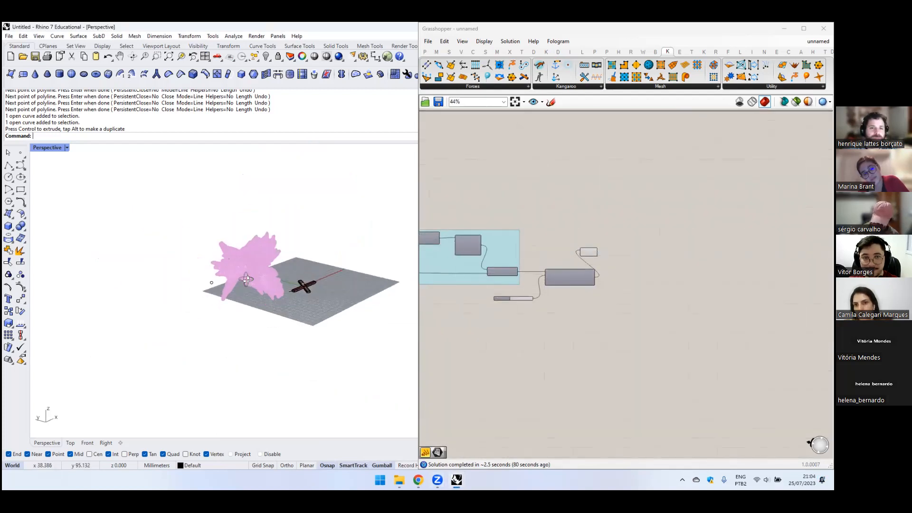
pyautogui.scroll(3, 246, 280)
pyautogui.press('Escape')
pyautogui.press('Escape')
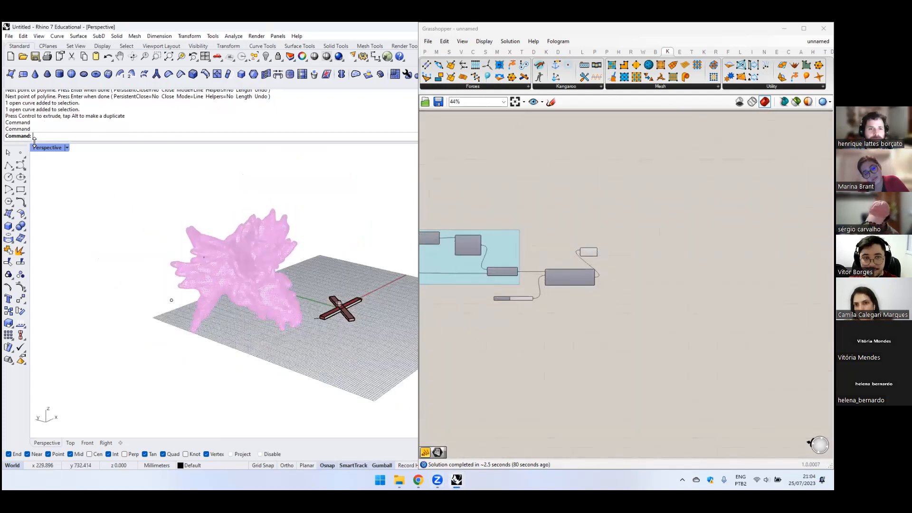
pyautogui.doubleClick(40, 147)
pyautogui.scroll(-5, 227, 321)
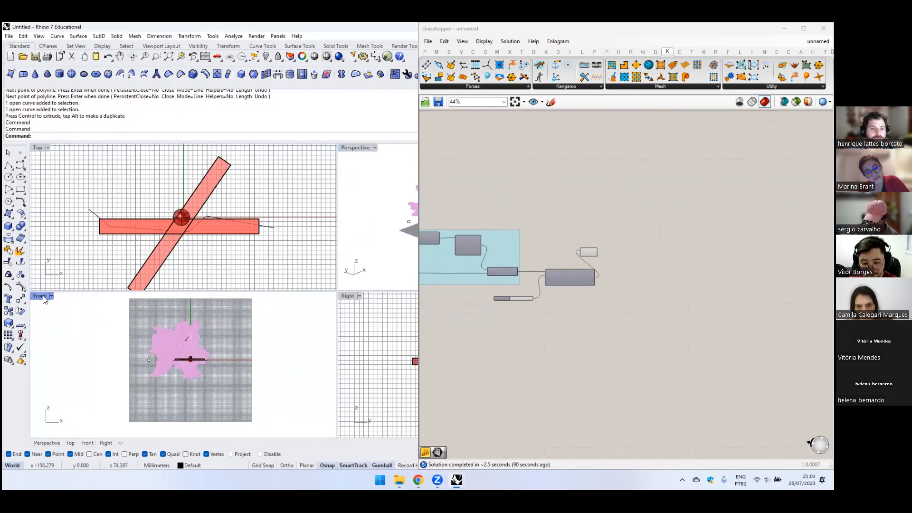
pyautogui.doubleClick(48, 298)
pyautogui.scroll(4, 250, 340)
pyautogui.press('F7')
pyautogui.scroll(4, 256, 302)
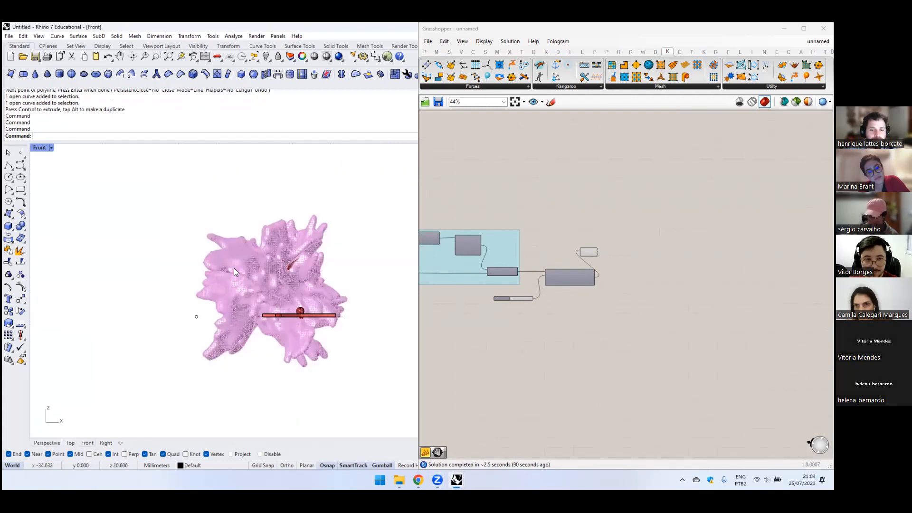
pyautogui.scroll(-8, 254, 304)
# - Select all the Rhino objects in the Front view and hide them
pyautogui.moveTo(170, 250); pyautogui.dragTo(233, 280)
pyautogui.moveTo(144, 293); pyautogui.dragTo(412, 355)
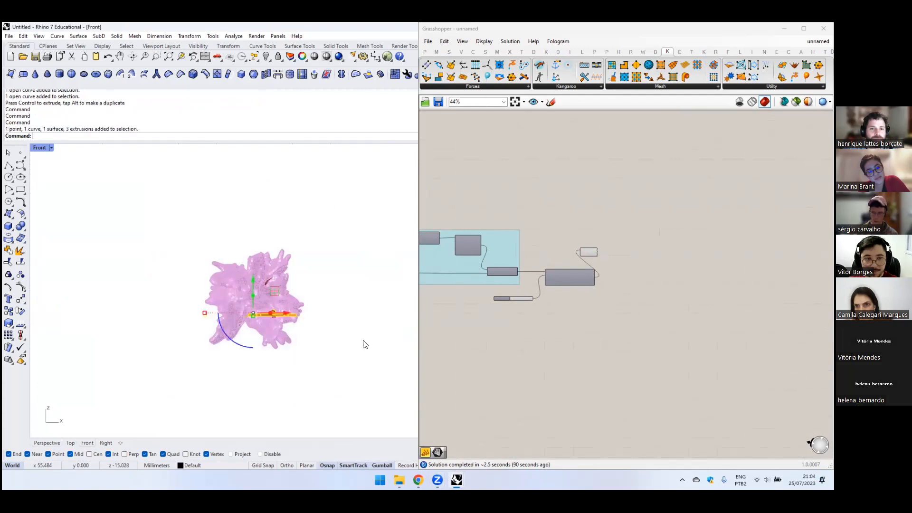
pyautogui.hotkey('ctrl', 'h')
pyautogui.scroll(3, 275, 320)
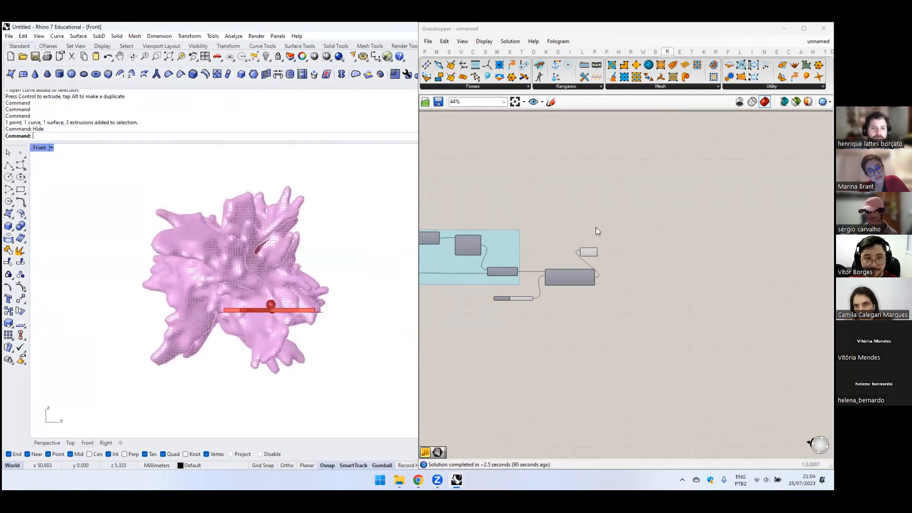
# - Turn off the preview of all Grasshopper components, keeping only the custom-previewed mesh
pyautogui.scroll(-8, 594, 236)
pyautogui.hotkey('ctrl', 'a')
pyautogui.middleClick(572, 256)
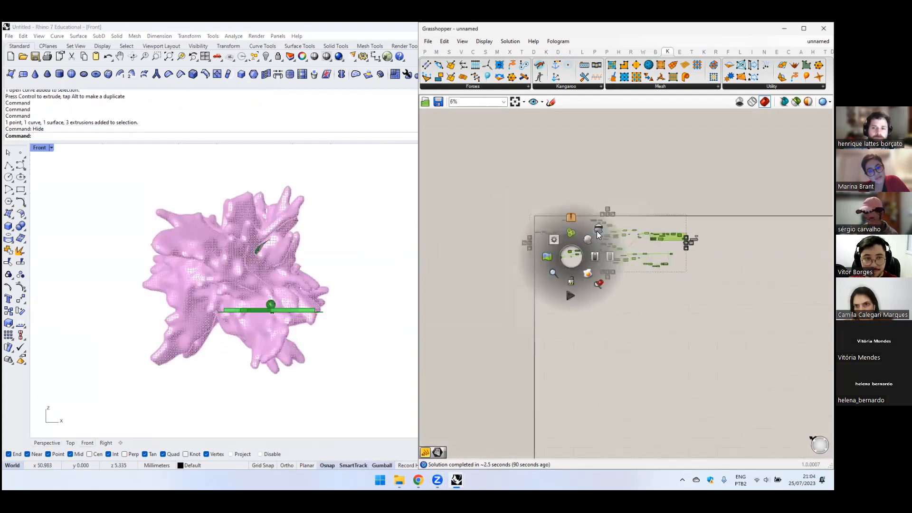
pyautogui.click(597, 233)
# - Set the Front viewport's display mode to Shaded and frame the whole mesh with free space around it
pyautogui.click(51, 148)
pyautogui.click(81, 173)
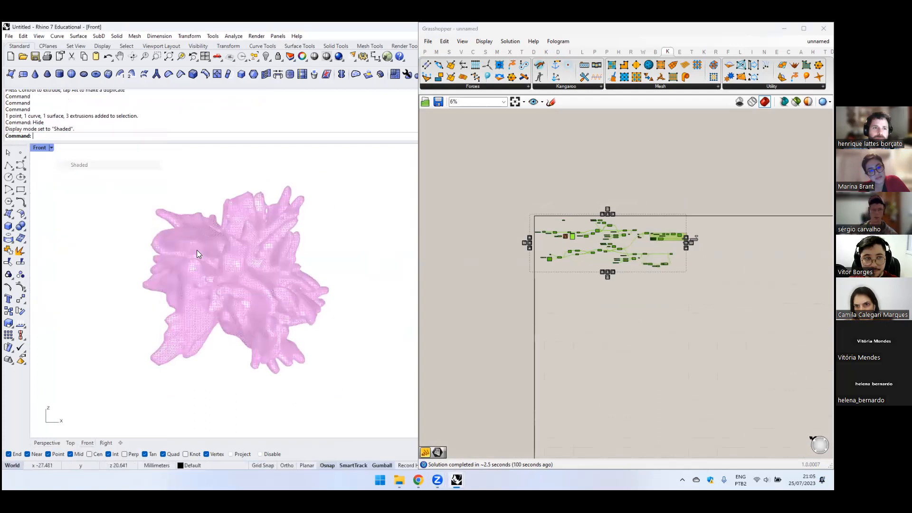
pyautogui.scroll(2, 173, 273)
pyautogui.scroll(-6, 175, 274)
pyautogui.moveTo(194, 278)
pyautogui.mouseDown(button='right')
pyautogui.moveTo(128, 243)
pyautogui.moveTo(180, 240)
pyautogui.mouseUp(button='right')
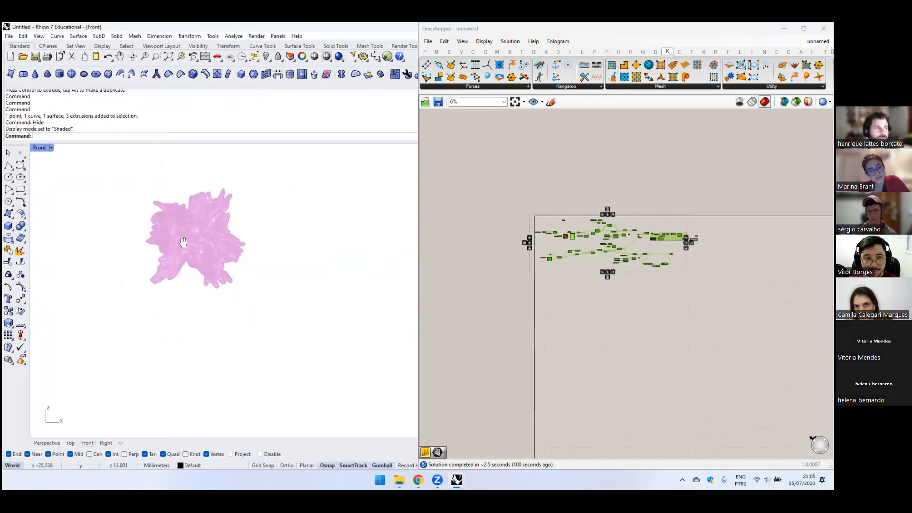
pyautogui.moveTo(41, 384)
pyautogui.mouseDown()
pyautogui.moveTo(101, 346)
pyautogui.moveTo(170, 253)
pyautogui.moveTo(339, 375)
pyautogui.moveTo(400, 394)
pyautogui.mouseUp()
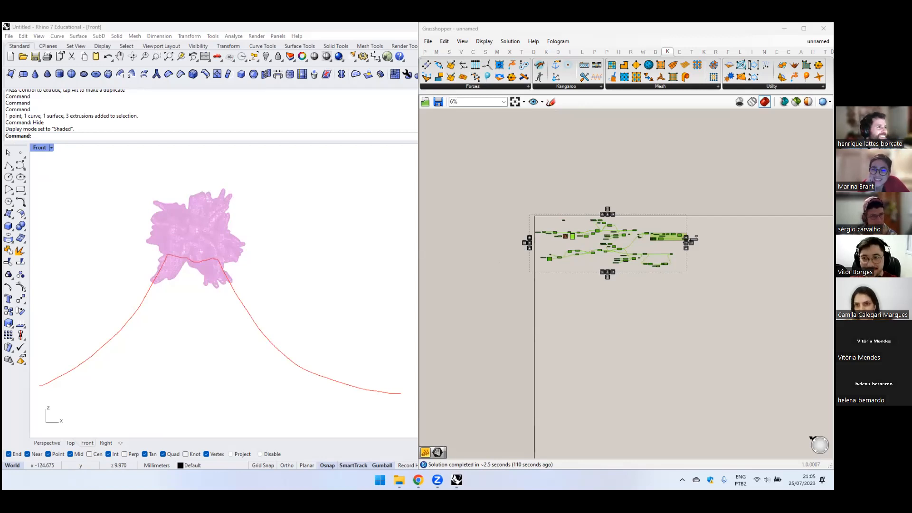
pyautogui.scroll(6, 175, 212)
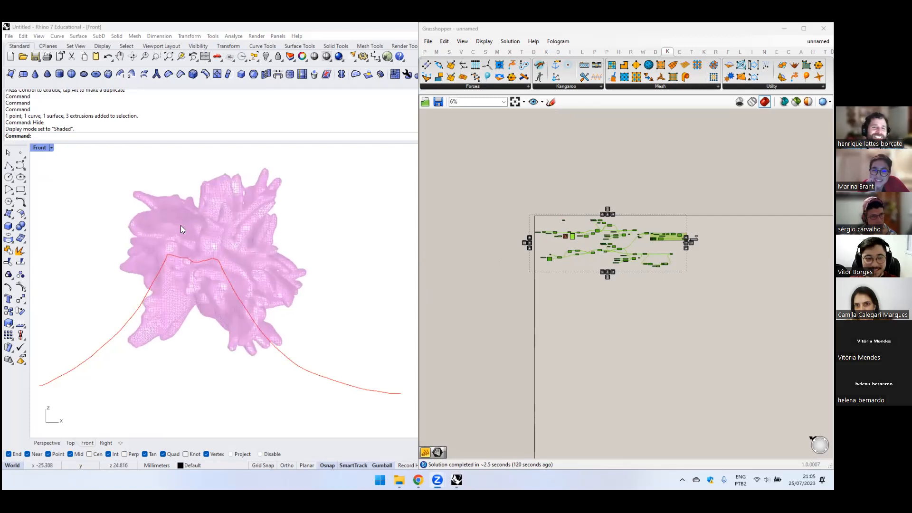
pyautogui.scroll(-8, 192, 247)
pyautogui.moveTo(297, 304); pyautogui.dragTo(269, 355)
pyautogui.moveTo(309, 311); pyautogui.dragTo(263, 382)
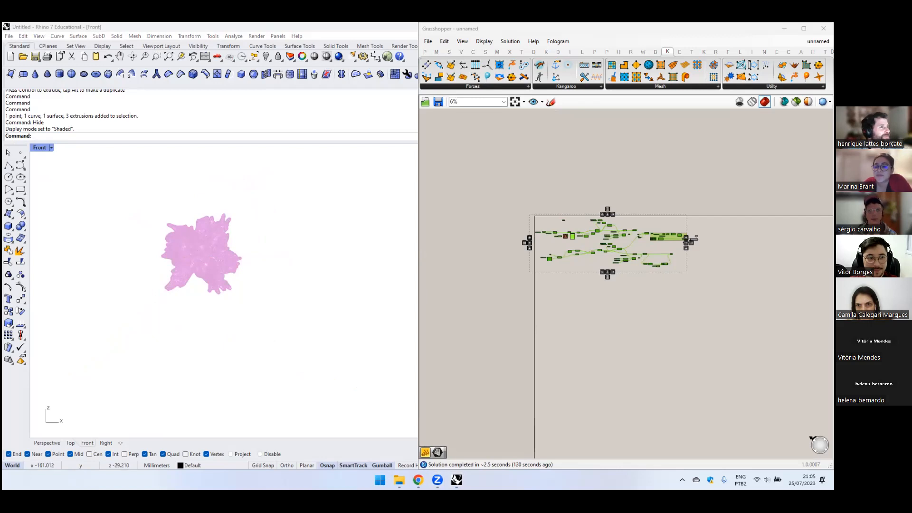
pyautogui.scroll(-1, 584, 213)
pyautogui.scroll(2, 633, 194)
pyautogui.click(560, 195)
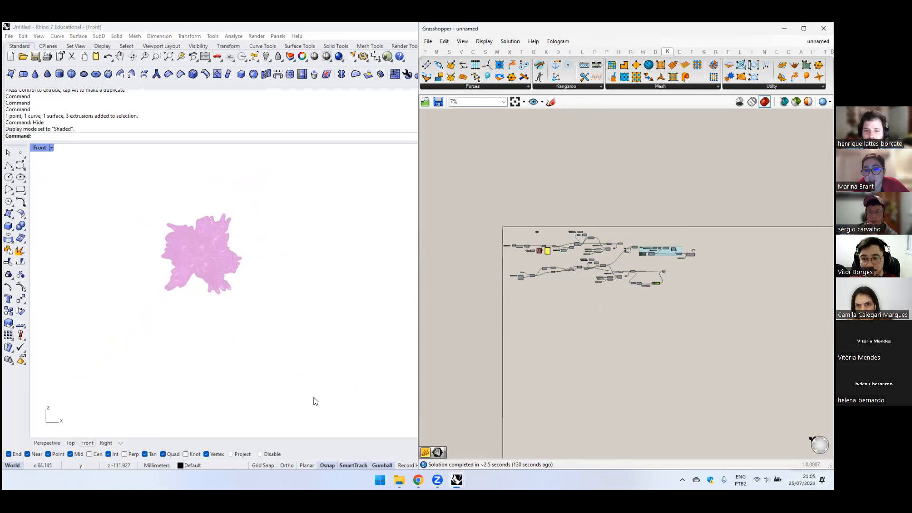
# - Switch to File Explorer, show the Aula 03 - Birdnest folder with extra large icons, and open its Imagens folder
pyautogui.scroll(5, 183, 253)
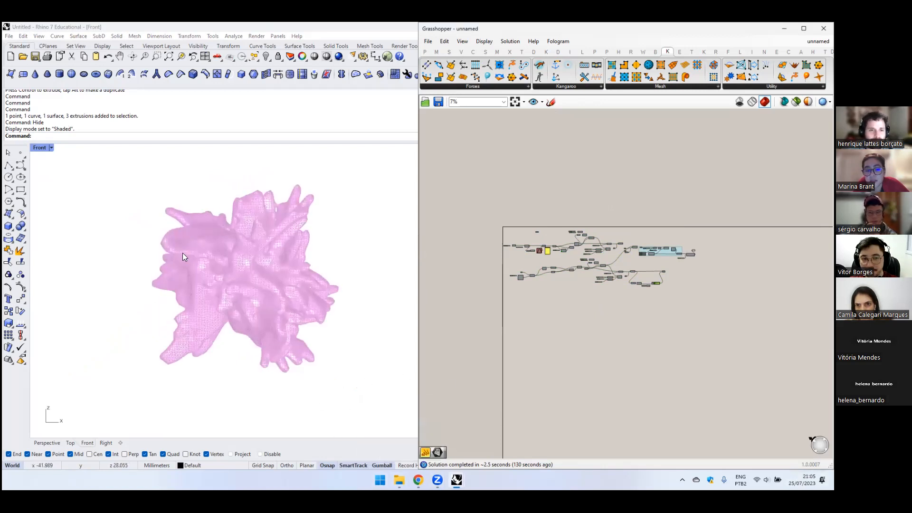
pyautogui.click(399, 479)
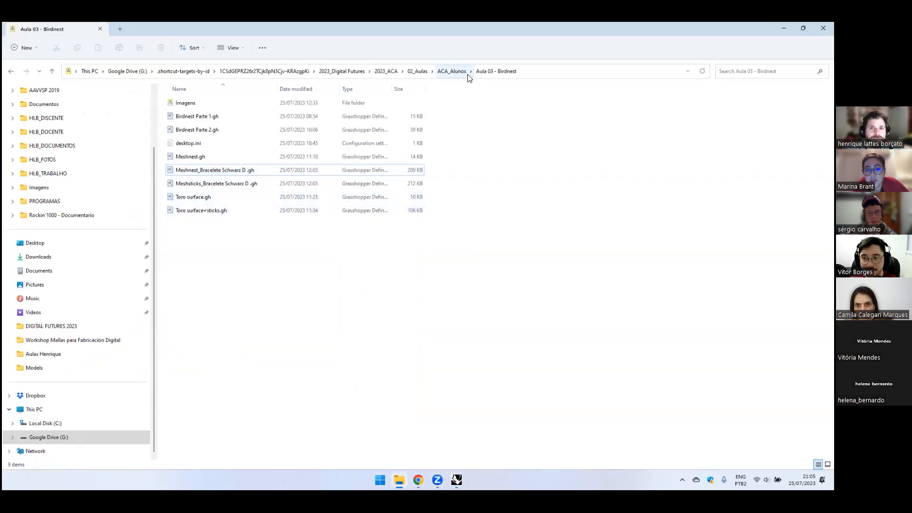
pyautogui.rightClick(259, 263)
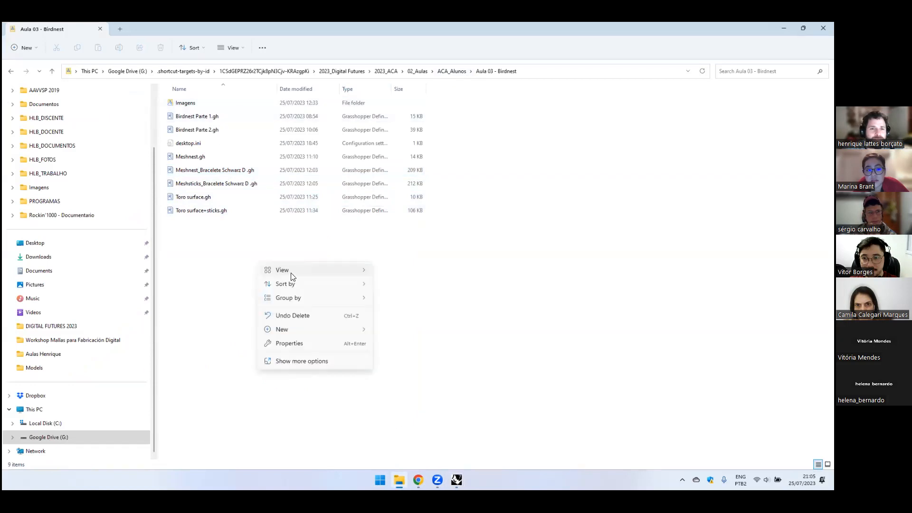
pyautogui.moveTo(319, 277)
pyautogui.click(409, 272)
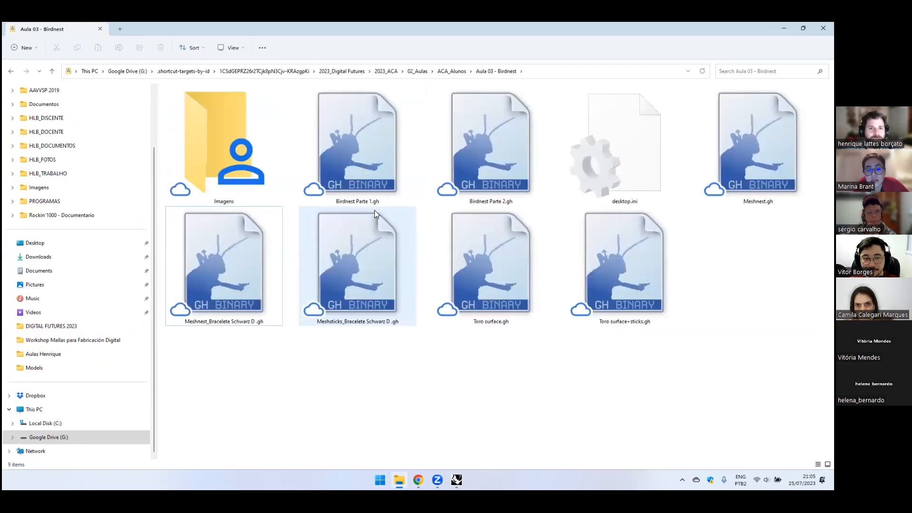
pyautogui.doubleClick(230, 147)
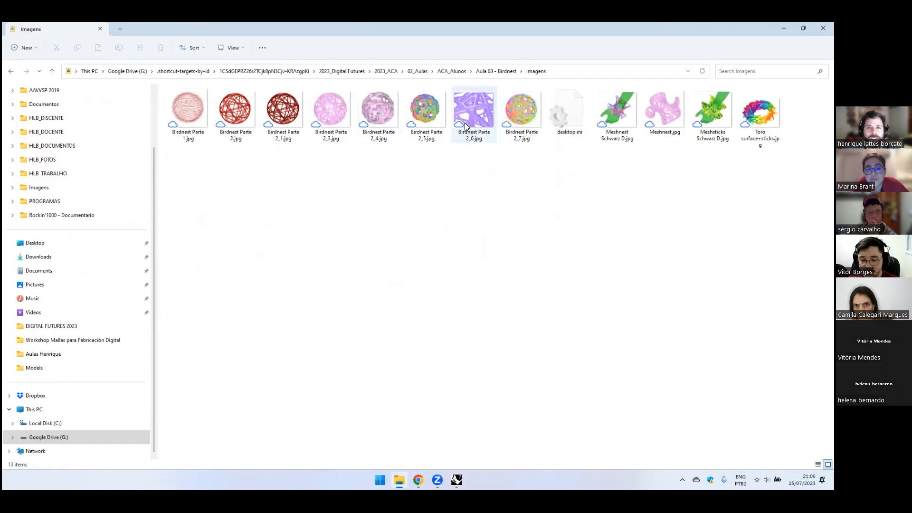
# - View the reference images Birdnest Parte 2_6.jpg and Meshsticks Schwarz D.jpg, closing each one after viewing
pyautogui.click(476, 106)
pyautogui.doubleClick(476, 109)
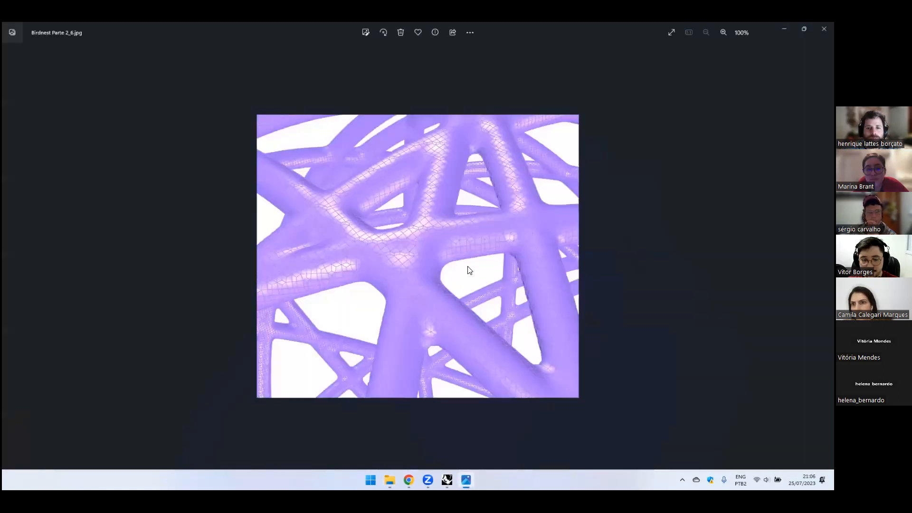
pyautogui.hotkey('alt', 'F4')
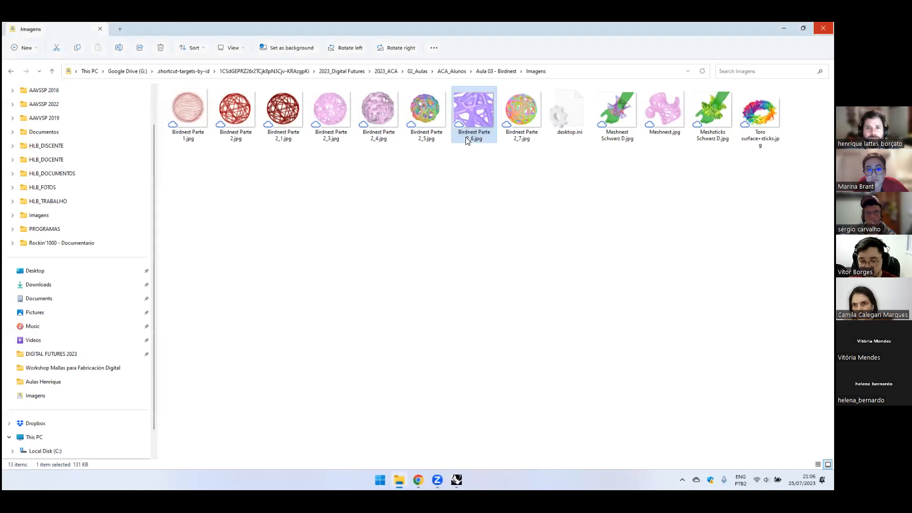
pyautogui.click(572, 174)
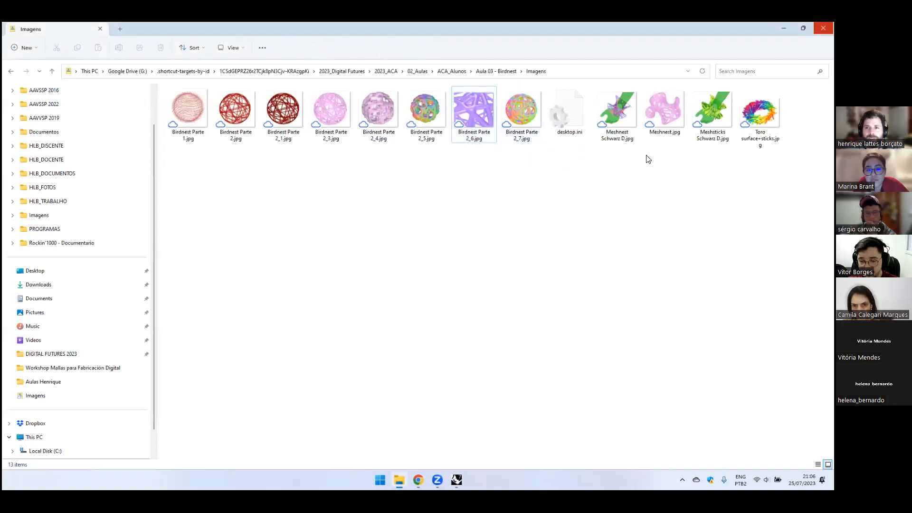
pyautogui.click(715, 117)
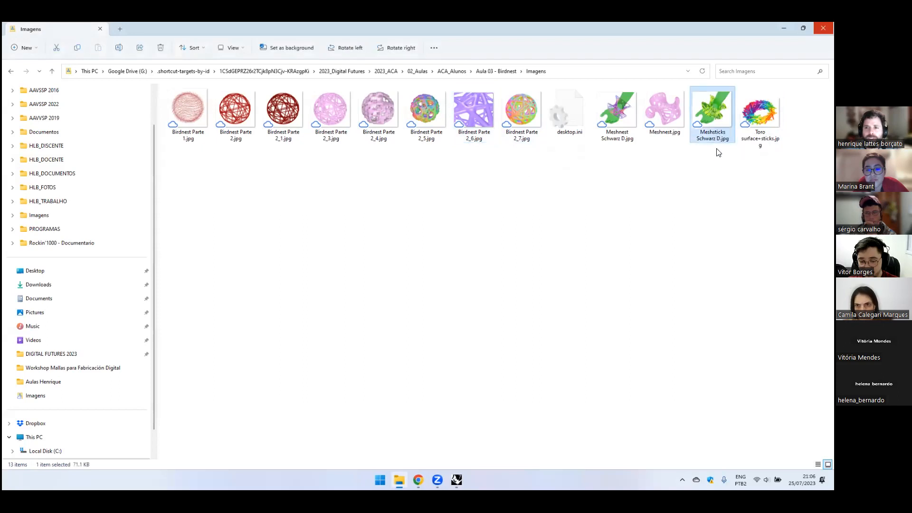
pyautogui.doubleClick(715, 119)
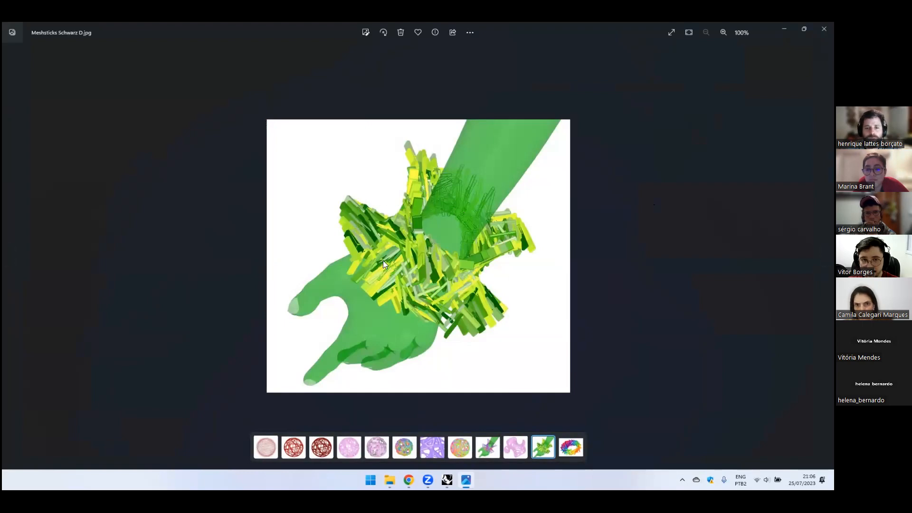
pyautogui.click(825, 29)
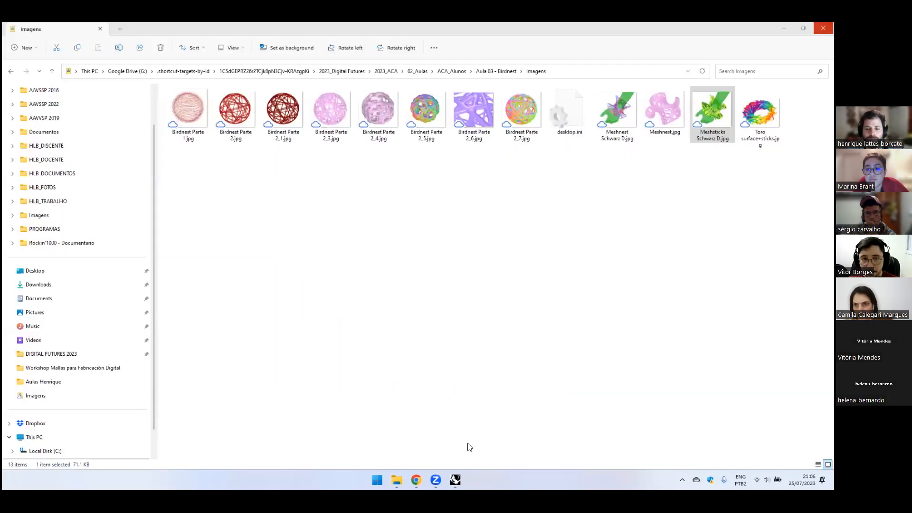
# - Switch to the DF23_Minimal Surfaces.3dm file in Rhino and zoom to the smallest dark green surface module
pyautogui.moveTo(457, 479)
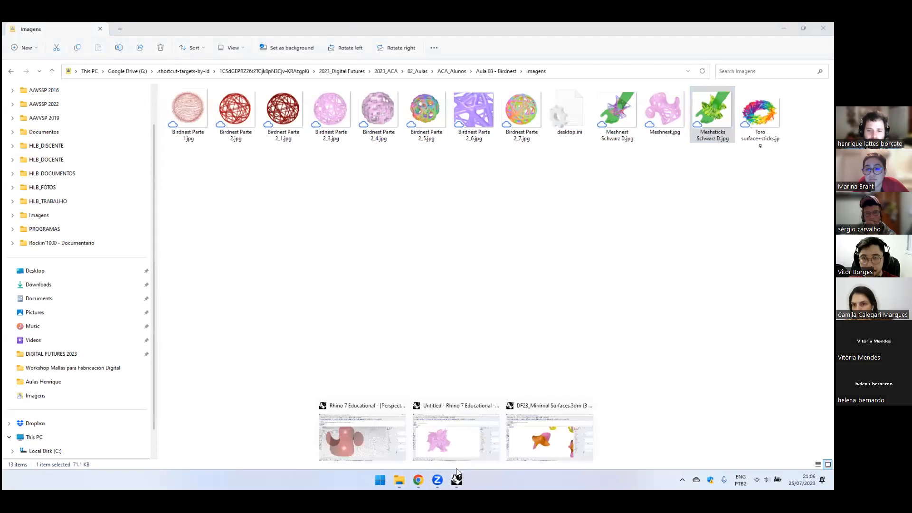
pyautogui.click(523, 445)
pyautogui.scroll(-15, 423, 252)
pyautogui.moveTo(266, 280); pyautogui.dragTo(364, 297, button='right')
pyautogui.scroll(10, 365, 298)
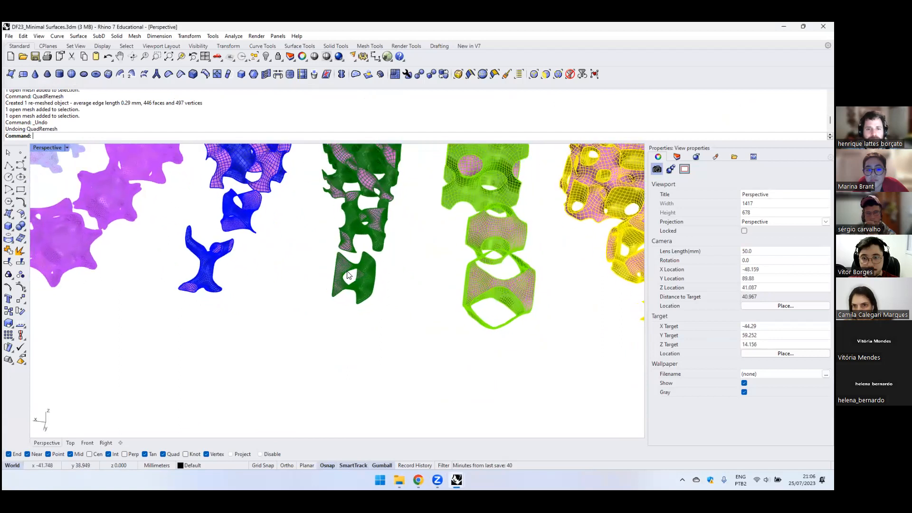
pyautogui.click(349, 274)
pyautogui.write('z')
pyautogui.press('Return')
pyautogui.write('s')
pyautogui.press('Return')
pyautogui.press('Escape')
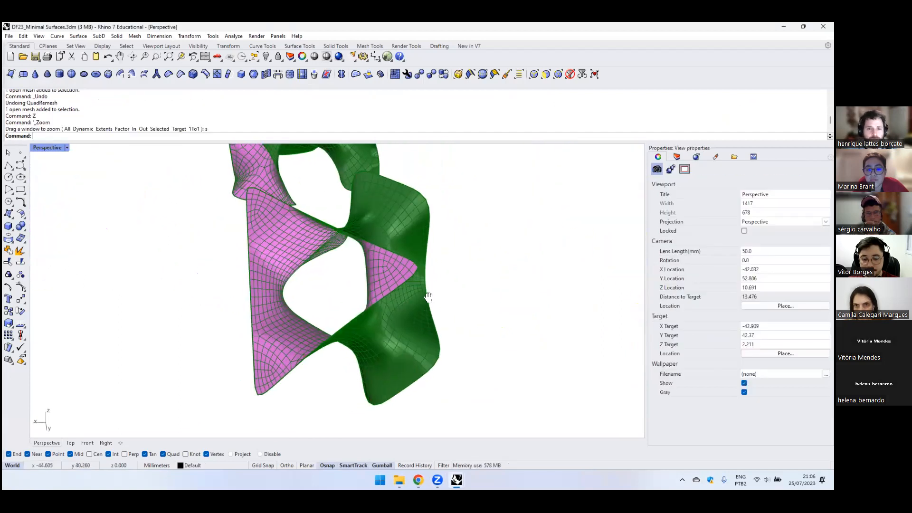
# - Close the Imagens folder window and frame all the coloured minimal surface families in the Perspective view
pyautogui.hotkey('alt', 'Tab')
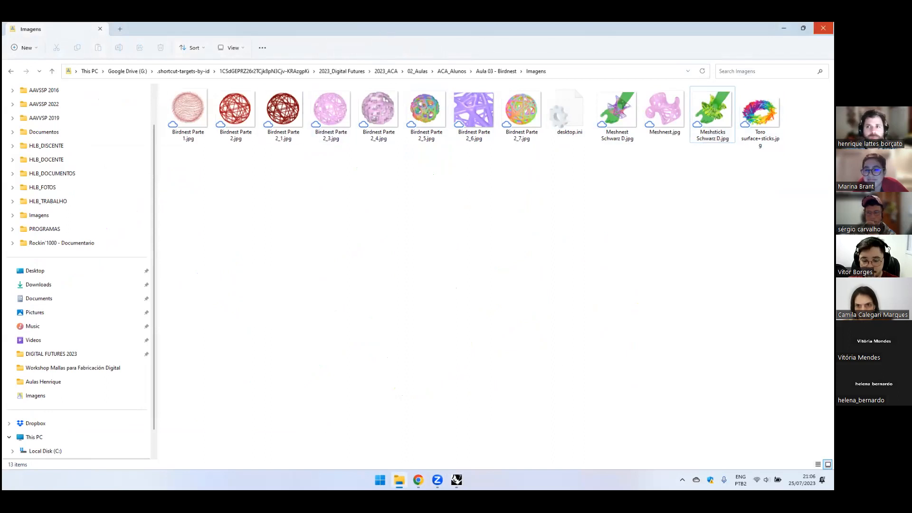
pyautogui.click(823, 28)
pyautogui.scroll(-5, 426, 285)
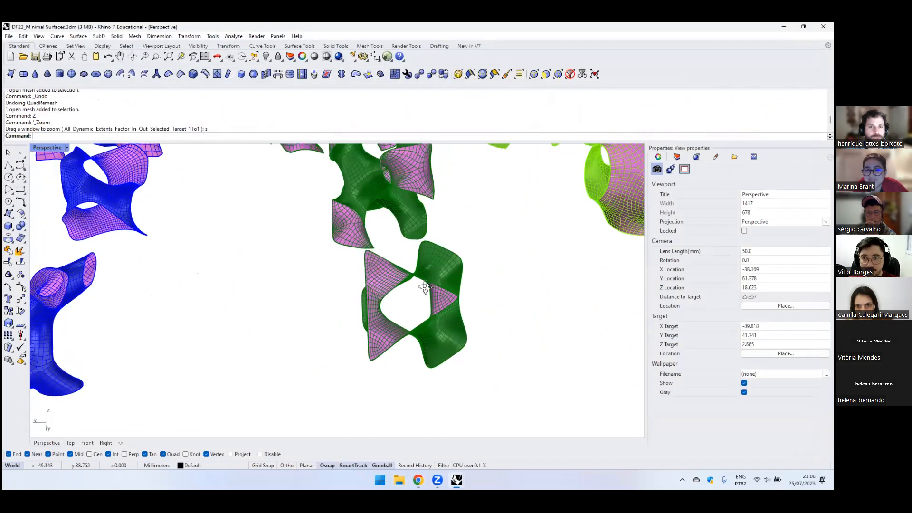
pyautogui.scroll(-10, 426, 287)
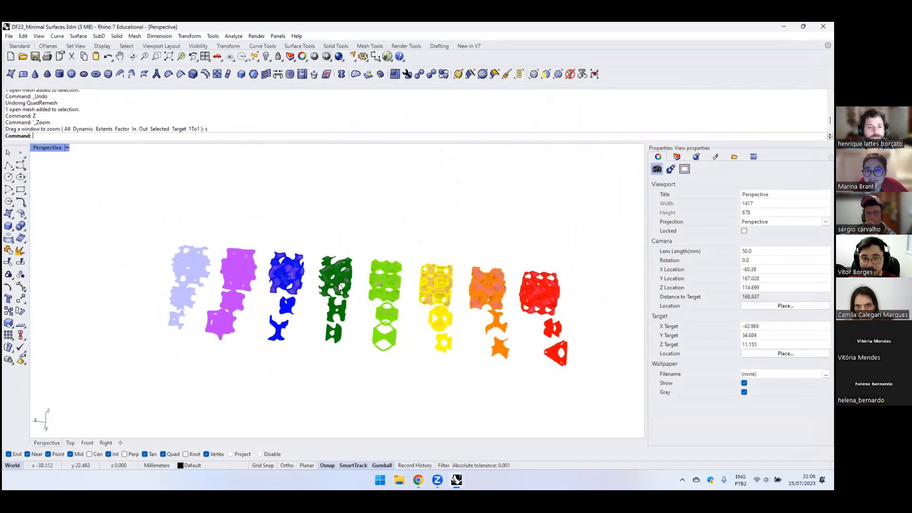
pyautogui.scroll(5, 337, 285)
pyautogui.keyDown('shift'); pyautogui.moveTo(353, 296); pyautogui.dragTo(335, 276, button='right'); pyautogui.keyUp('shift')
pyautogui.scroll(-1, 326, 276)
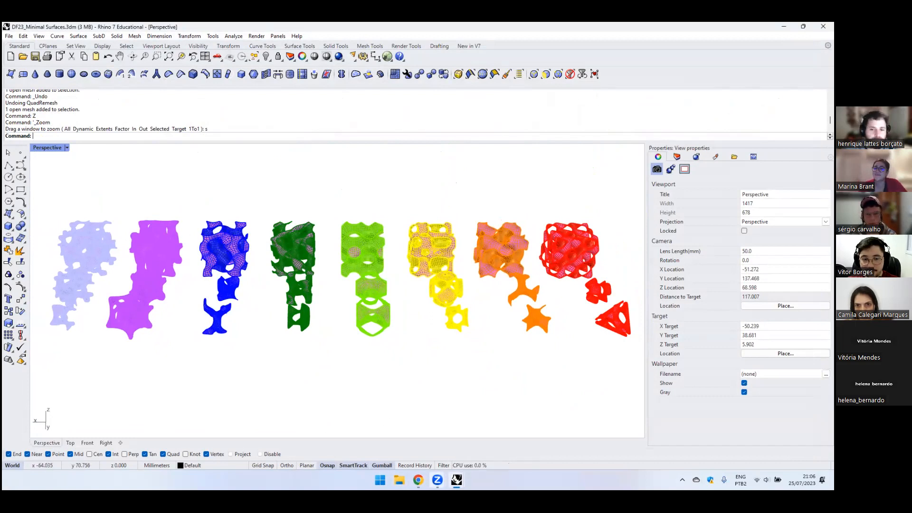
# - Examine the coloured minimal surface families from several angles, comparing the single modules with their larger arrays
pyautogui.moveTo(434, 471)
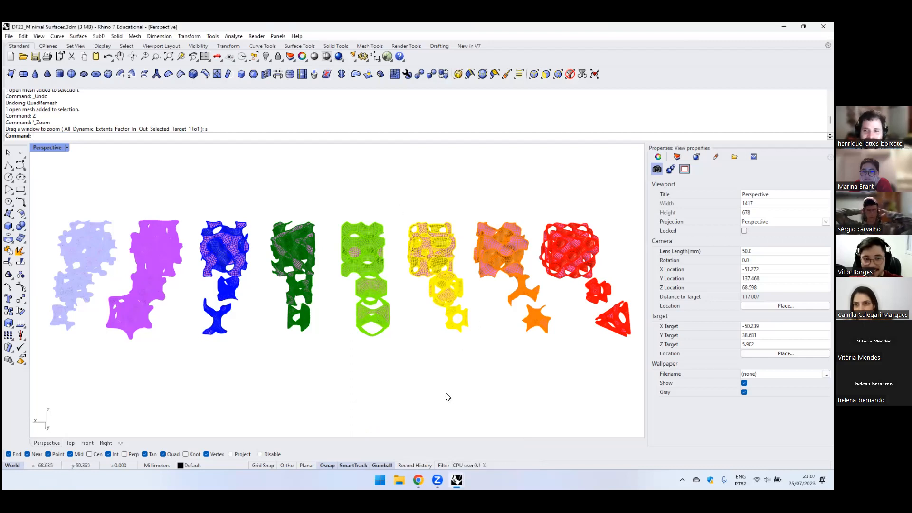
pyautogui.scroll(-3, 373, 288)
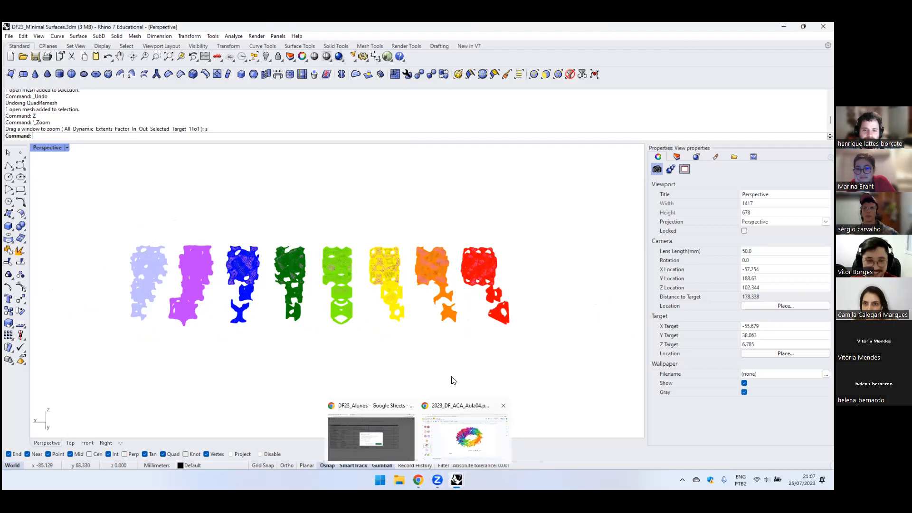
pyautogui.moveTo(447, 350); pyautogui.dragTo(421, 340, button='right')
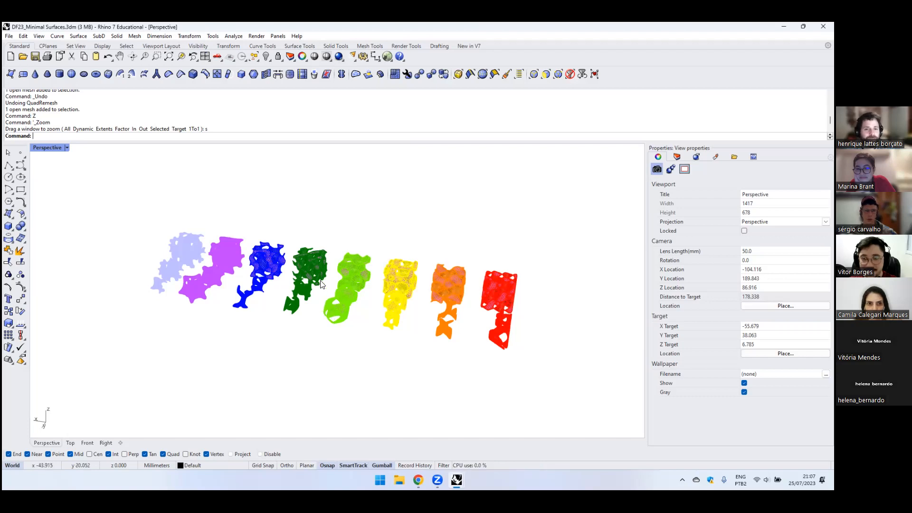
pyautogui.scroll(6, 316, 269)
pyautogui.moveTo(390, 287); pyautogui.dragTo(377, 169, button='right')
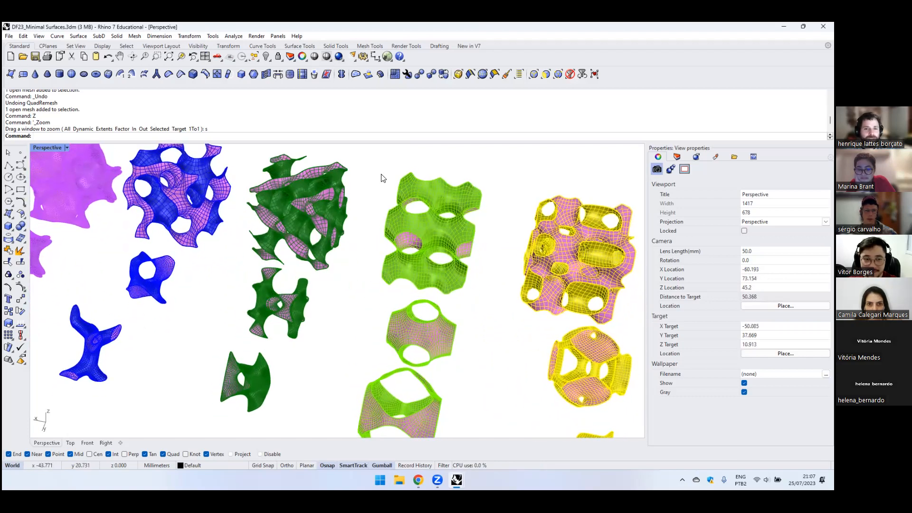
pyautogui.scroll(-6, 384, 246)
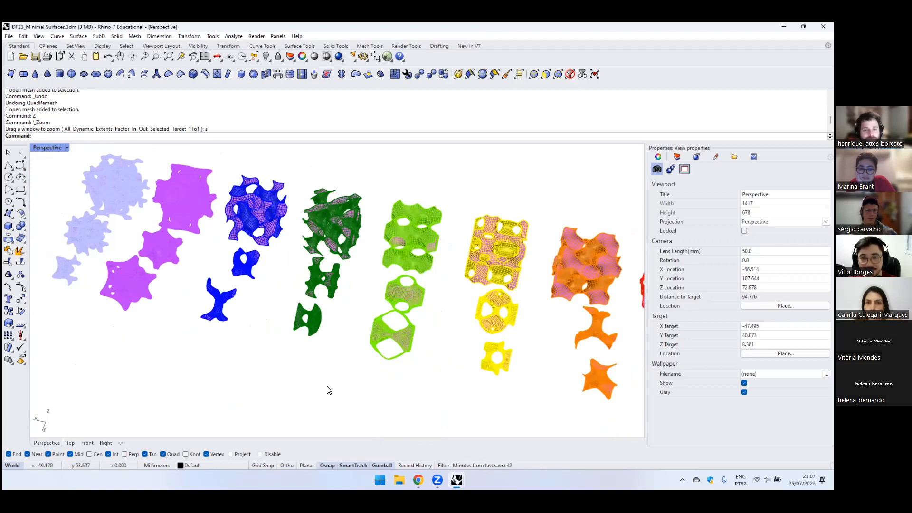
pyautogui.scroll(8, 199, 303)
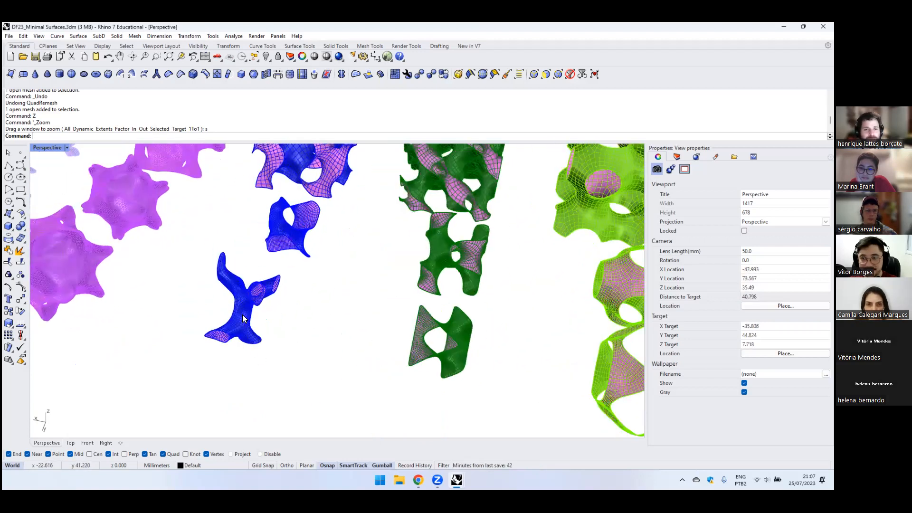
pyautogui.scroll(-8, 252, 316)
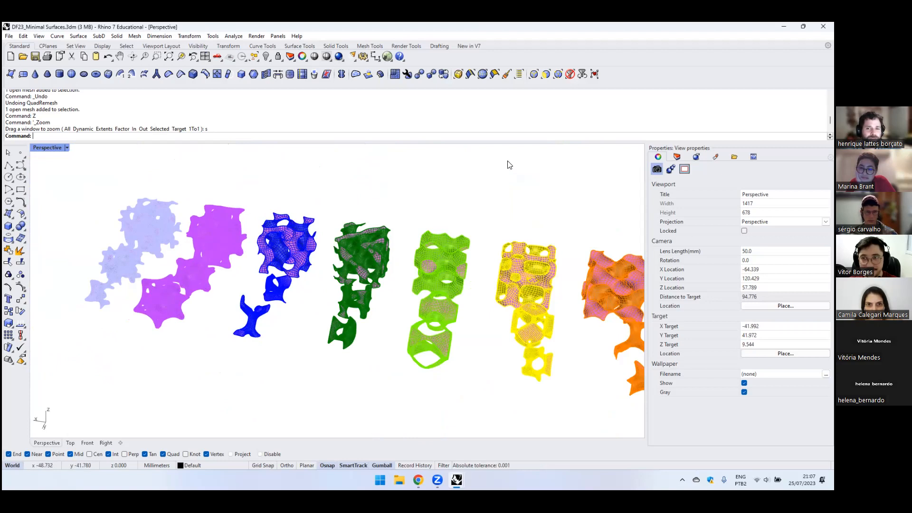
# - Switch to the untitled Rhino model, minimize Grasshopper, and show the smoothed mesh in a maximized Perspective view
pyautogui.moveTo(437, 480)
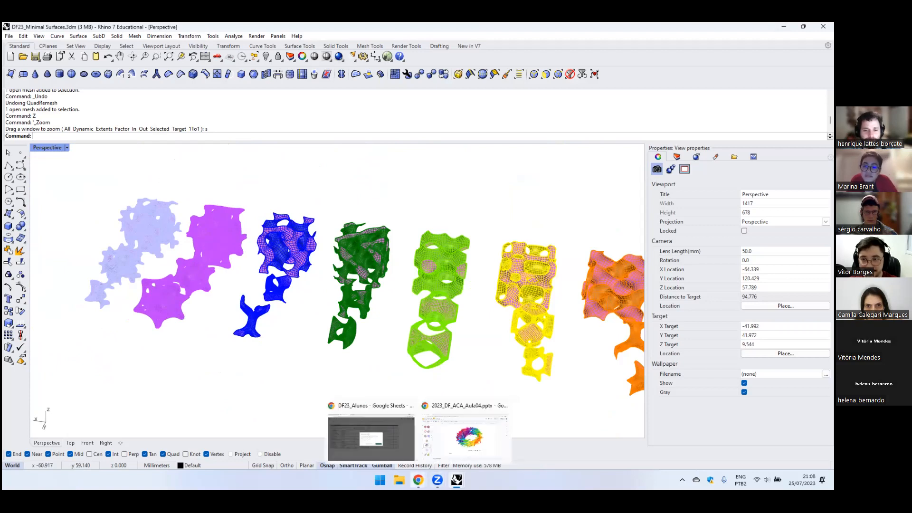
pyautogui.click(452, 459)
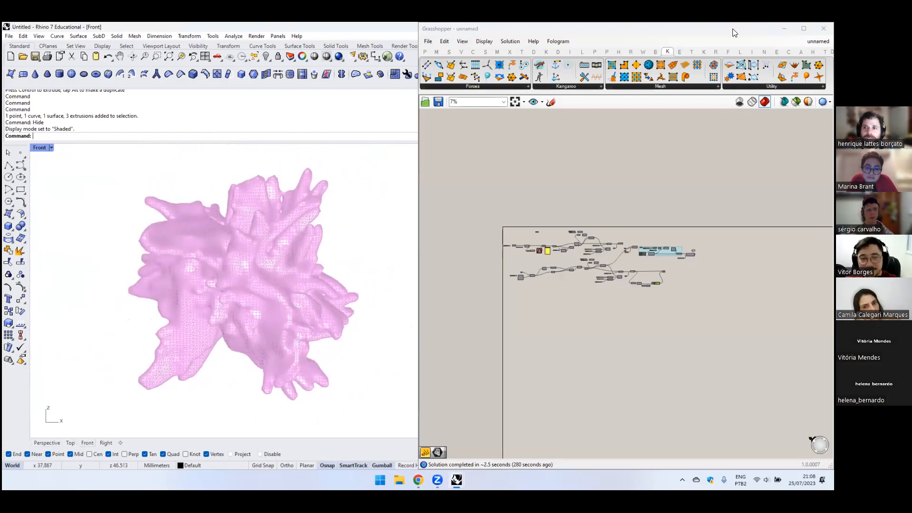
pyautogui.click(783, 28)
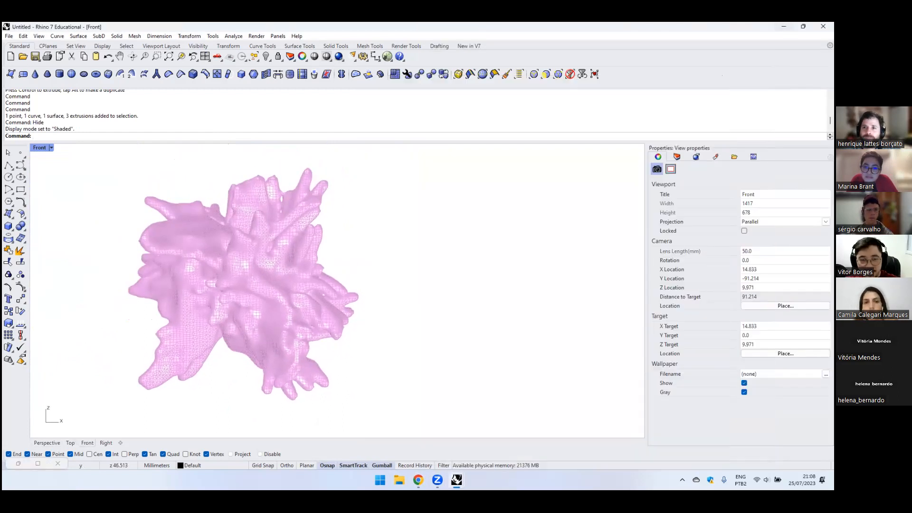
pyautogui.moveTo(300, 304); pyautogui.dragTo(379, 260, button='right')
pyautogui.doubleClick(38, 148)
pyautogui.doubleClick(360, 149)
pyautogui.scroll(2, 379, 260)
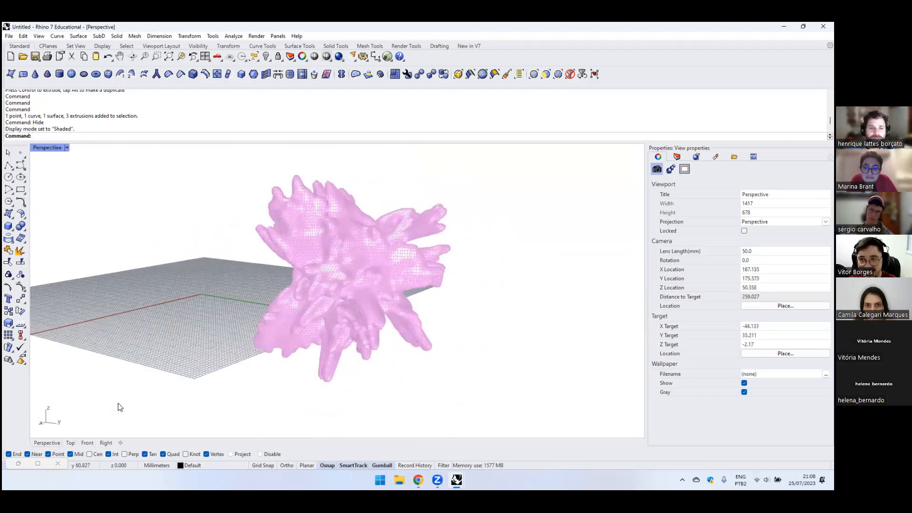
# - Reopen the Grasshopper canvas and move the Custom Preview component slightly farther from the Laplacian smoothing component
pyautogui.click(18, 464)
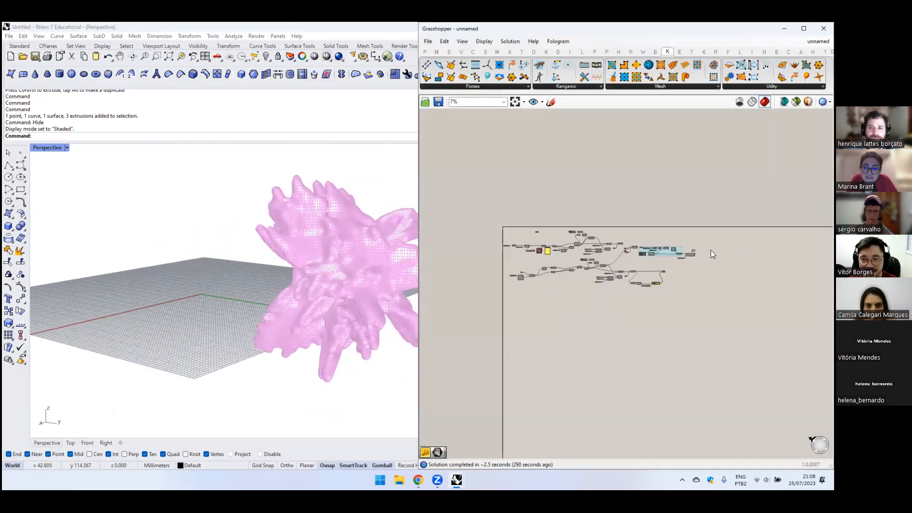
pyautogui.scroll(5, 711, 251)
pyautogui.keyDown('shift'); pyautogui.moveTo(412, 238); pyautogui.dragTo(301, 229, button='right'); pyautogui.keyUp('shift')
pyautogui.scroll(7, 674, 255)
pyautogui.scroll(-1, 665, 260)
pyautogui.scroll(-2, 646, 260)
pyautogui.click(654, 247)
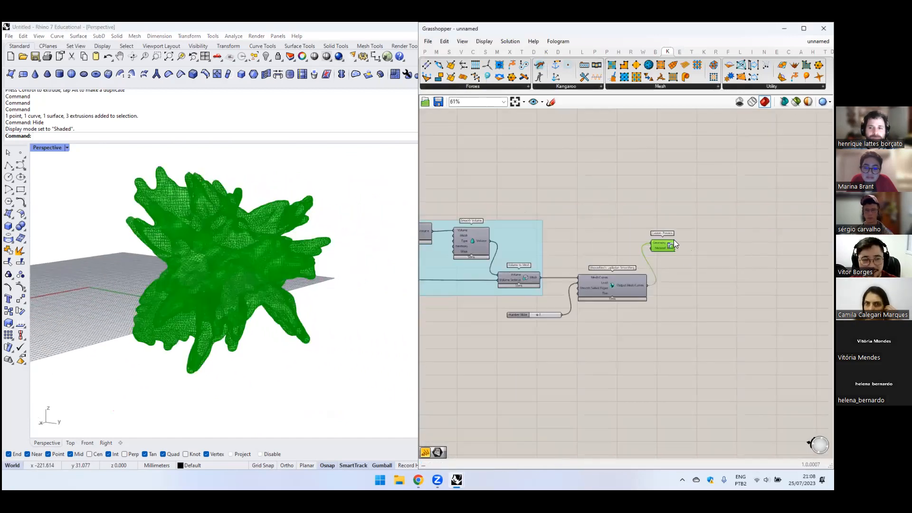
pyautogui.click(665, 268)
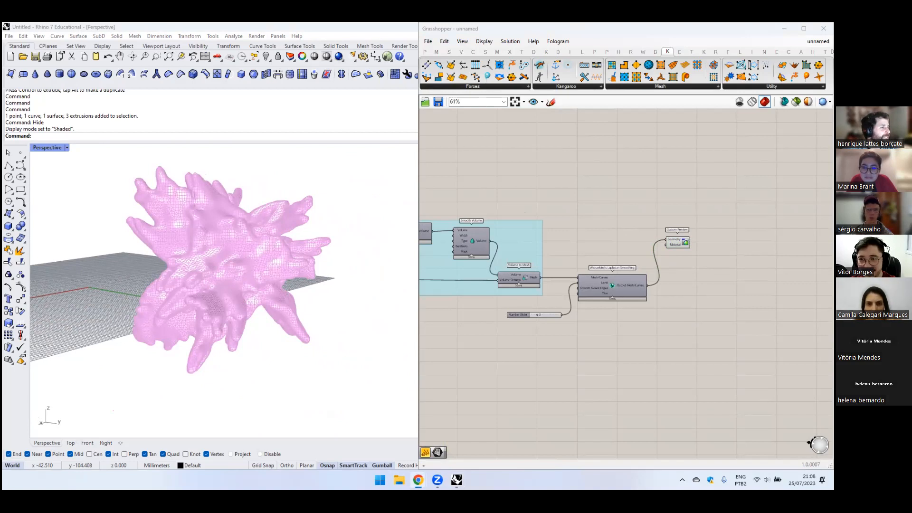
# - Switch to Chrome's Belgian Waffle Burning Man search results, view the close-up of the stacked wood slats, and return to Rhino
pyautogui.moveTo(414, 87); pyautogui.dragTo(413, 23)
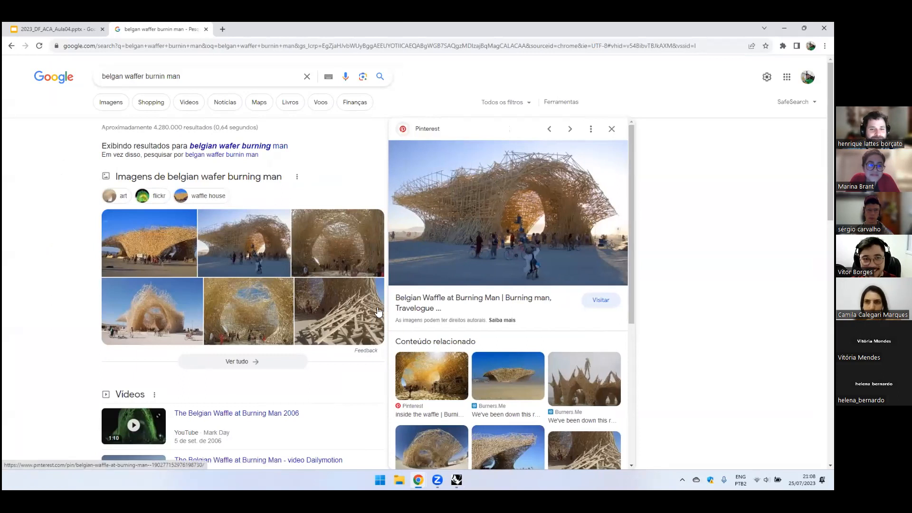
pyautogui.click(375, 312)
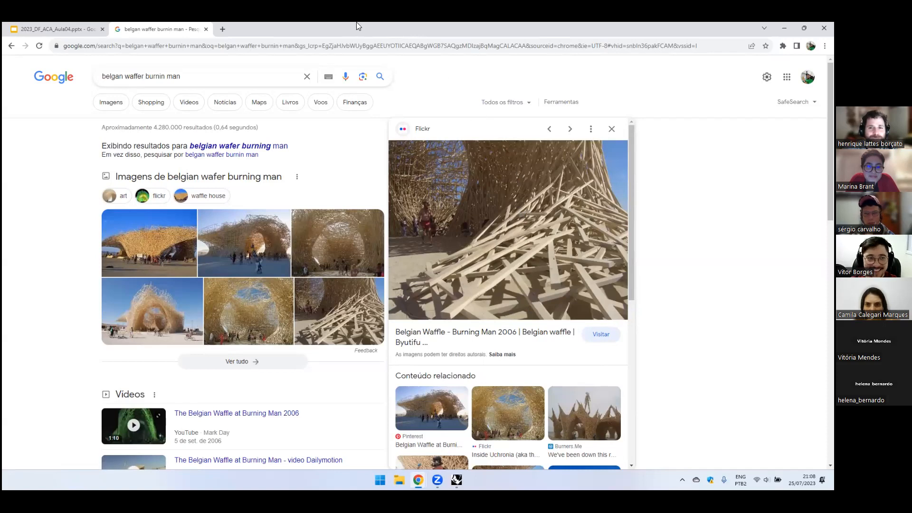
pyautogui.moveTo(366, 29); pyautogui.dragTo(365, 22)
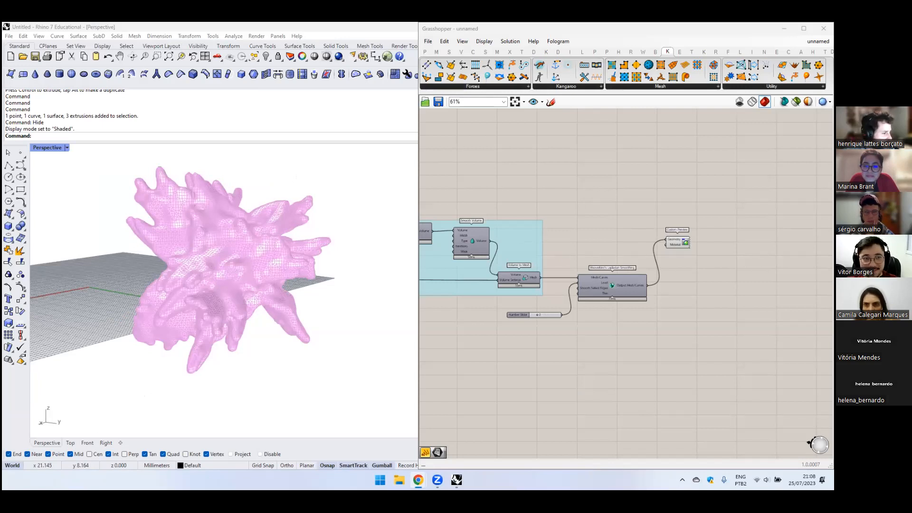
# - Add a Deconstruct Mesh component beside the Laplacian smoothing component and feed it the smoothed output mesh
pyautogui.scroll(4, 727, 237)
pyautogui.doubleClick(726, 229)
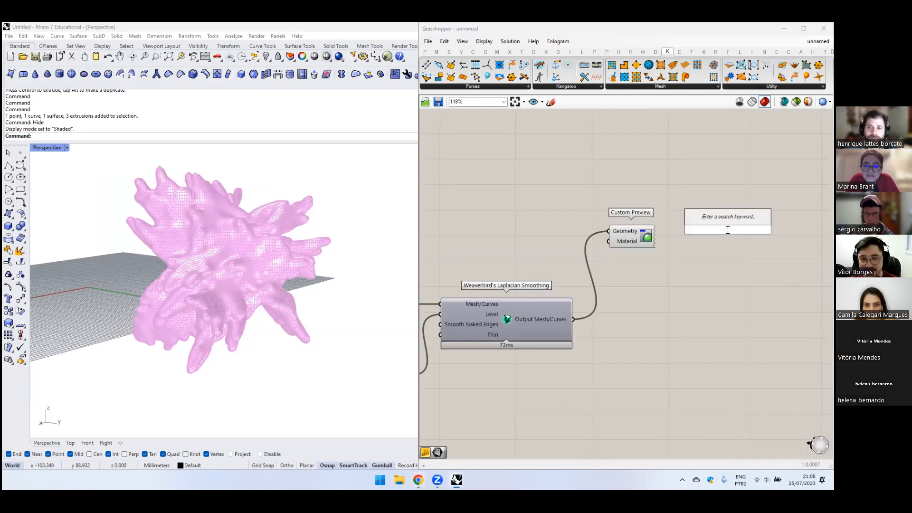
pyautogui.write('deconstruct mesh')
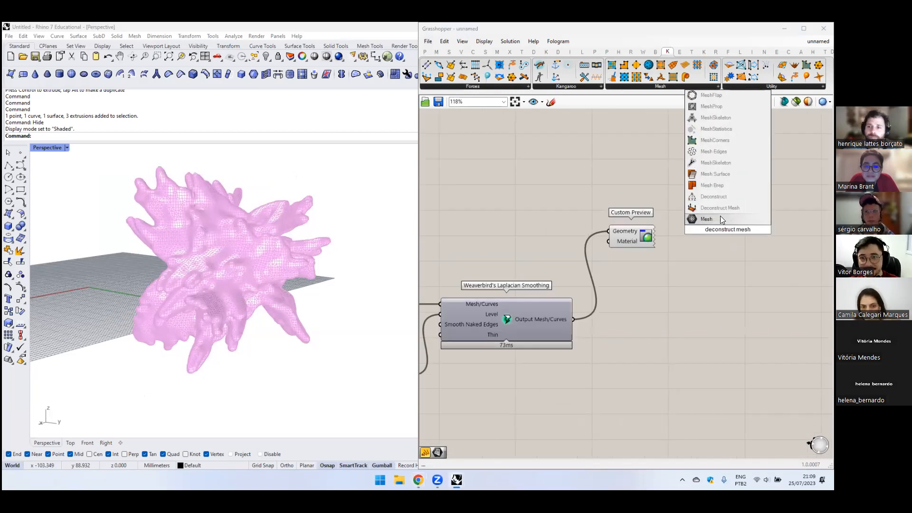
pyautogui.press('Return')
pyautogui.moveTo(722, 208); pyautogui.dragTo(631, 327)
# - Add a Colour parameter below Deconstruct Mesh and connect the mesh Normals to it
pyautogui.doubleClick(712, 389)
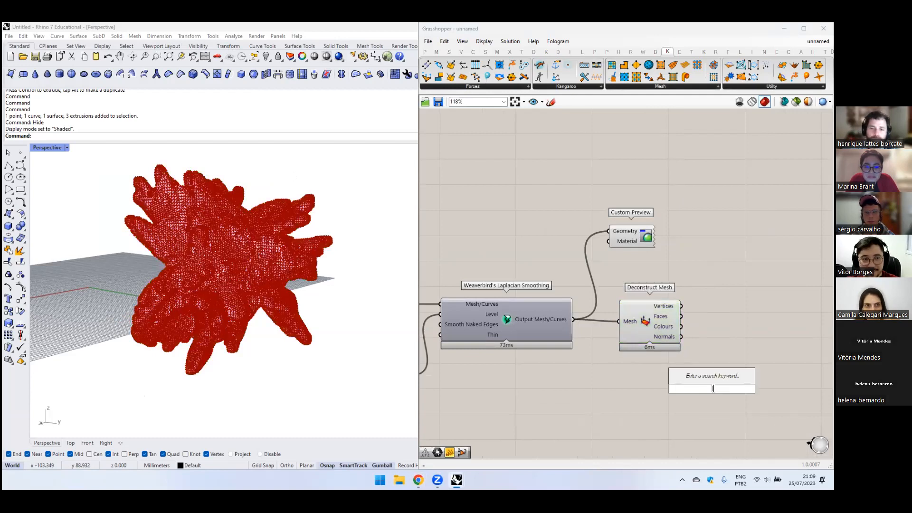
pyautogui.write('colour')
pyautogui.click(702, 379)
pyautogui.moveTo(691, 376); pyautogui.dragTo(596, 378, button='right')
pyautogui.moveTo(612, 391); pyautogui.dragTo(643, 385)
pyautogui.moveTo(588, 339); pyautogui.dragTo(636, 383)
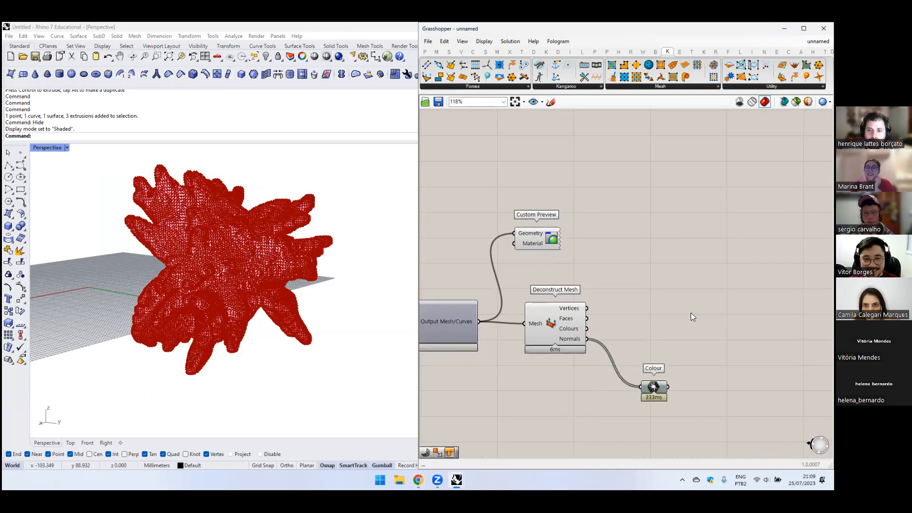
# - Find the Construct Mesh component and place it beyond the Deconstruct Mesh component on the canvas
pyautogui.doubleClick(692, 313)
pyautogui.write('consrruct')
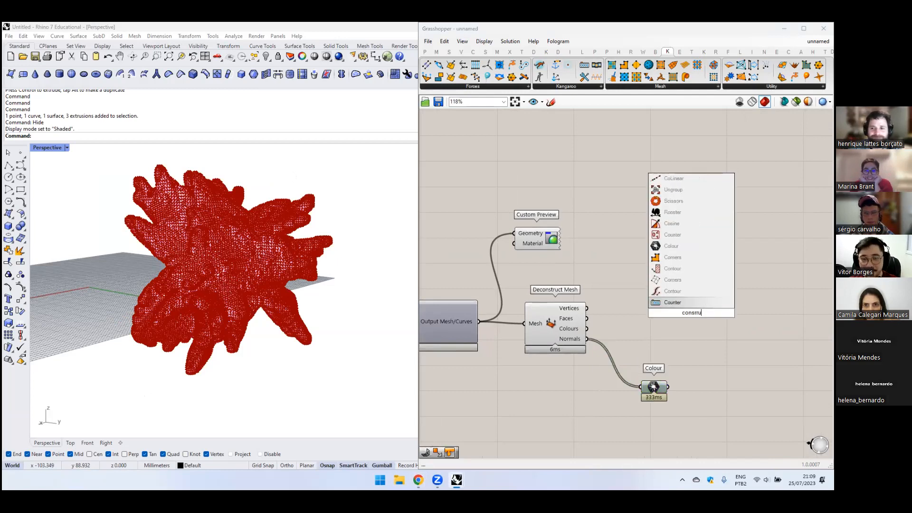
pyautogui.write(' mesh')
pyautogui.press('BackSpace')
pyautogui.press('BackSpace')
pyautogui.press('BackSpace')
pyautogui.press('BackSpace')
pyautogui.press('BackSpace')
pyautogui.press('BackSpace')
pyautogui.press('BackSpace')
pyautogui.press('BackSpace')
pyautogui.press('BackSpace')
pyautogui.press('BackSpace')
pyautogui.press('BackSpace')
pyautogui.press('BackSpace')
pyautogui.press('BackSpace')
pyautogui.press('BackSpace')
pyautogui.write('mesh ')
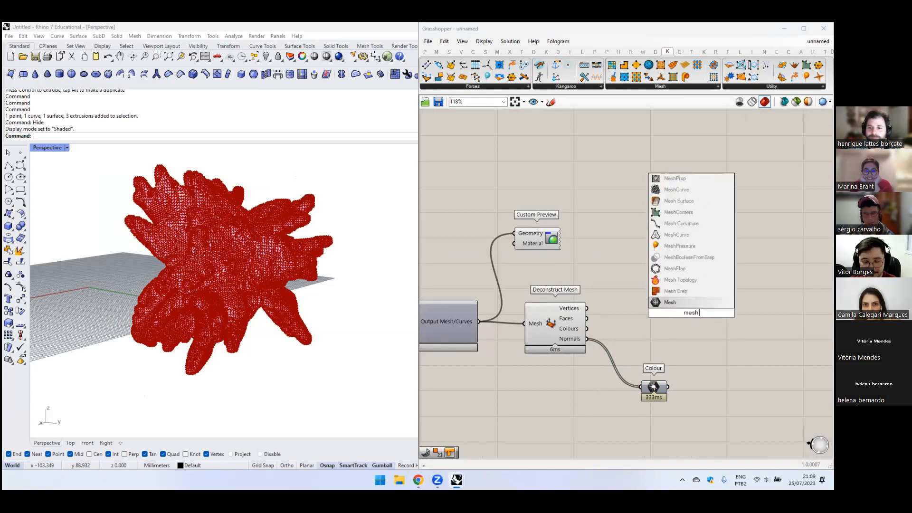
pyautogui.write('cons')
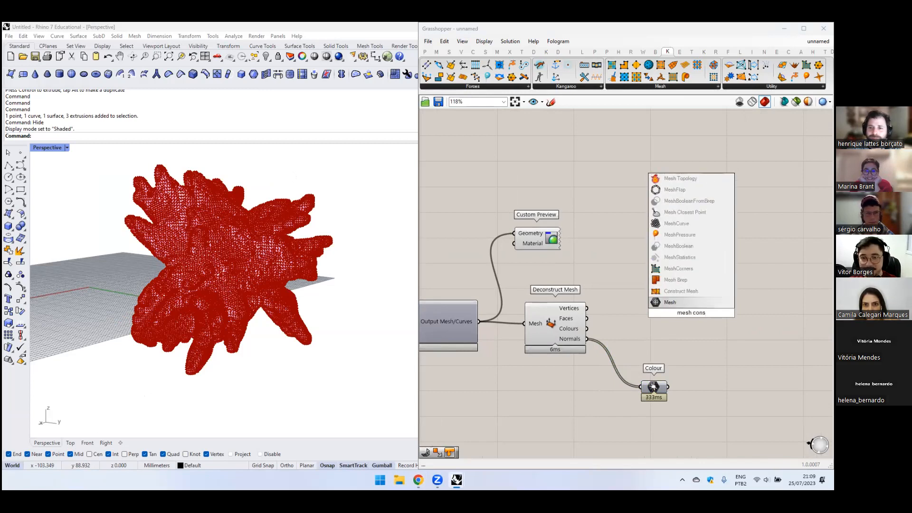
pyautogui.click(680, 290)
# - Move the Colour parameter closer and connect the vertices, faces and normal-based colours to Construct Mesh
pyautogui.click(647, 385)
pyautogui.moveTo(647, 385); pyautogui.dragTo(632, 361)
pyautogui.moveTo(587, 308)
pyautogui.mouseDown()
pyautogui.moveTo(661, 303)
pyautogui.moveTo(687, 312)
pyautogui.mouseUp()
pyautogui.moveTo(587, 318); pyautogui.dragTo(677, 326)
# - Turn off the previews of the Deconstruct Mesh and Custom Preview components so only the coloured mesh displays
pyautogui.click(556, 321)
pyautogui.middleClick(559, 320)
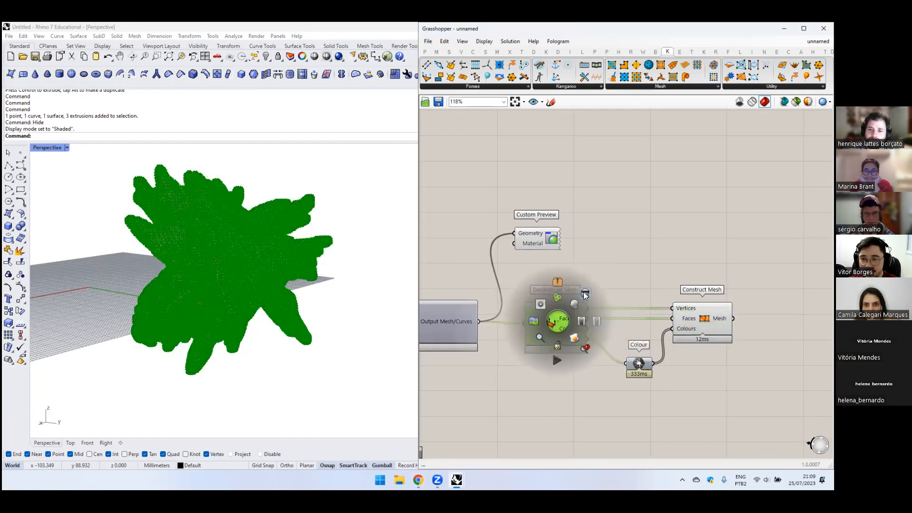
pyautogui.click(580, 298)
pyautogui.click(598, 265)
pyautogui.click(538, 233)
pyautogui.middleClick(539, 232)
pyautogui.click(560, 208)
pyautogui.moveTo(313, 191); pyautogui.dragTo(296, 202, button='right')
pyautogui.click(608, 216)
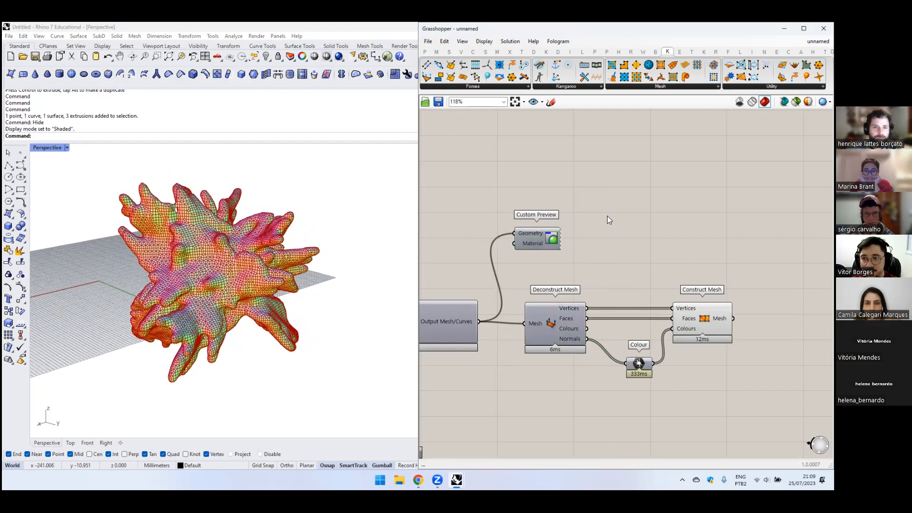
# - Minimize Grasshopper and view the coloured mesh rotating in the Perspective view with the Turntable command
pyautogui.keyDown('shift'); pyautogui.moveTo(248, 302); pyautogui.dragTo(304, 290, button='right'); pyautogui.keyUp('shift')
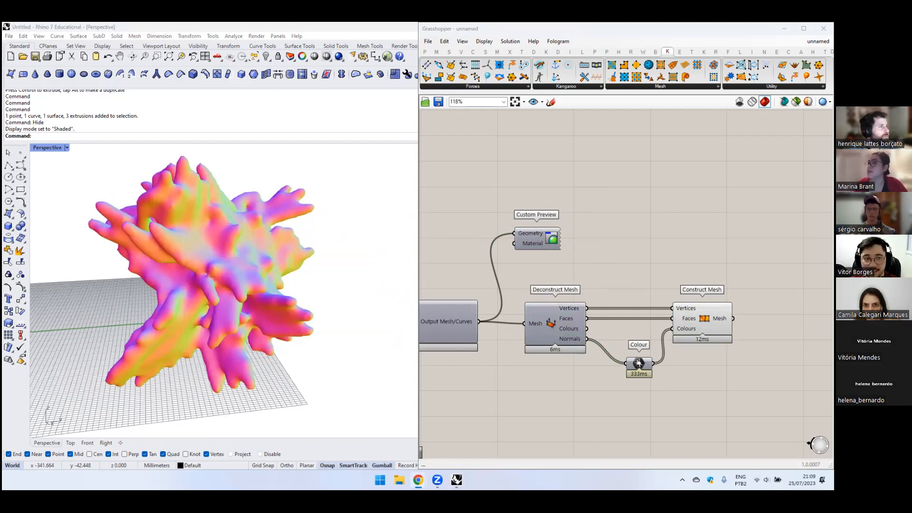
pyautogui.moveTo(278, 193); pyautogui.dragTo(373, 195, button='right')
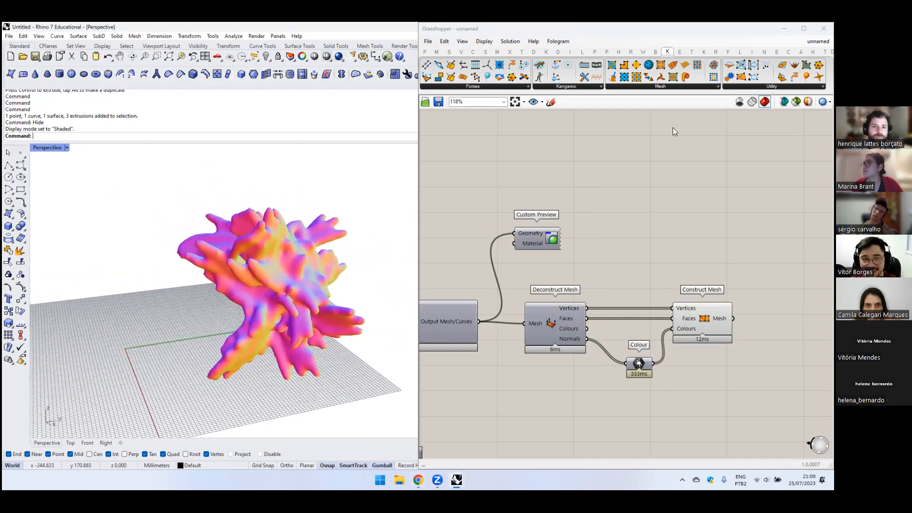
pyautogui.click(784, 28)
pyautogui.moveTo(463, 233); pyautogui.dragTo(426, 263, button='right')
pyautogui.write('Turntable')
pyautogui.press('Return')
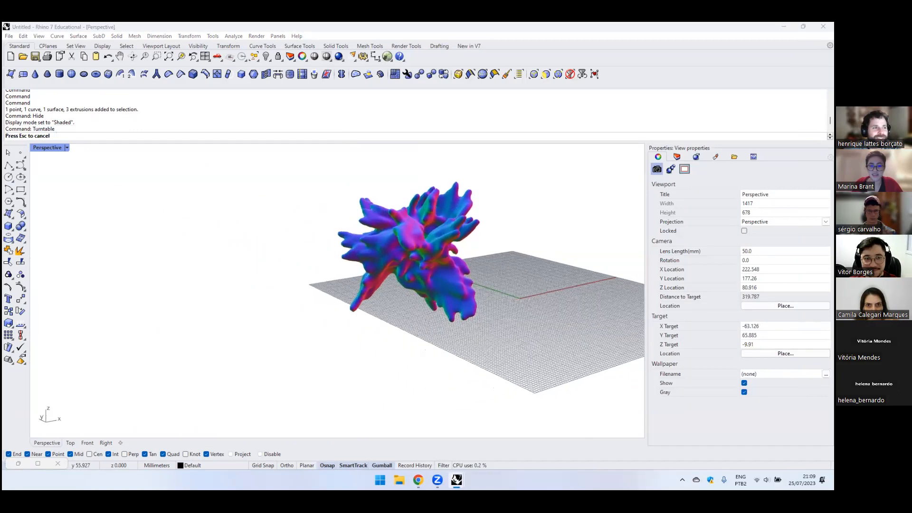
# - Stop the rotation, hide the construction grid in the Perspective view, and run Turntable again
pyautogui.press('Escape')
pyautogui.press('F7')
pyautogui.press('F7')
pyautogui.press('F7')
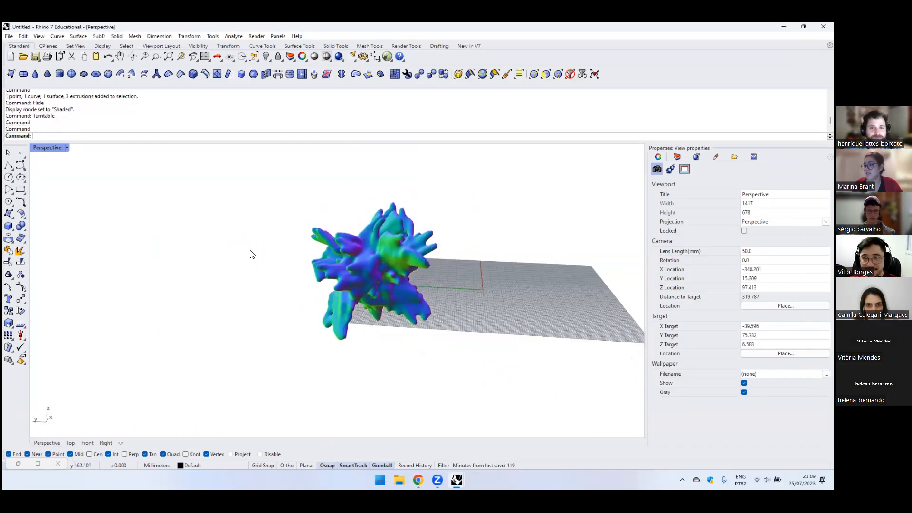
pyautogui.press('Return')
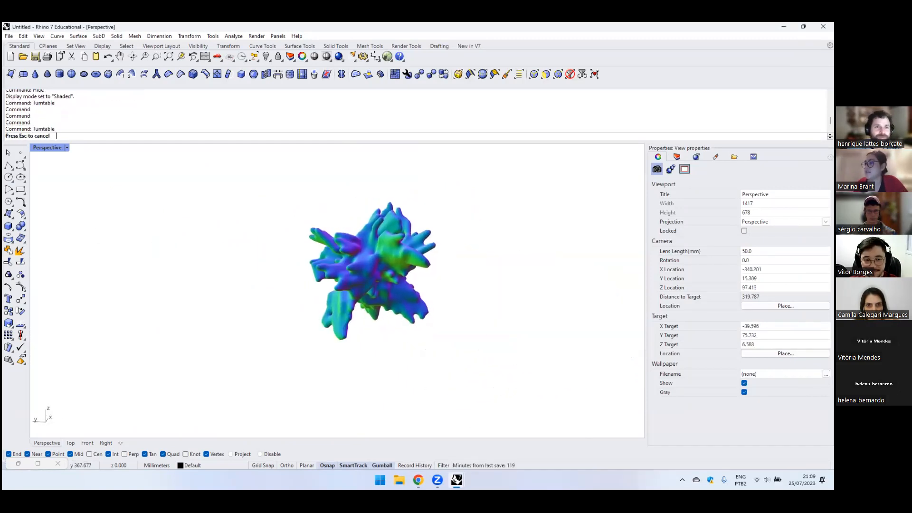